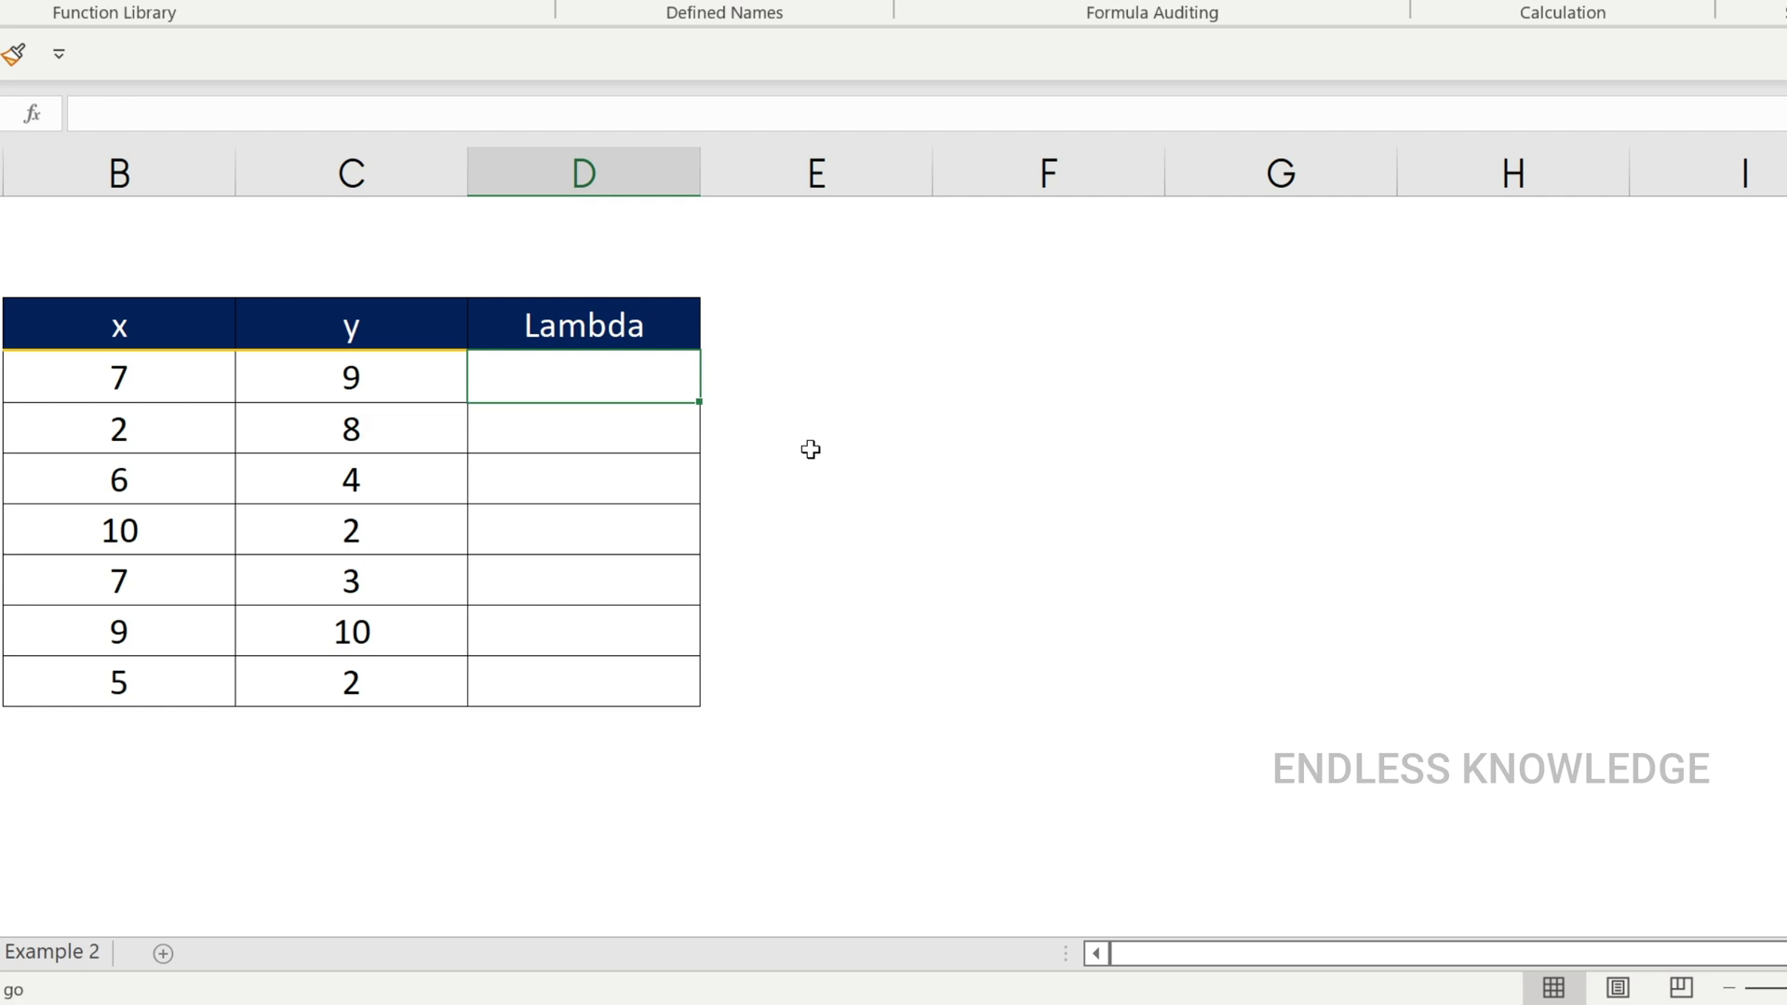
- Start a LAMBDA formula in cell D4
type("=")
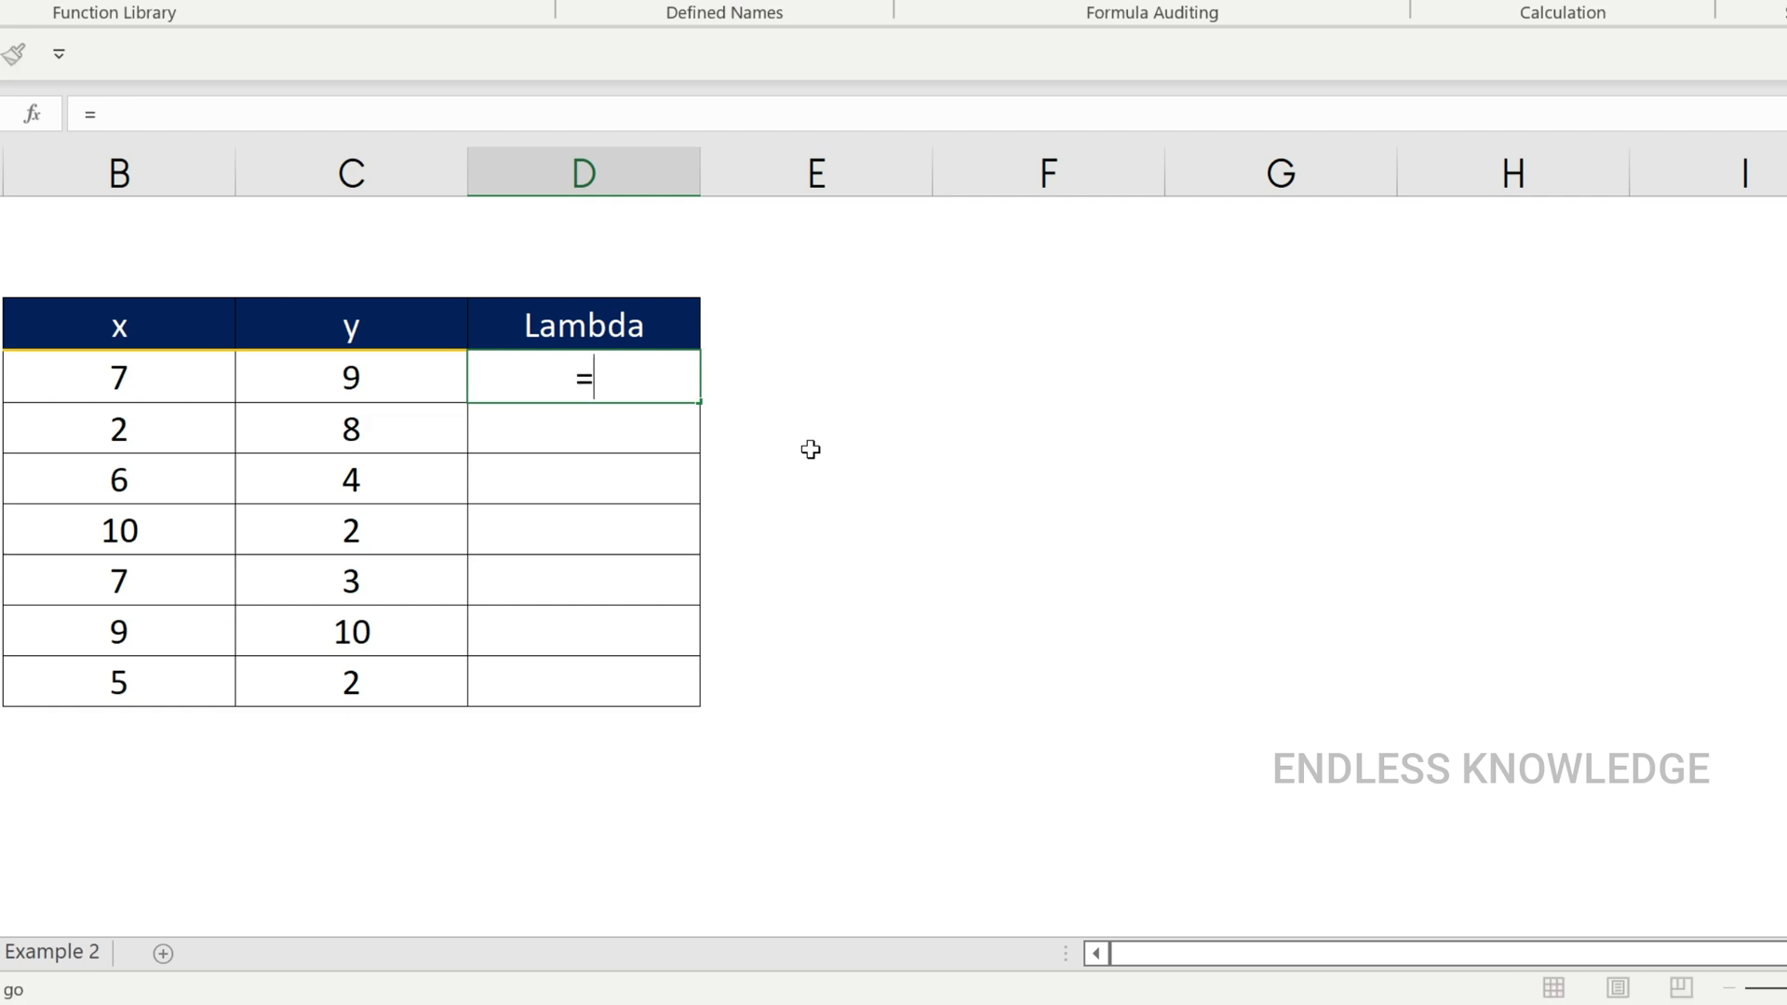
type("lamb")
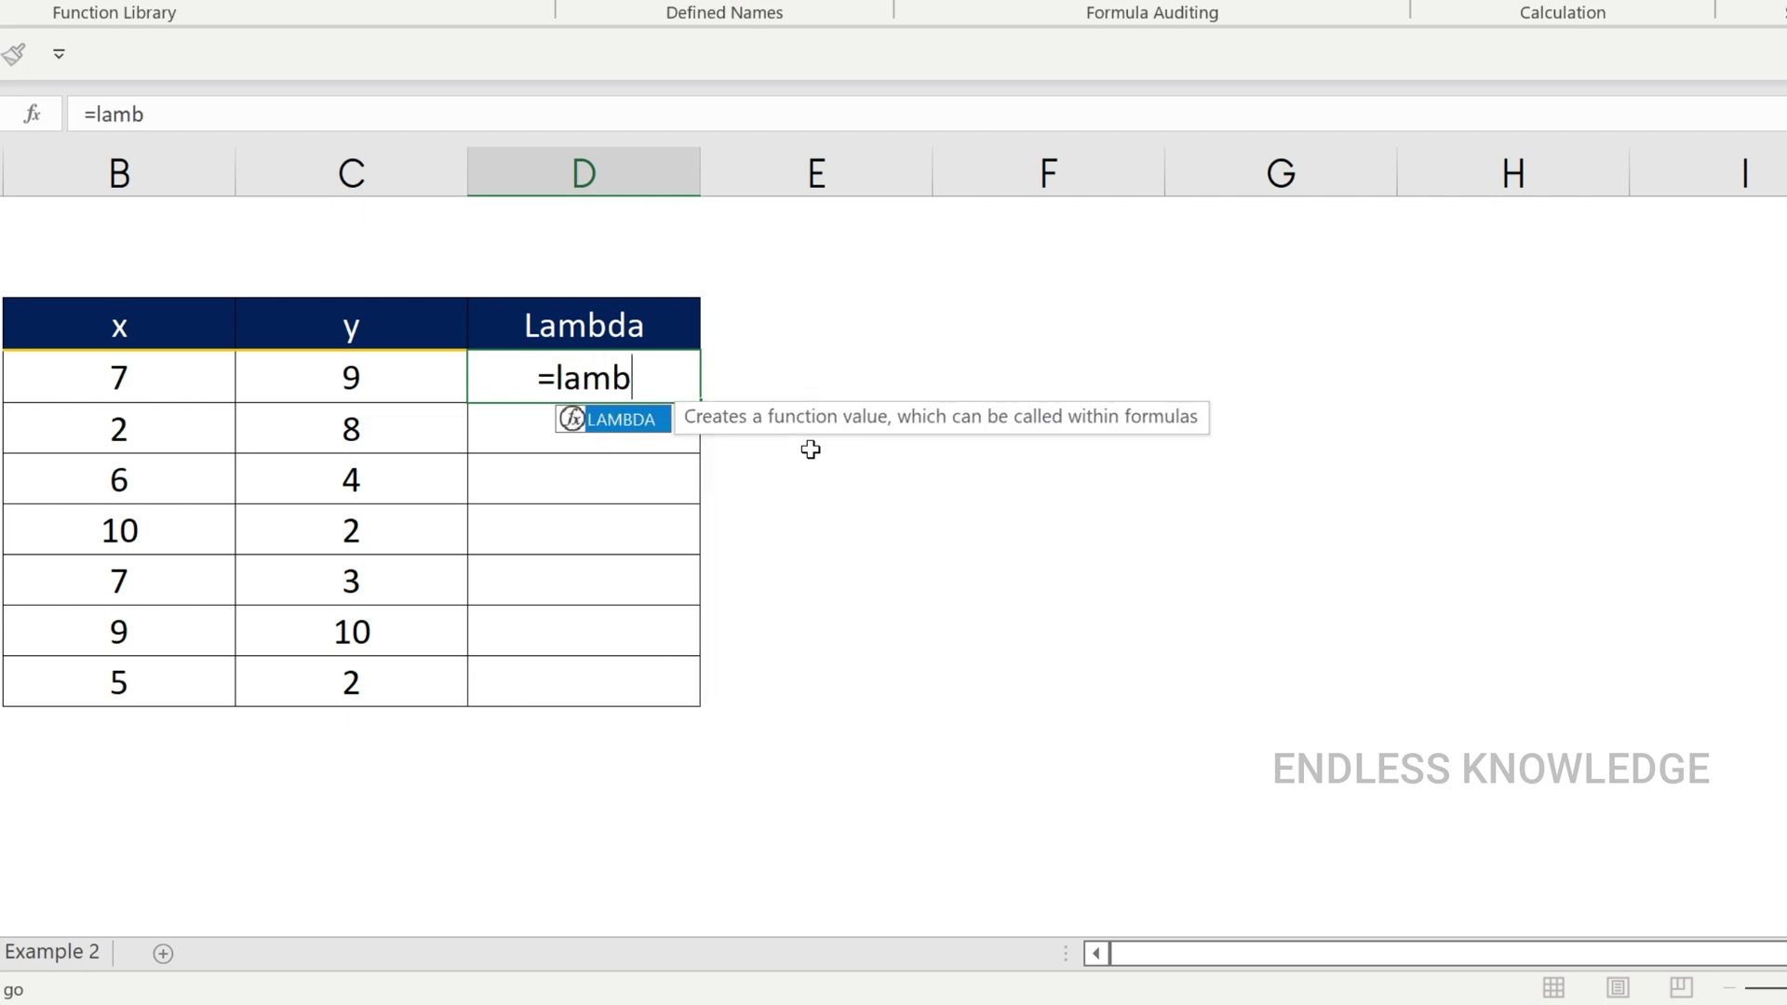
key("Tab")
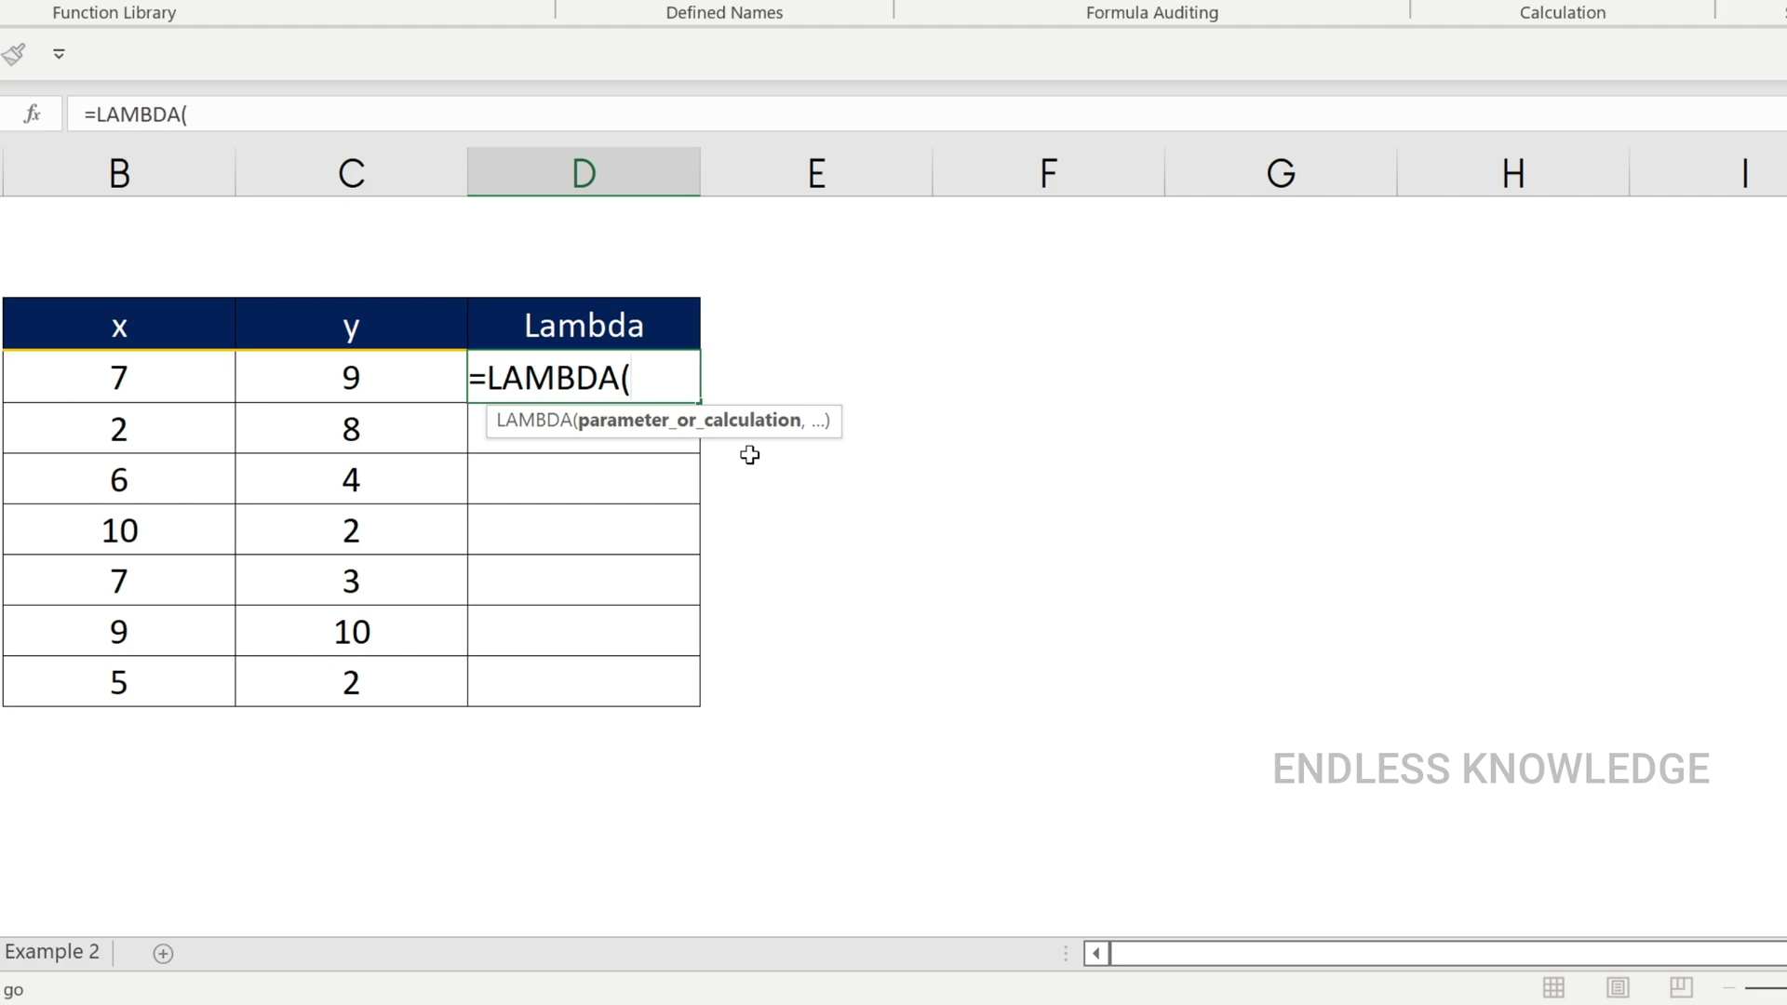
type(",,,,")
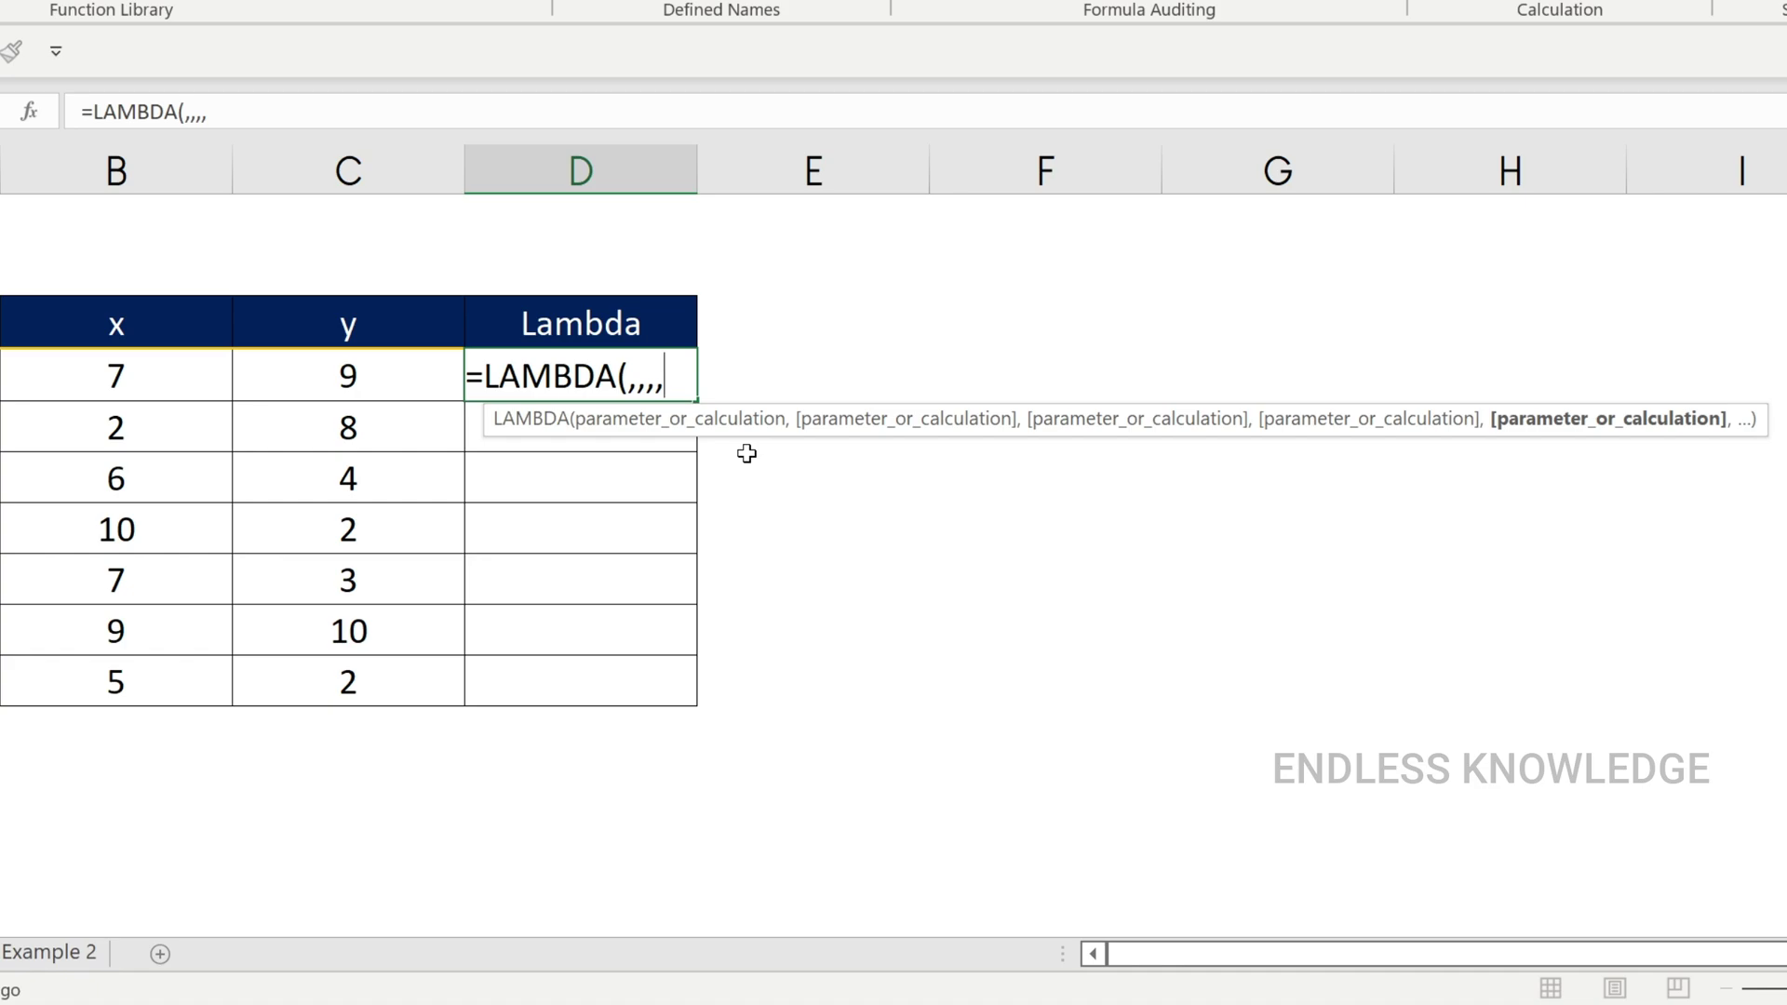
key("BackSpace")
key("BackSpace")
key("BackSpace")
key("BackSpace")
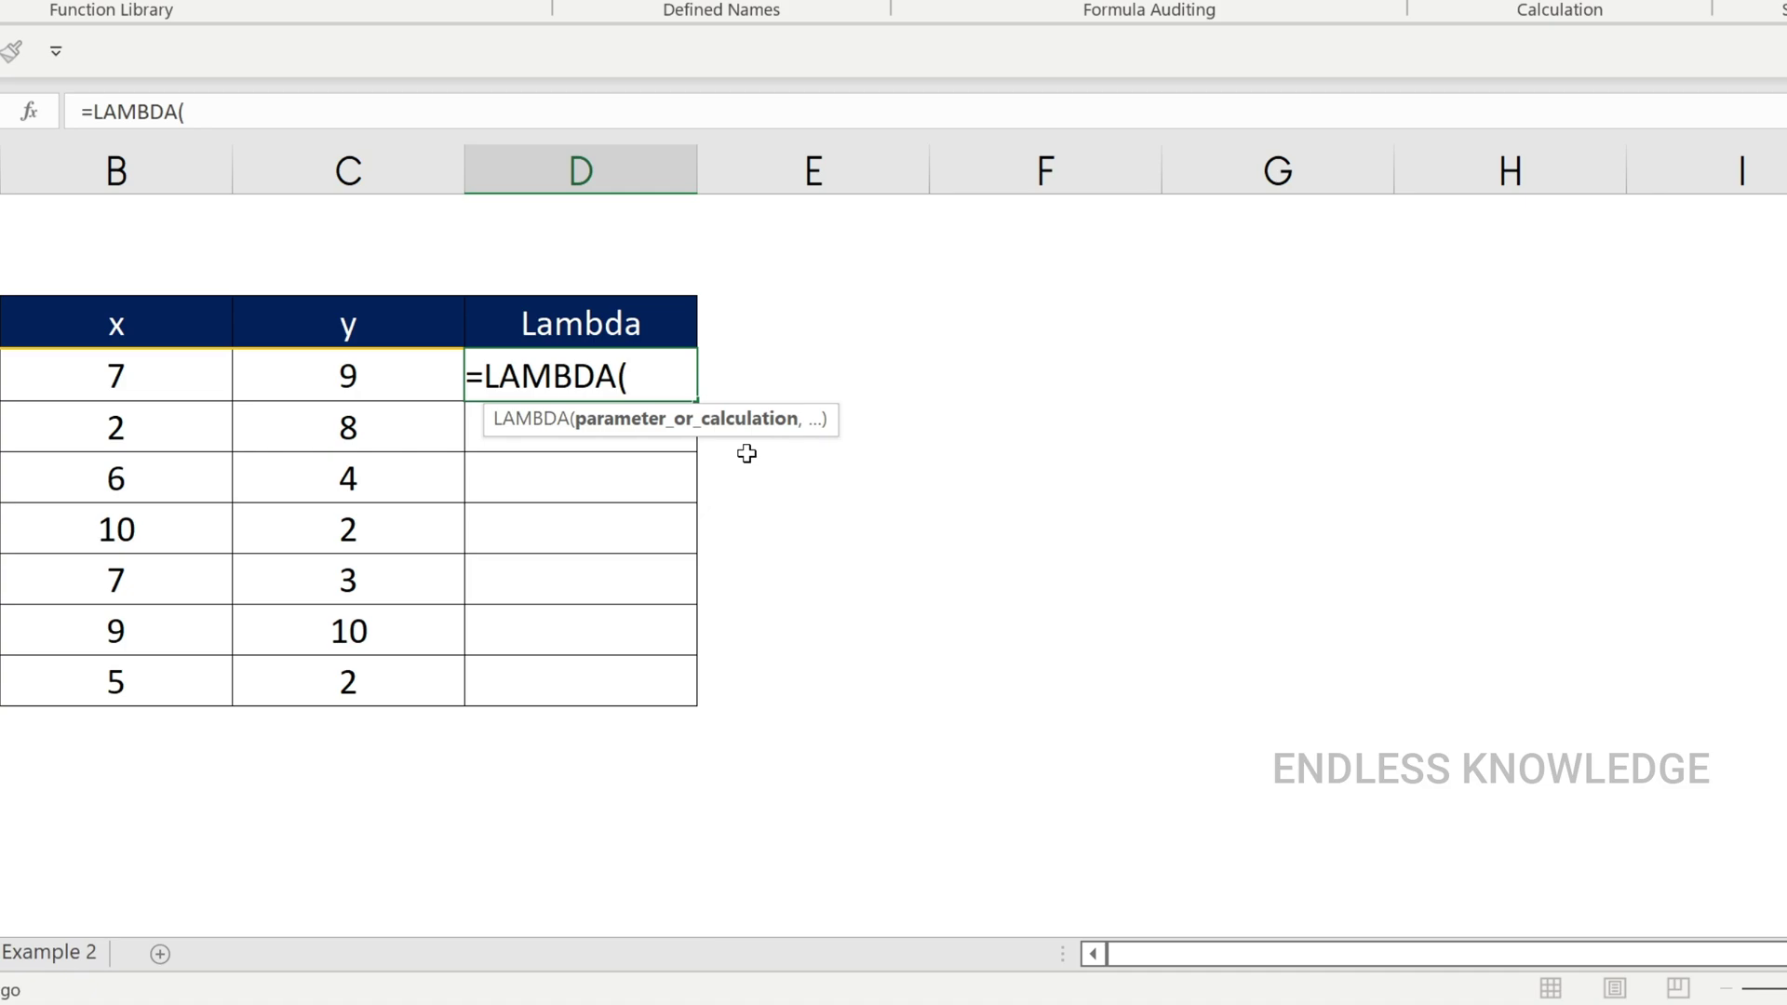
type("253")
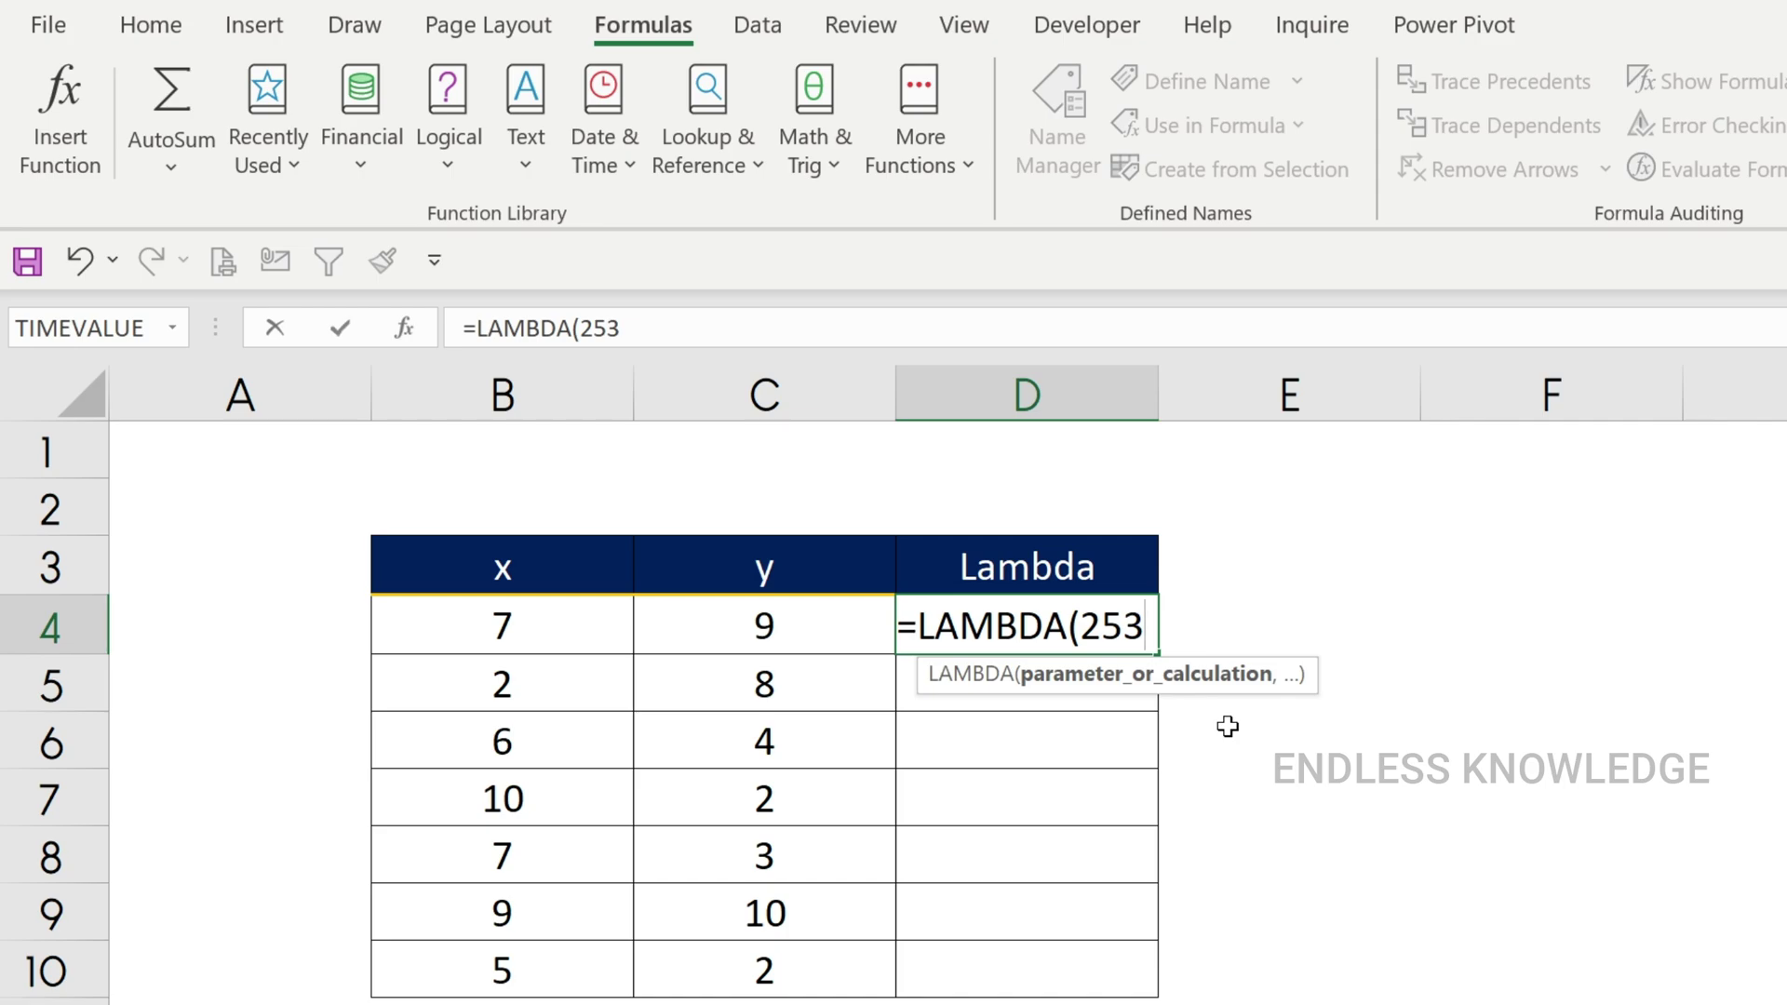
key("BackSpace")
key("BackSpace")
key("BackSpace")
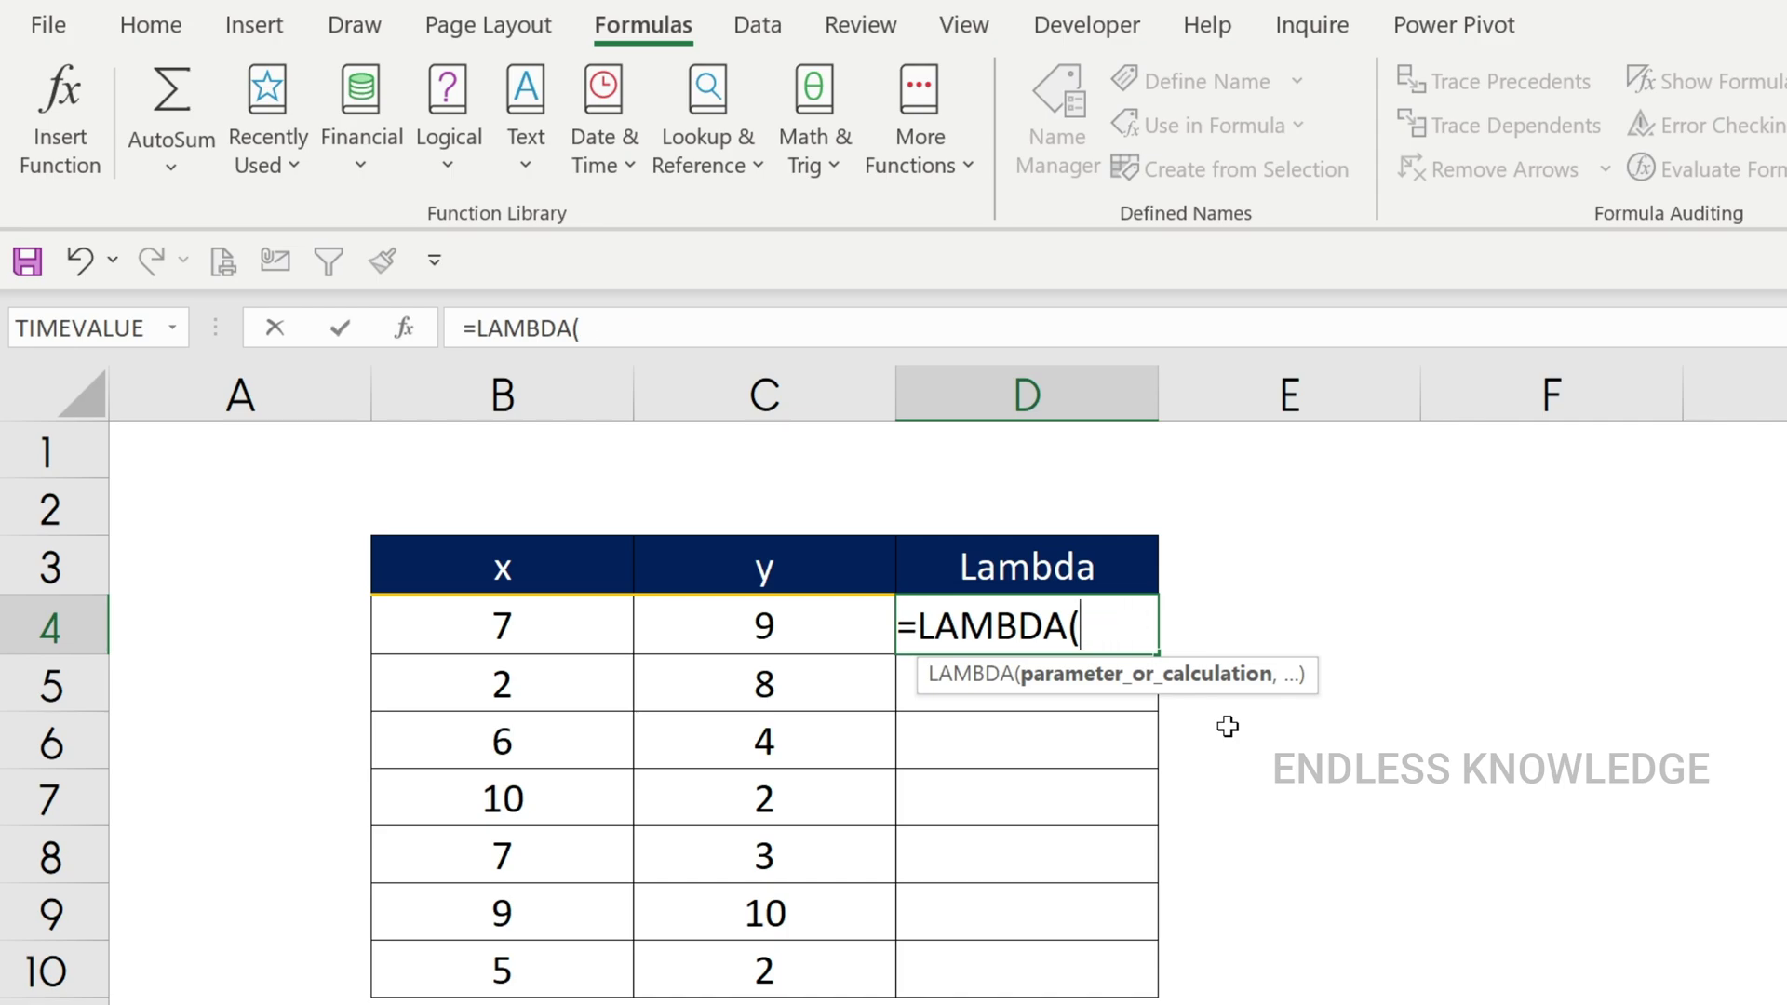
- Complete the D4 formula as =LAMBDA(x,y,x*y), with parameters x and y and their product as the calculation
type("x,y")
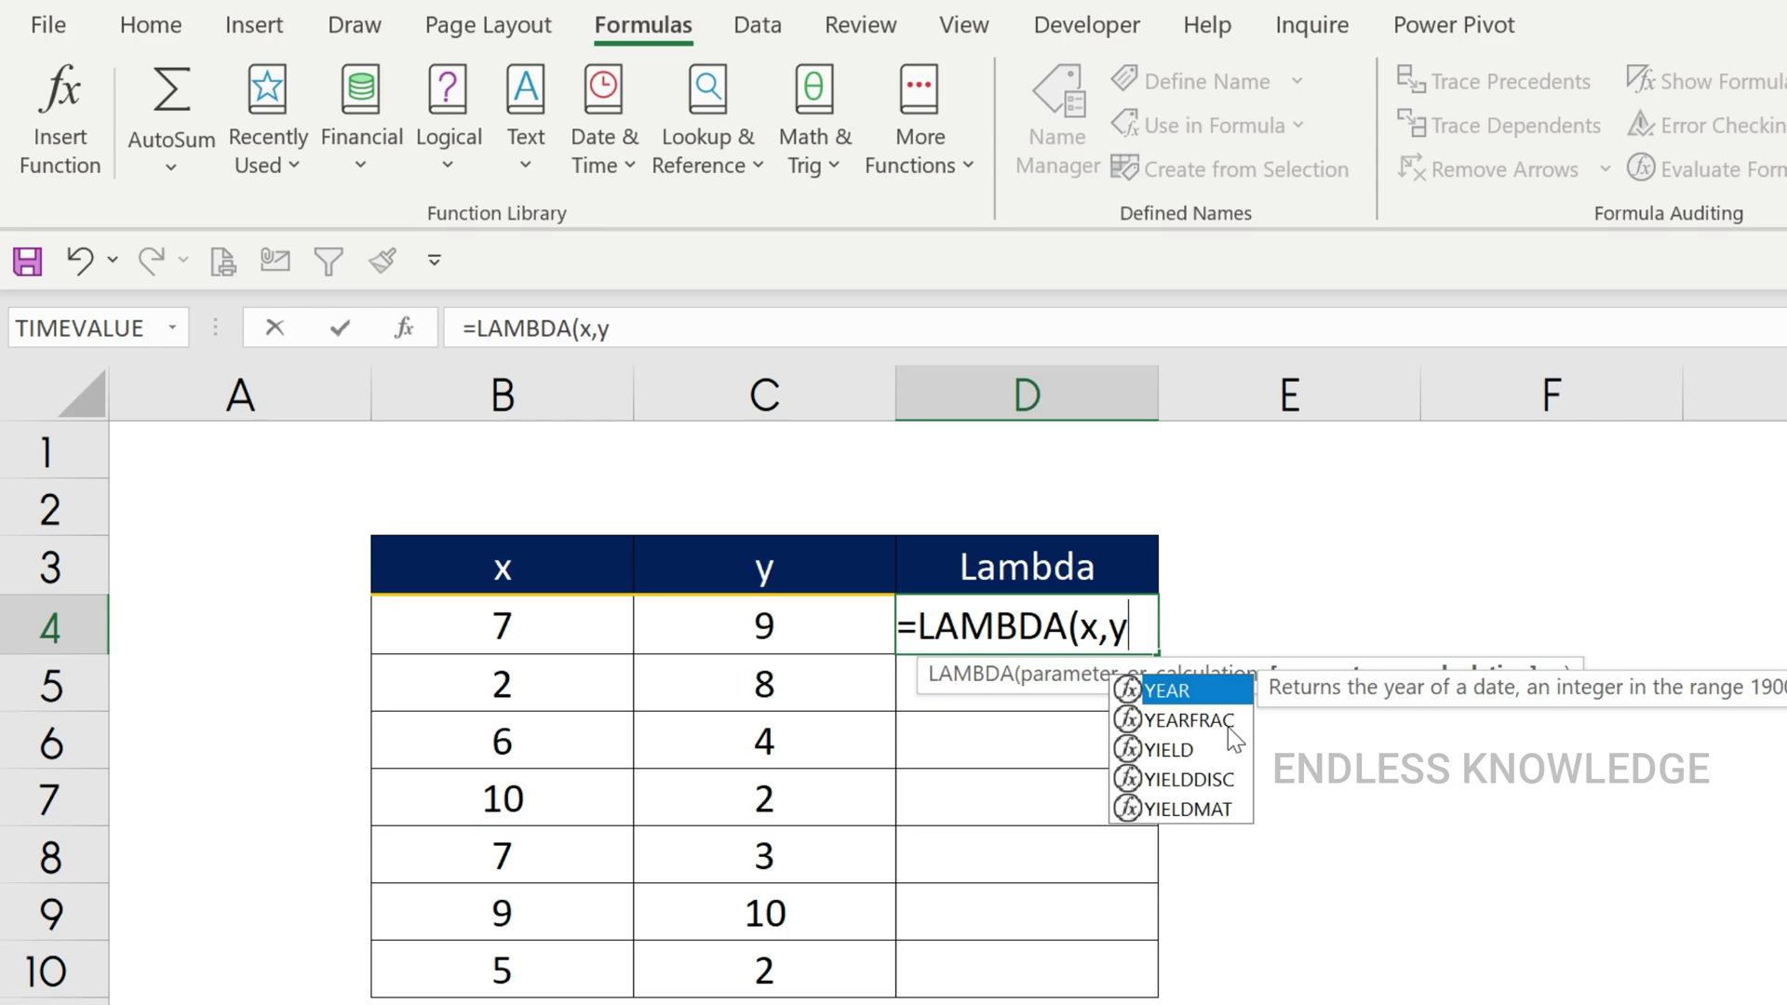
type(",")
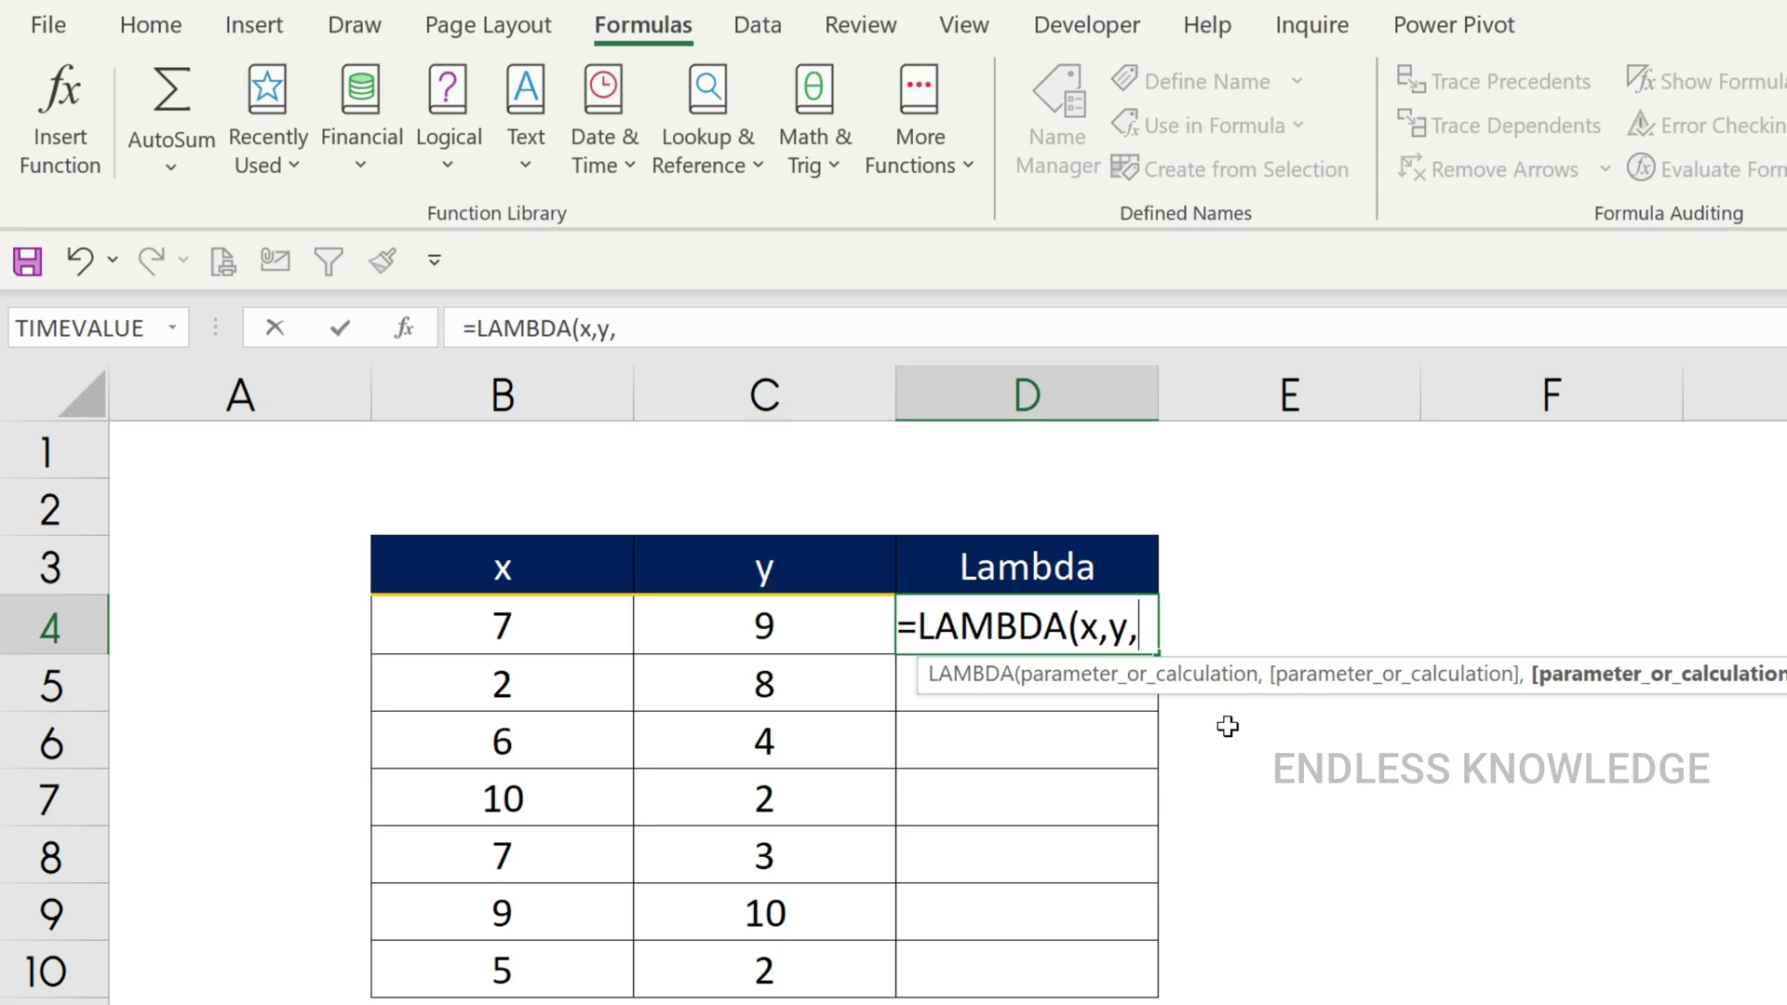
type("x")
key("Escape")
type("*")
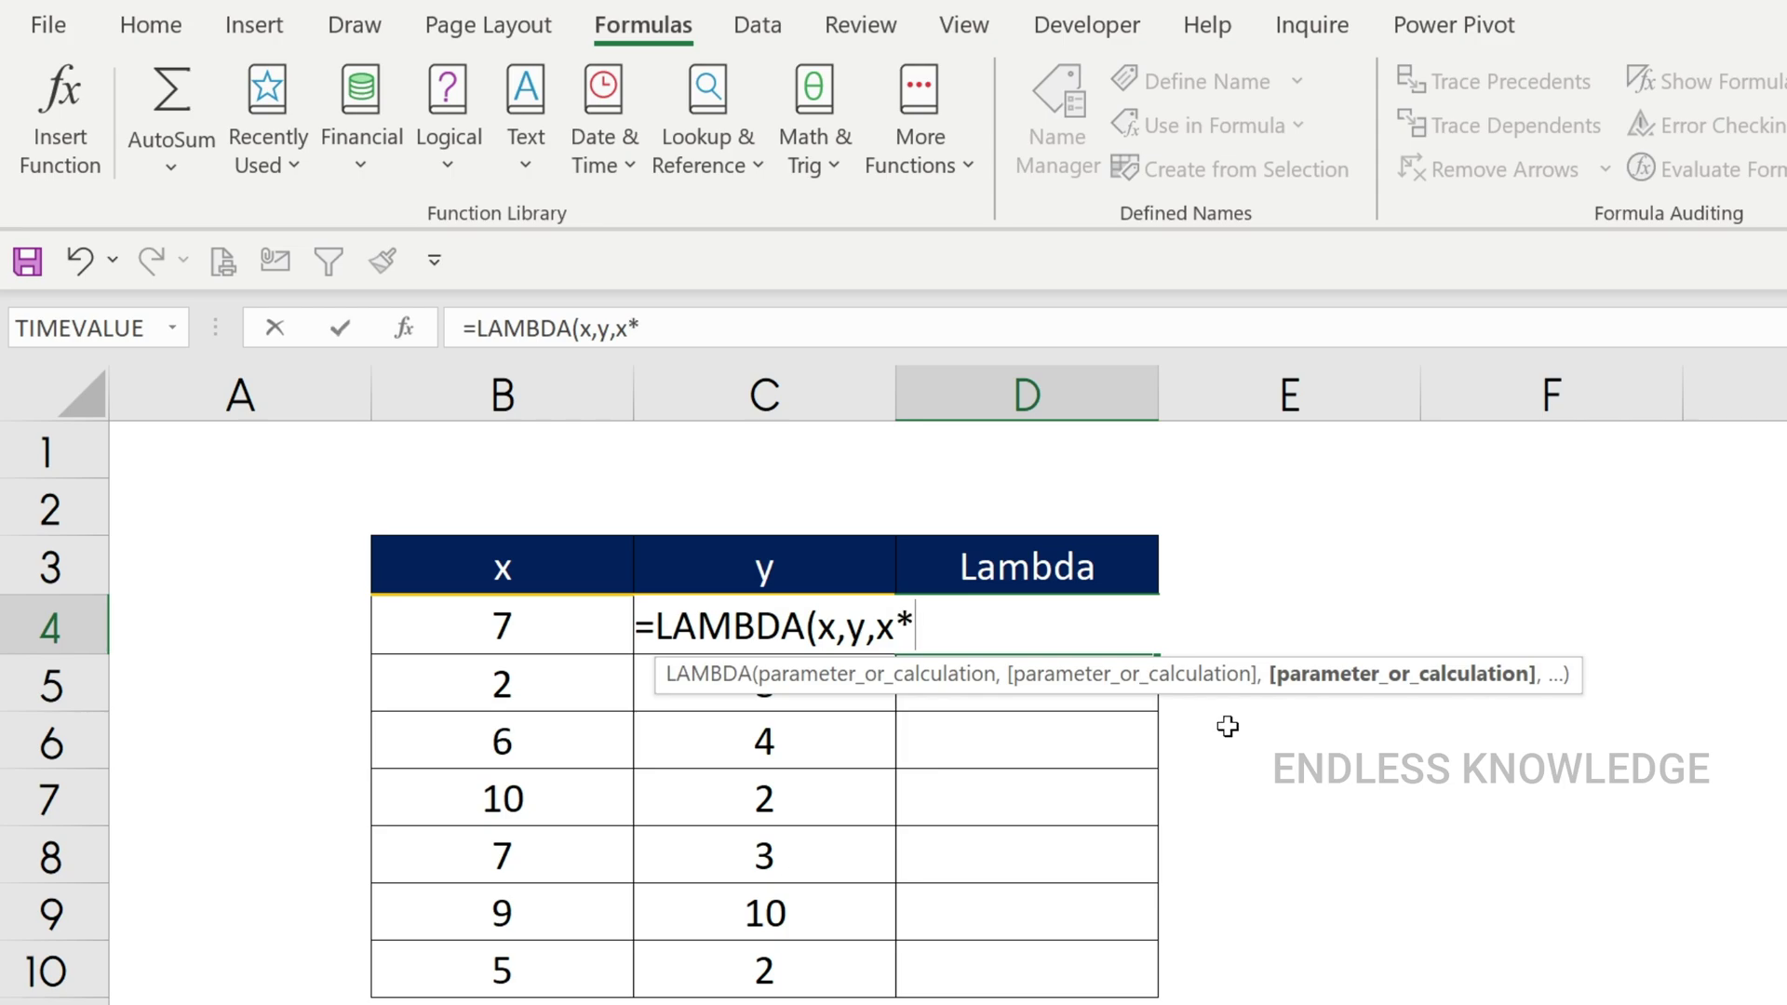
type("y")
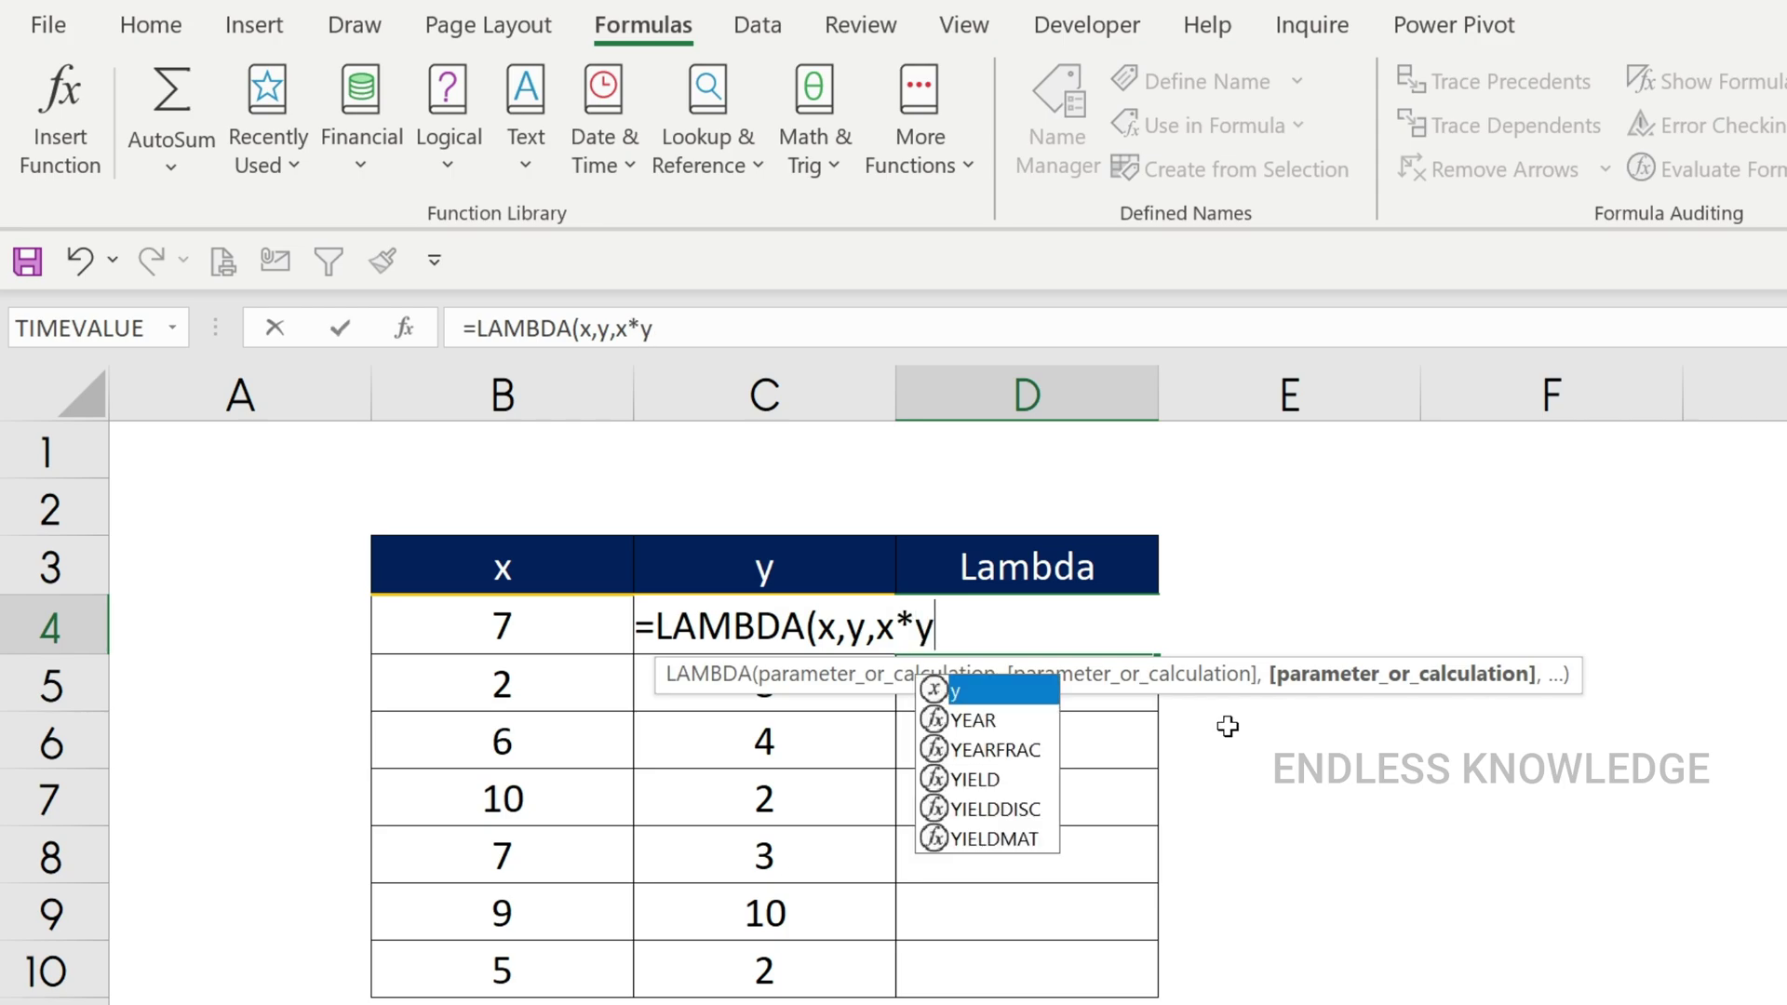
type(")")
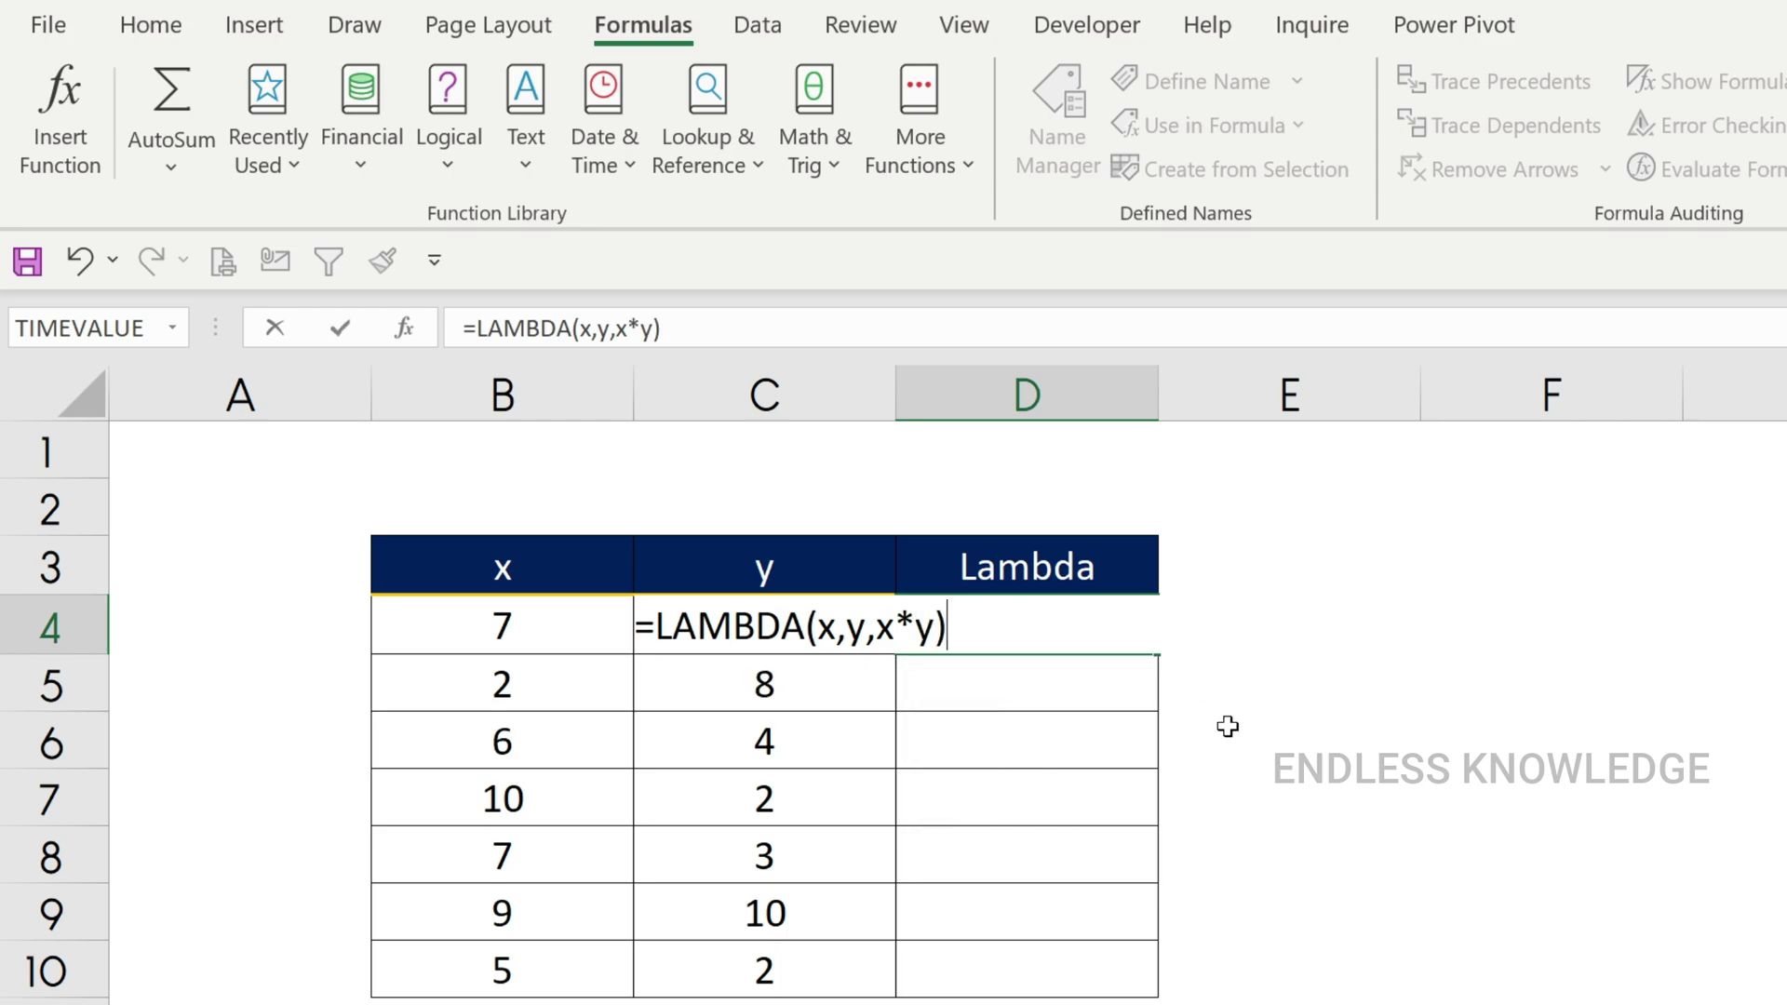
key("Return")
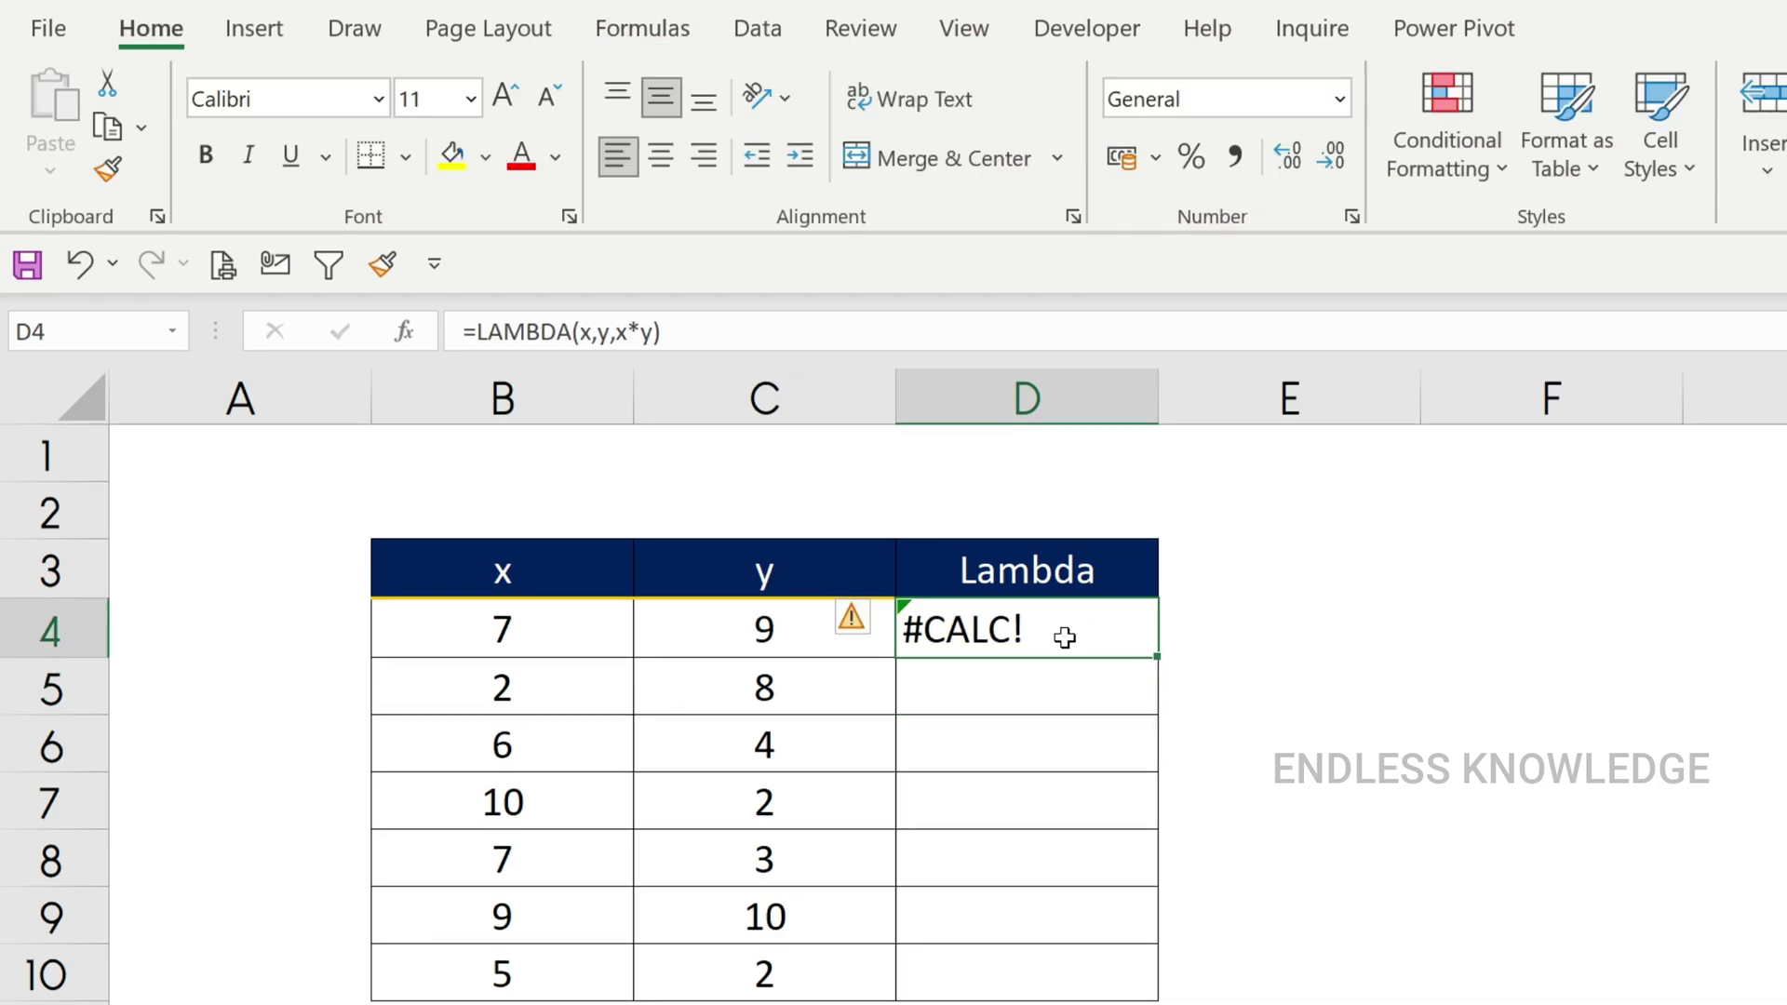
- Open the D4 formula for editing and examine its x and y parameters and the x*y calculation
double_click(1061, 633)
left_click_drag(1086, 633, 1136, 642)
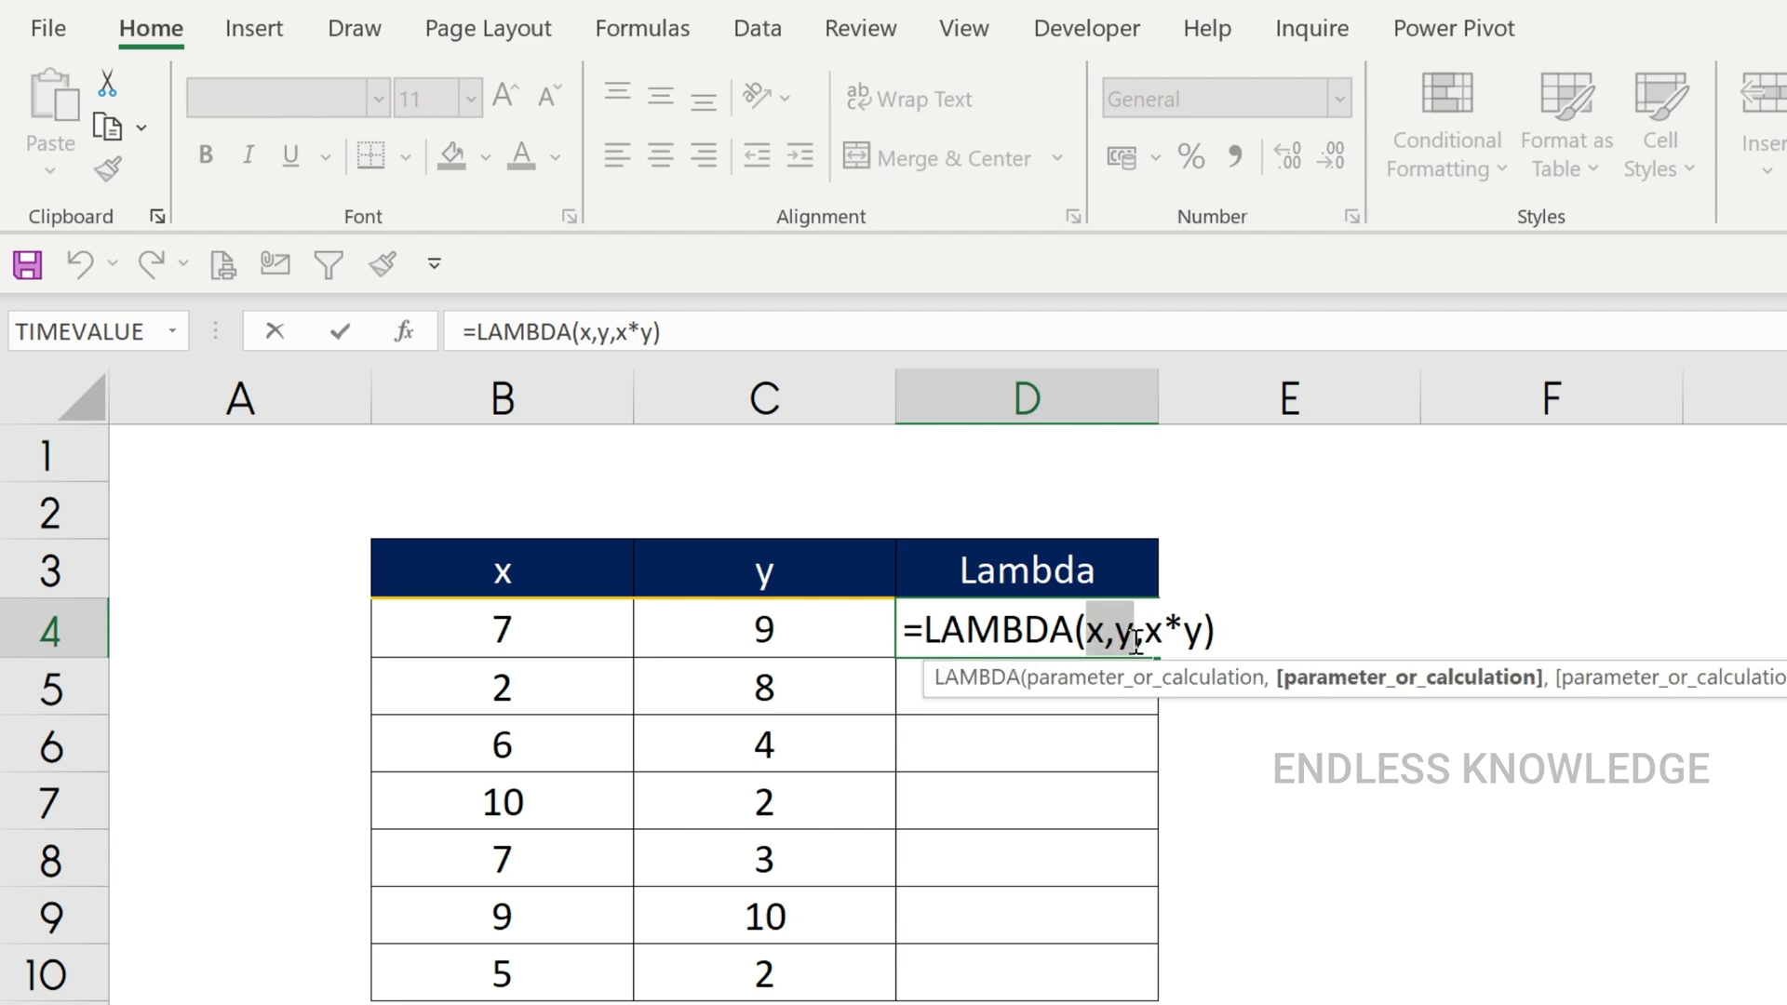
left_click(1137, 640)
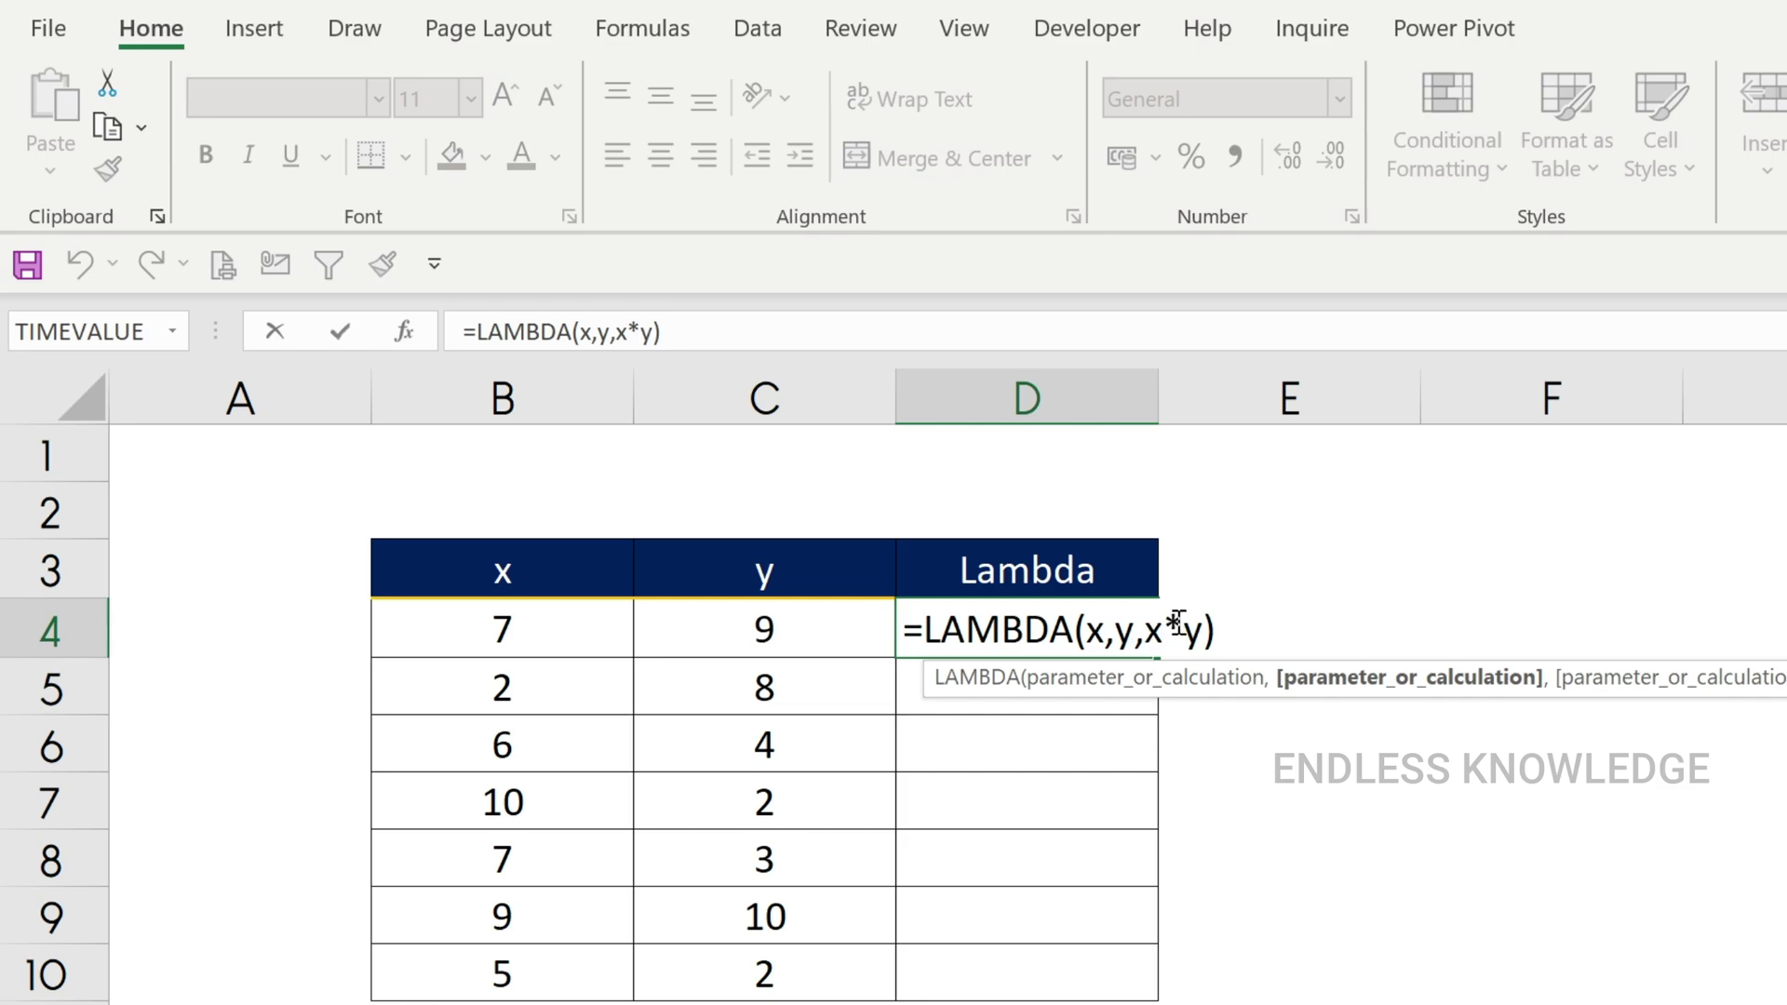
left_click_drag(1182, 625, 1163, 626)
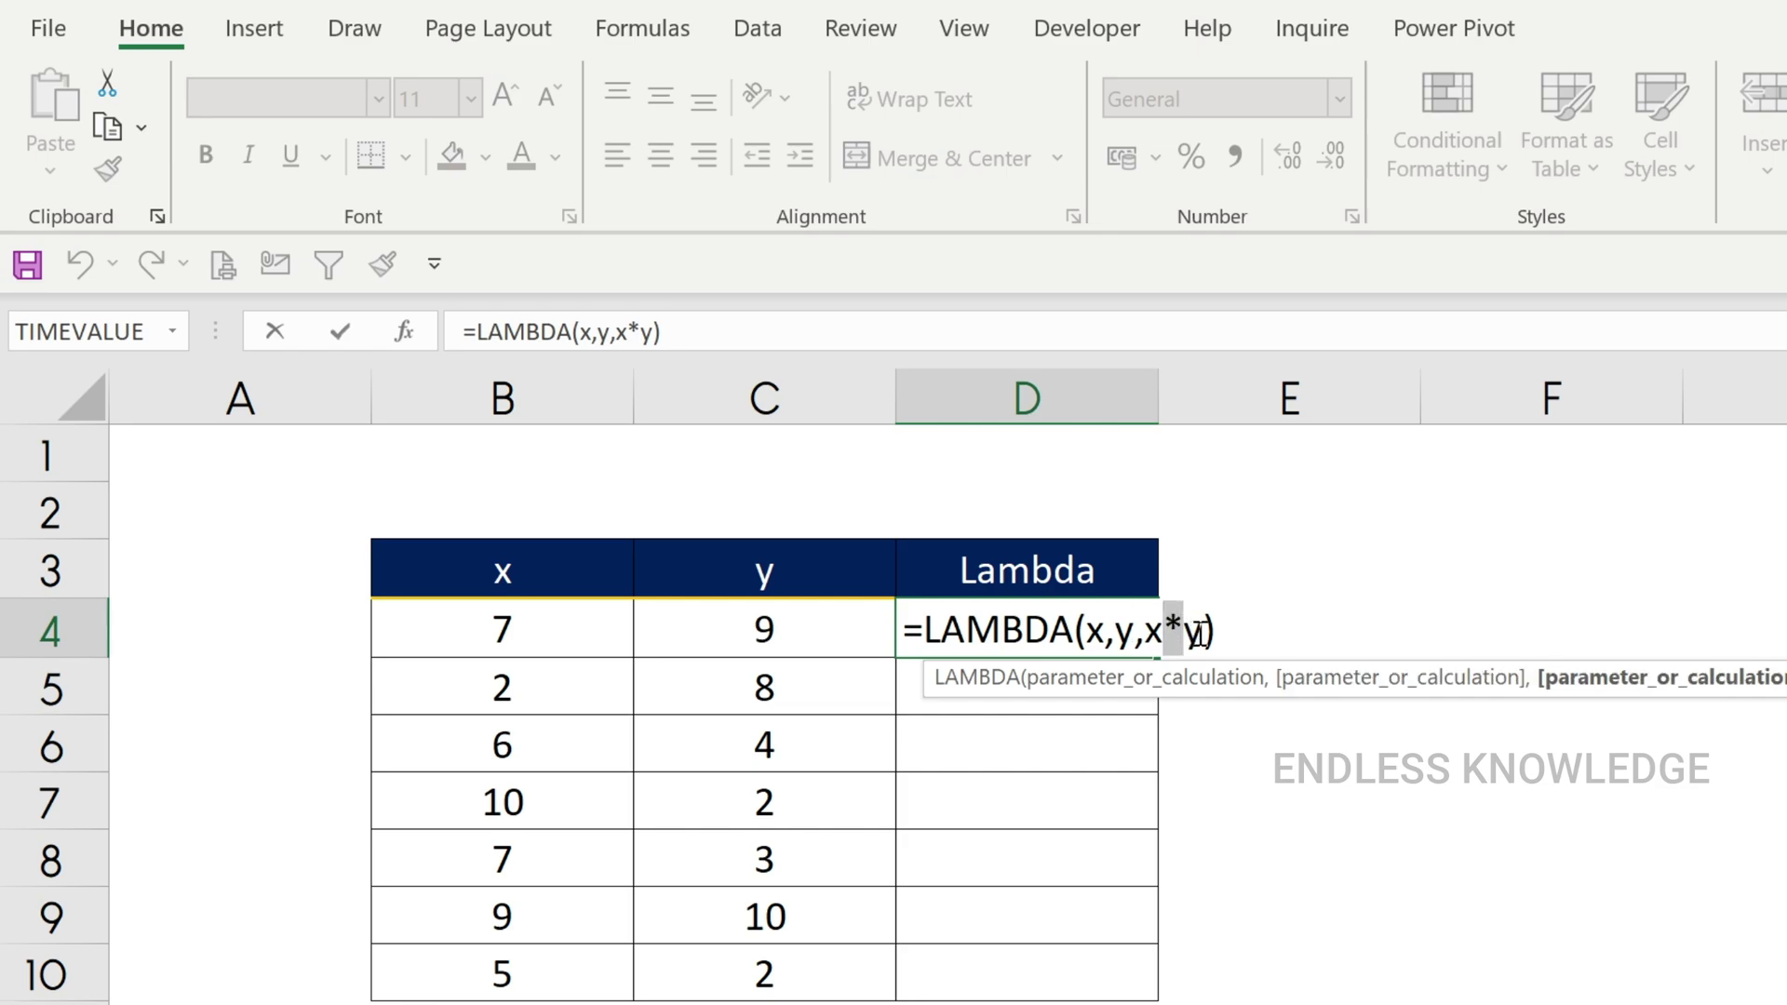
left_click(1201, 636)
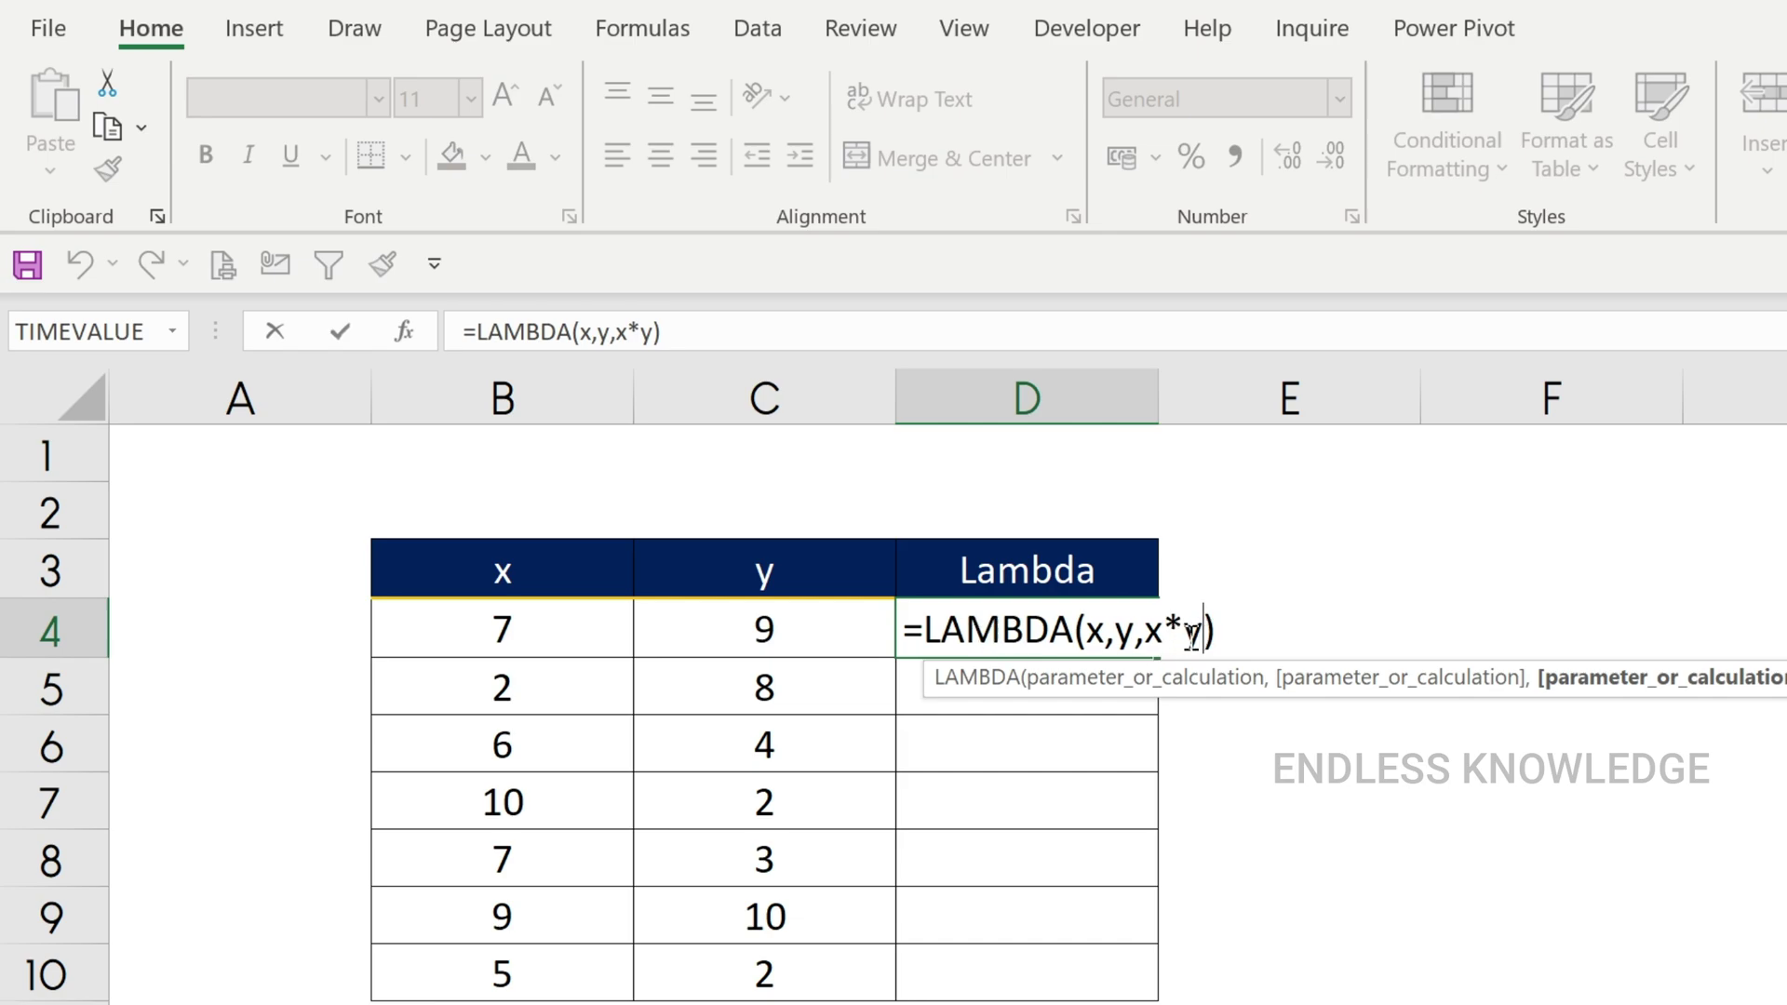
left_click_drag(1086, 633, 1203, 637)
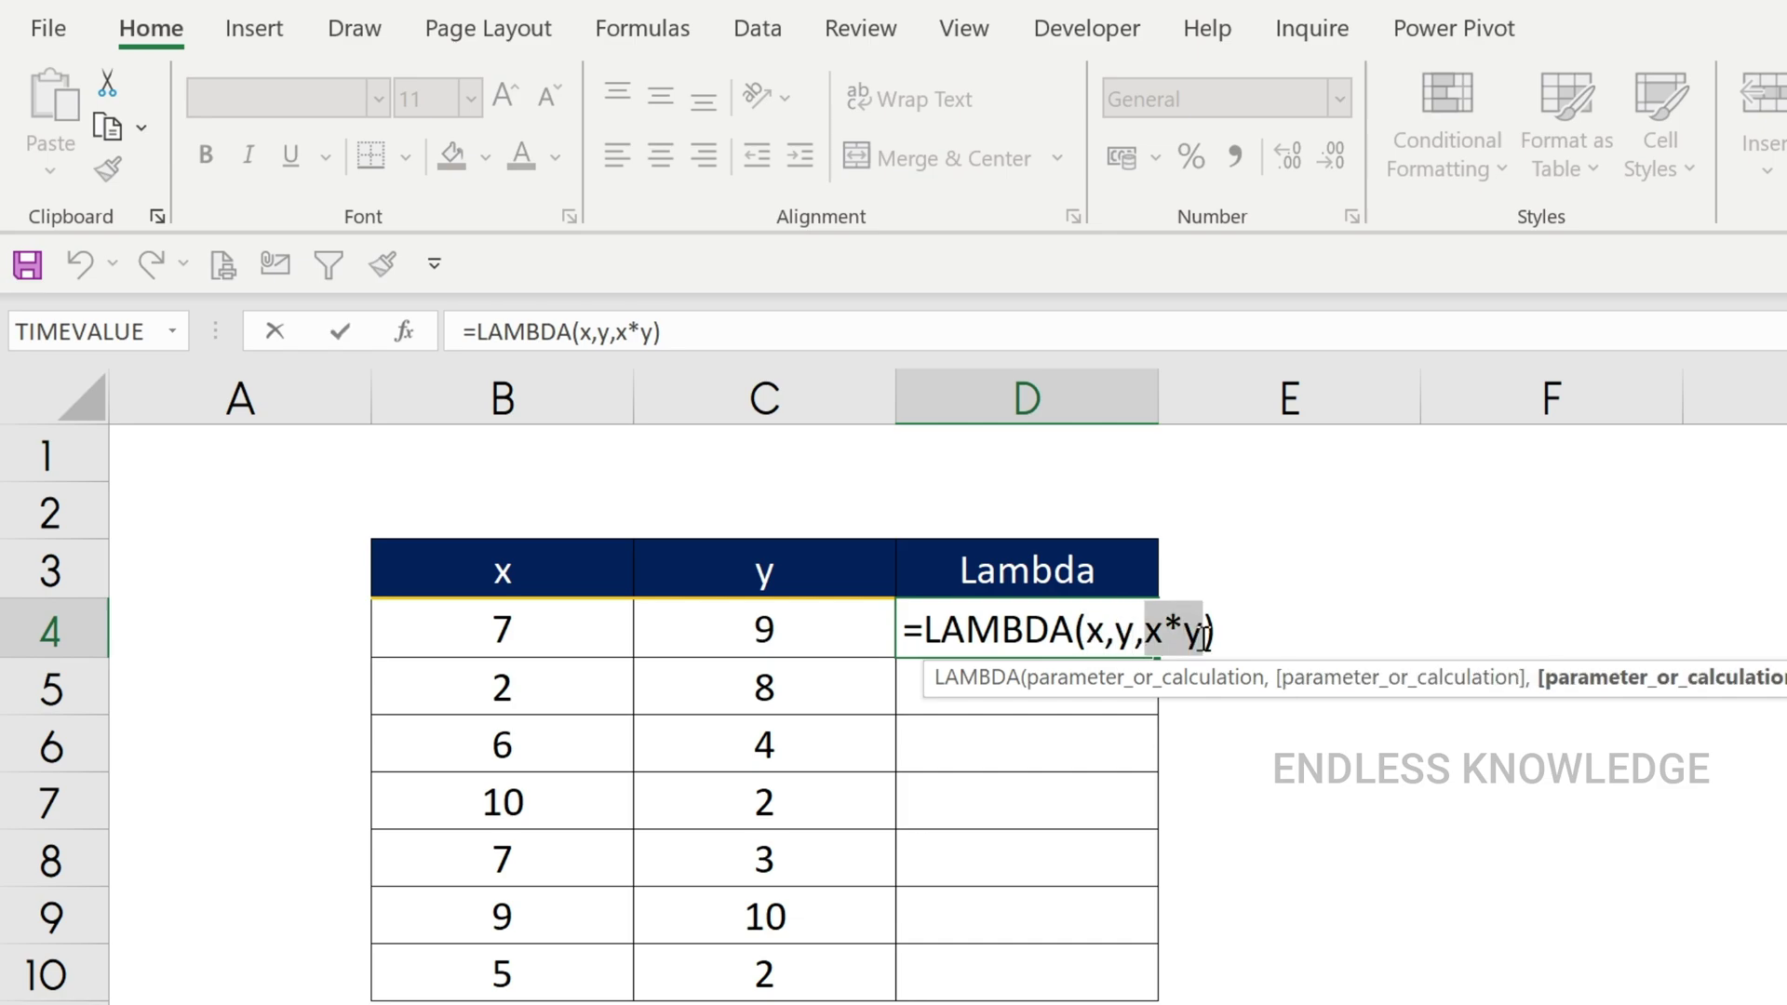
- Append the arguments (B4,C4) to the LAMBDA formula in D4 so it reads =LAMBDA(x,y,x*y)(B4,C4)
left_click(1236, 635)
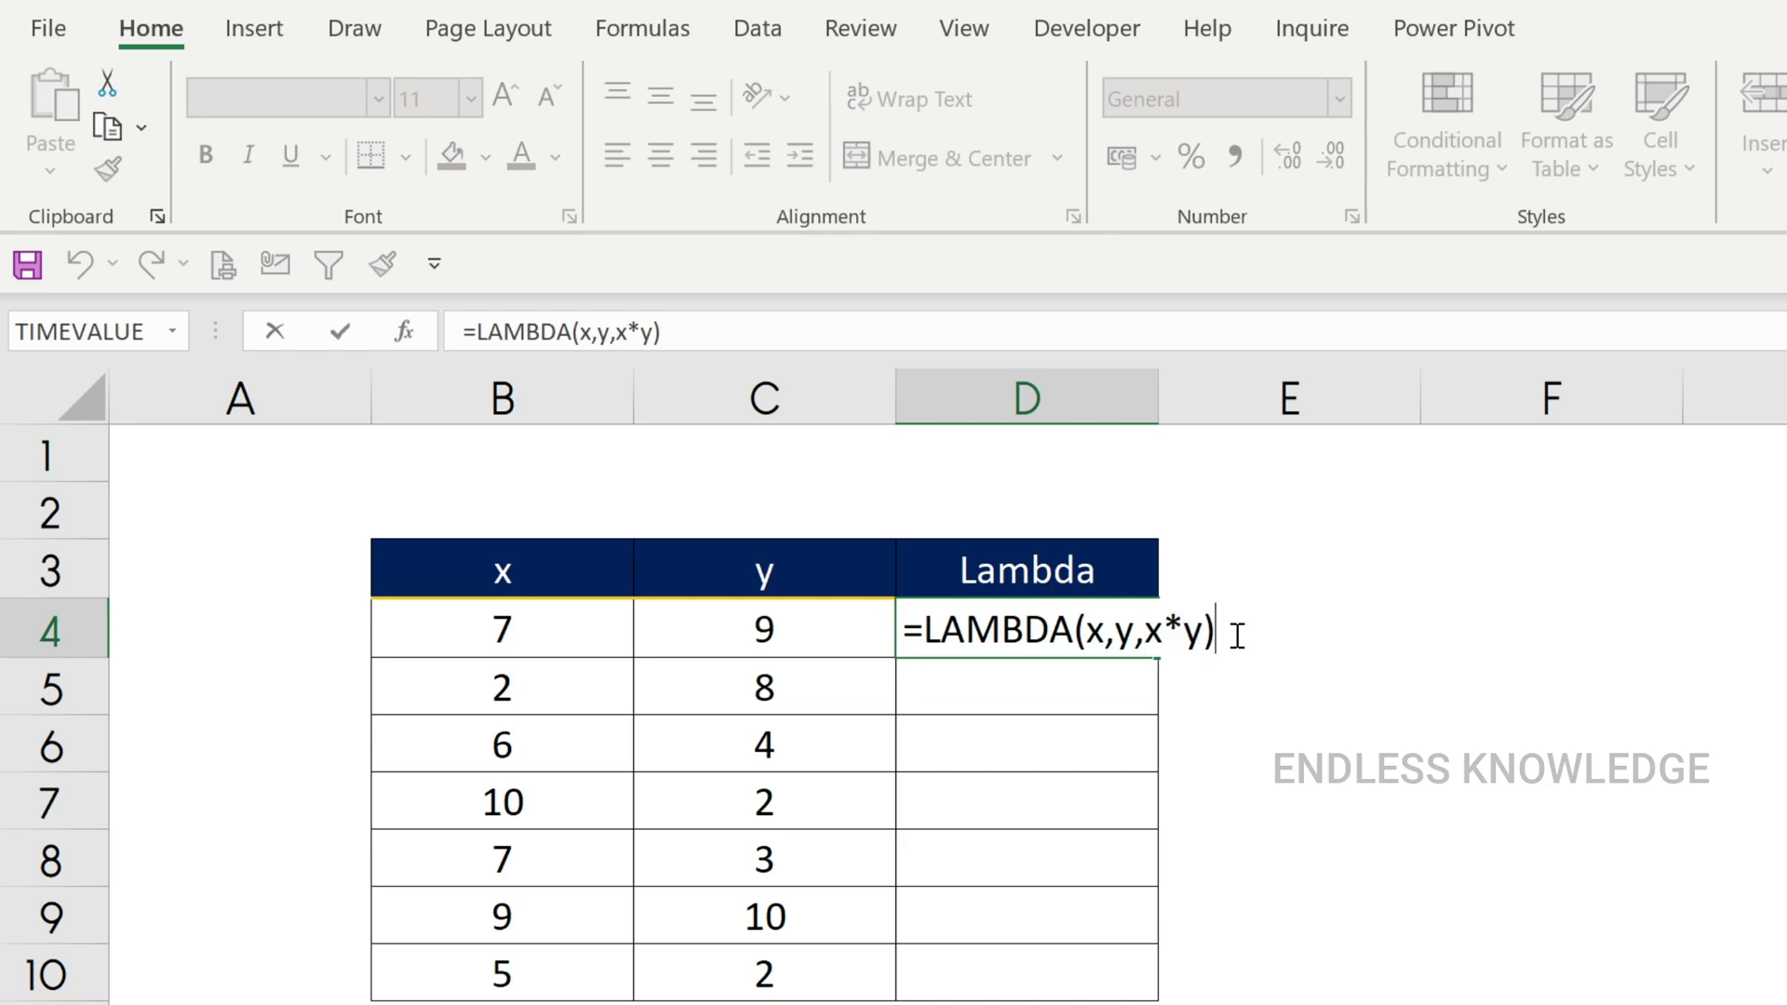
type("(")
left_click(544, 636)
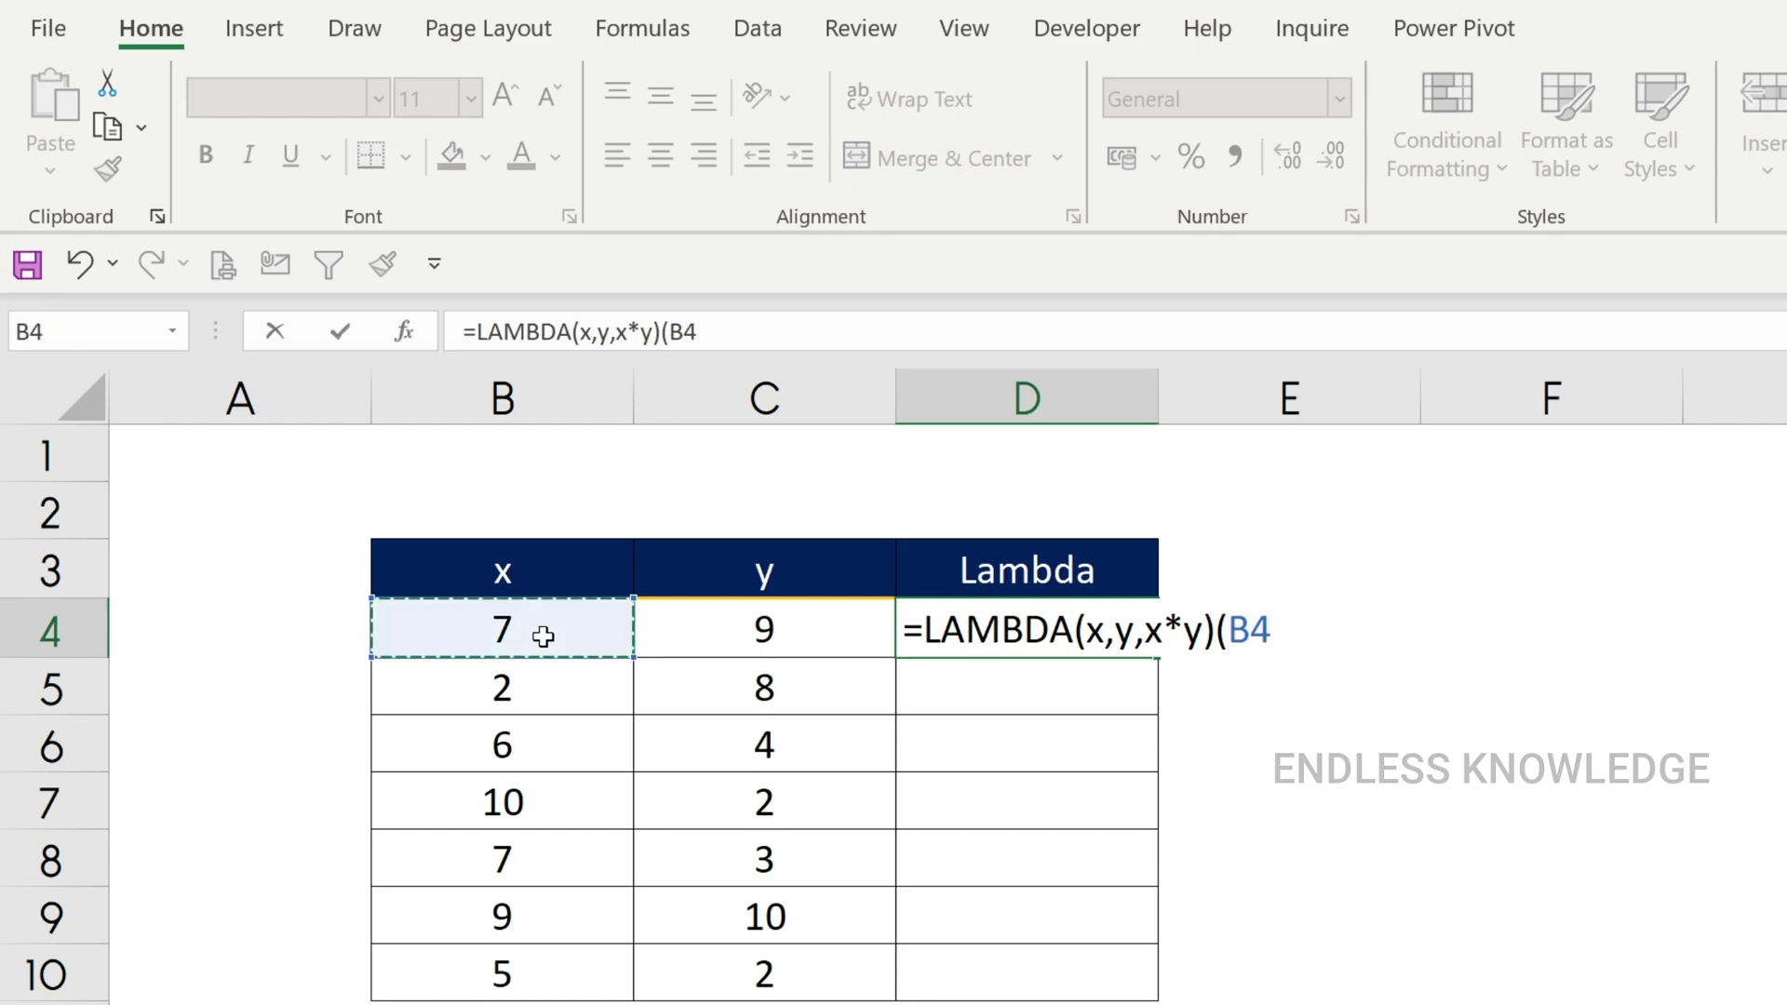
type(",")
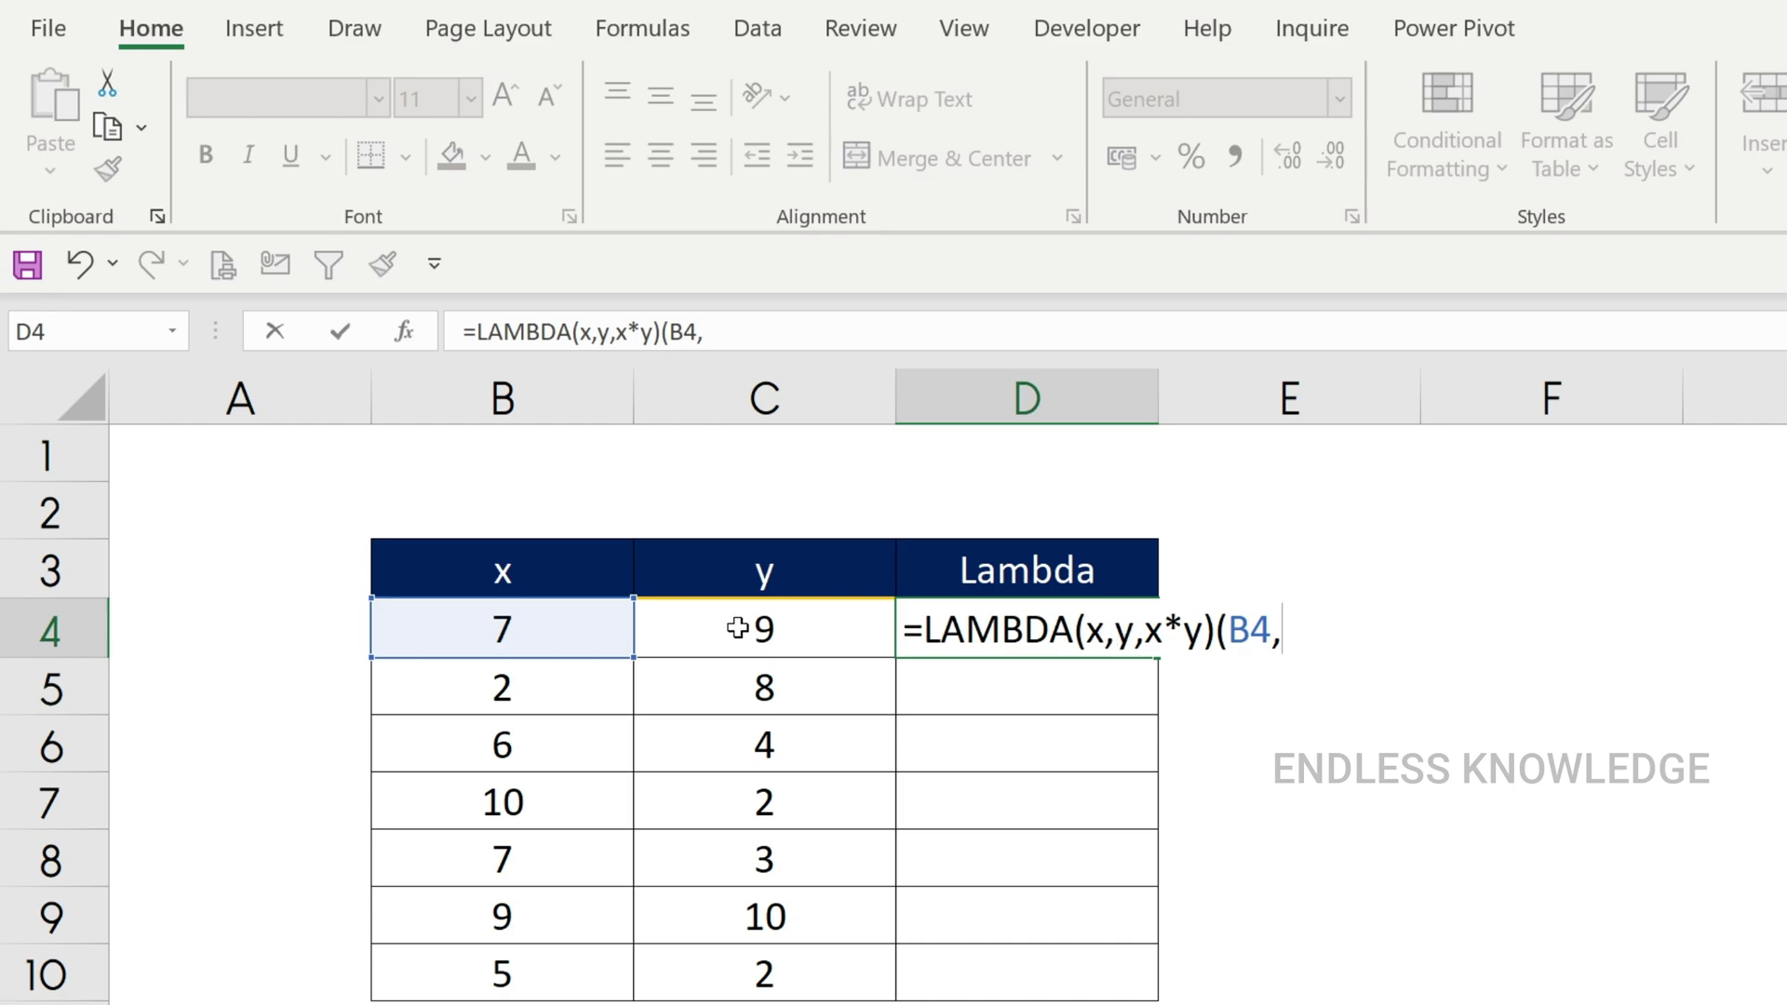
left_click(737, 629)
type(")")
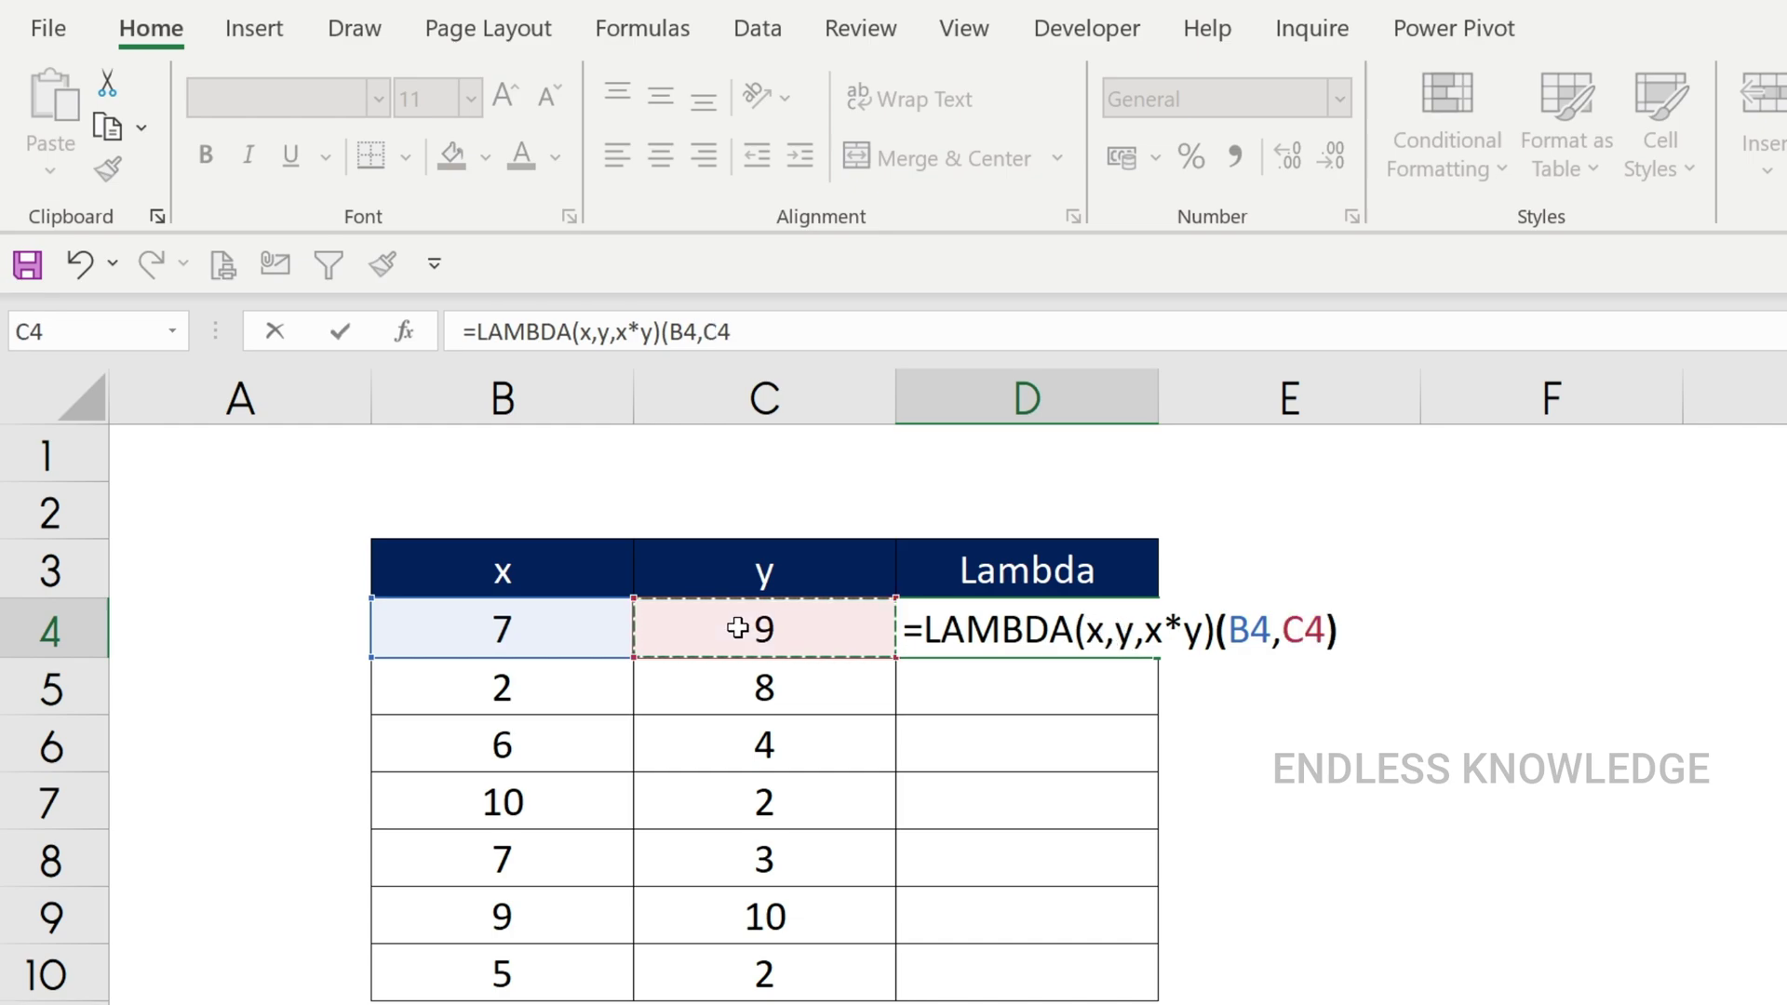
key("Return")
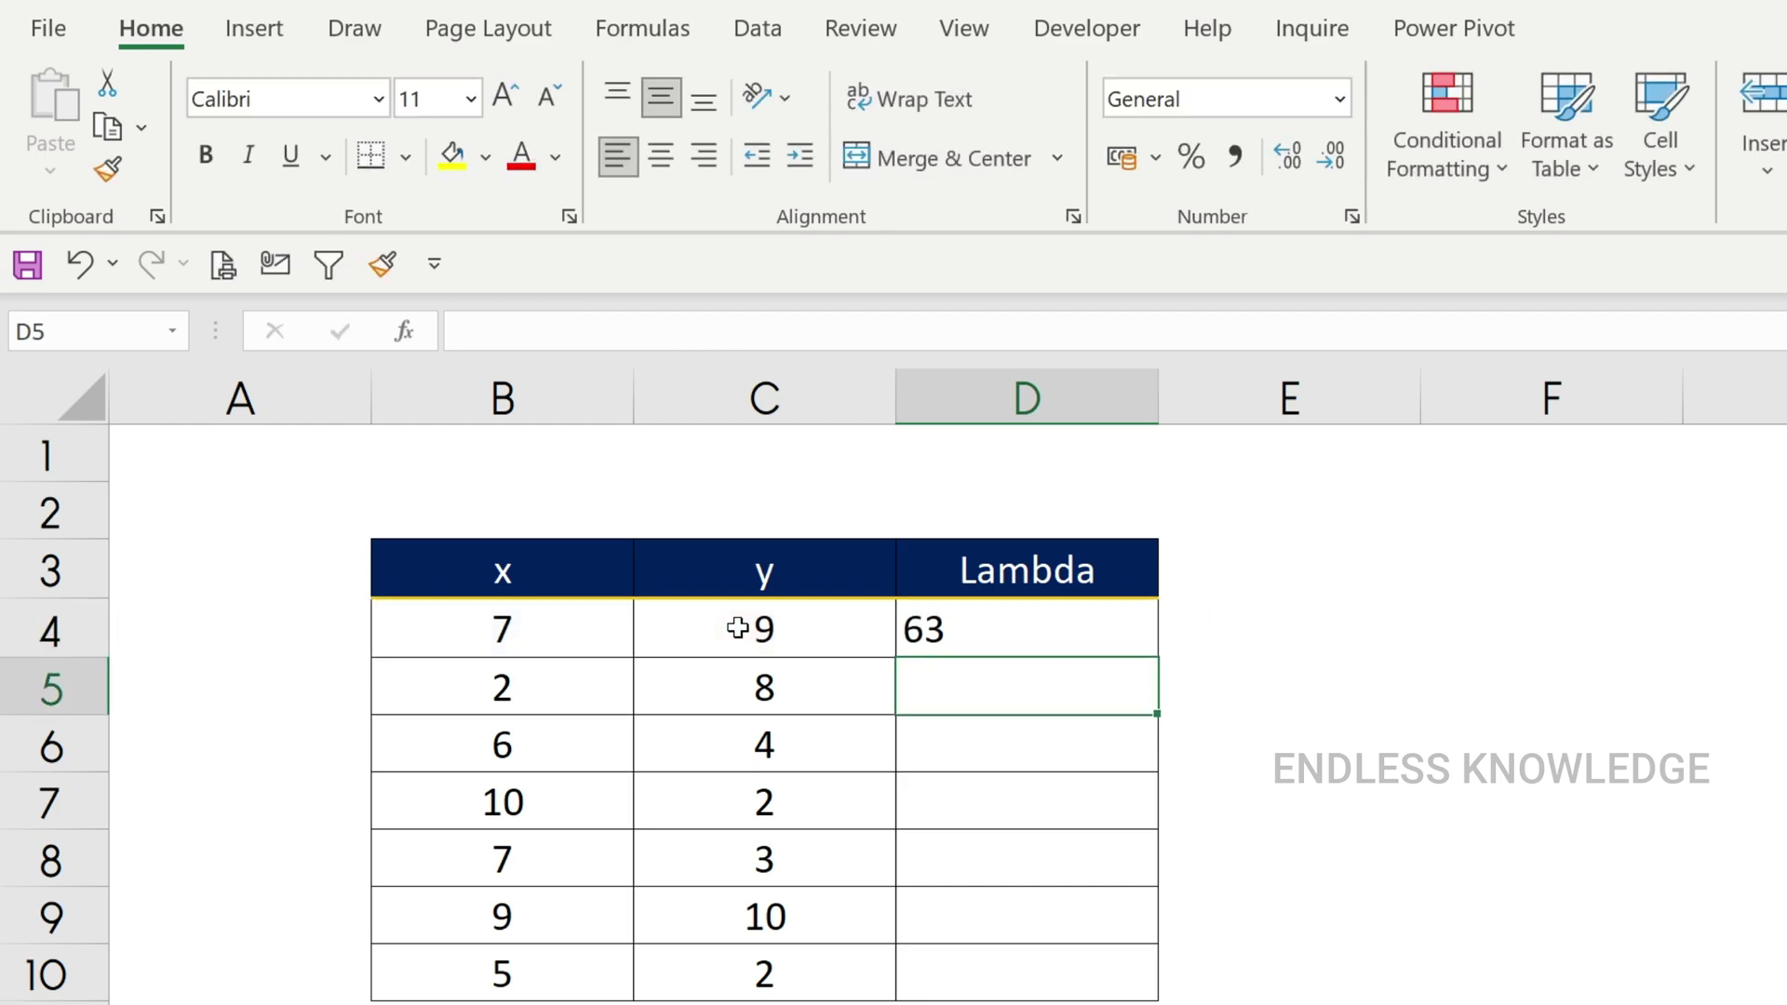
- Examine the D4 formula's LAMBDA definition and its cell-reference arguments without changing anything
left_click(1018, 628)
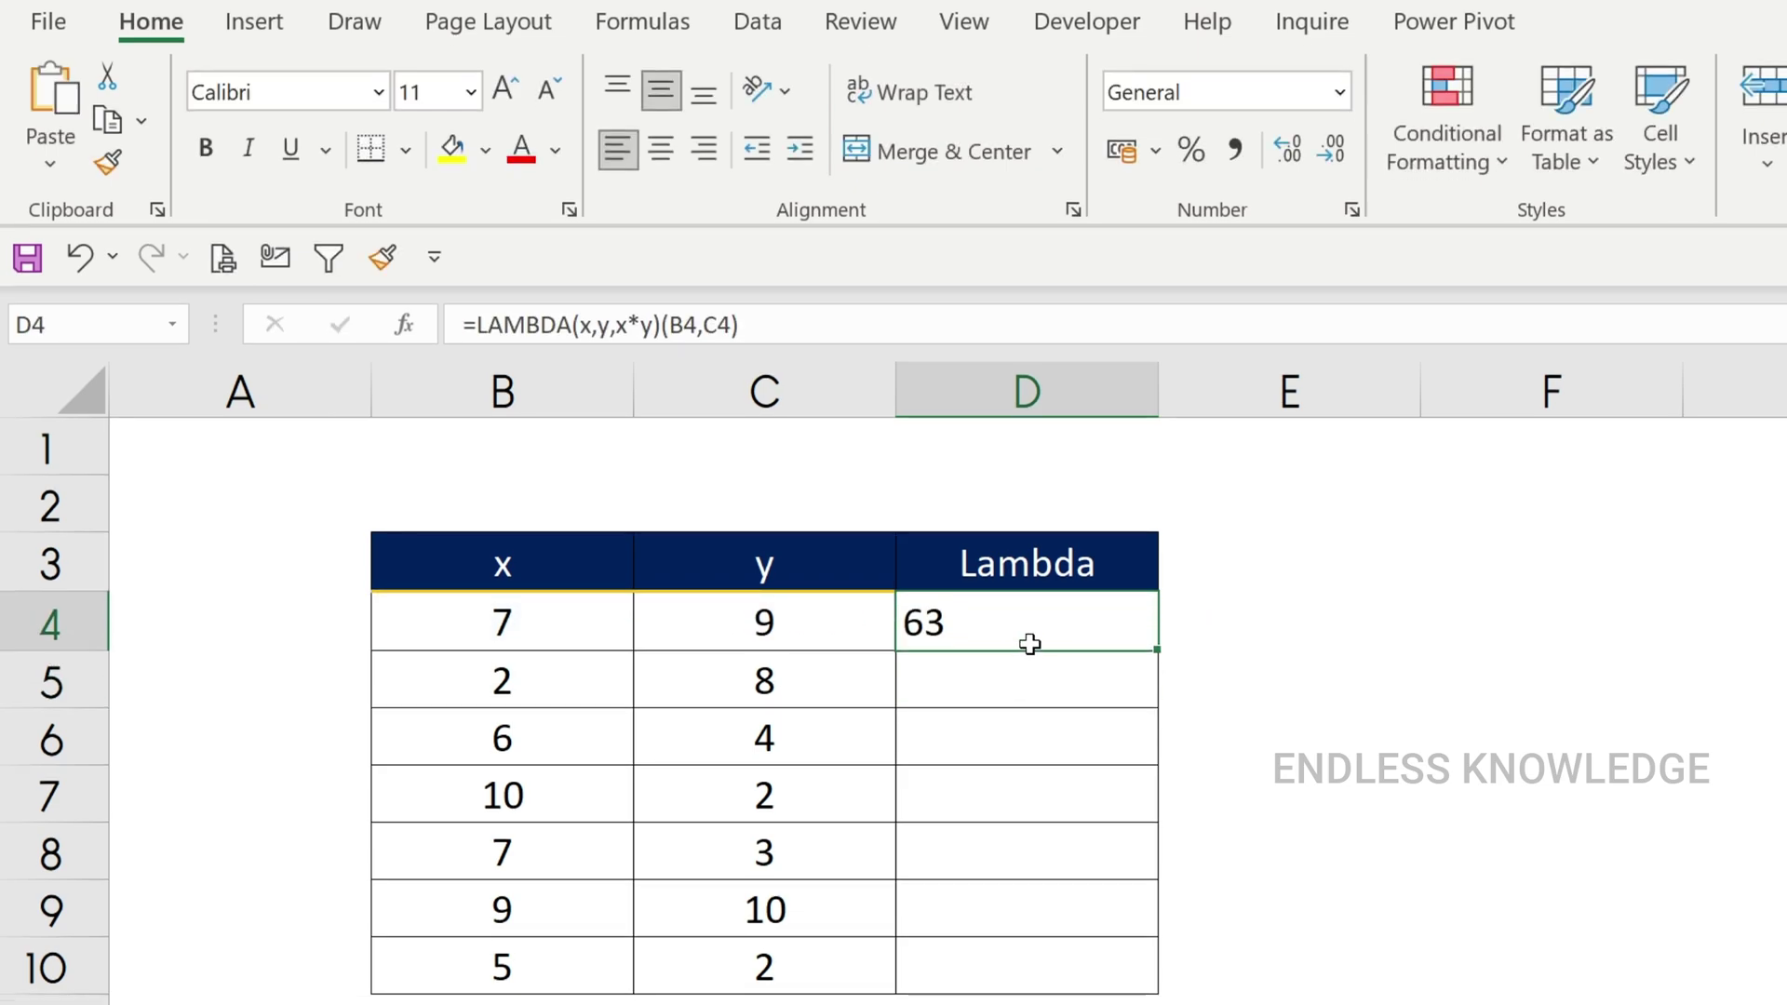
double_click(1026, 632)
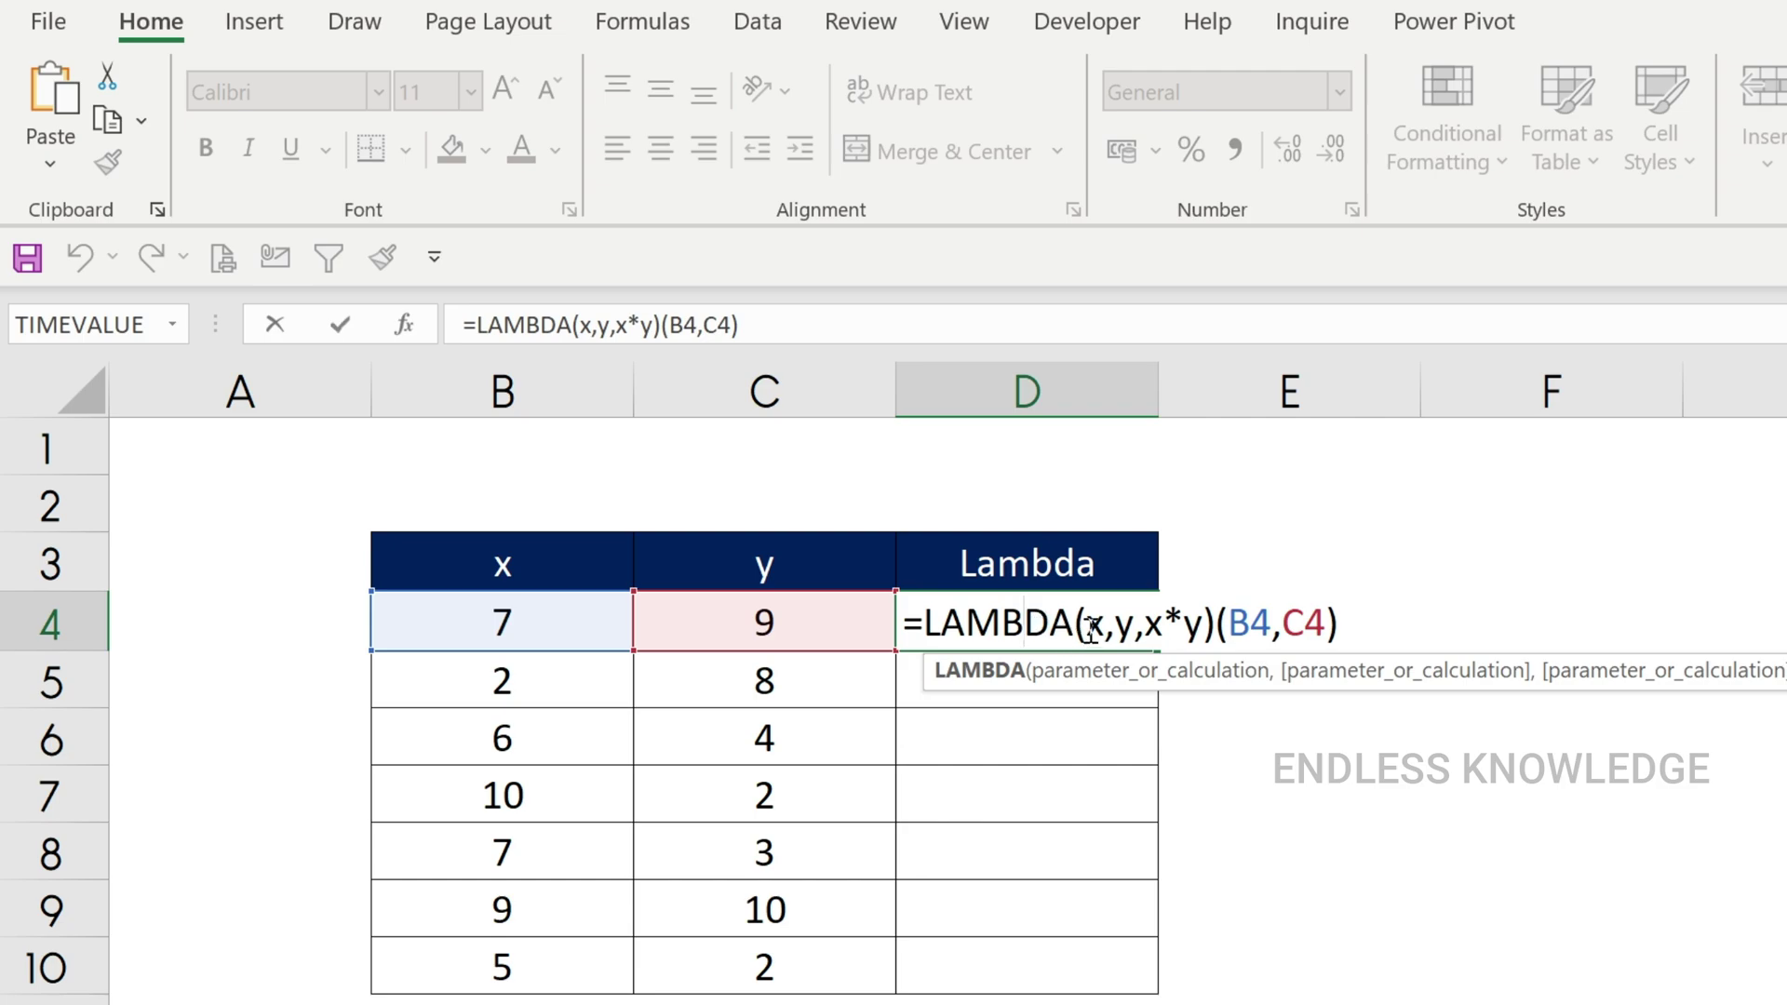
left_click_drag(1085, 625, 1339, 626)
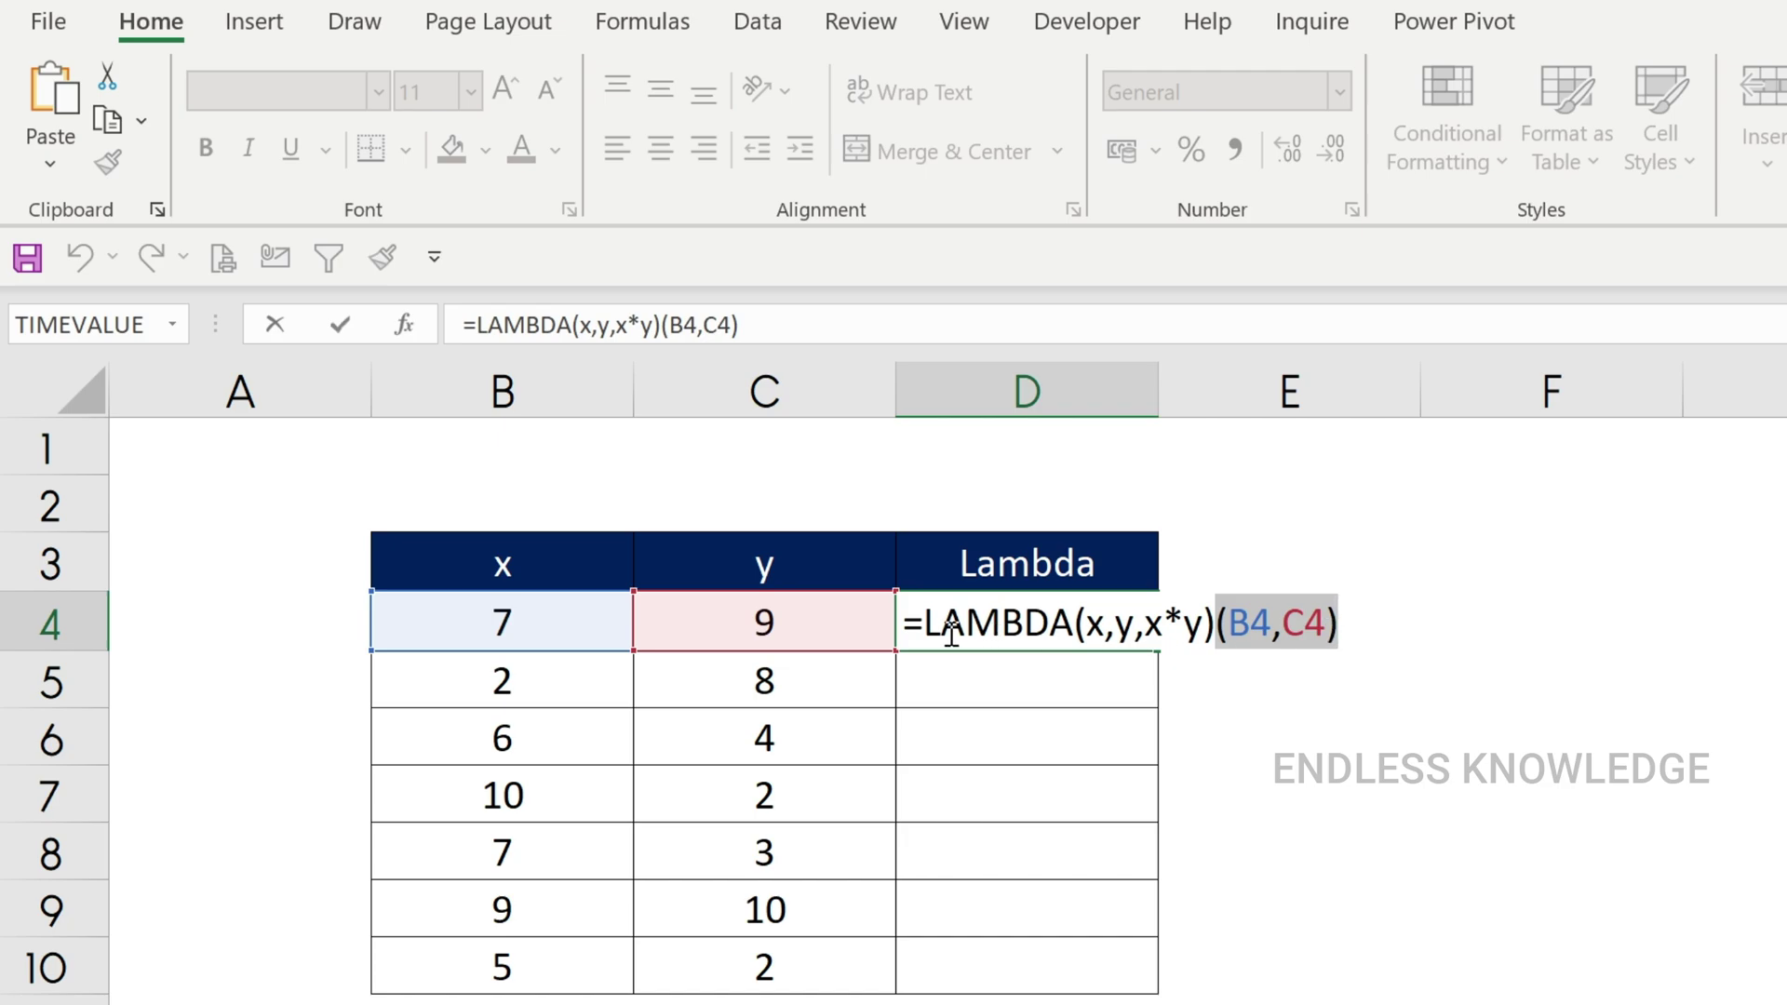
left_click_drag(908, 623, 1214, 642)
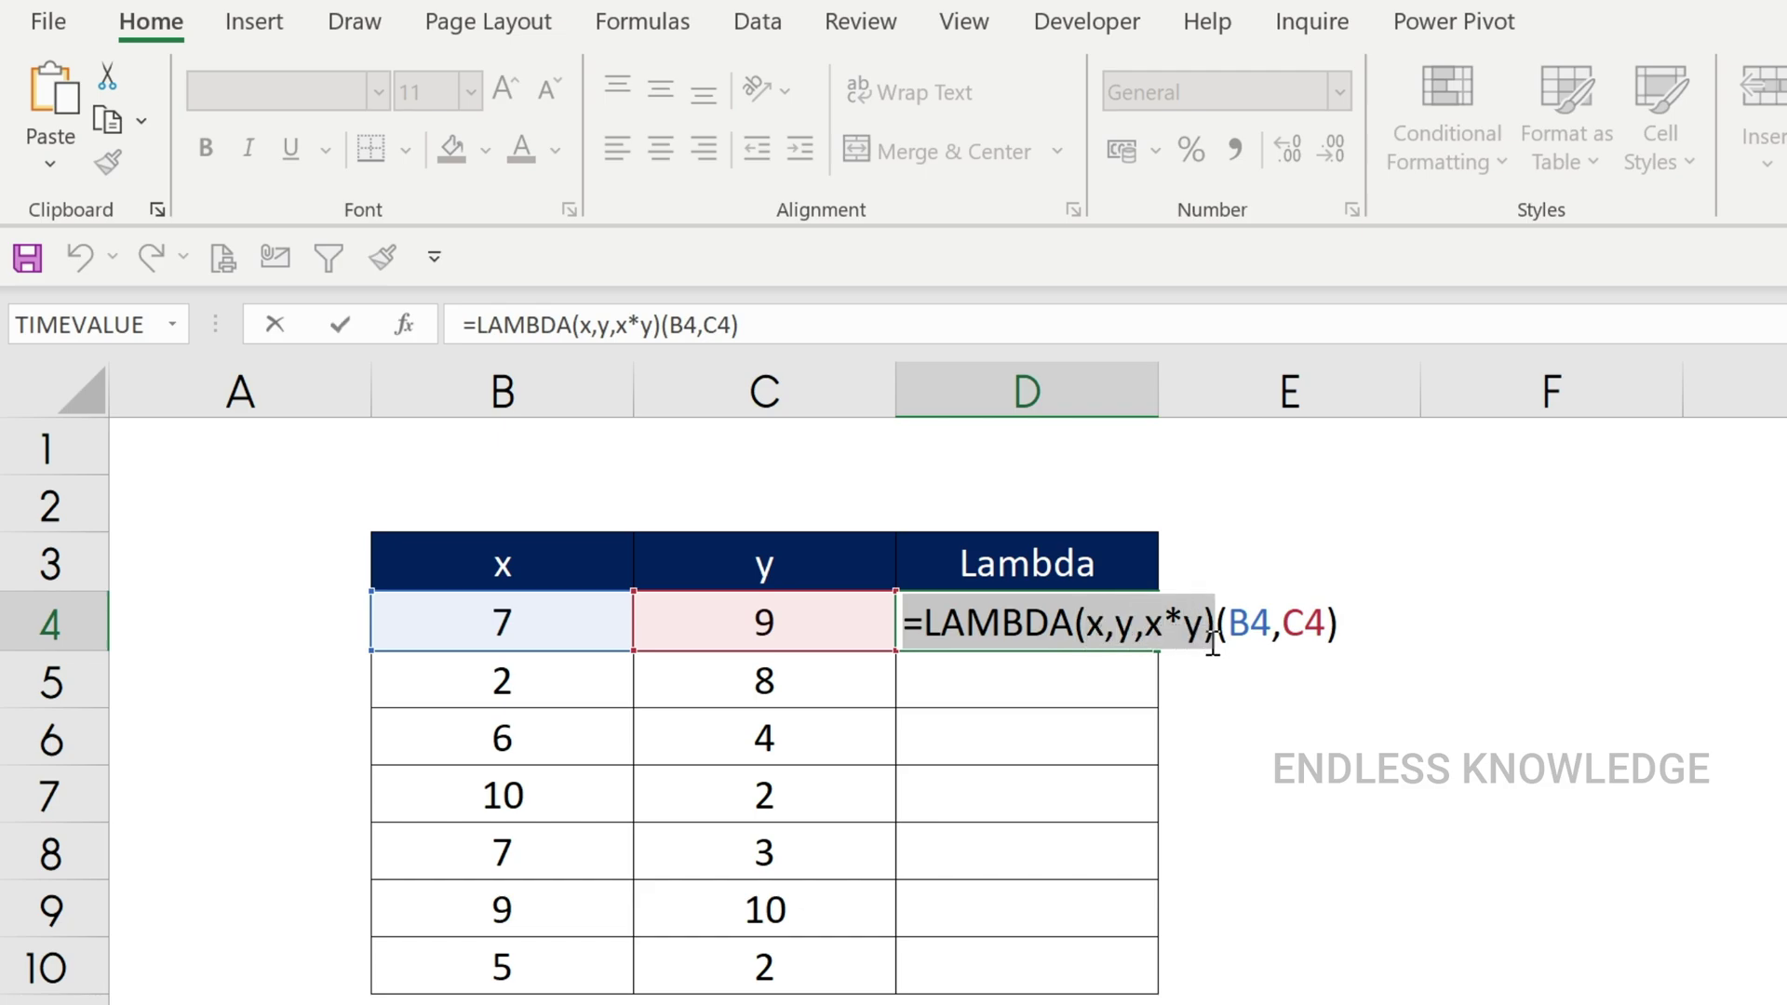
key("Escape")
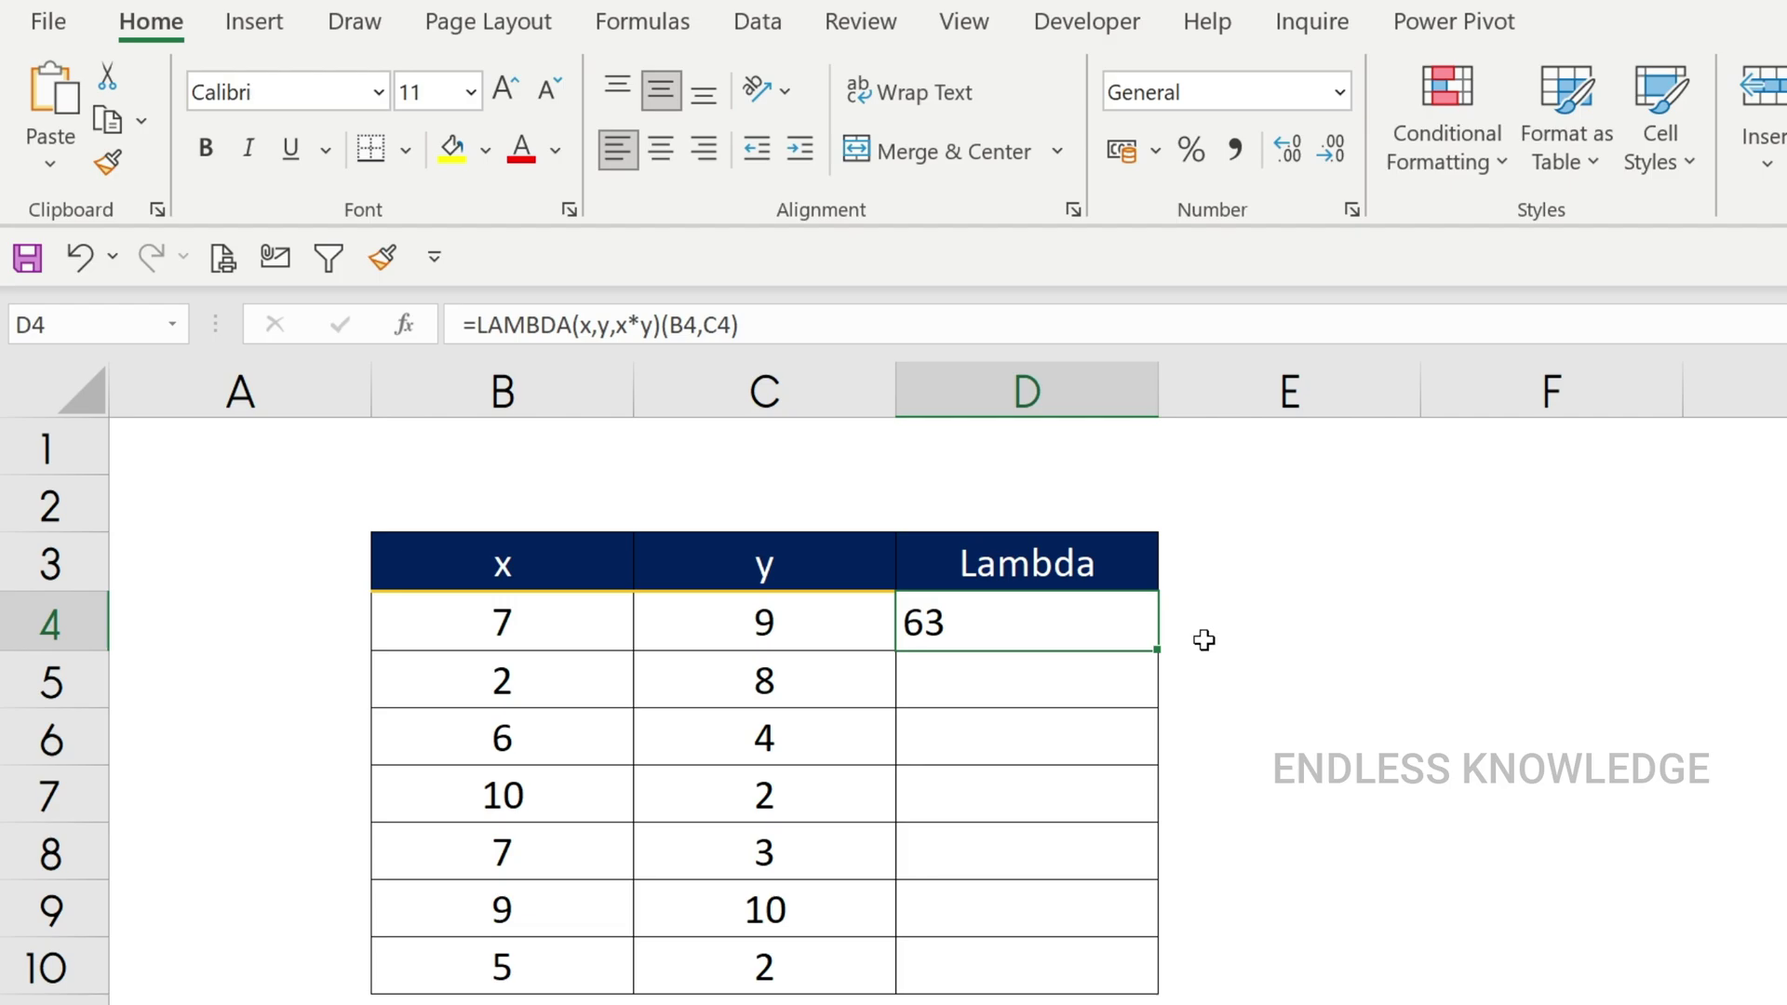
- Start defining a new workbook-scoped name from cell D4 and name it Multiply
left_click(661, 28)
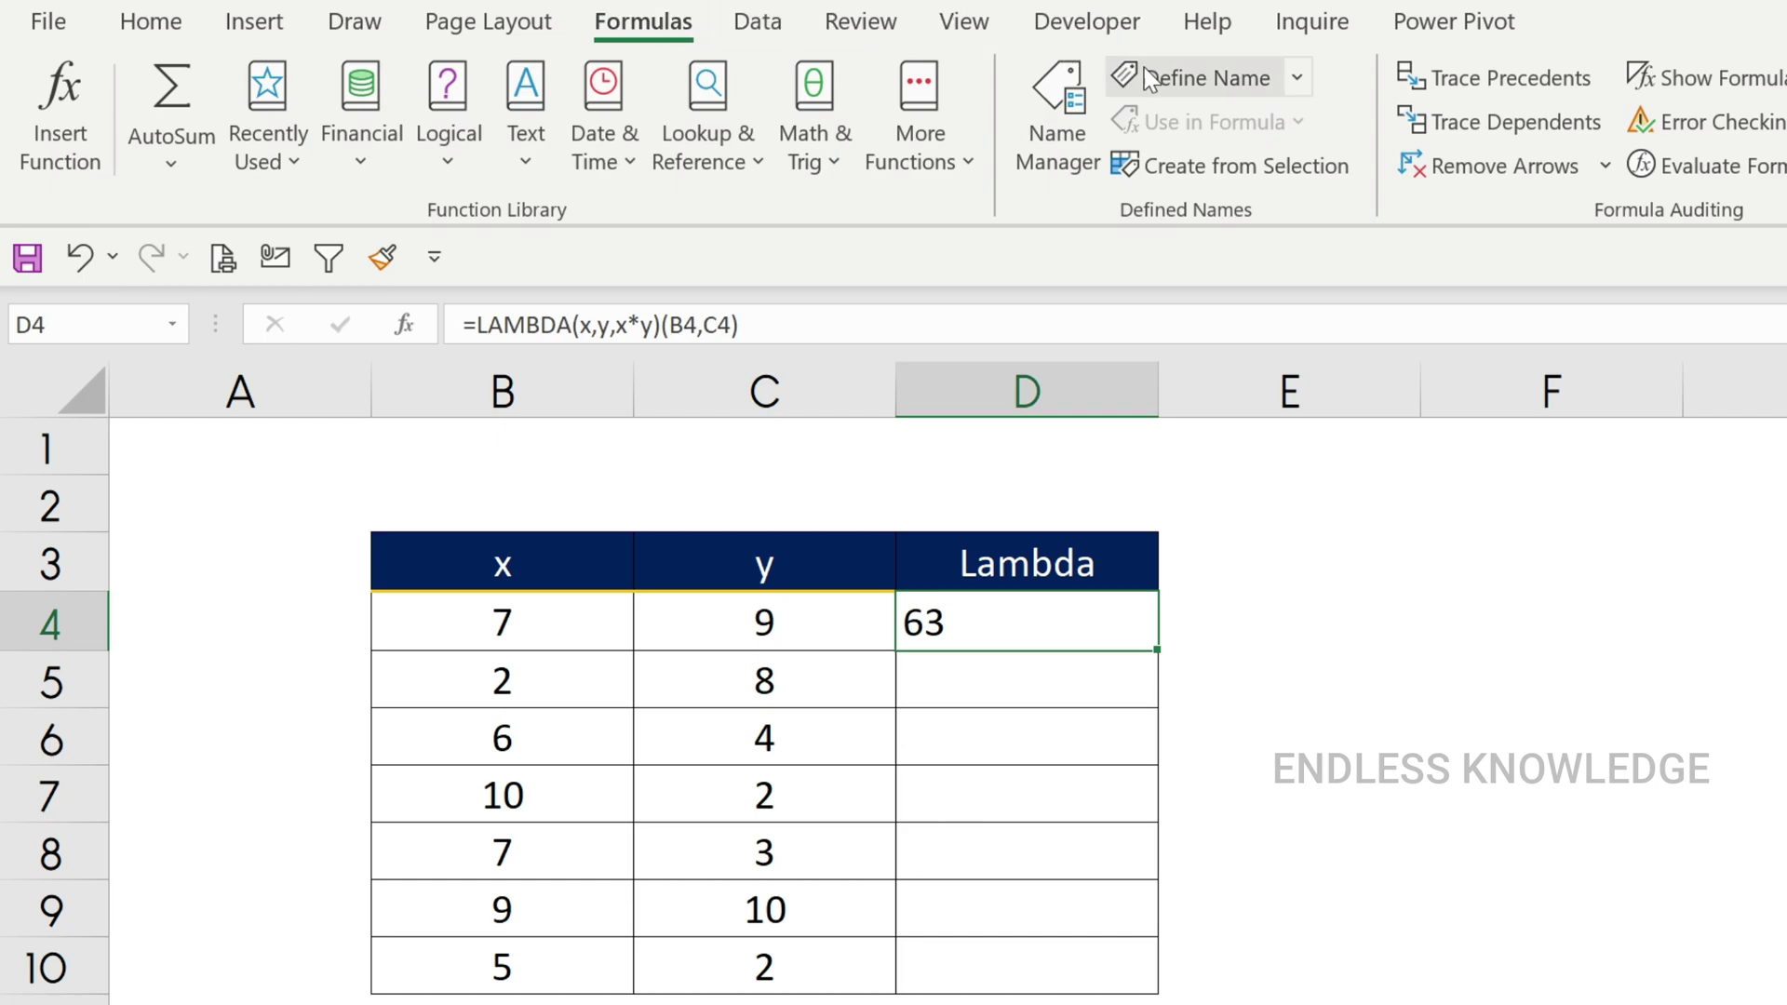
left_click(1176, 75)
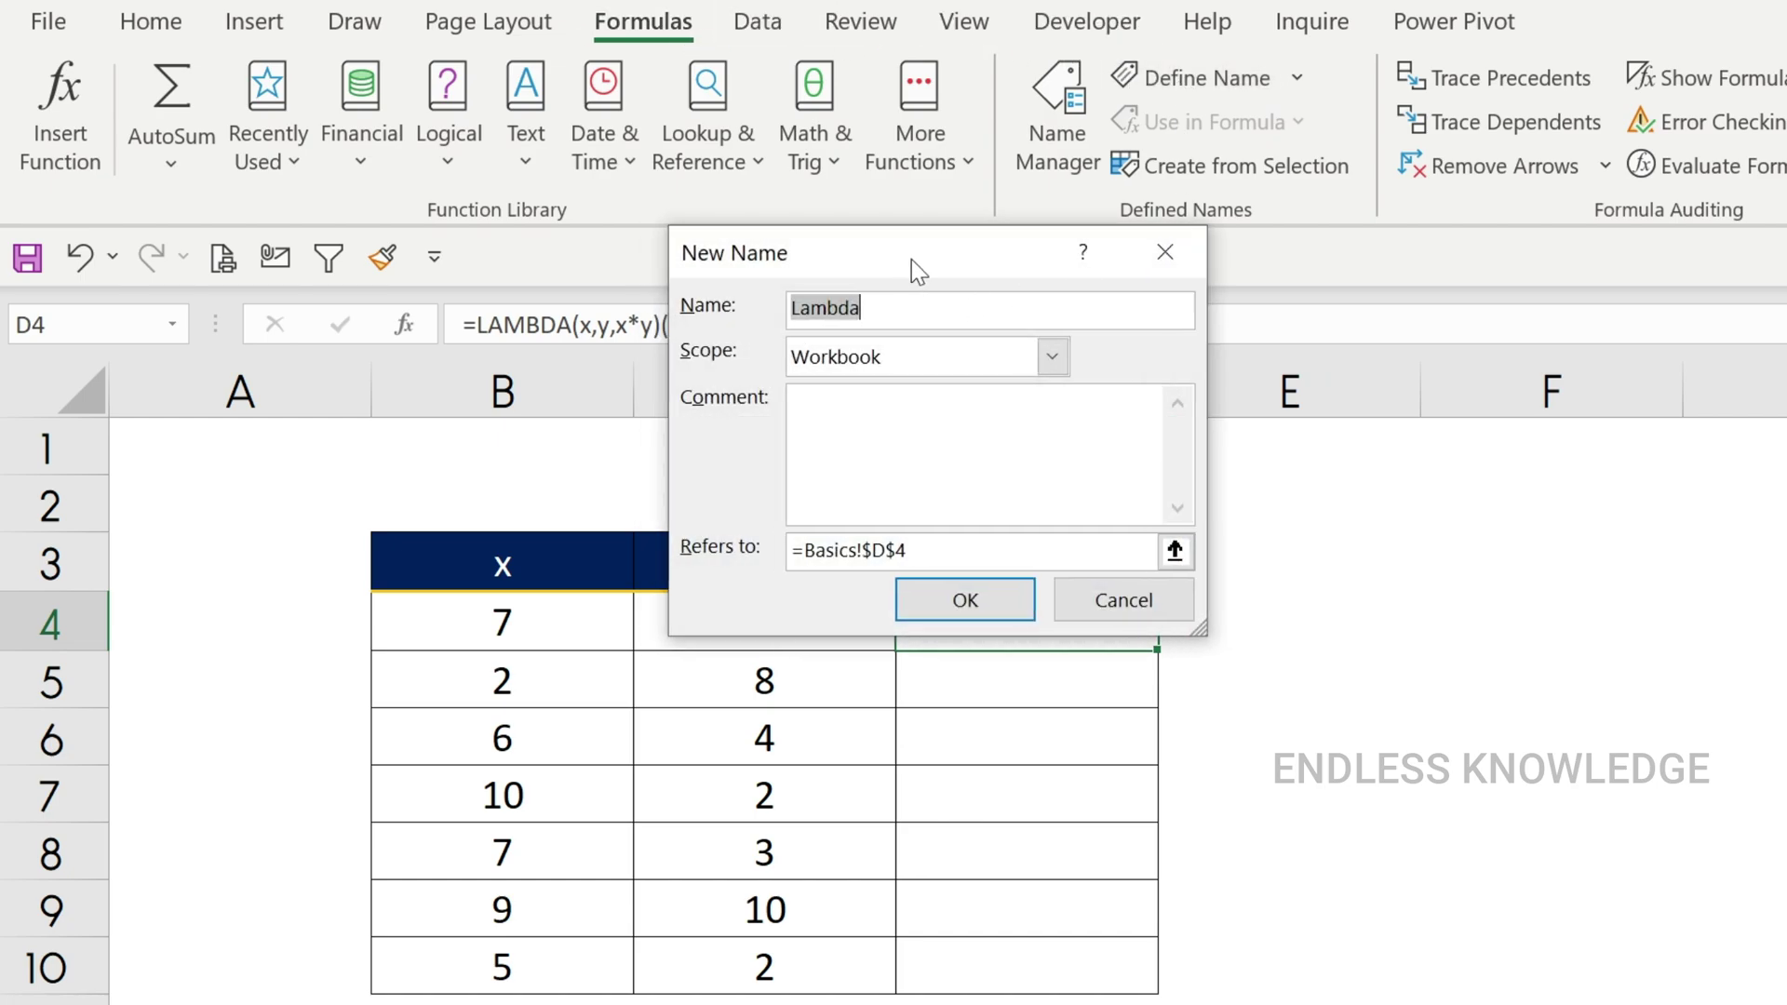
left_click_drag(913, 271, 1461, 559)
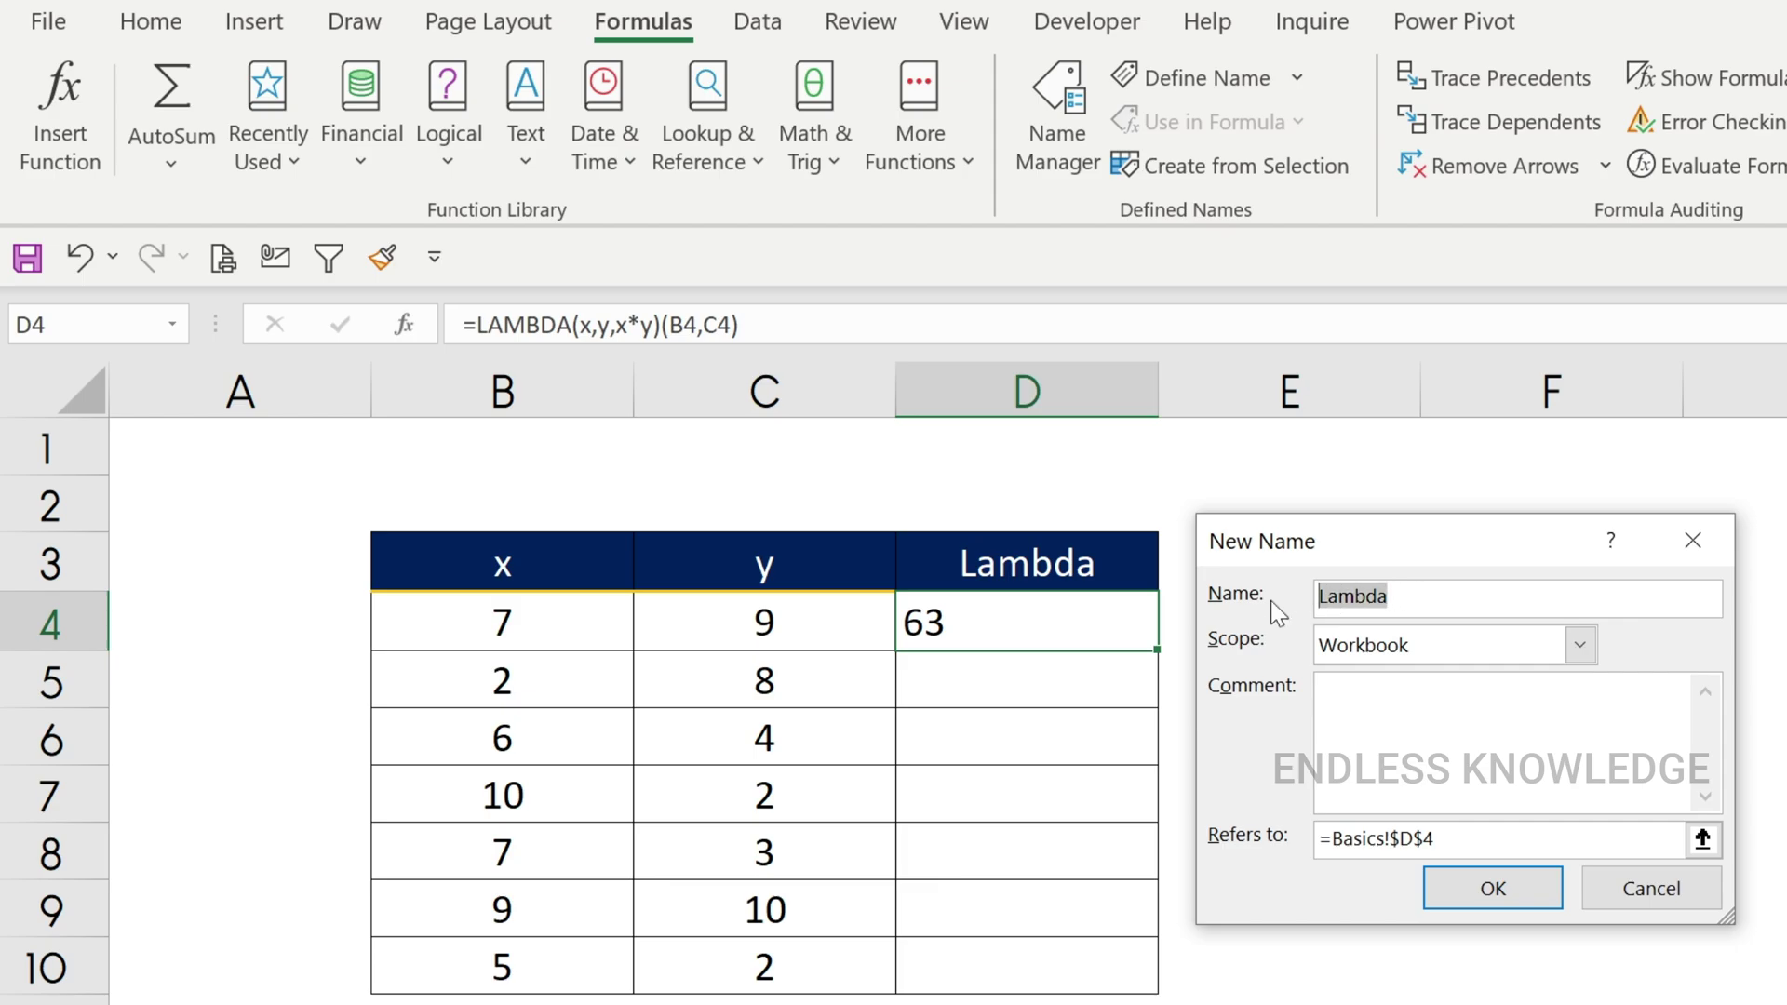
type("Mul")
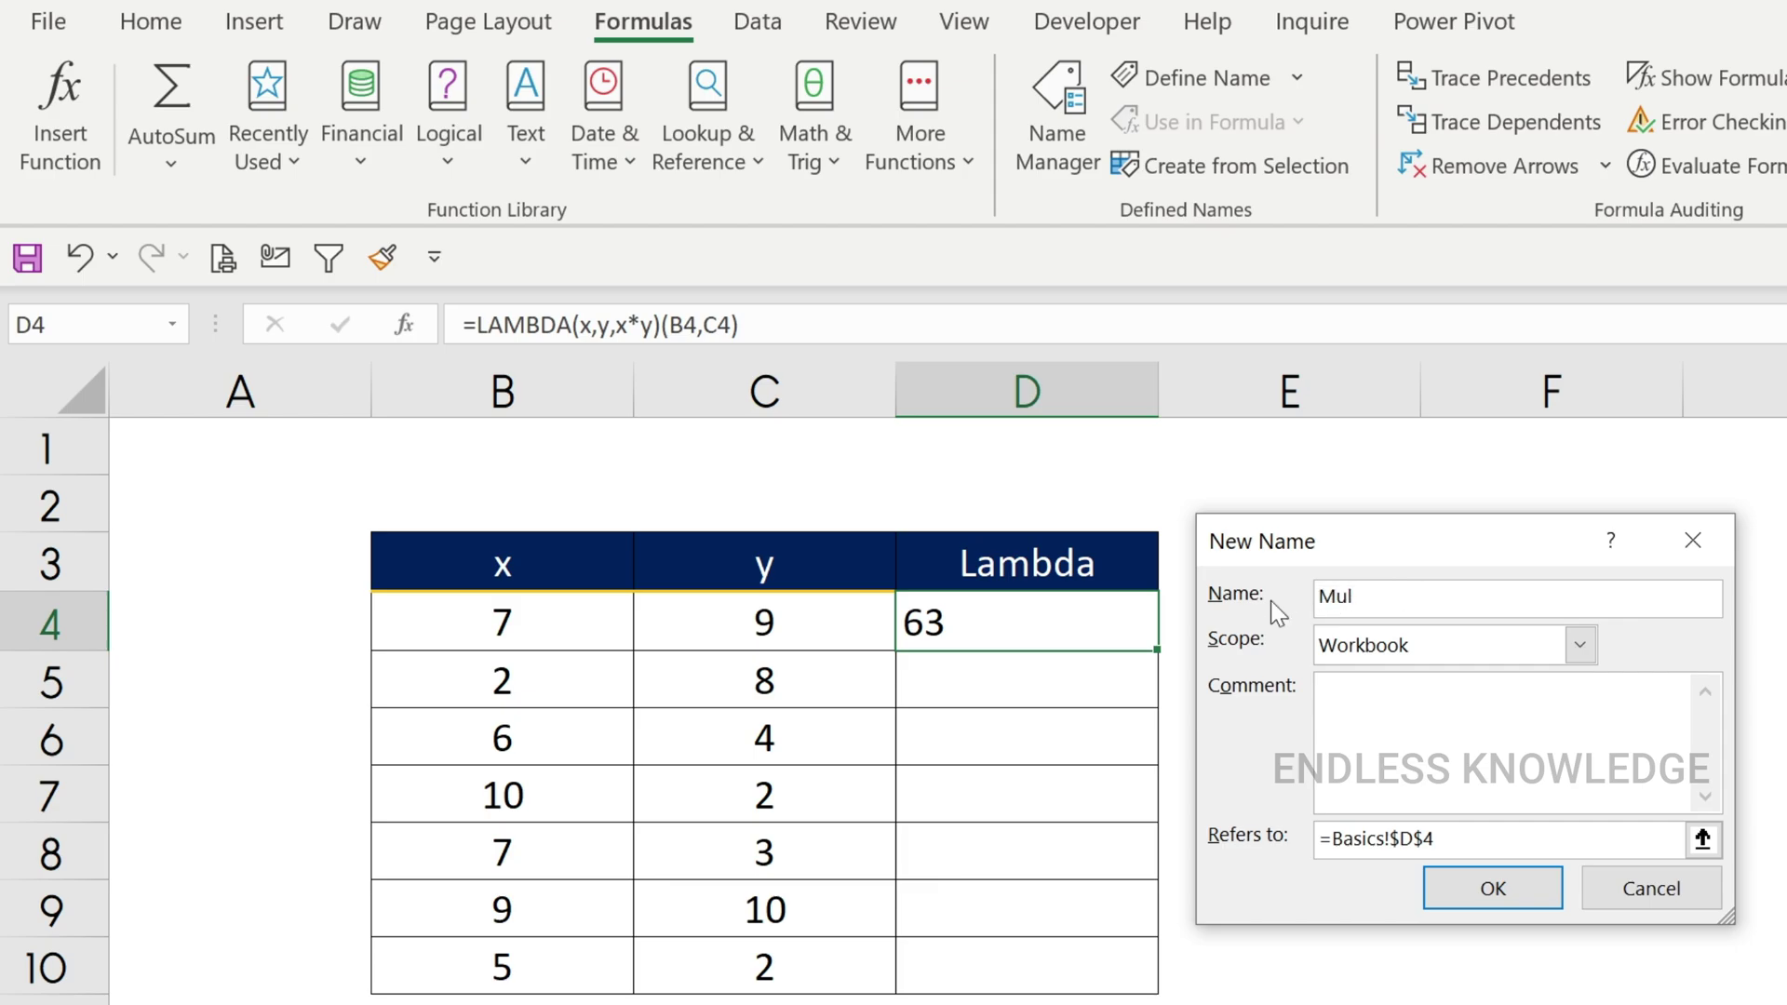
type("tiply")
key("BackSpace")
key("BackSpace")
key("BackSpace")
type("ply")
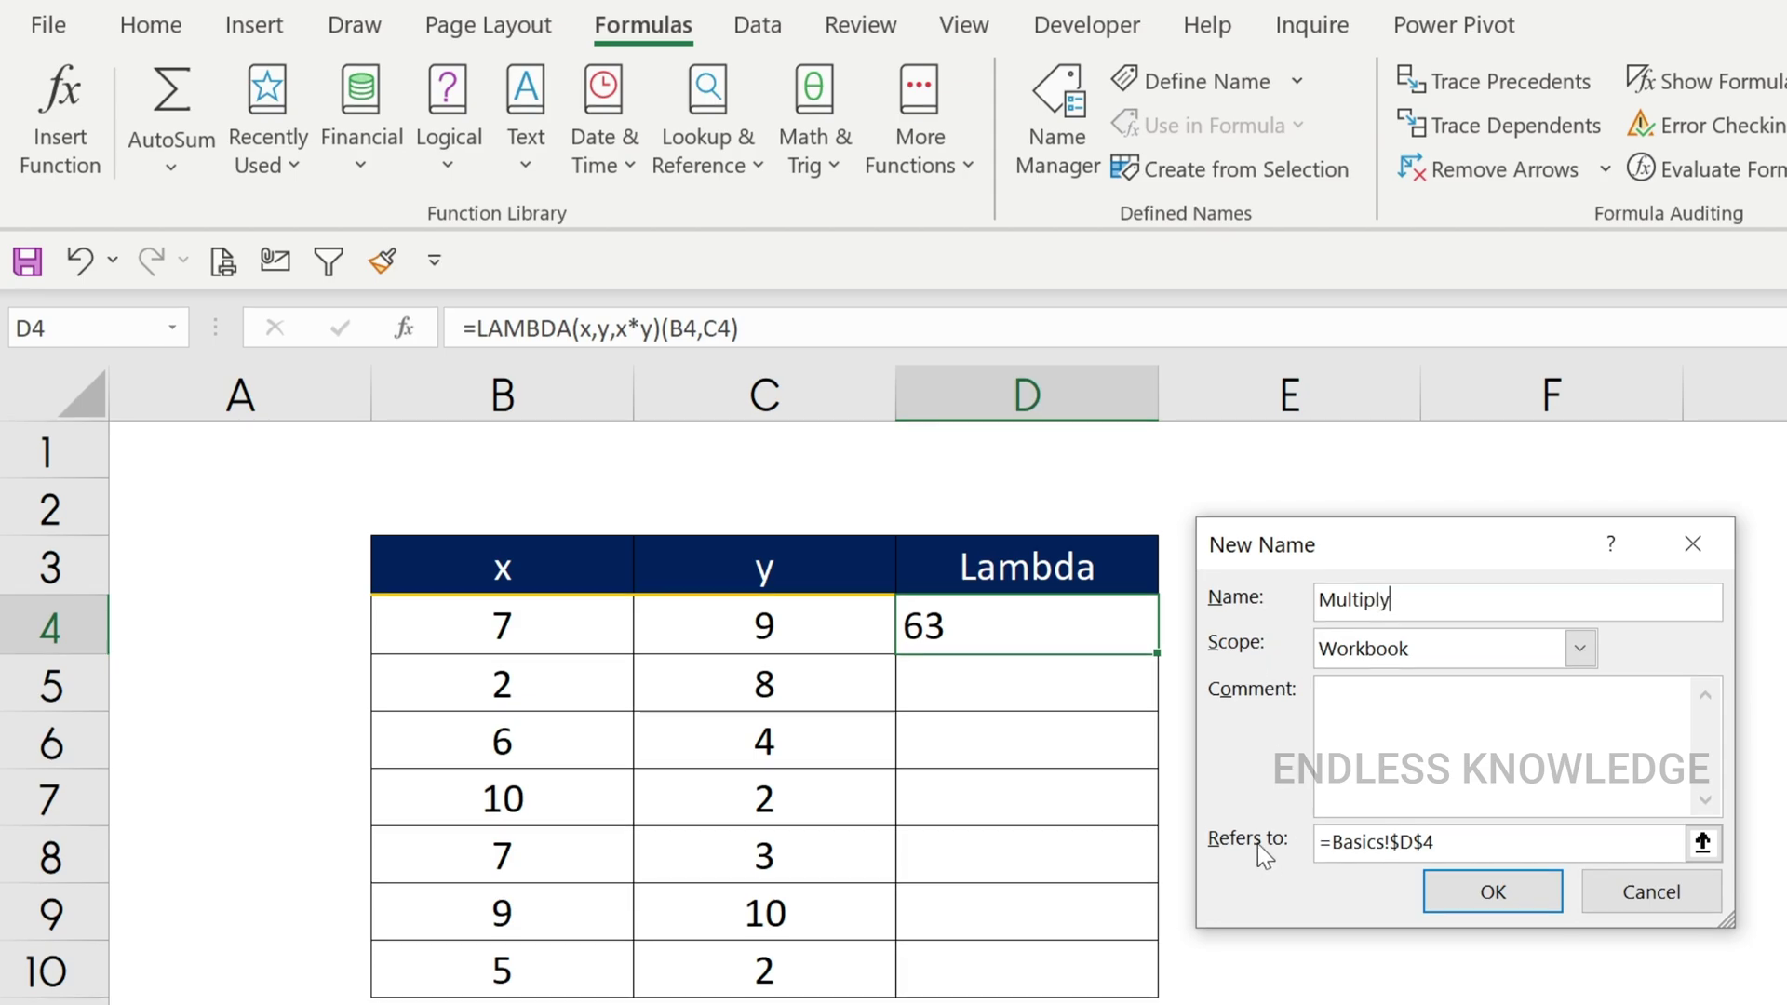
- Make the Multiply name refer to =LAMBDA(x,y,x*y) and save the definition
left_click_drag(1438, 843, 1307, 843)
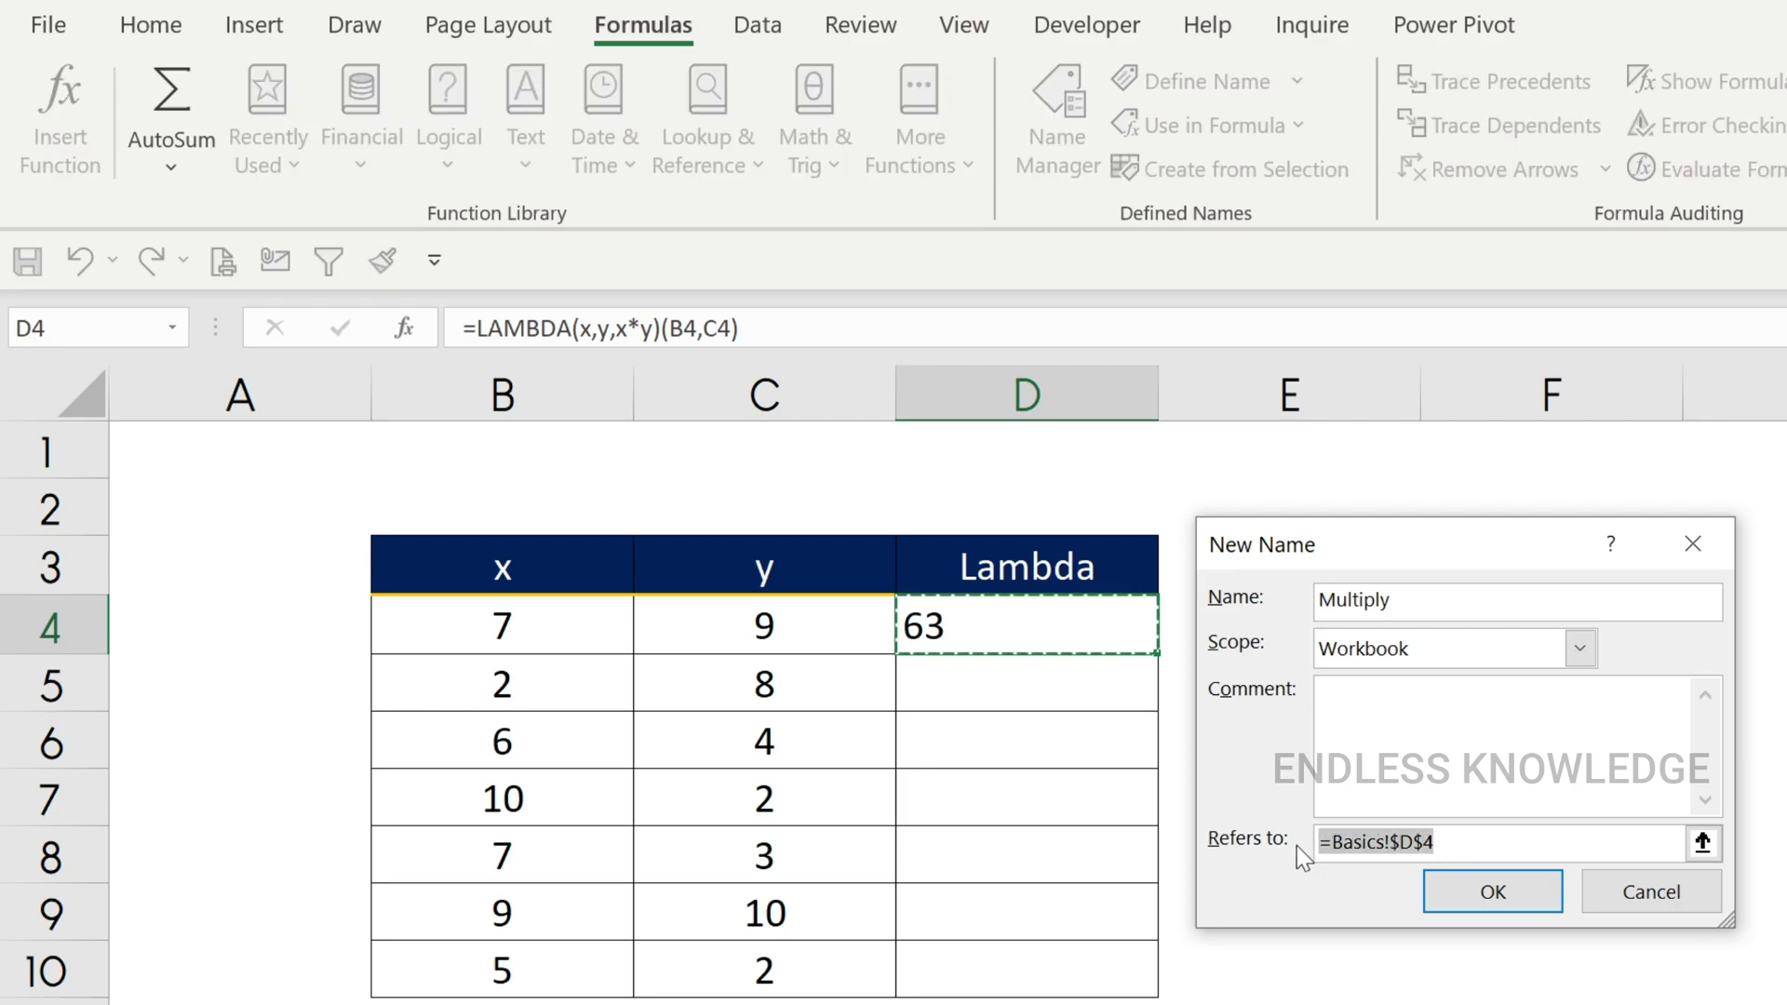
type("=LAMBDA(x,y,x*y)")
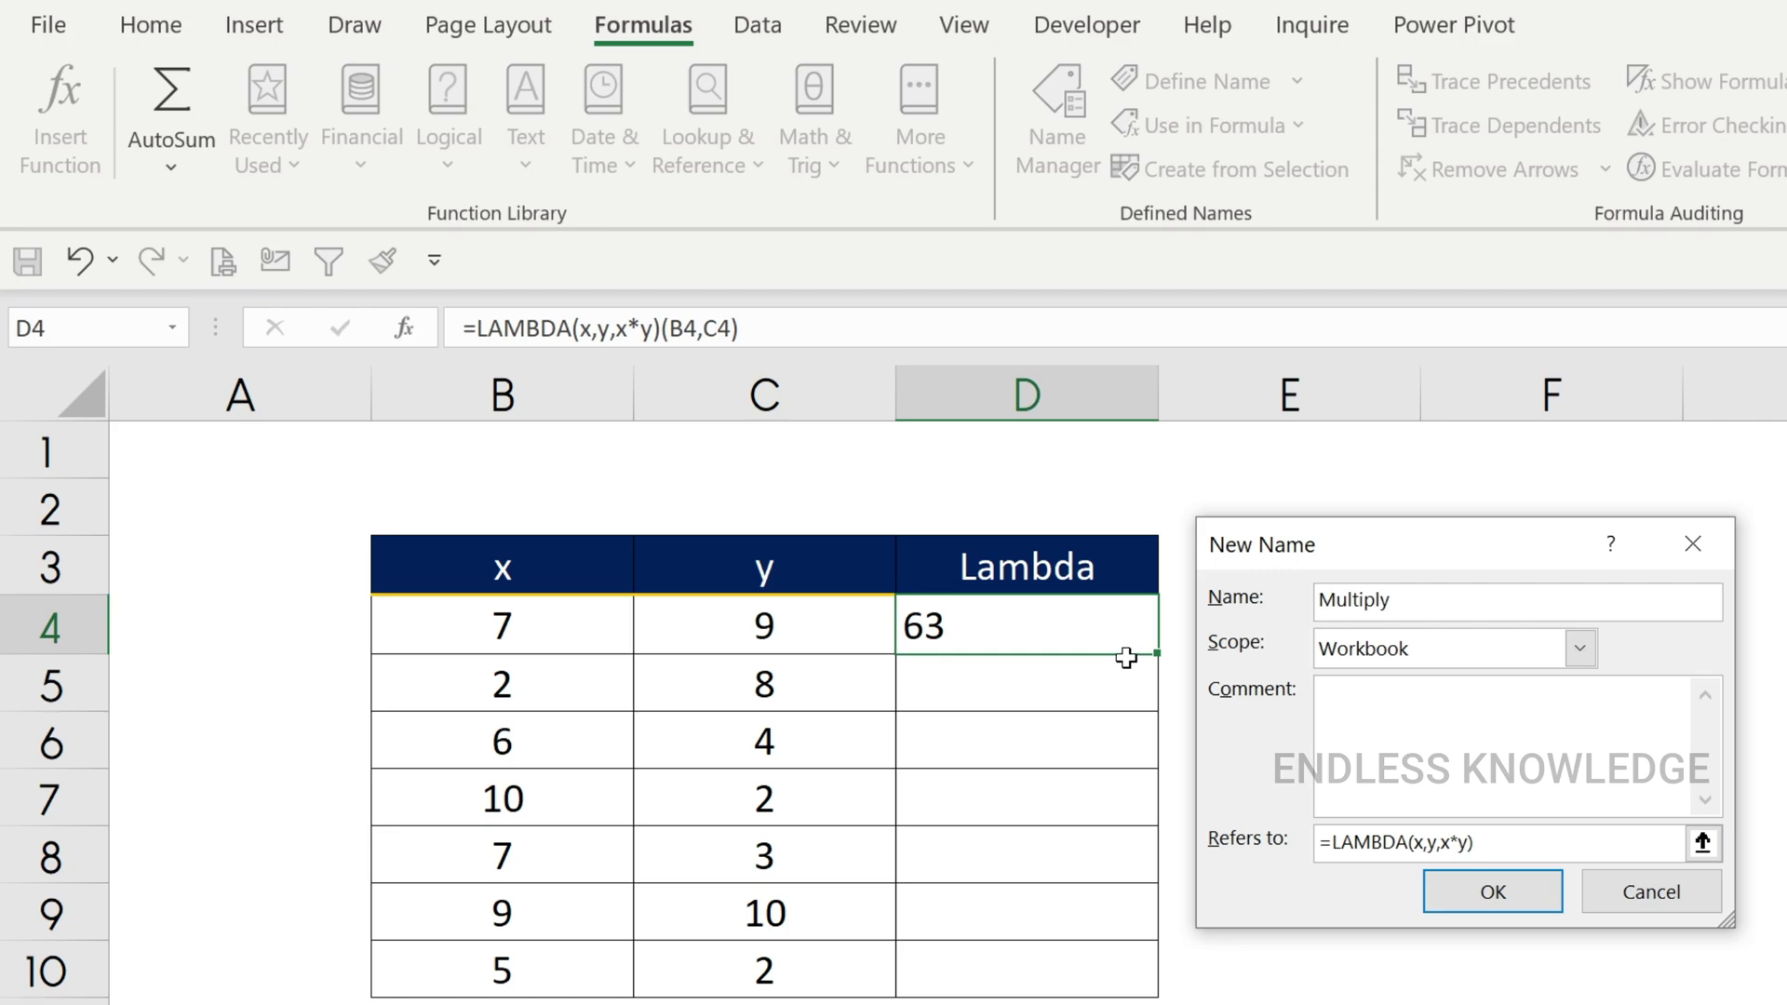
left_click(1504, 882)
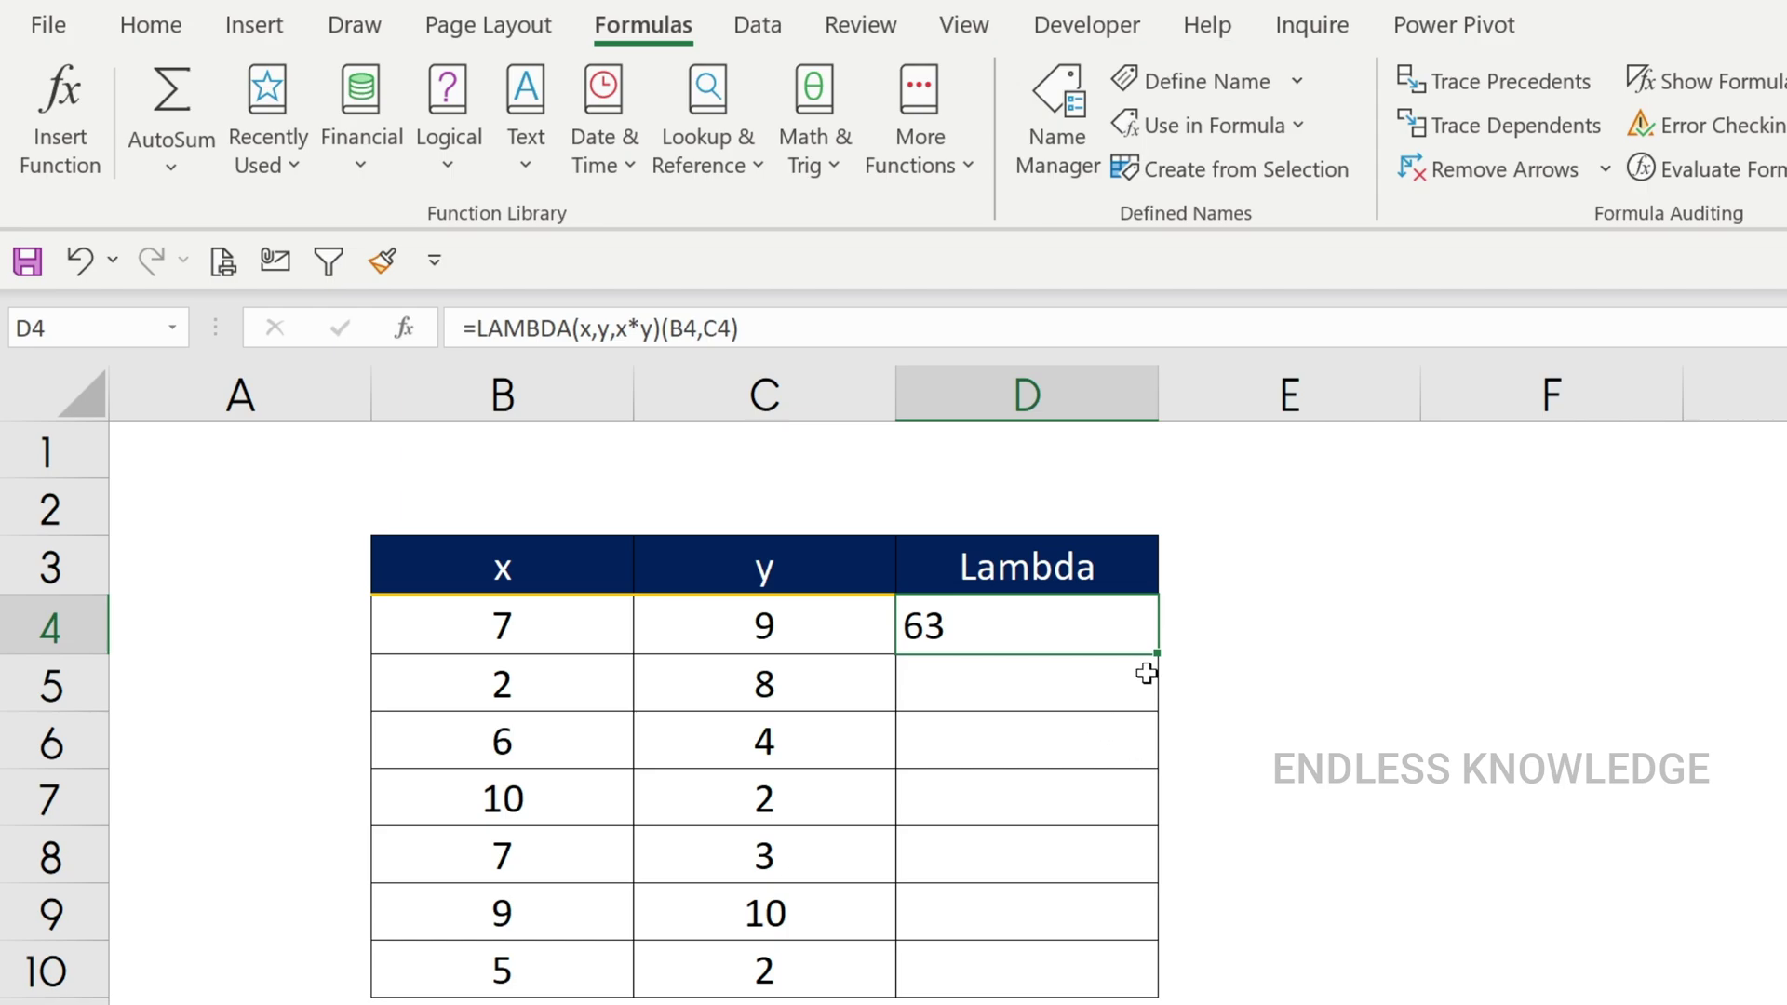
- Replace the D4 formula with =Multiply(B4,C4), using the custom function on the first row's x and y values
type("=mu")
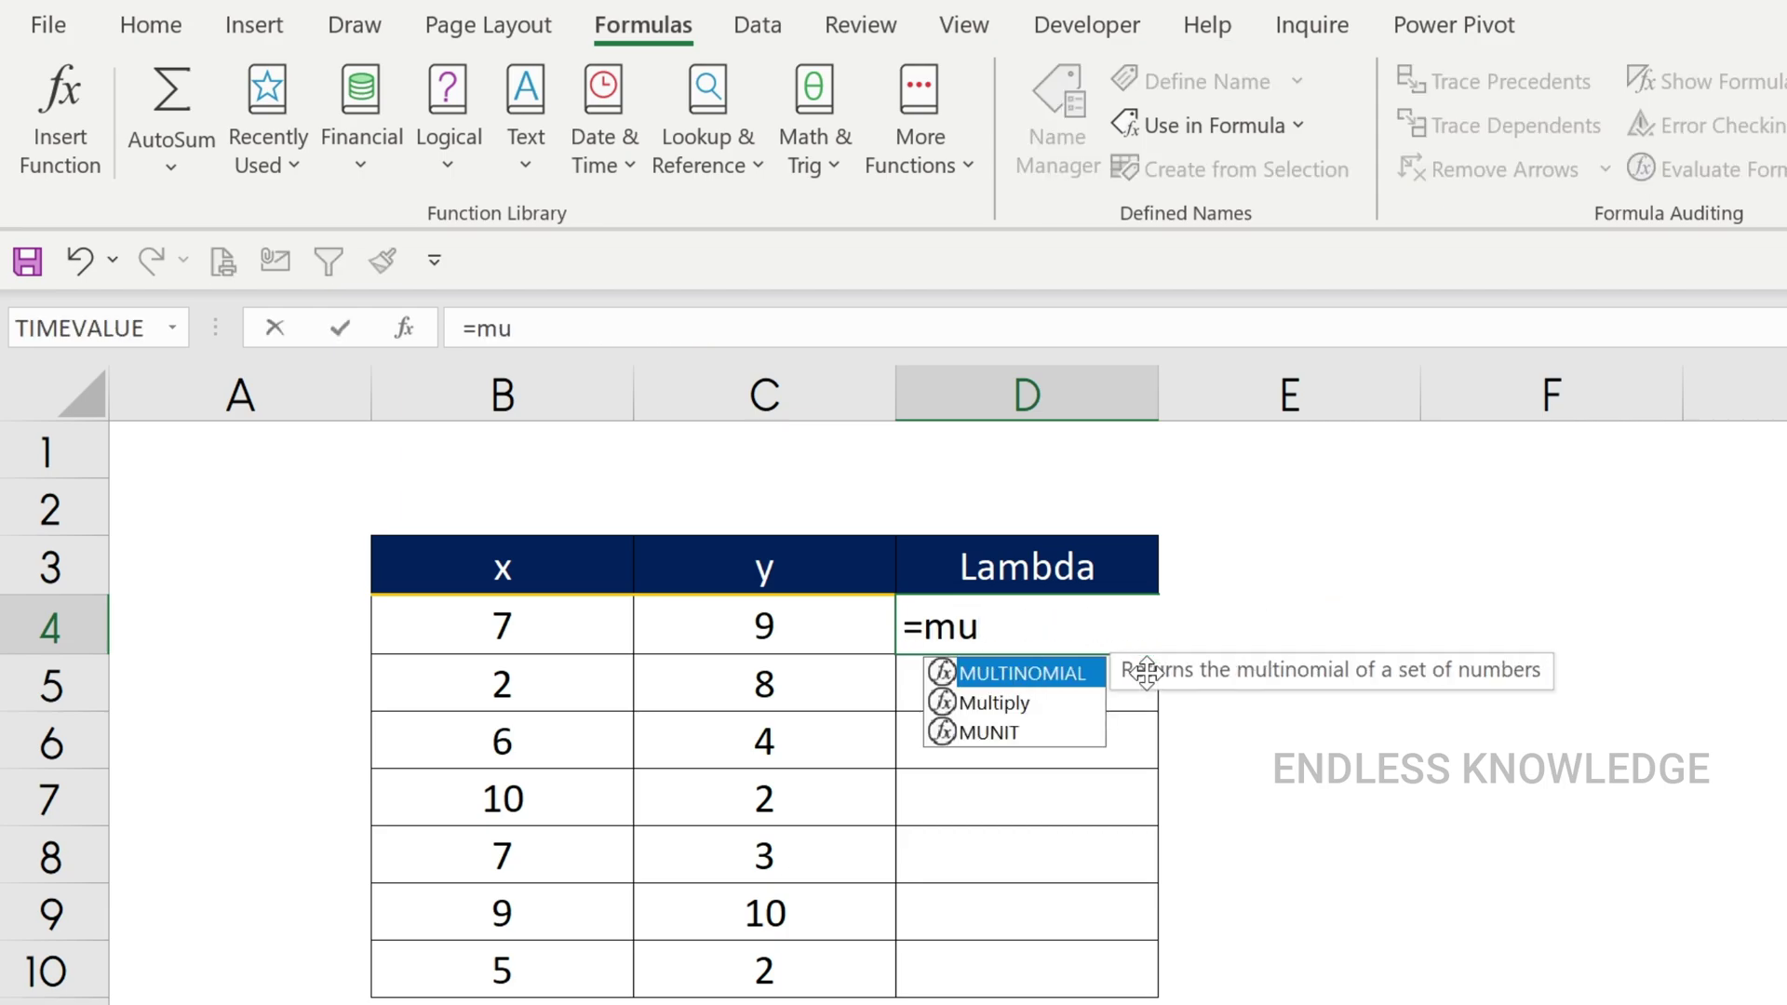
key("Down")
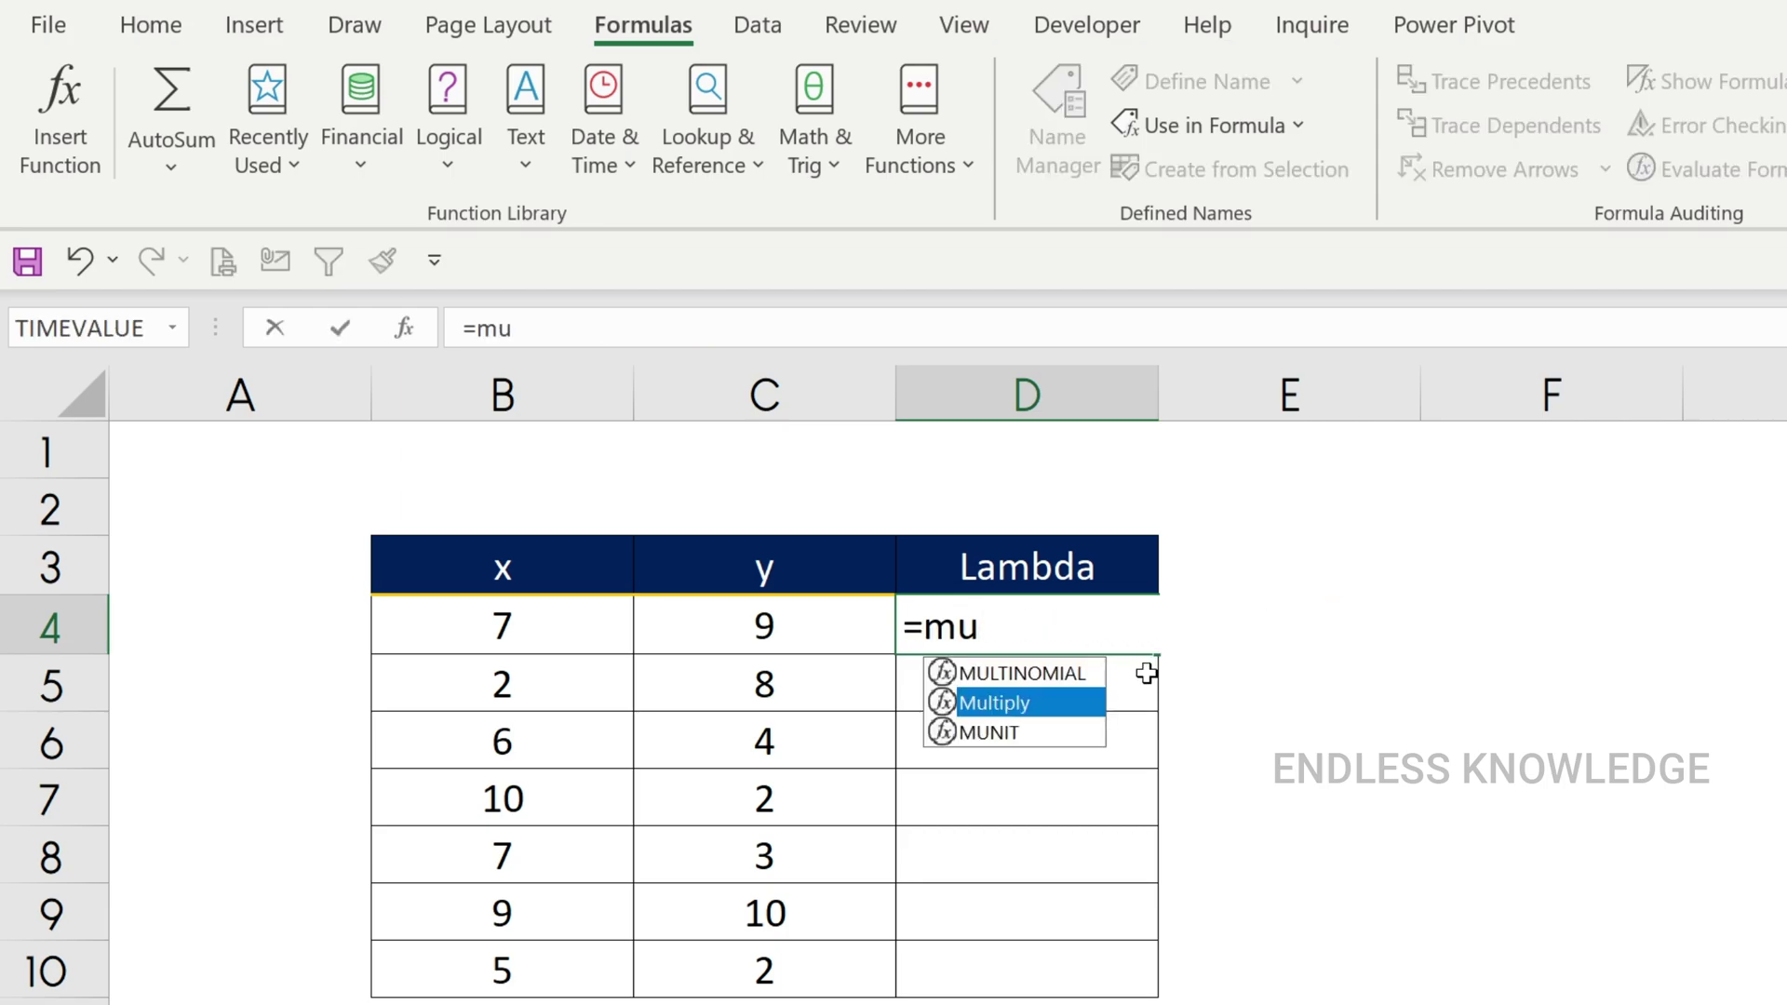
key("Tab")
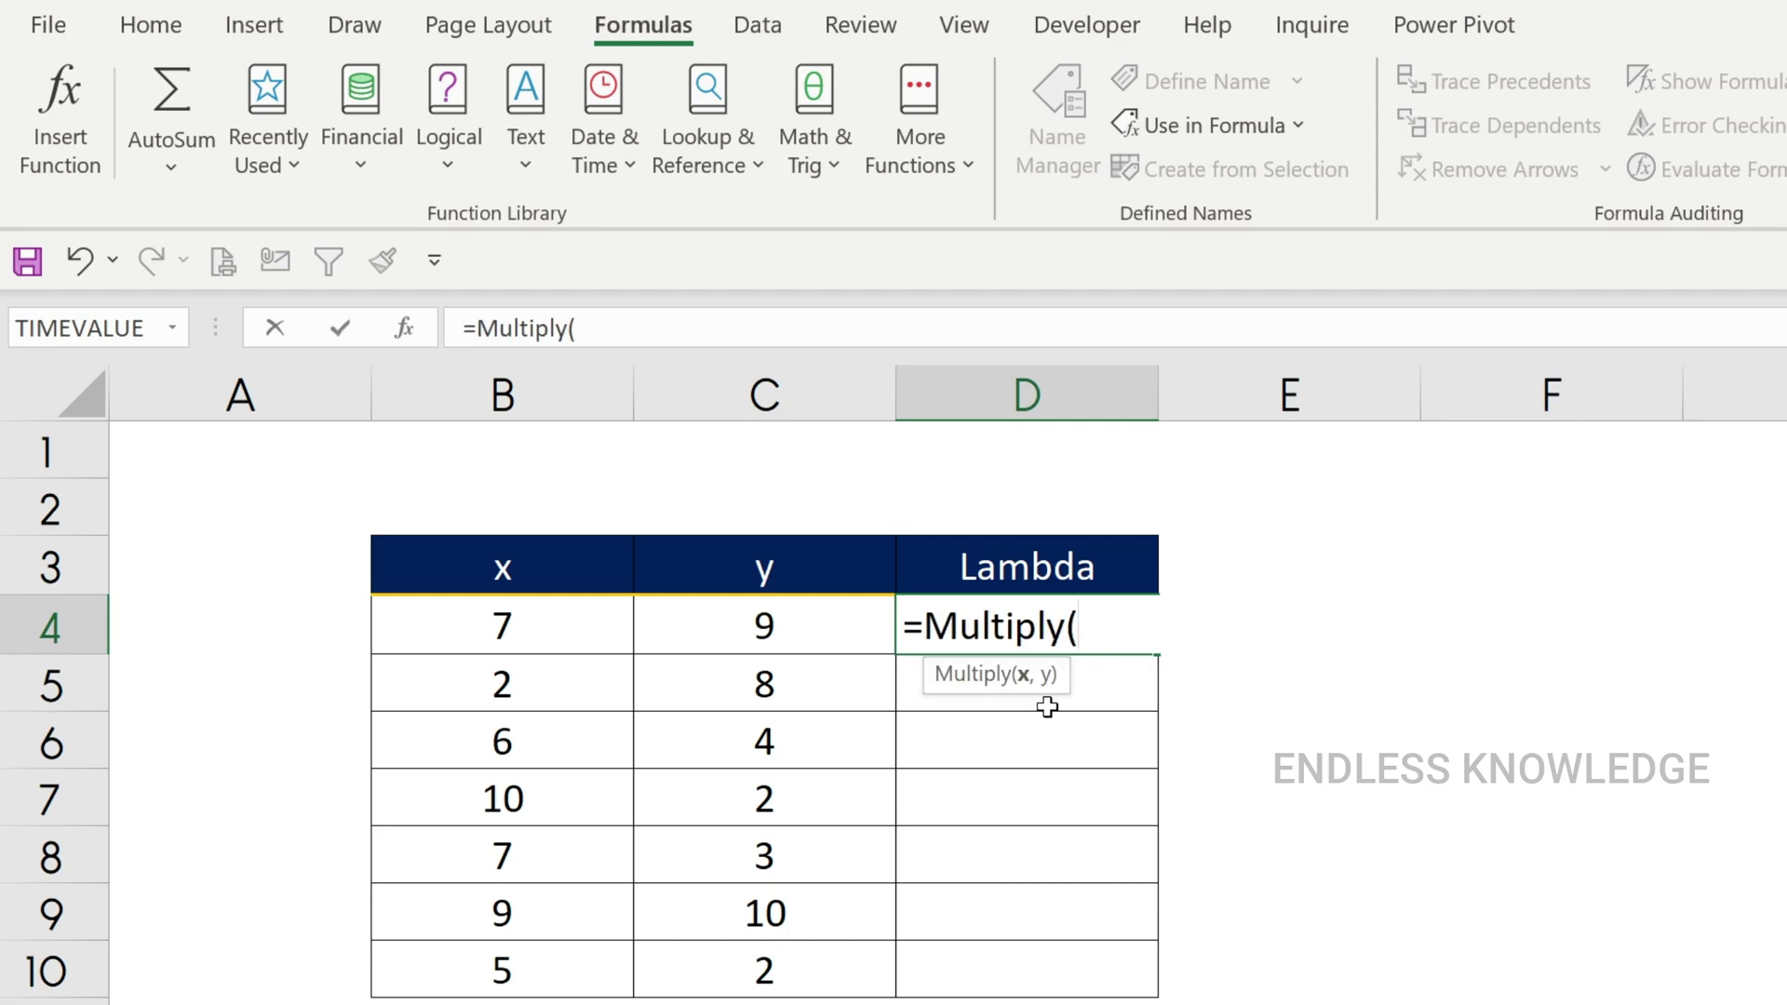
left_click(555, 625)
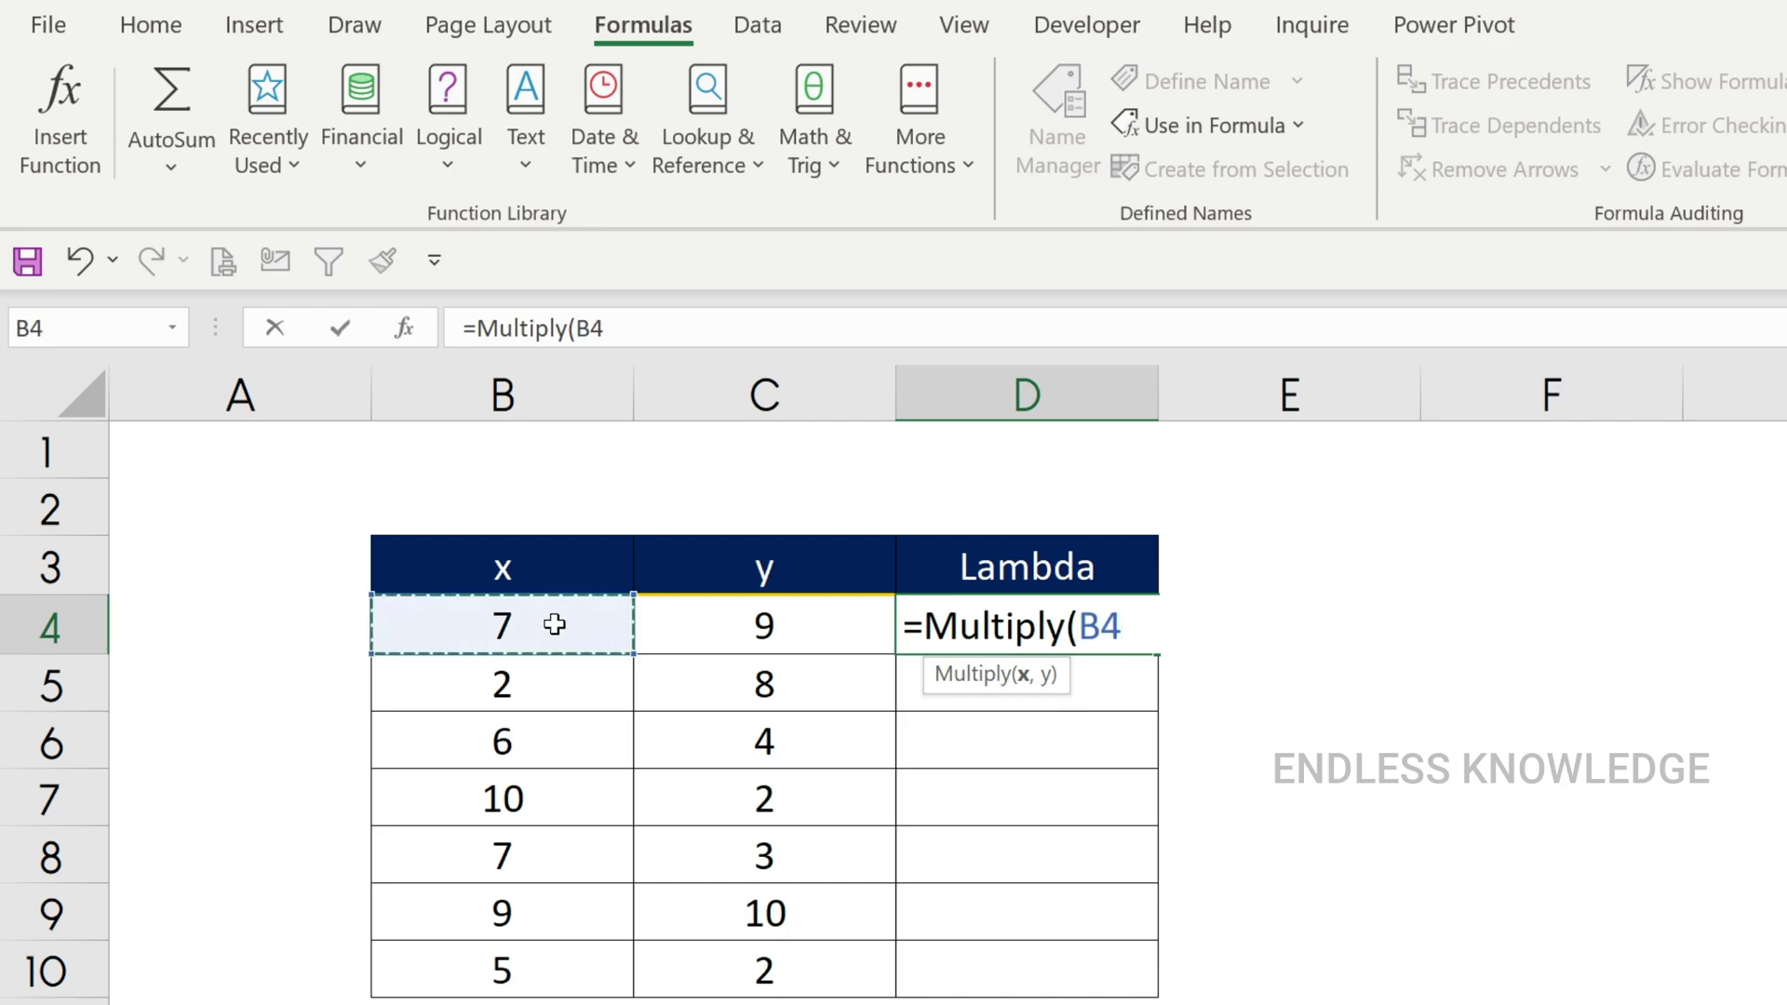
type(",")
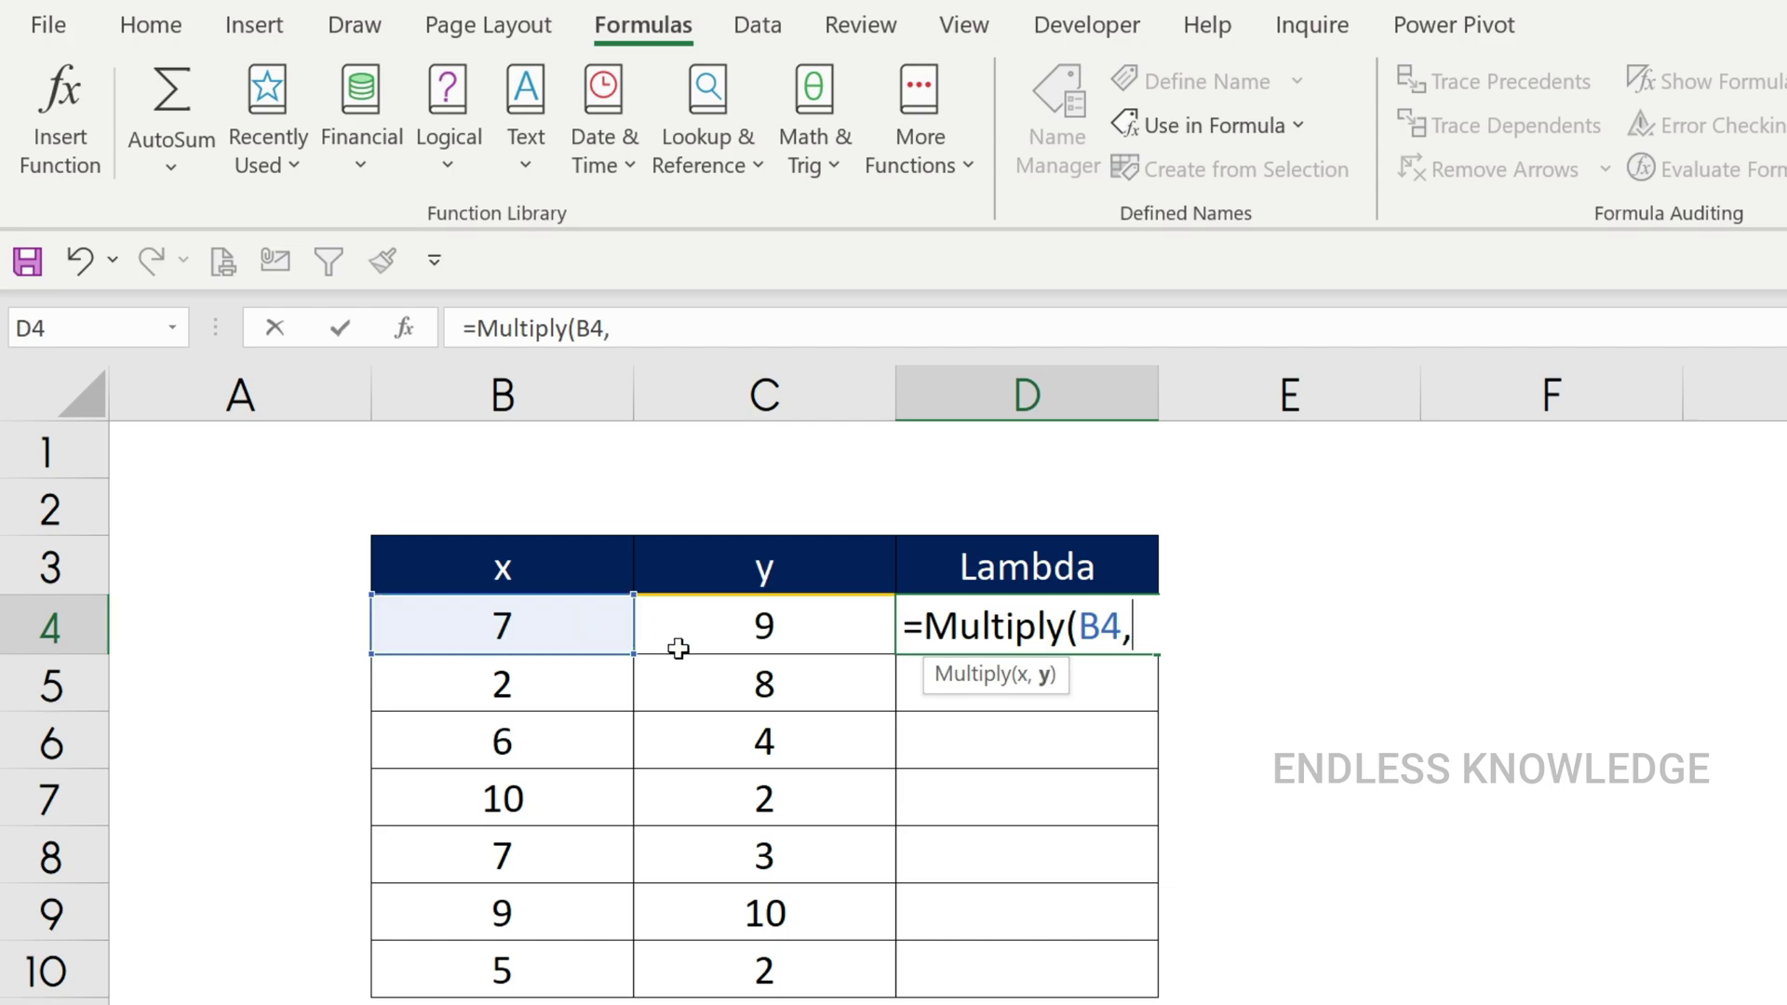
left_click(780, 626)
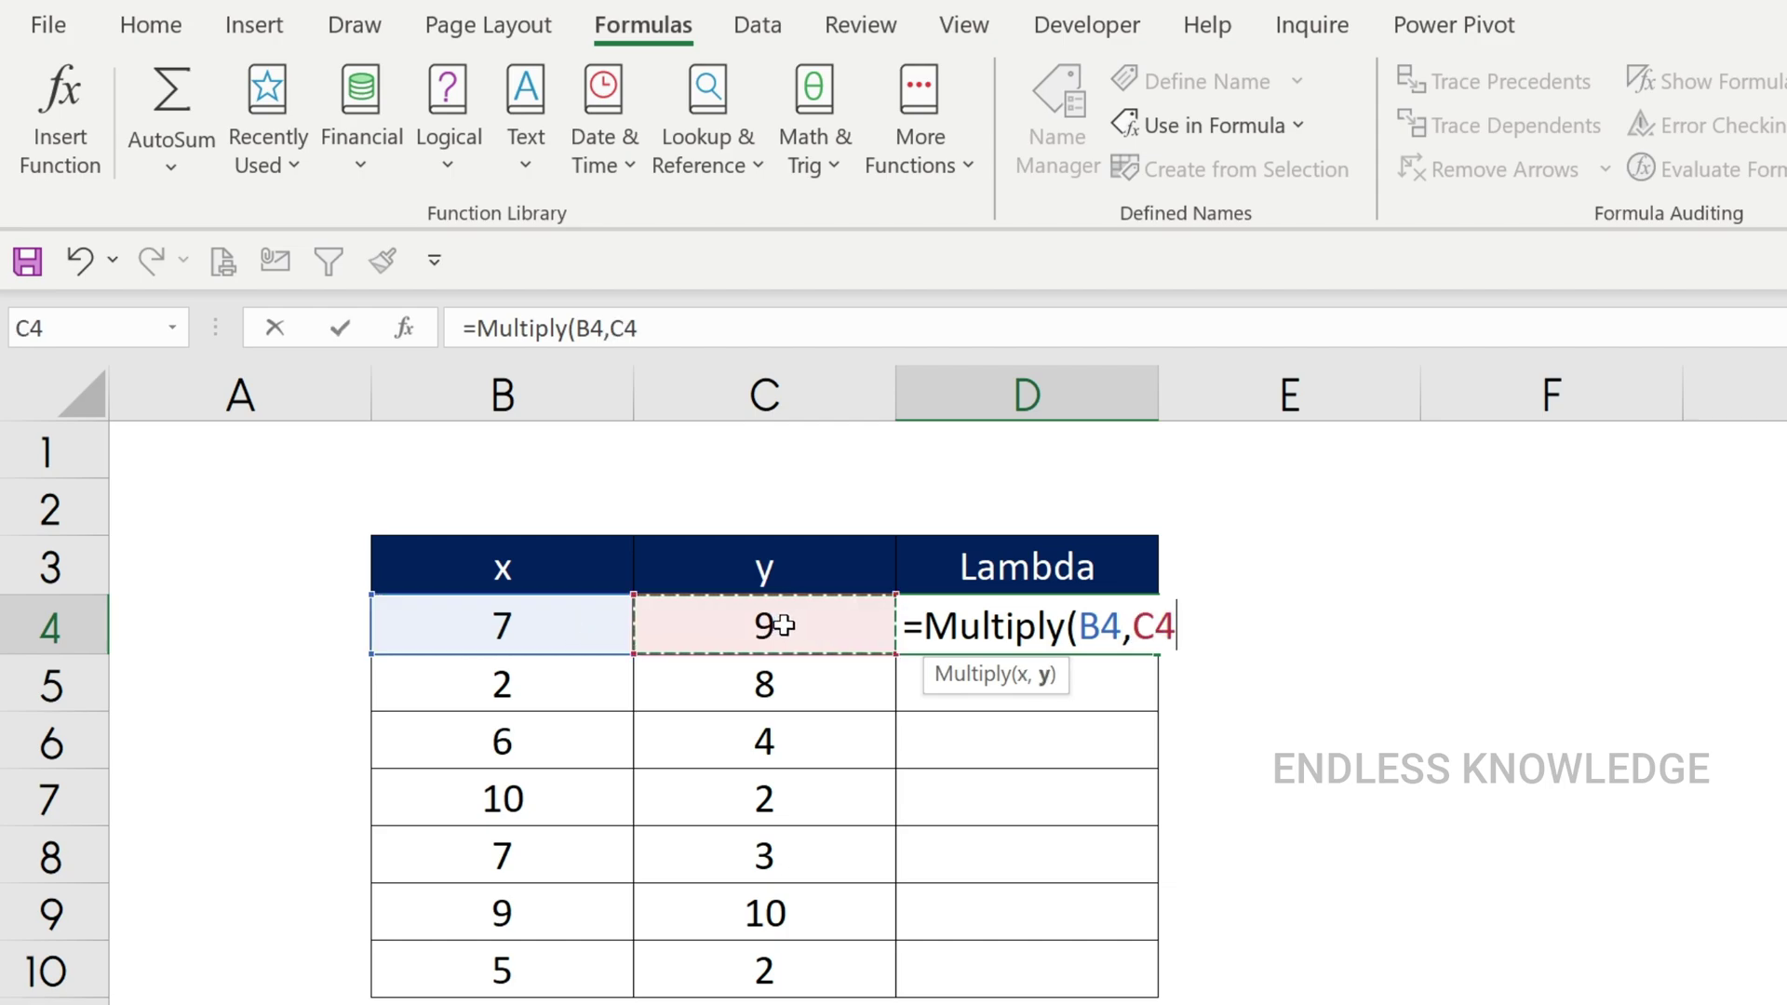
type(")")
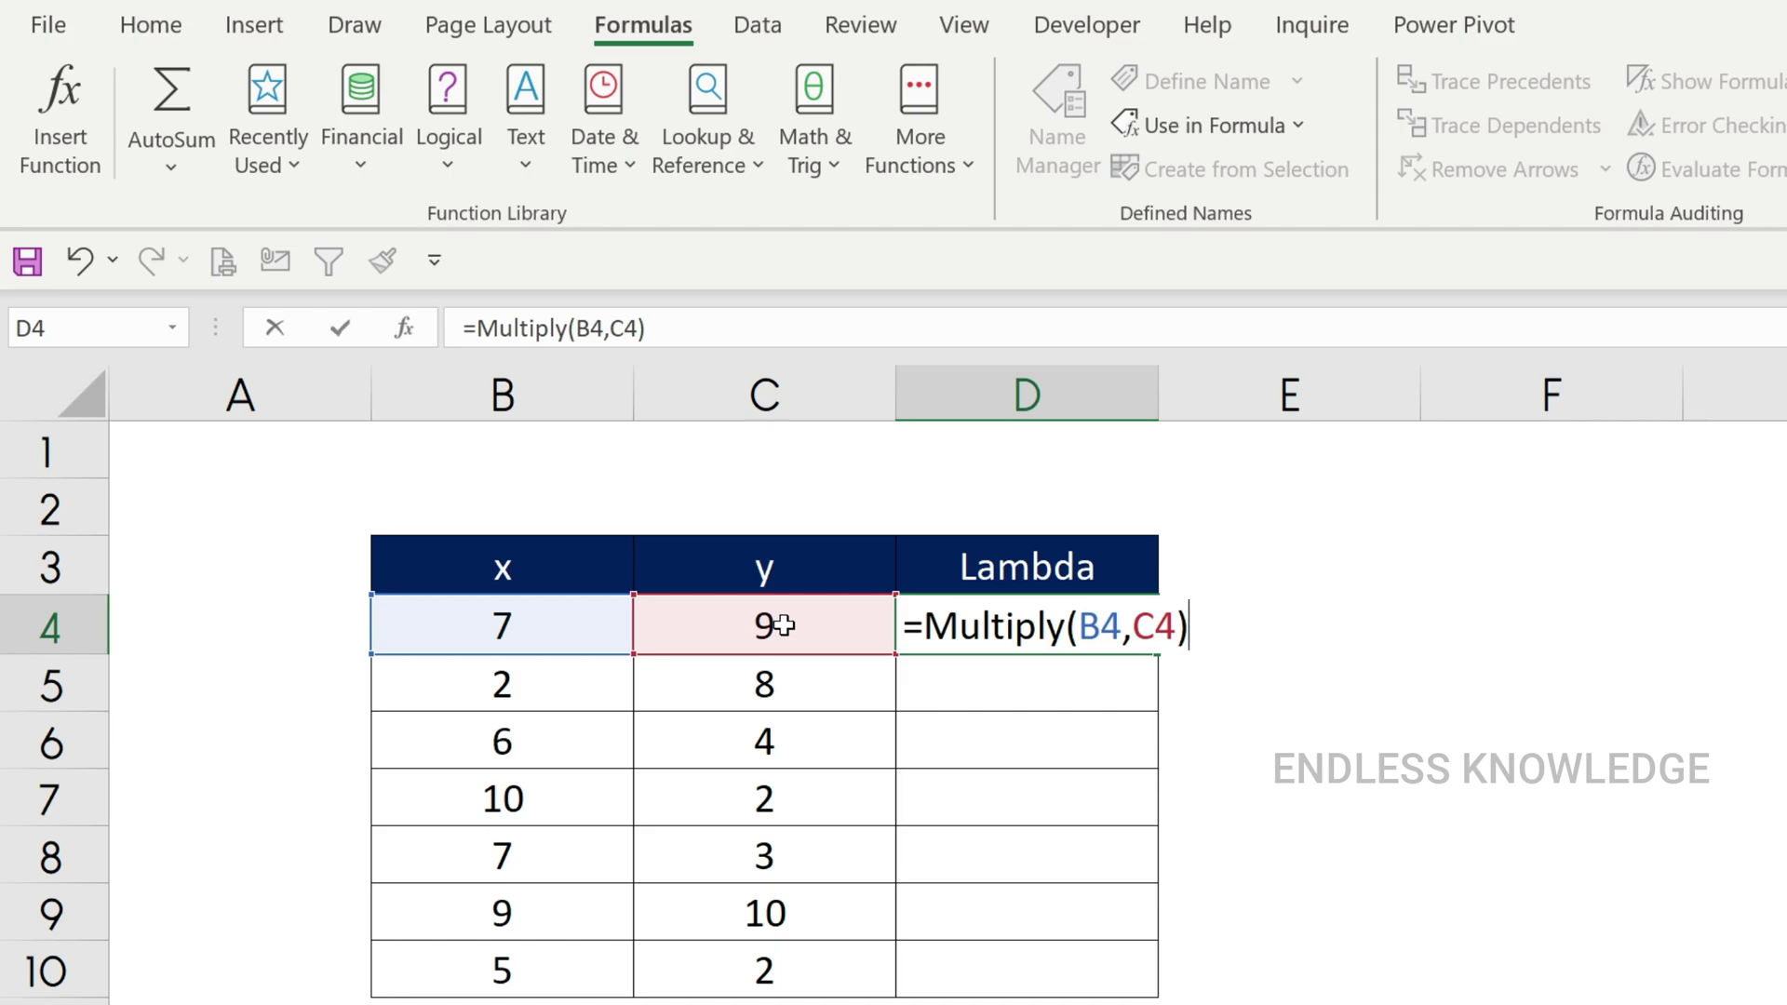
key("Return")
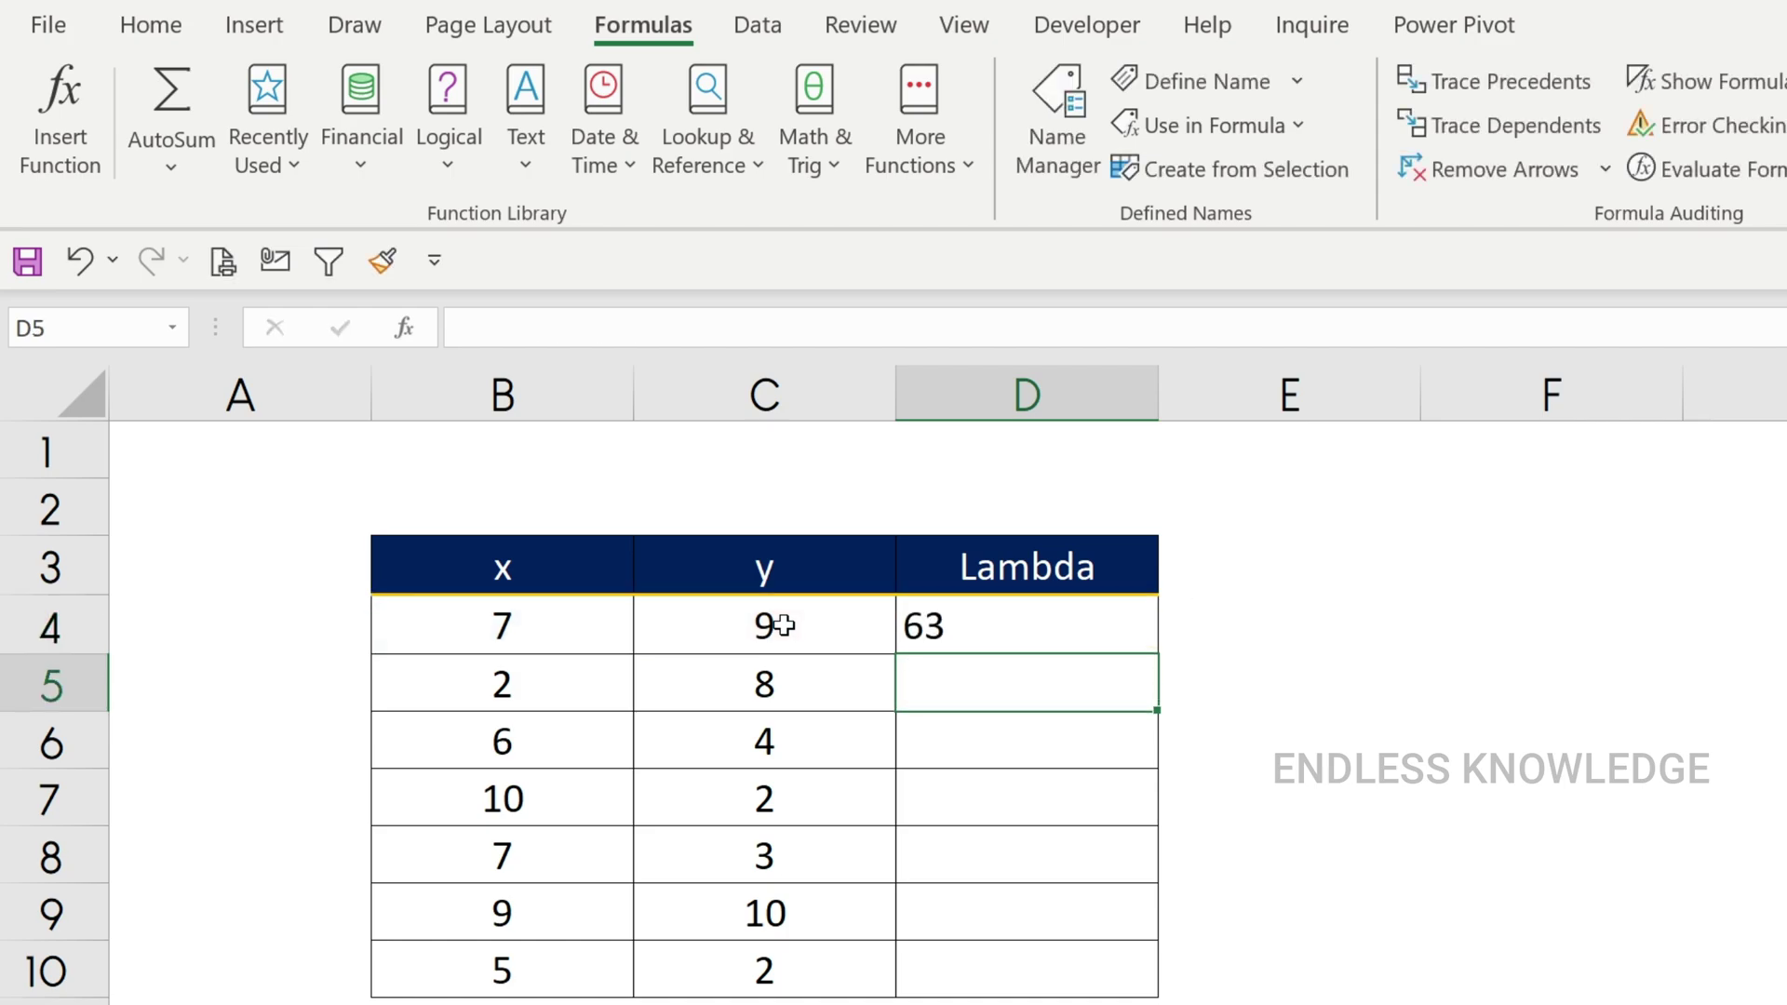
- Fill the Multiply formula from D4 down the Lambda column through D10
left_click(1103, 625)
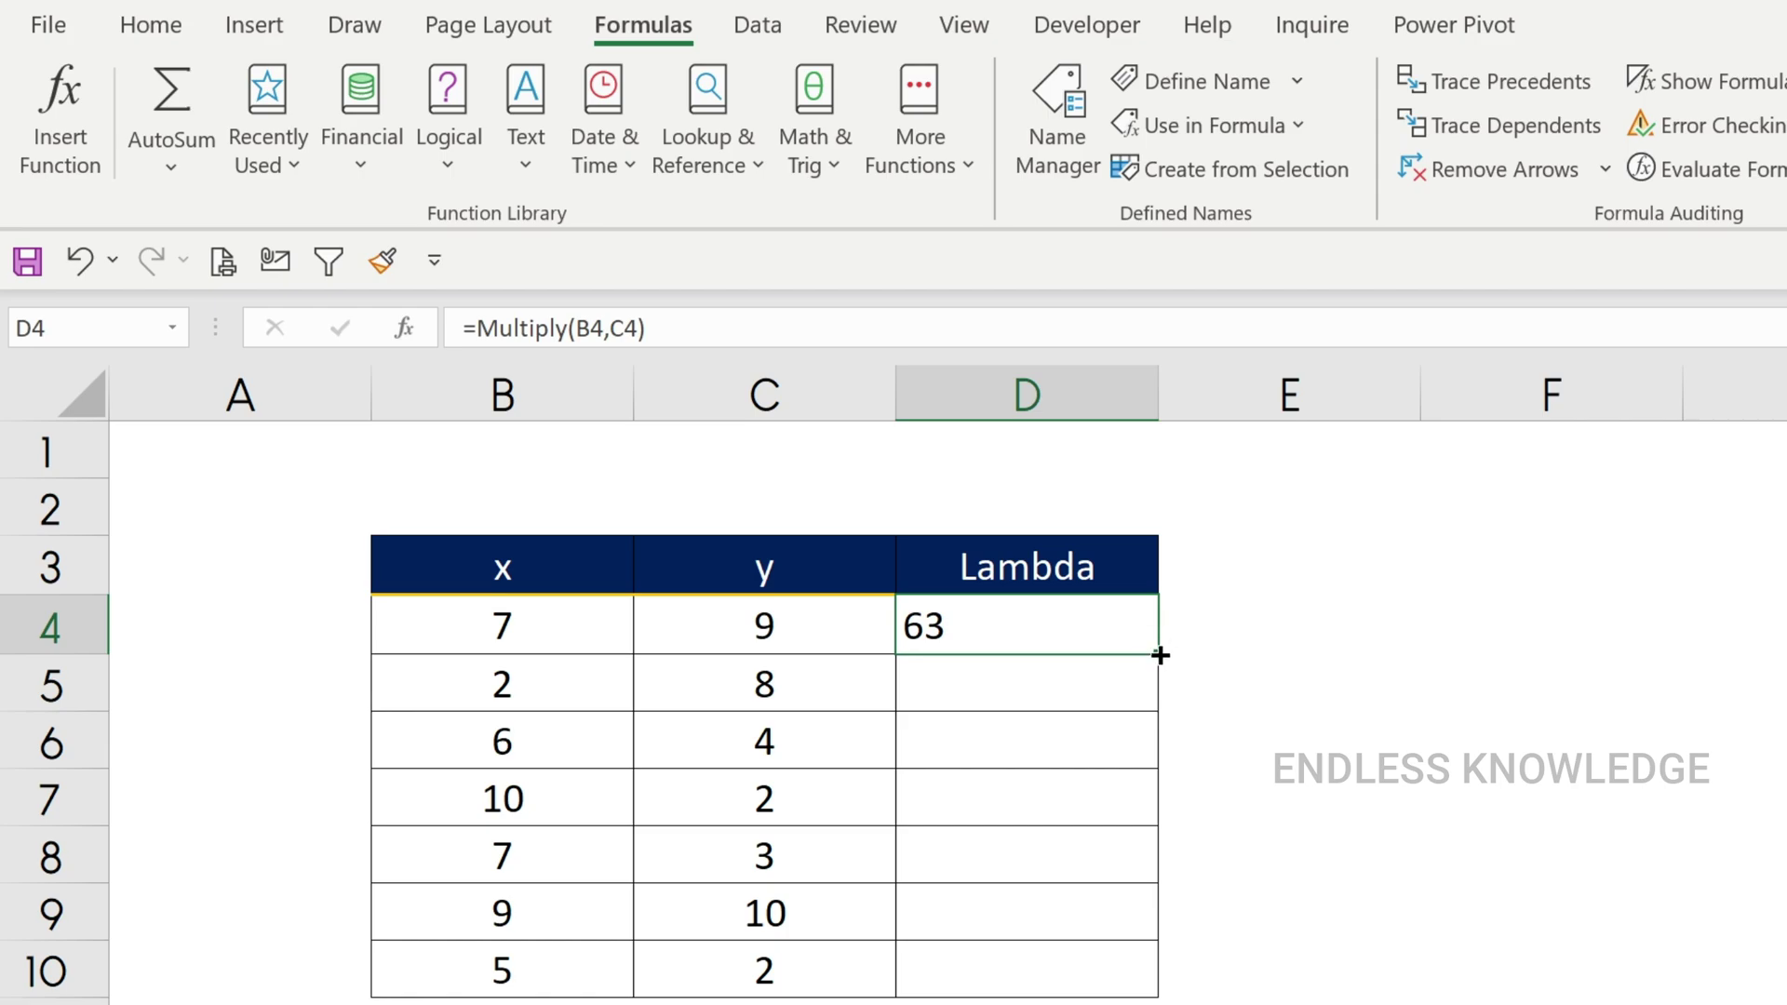
double_click(1157, 652)
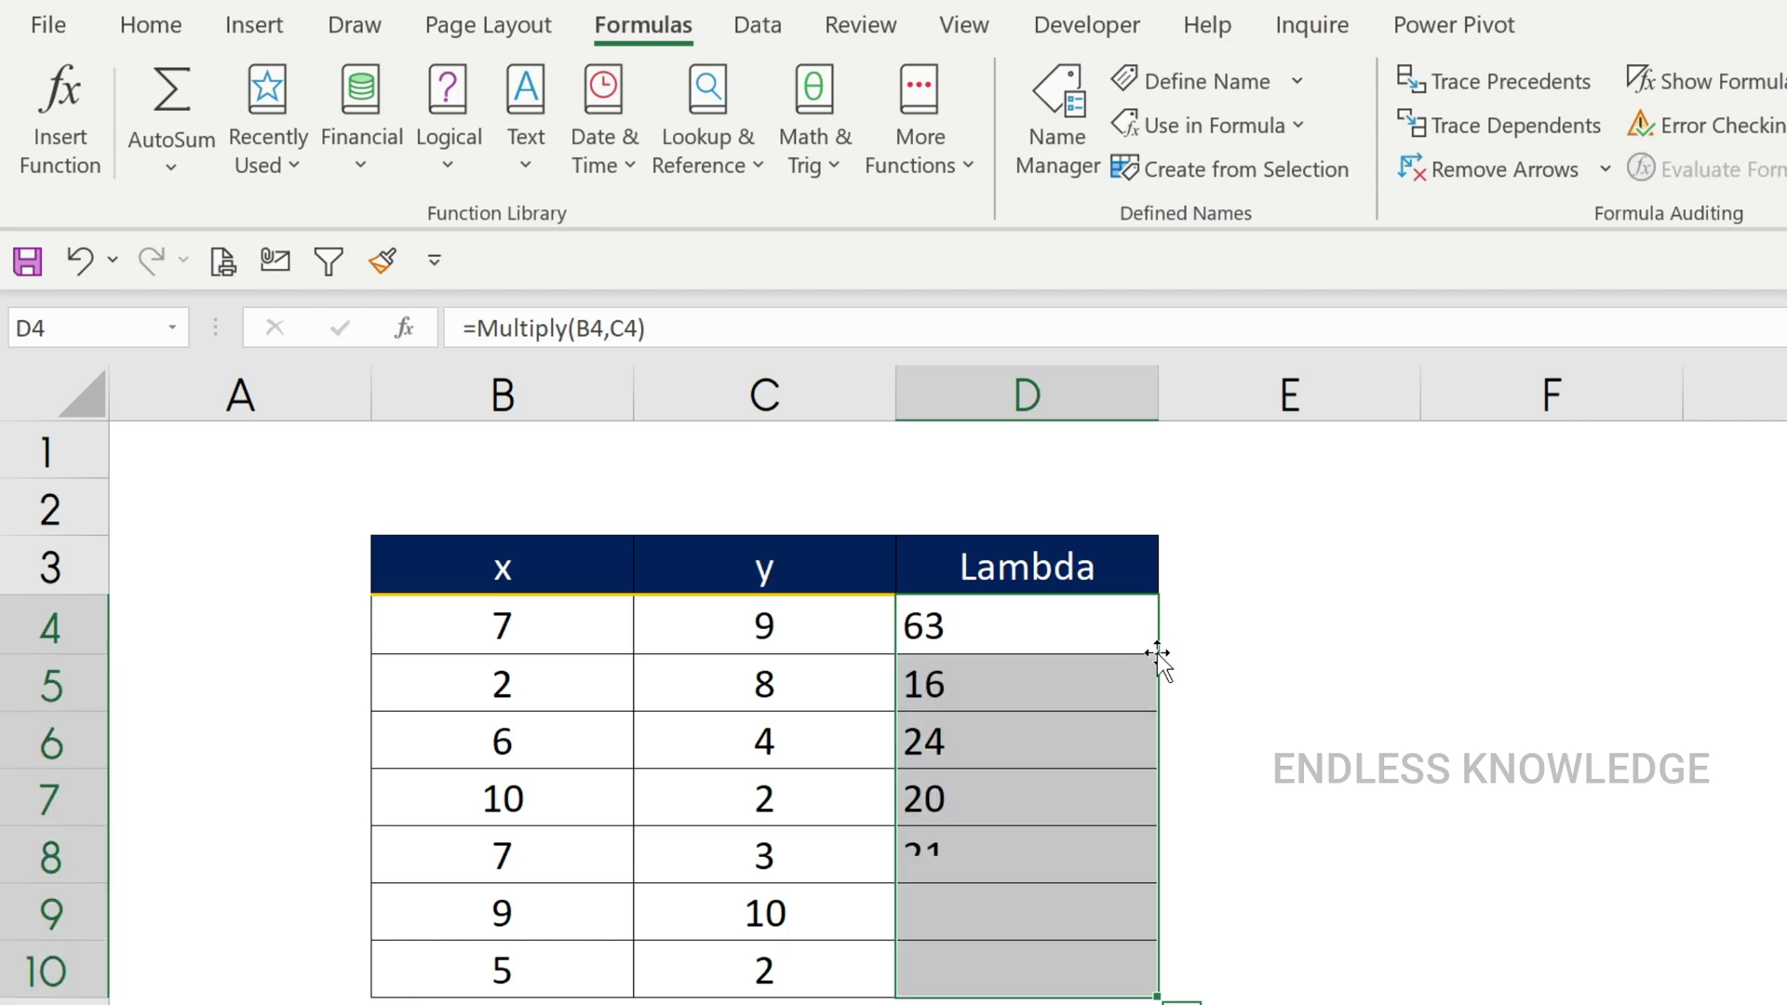
left_click(1099, 640)
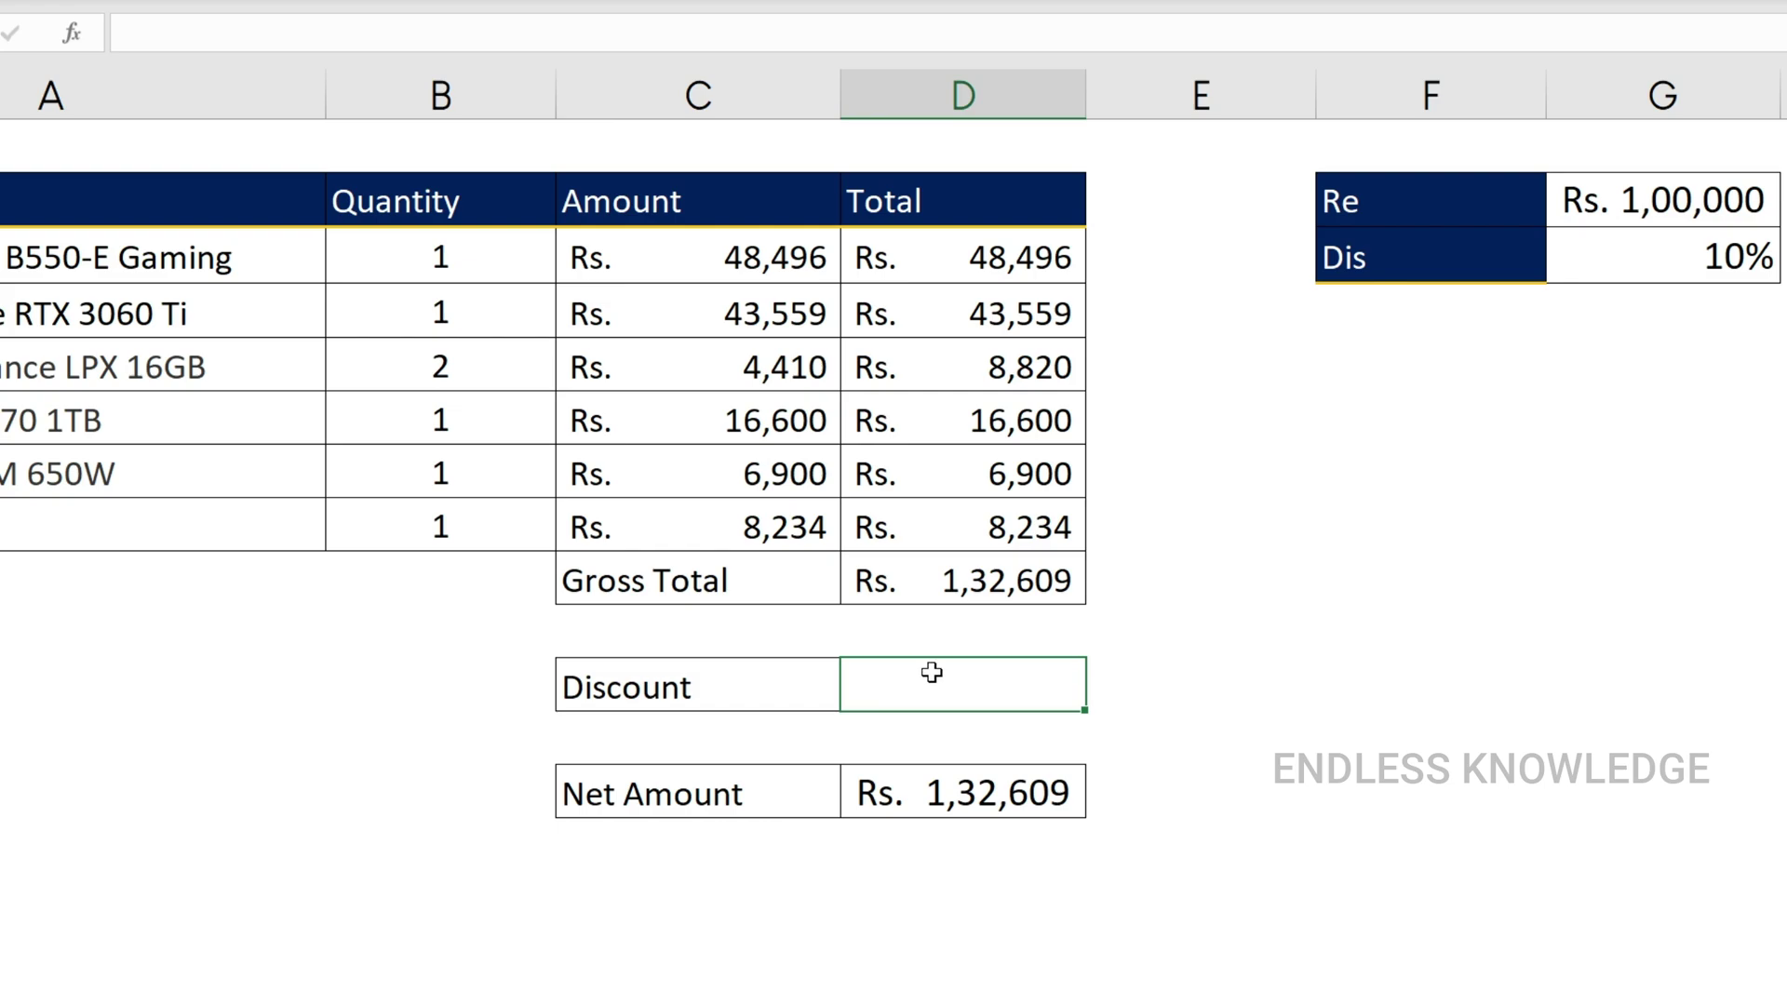
- Begin an IF formula in the empty Discount amount cell that tests whether the gross total meets the threshold, D9>=100000
left_click(940, 594)
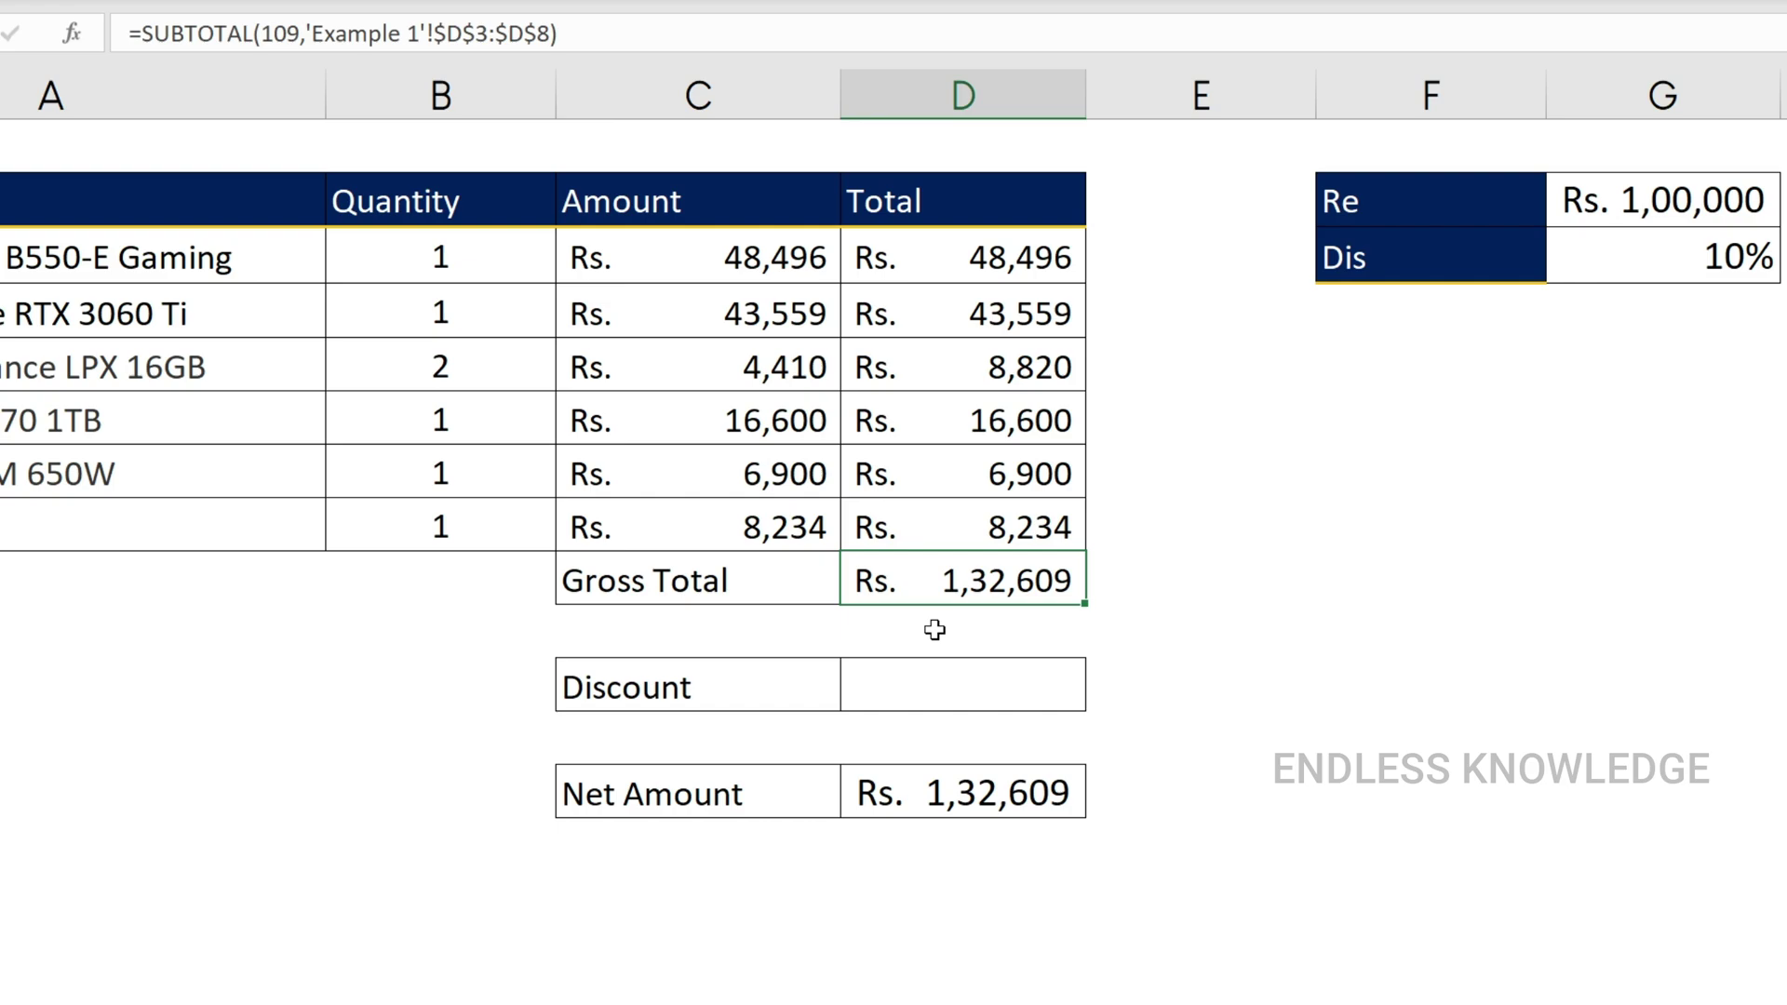
left_click(976, 691)
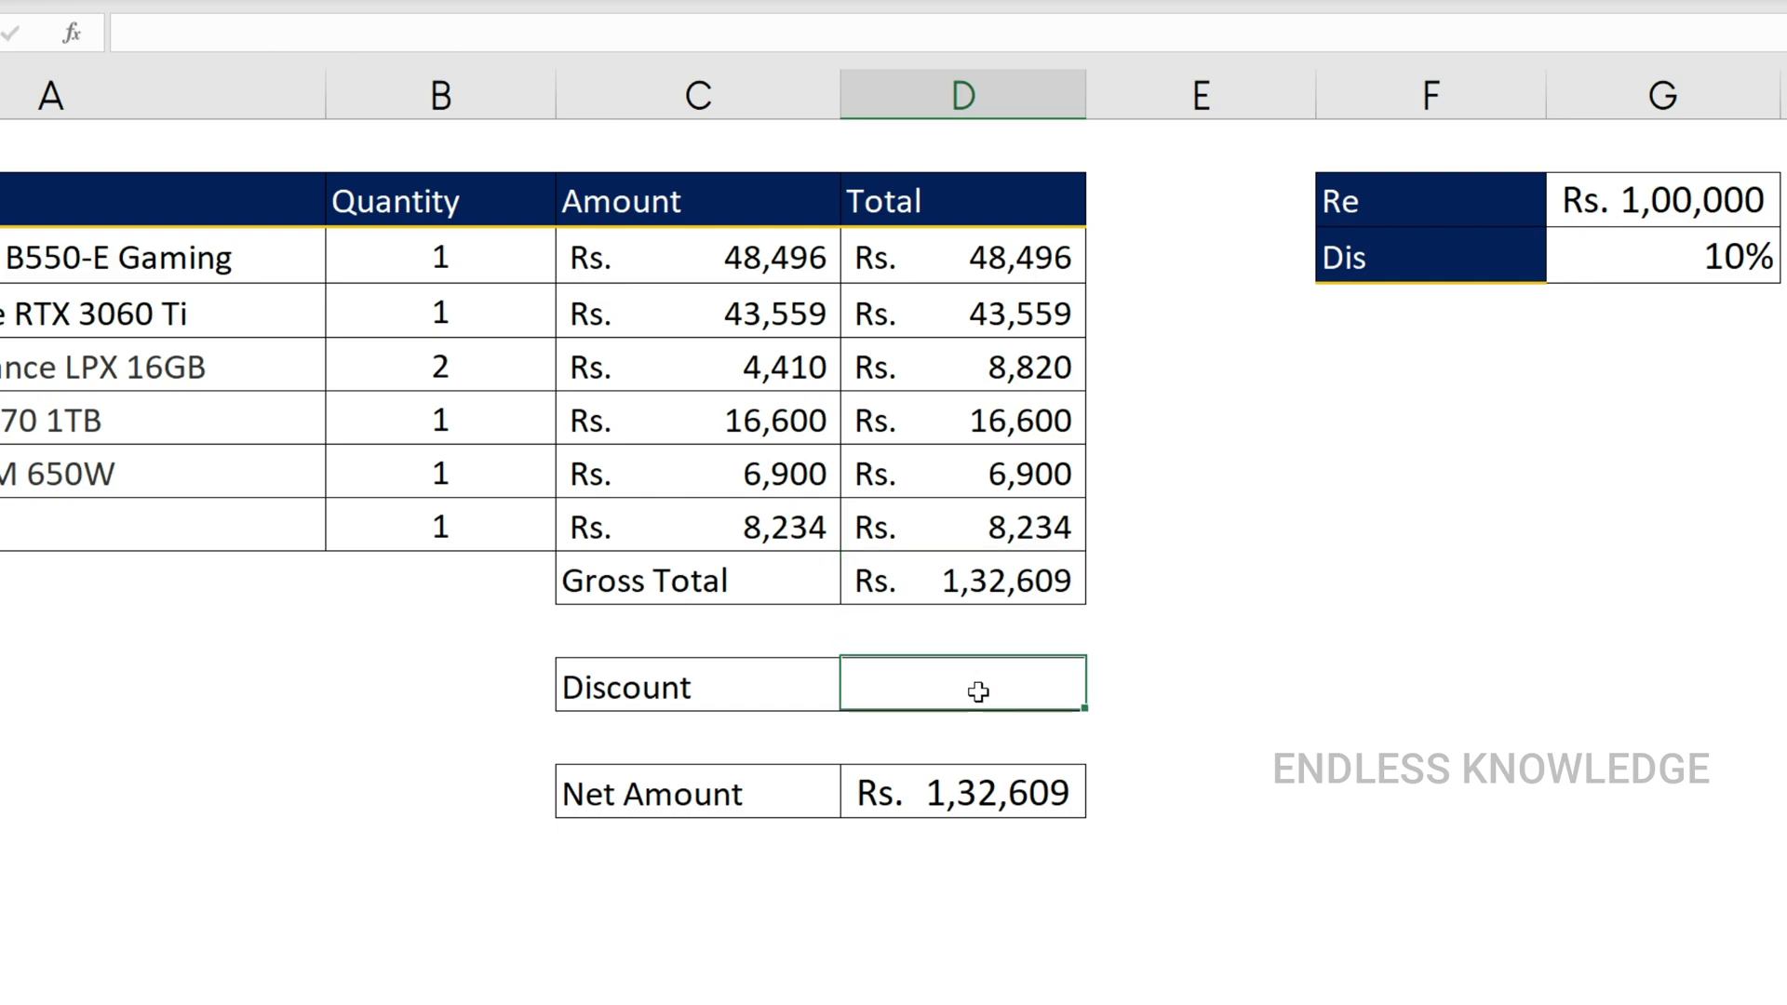
type("=if")
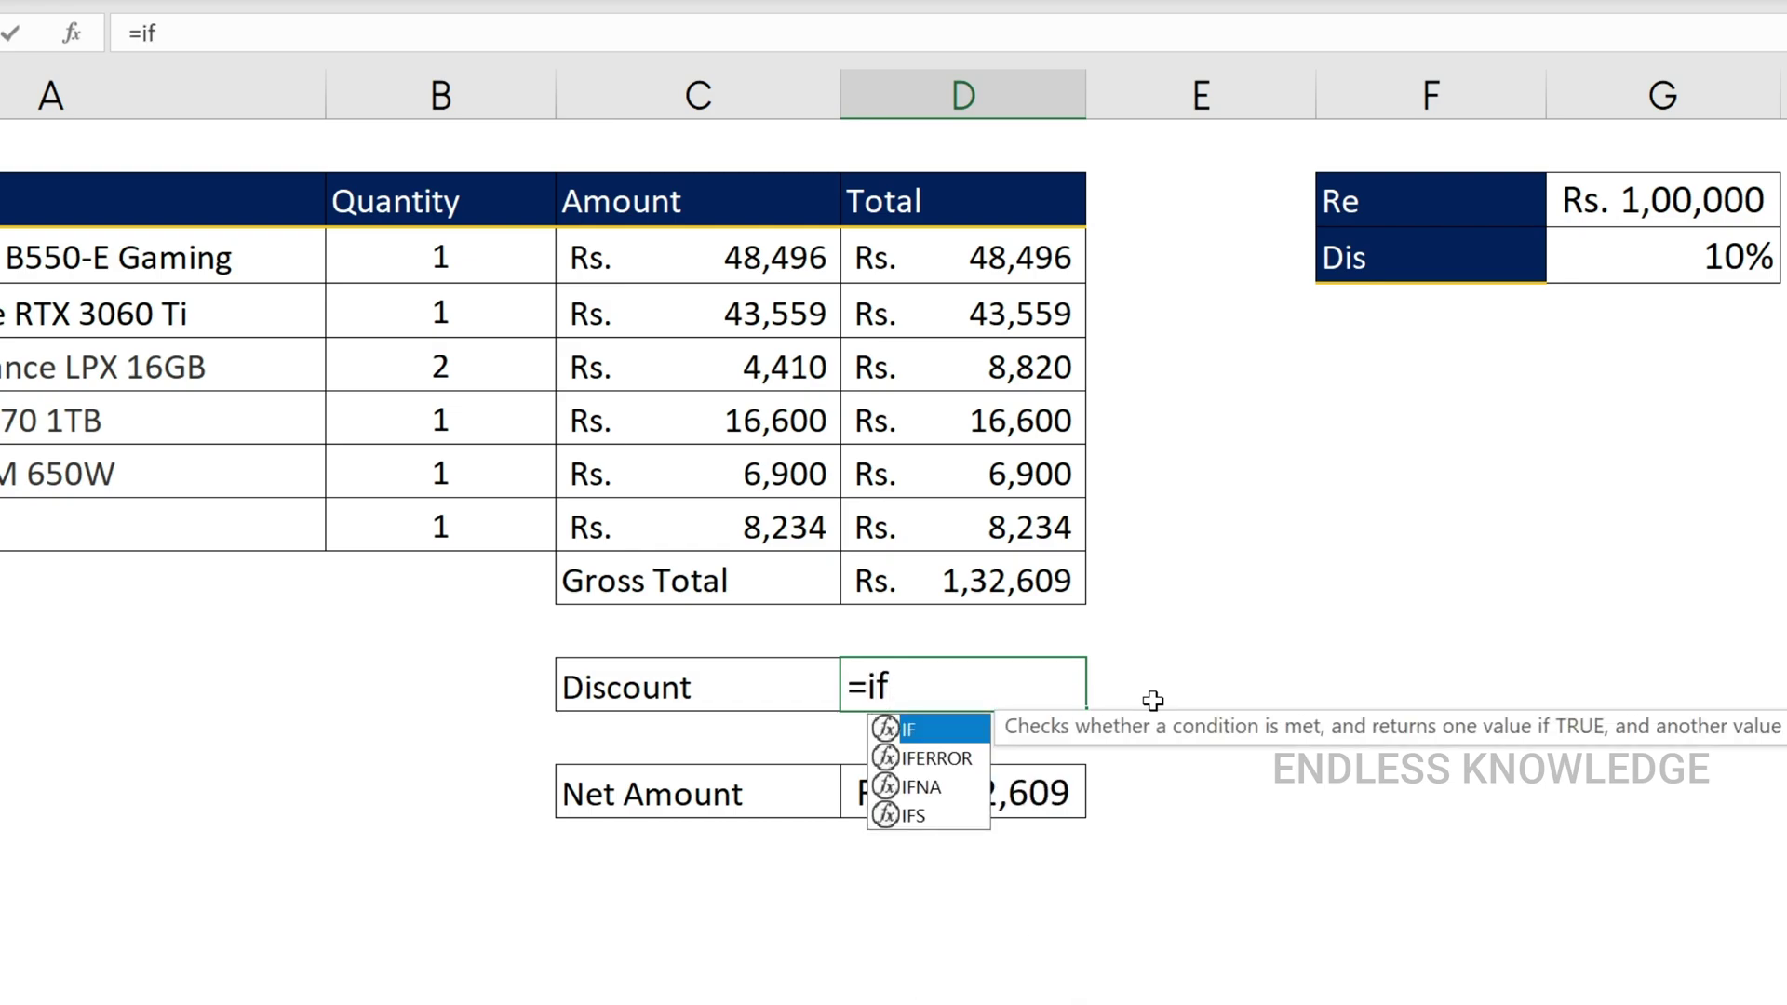
key("Tab")
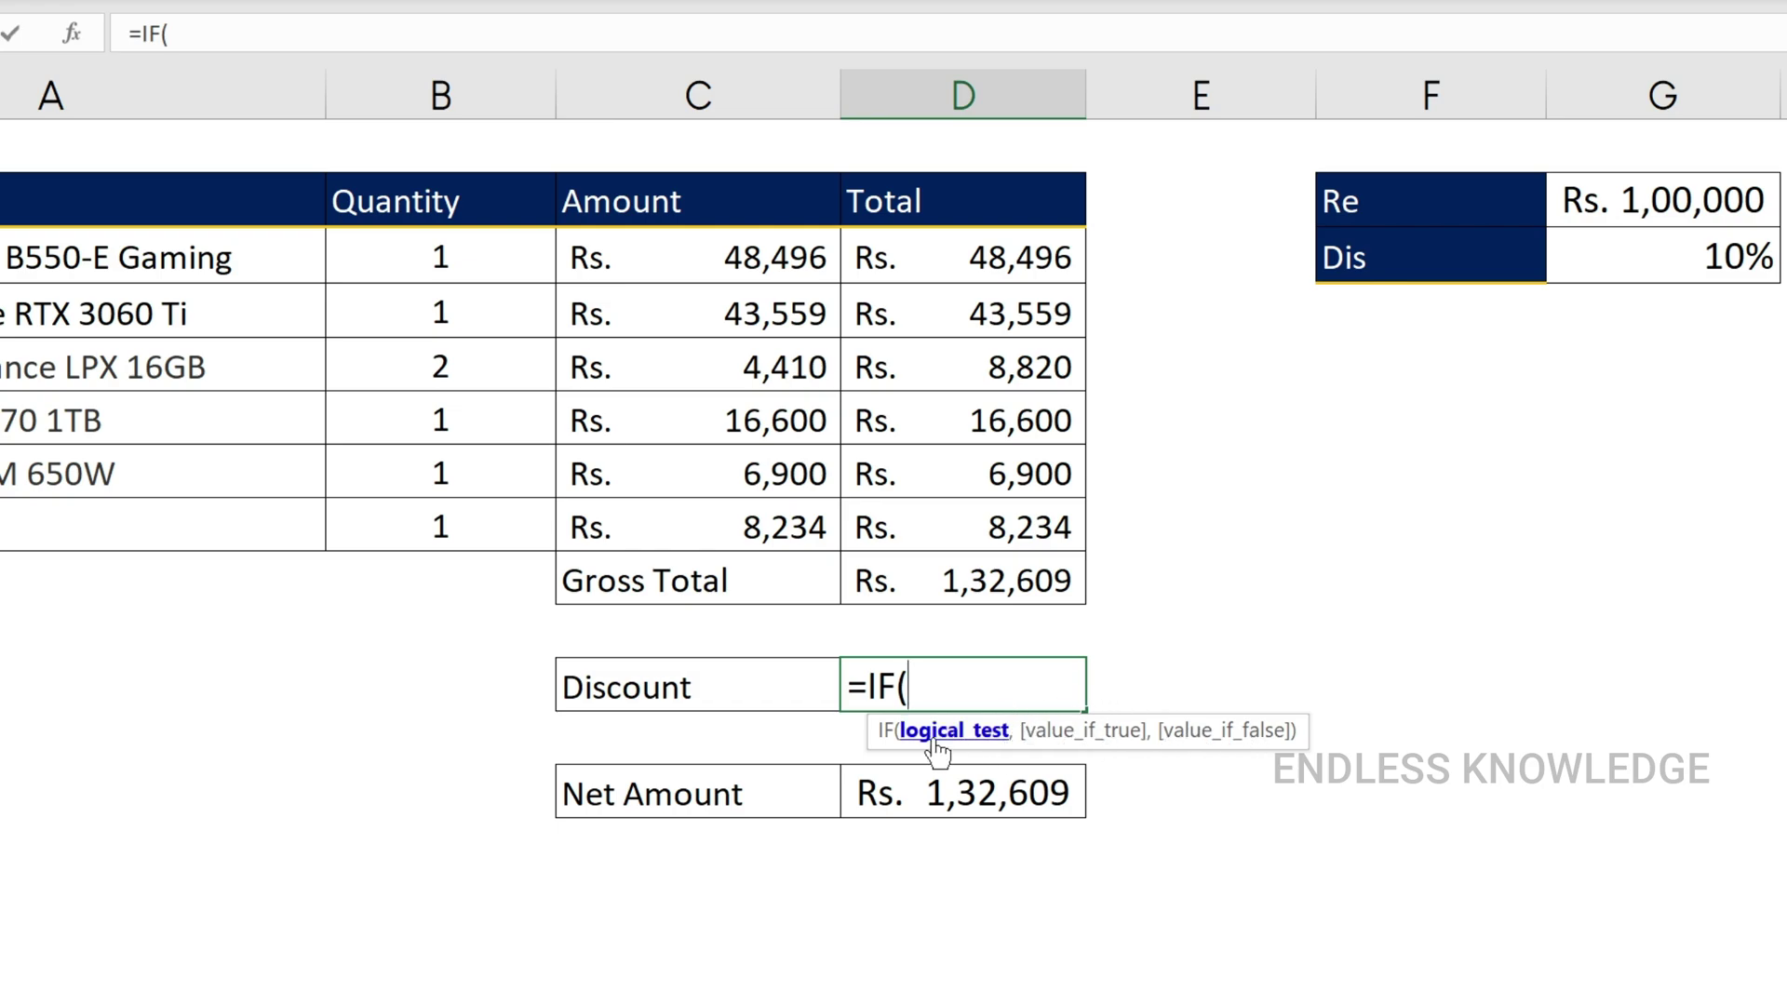
left_click(963, 583)
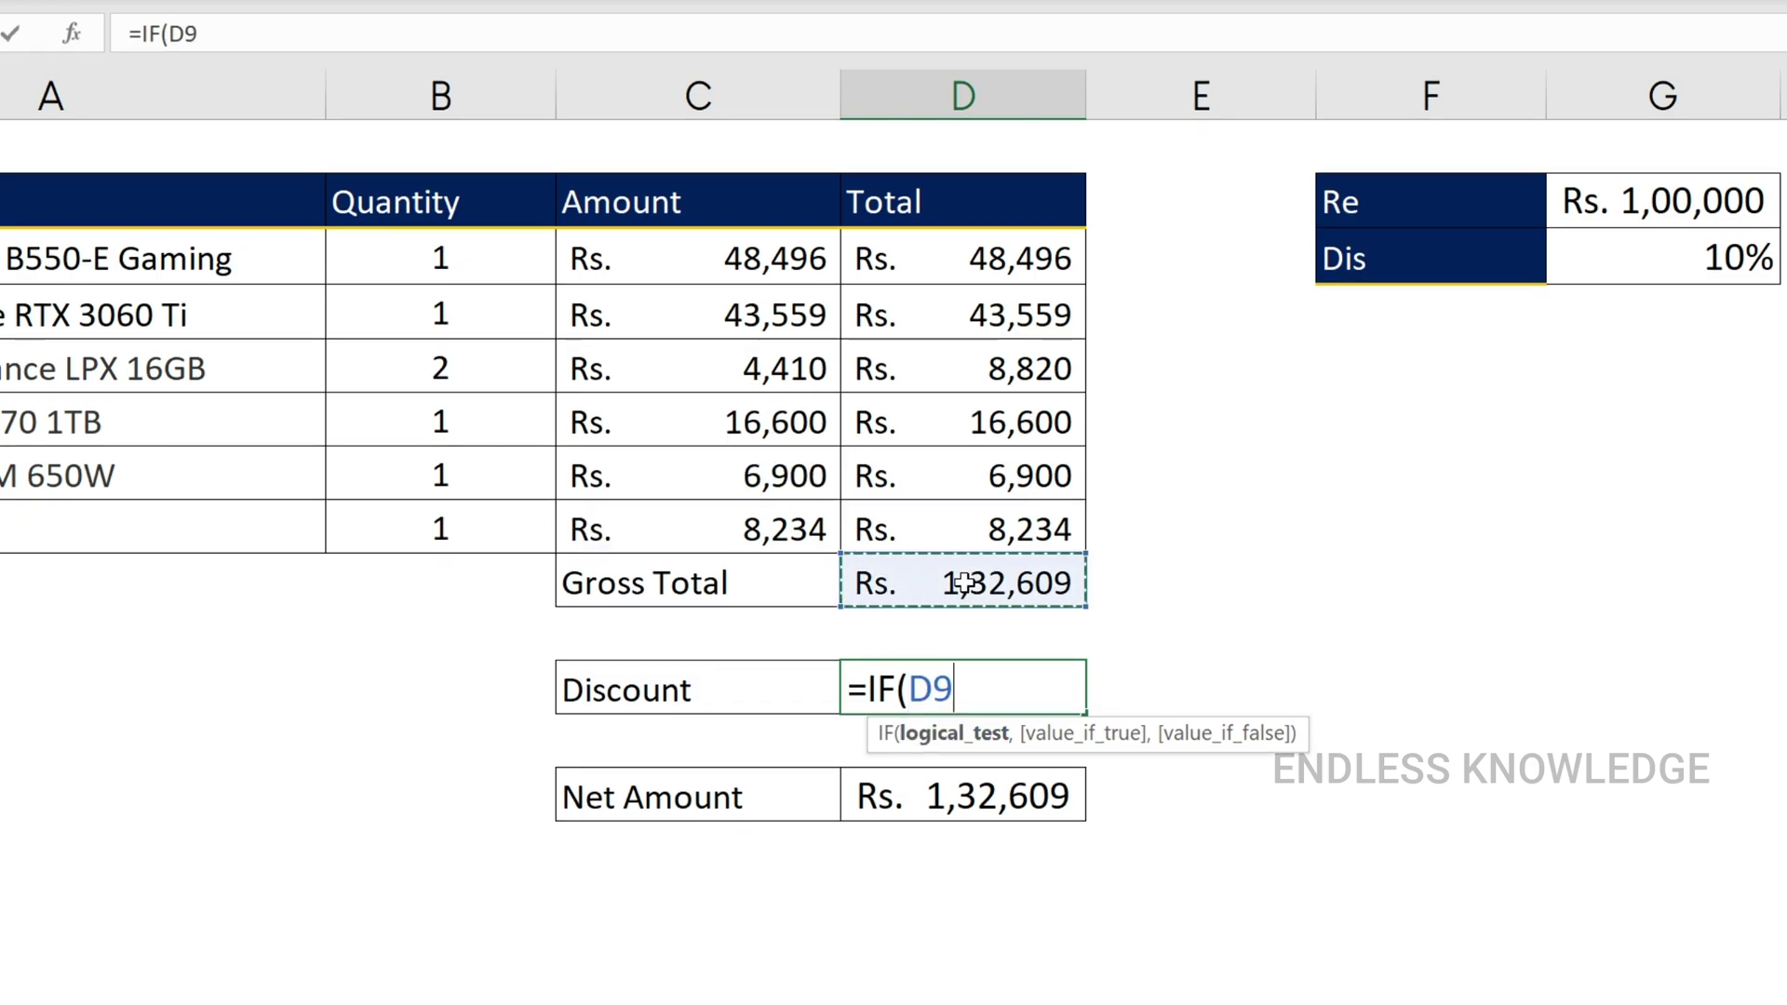
type(">=")
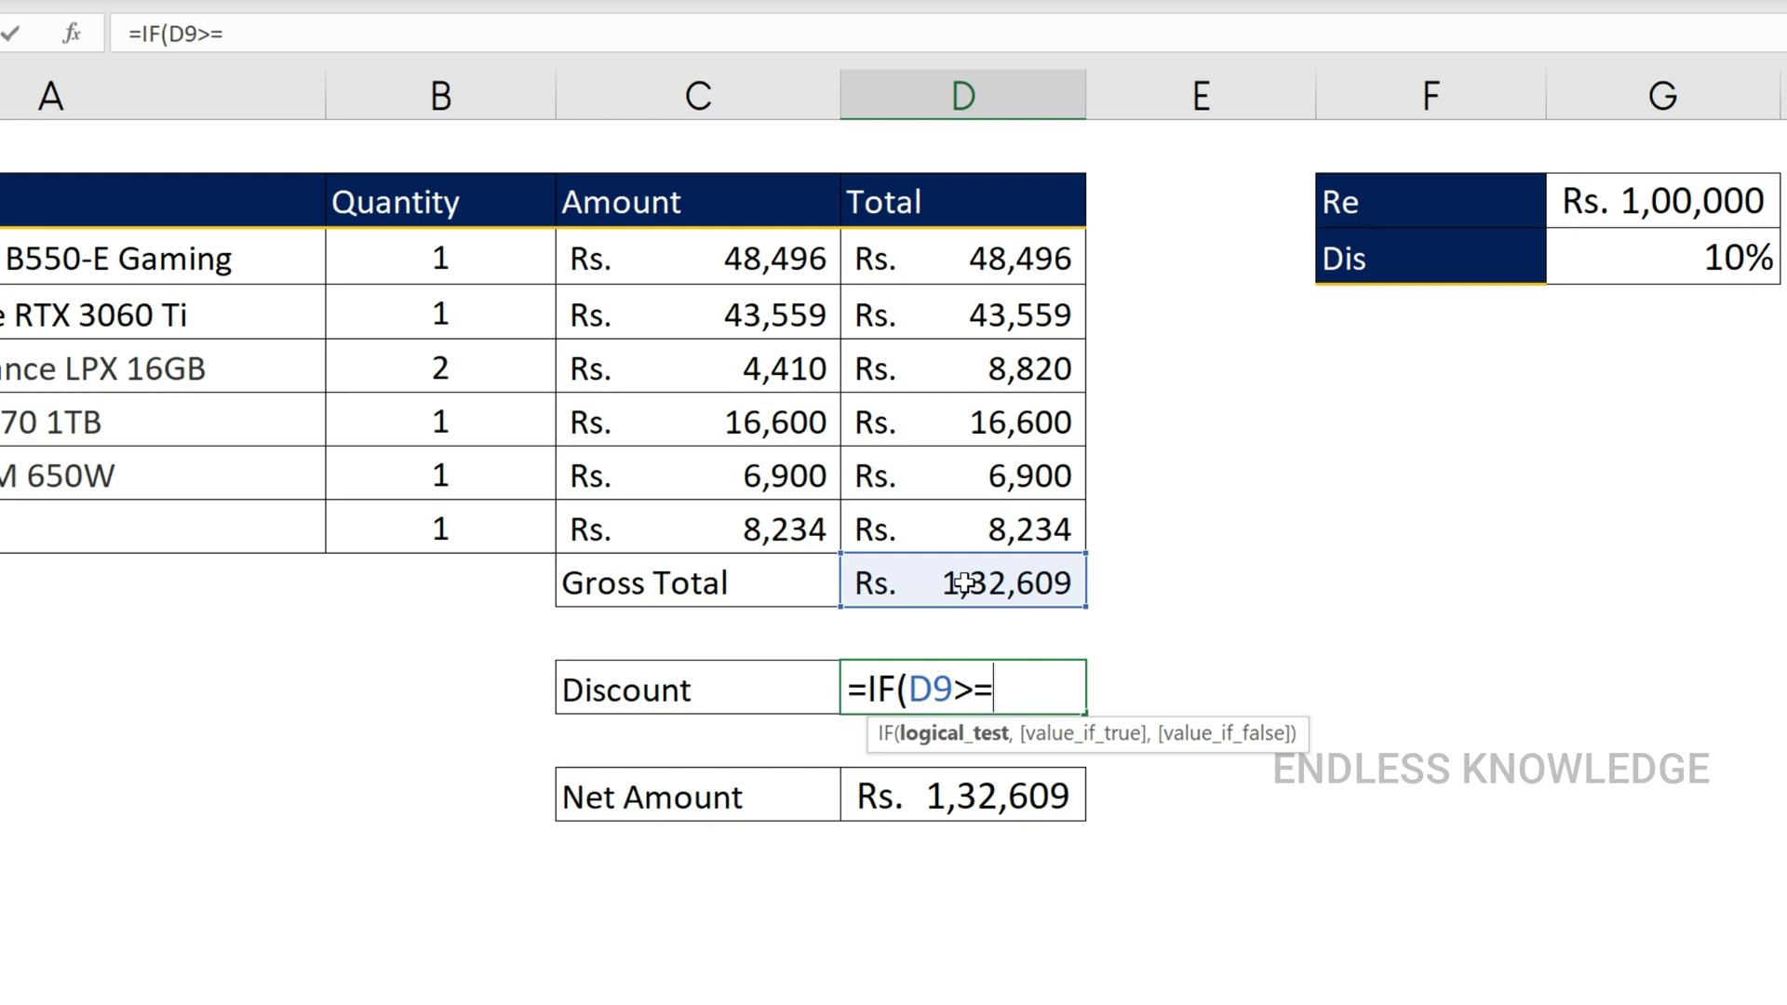
type("100000")
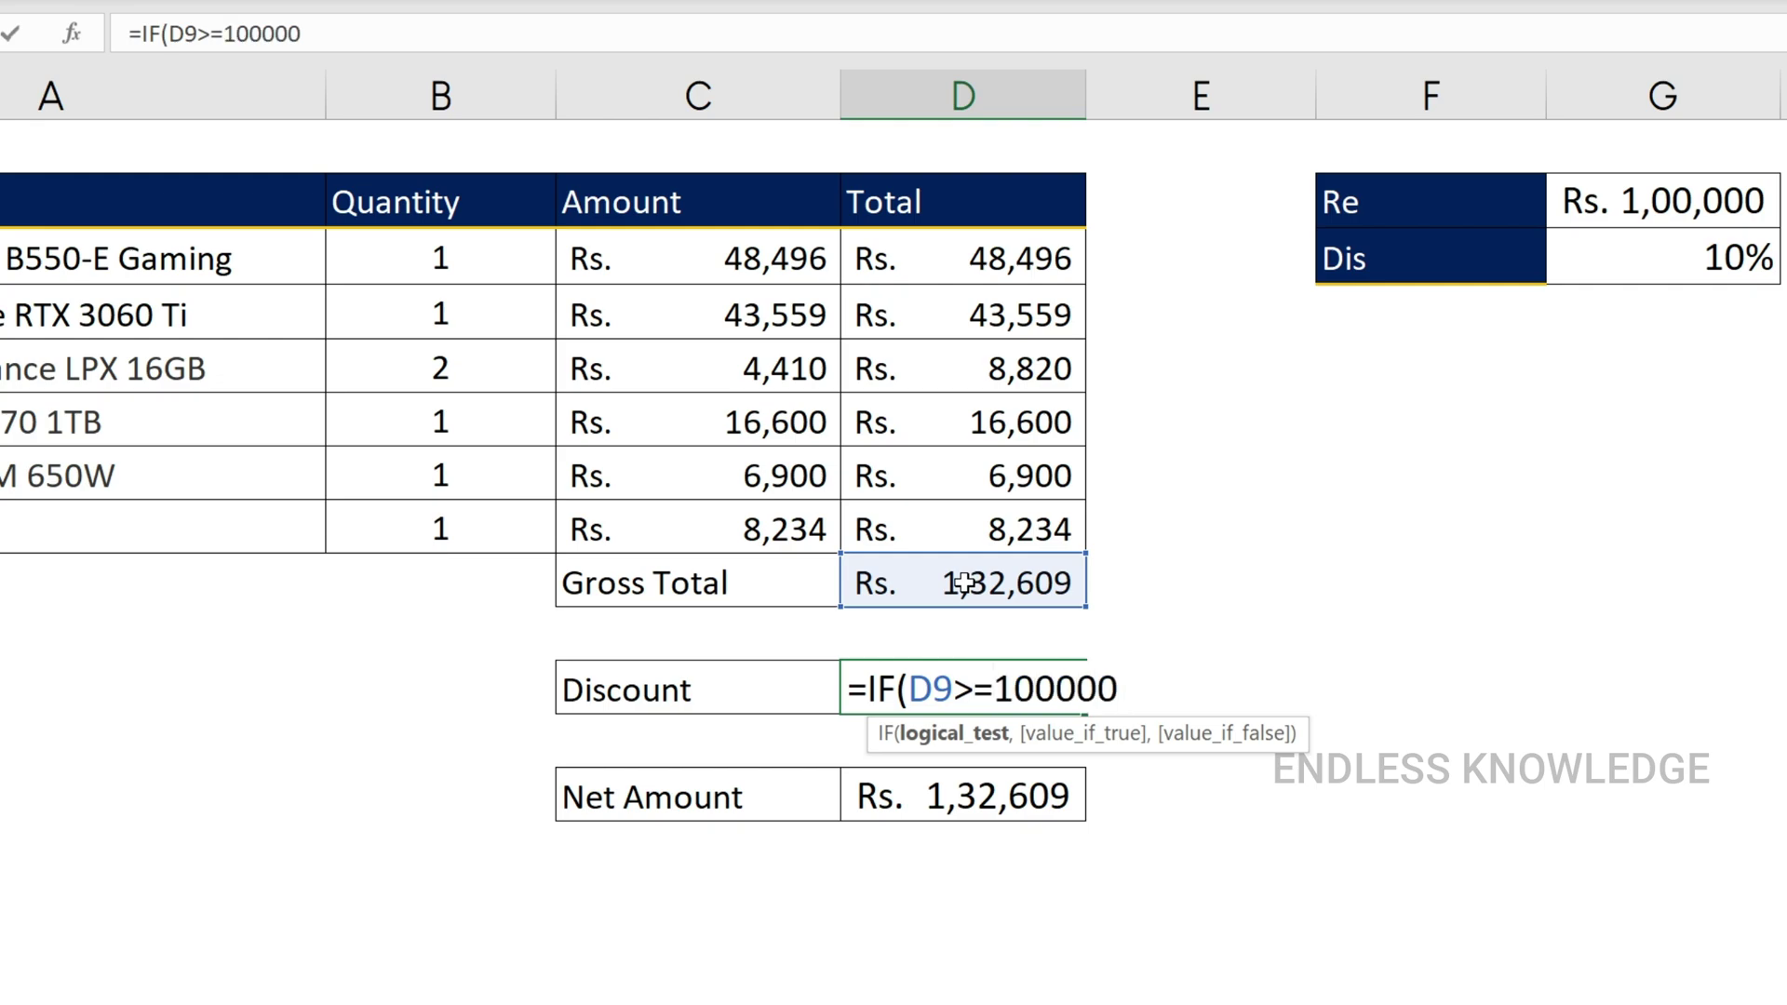
type(",")
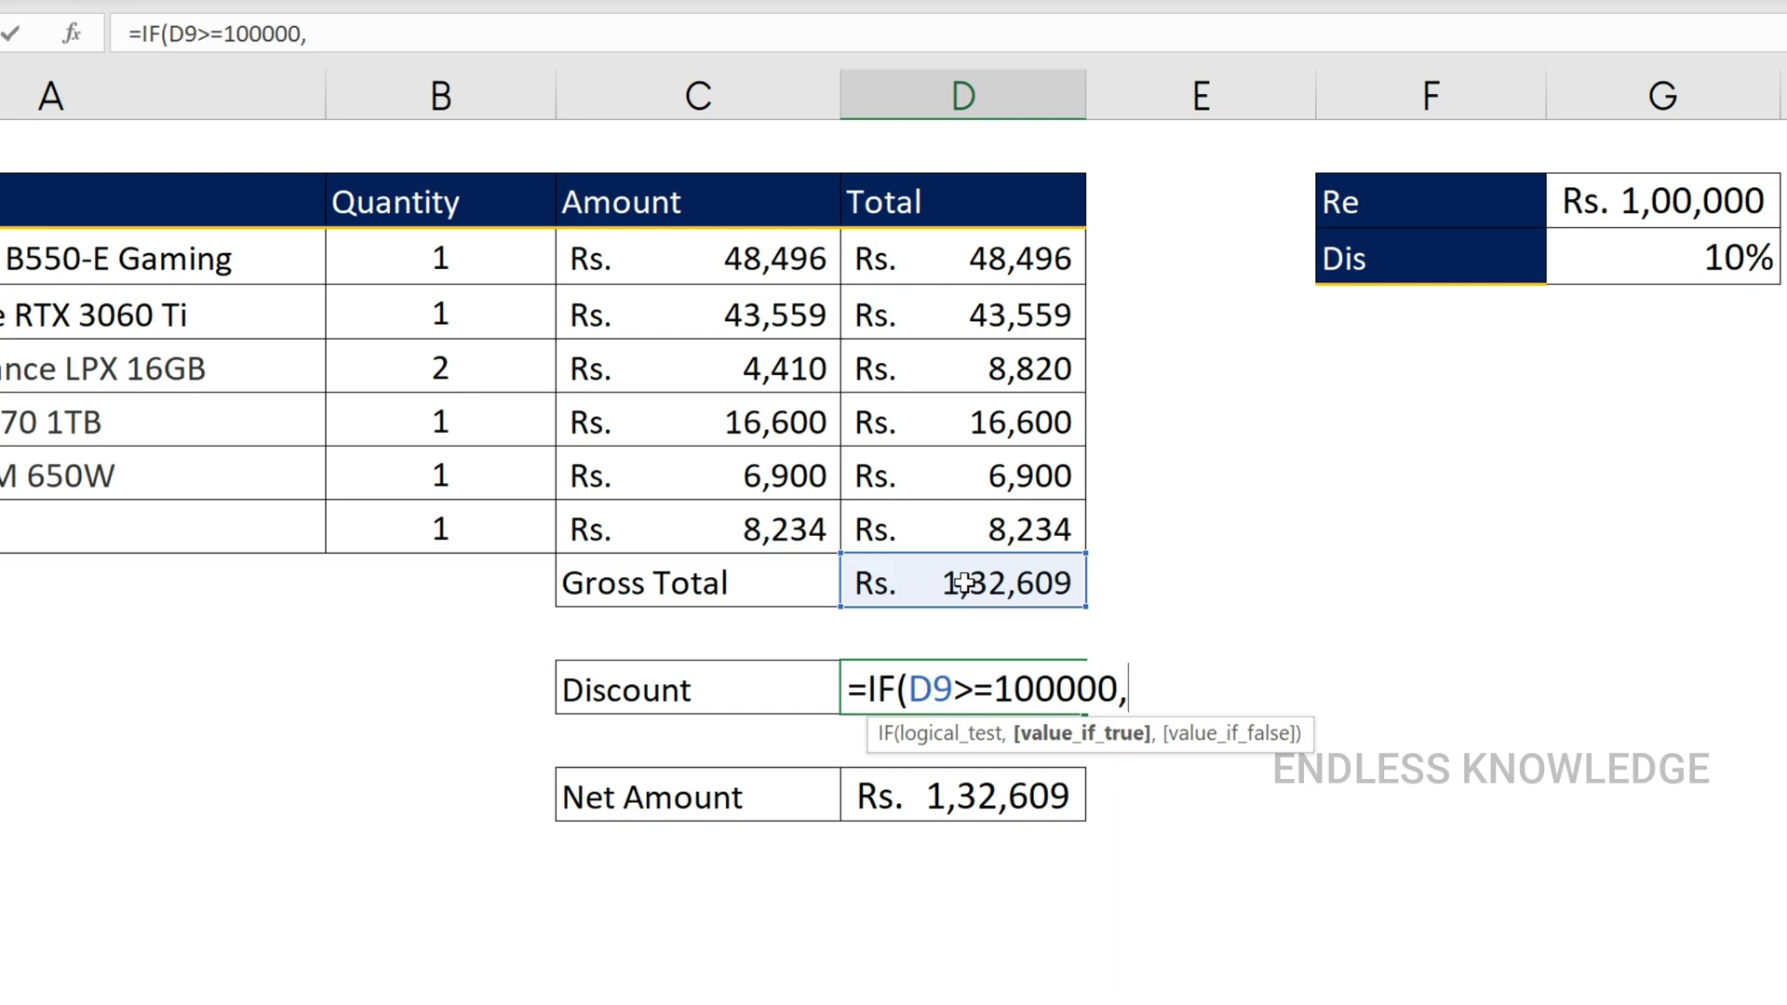
- Complete the Discount formula to return D9*10% when true and "No Discount" otherwise: =IF(D9>=100000,D9*10%,"No Discount")
left_click(964, 583)
type("*")
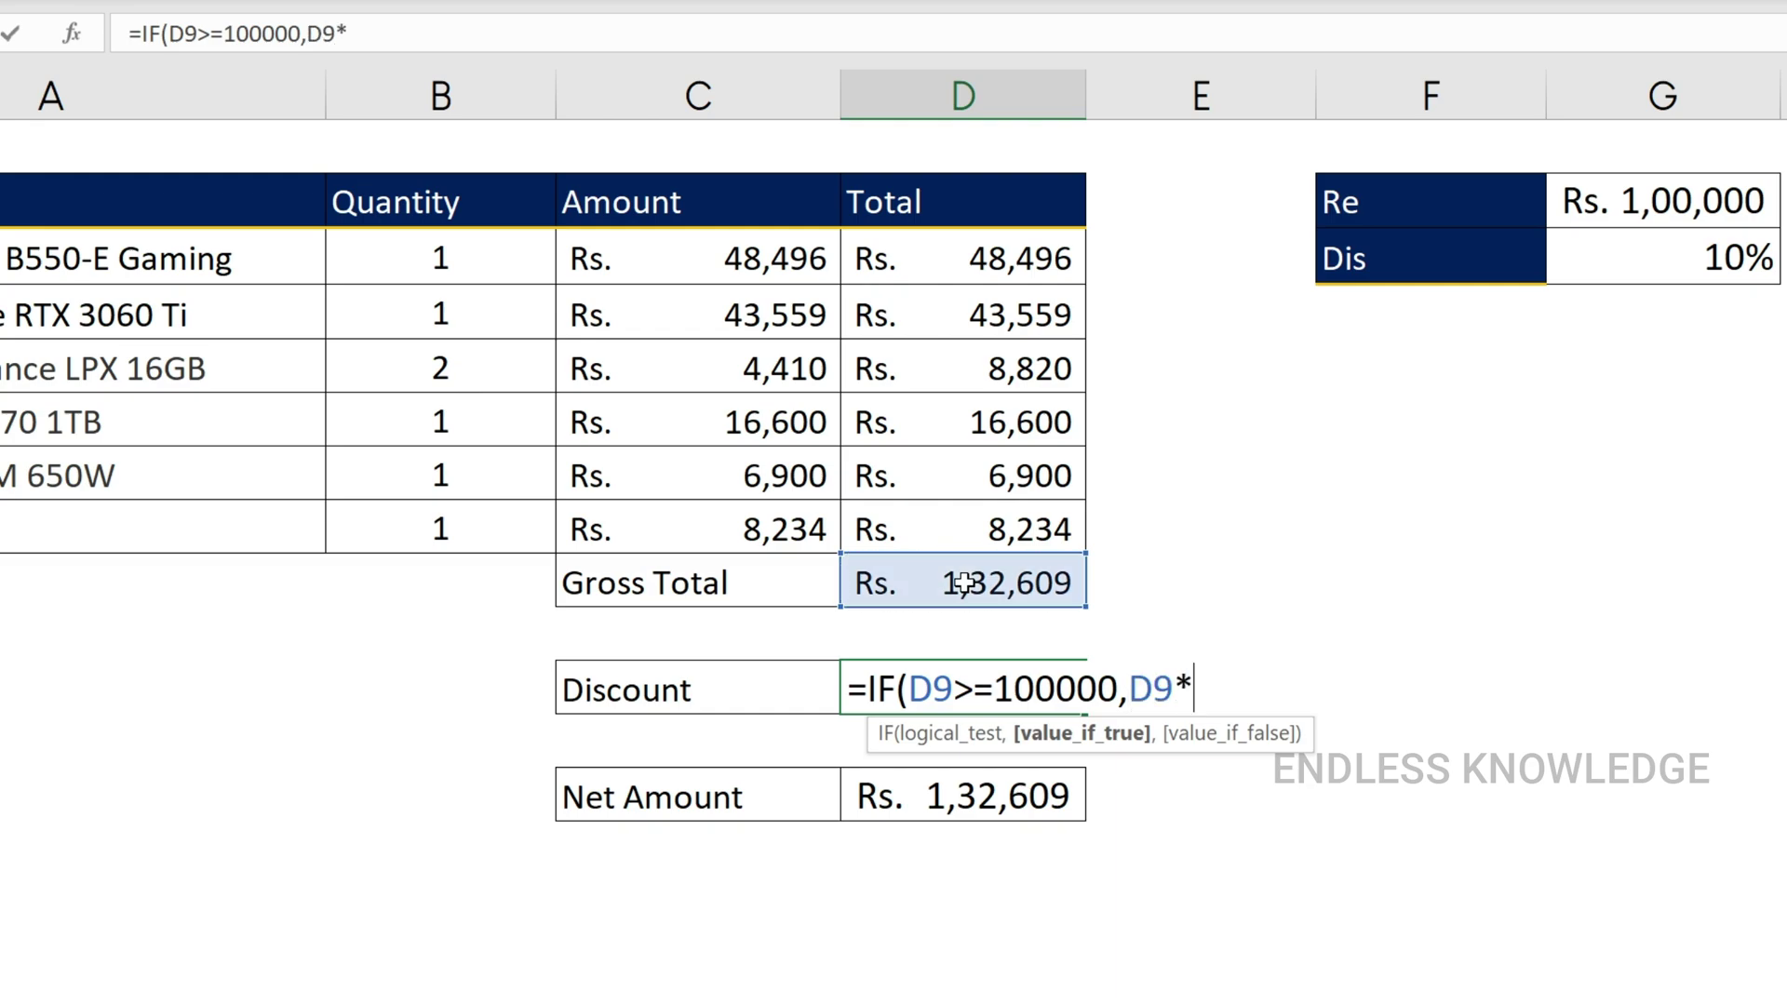
type("10%")
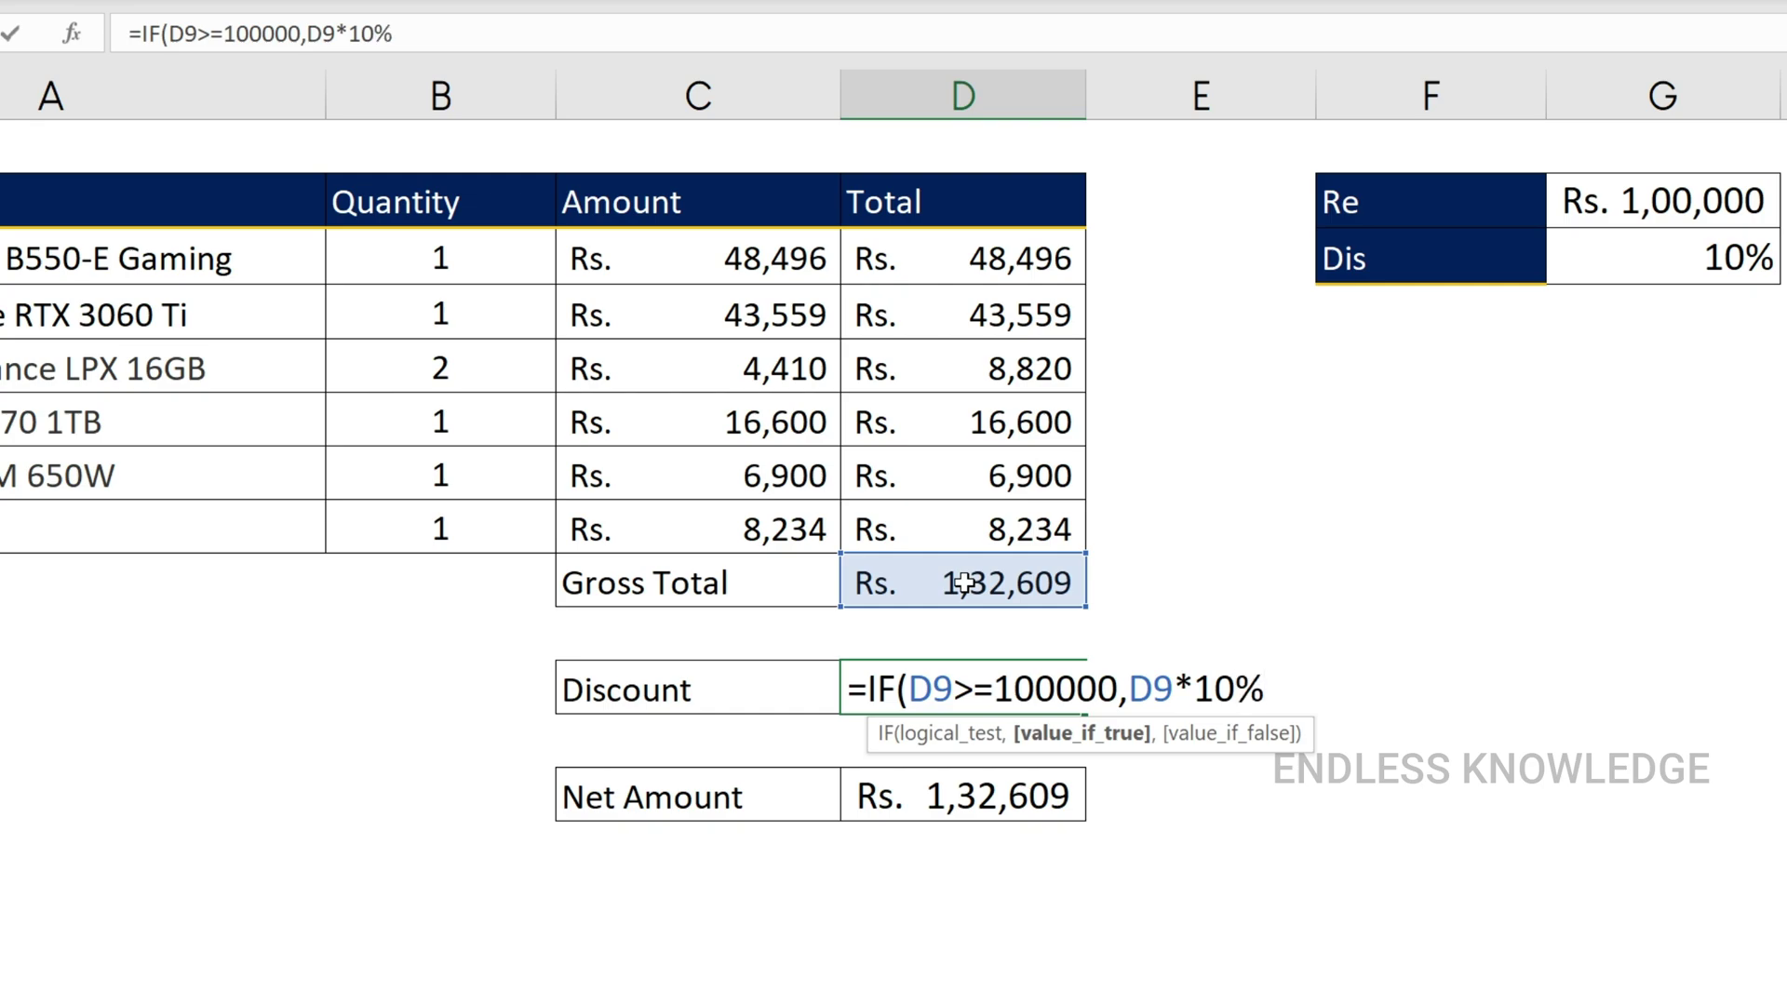
type(",")
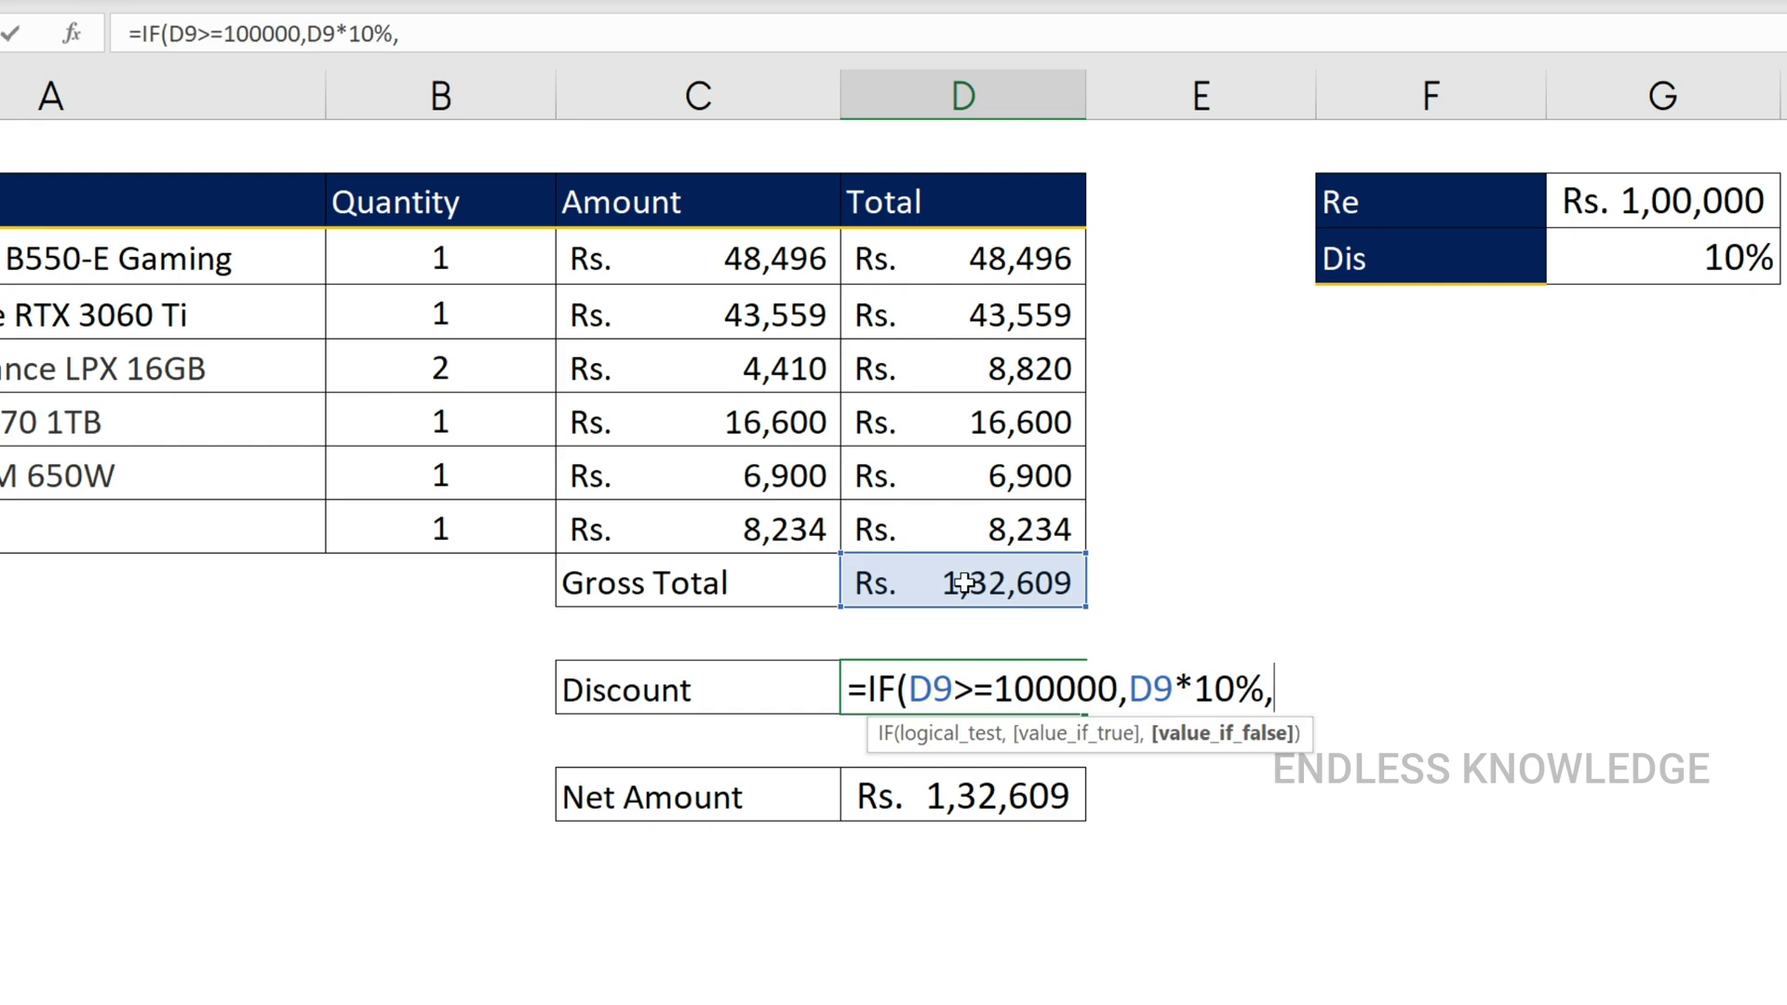
type("\"No Dis")
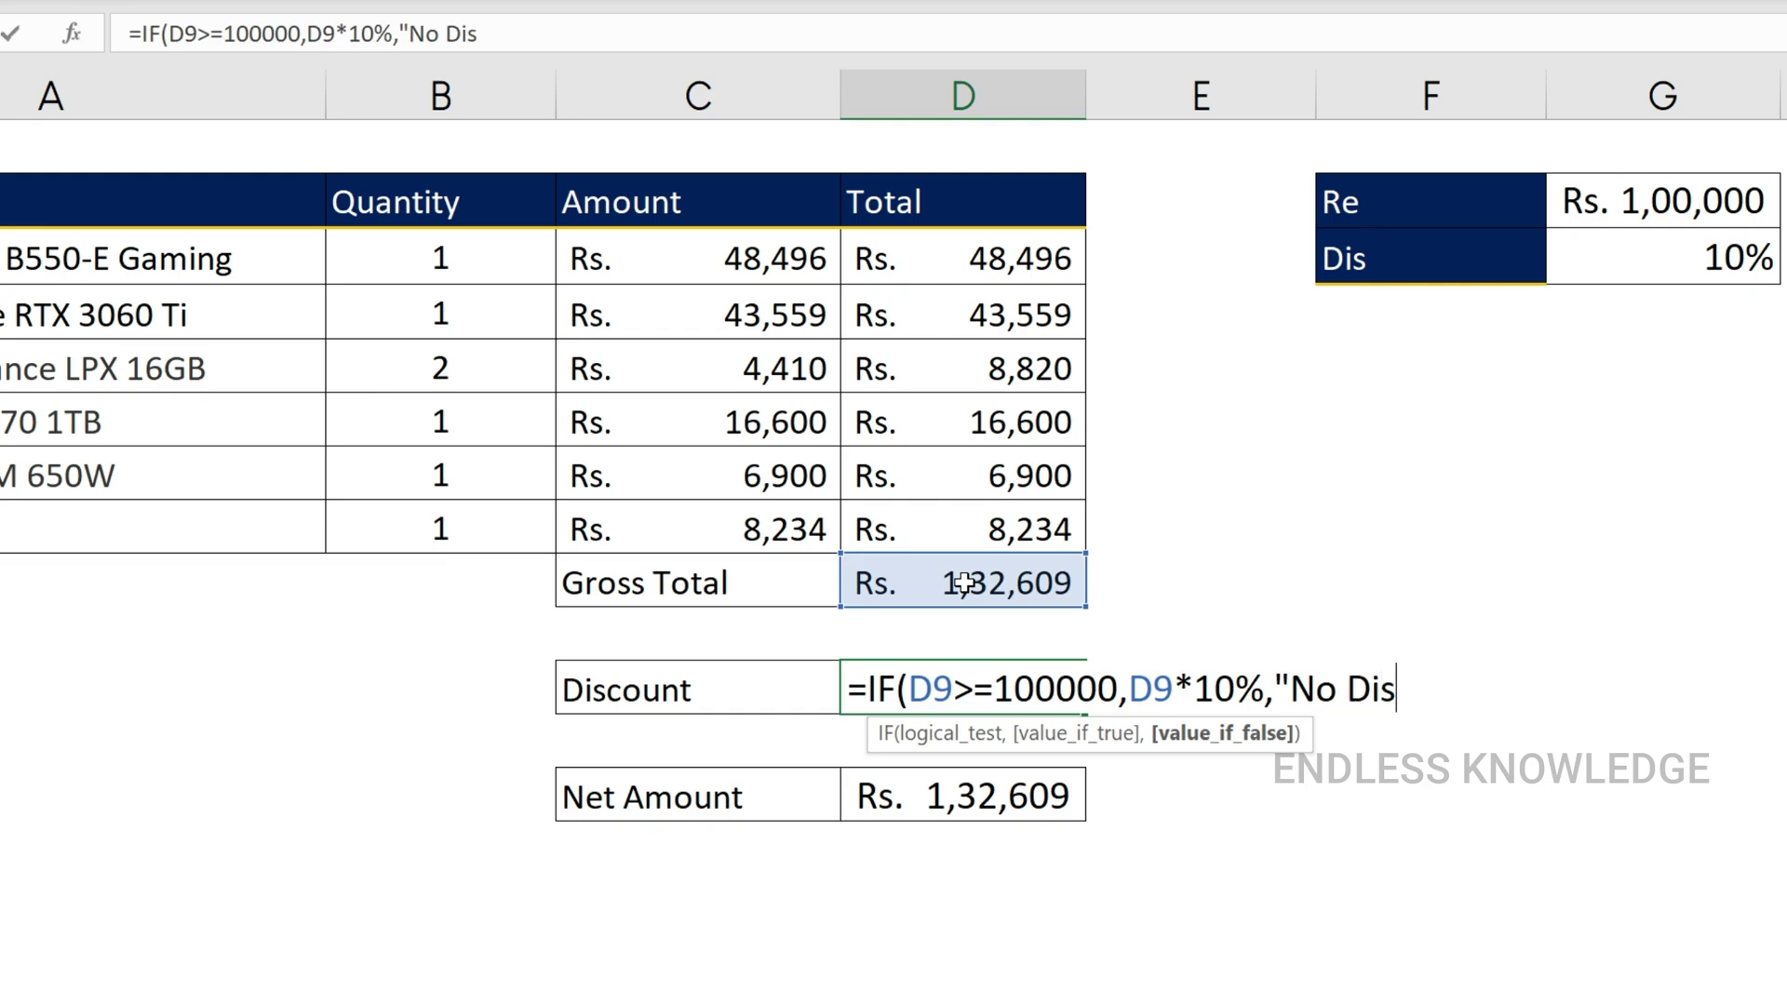
type("count")
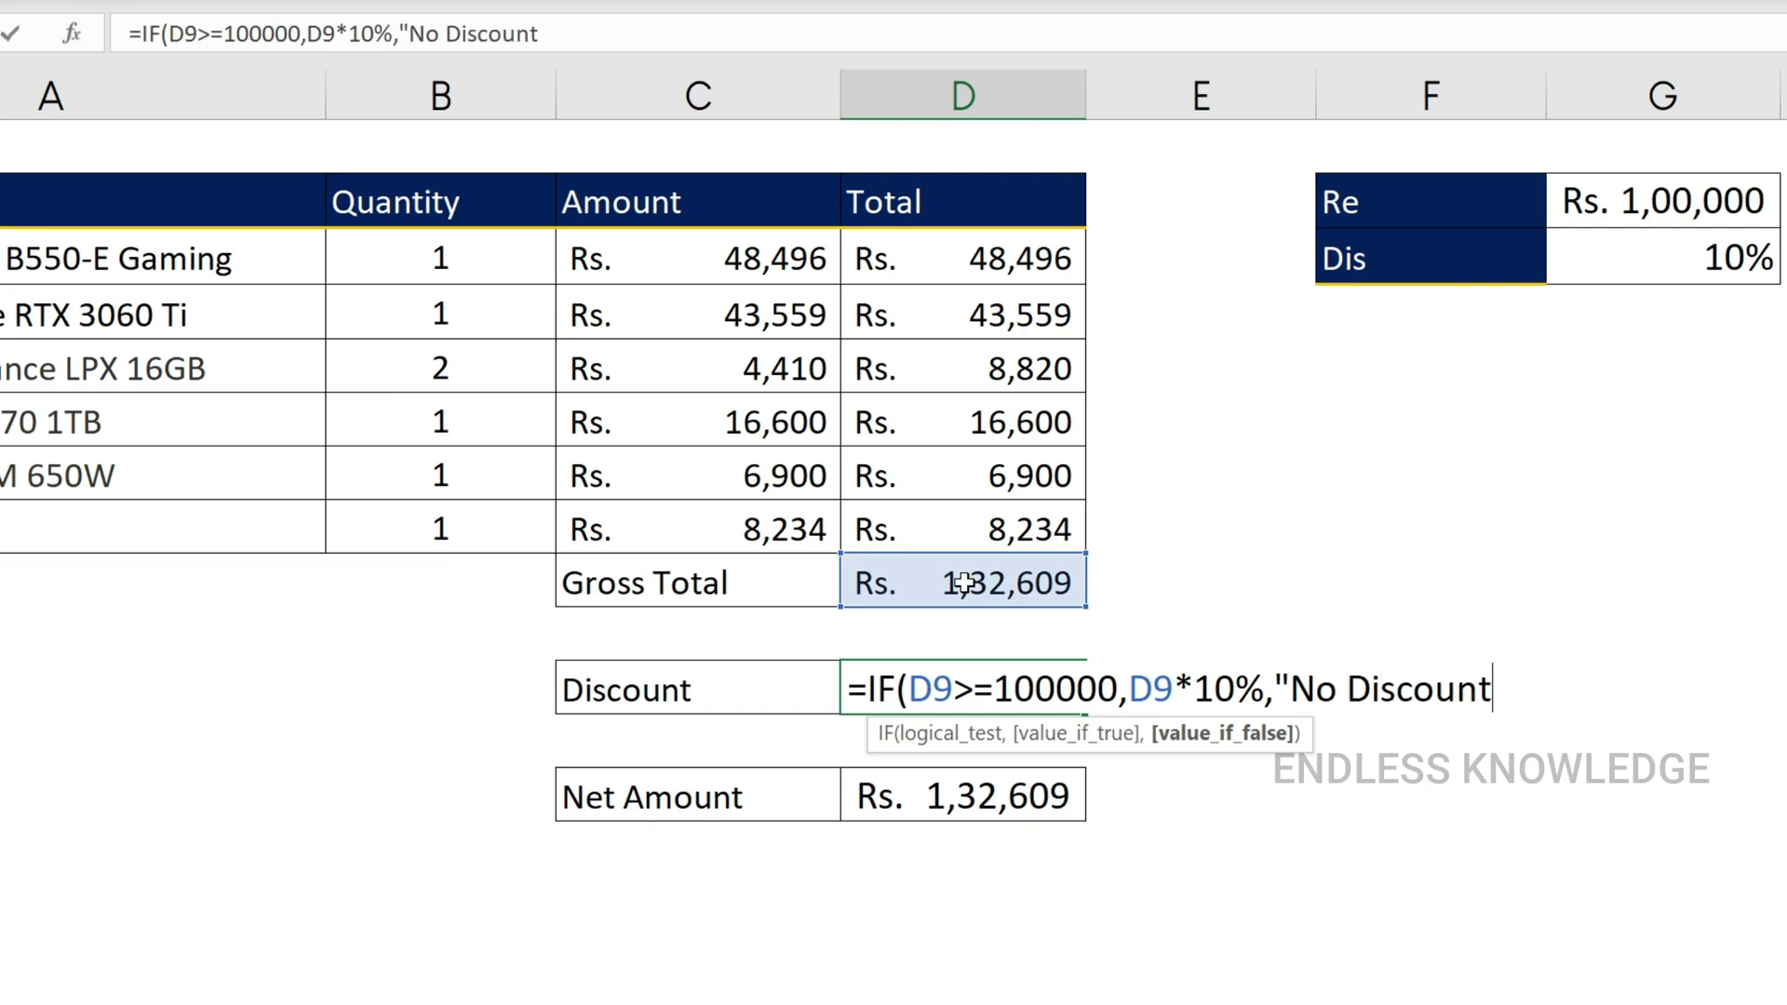
type("\")")
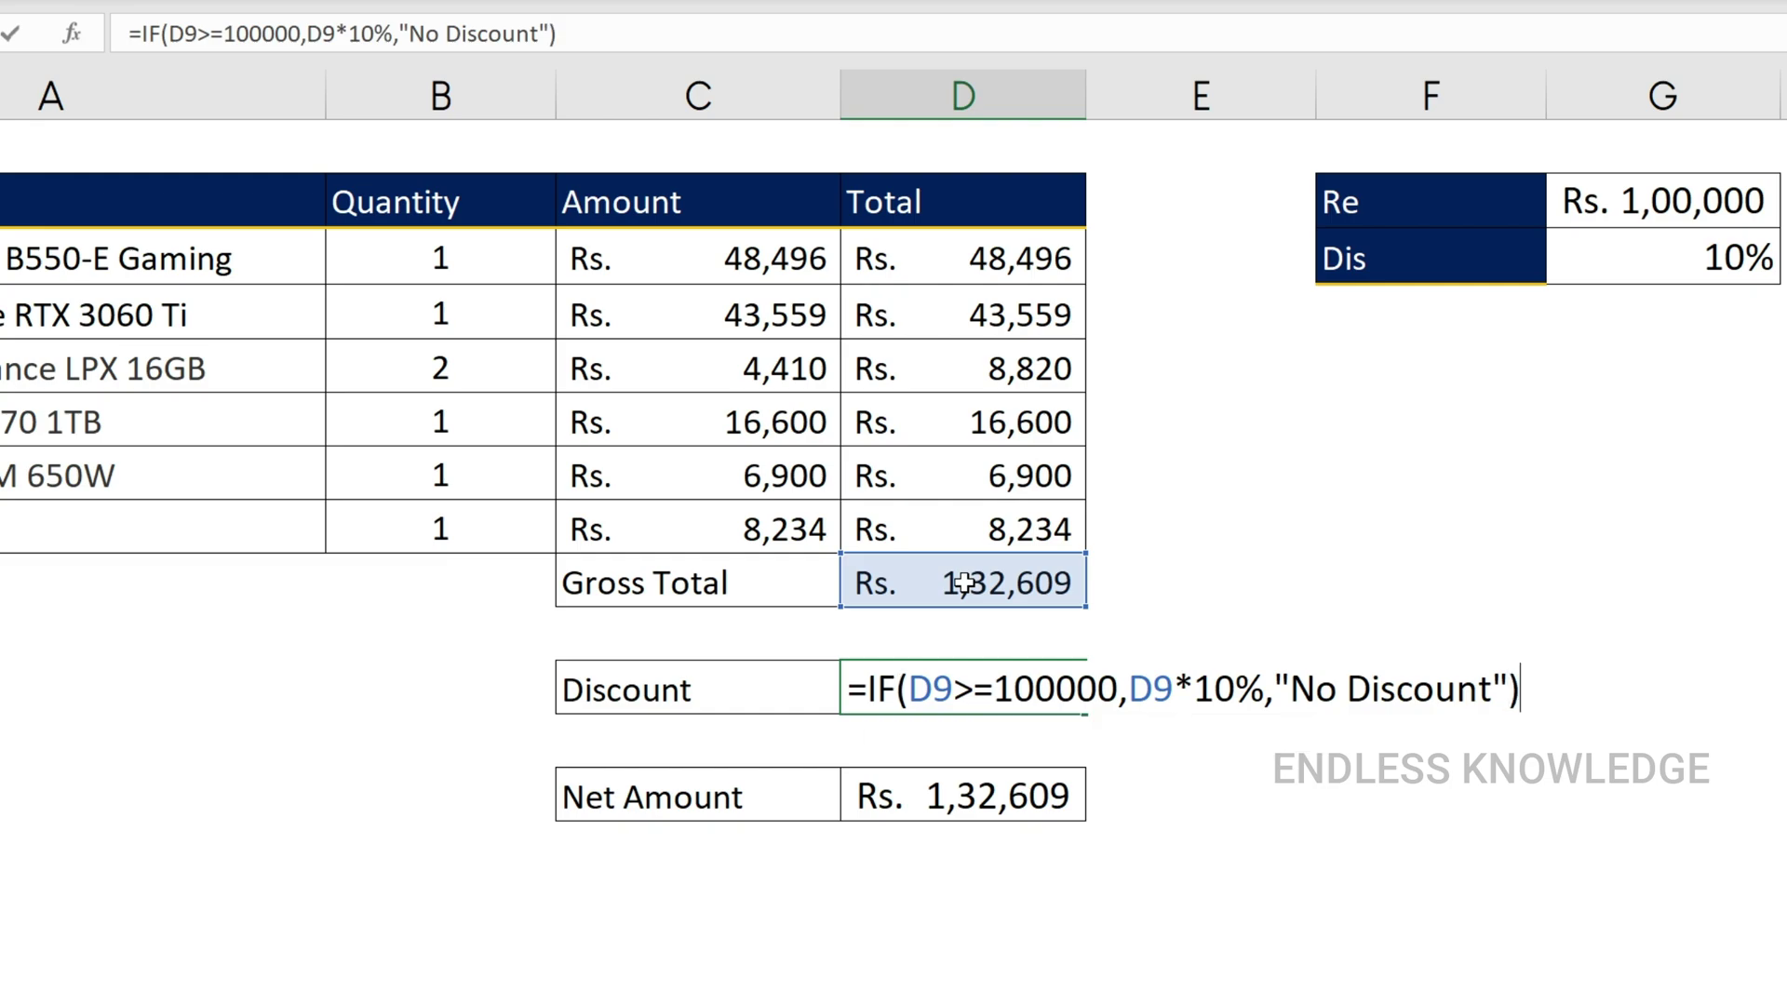
key("Return")
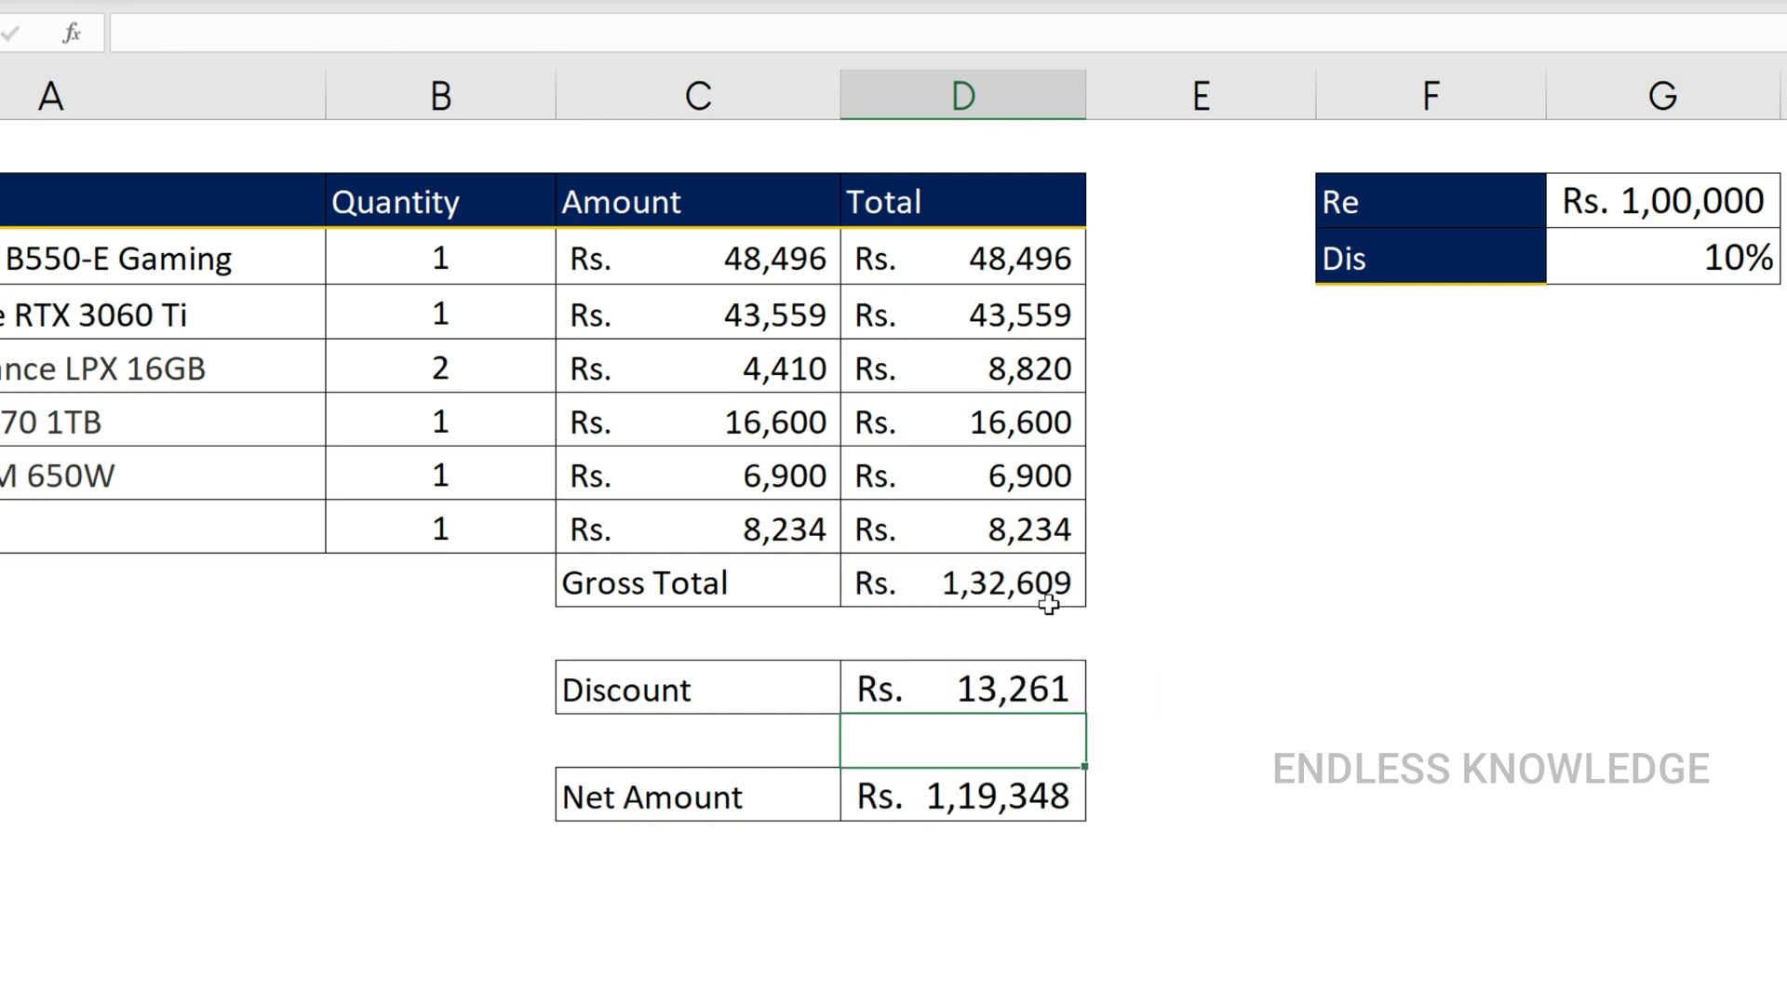
left_click(1024, 686)
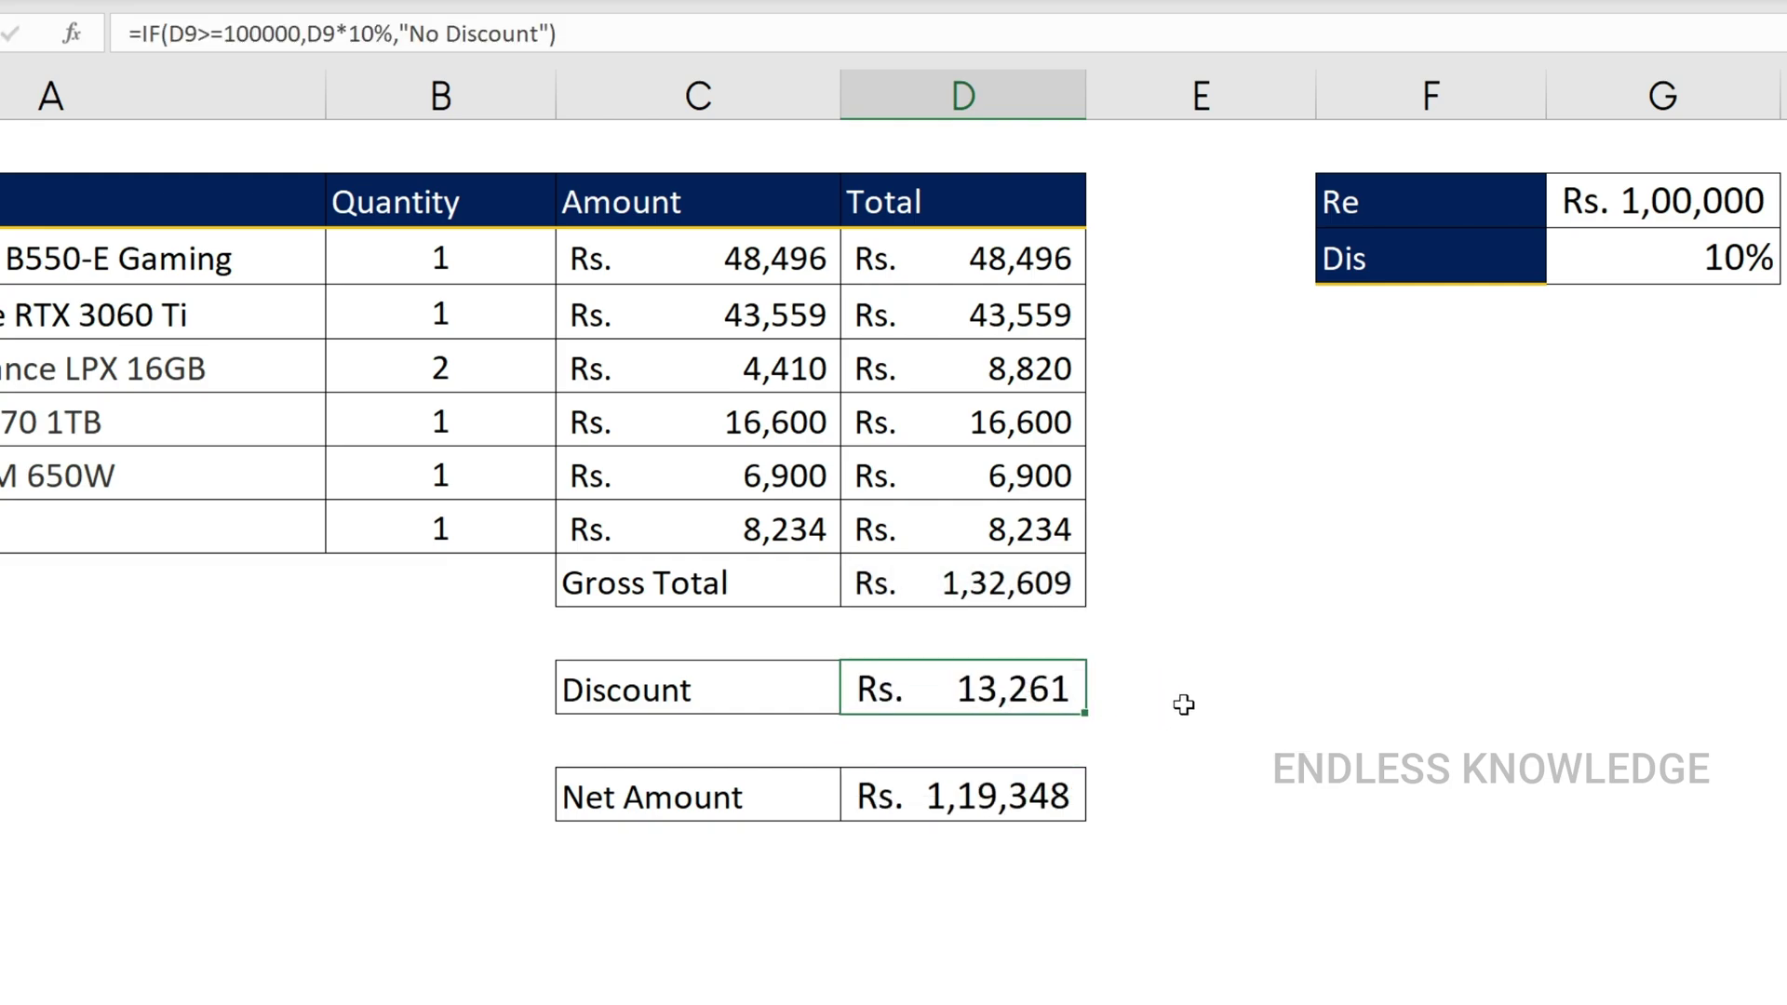
- Wrap the Discount cell's IF formula in a LAMBDA function and declare gt as its first parameter
double_click(1022, 691)
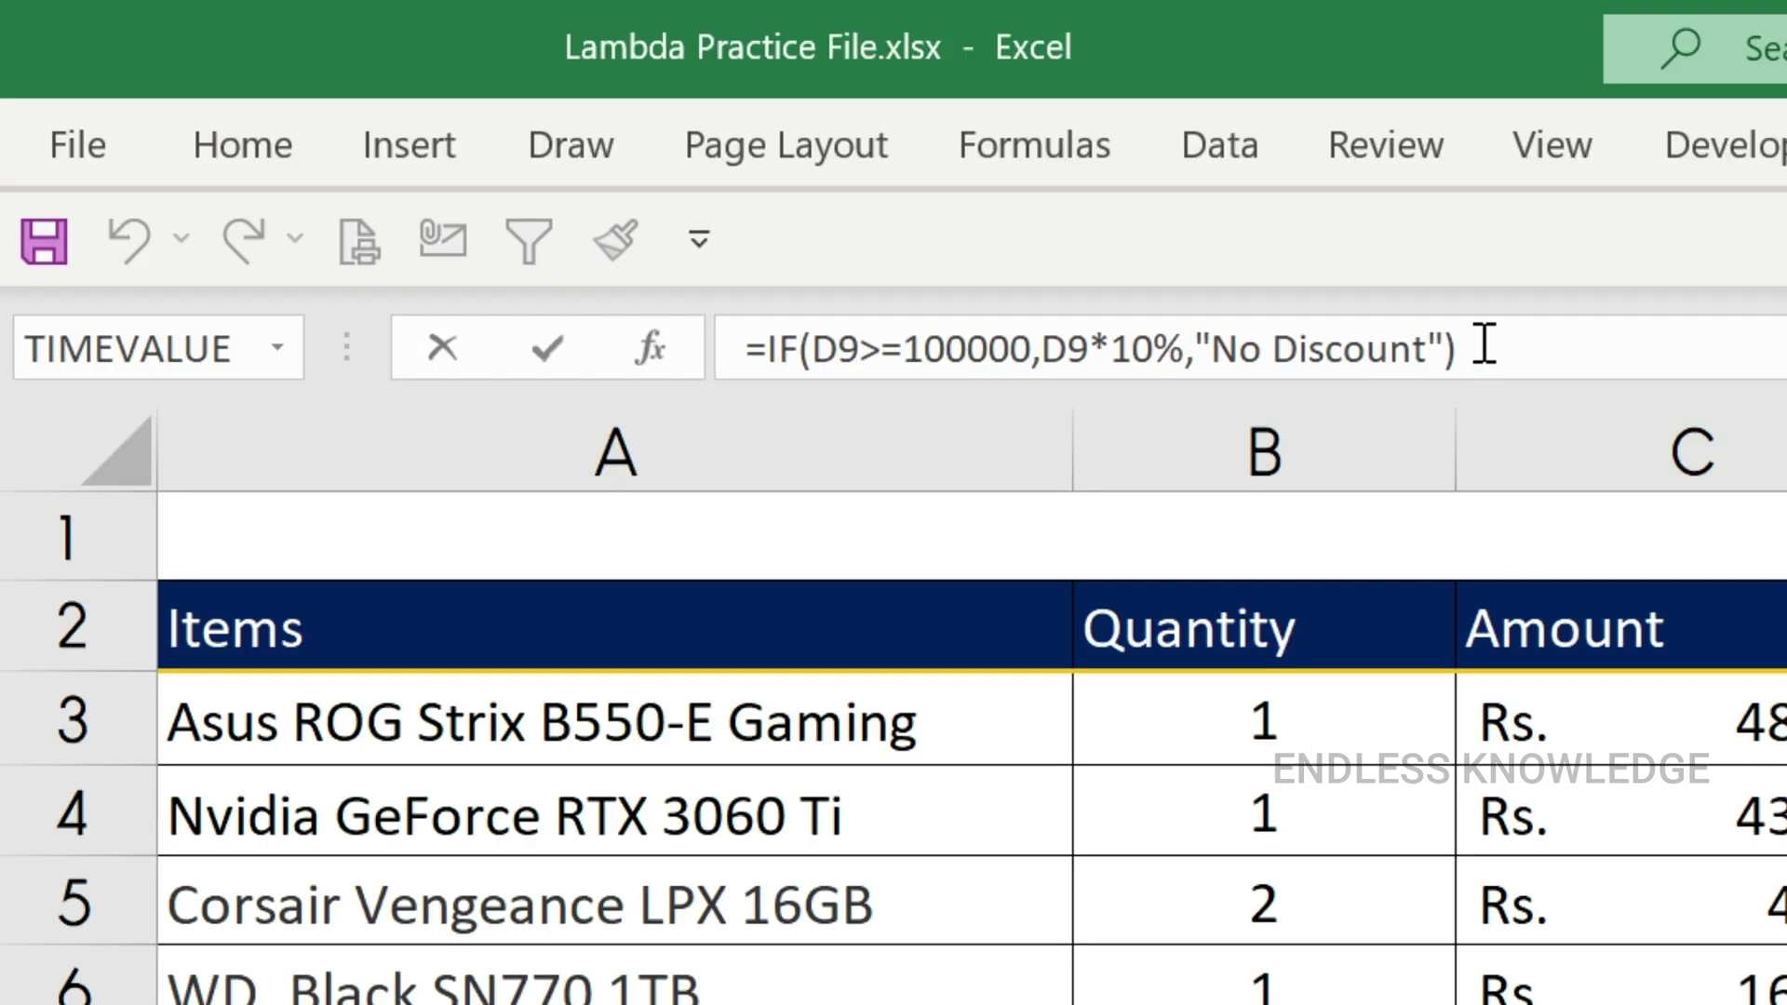
left_click(571, 35)
key("ctrl+shift+u")
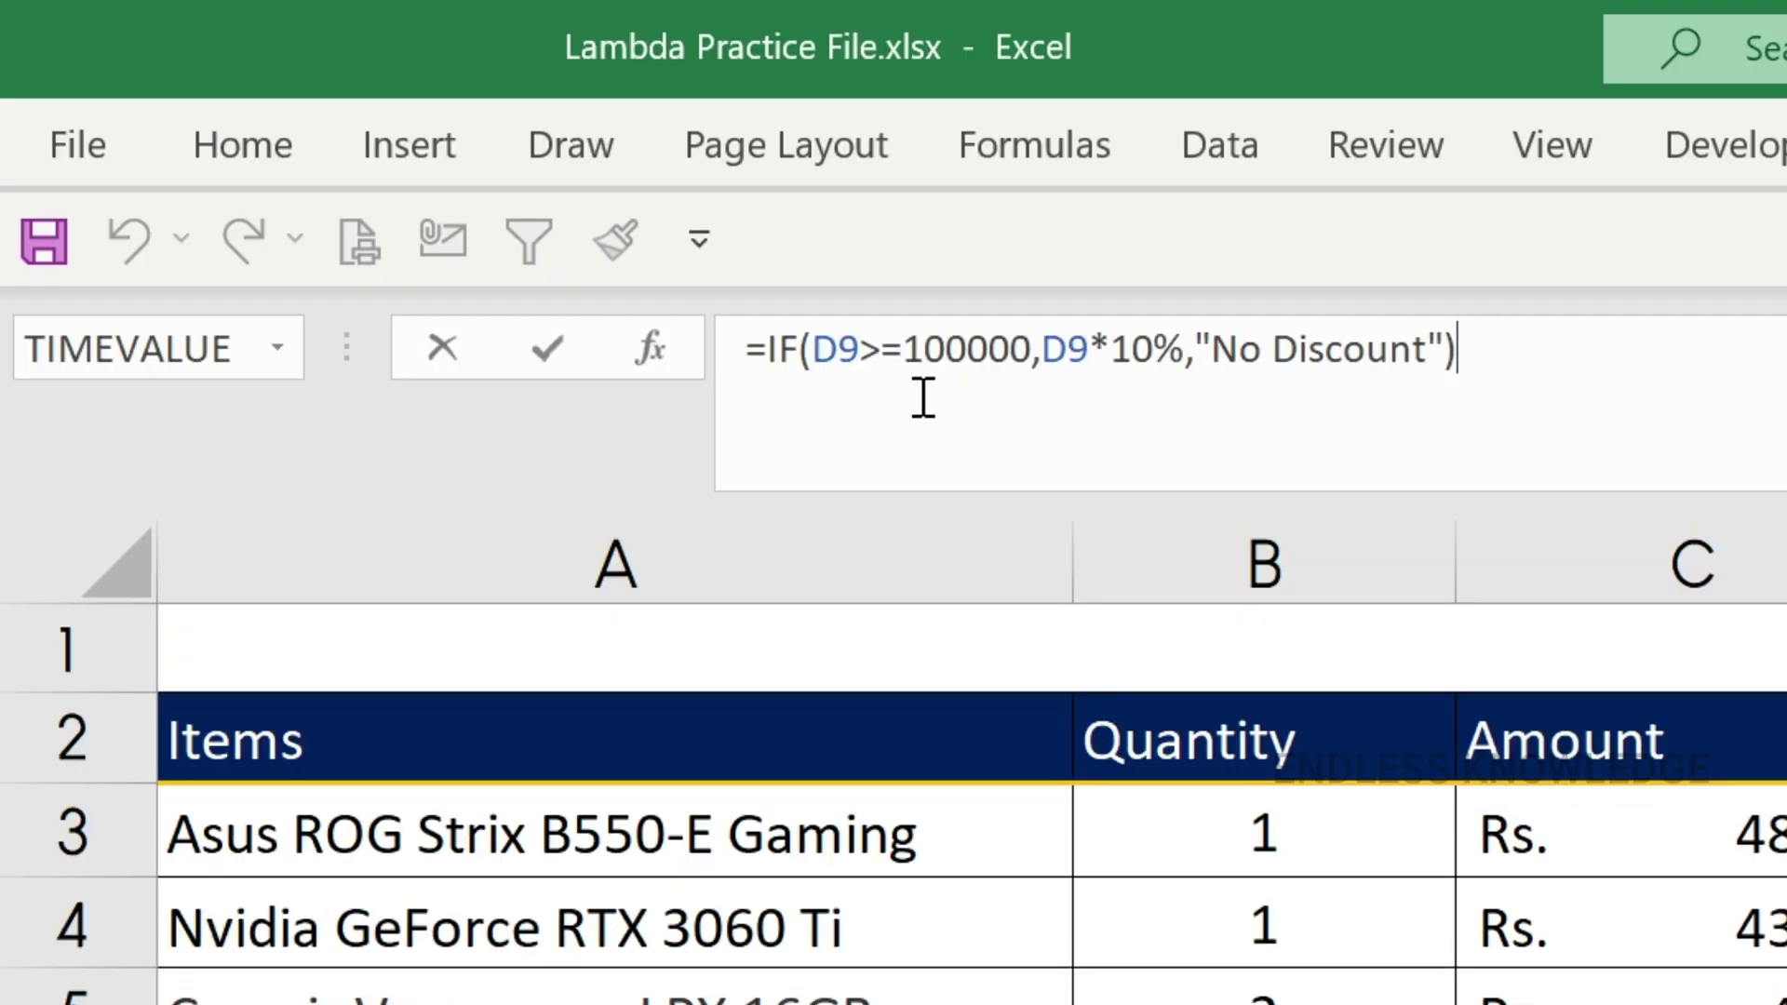
left_click(769, 352)
type("lam")
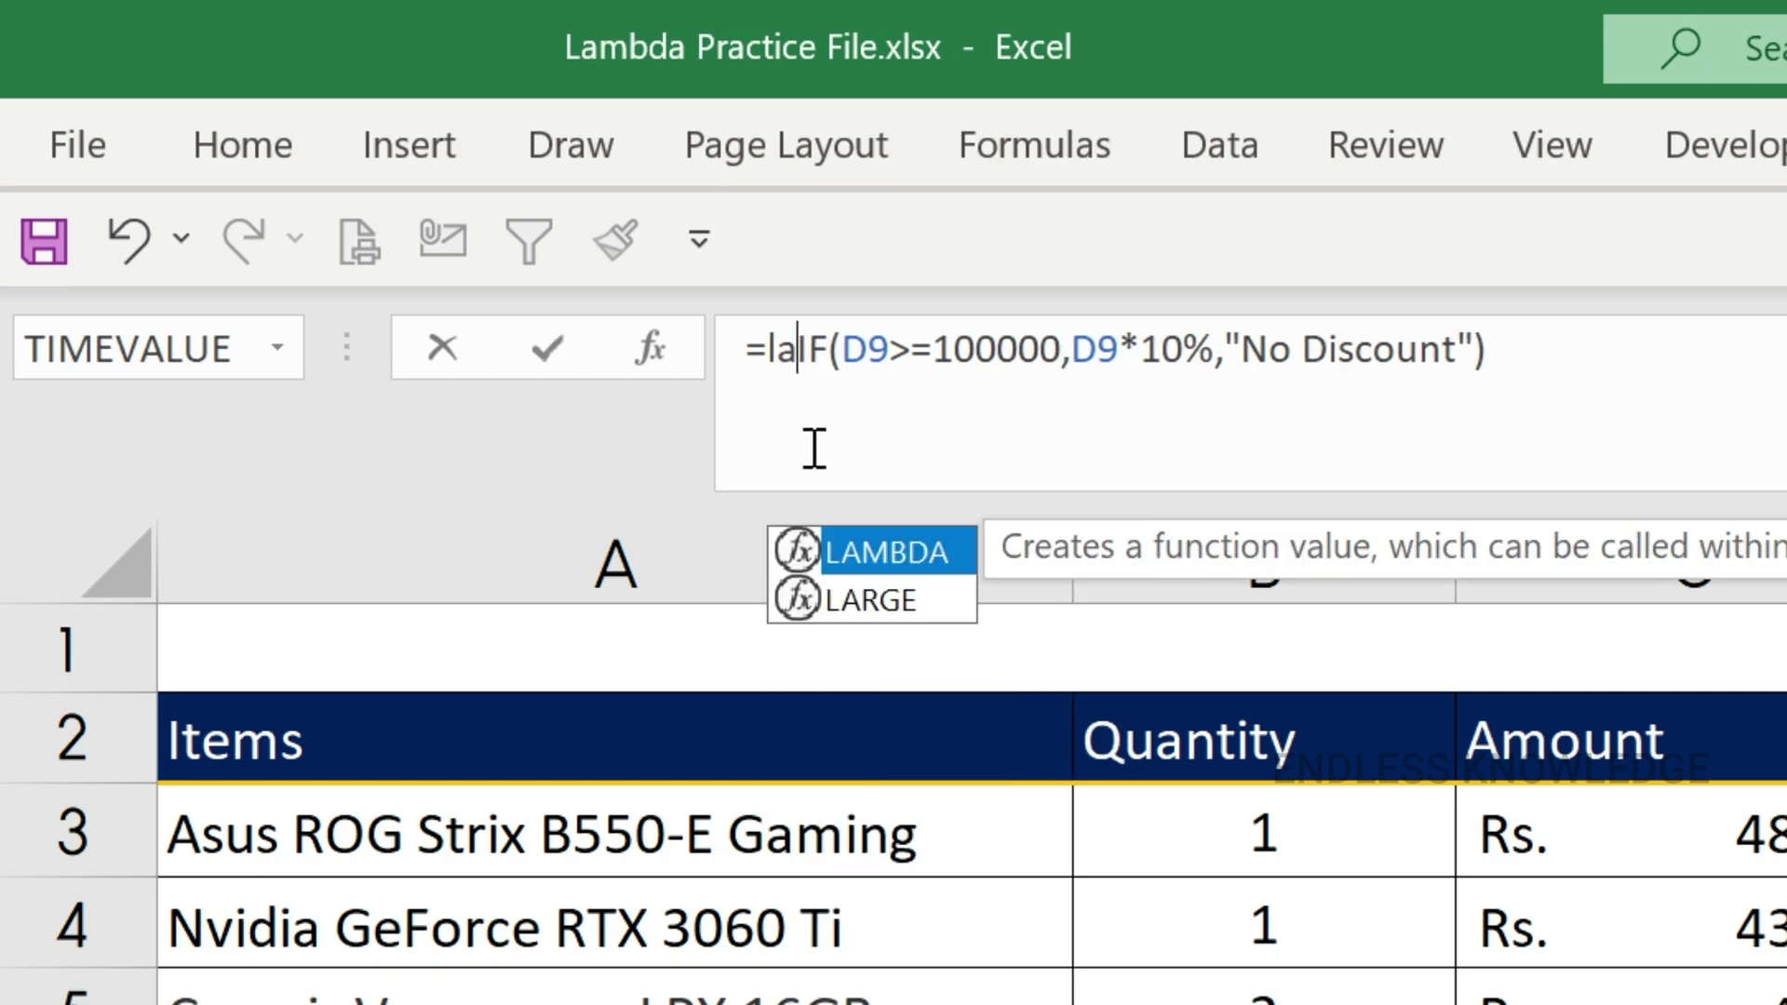
key("Tab")
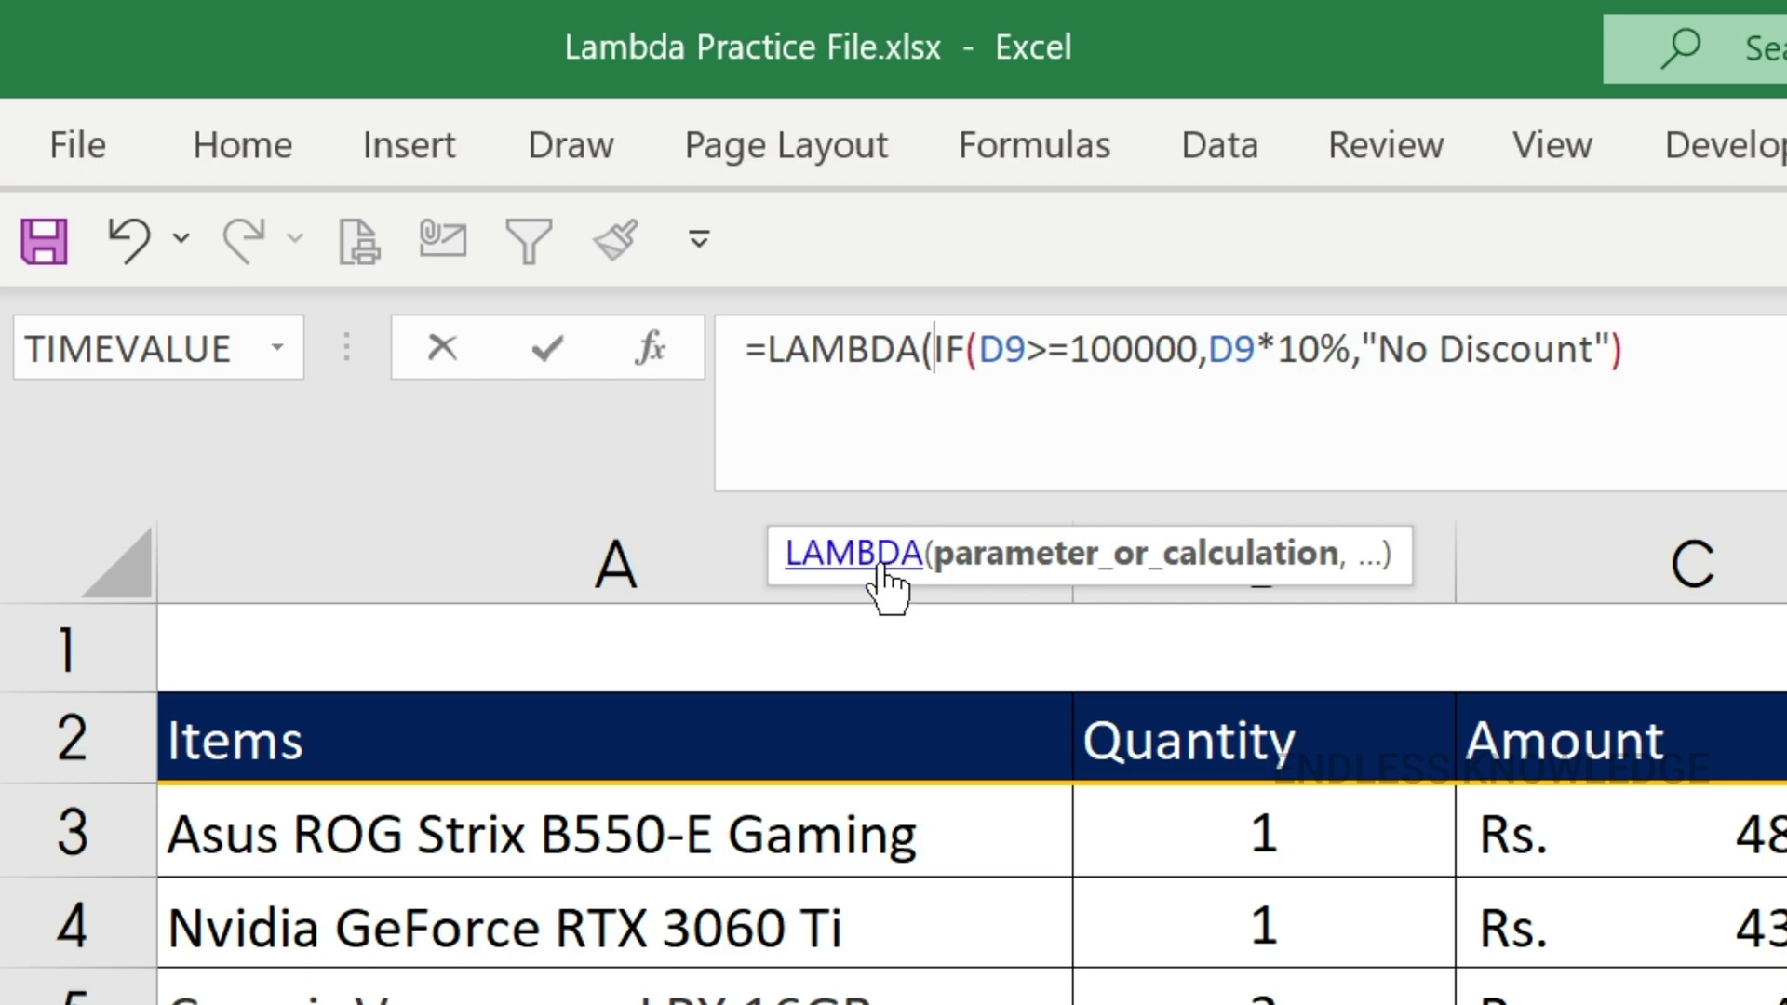
left_click(936, 378)
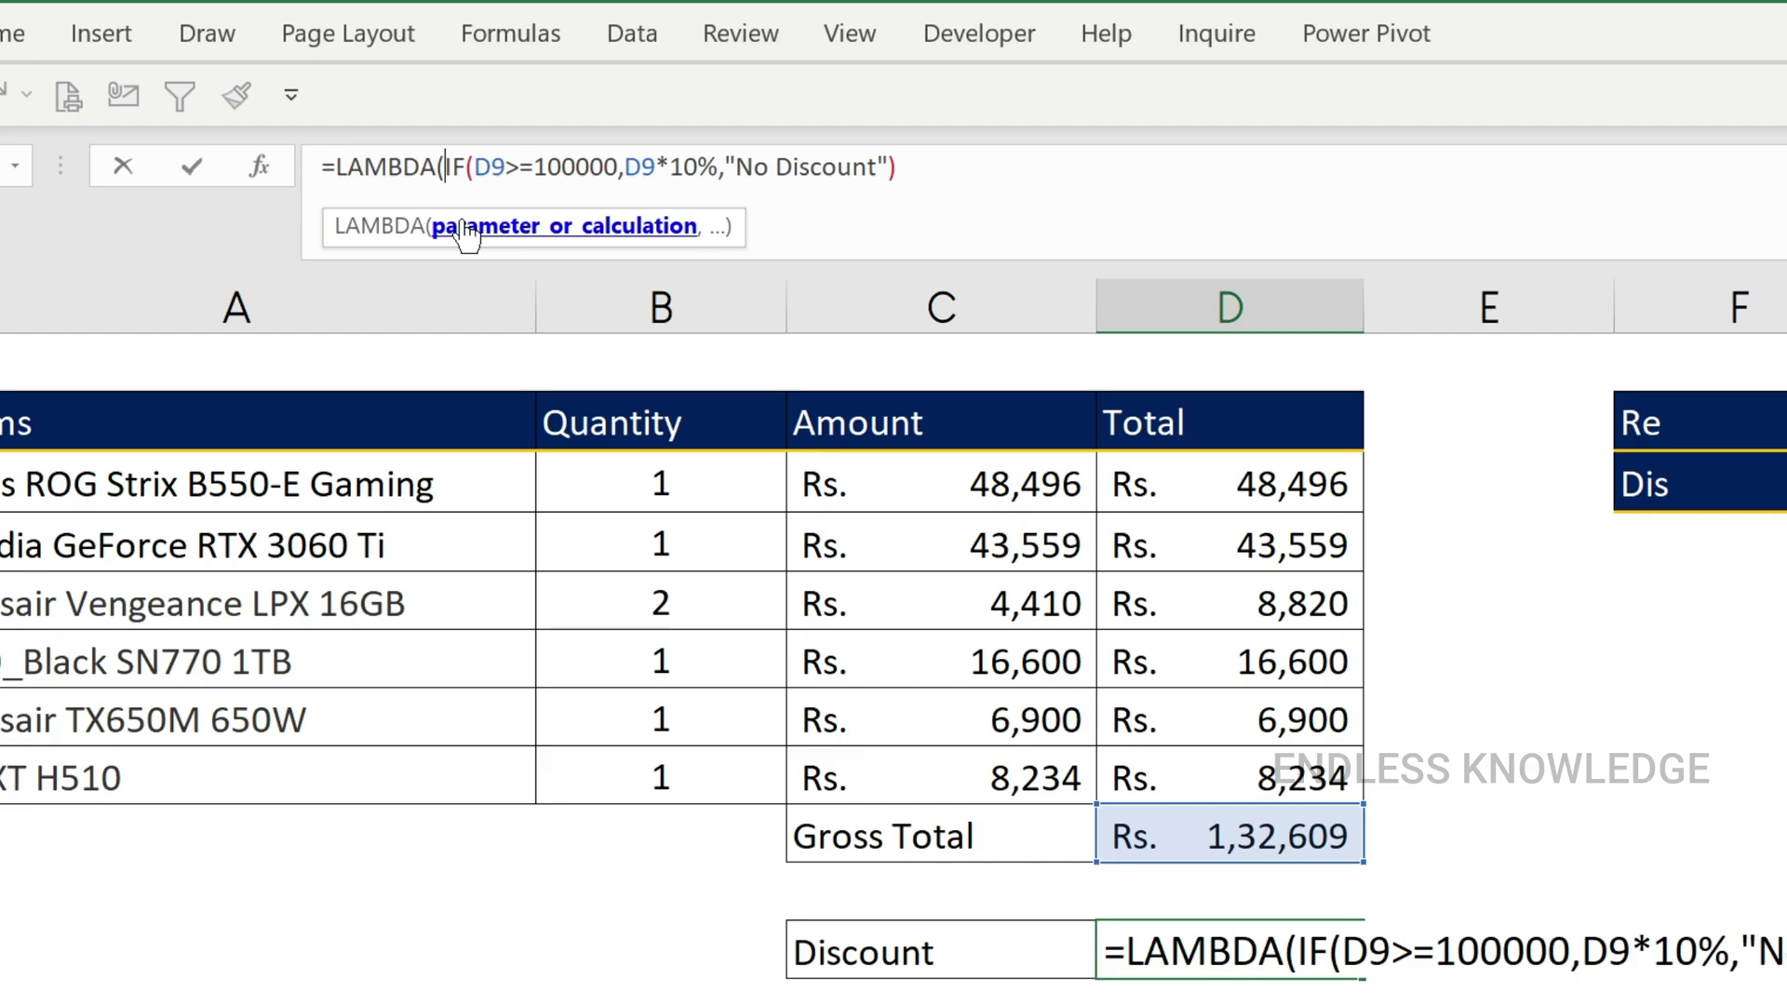
type("gt")
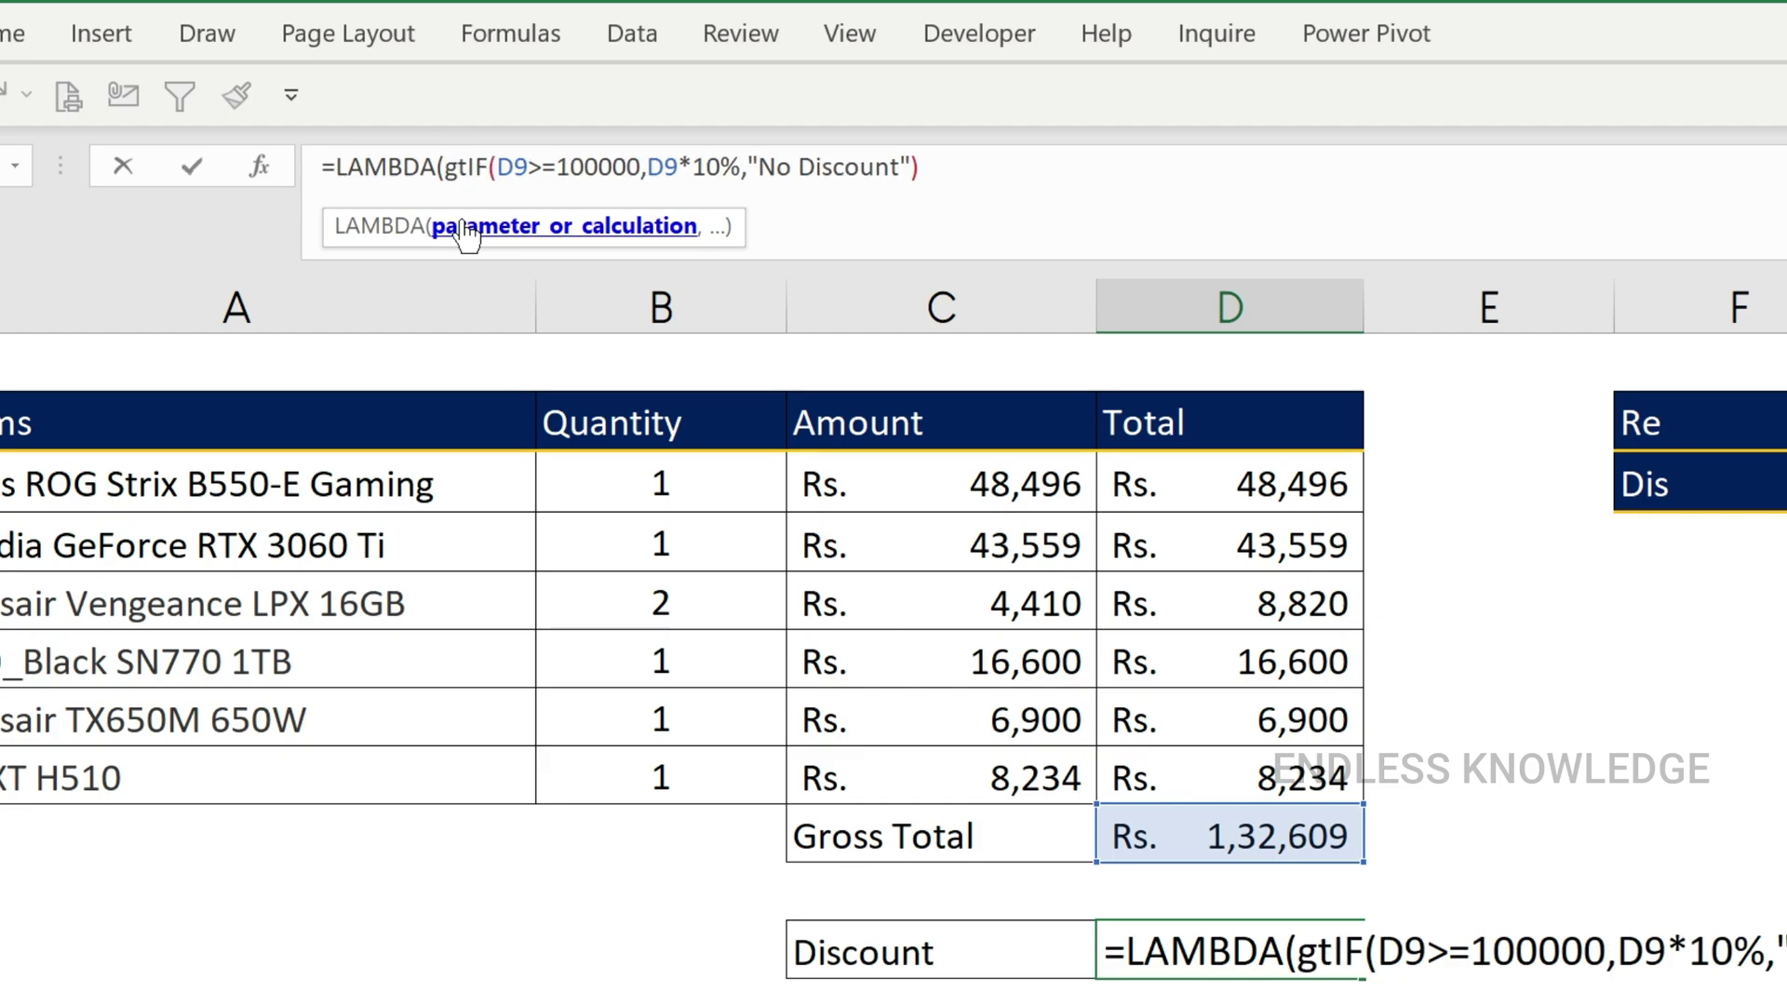
type(",")
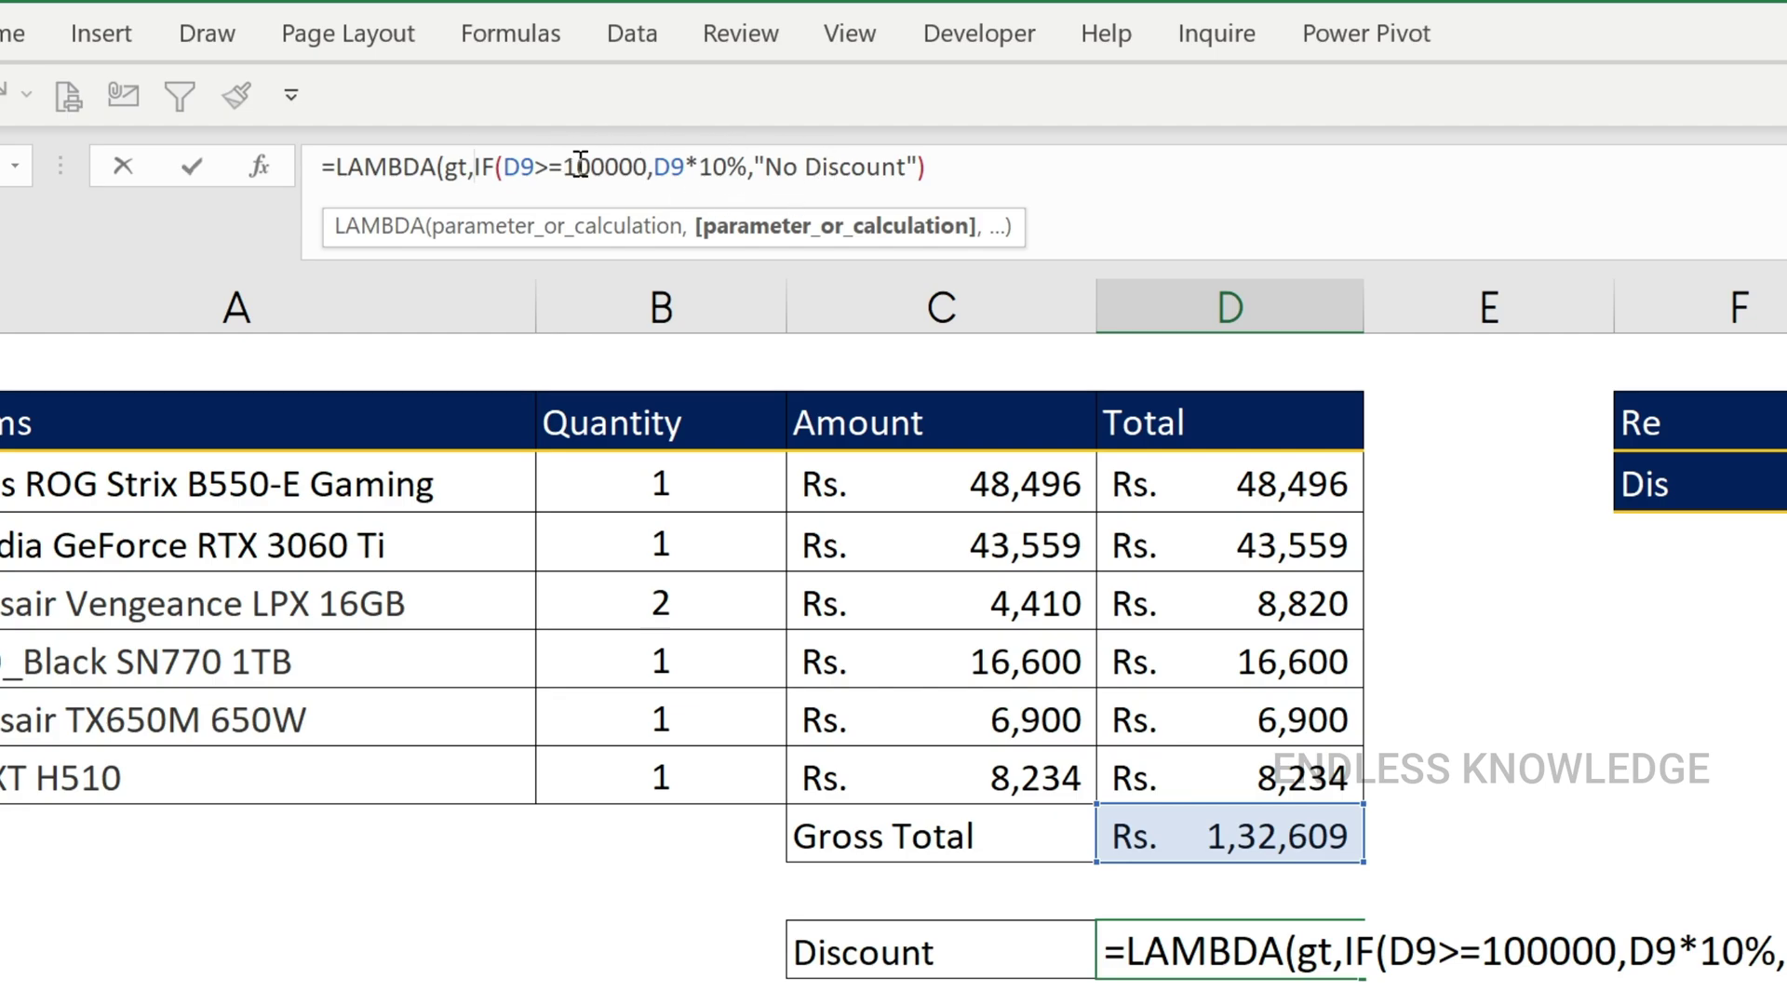
- Replace both D9 references with gt and complete the formula as =LAMBDA(gt,IF(gt>=100000,gt*10%,"No Discount"))
double_click(530, 168)
type("gt")
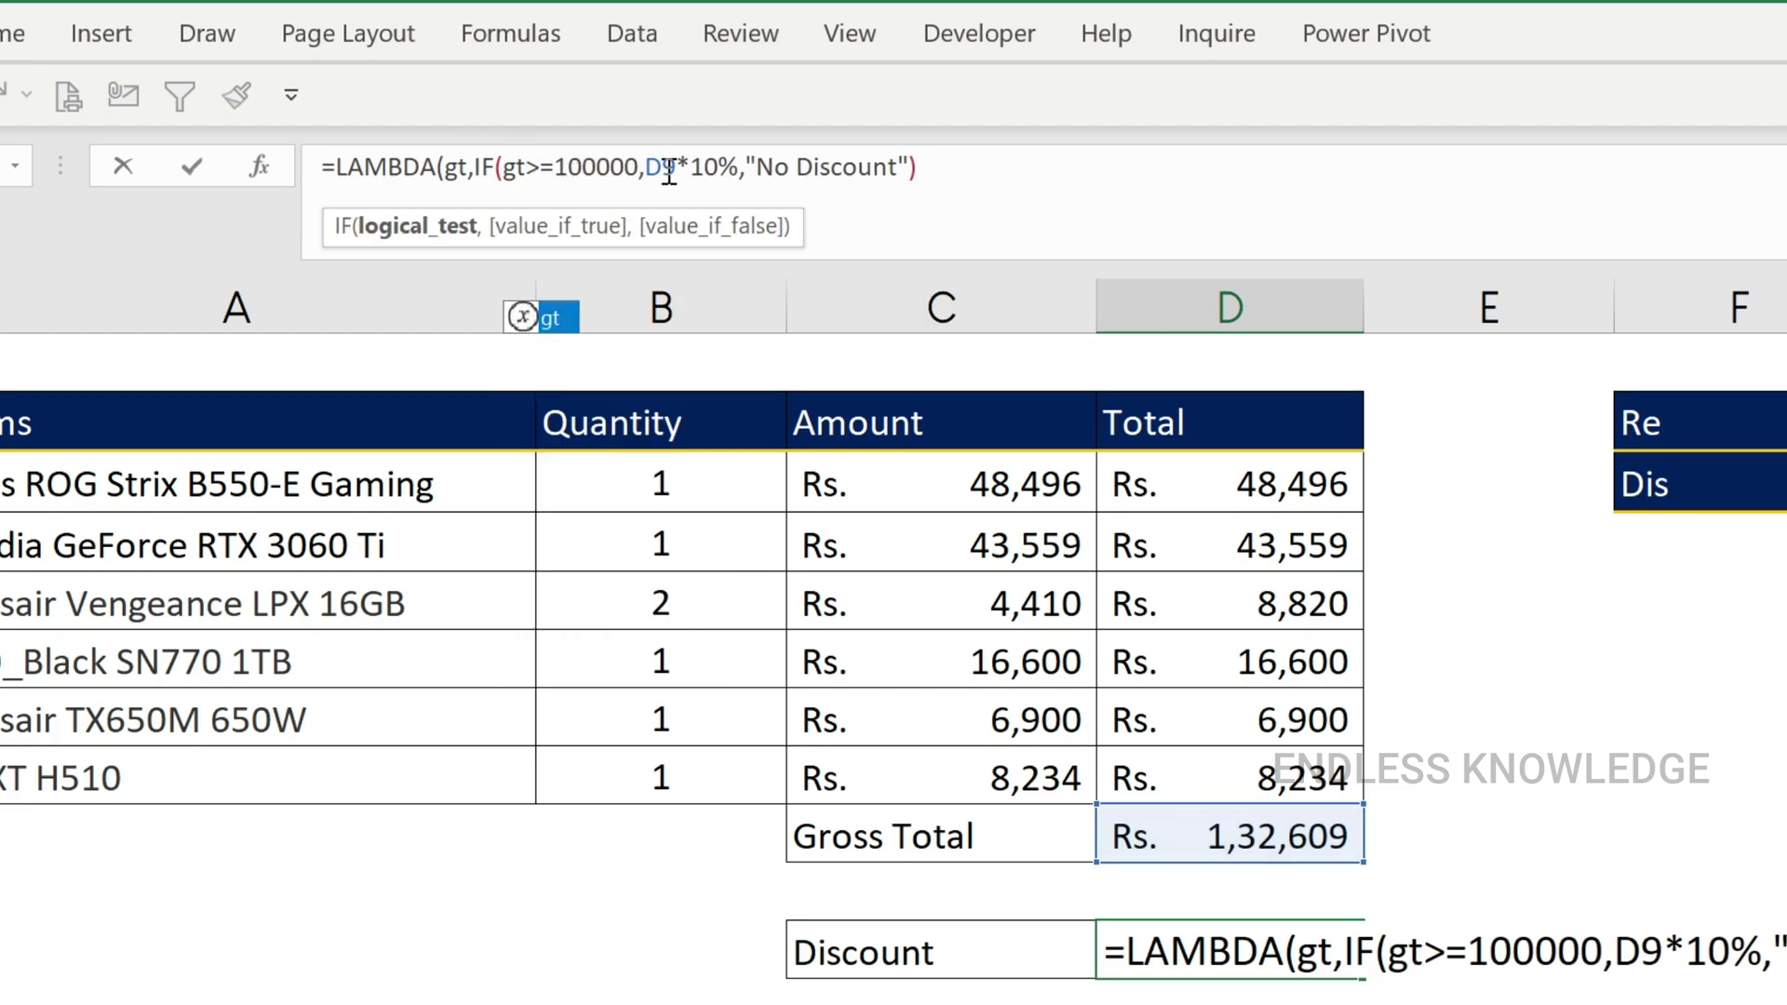
left_click_drag(678, 171, 642, 173)
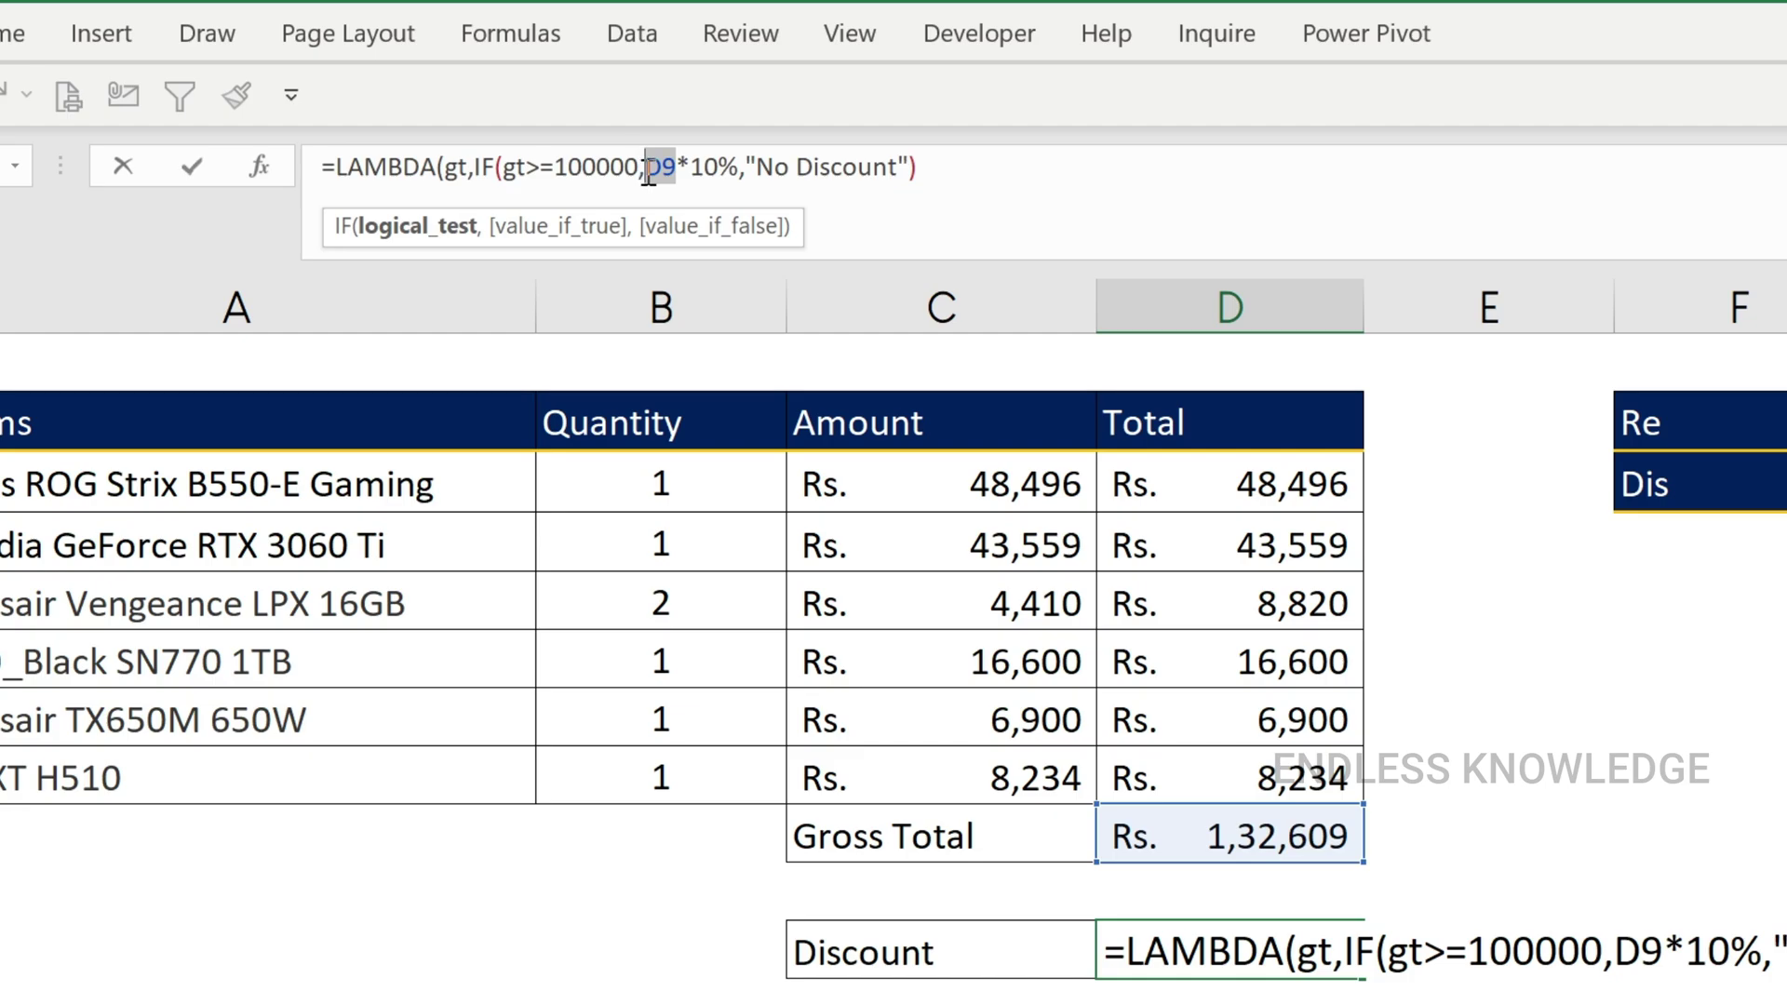
type("gt")
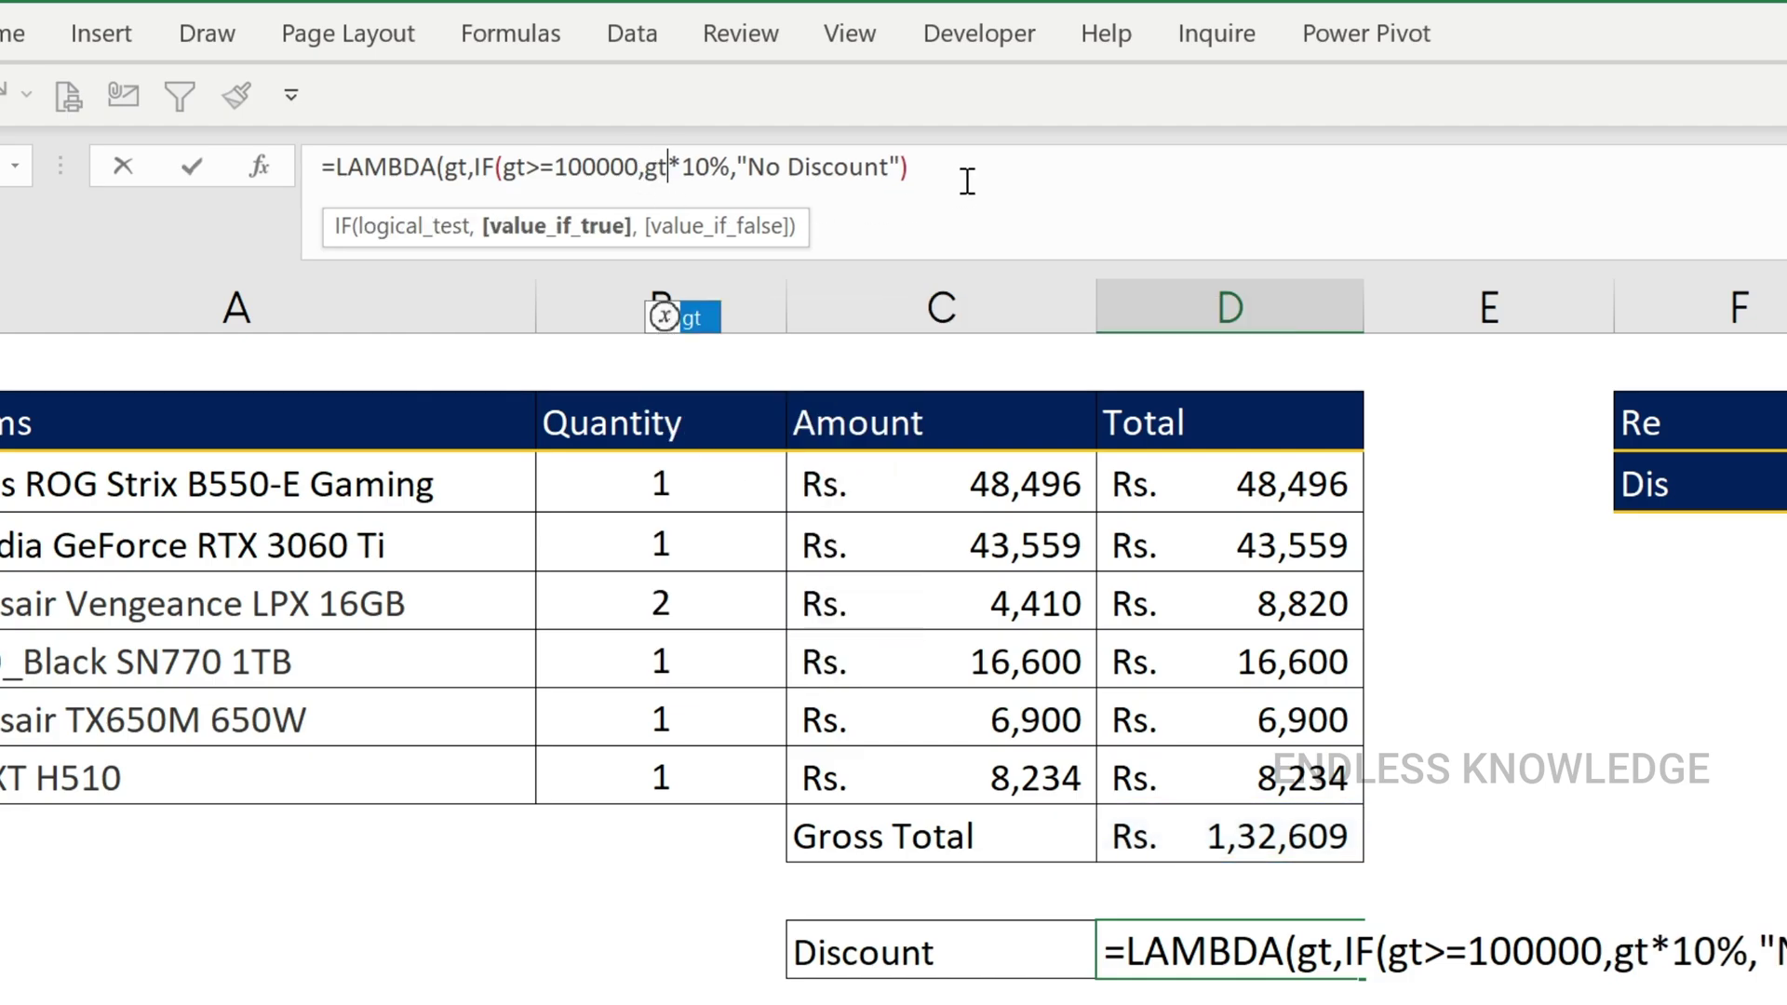
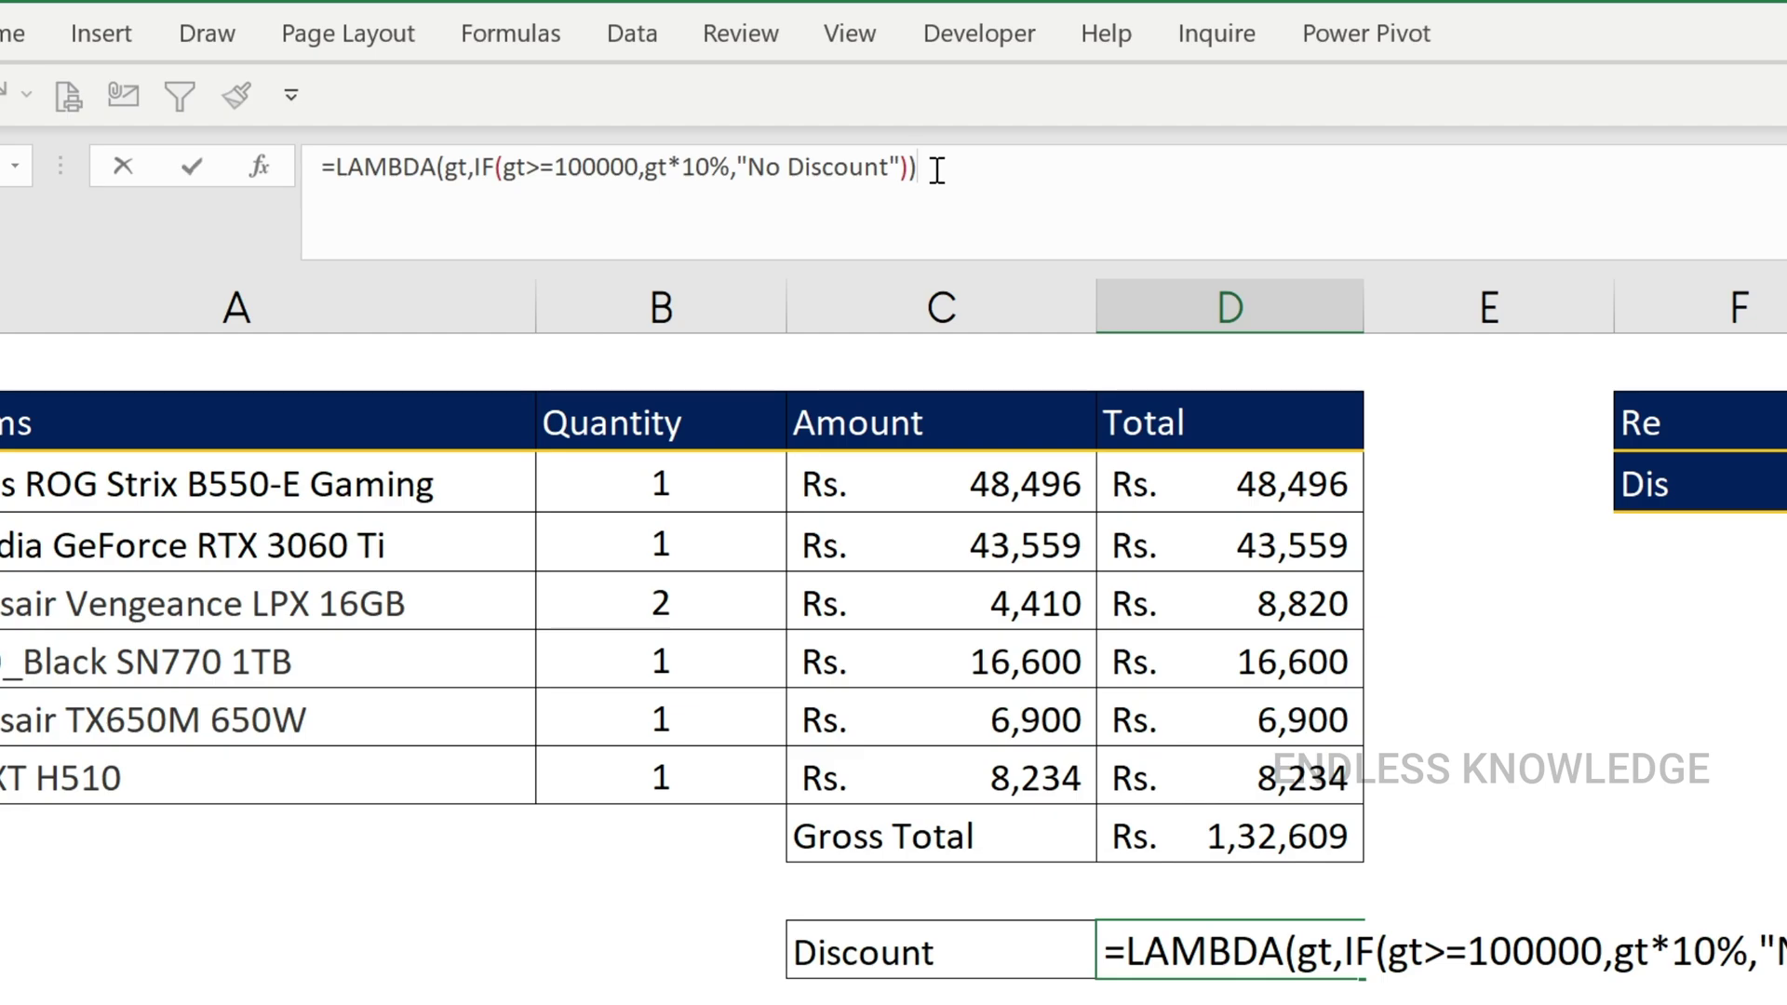
key("Return")
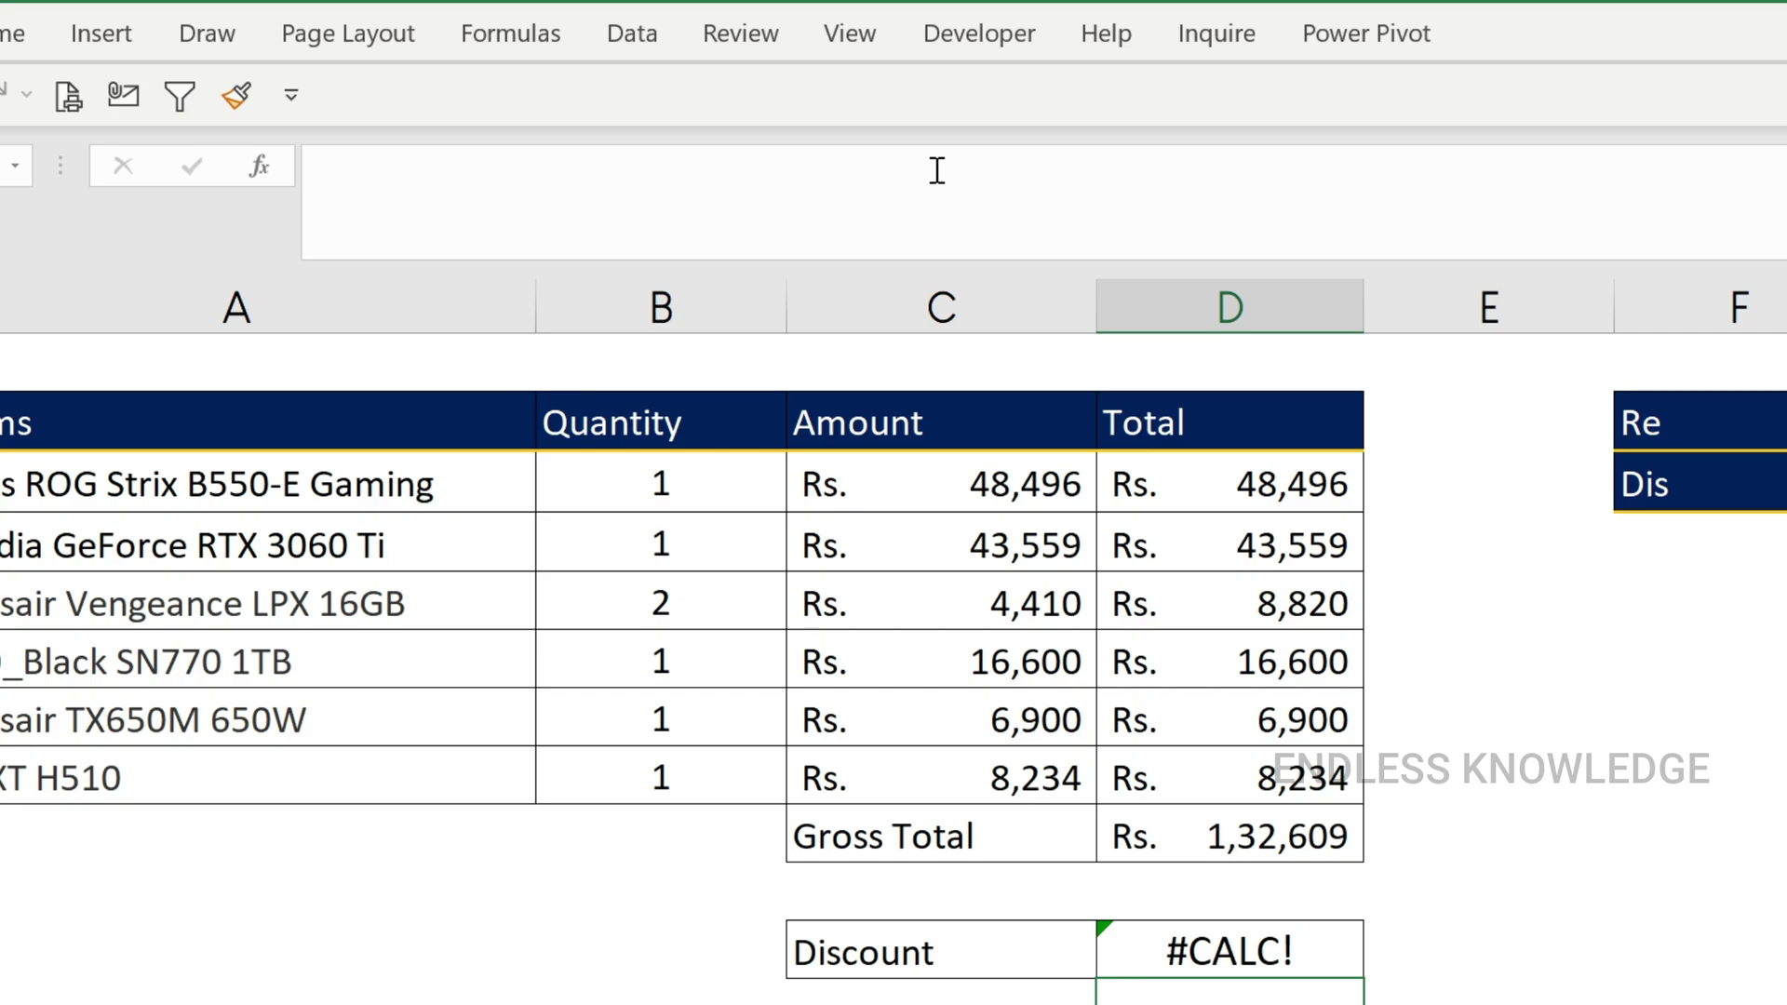
- Copy the LAMBDA formula from D11 and paste it as the reference of a new workbook-scoped name, Discount
left_click(1270, 949)
left_click_drag(917, 167, 304, 174)
key("ctrl+c")
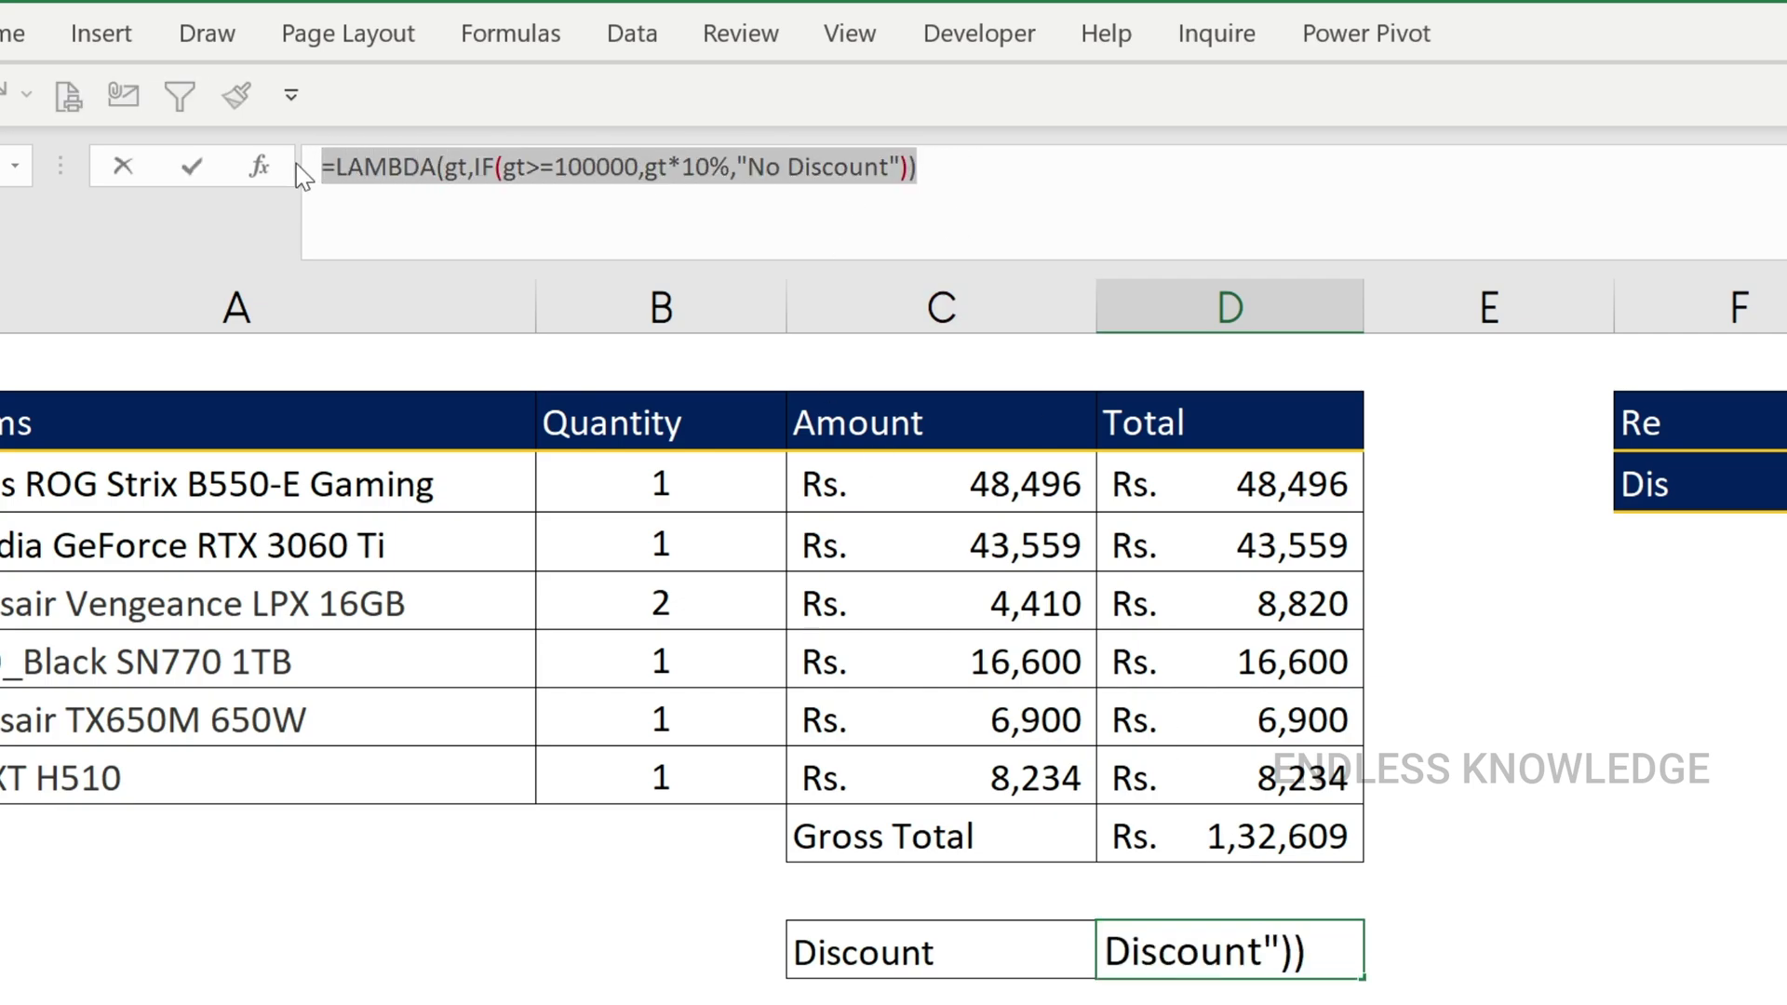
key("Escape")
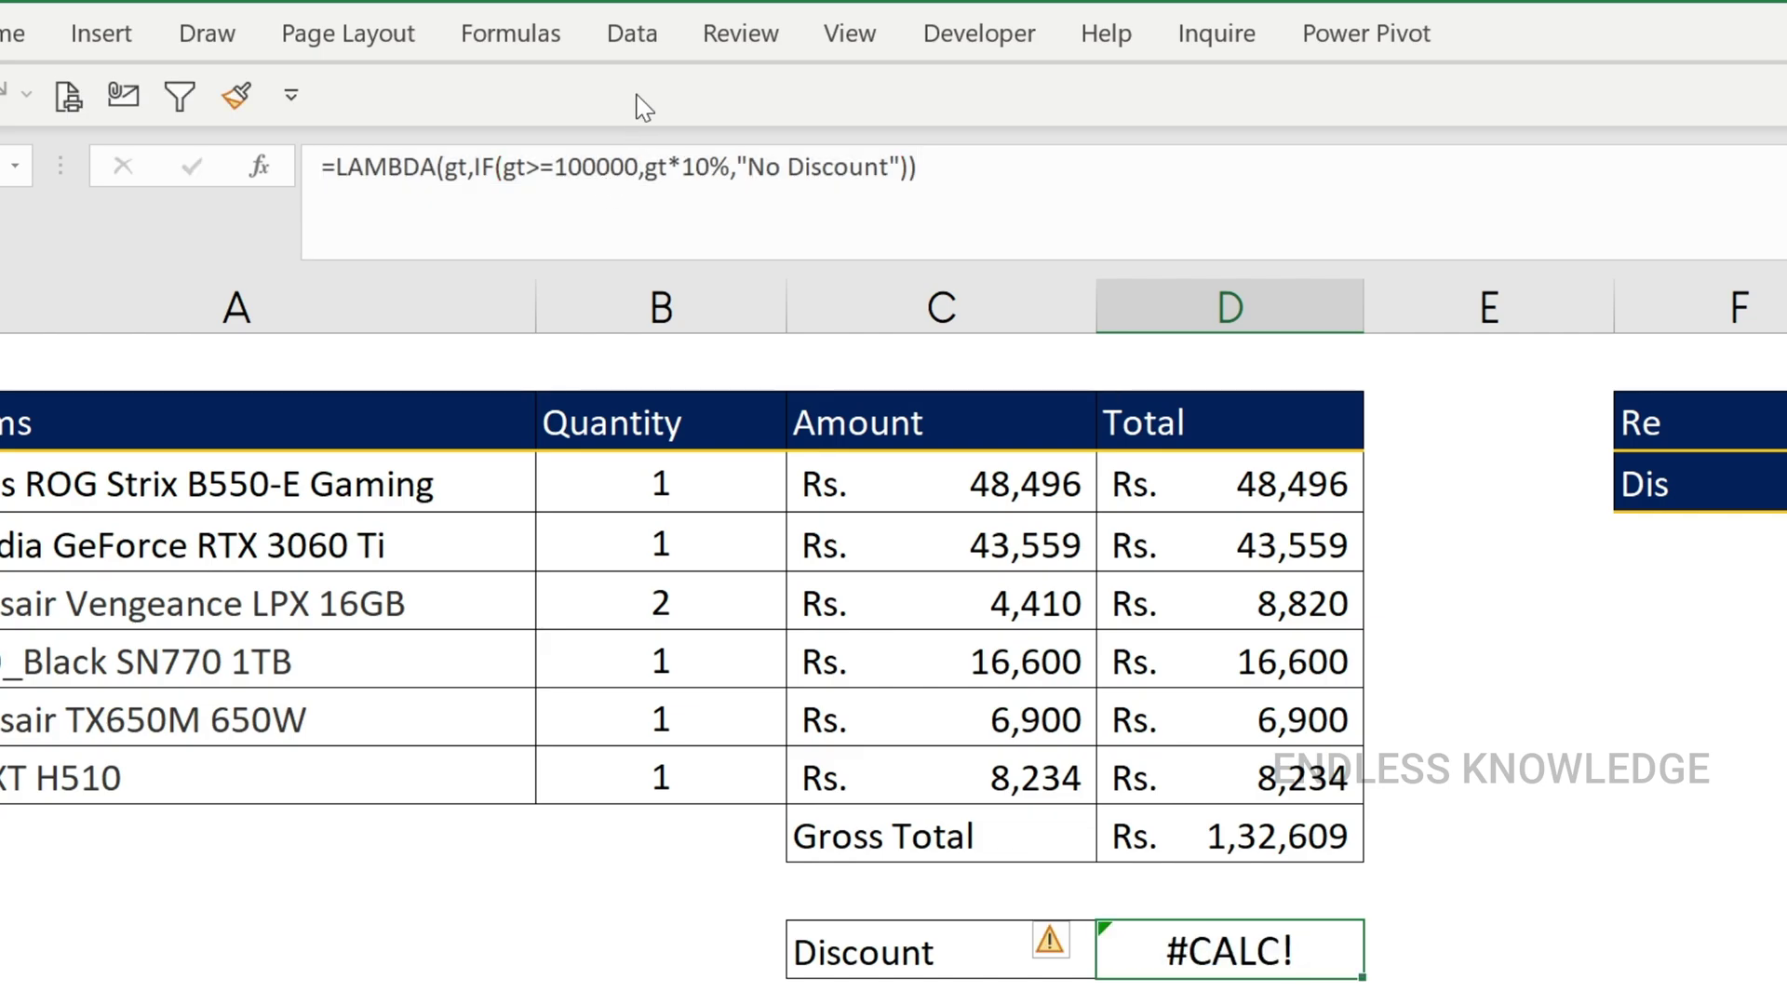
left_click(526, 37)
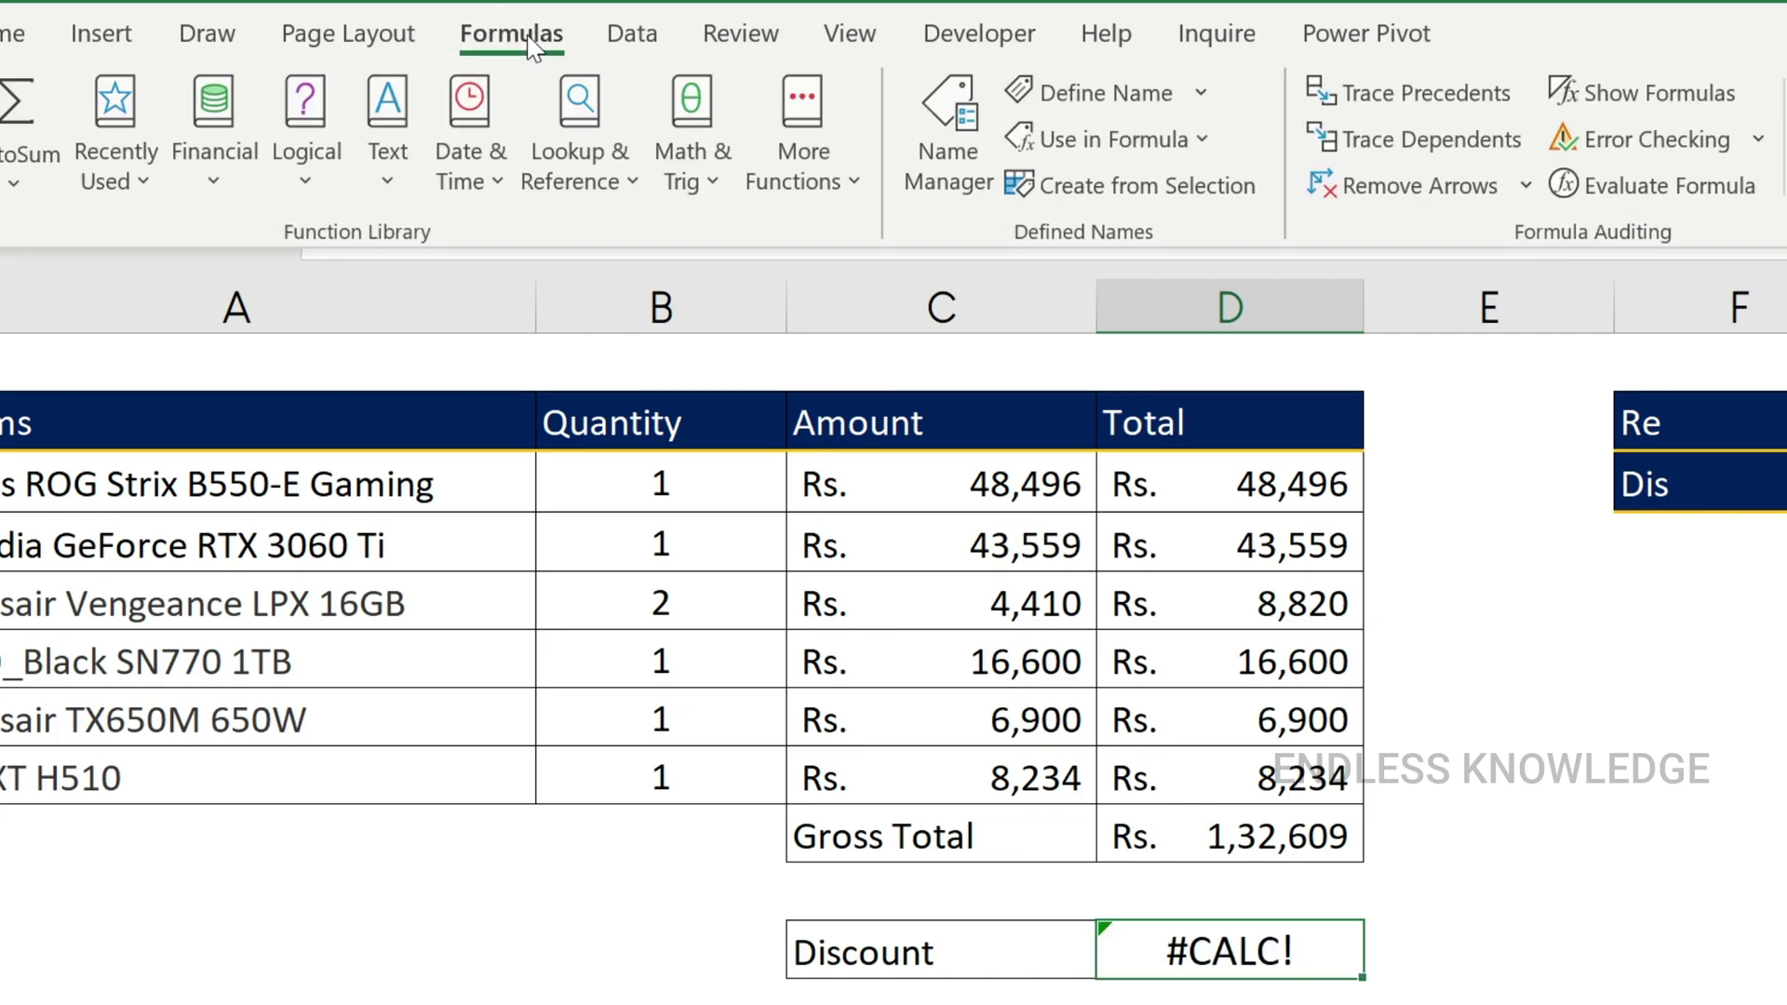
left_click(1131, 93)
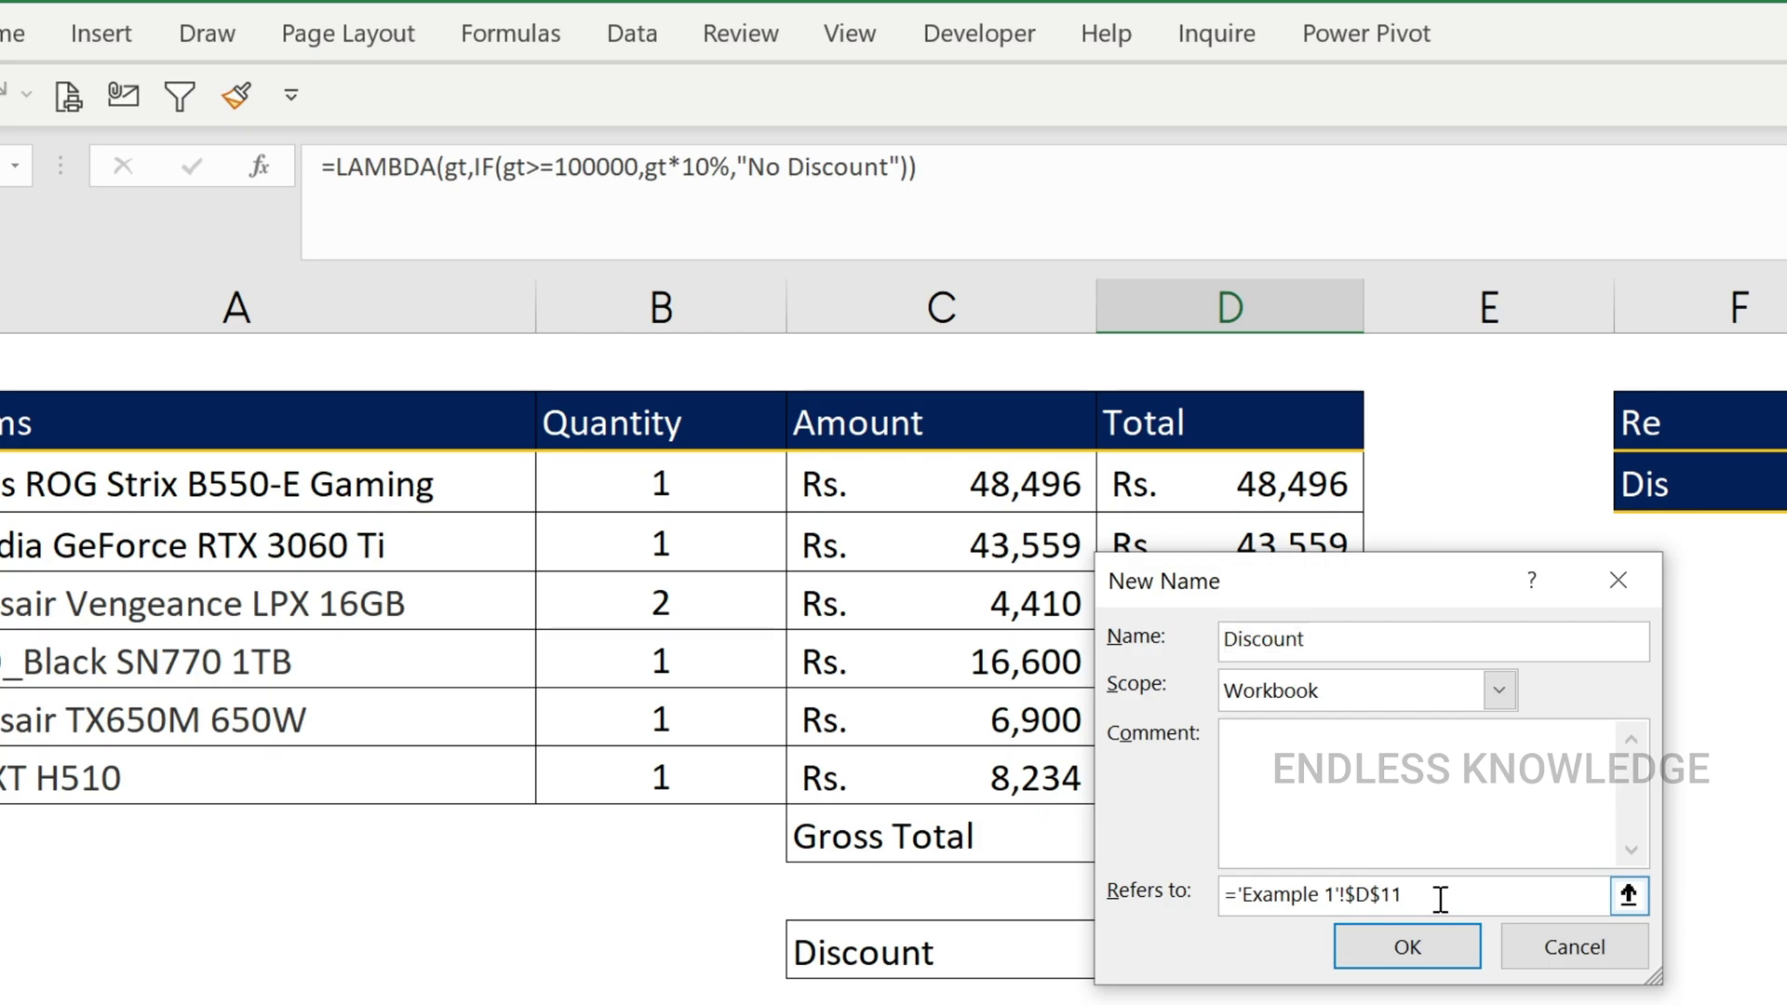
left_click_drag(1438, 901, 1197, 899)
key("ctrl+v")
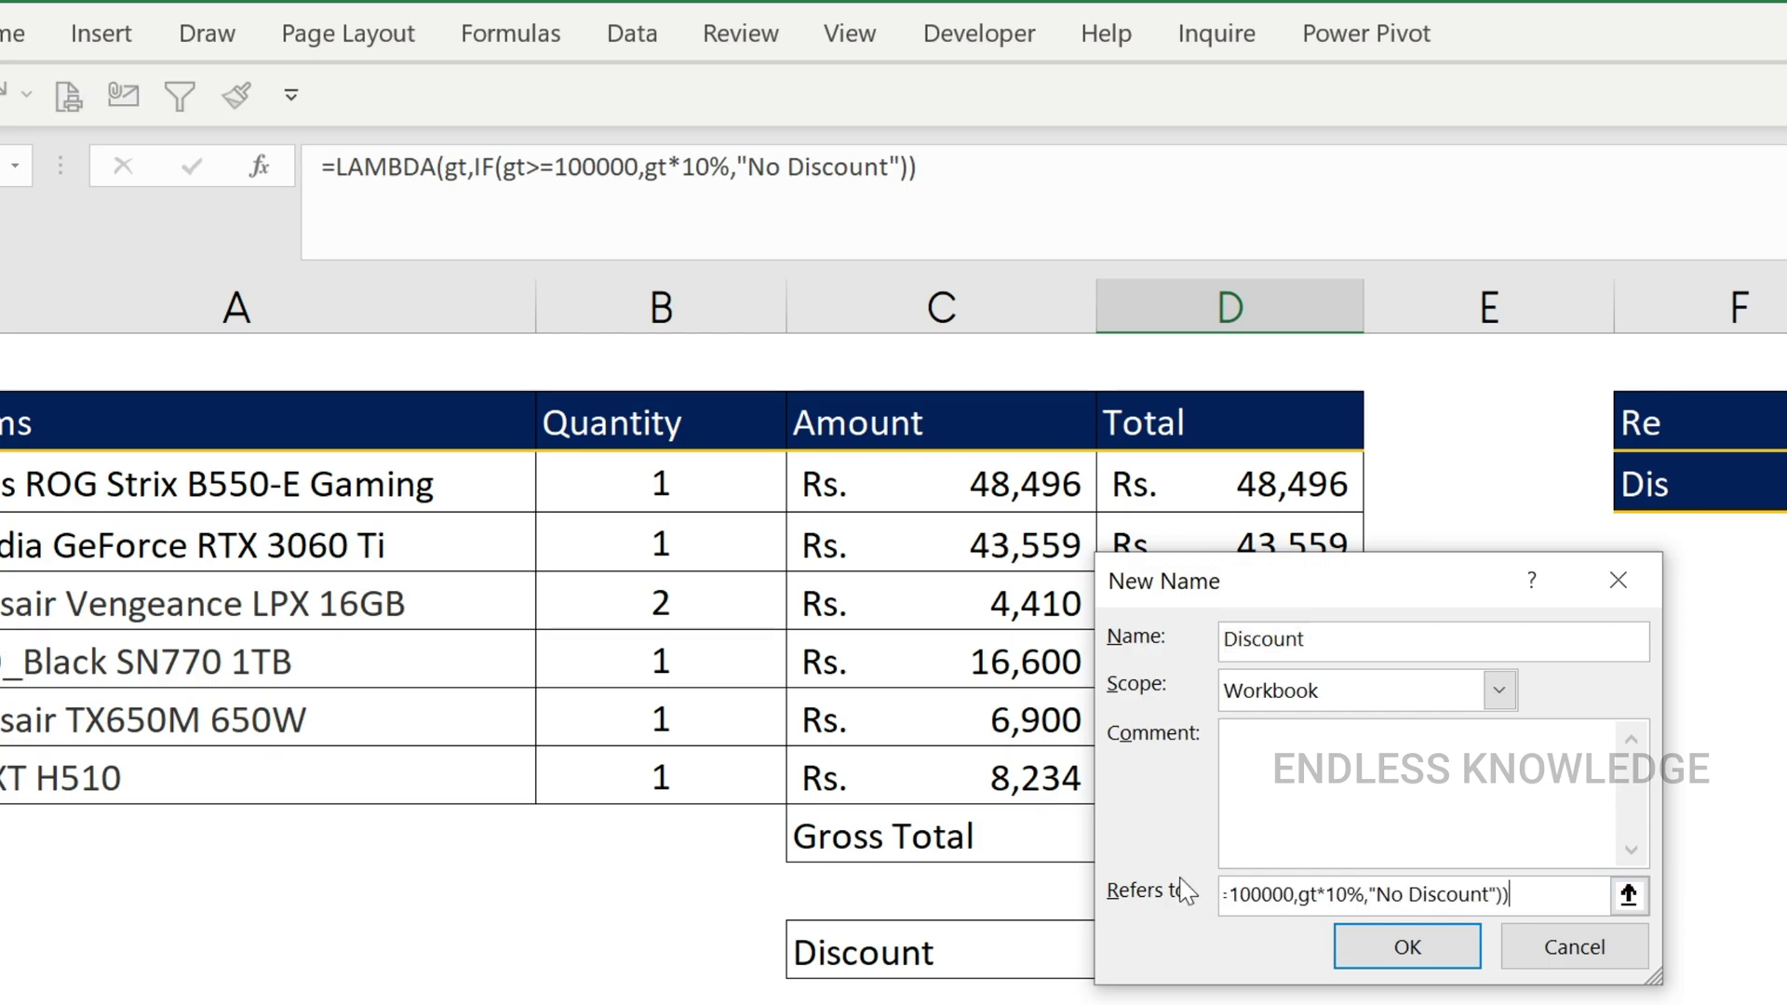
- Add the comment "gt = Gross Total" to the Discount name and save the definition
left_click(1325, 639)
left_click(1317, 789)
type("gt = Gross Total")
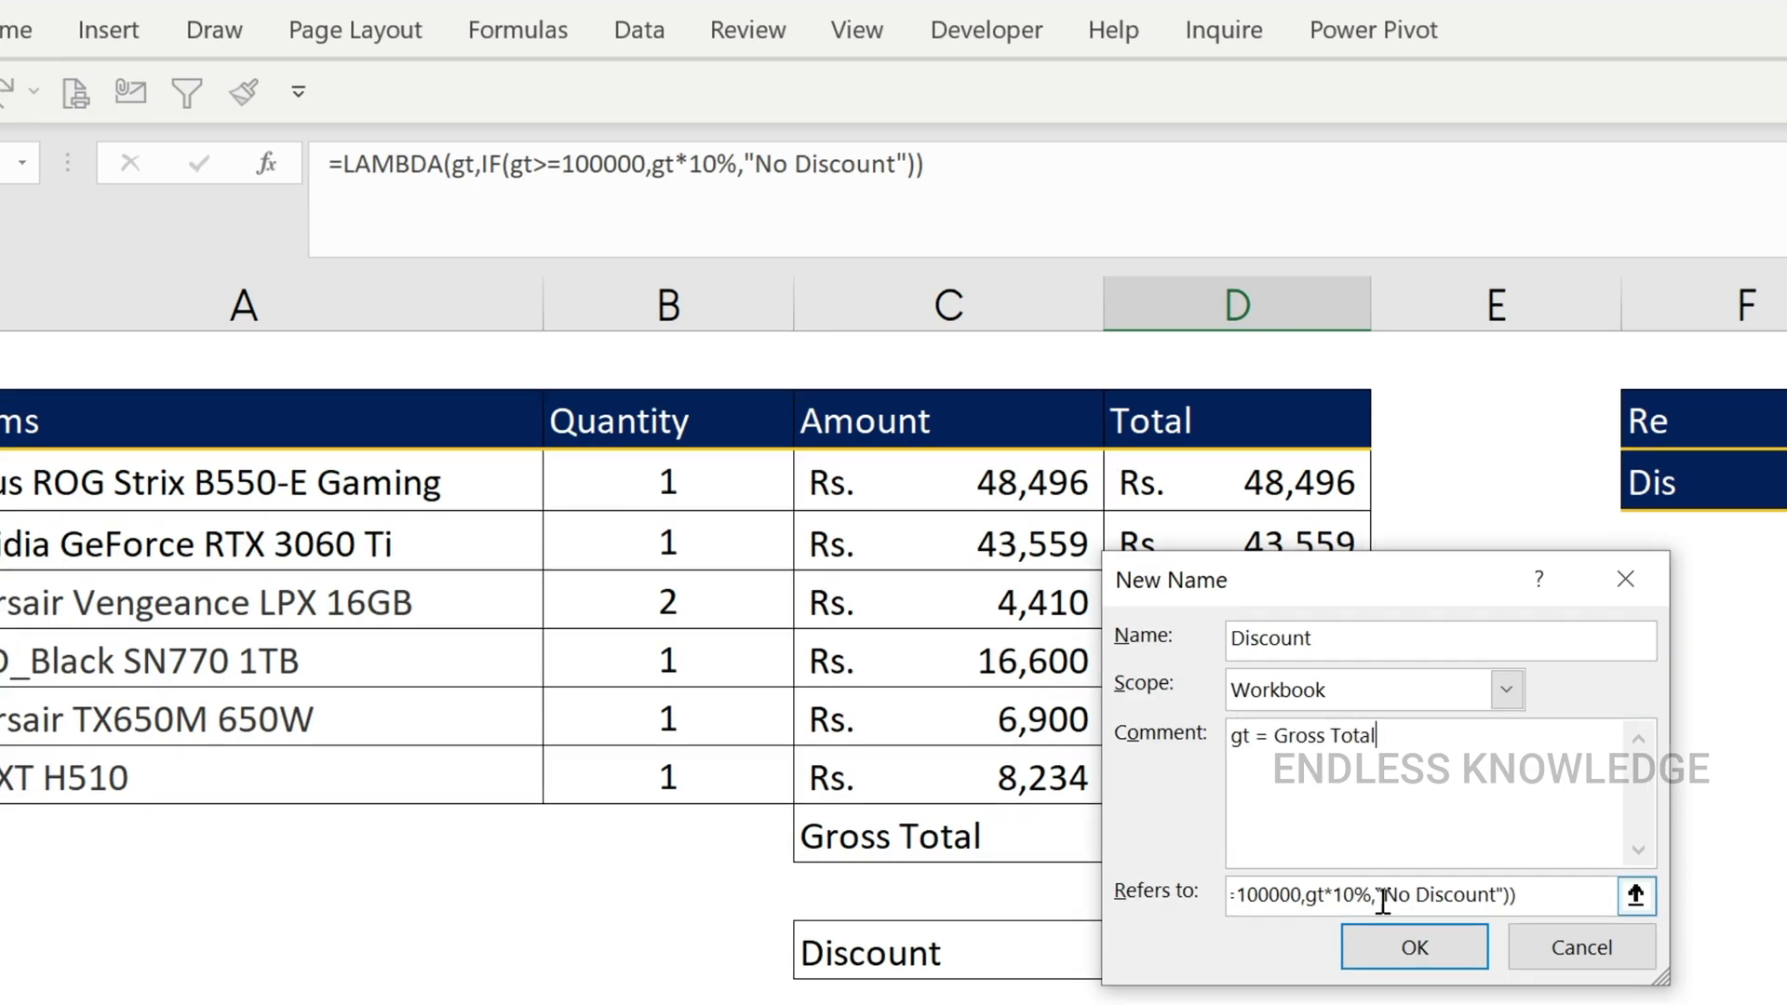
left_click(1408, 947)
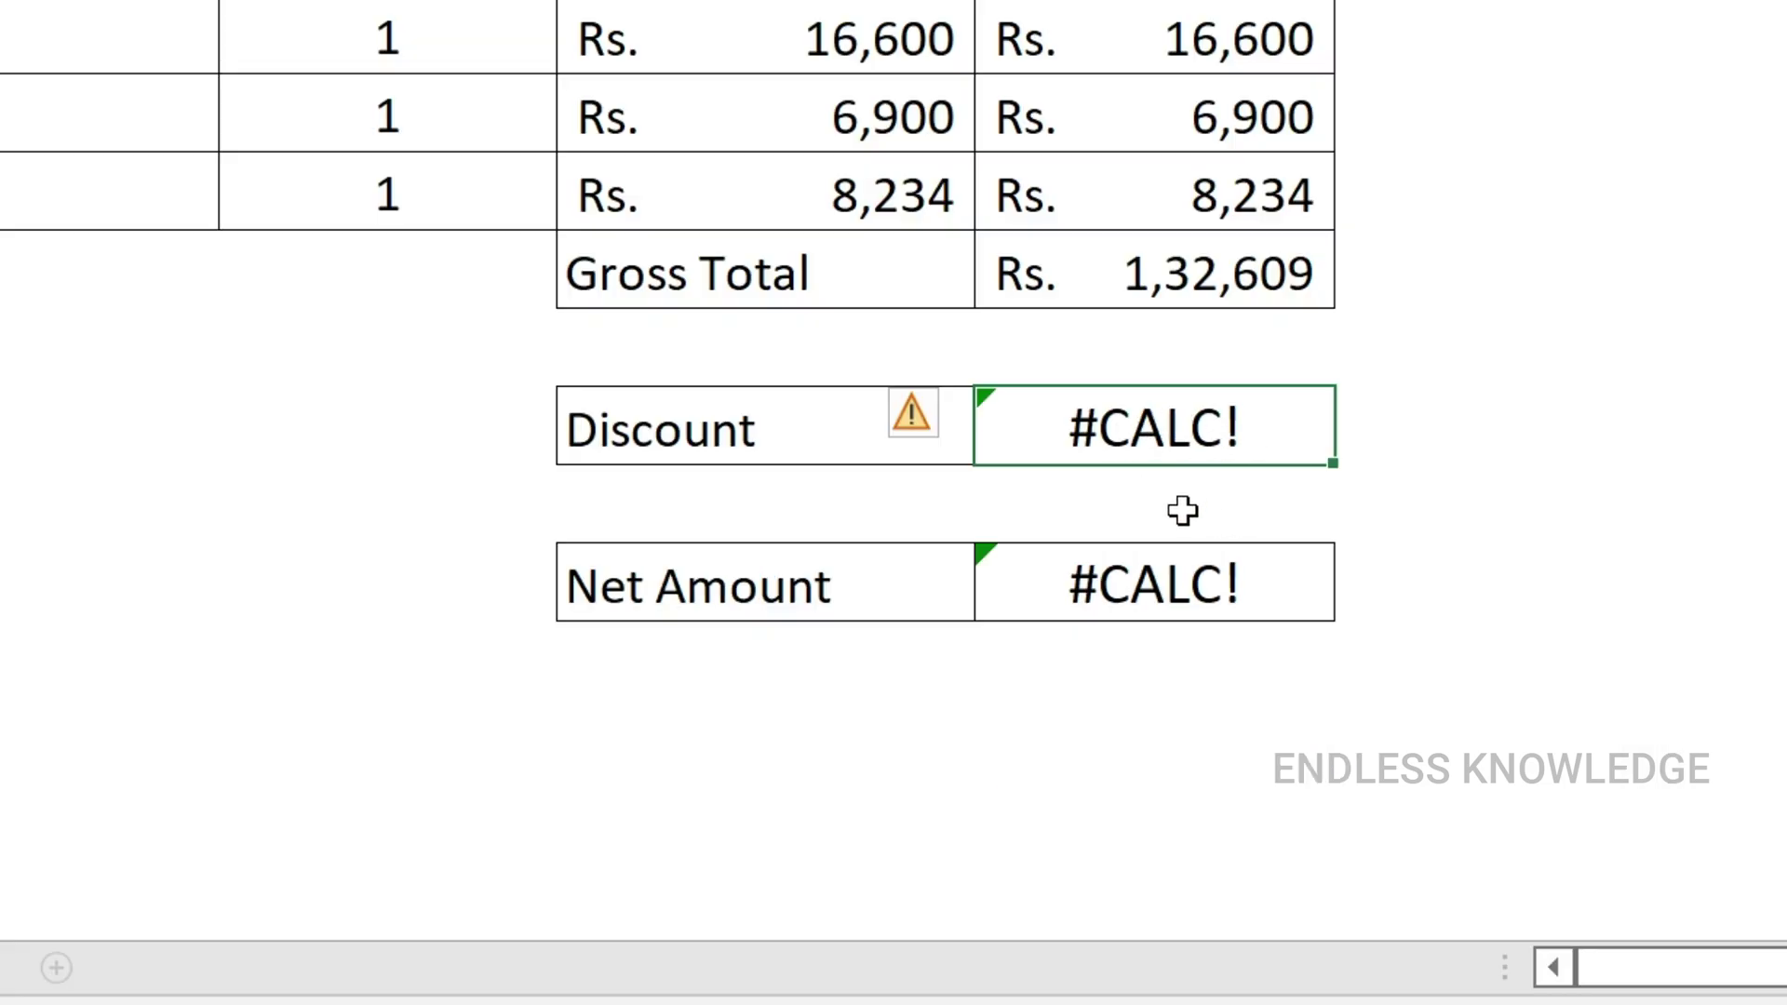
- Replace the formula in the Discount amount cell with =Discount(D9), applying the custom function to the gross total
key("F2")
key("Escape")
type("=dis")
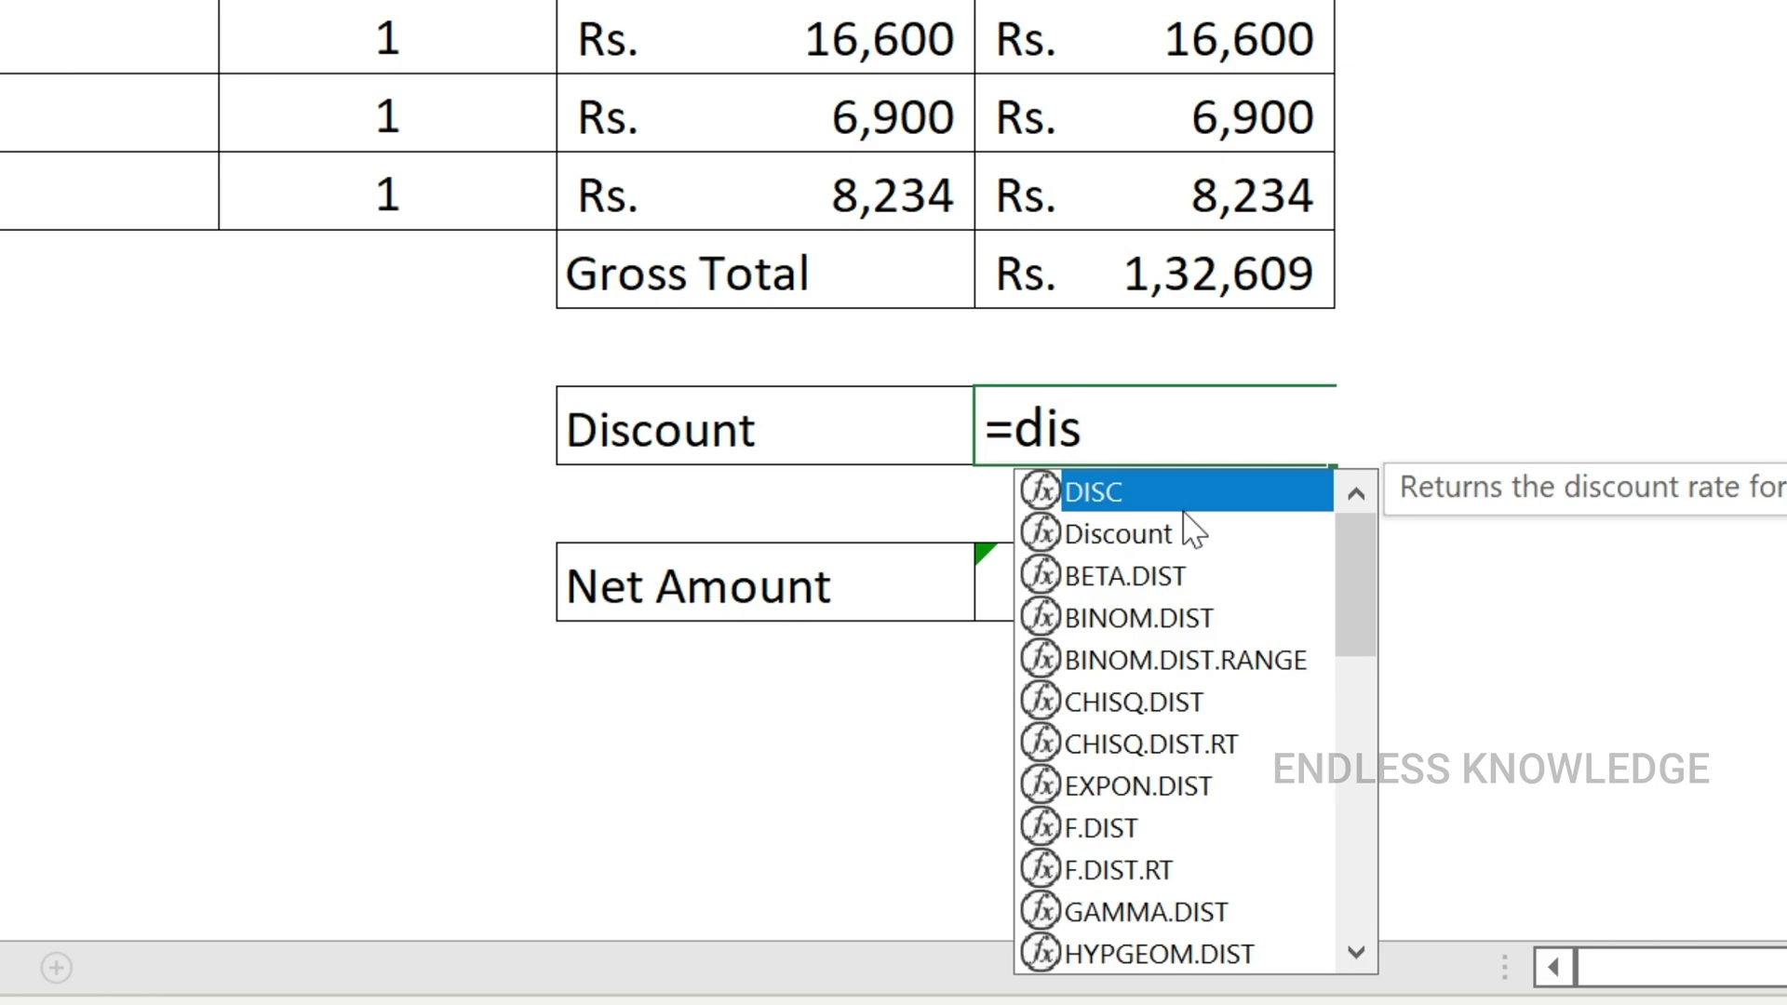
key("Down")
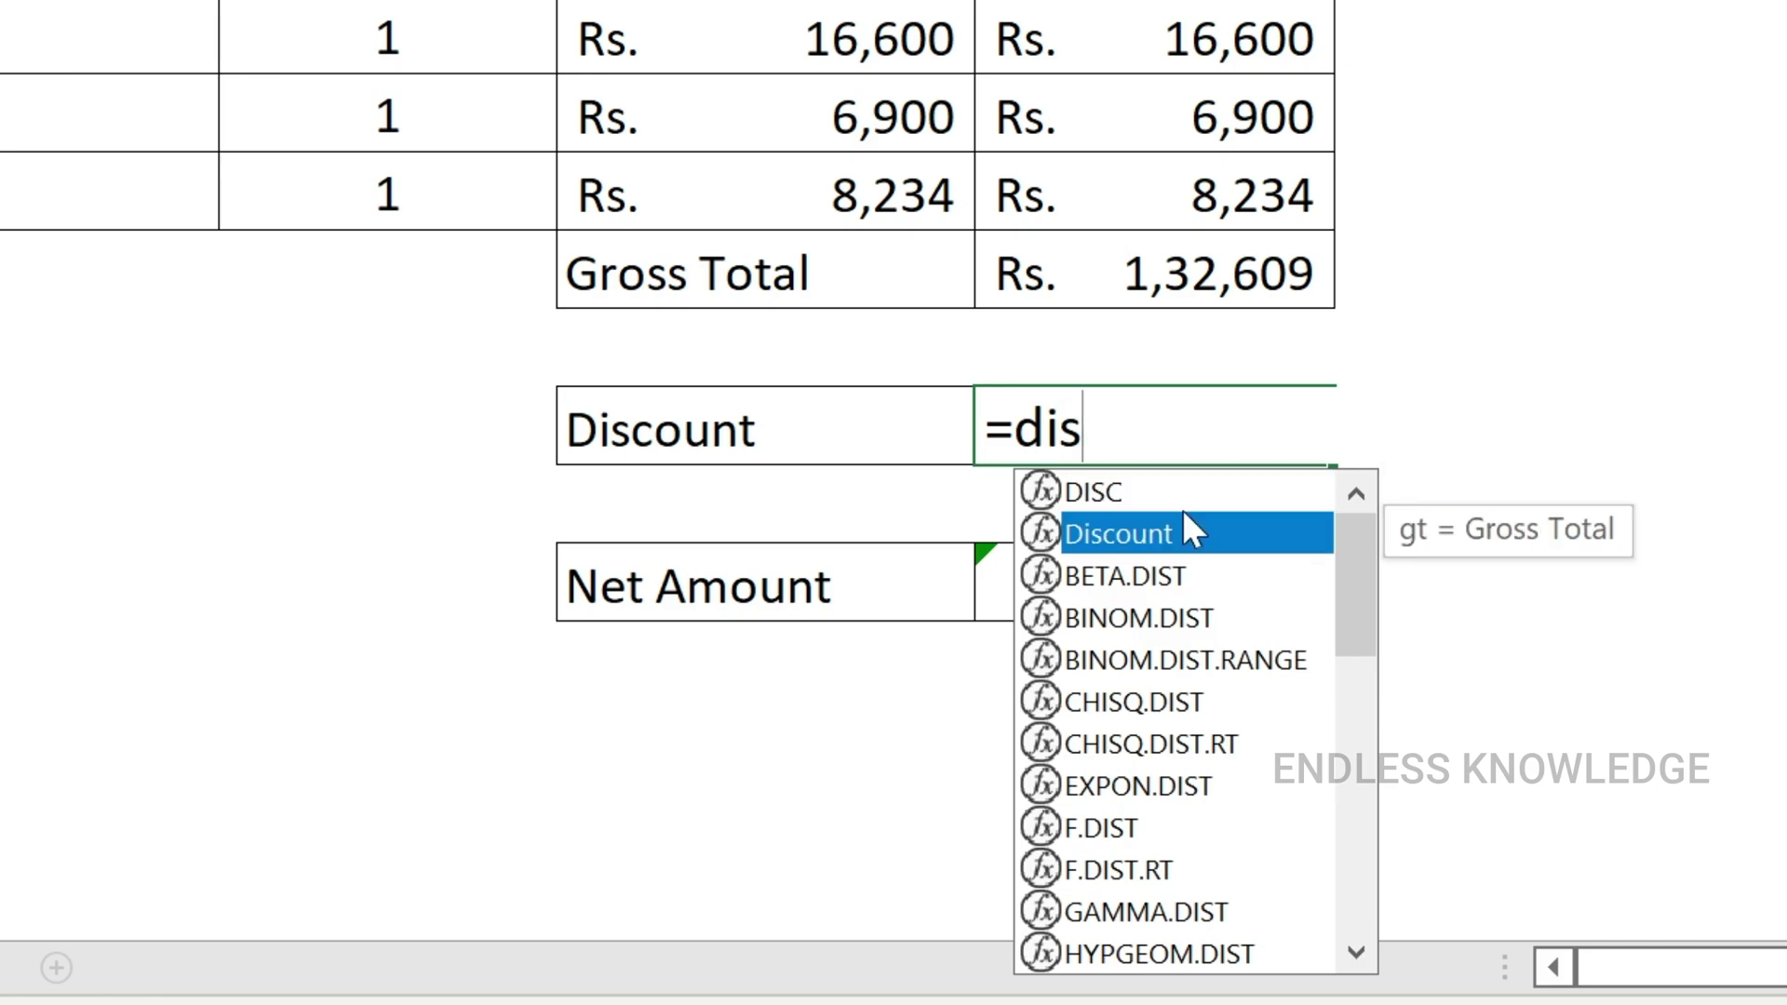
key("Tab")
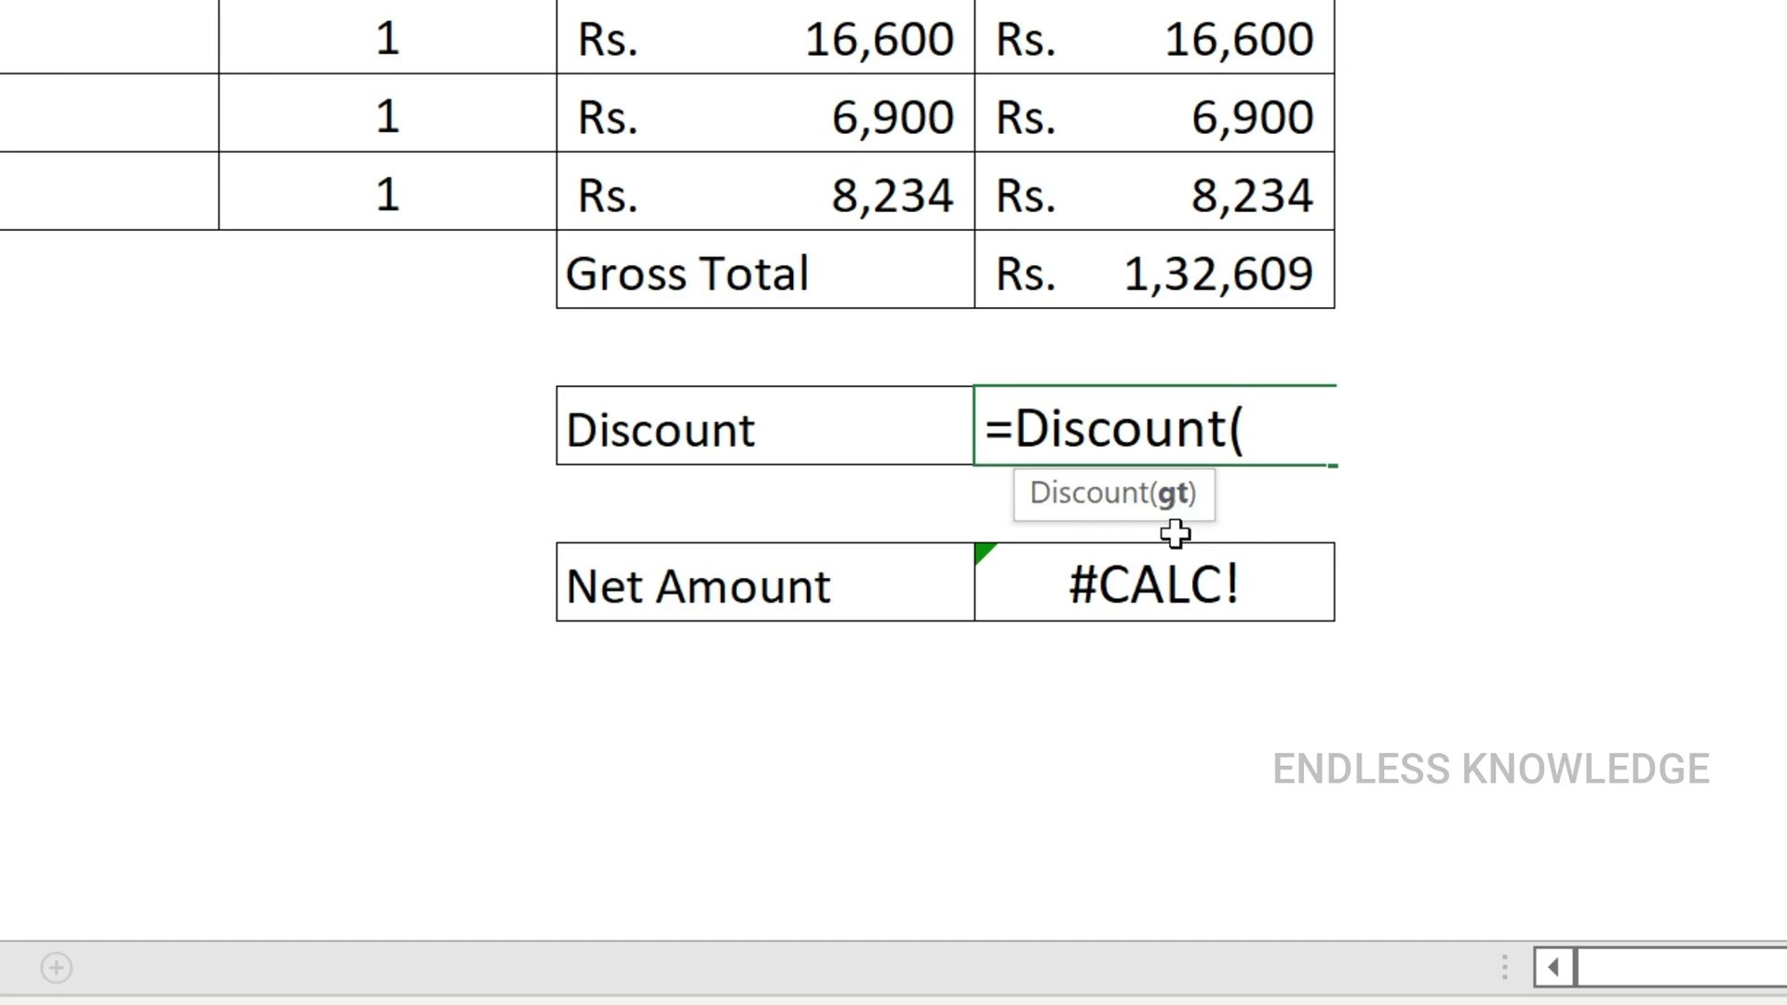
left_click(1184, 275)
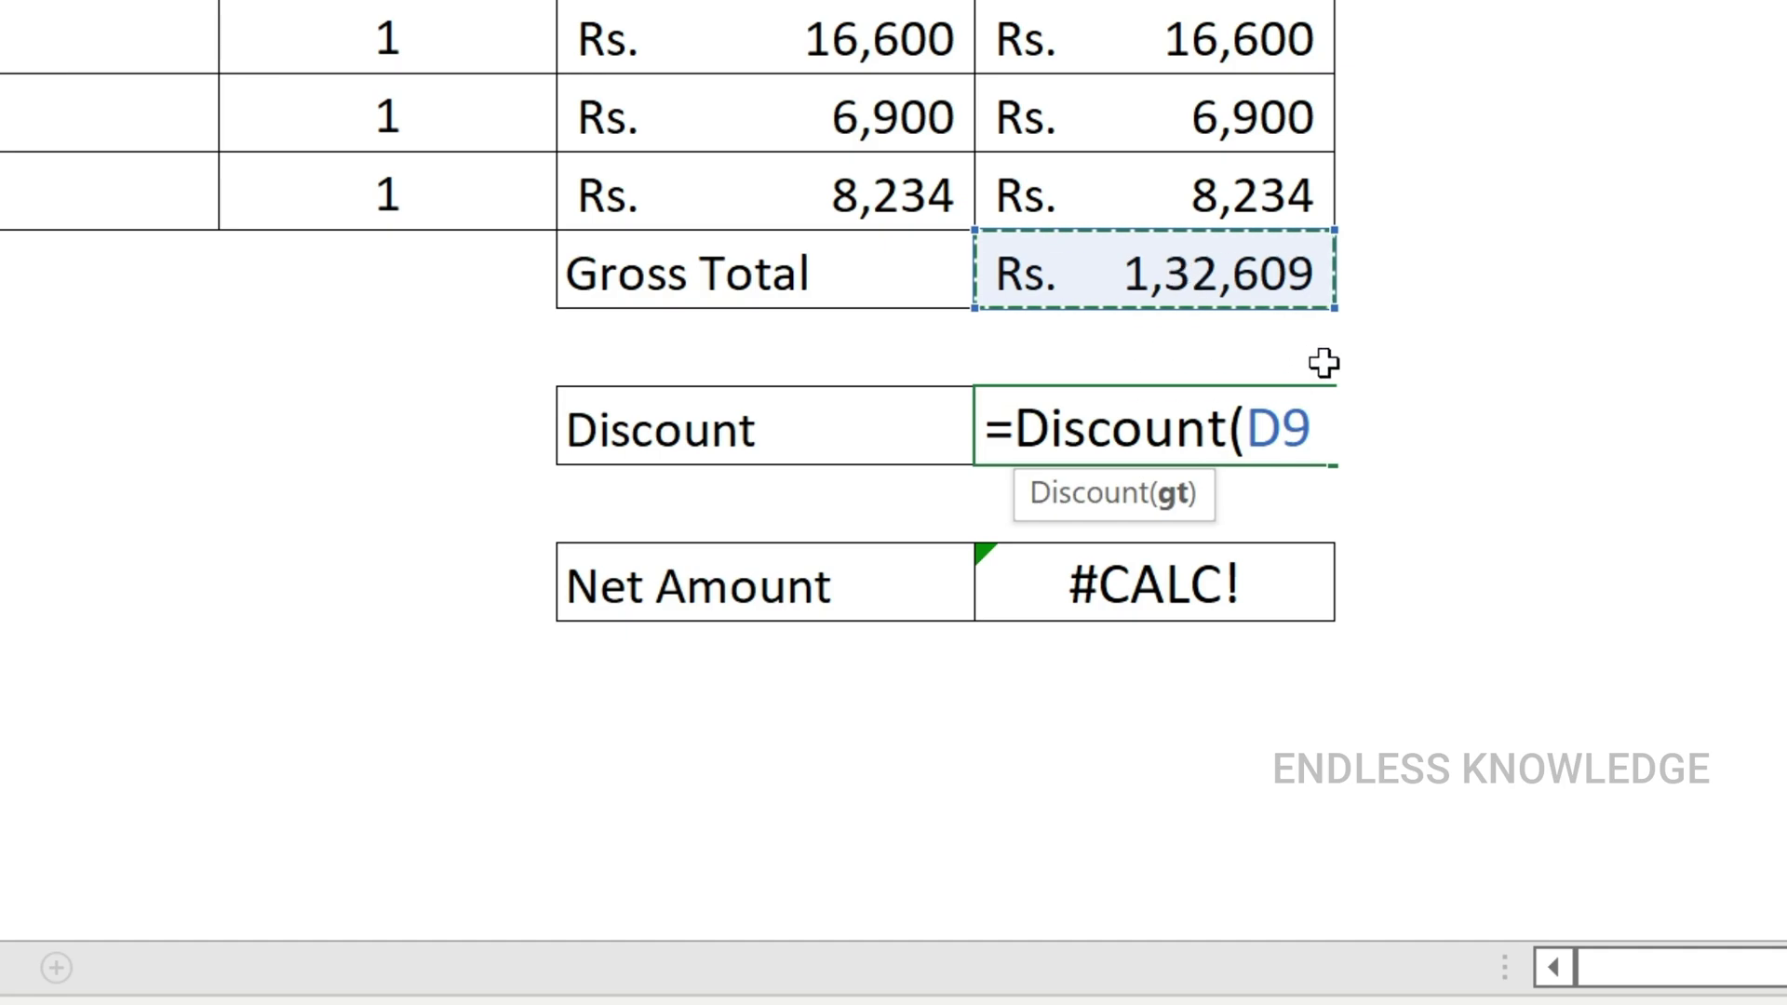
type(")")
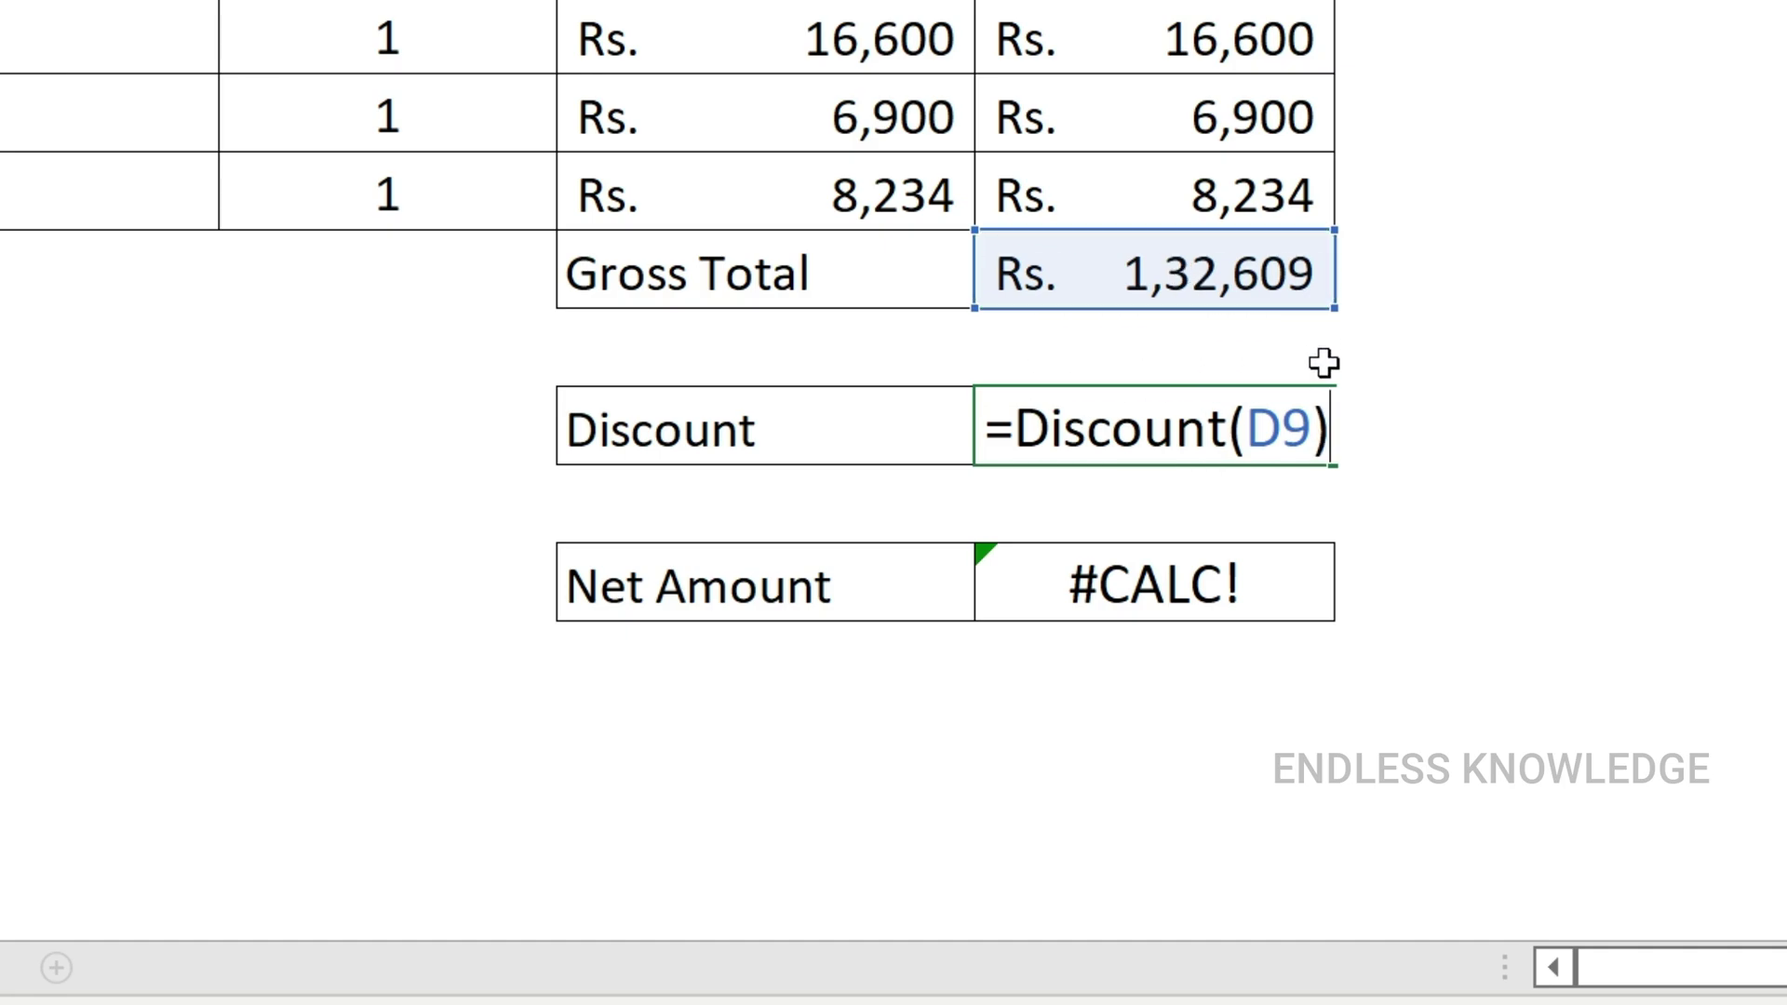
key("Return")
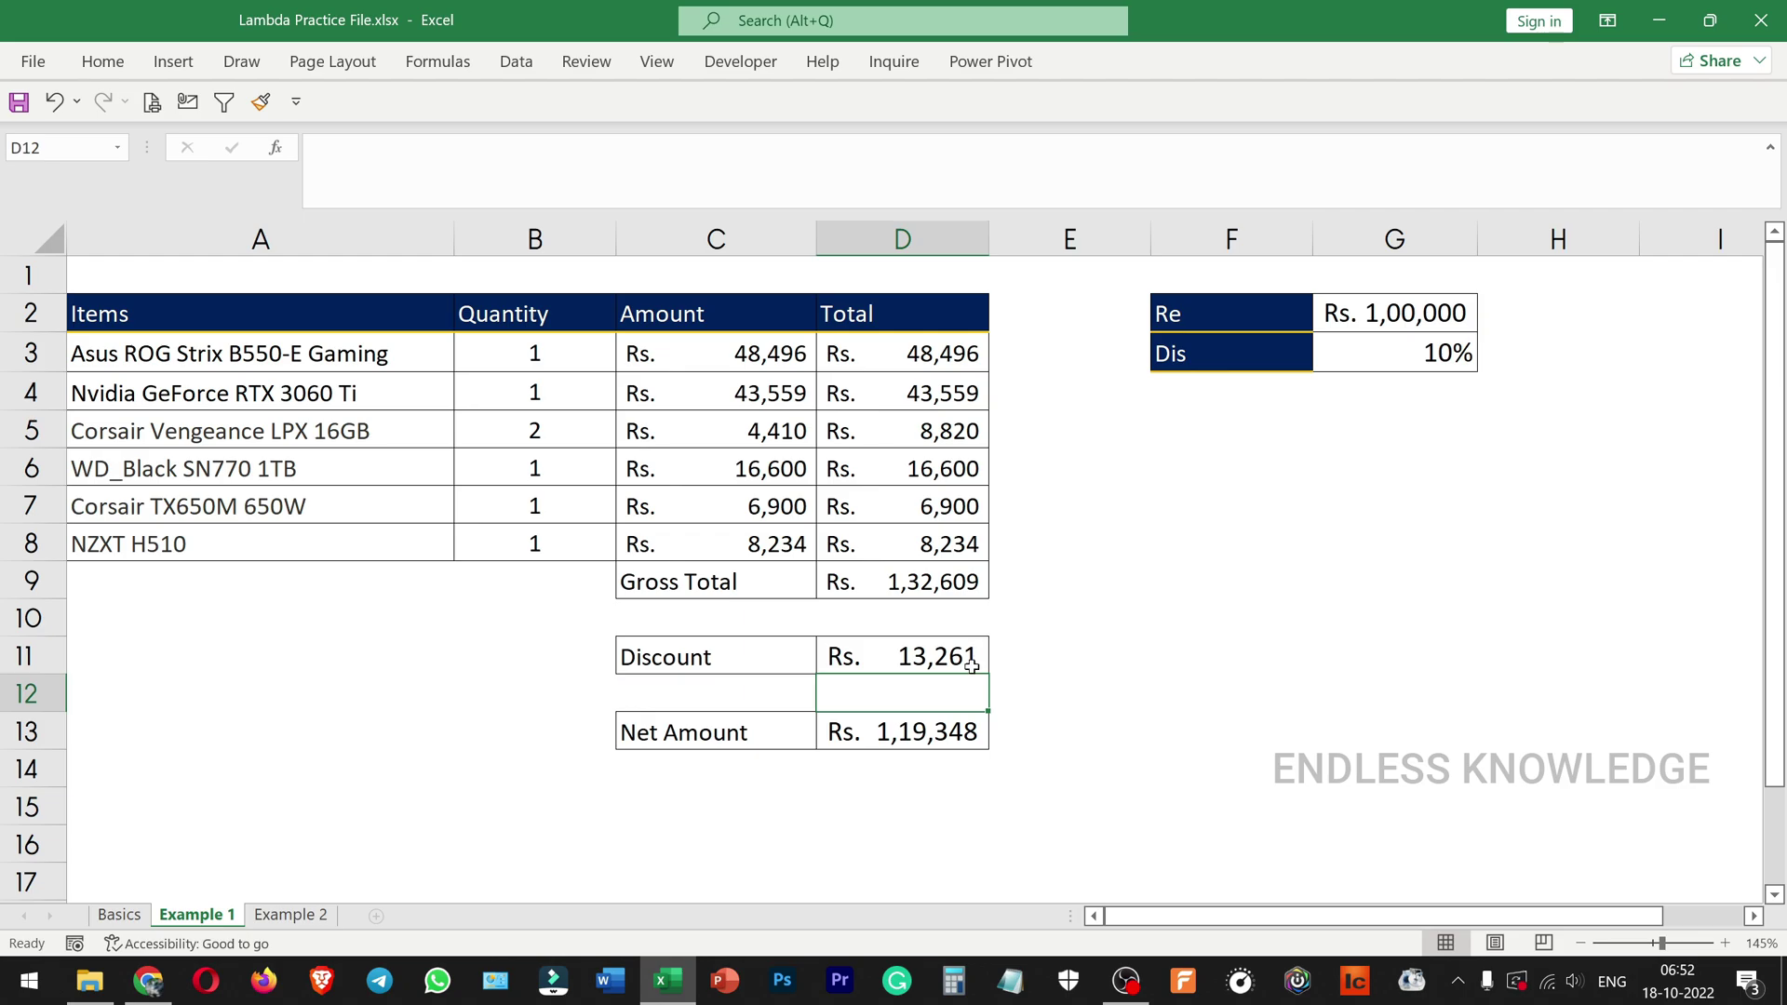
- Review the custom function formula in the Discount amount cell, and undo its entry to bring back the LAMBDA formula
left_click(971, 662)
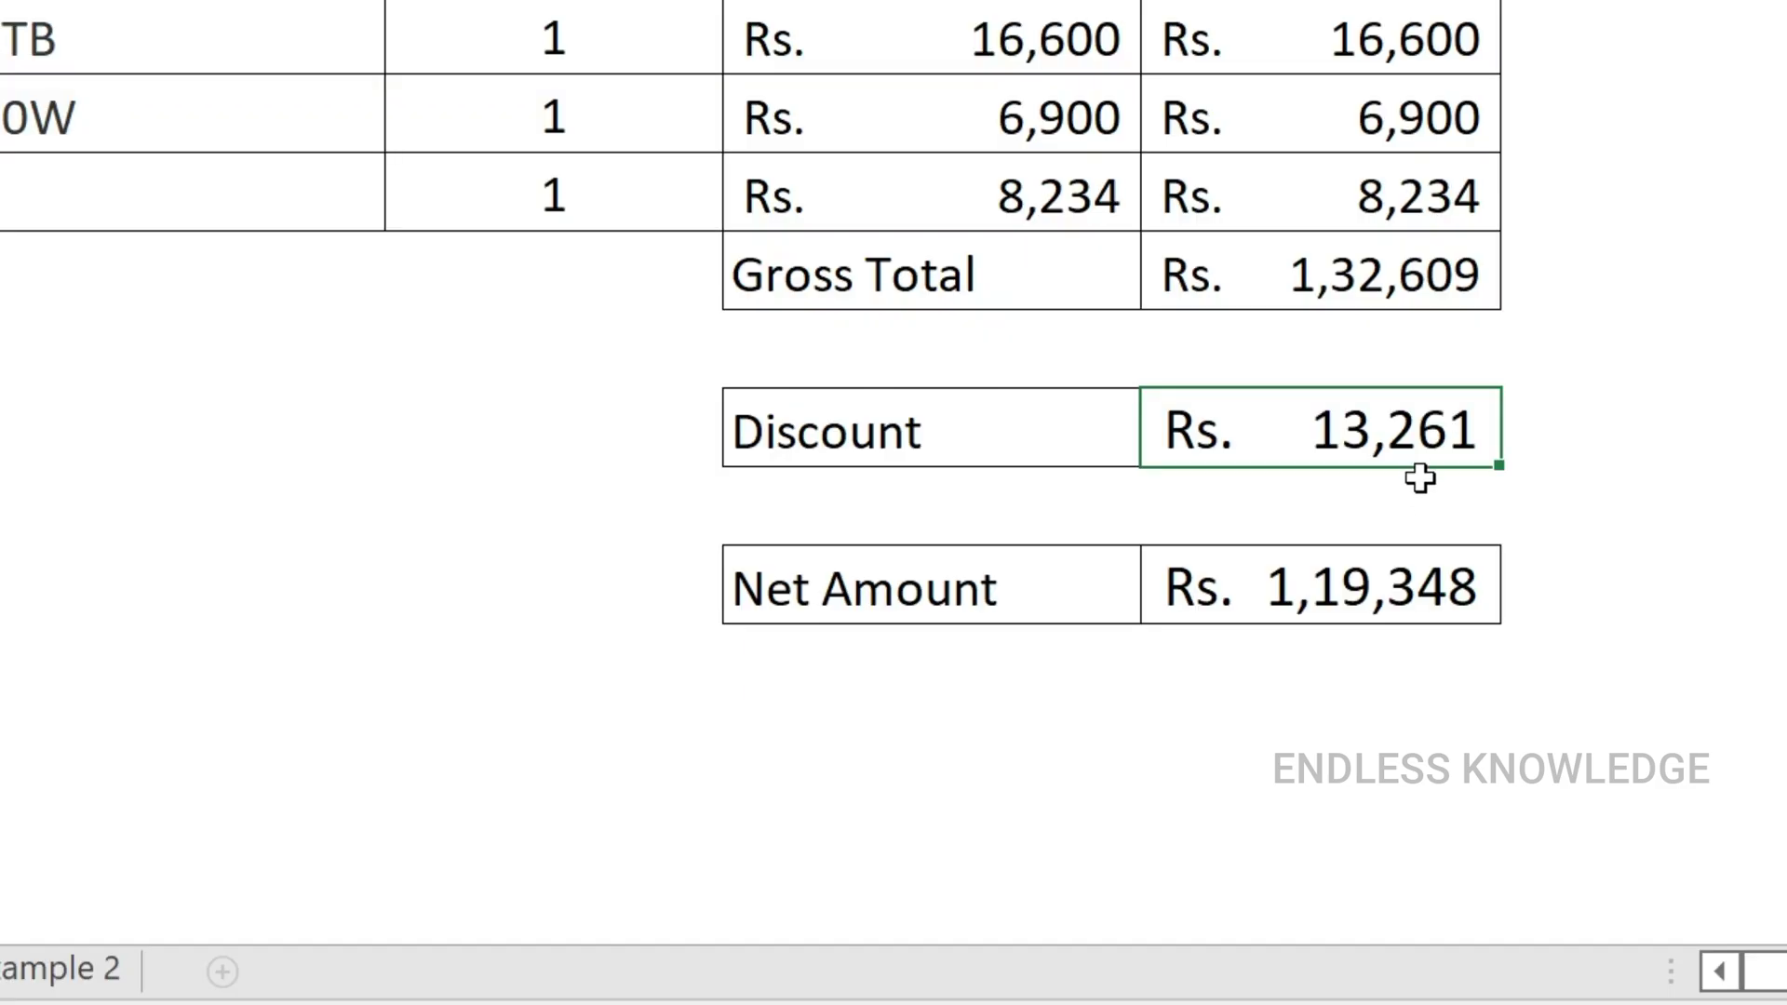
double_click(949, 661)
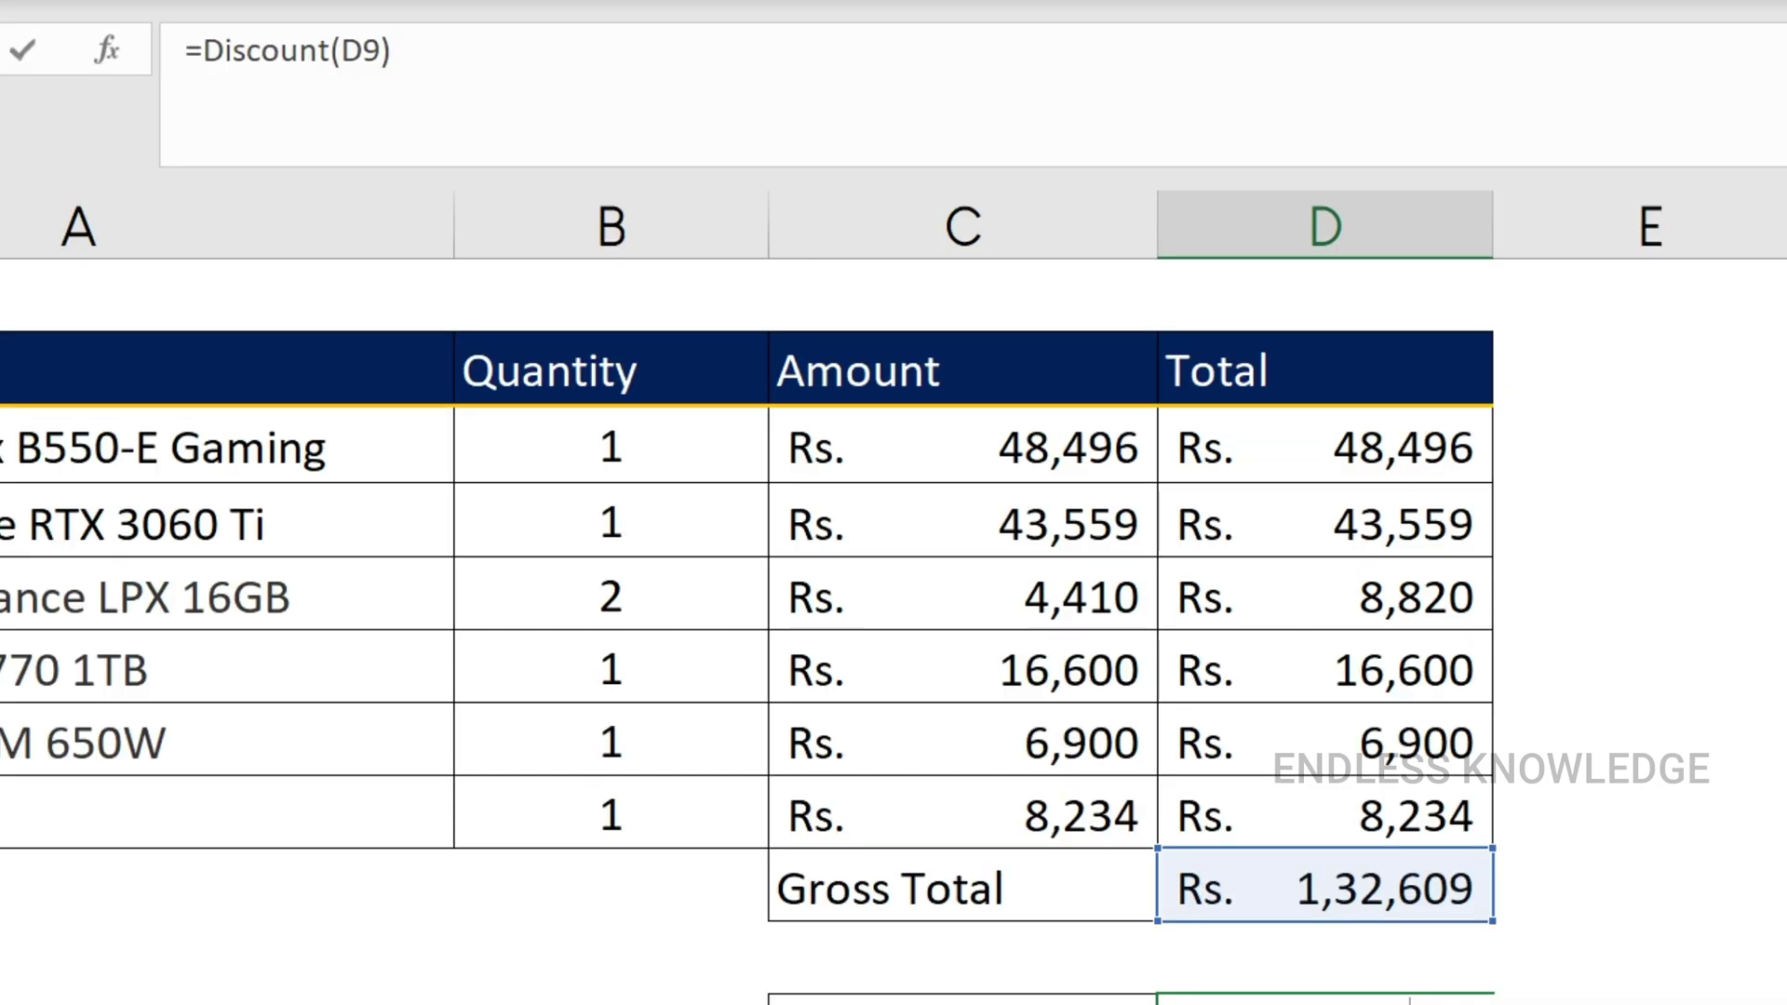
key("ctrl+Return")
key("ctrl+z")
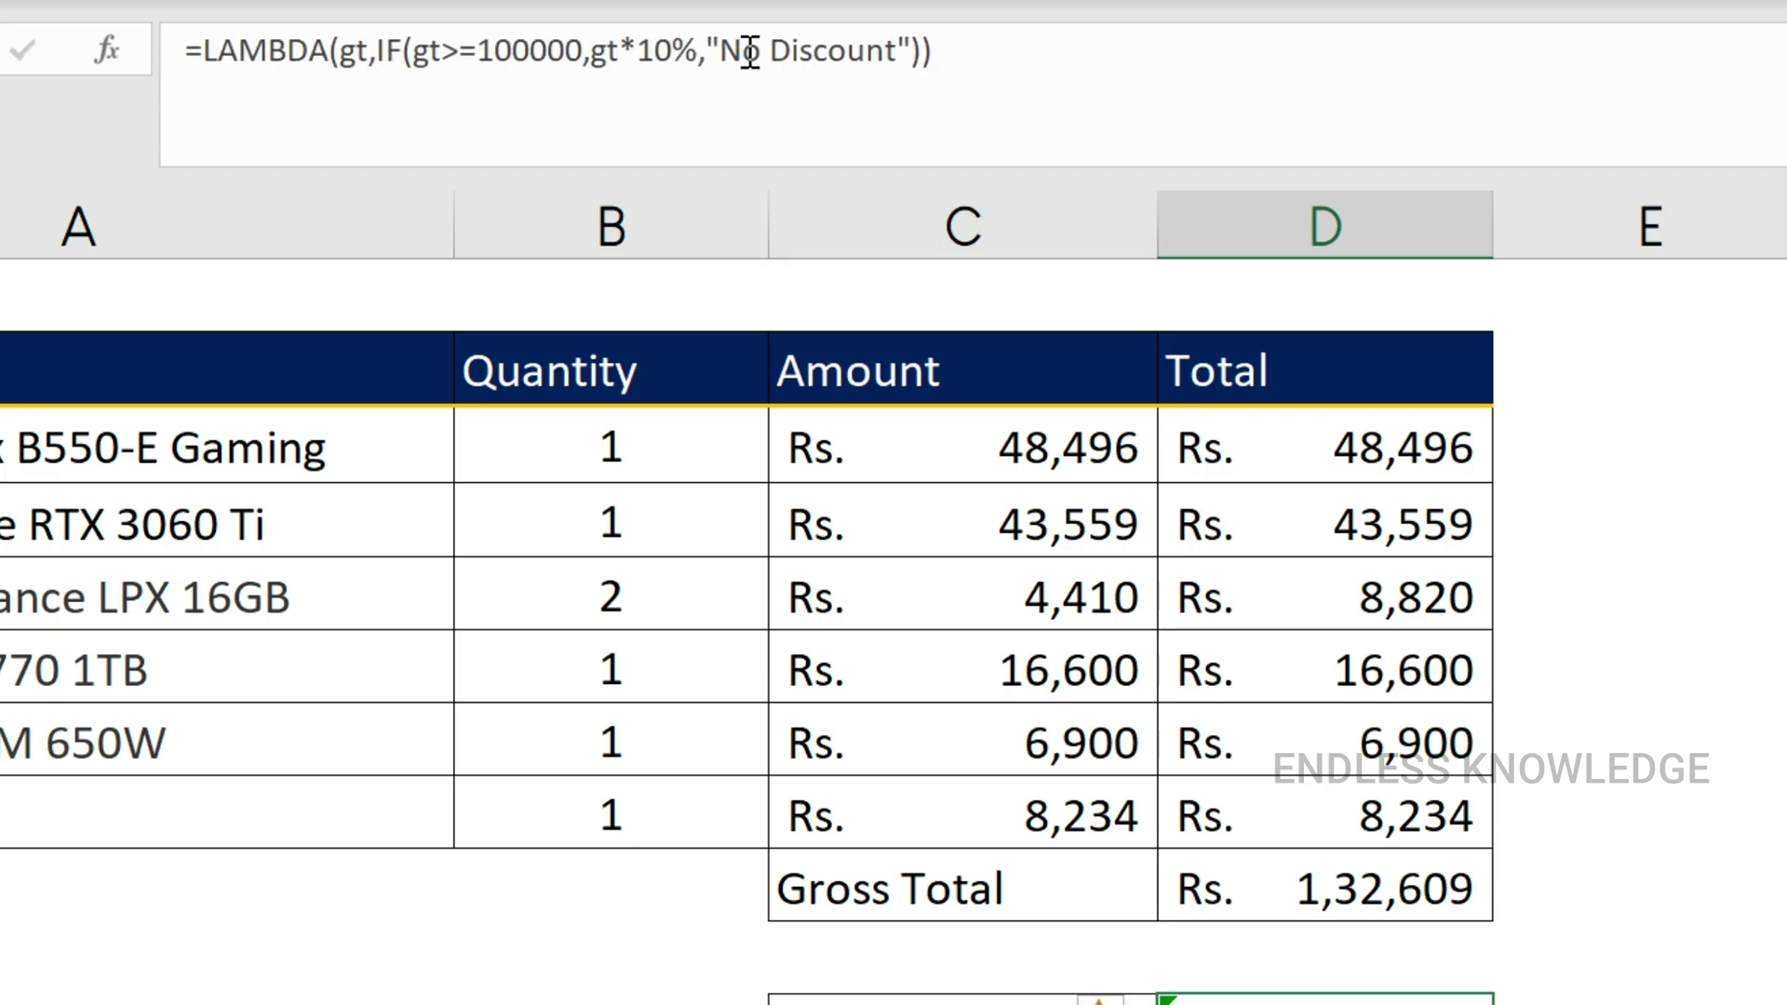
- Insert re as a second parameter after gt in the Discount cell's LAMBDA formula
left_click(919, 49)
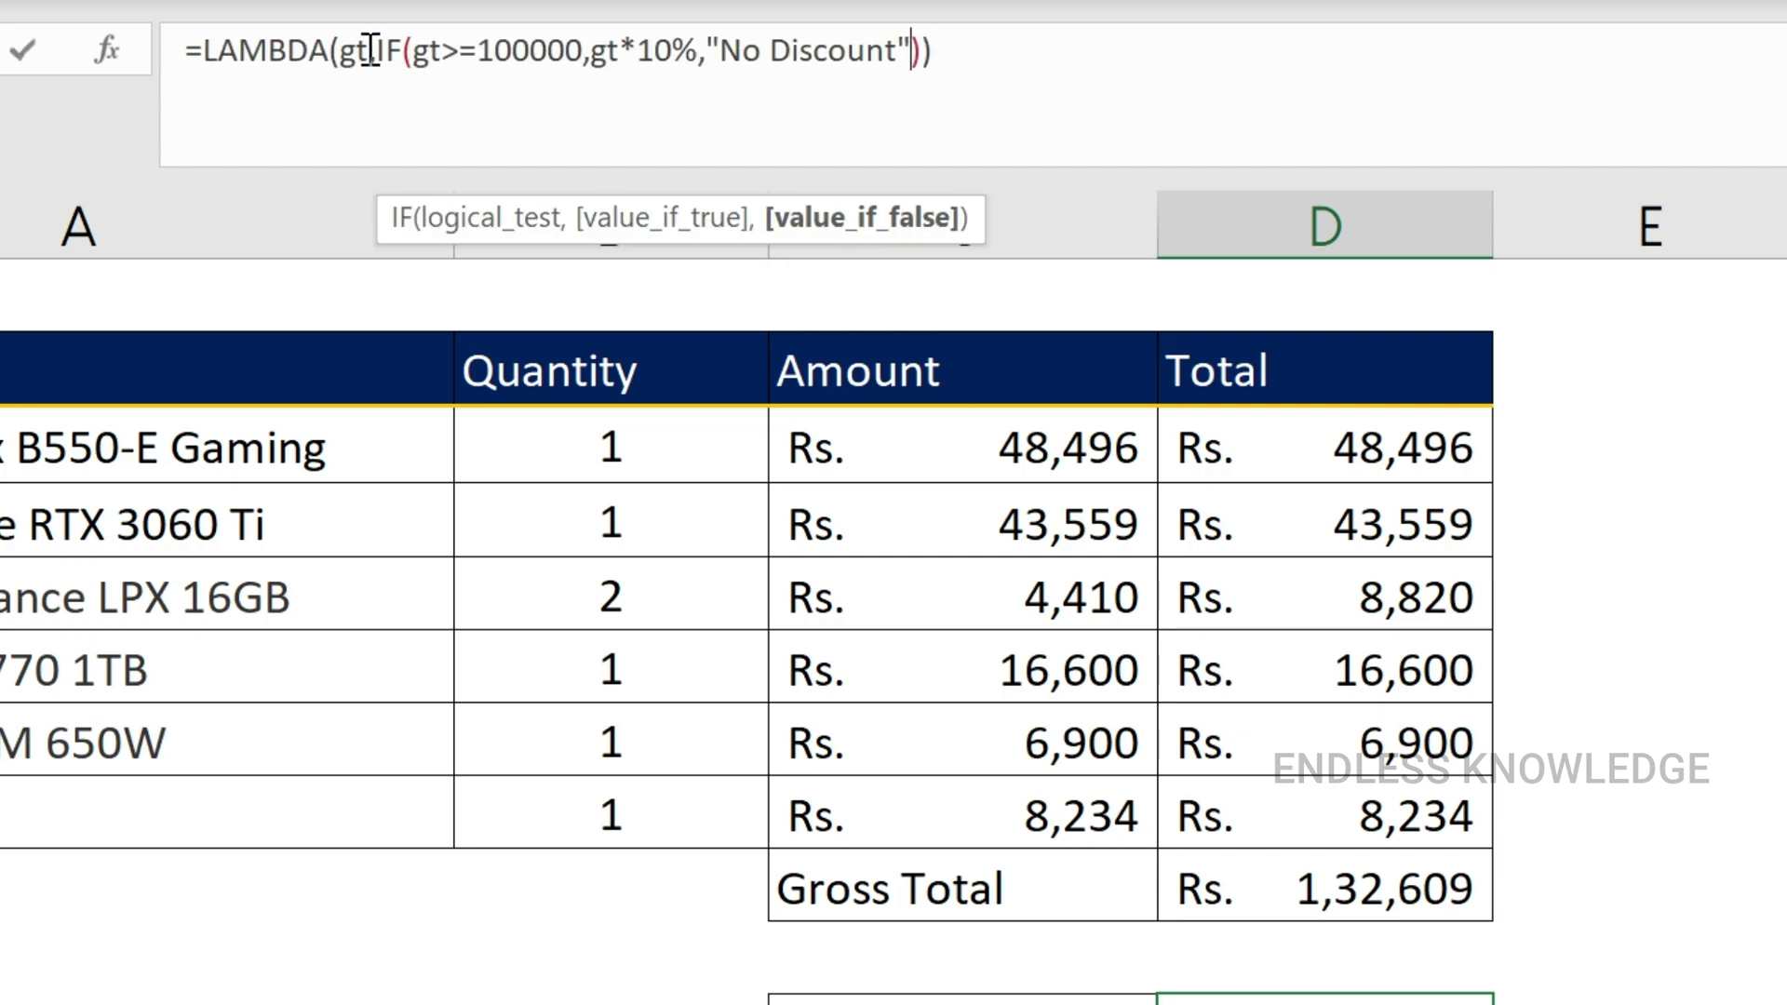
left_click(369, 49)
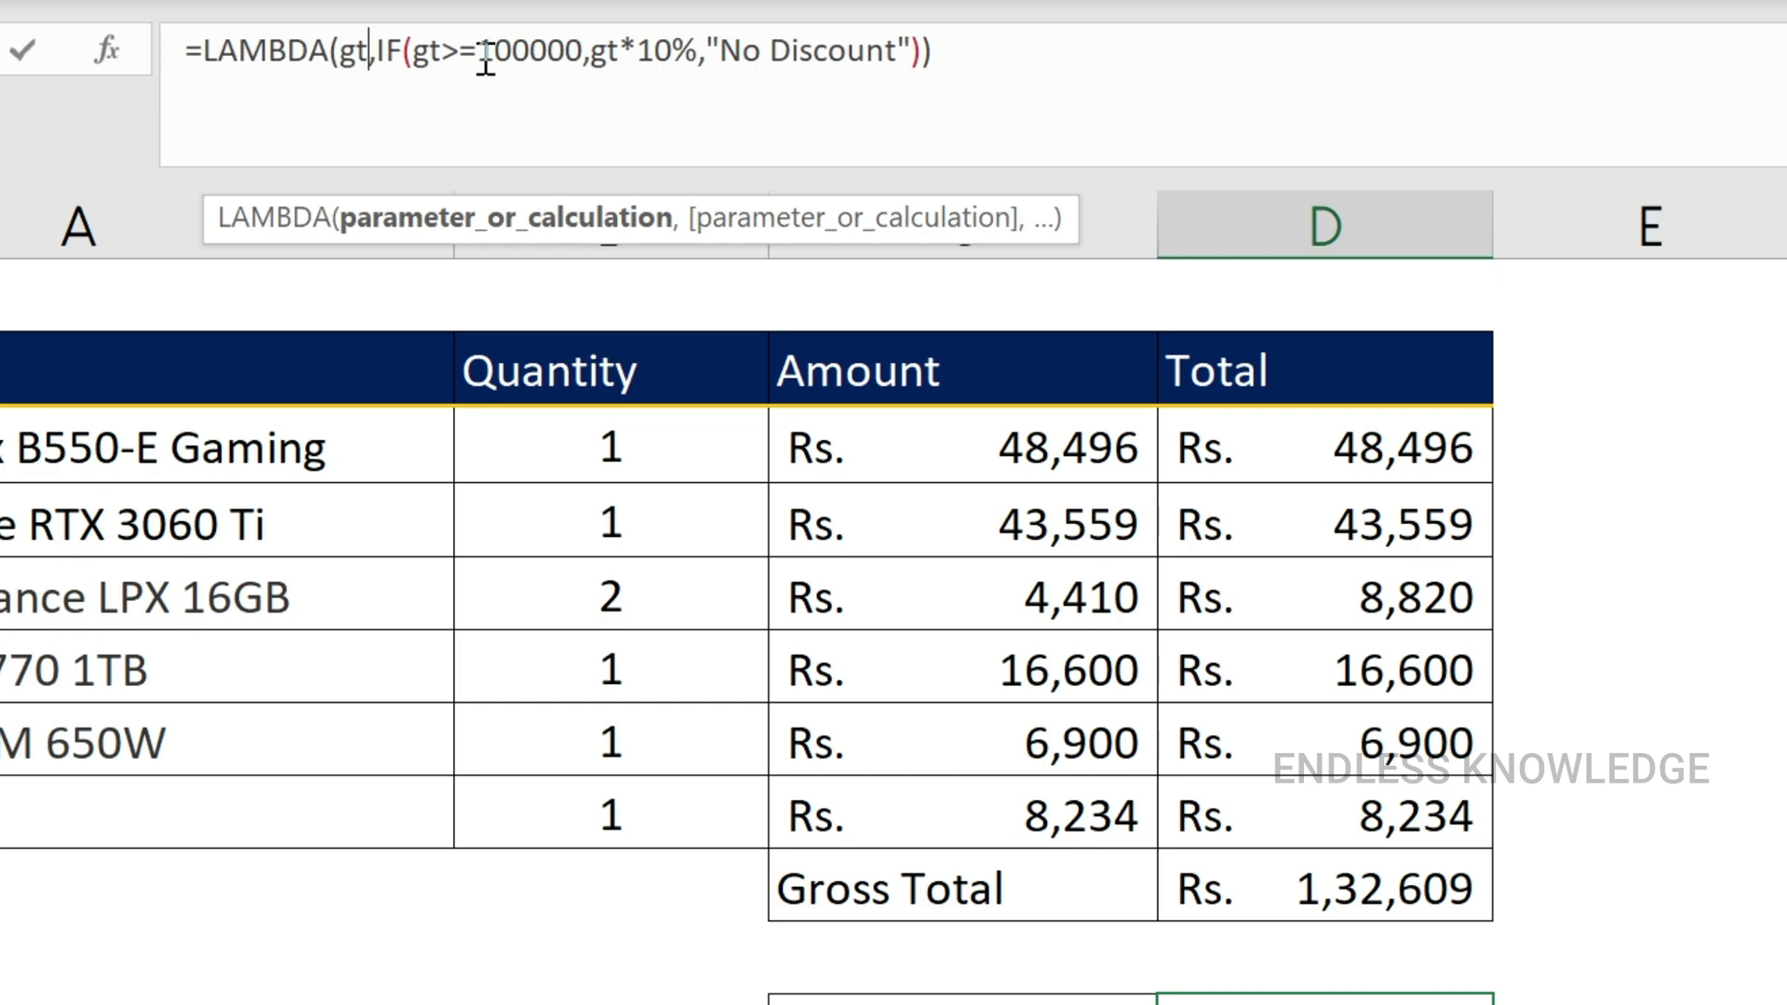
left_click_drag(479, 61, 582, 65)
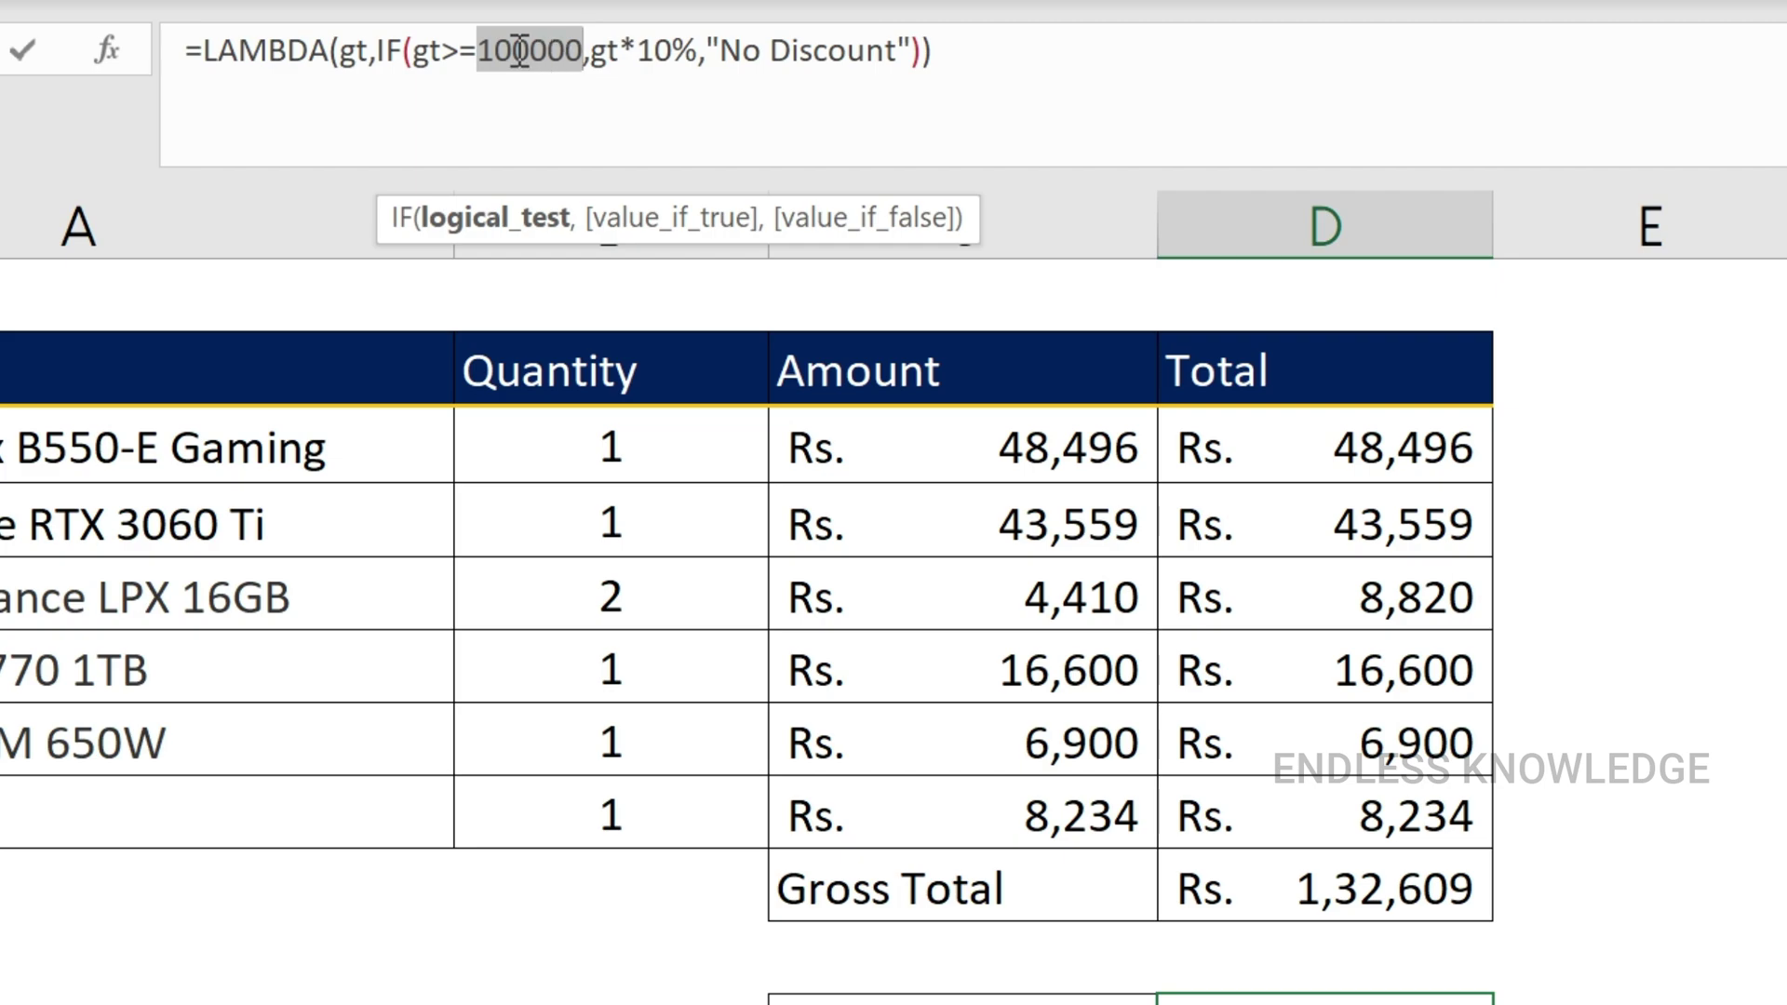
left_click(484, 52)
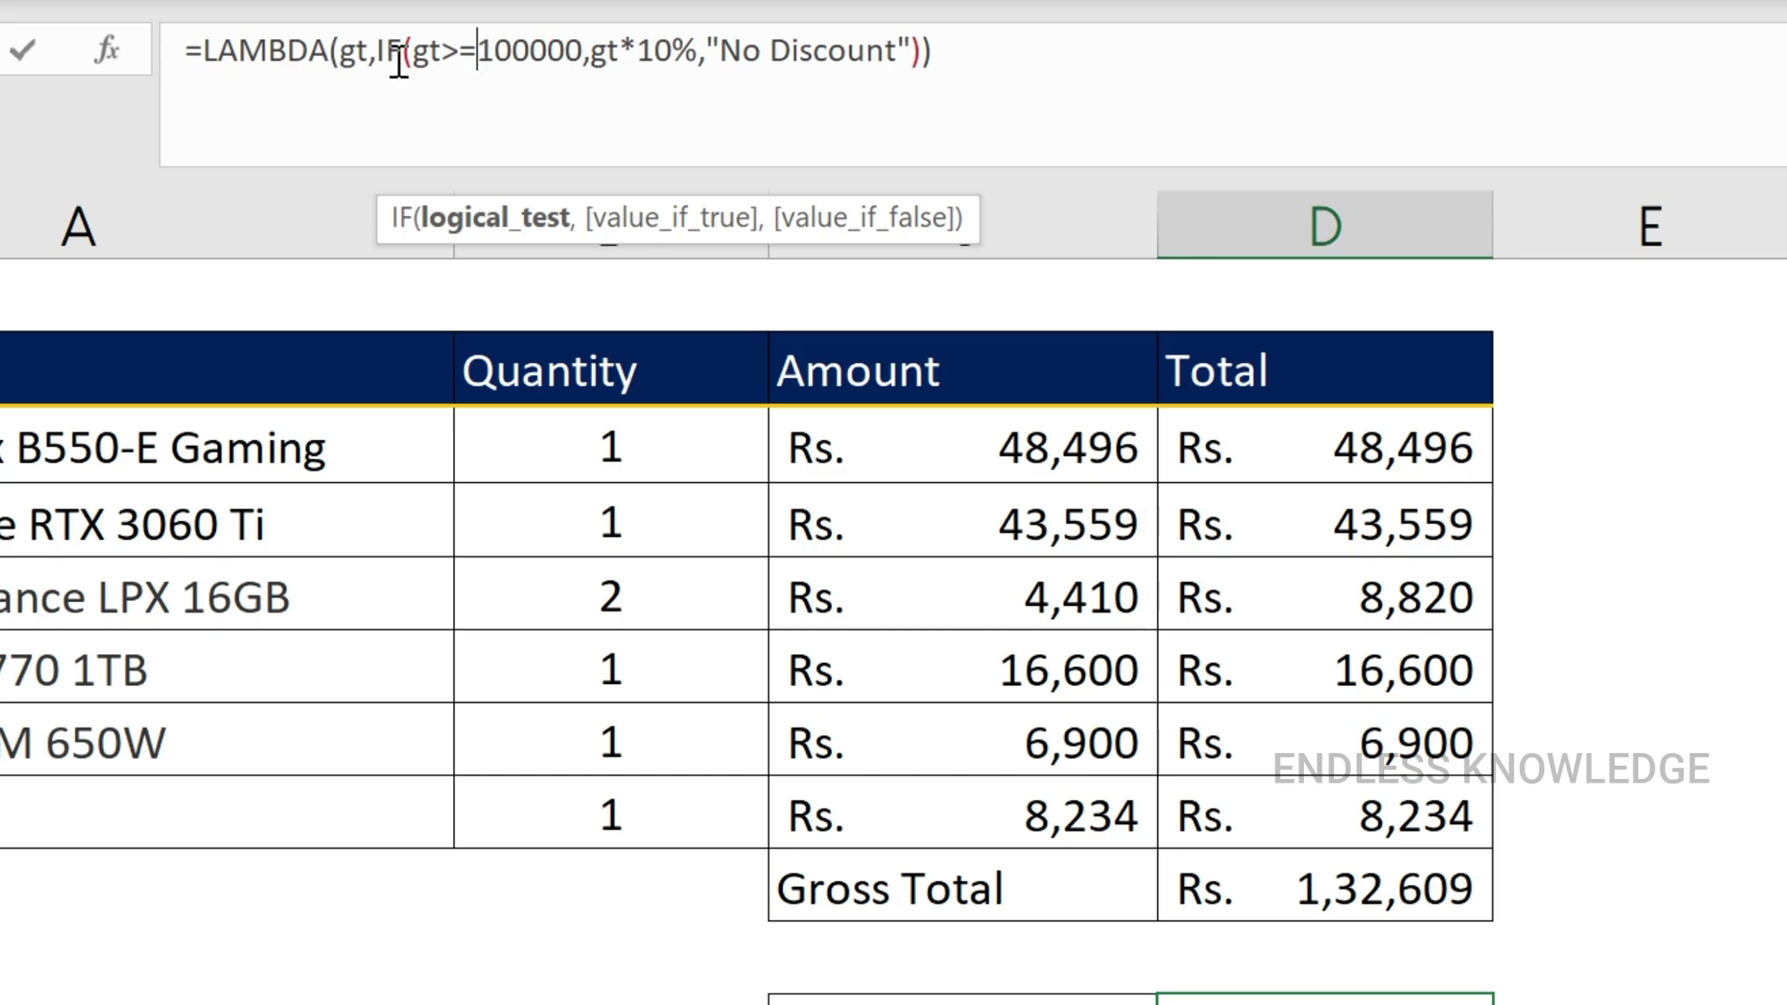
left_click(371, 53)
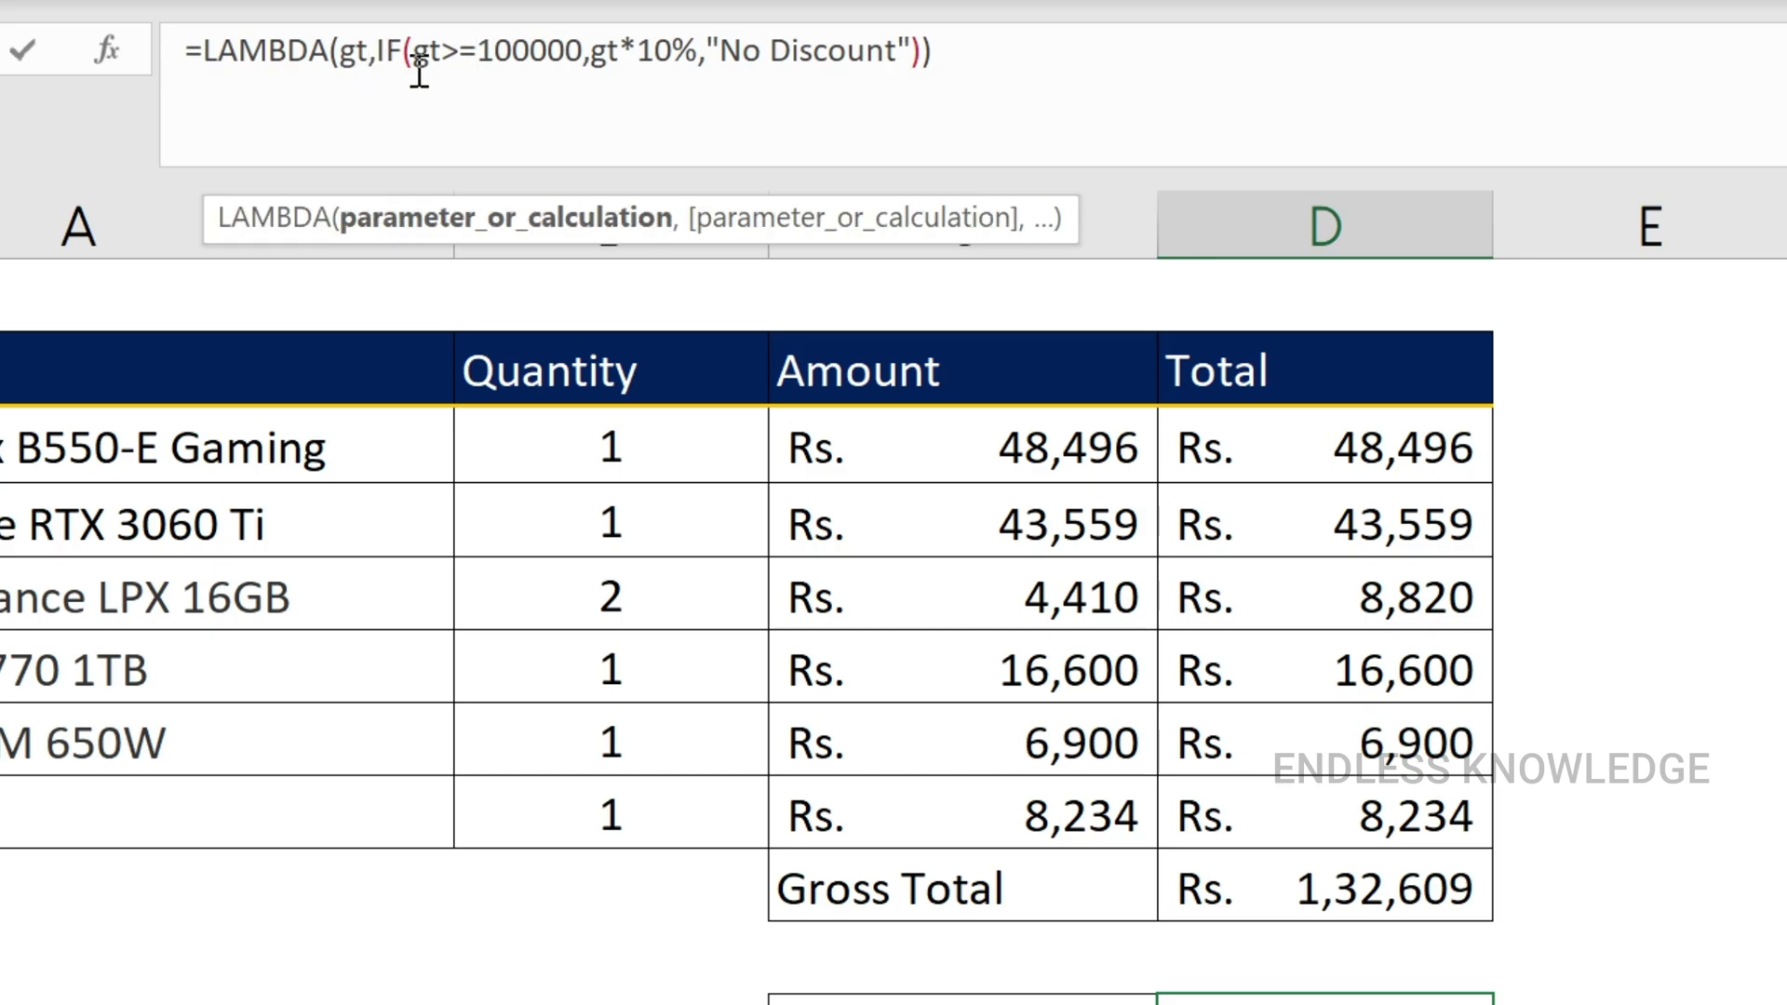
type(",")
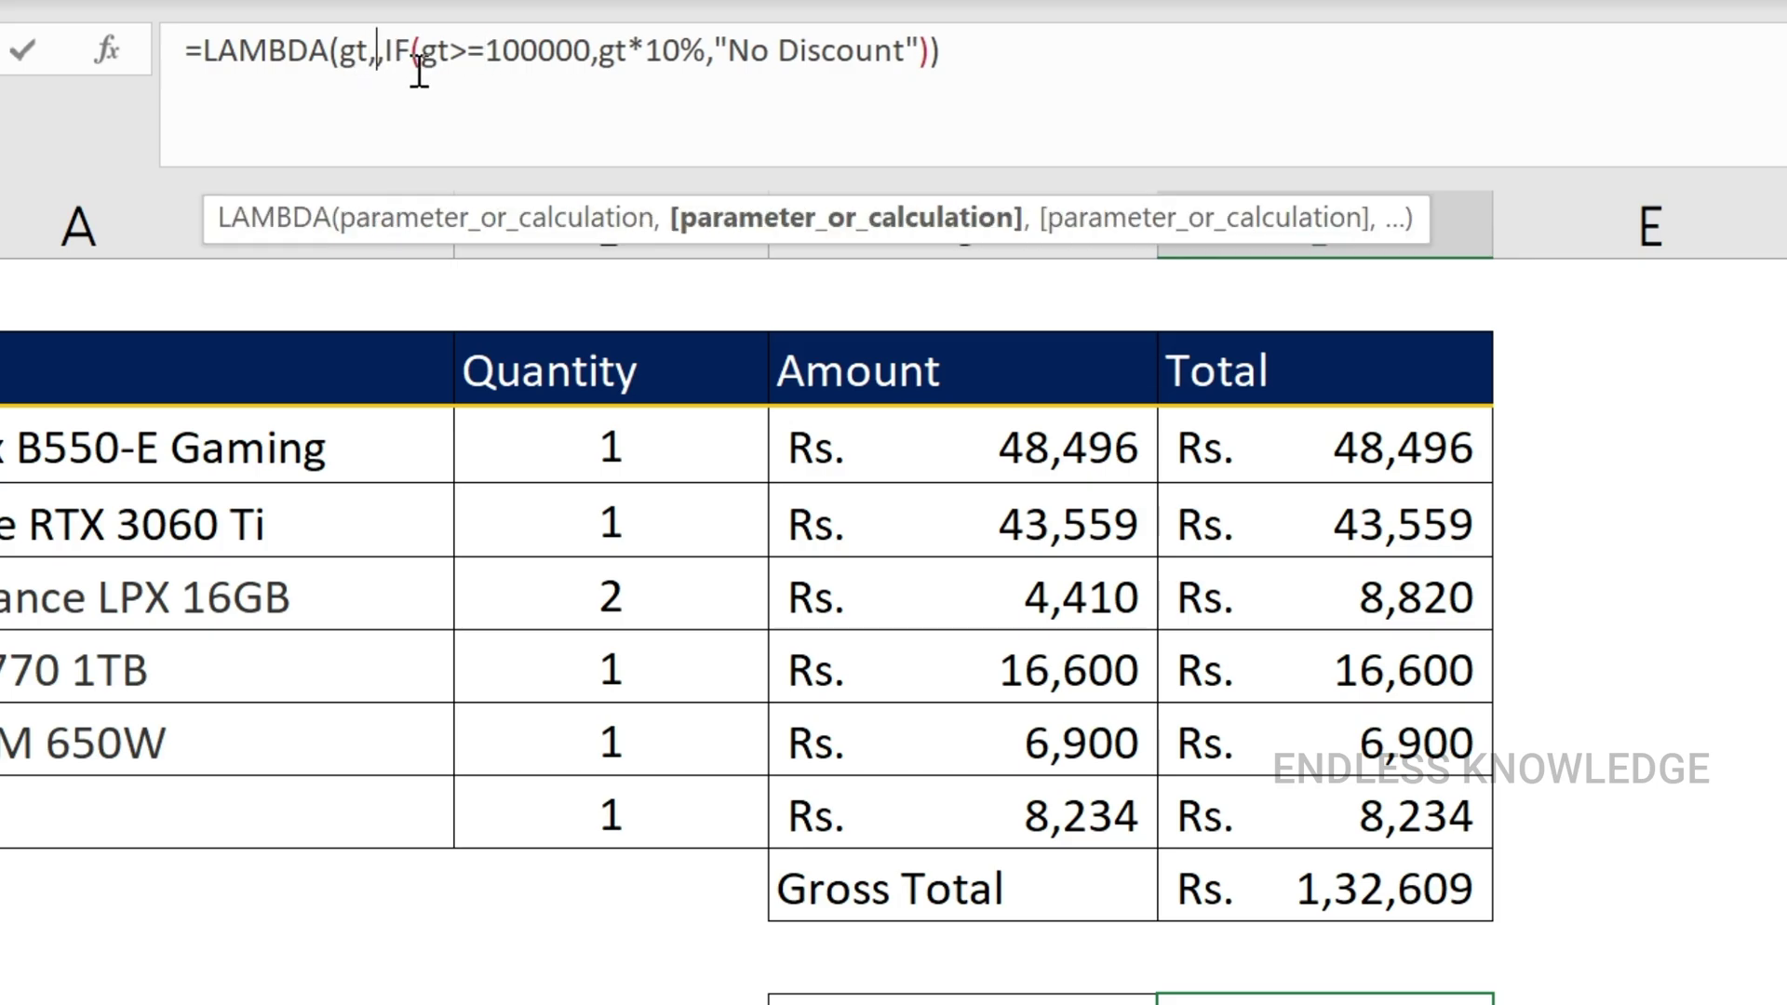
type("re")
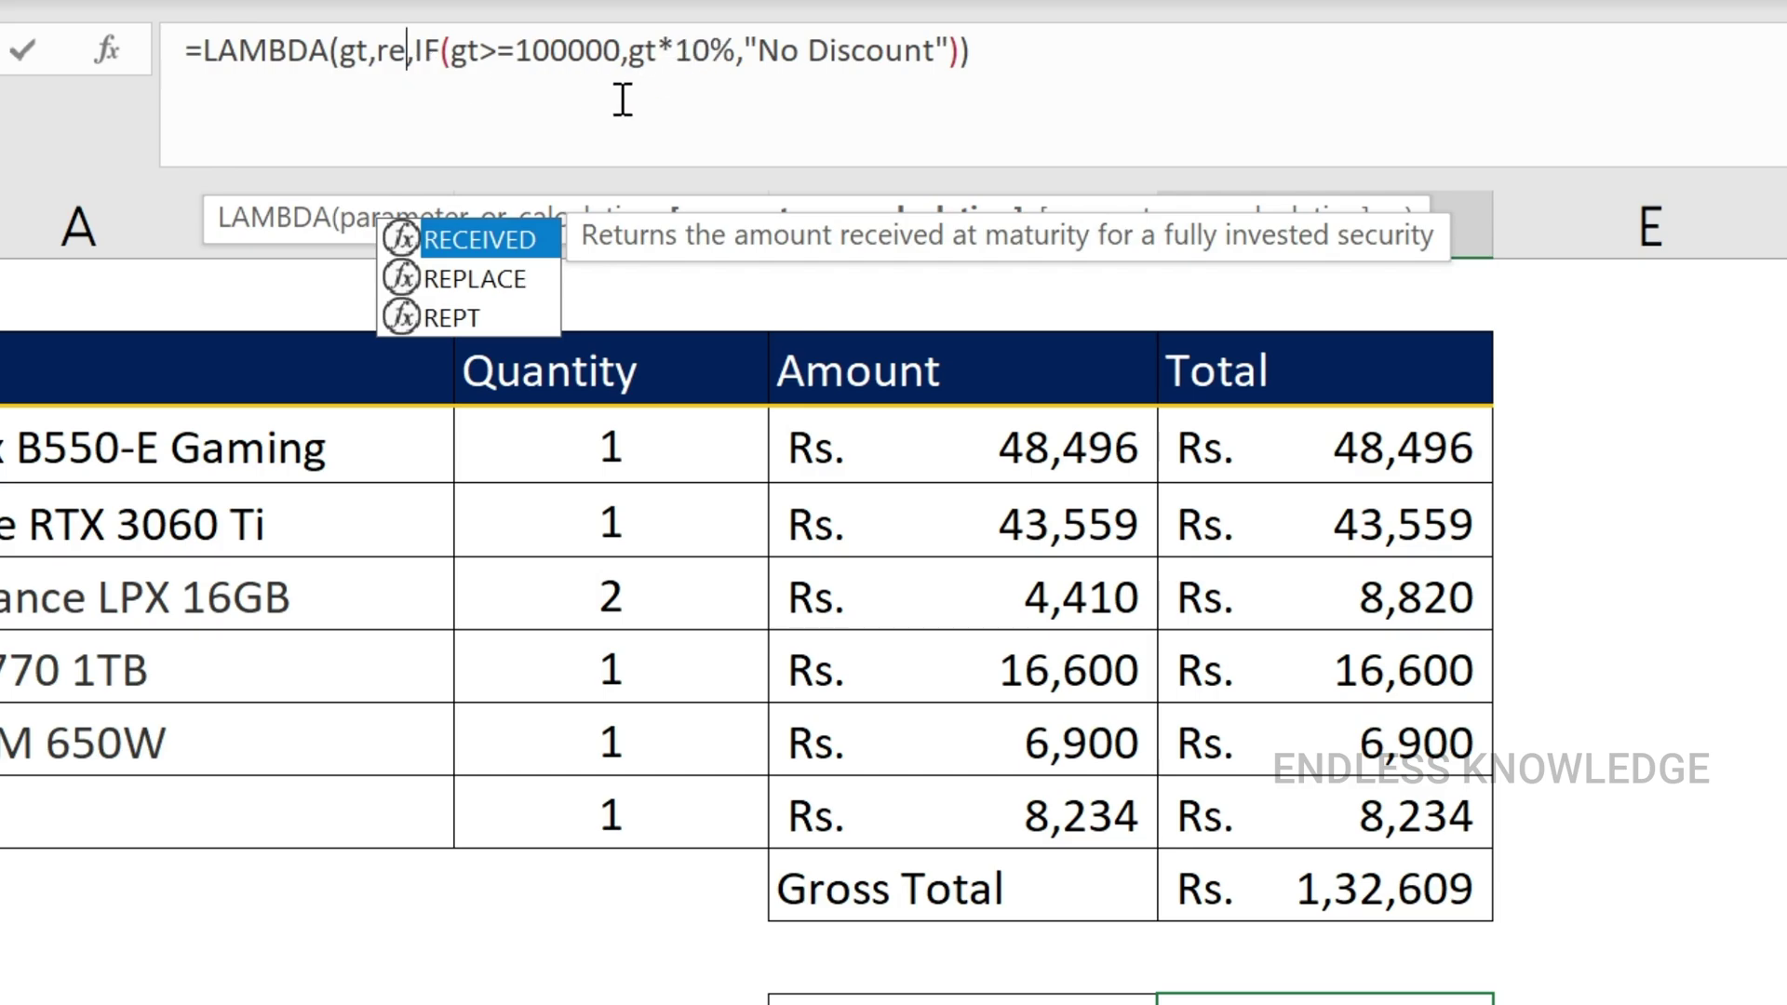
- Add dis as the third LAMBDA parameter after re in the Discount amount cell's formula
type(",dis")
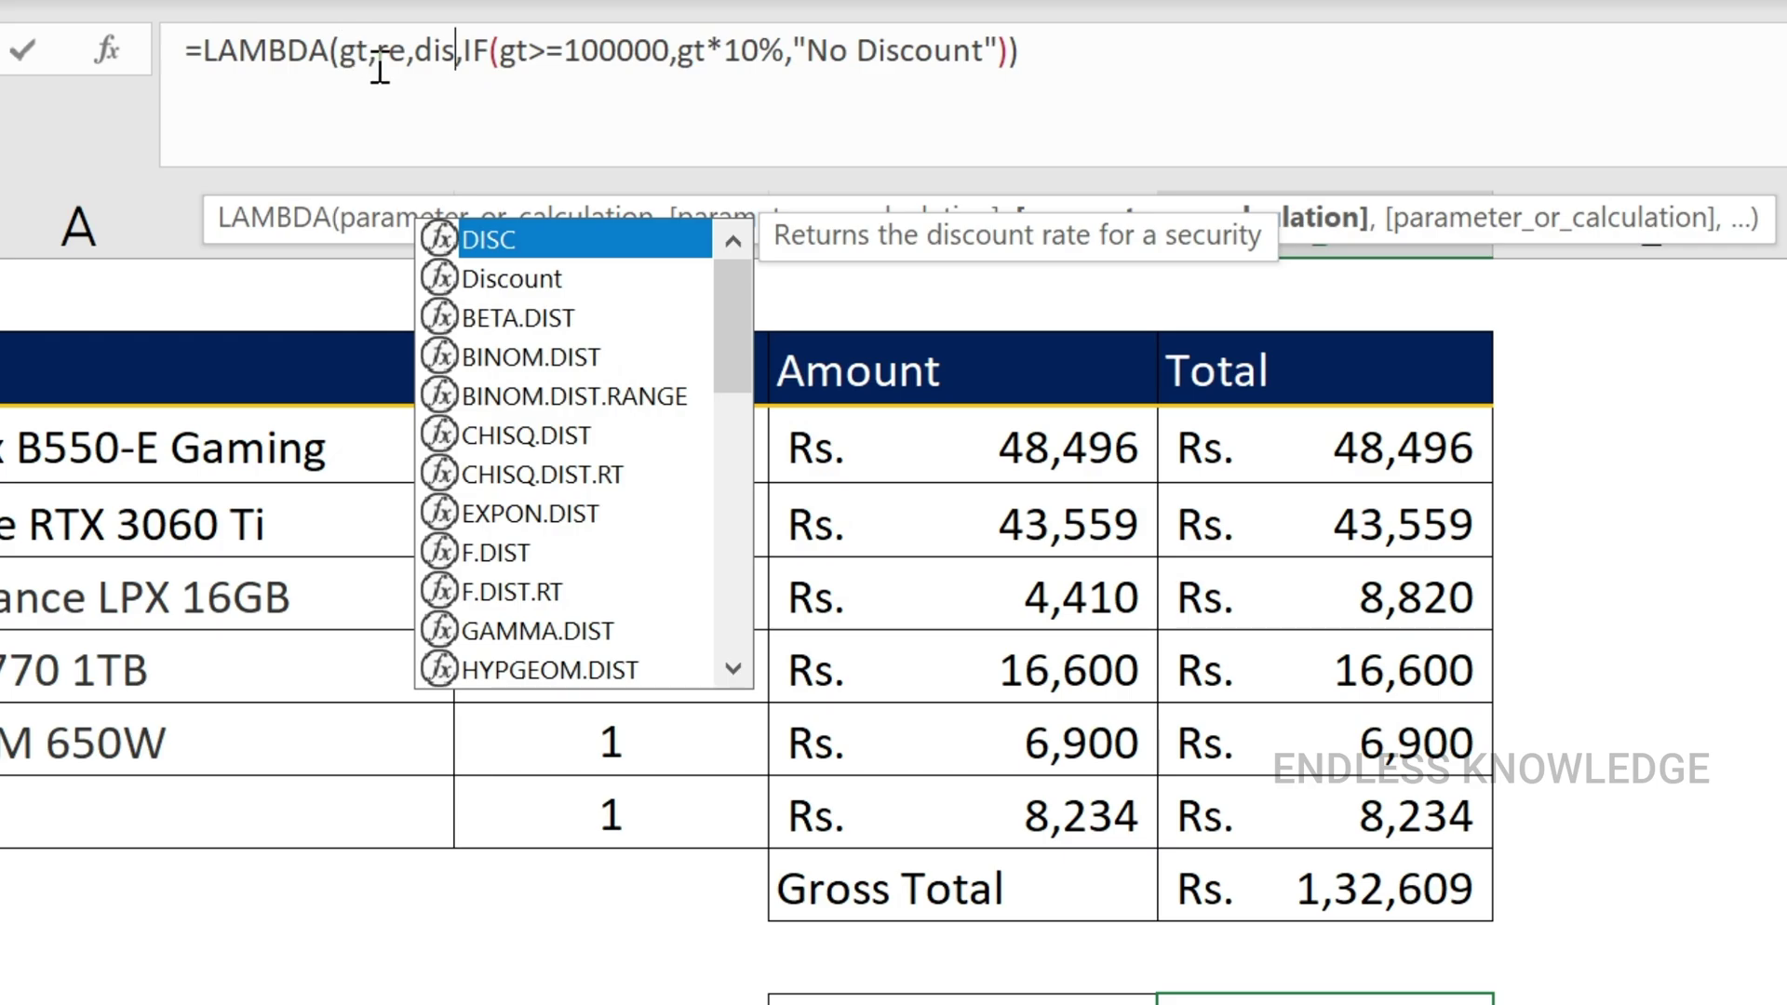
left_click_drag(376, 51, 406, 56)
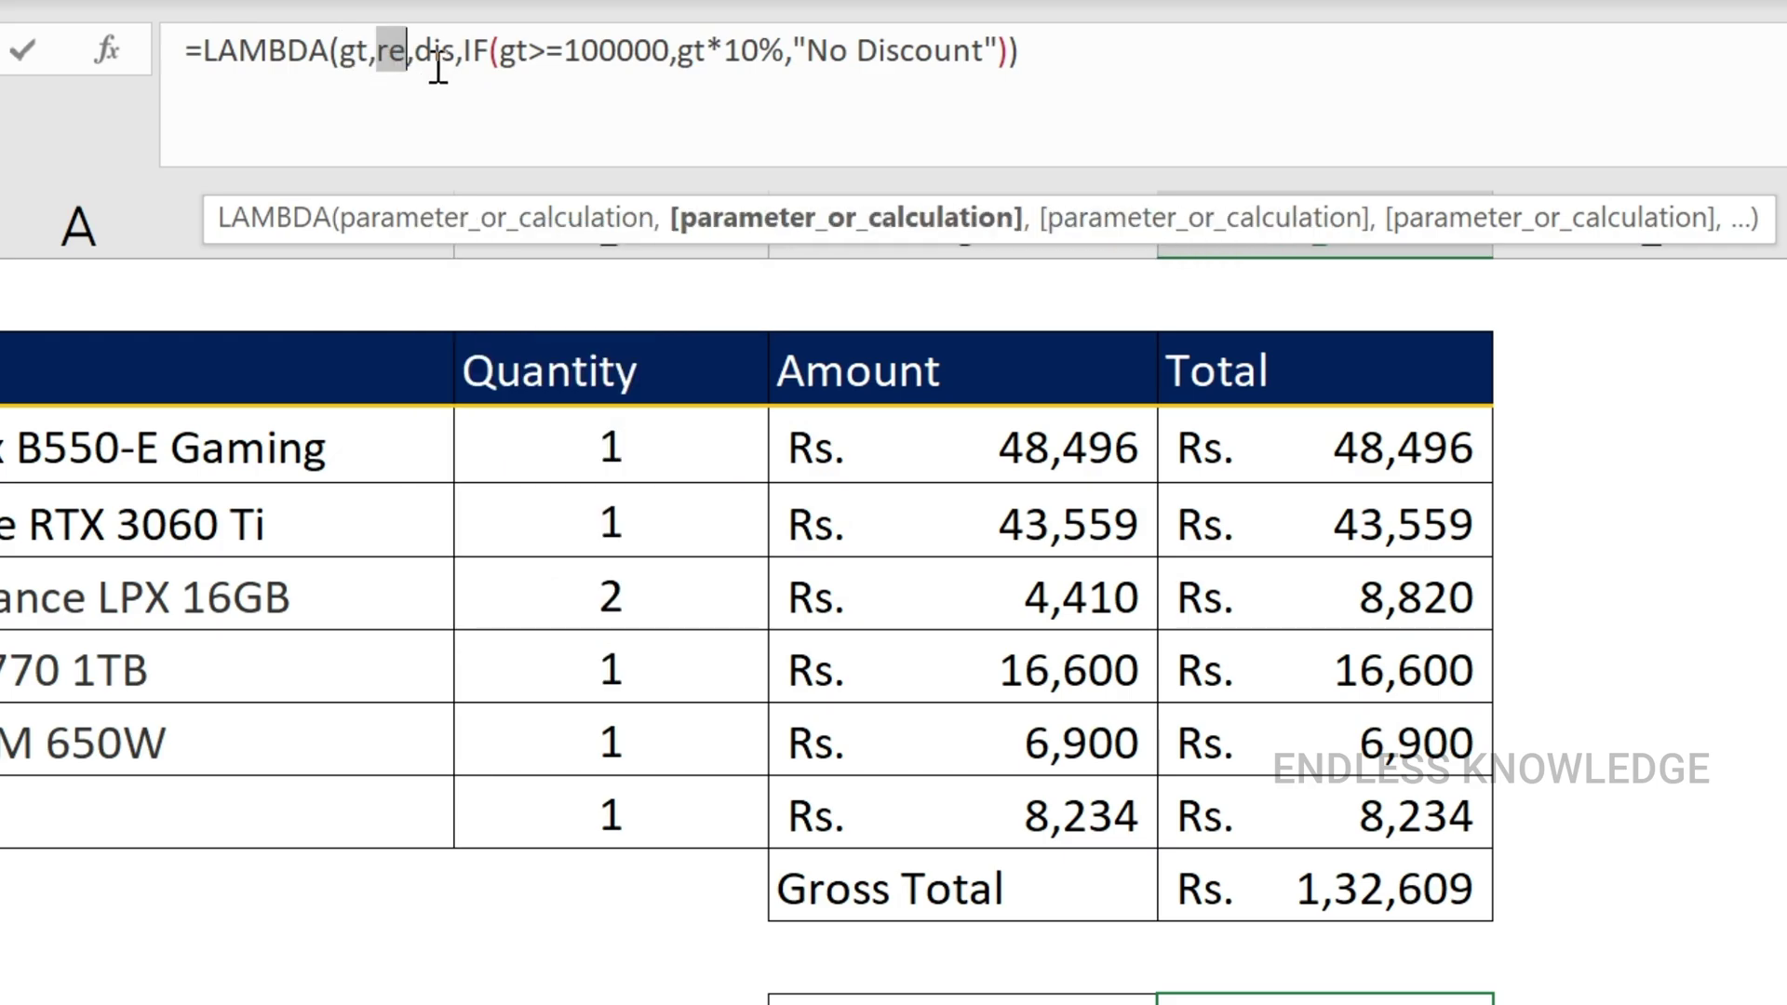
left_click(420, 49)
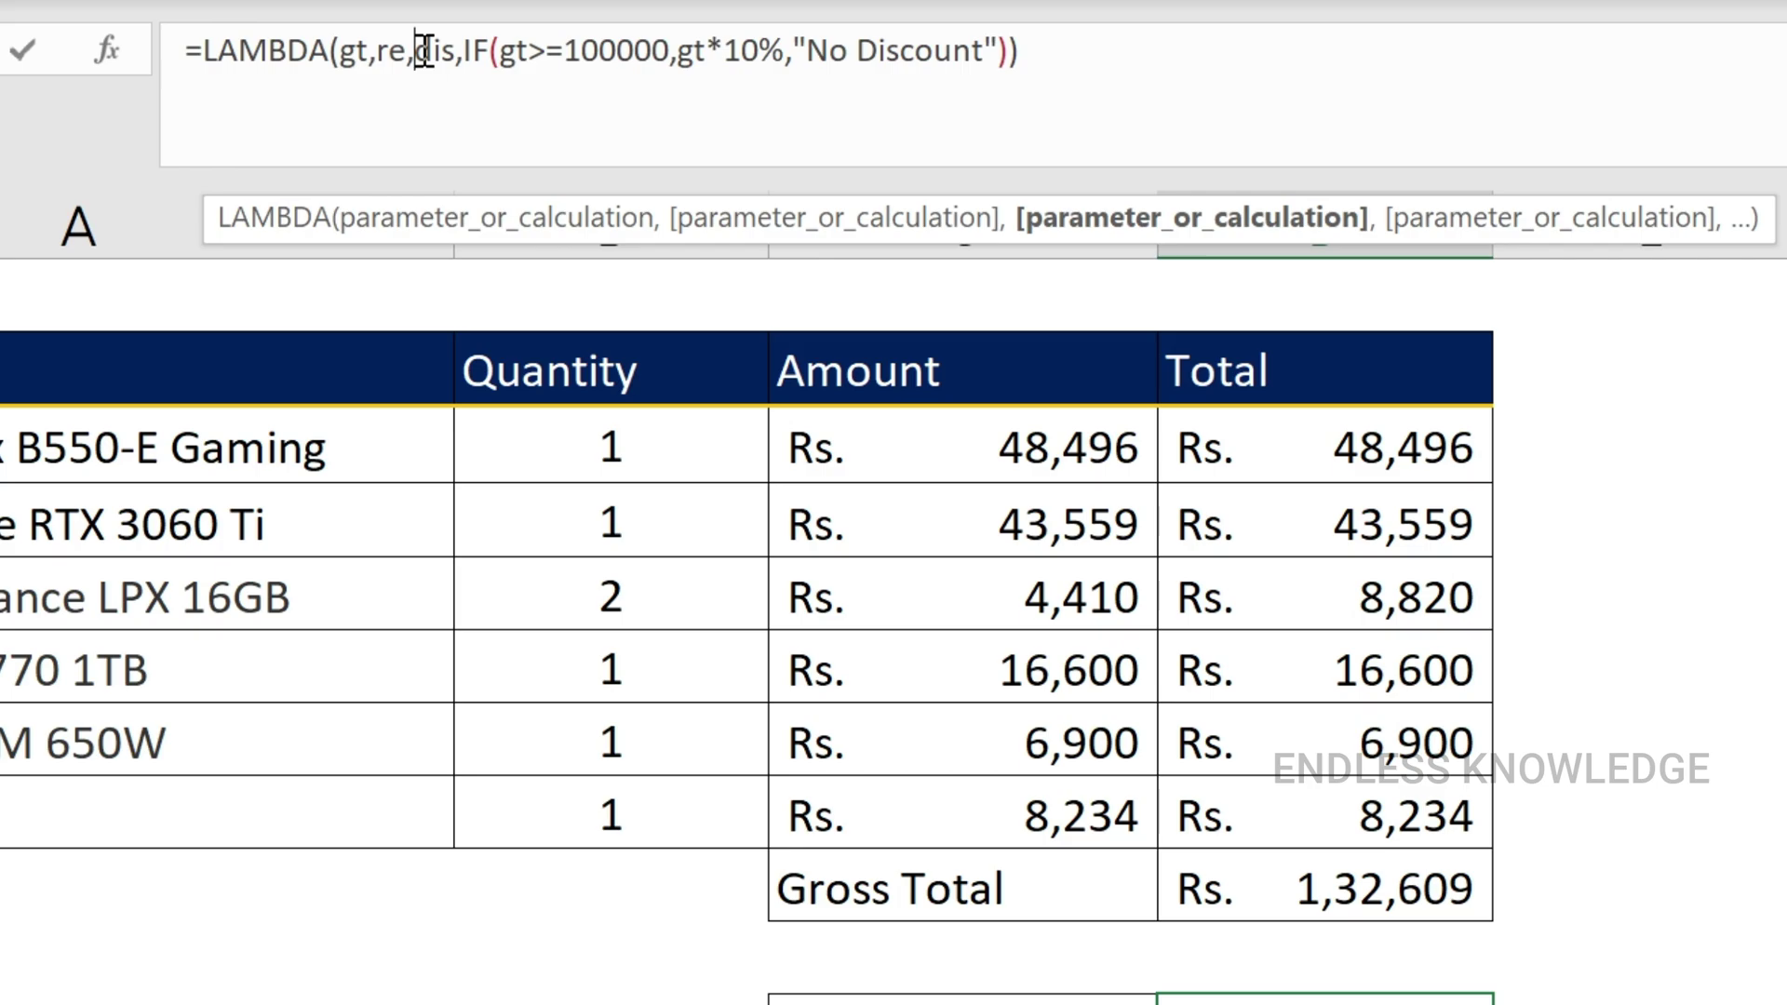
left_click_drag(473, 49, 992, 56)
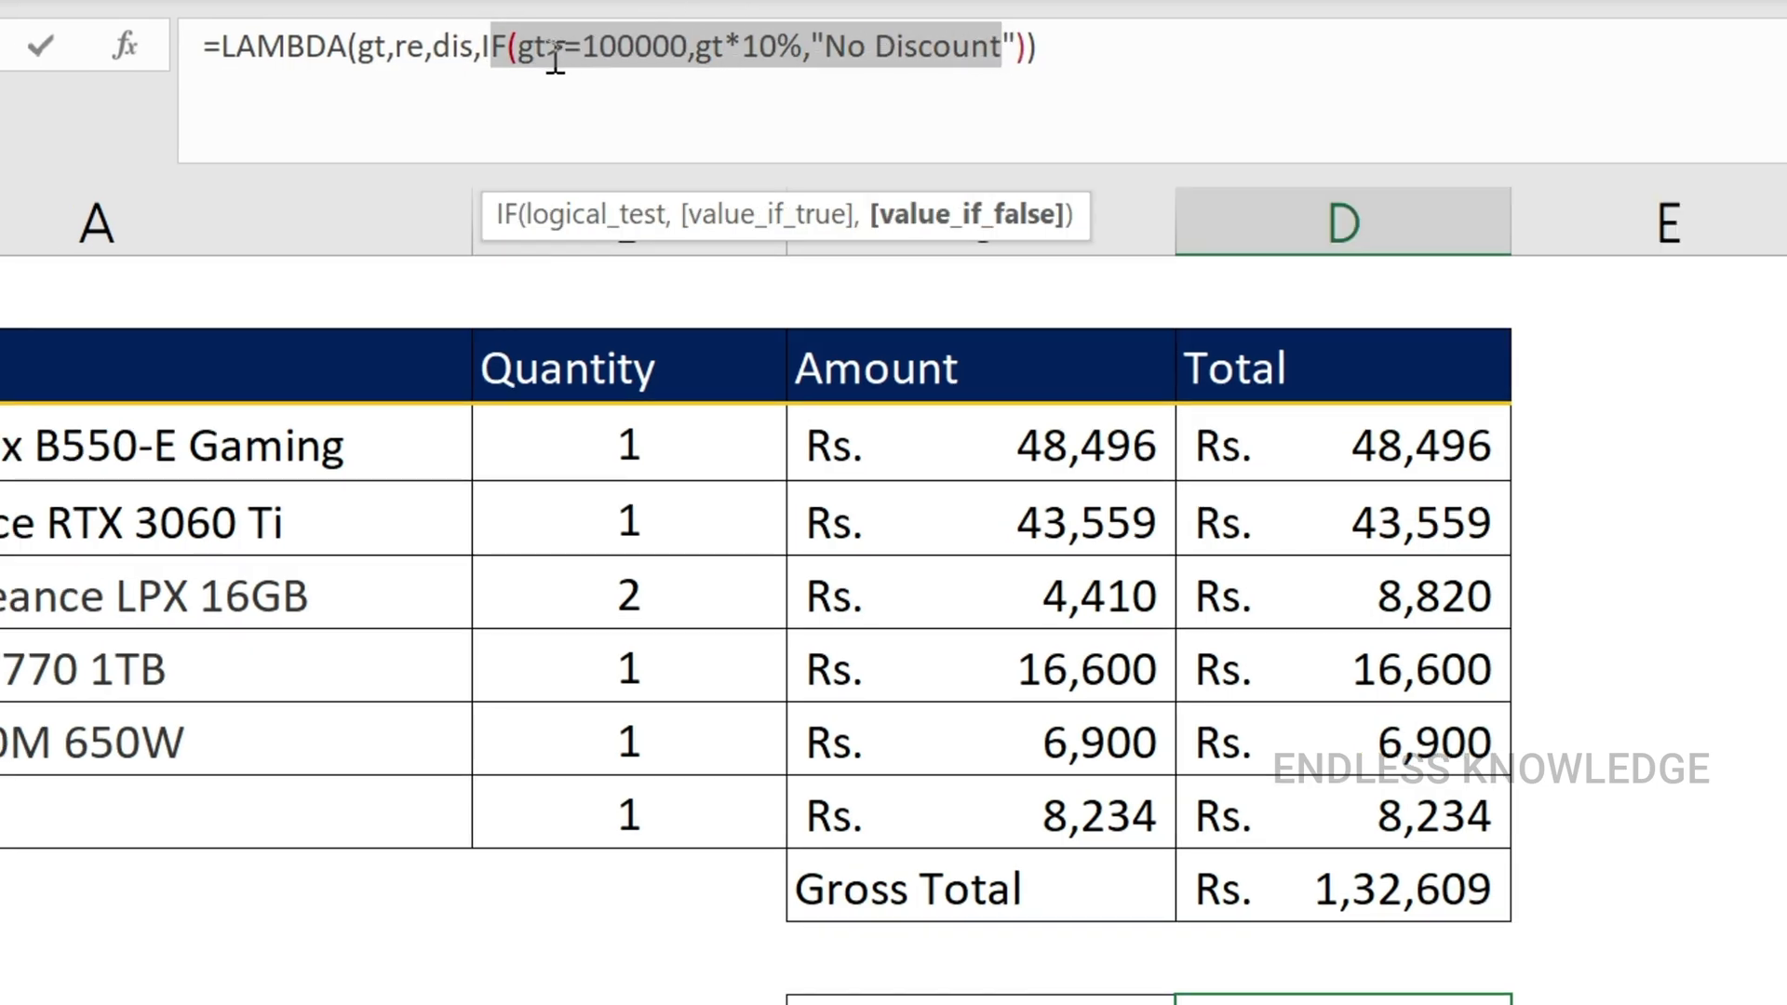
- Replace the fixed threshold 100000 with re and the 10% rate with dis in the LAMBDA's IF expression, and enter the formula
double_click(509, 61)
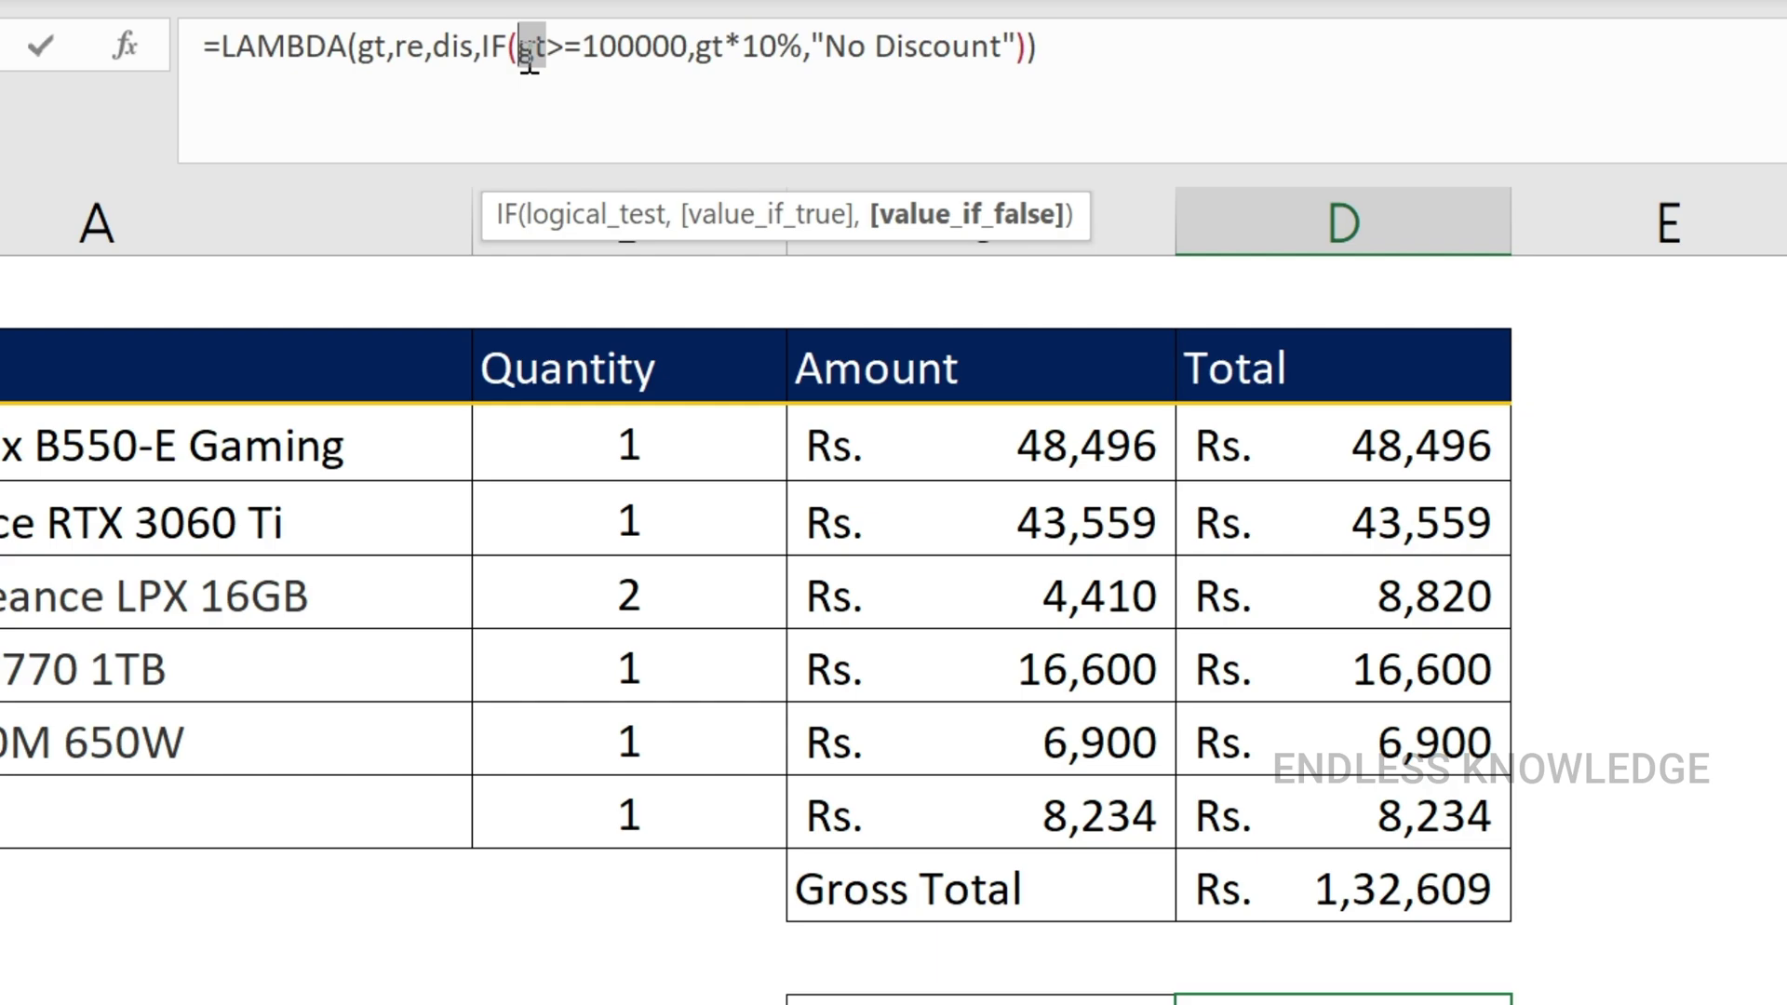
left_click(588, 47)
left_click_drag(587, 46, 687, 46)
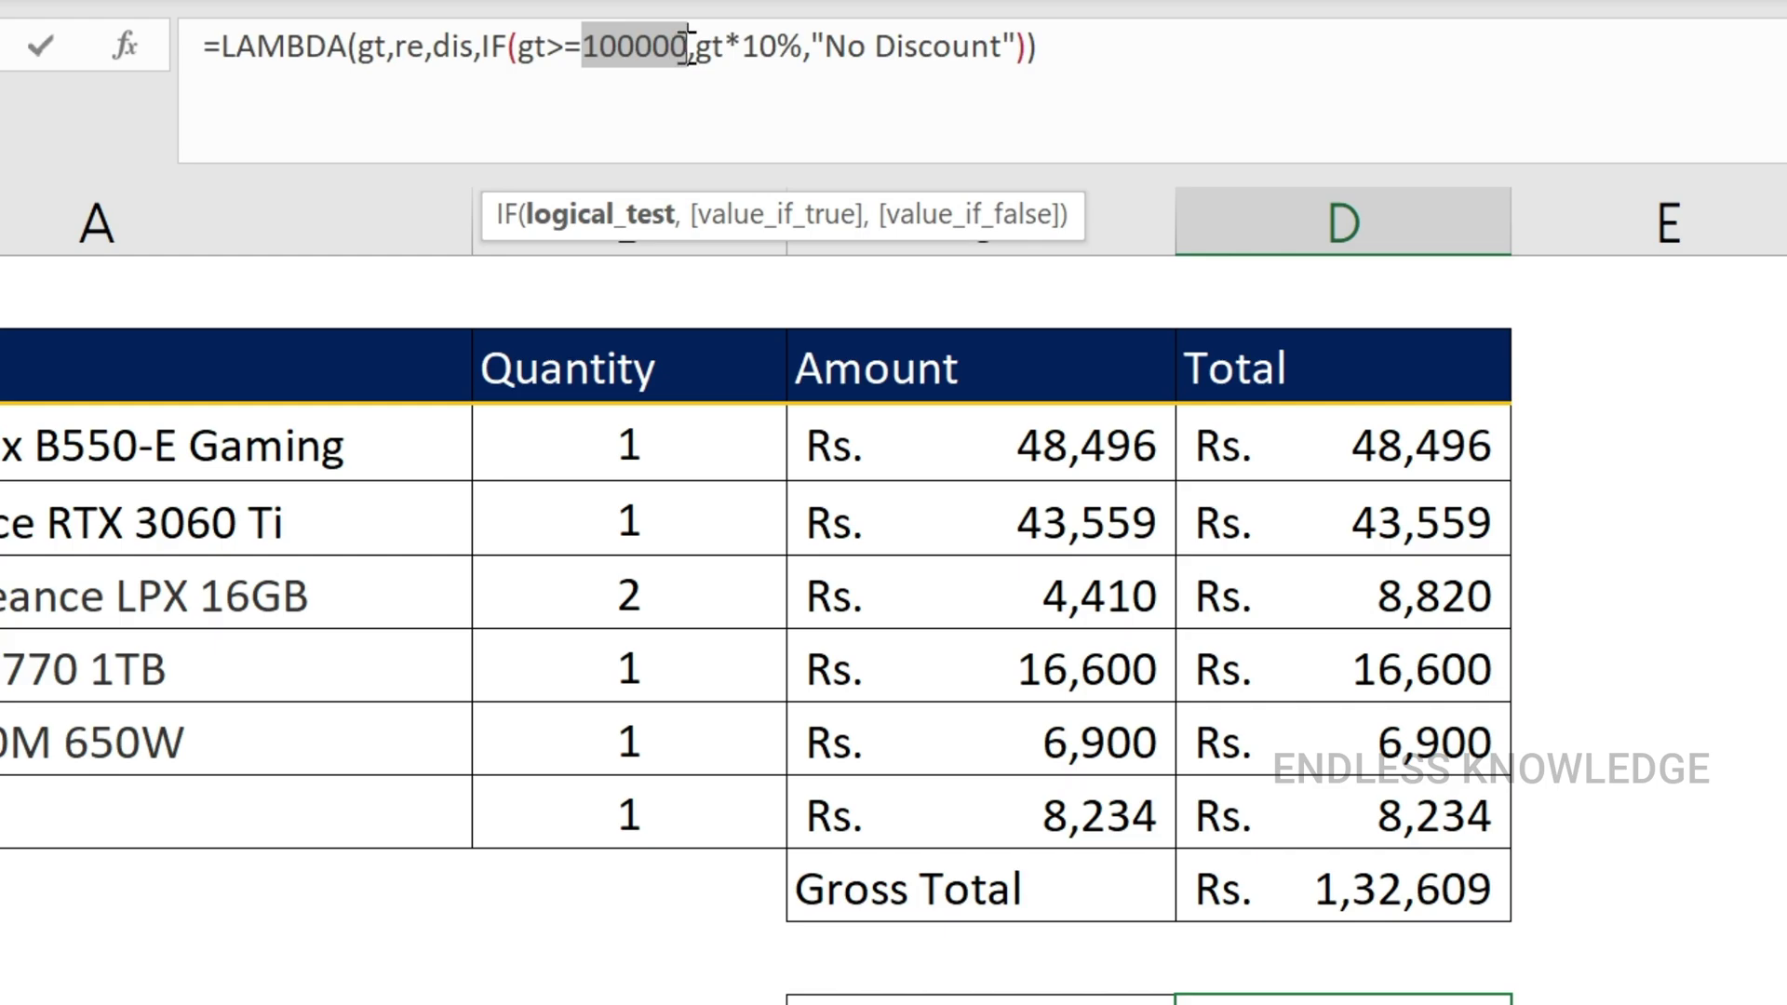
type("re")
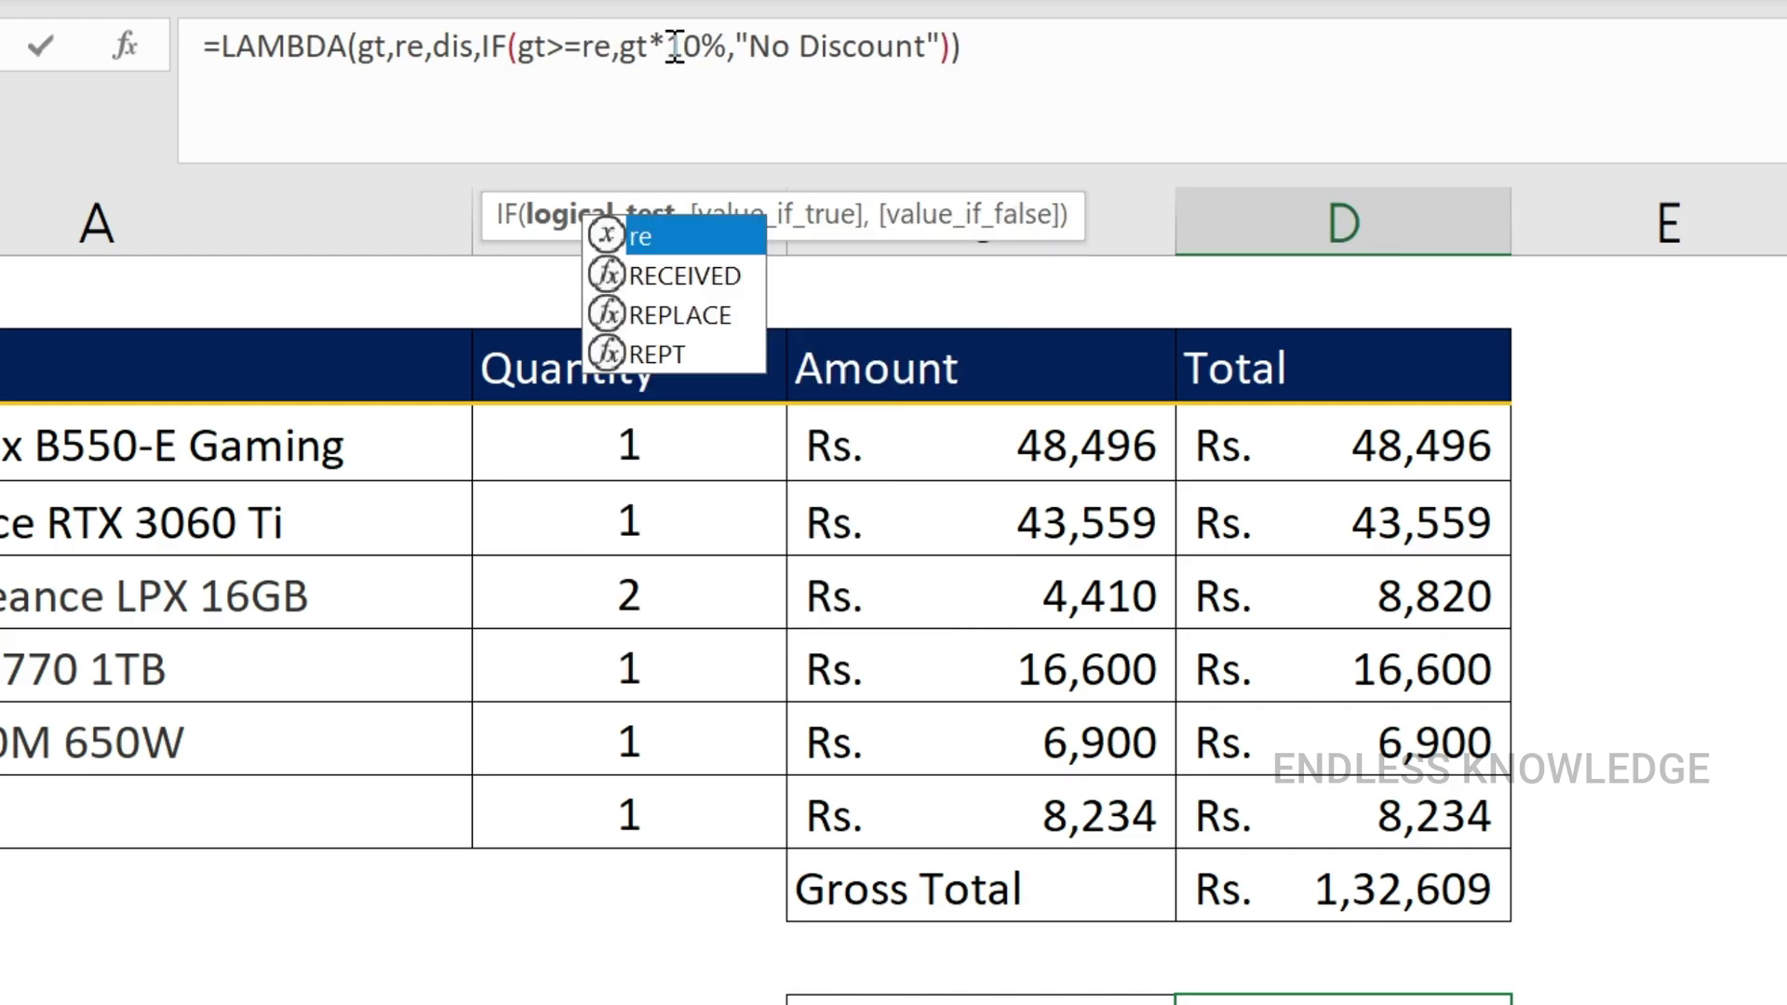
left_click_drag(666, 49, 720, 49)
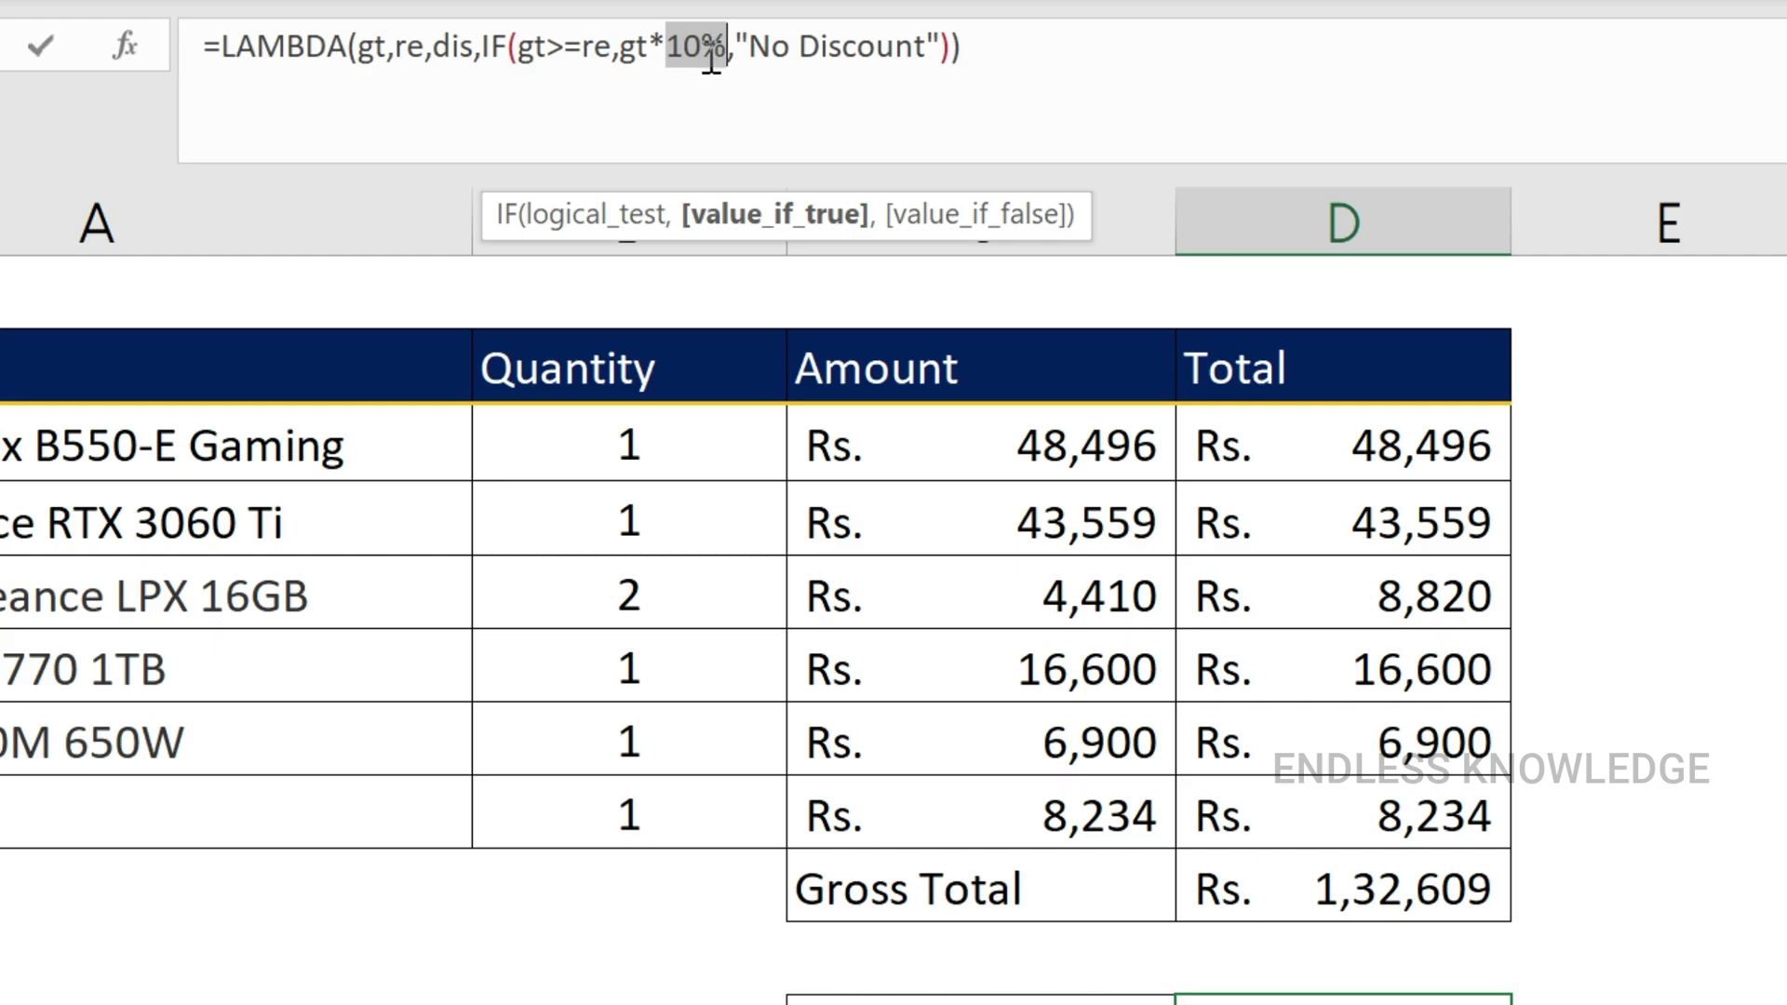
type("dis")
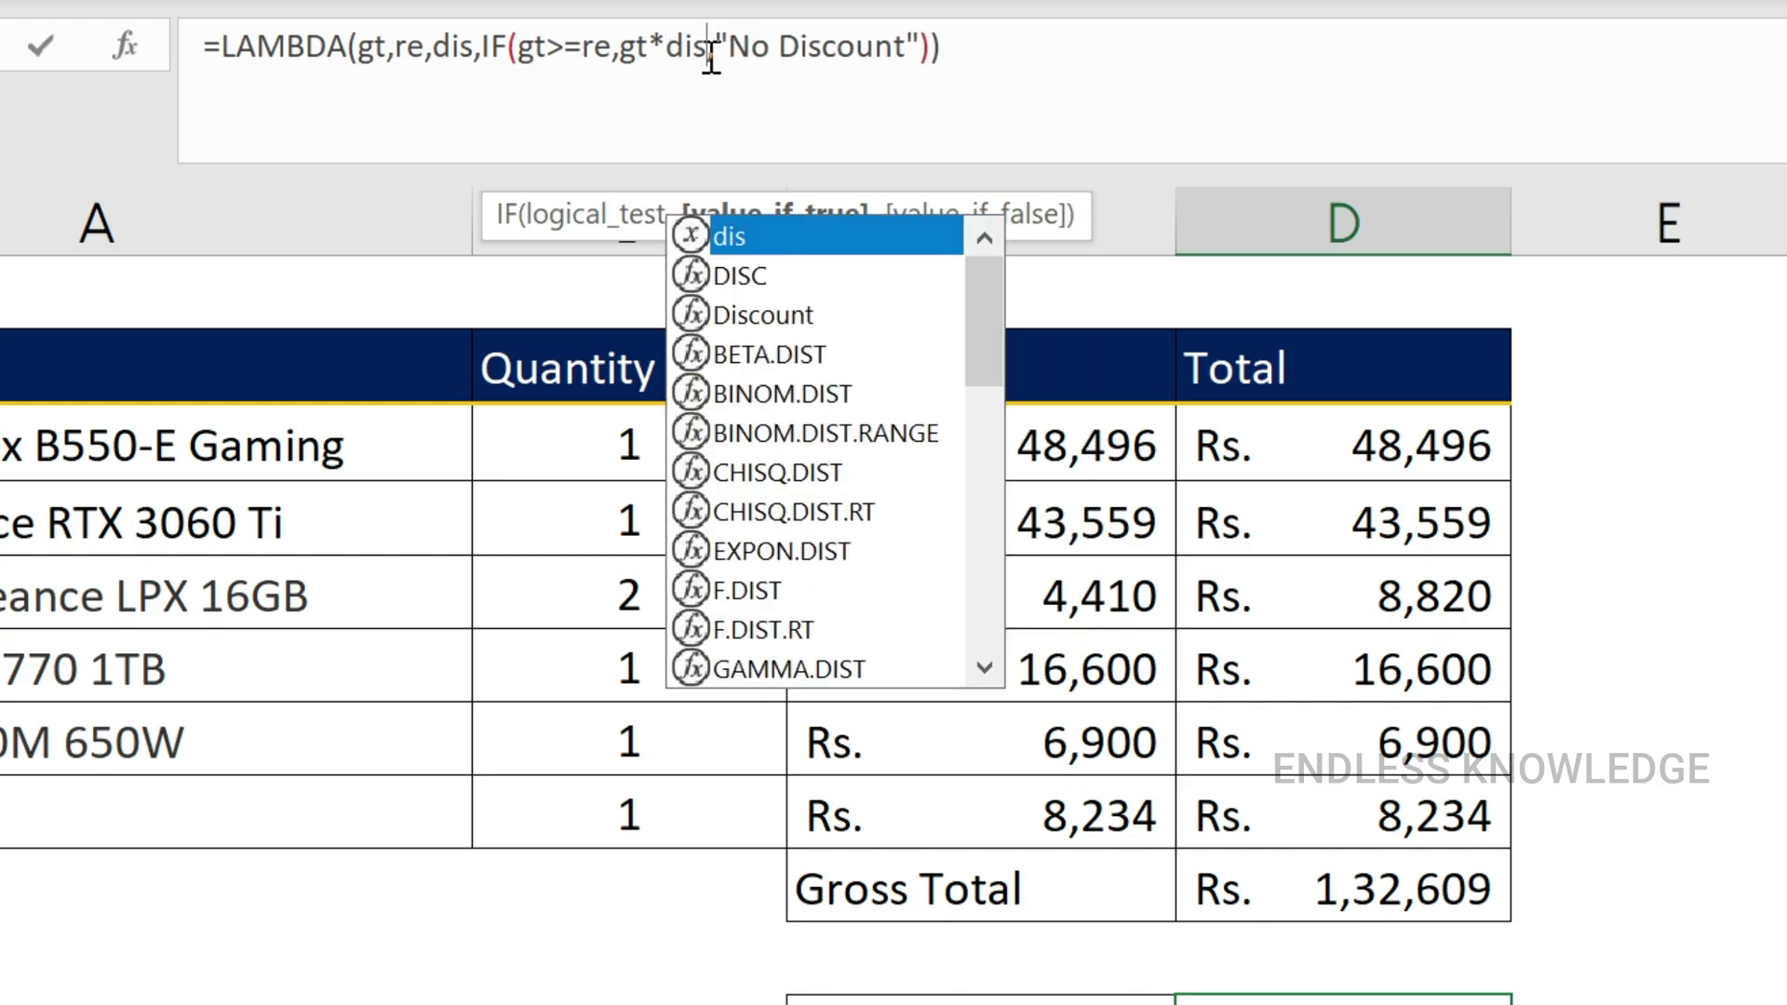
type(",")
key("Return")
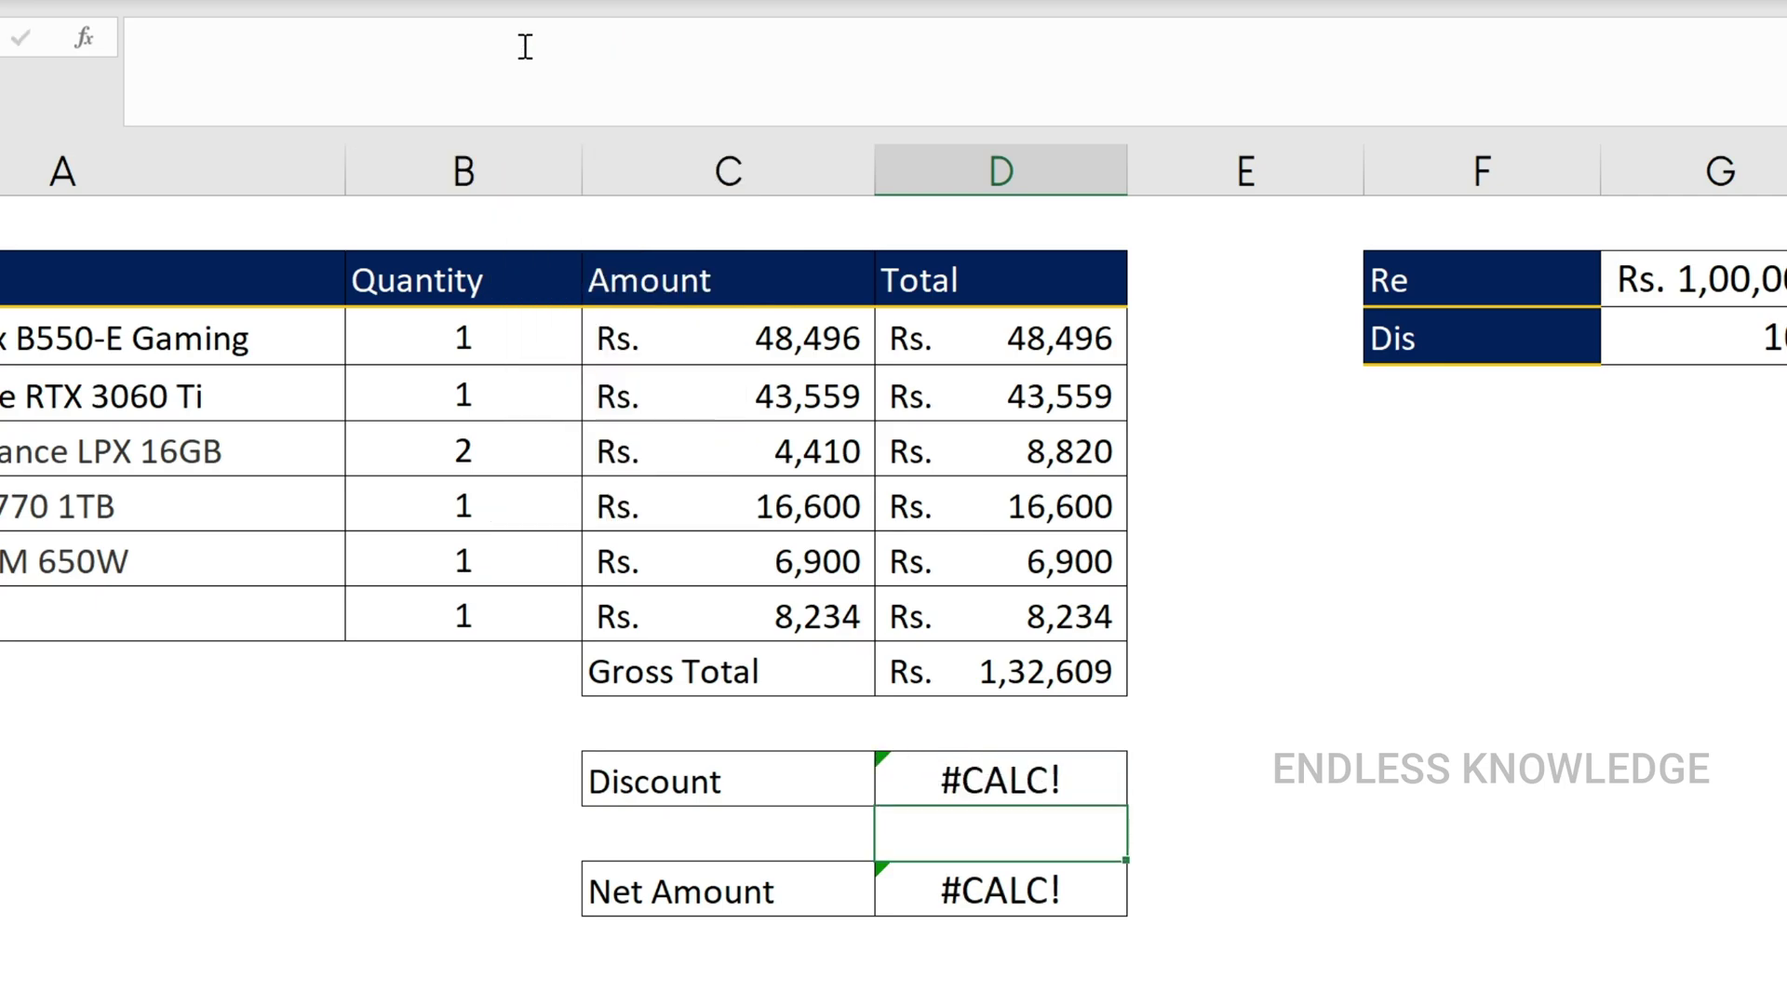
- Copy the full three-parameter LAMBDA formula from the Discount amount cell
left_click(1005, 765)
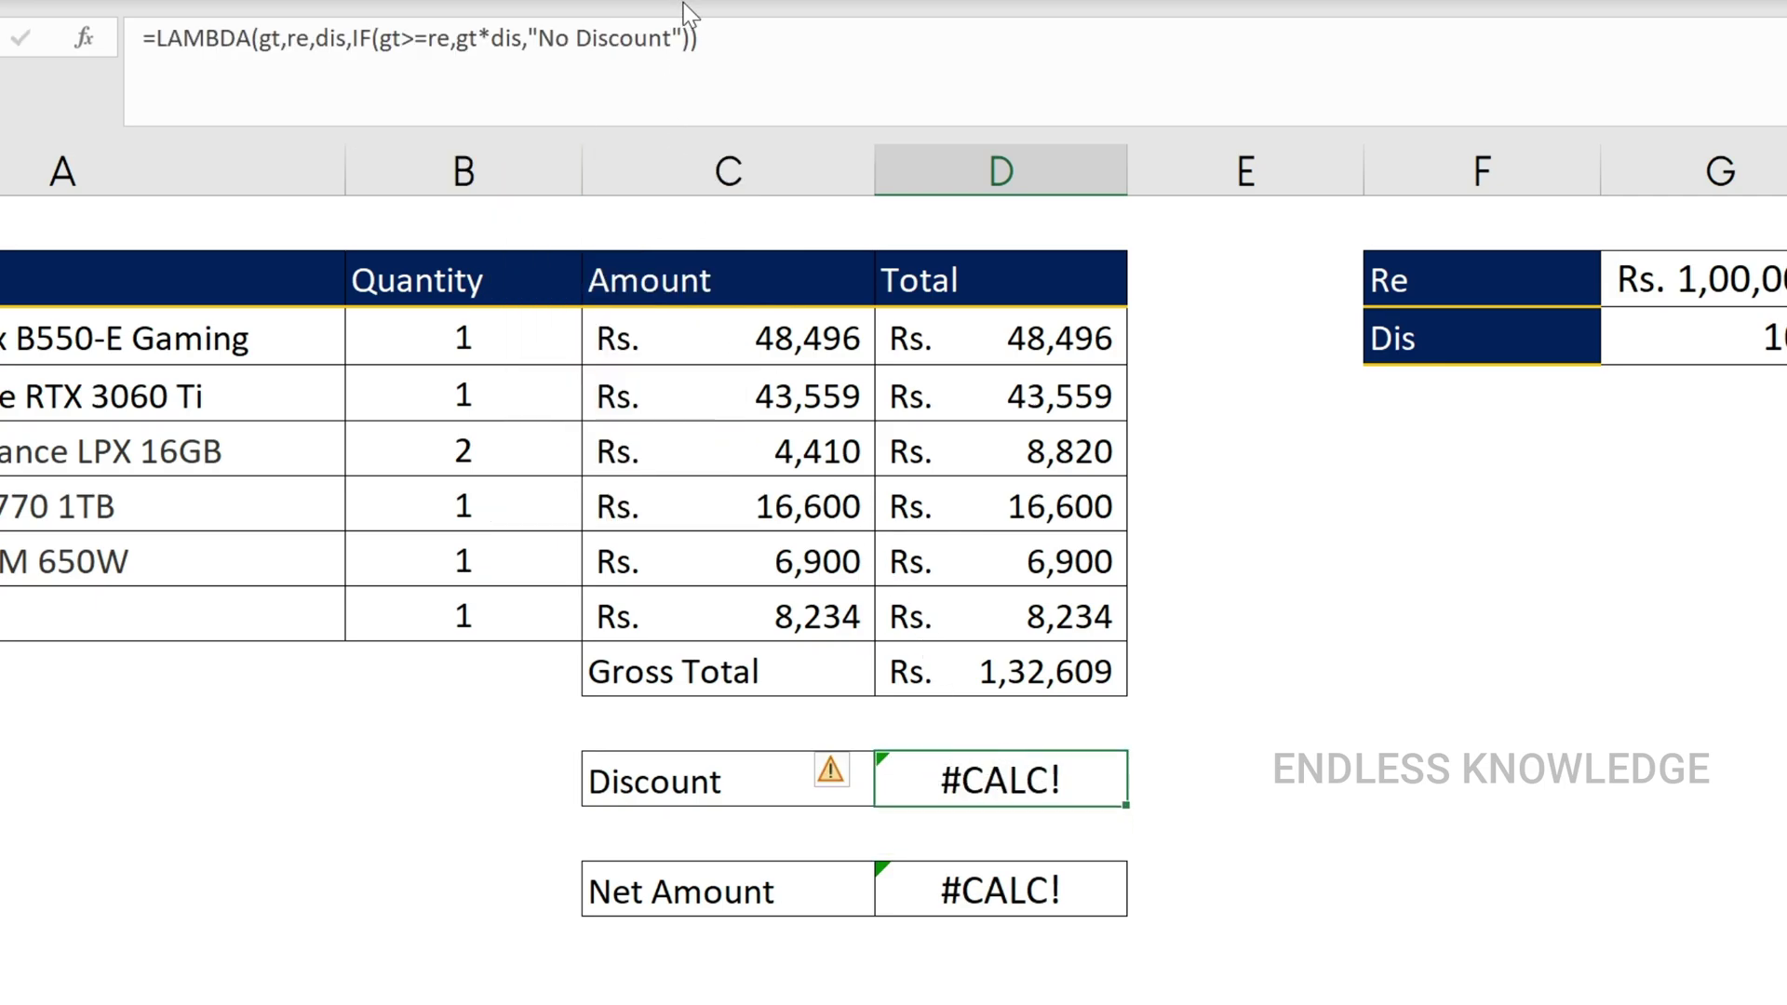
left_click_drag(735, 41, 121, 42)
key("ctrl+c")
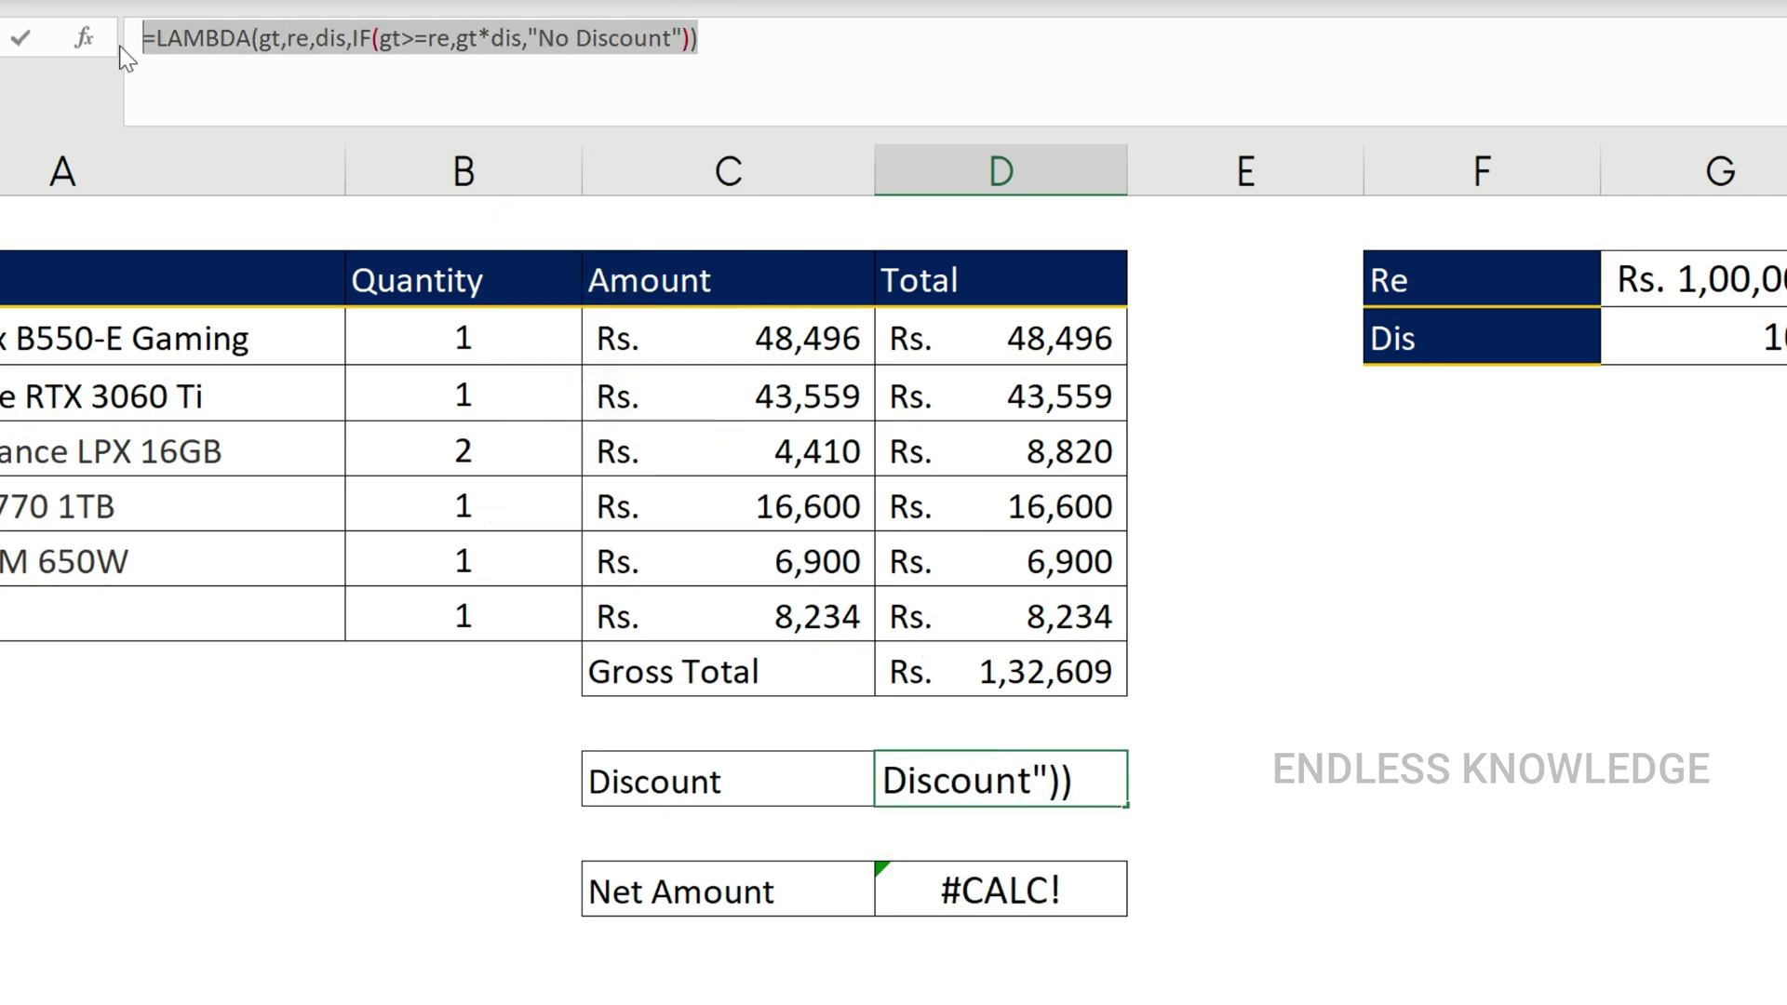
left_click(1011, 778)
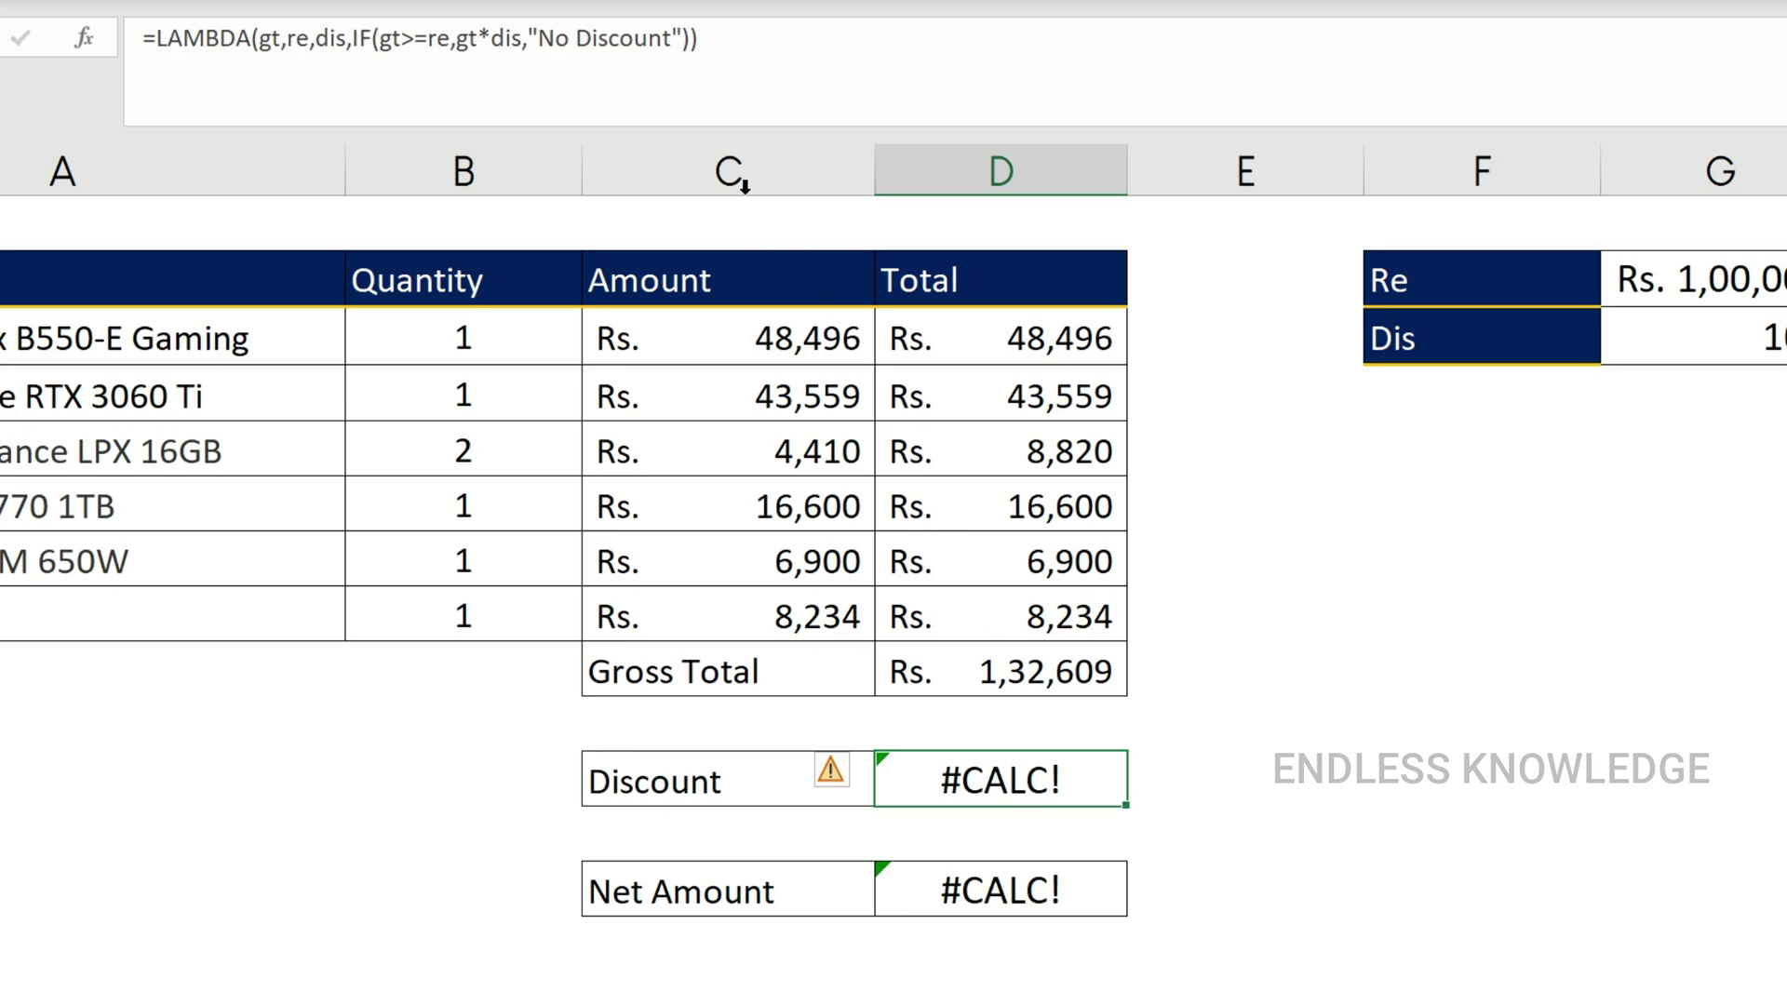
- Redefine the Discount name with the copied formula =LAMBDA(gt,re,dis,IF(gt>=re,gt*dis,"No Discount")) and save it
left_click(465, 0)
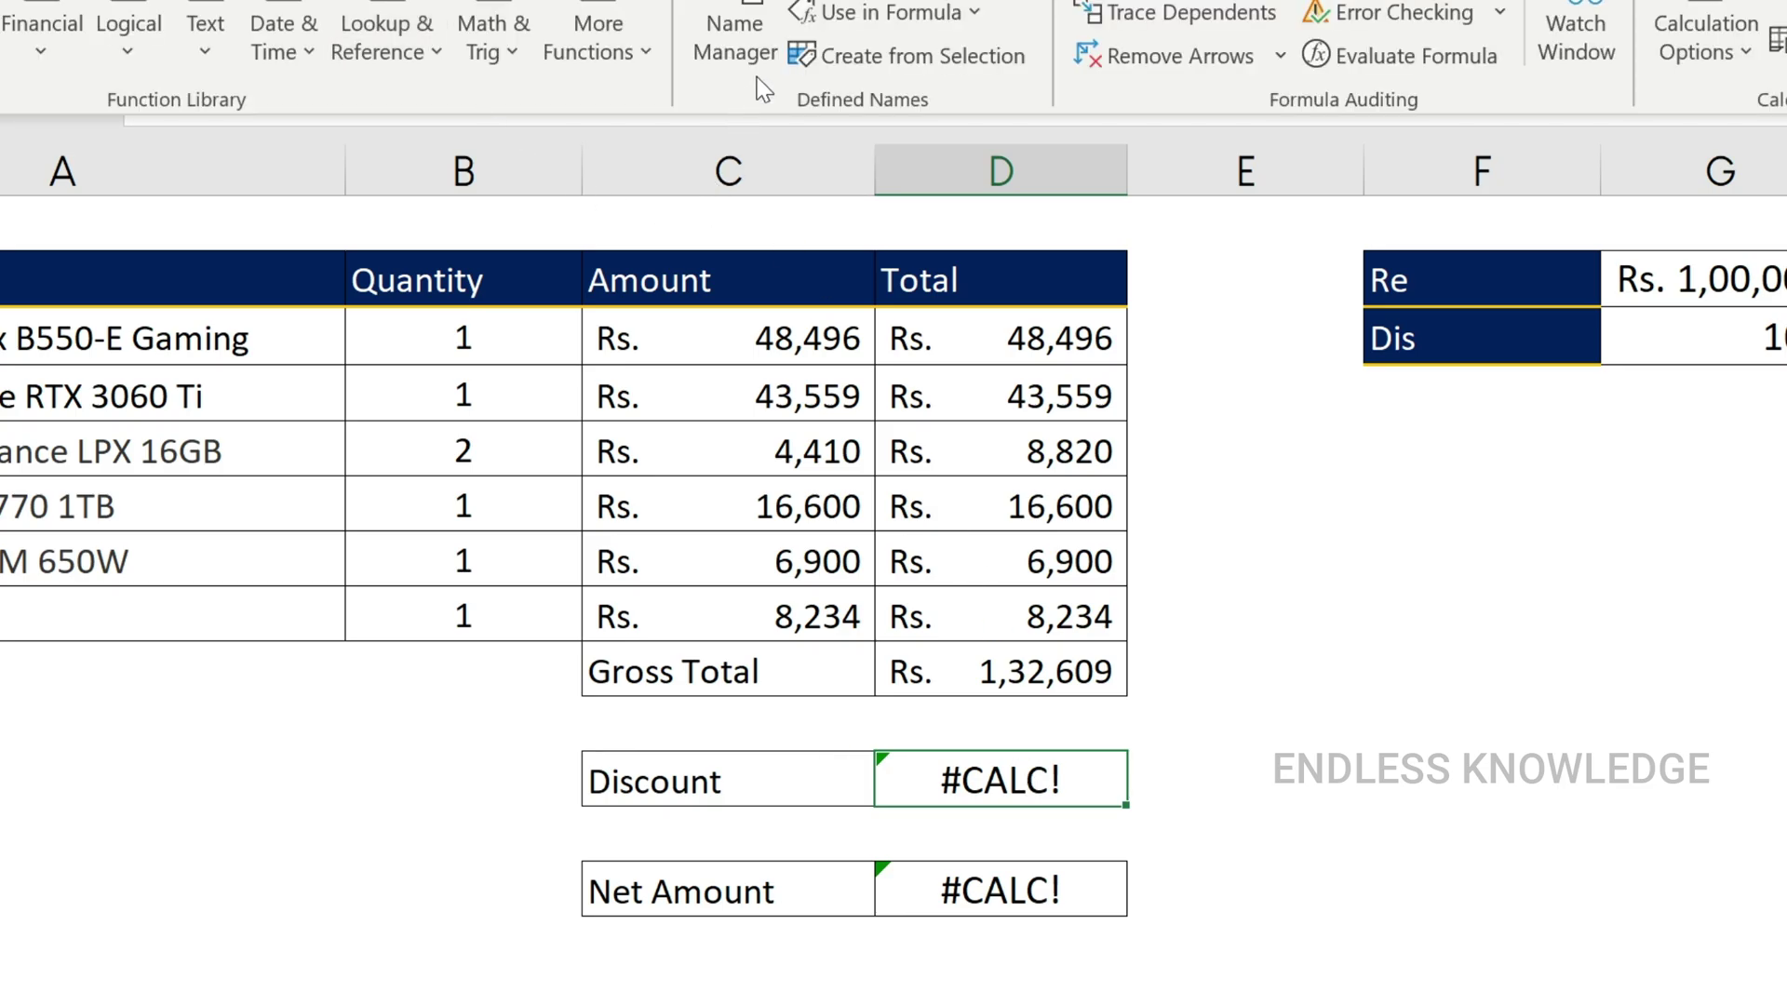
left_click(747, 19)
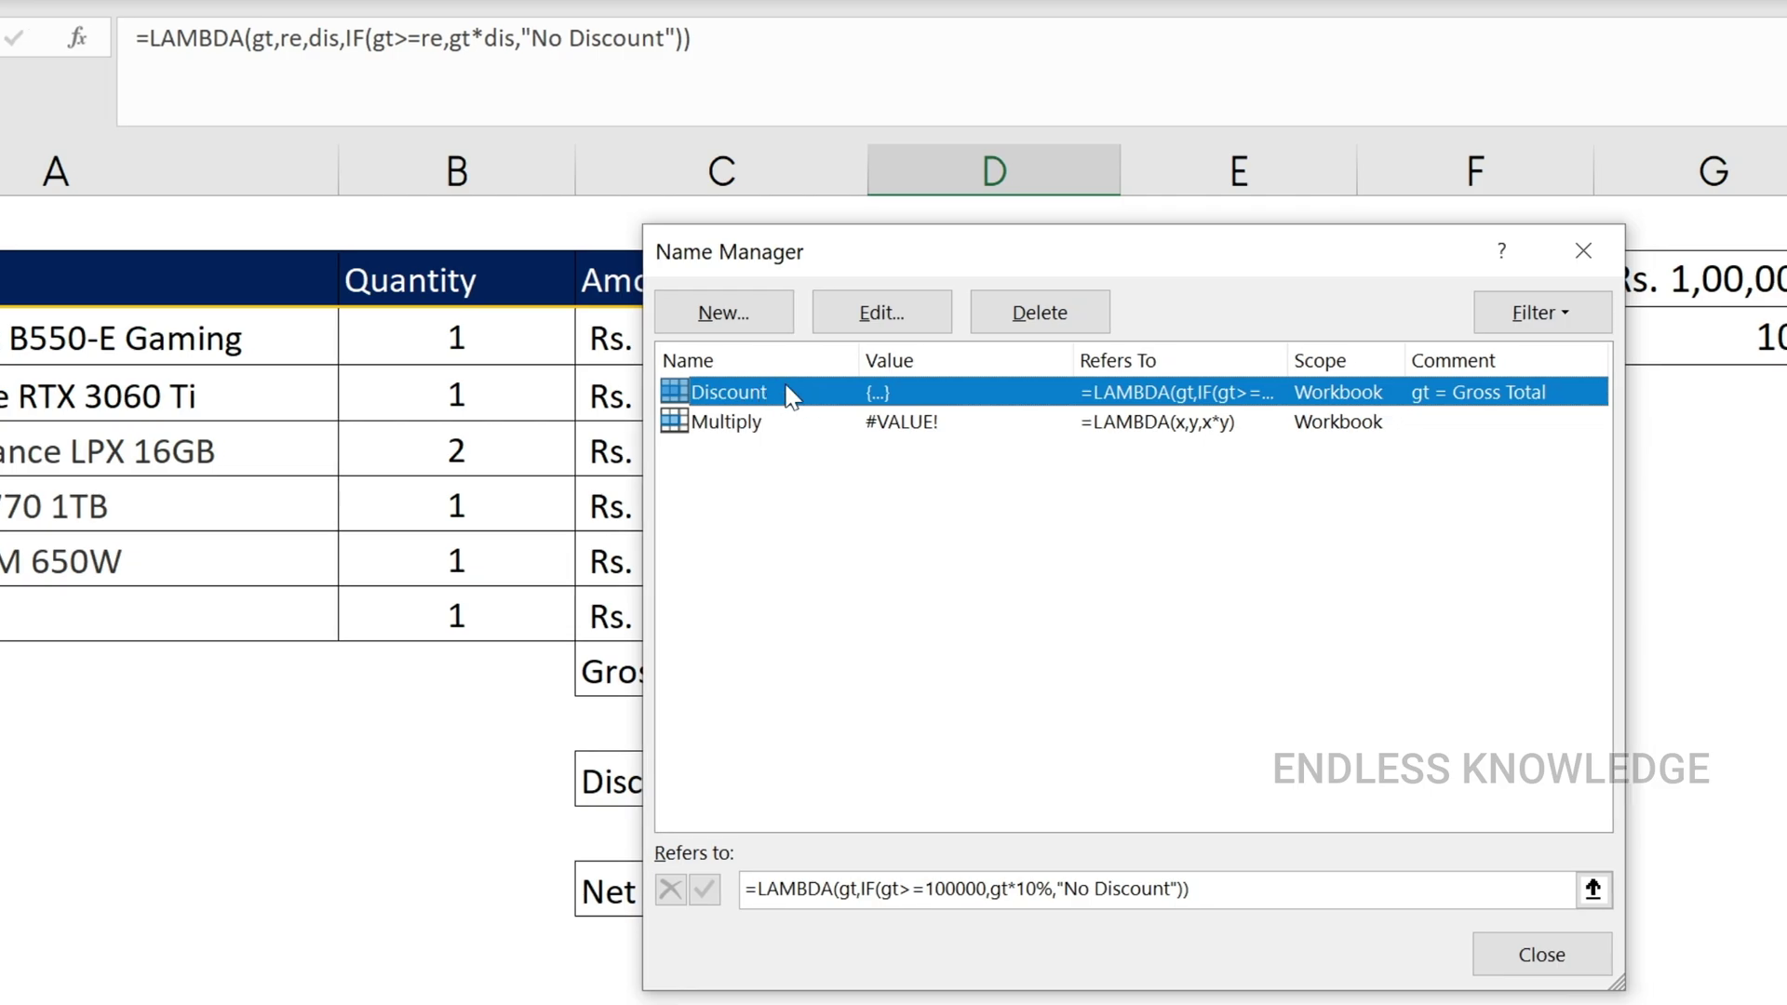
left_click(881, 313)
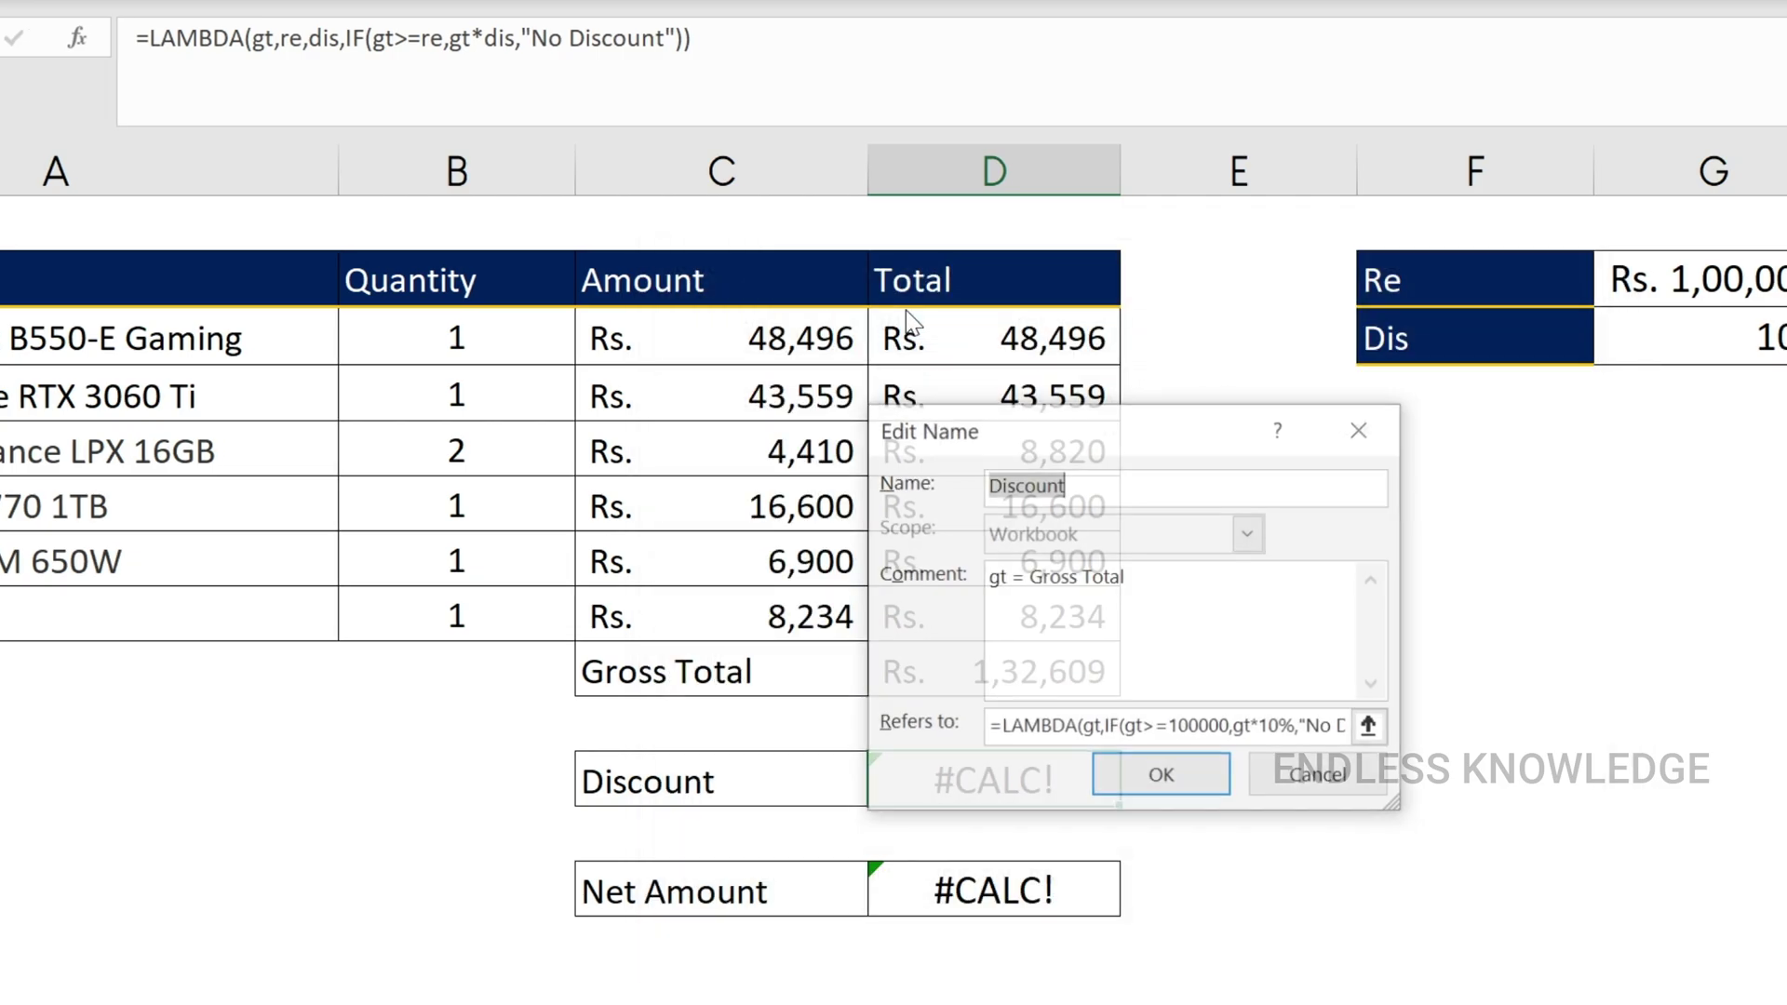
left_click(1099, 735)
key("ctrl+a")
key("BackSpace")
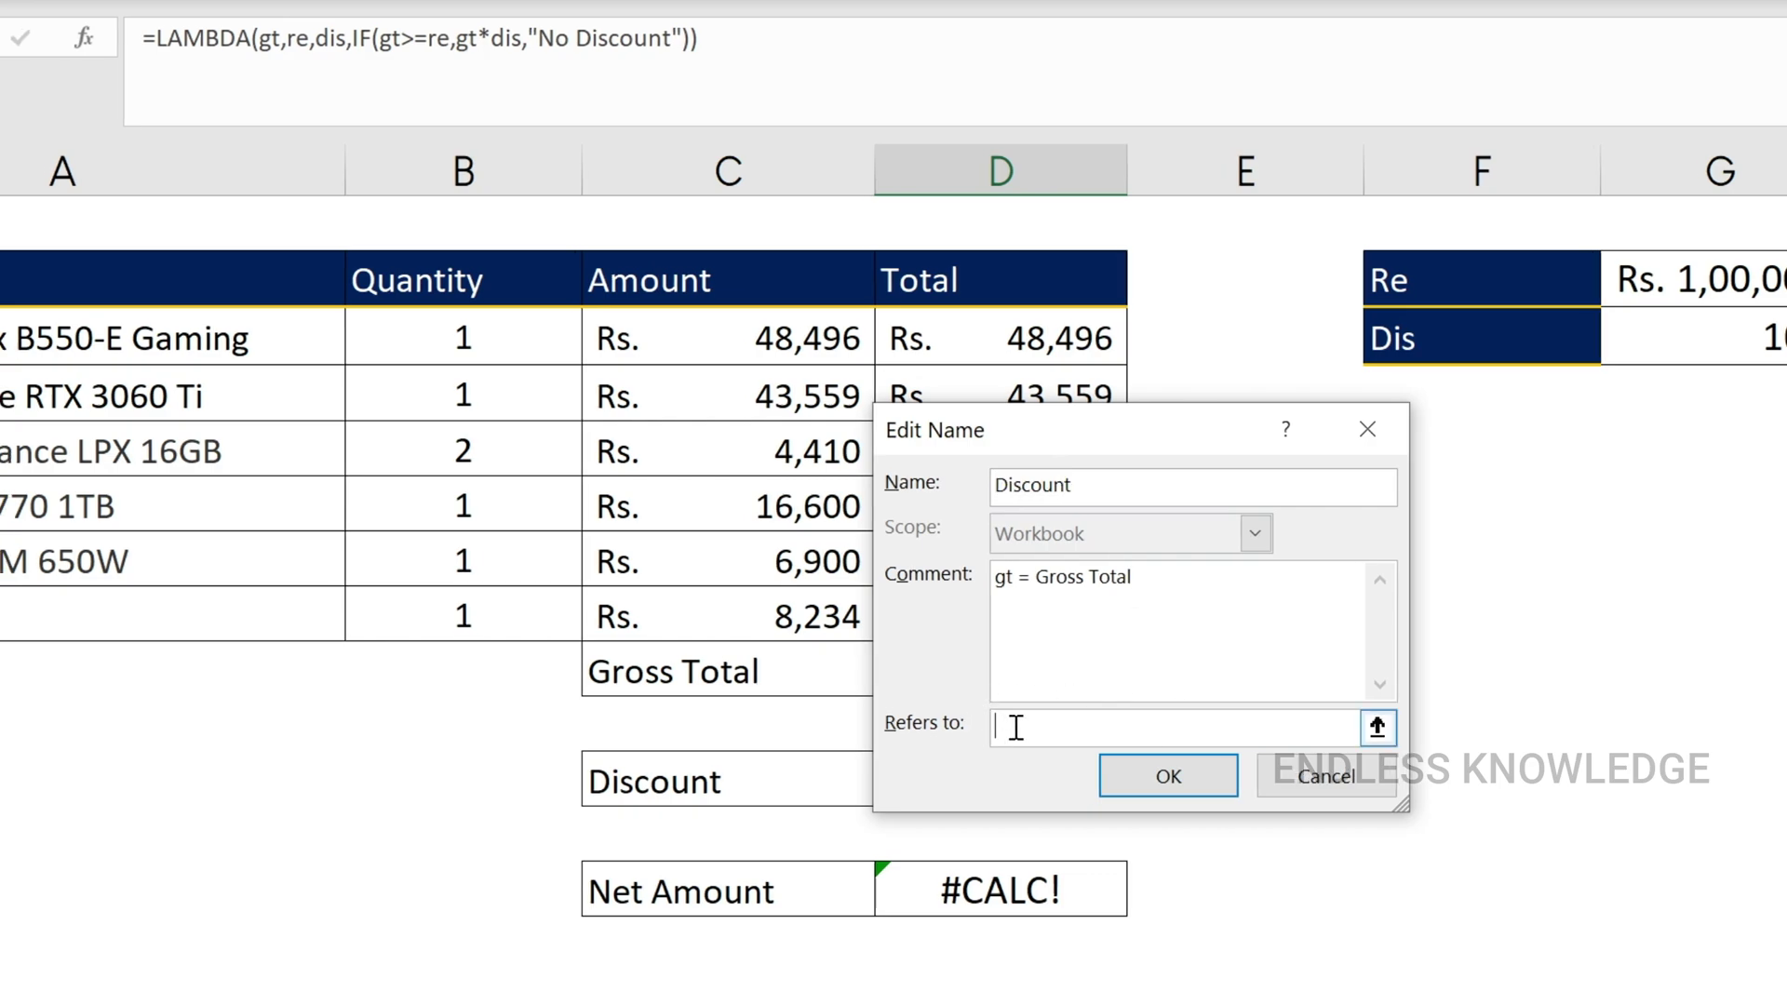
key("ctrl+v")
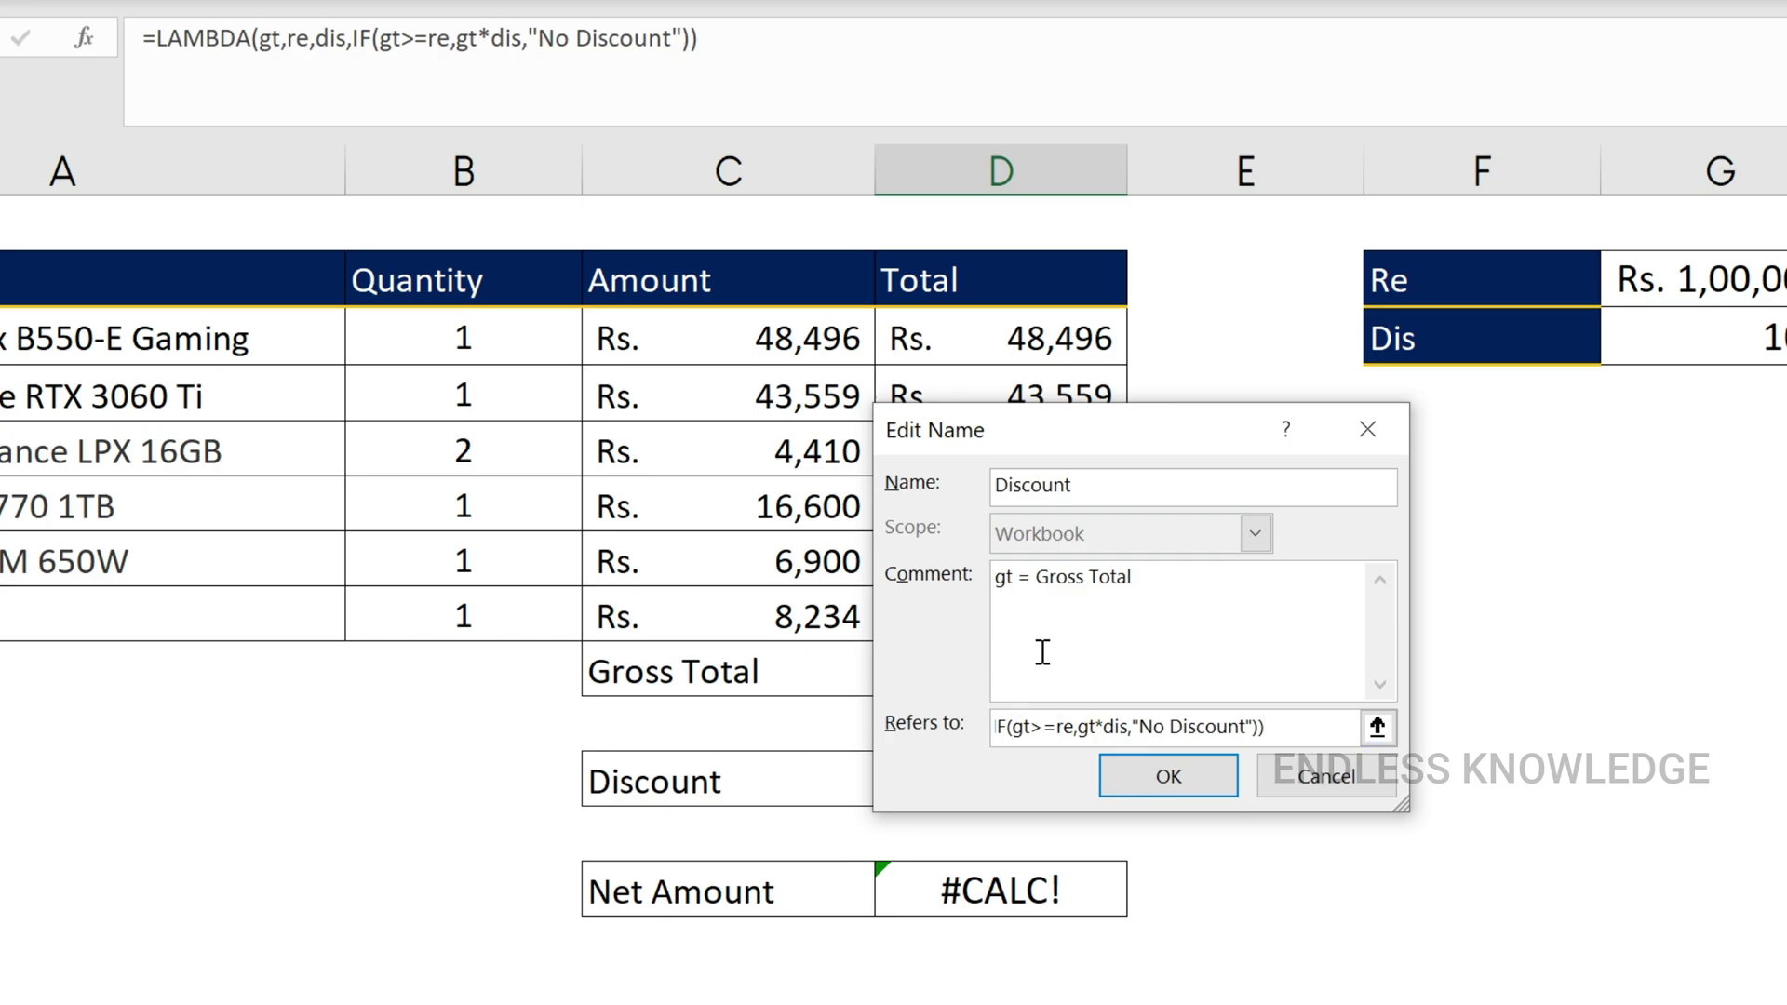
left_click(1111, 605)
key("Return")
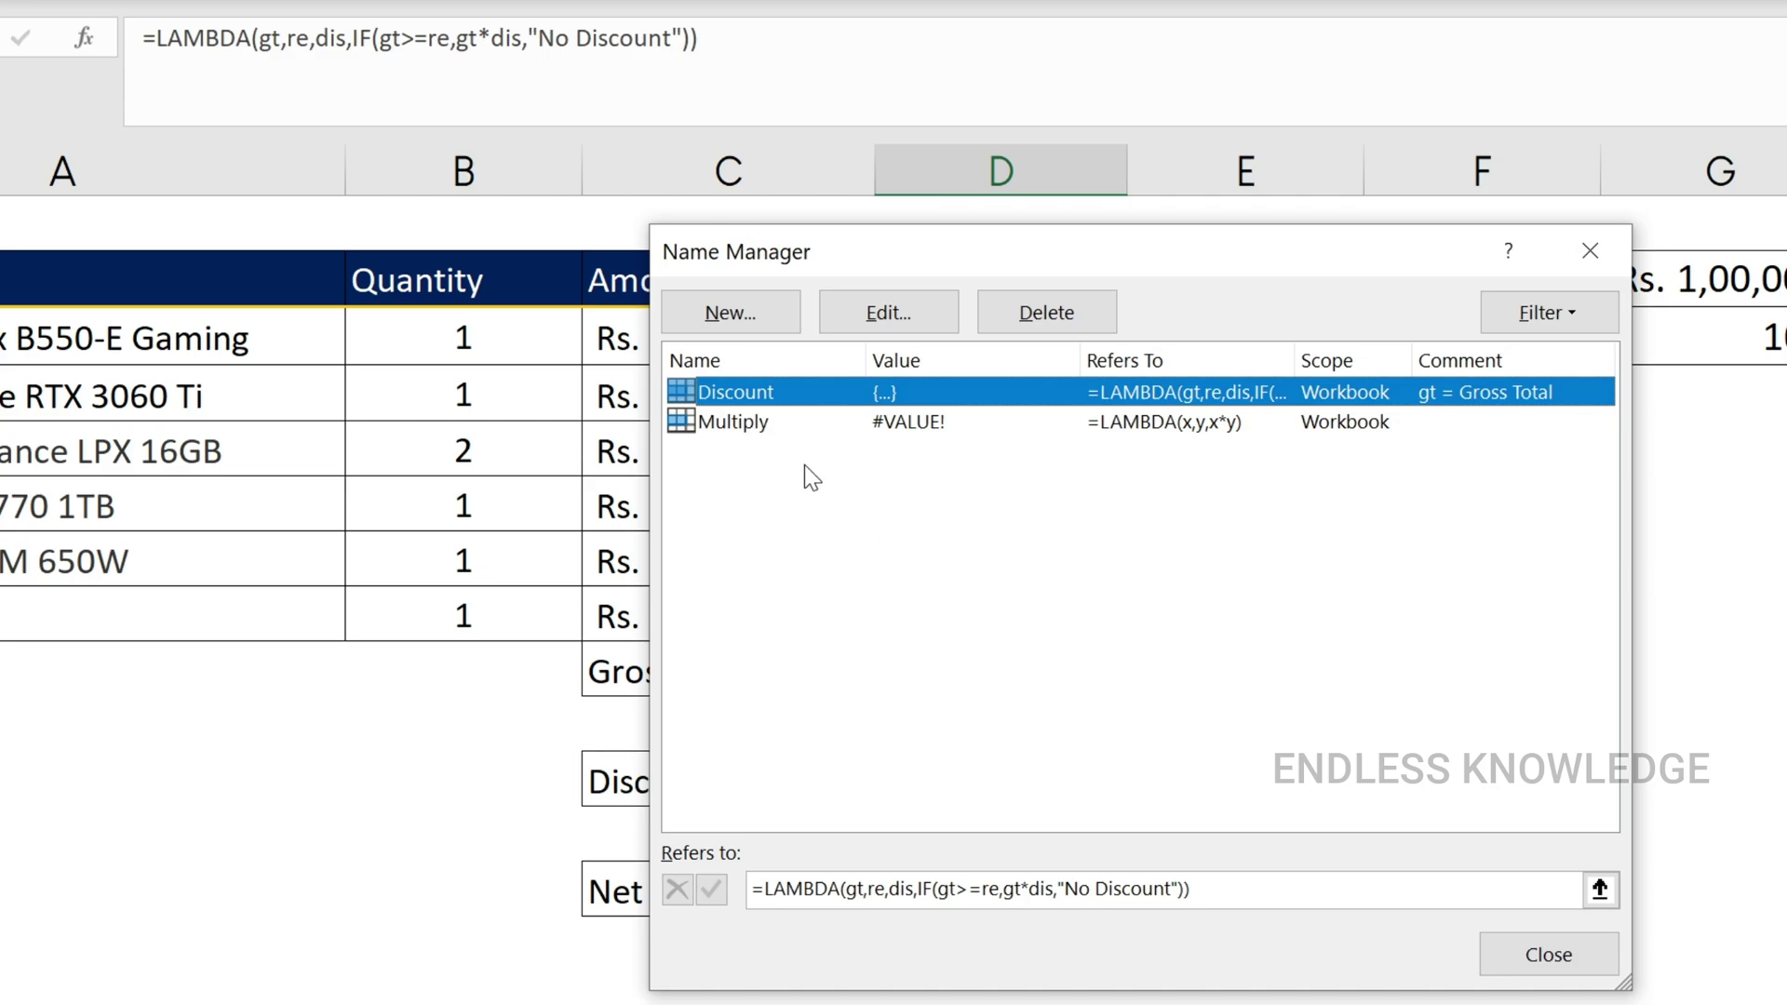
- Extend the Discount name's comment with ", re=requirement,dis= discount" and save the definition
left_click(740, 424)
left_click(735, 396)
left_click(868, 321)
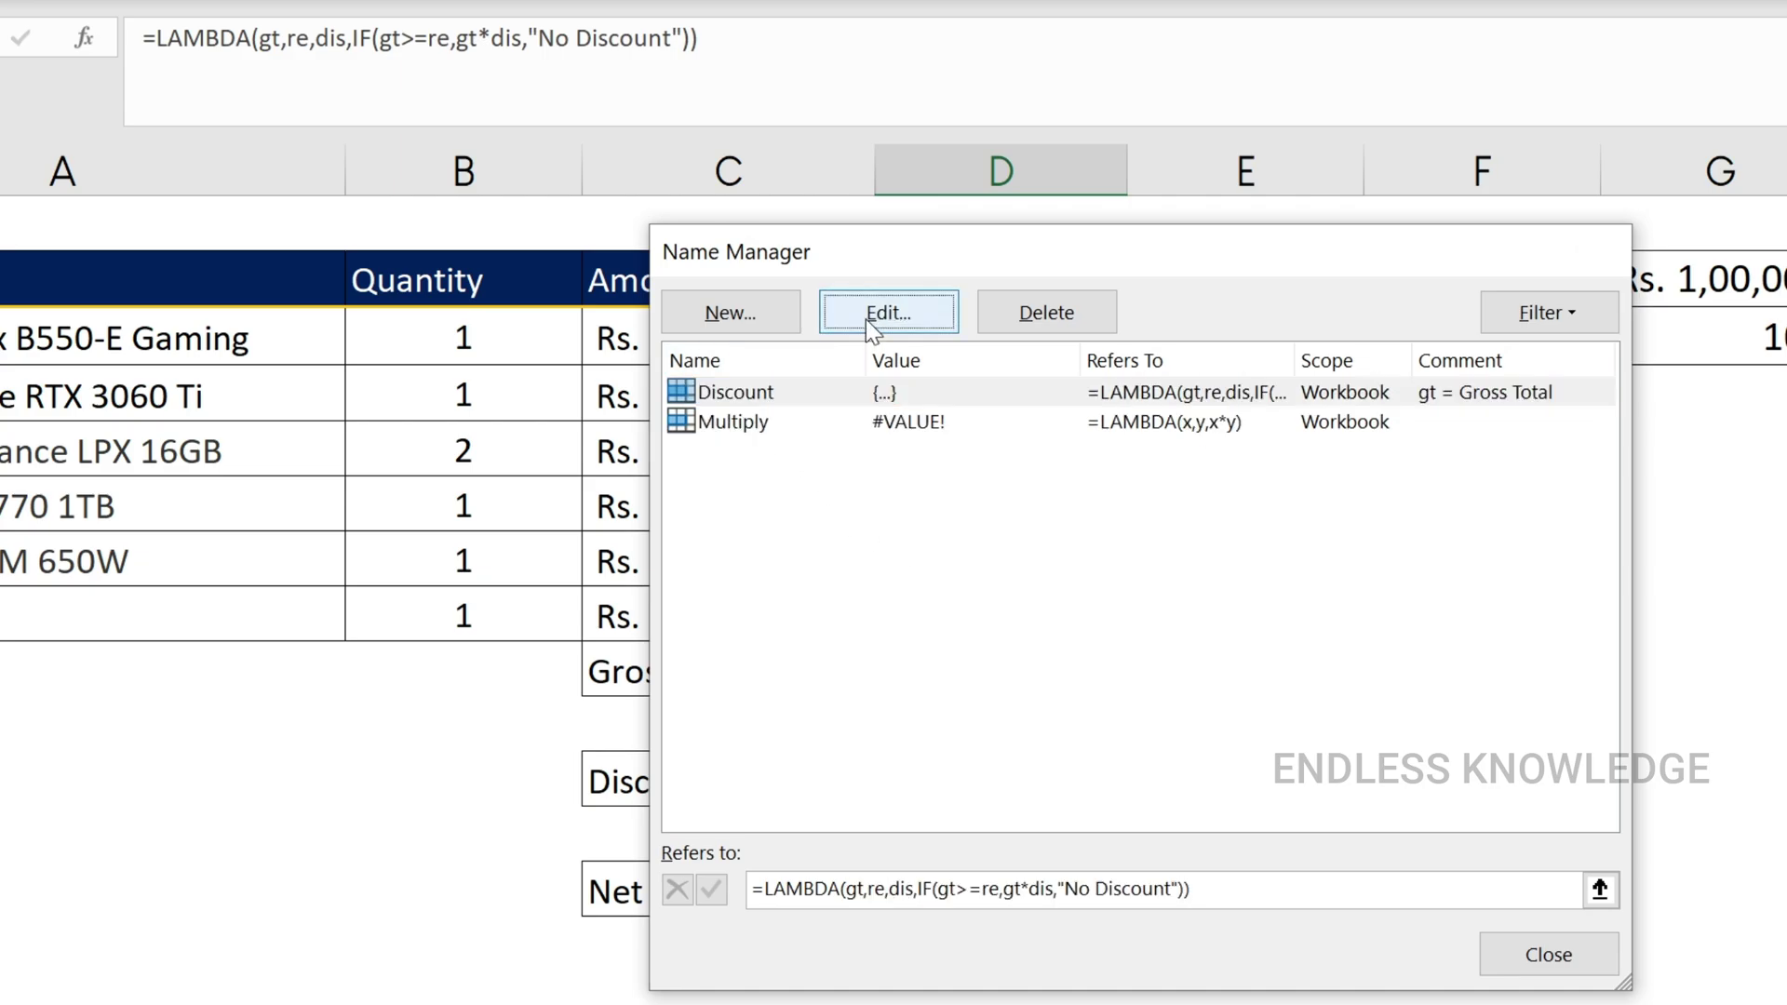
left_click(1193, 595)
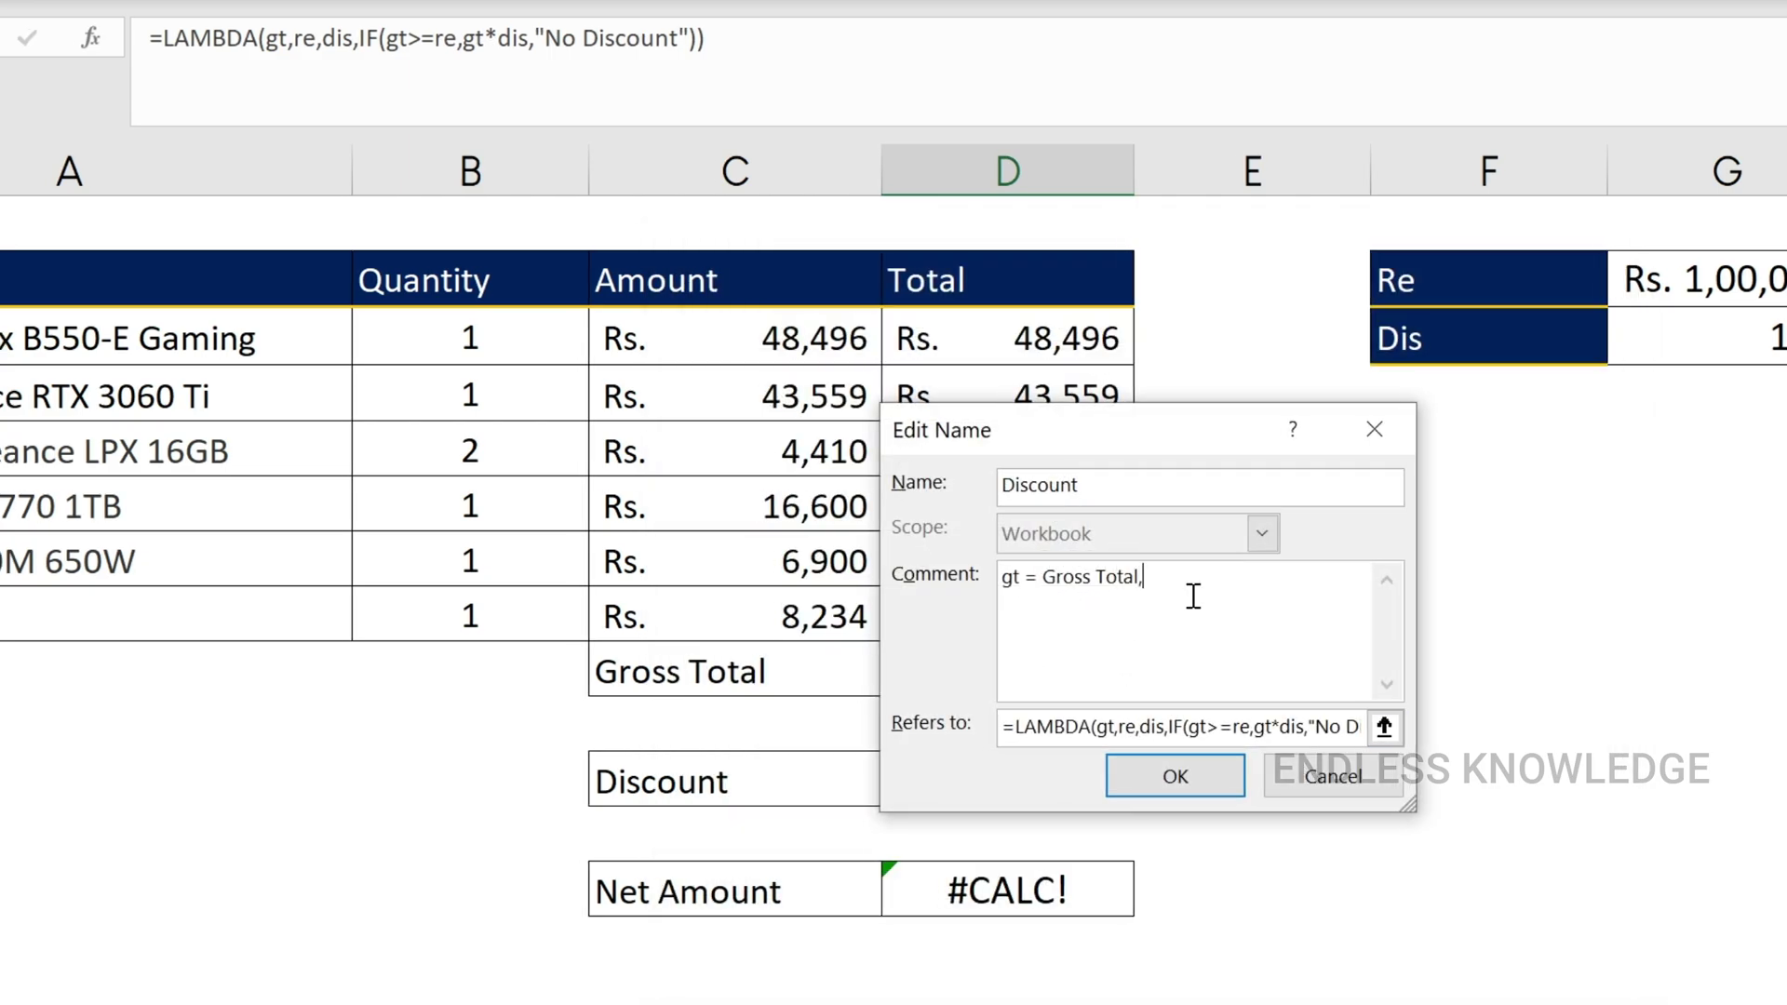
type(", re=requirement,dis=")
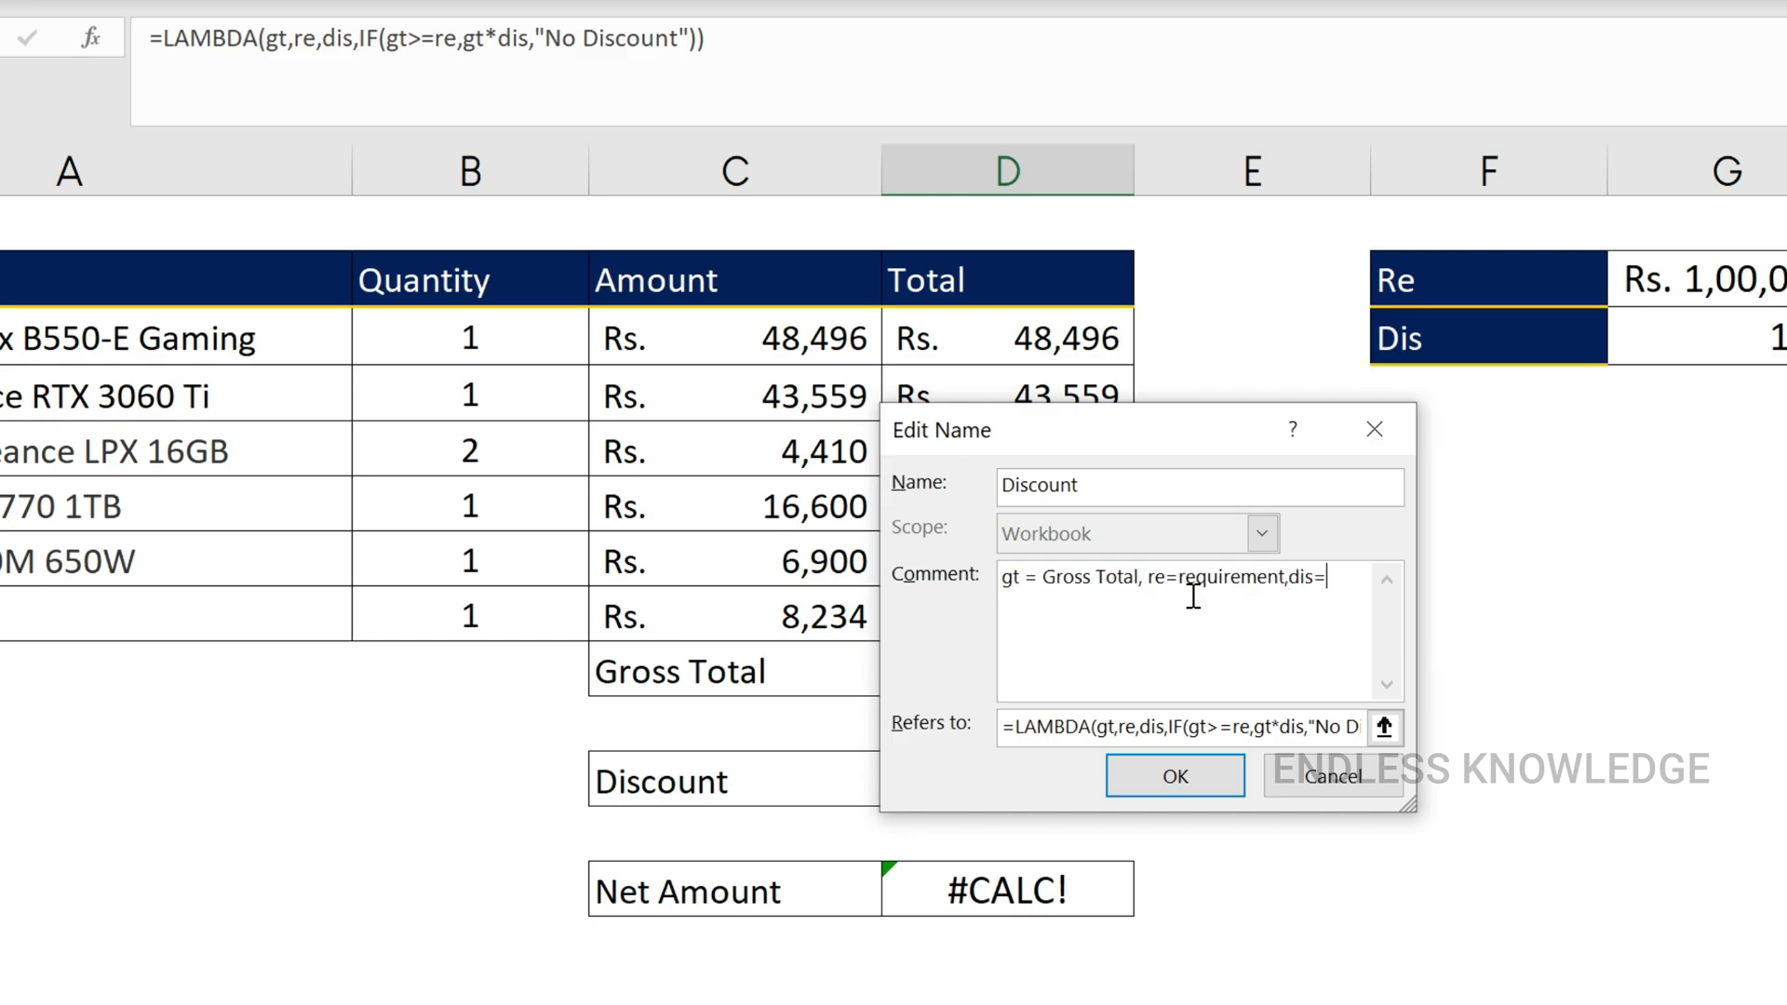
type(" discount")
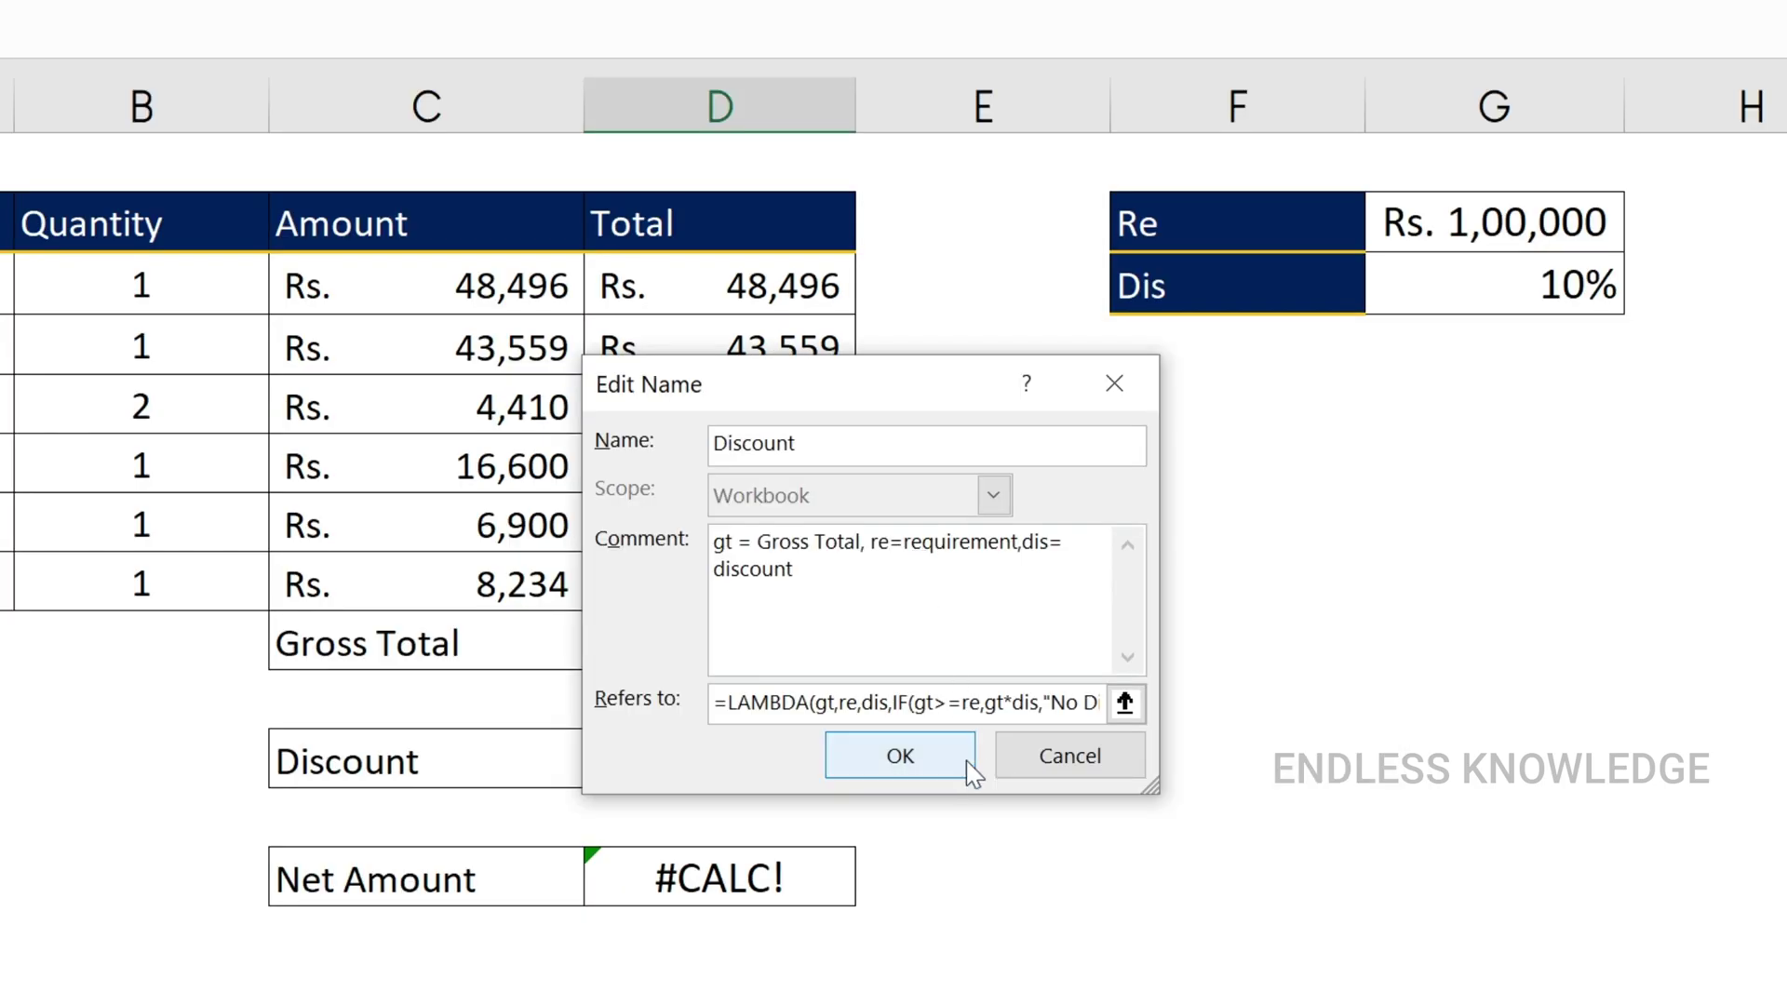
left_click(1175, 776)
left_click(1284, 941)
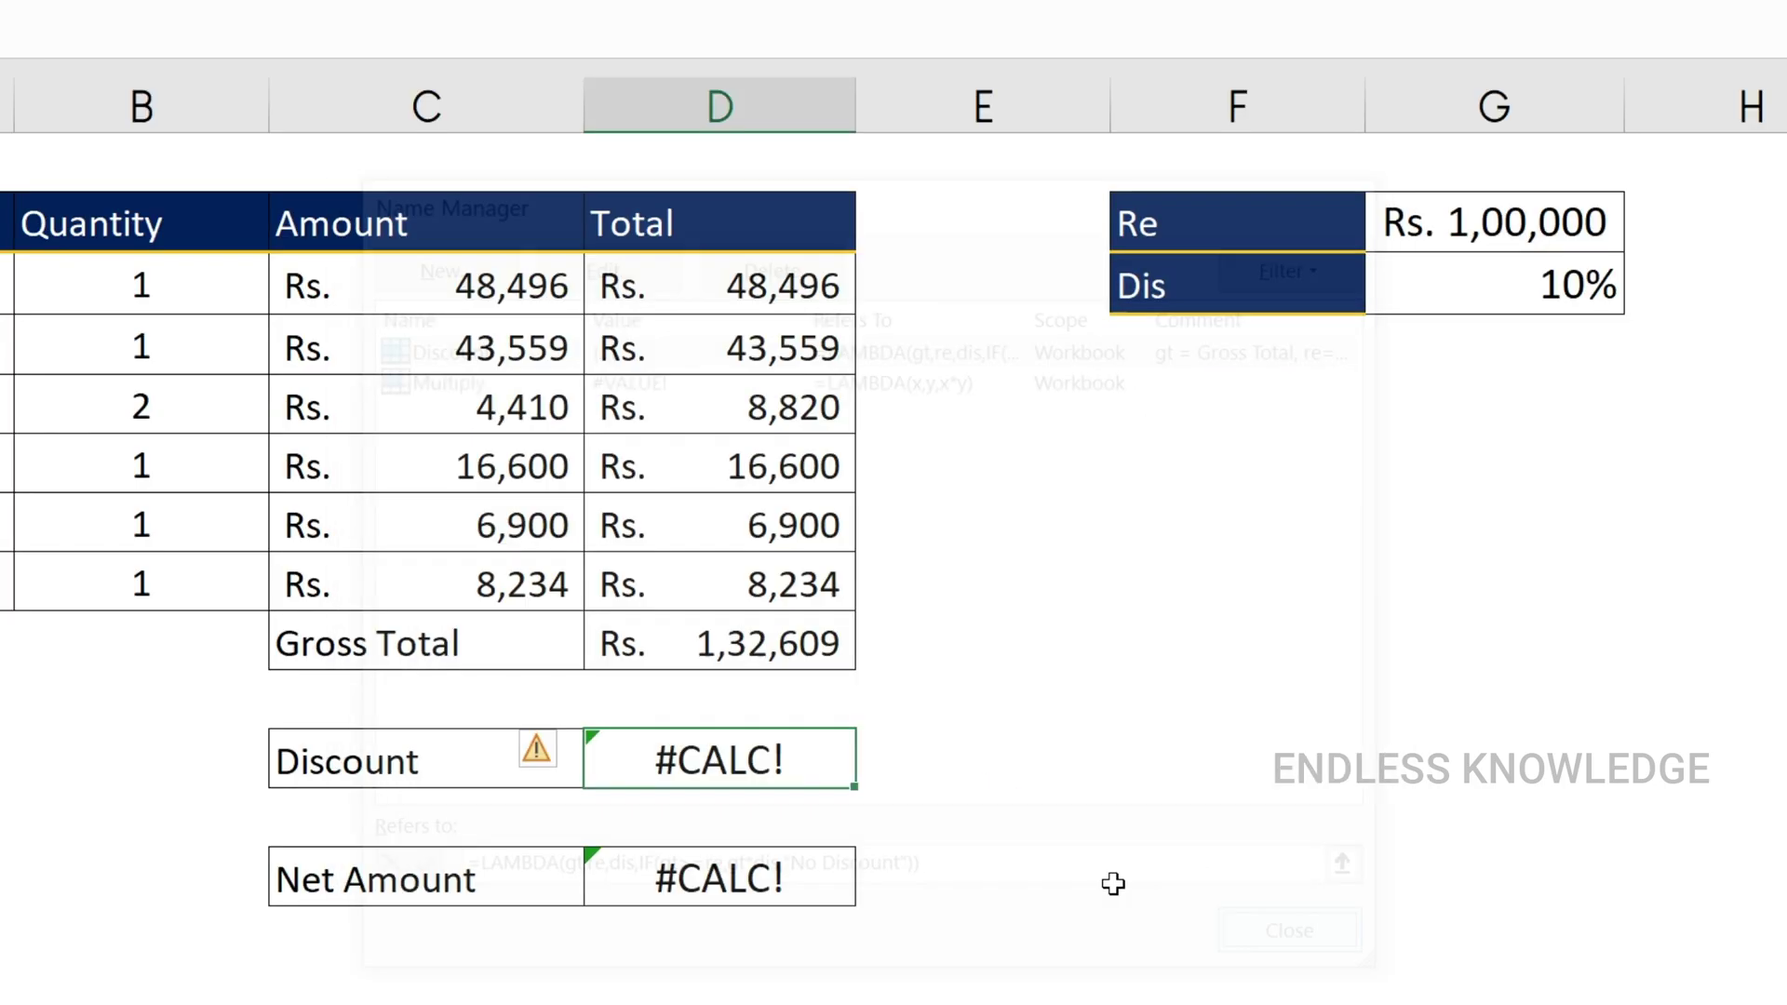
- Write =Discount(D9,G2,G3) in the Discount amount cell, passing the gross total, the Re amount and the Dis percentage
type("=di")
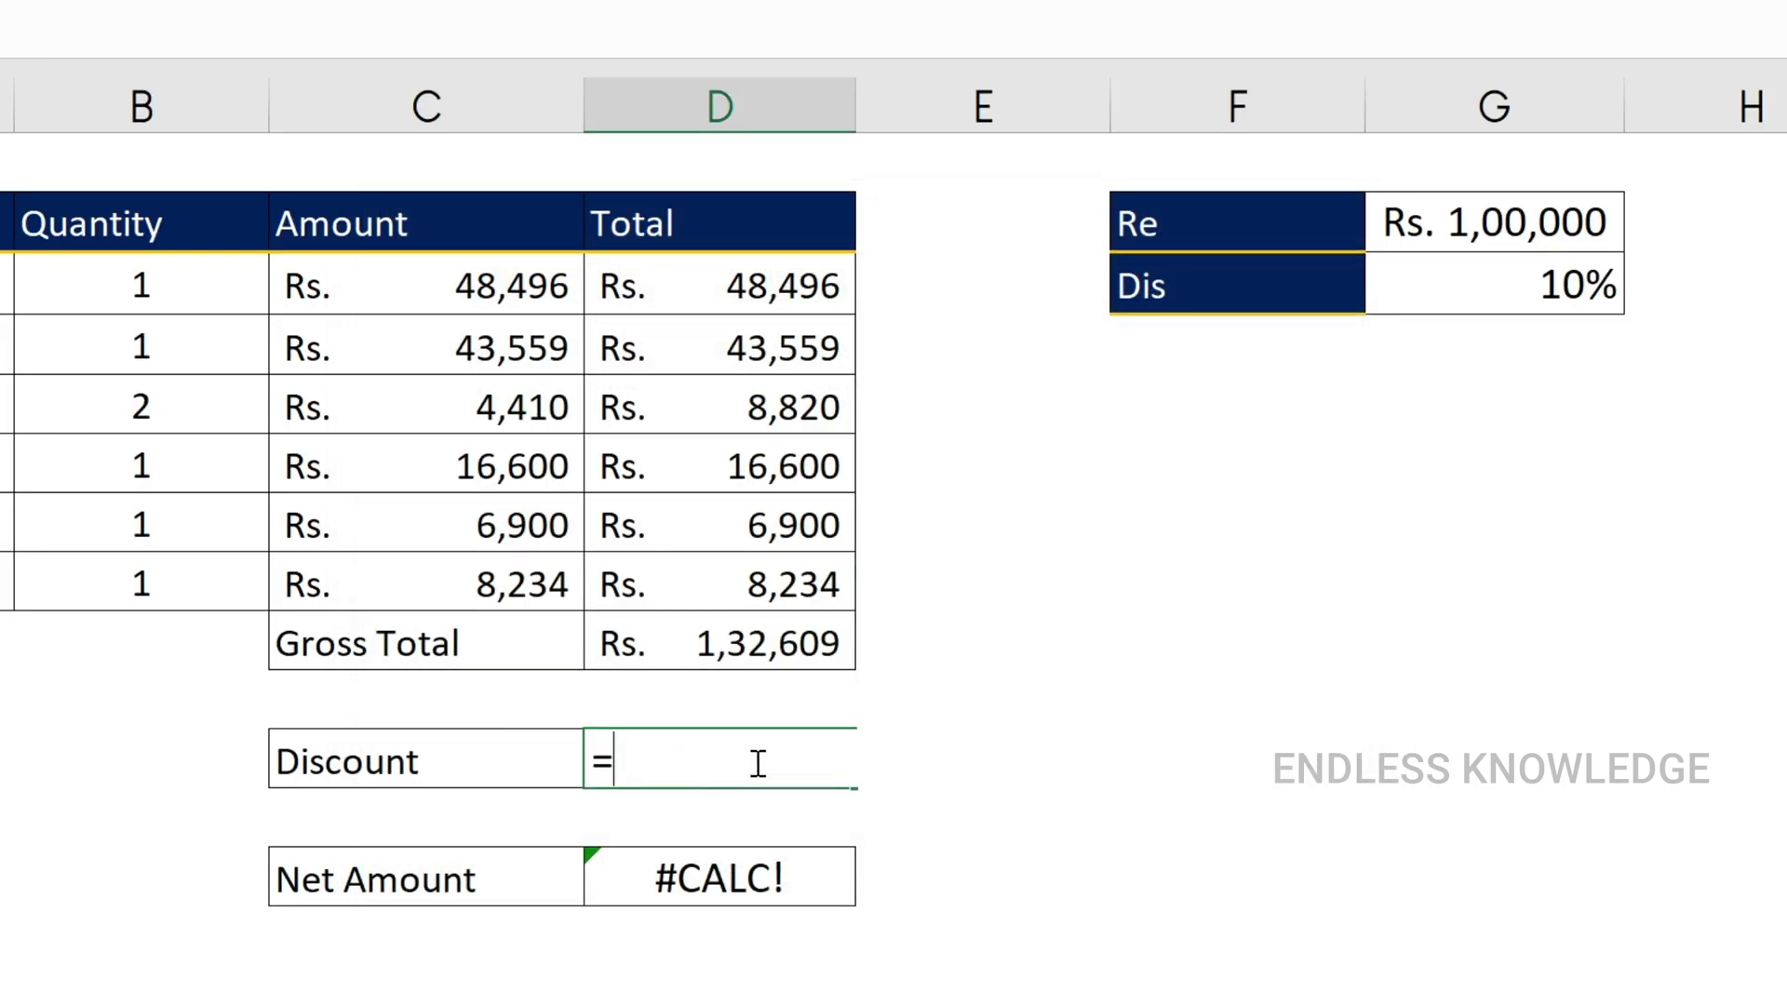
key("Down")
key("Down")
key("Down")
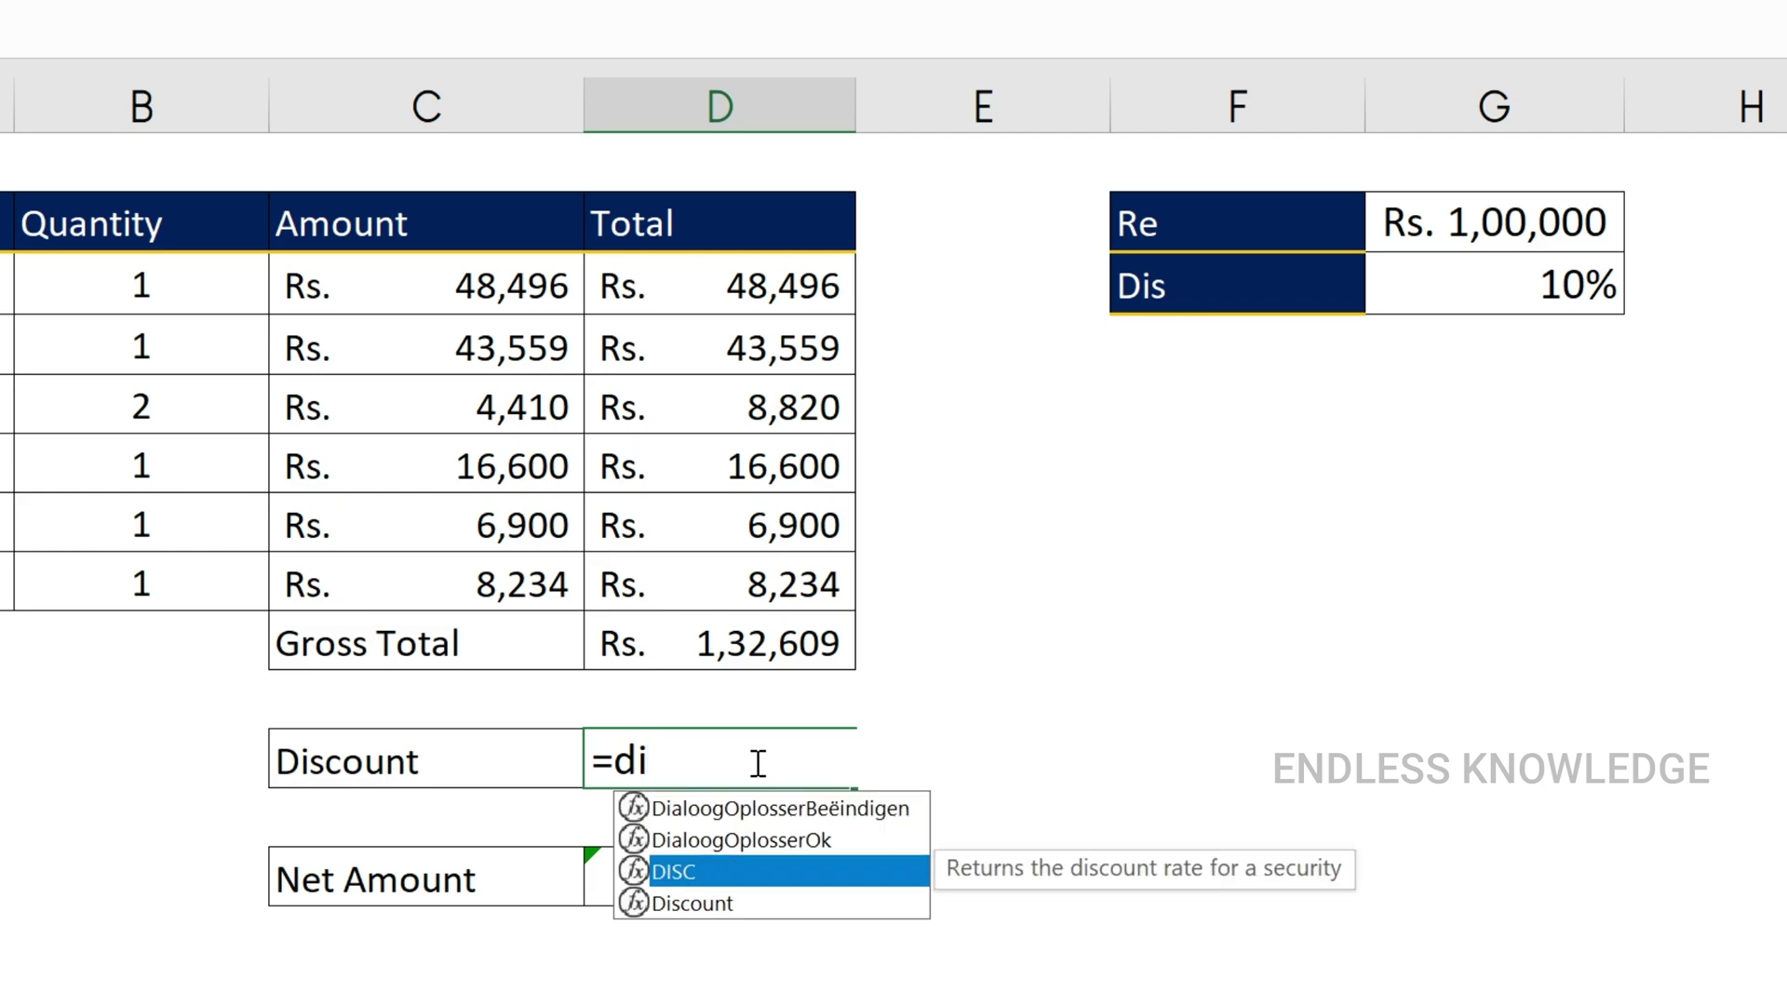
key("Tab")
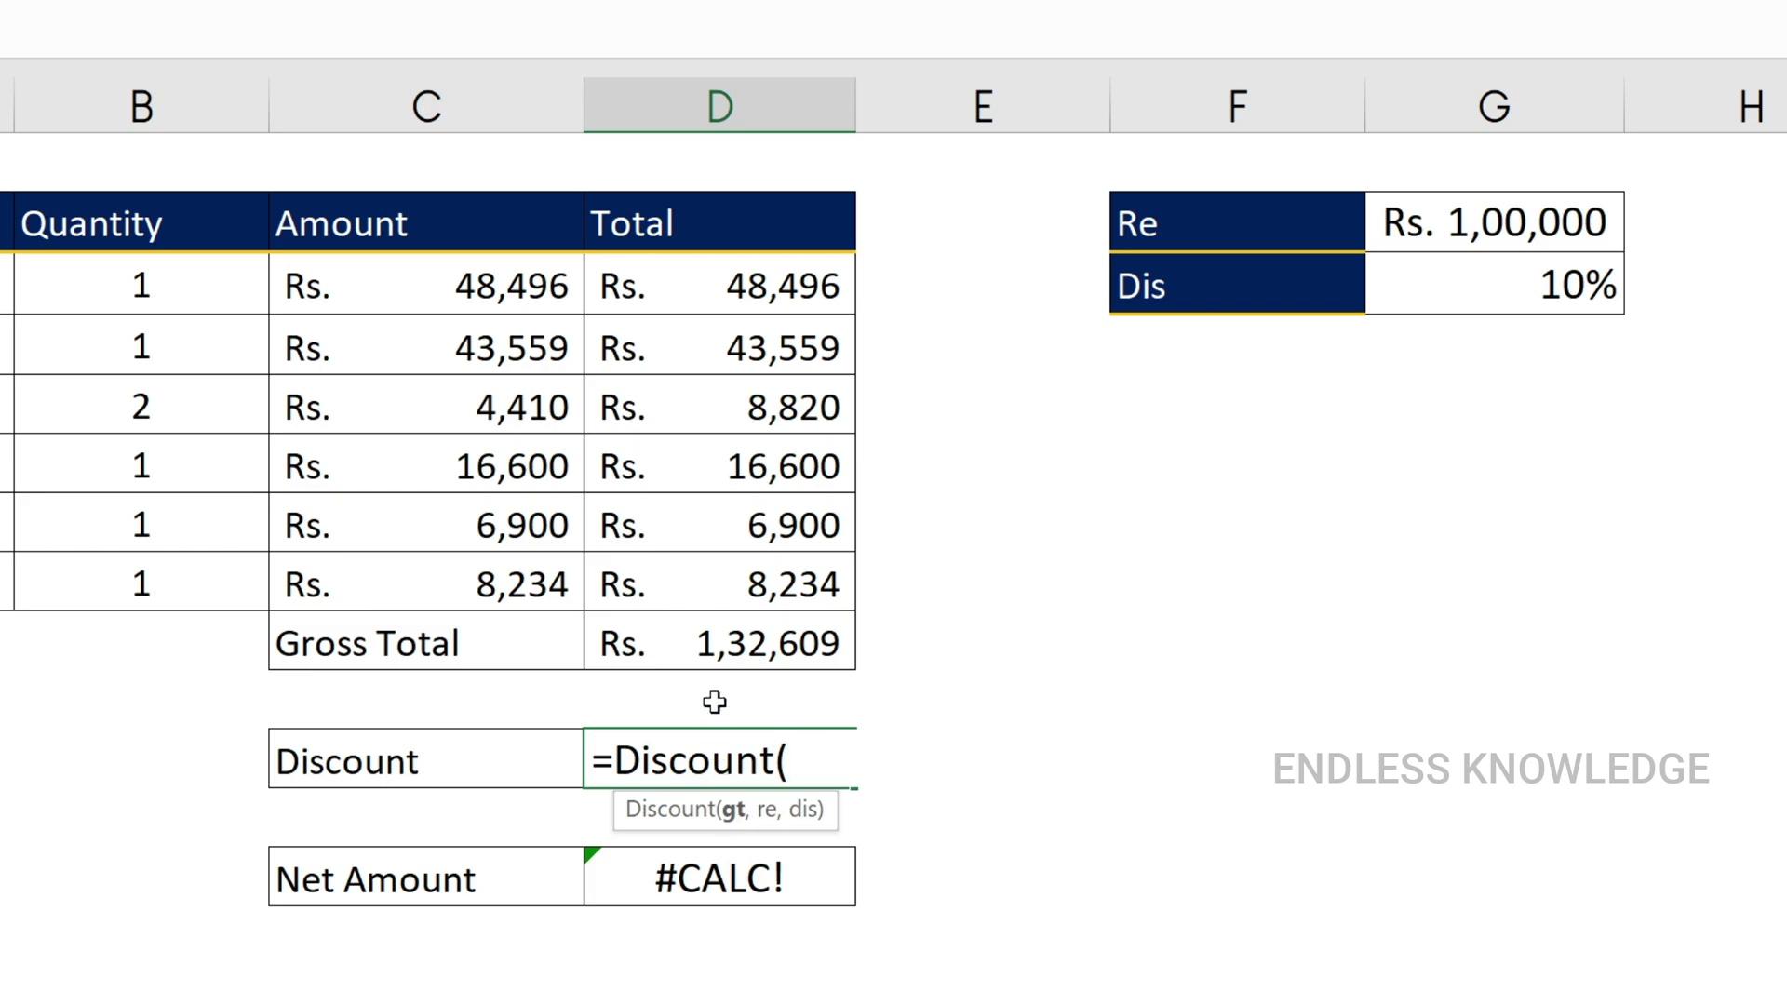
left_click(713, 644)
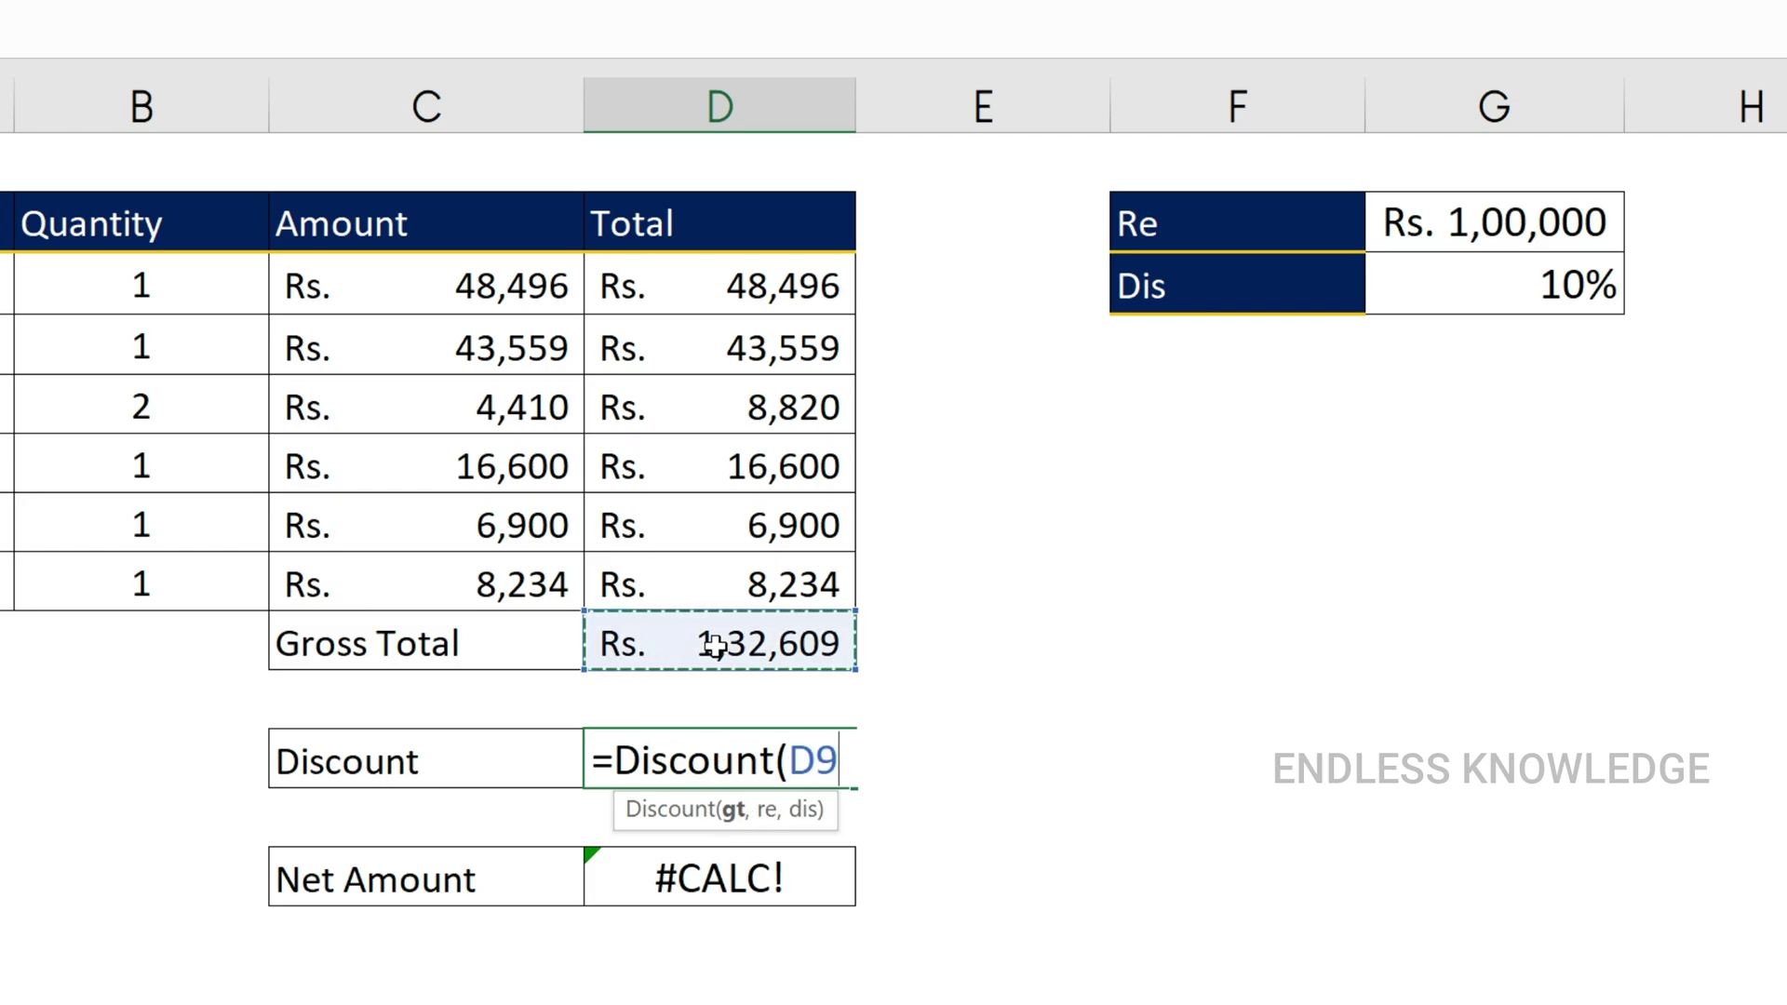
type(",")
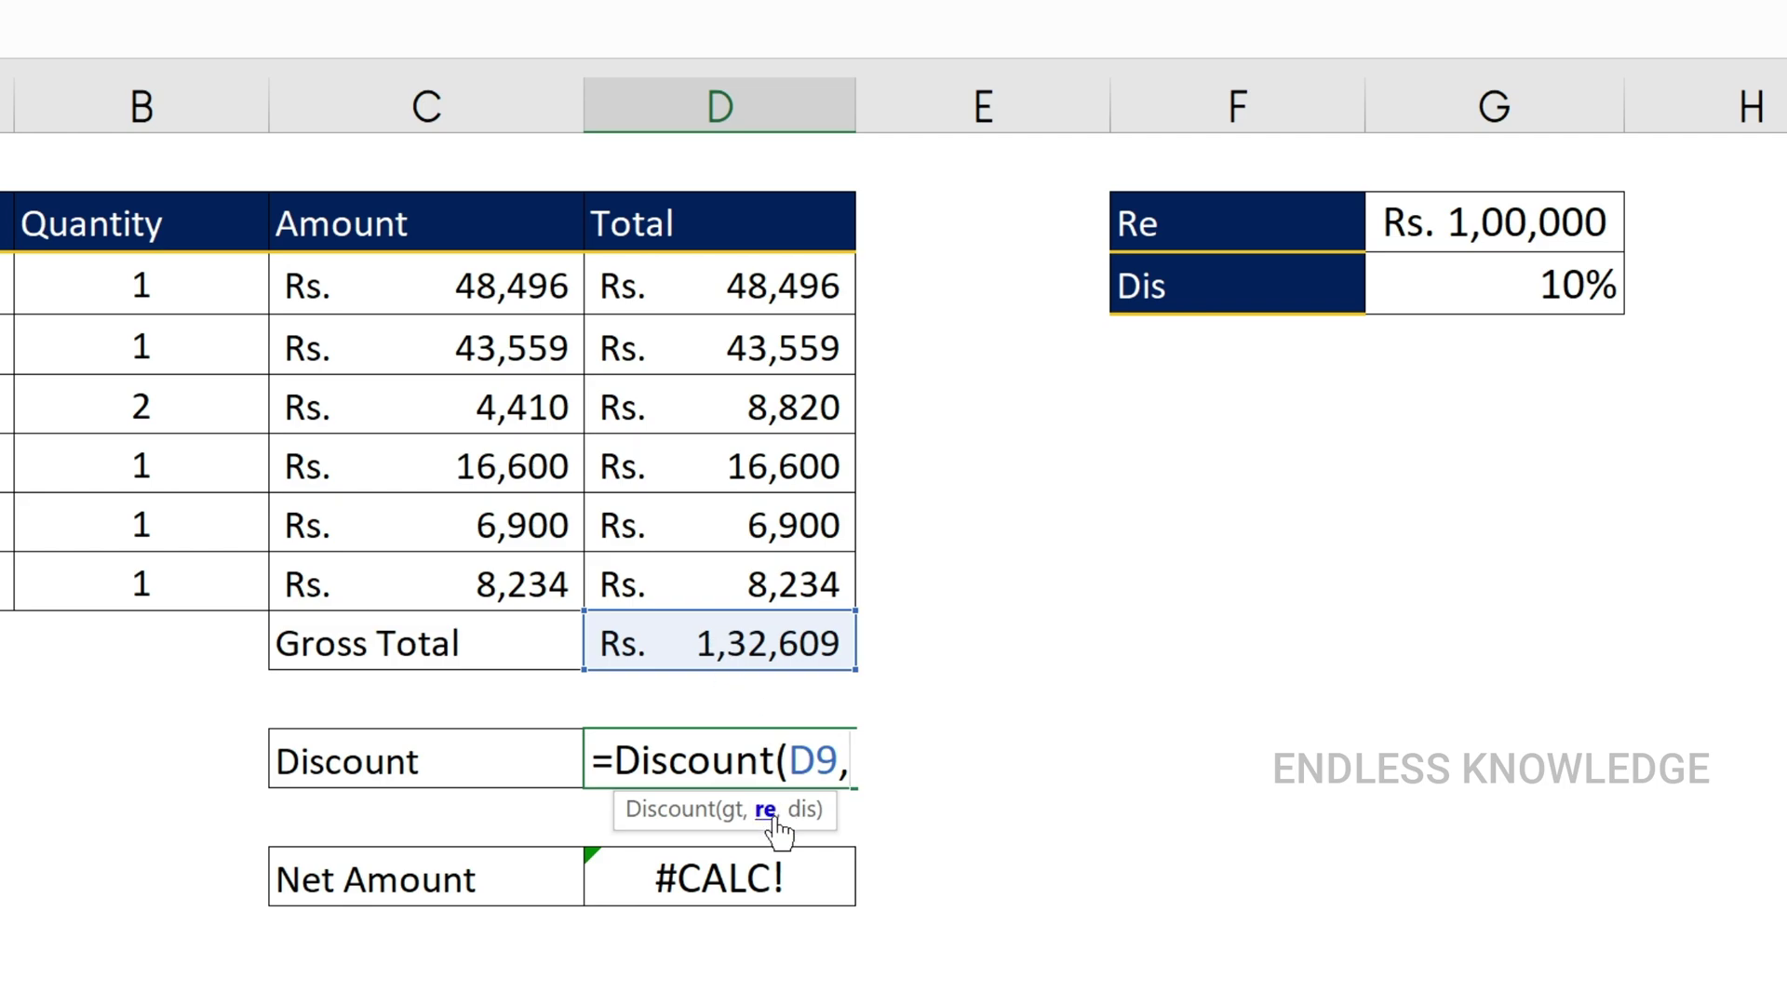
left_click(1481, 221)
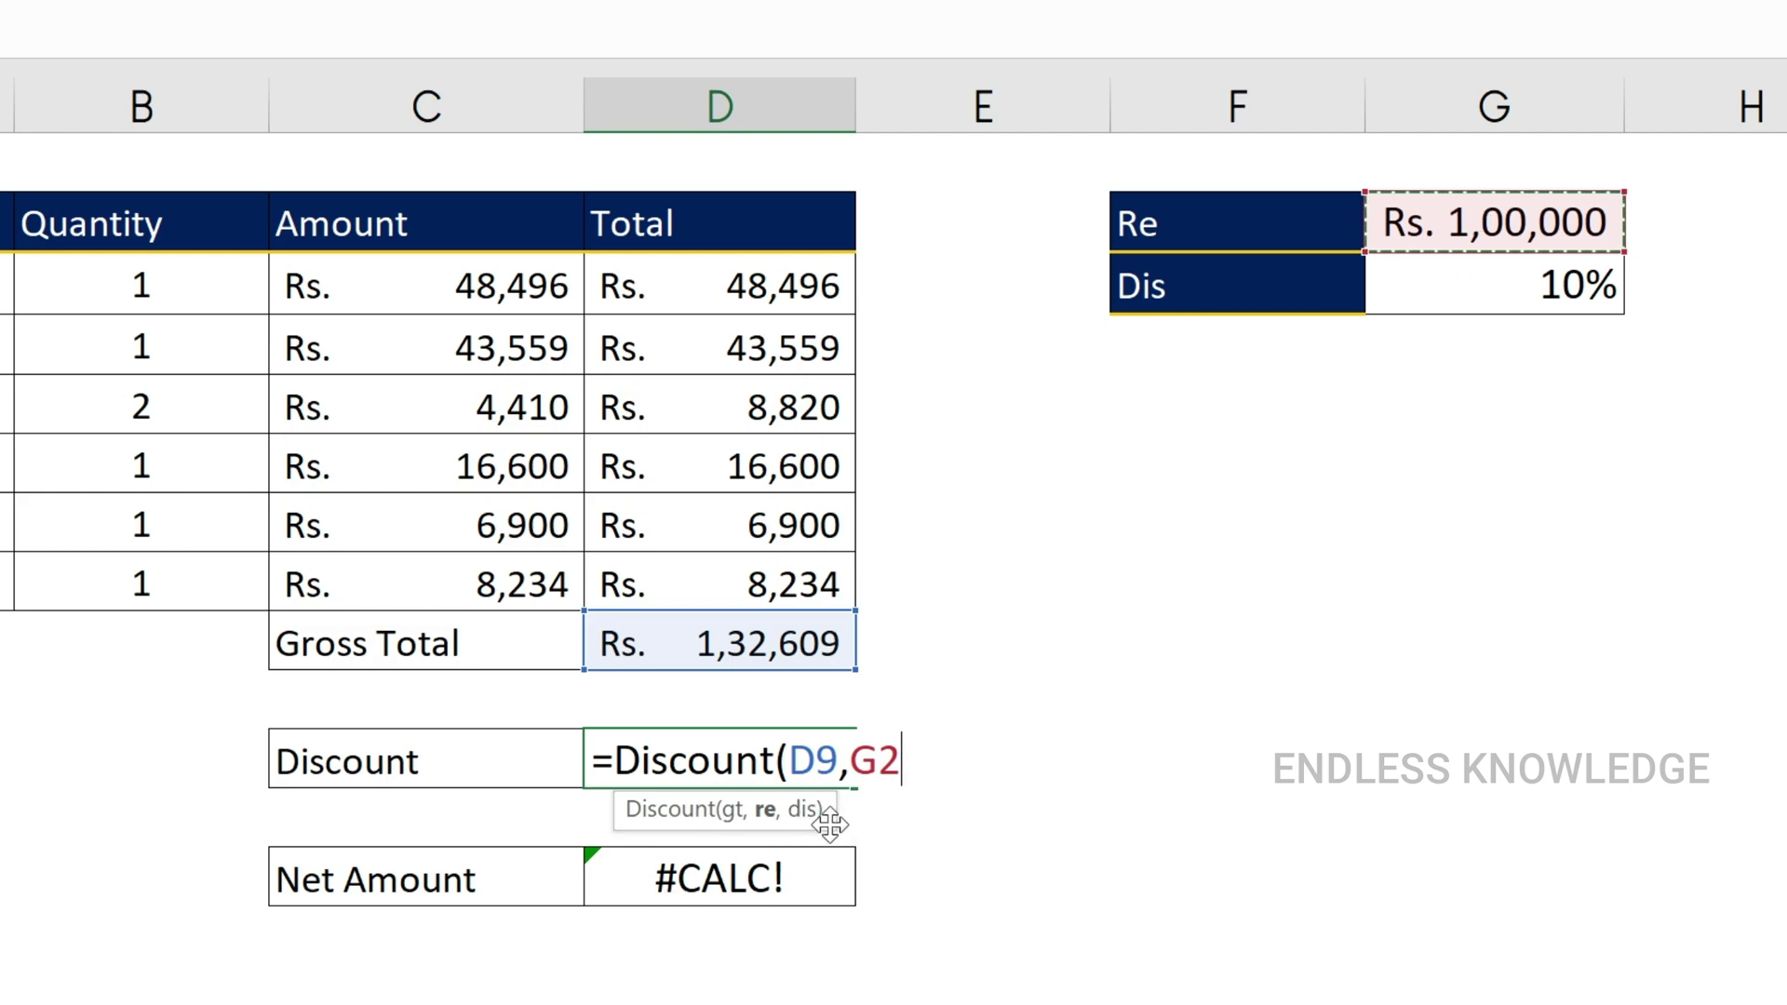
type(",")
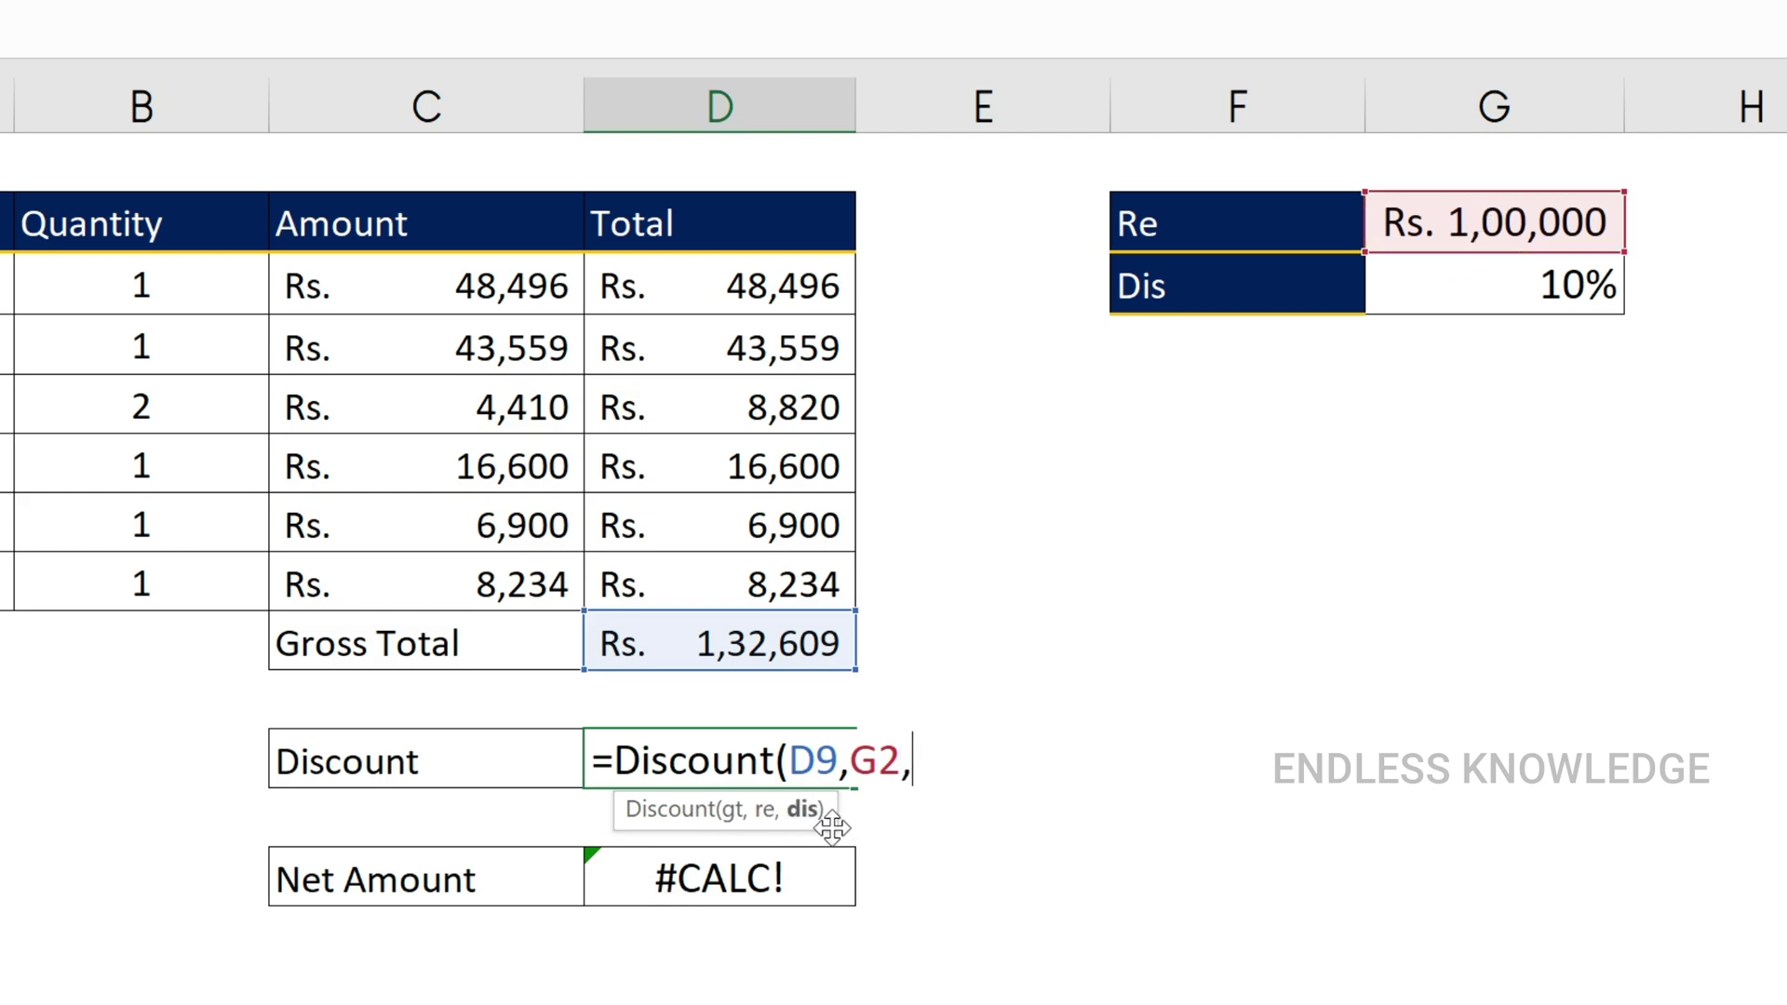
left_click(1472, 289)
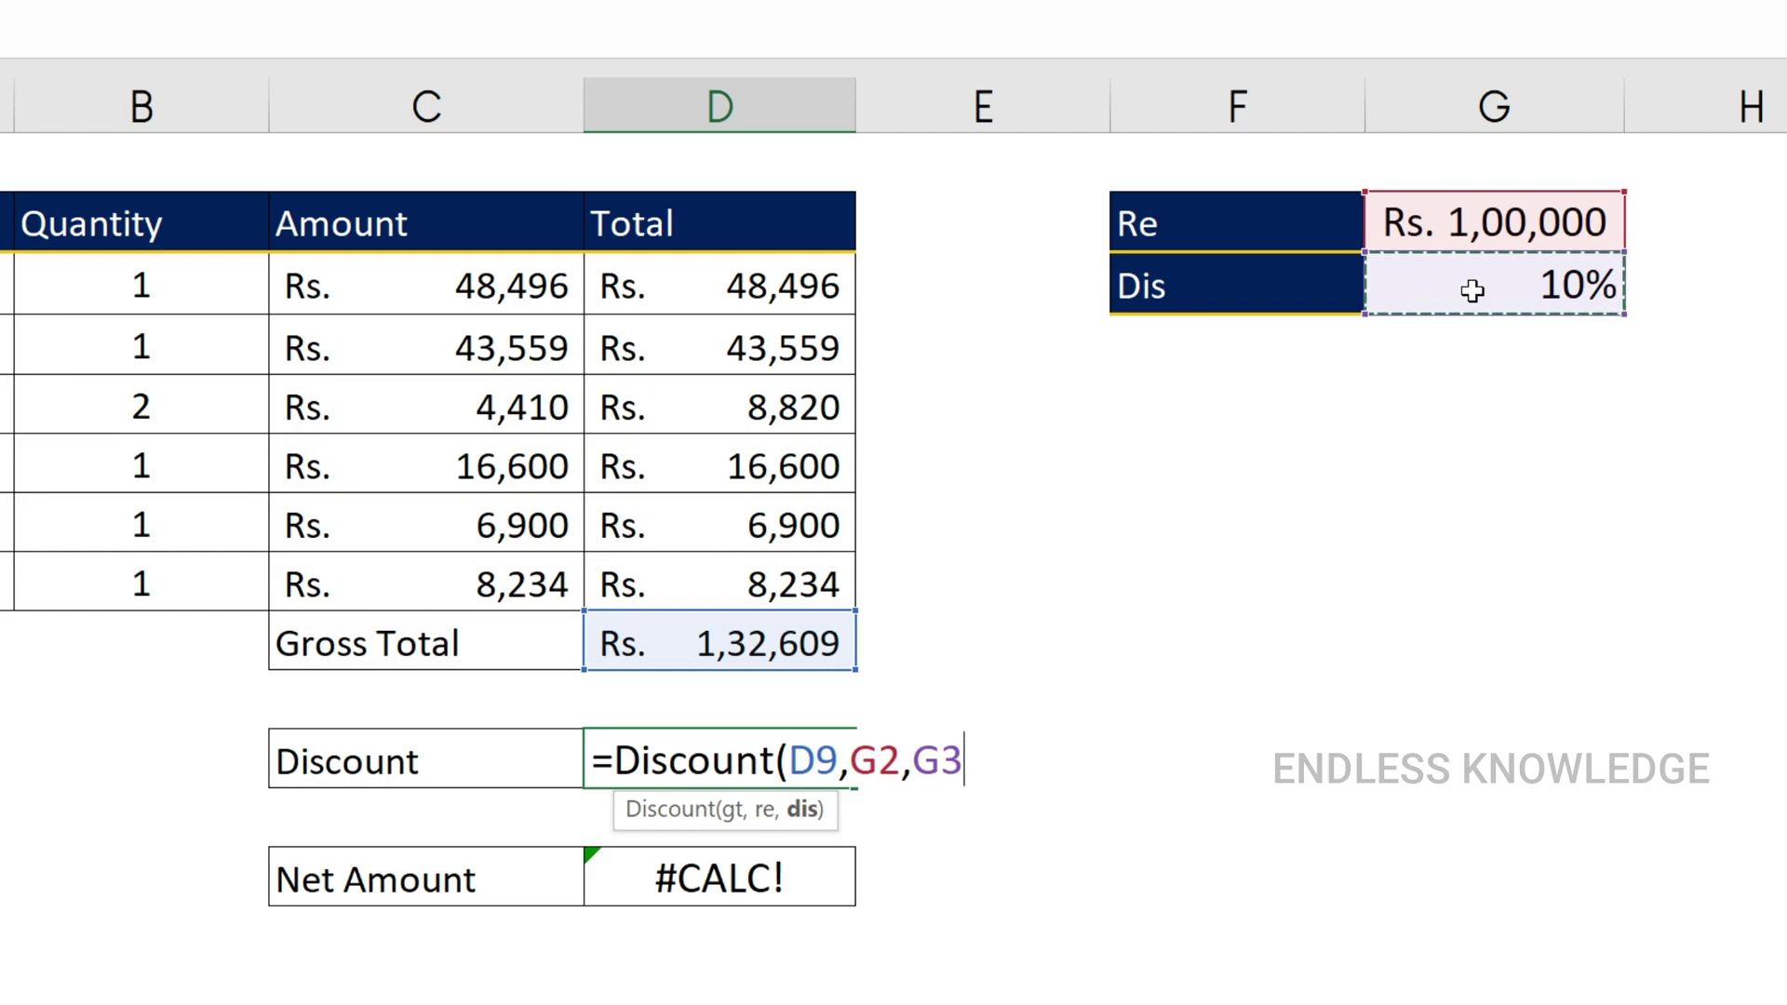
- Make the Re and Dis references absolute in the Discount formula, as $G$2 and $G$3
left_click(878, 761)
left_click(941, 760)
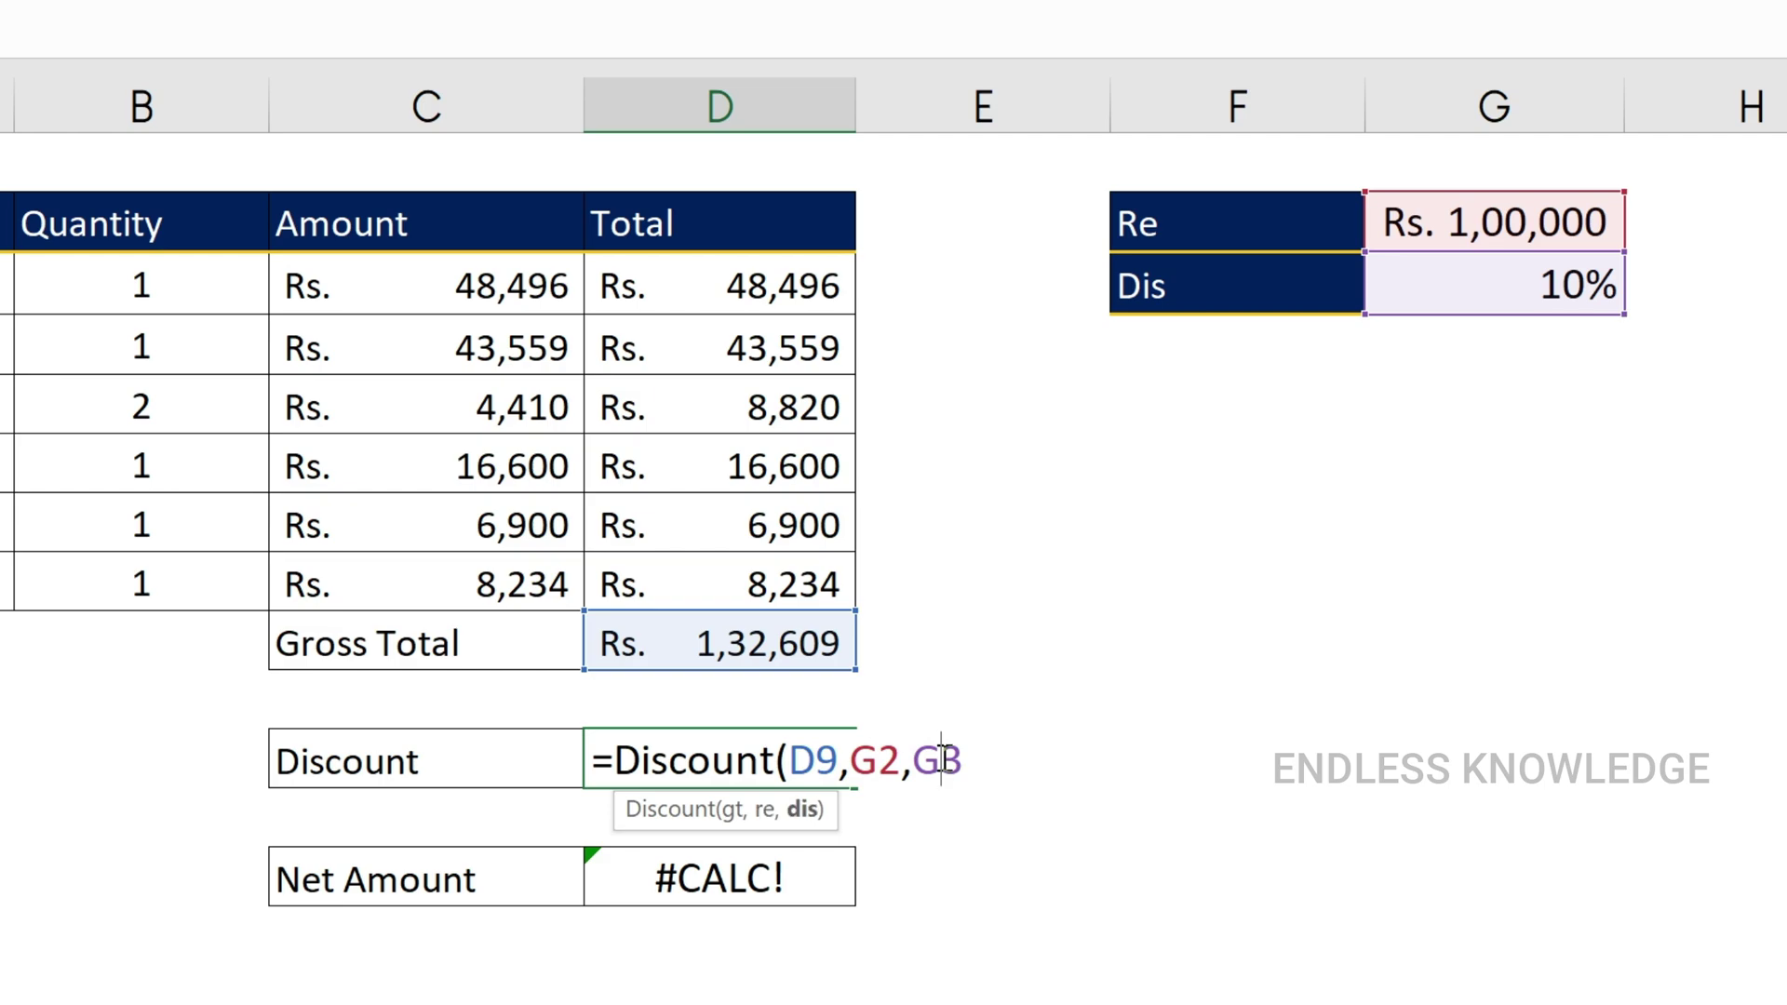
key("F4")
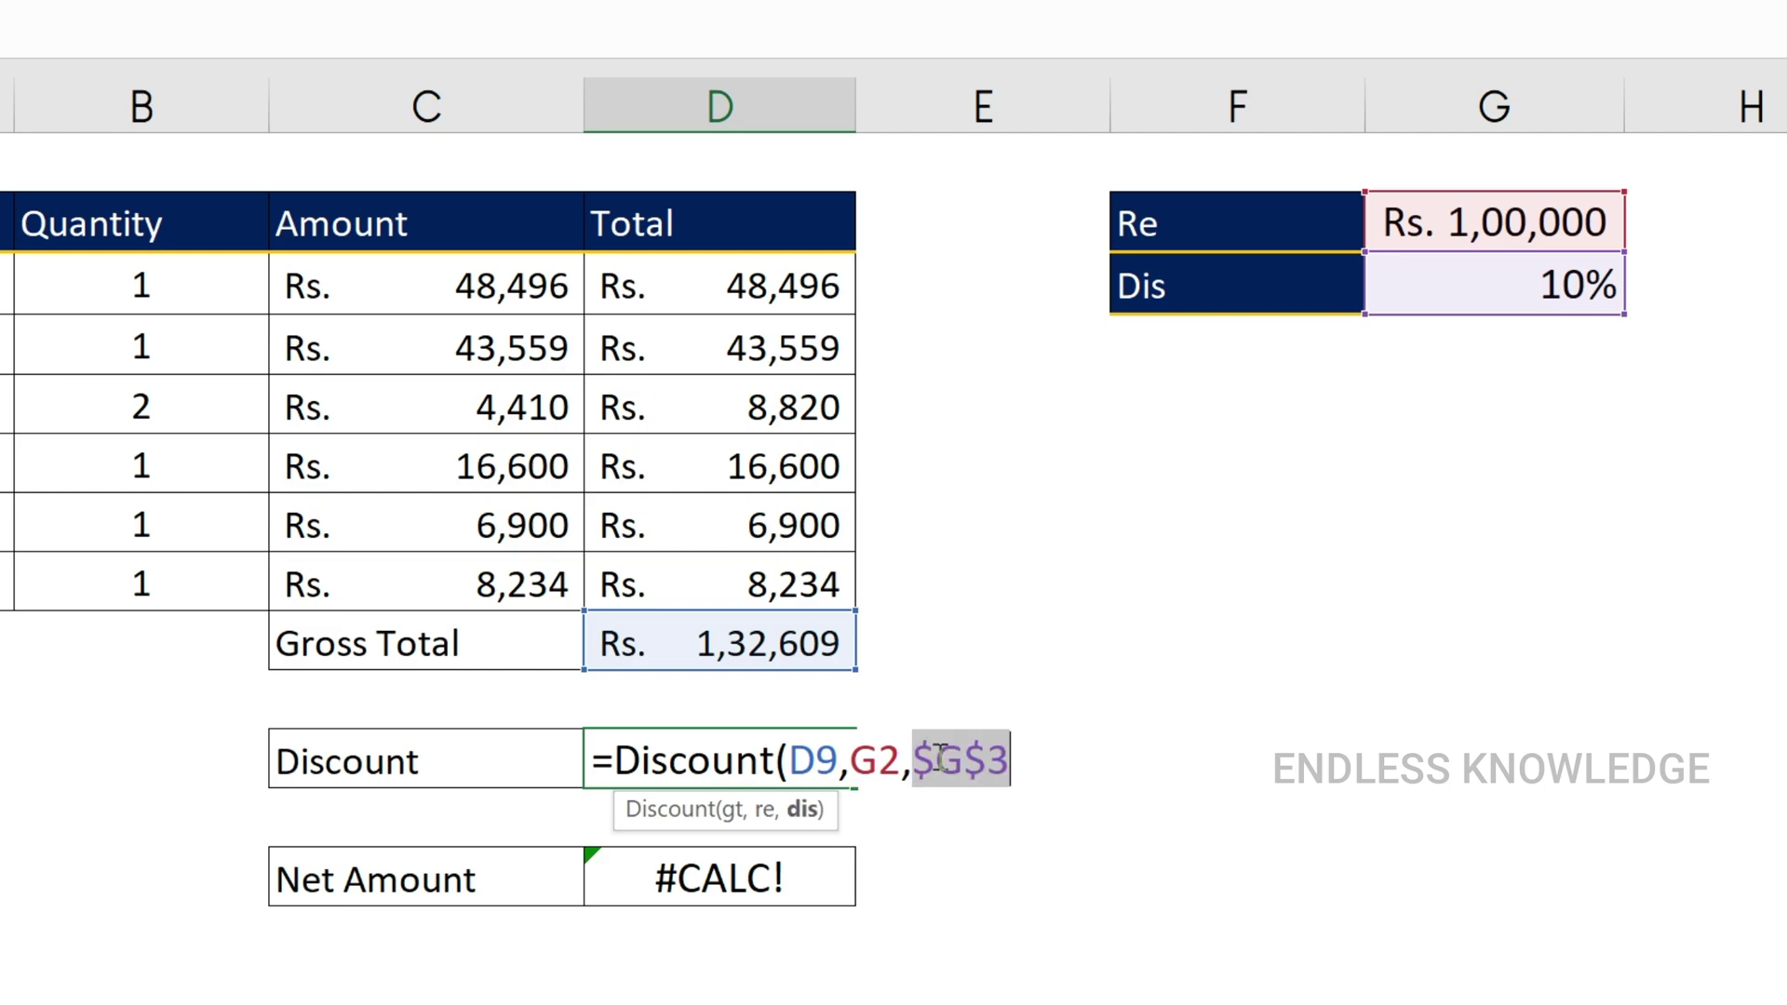
left_click(880, 759)
key("F4")
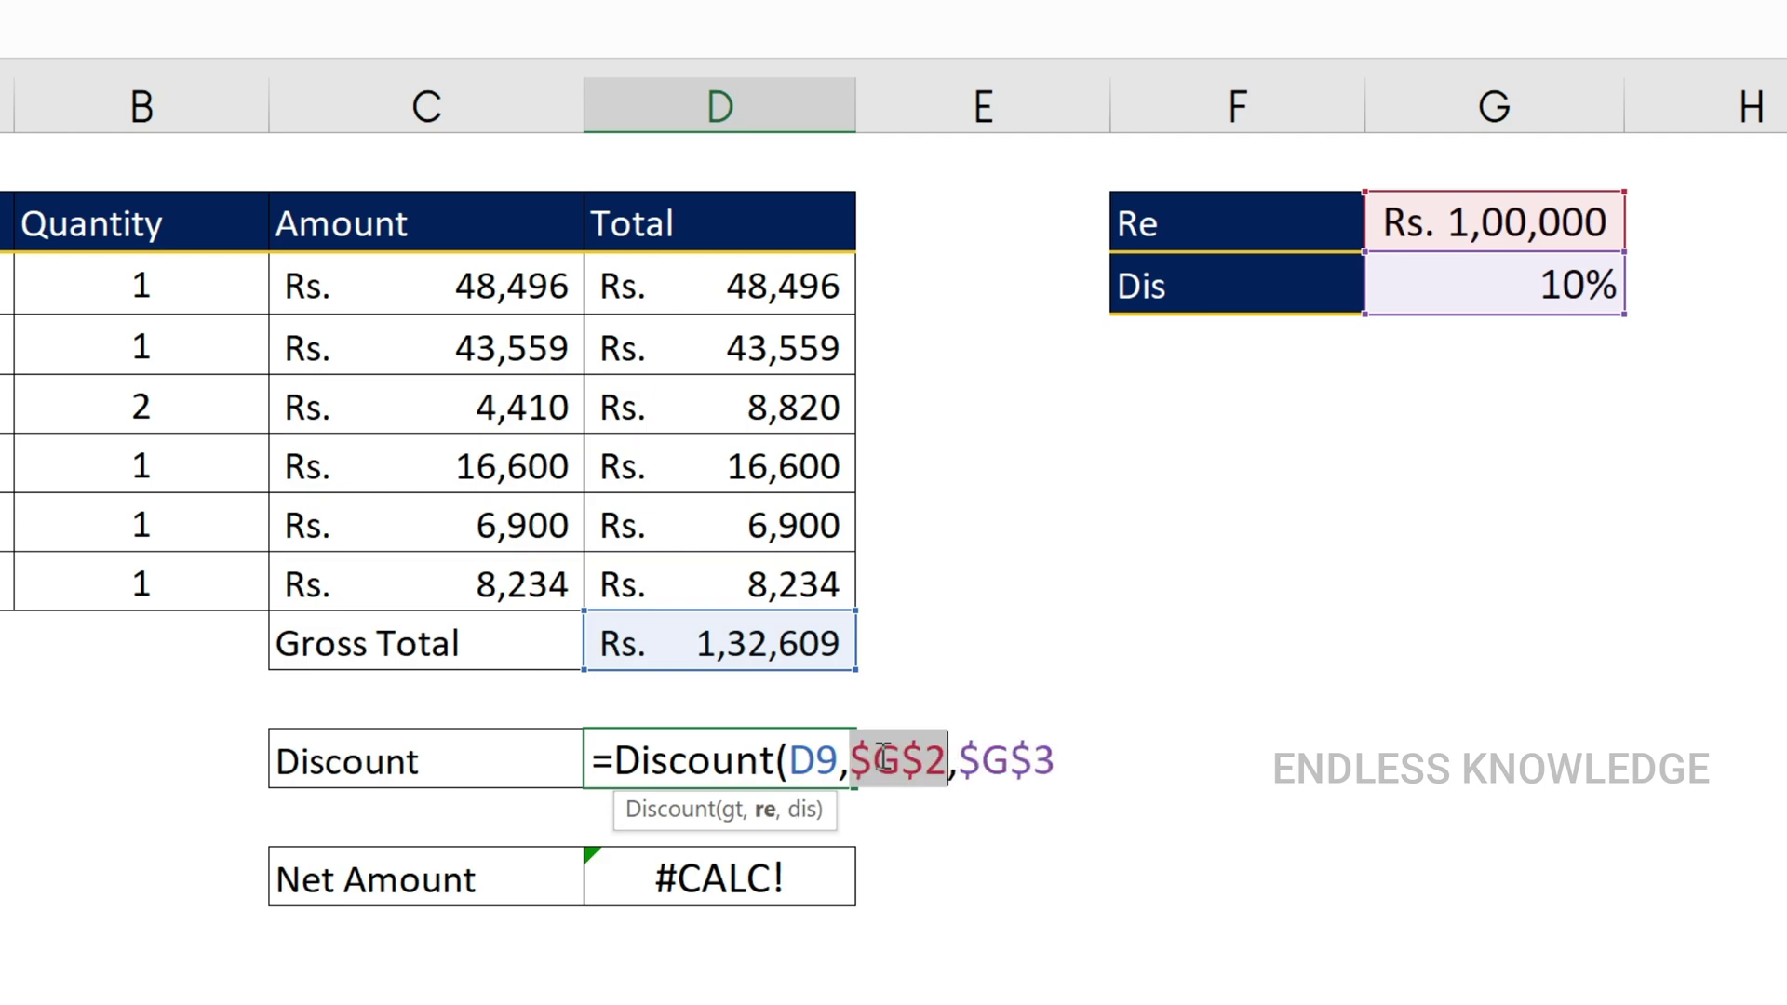
- Make the gross total reference absolute and complete the Discount amount formula as =Discount($D$9,$G$2,$G$3)
left_click(818, 760)
key("F4")
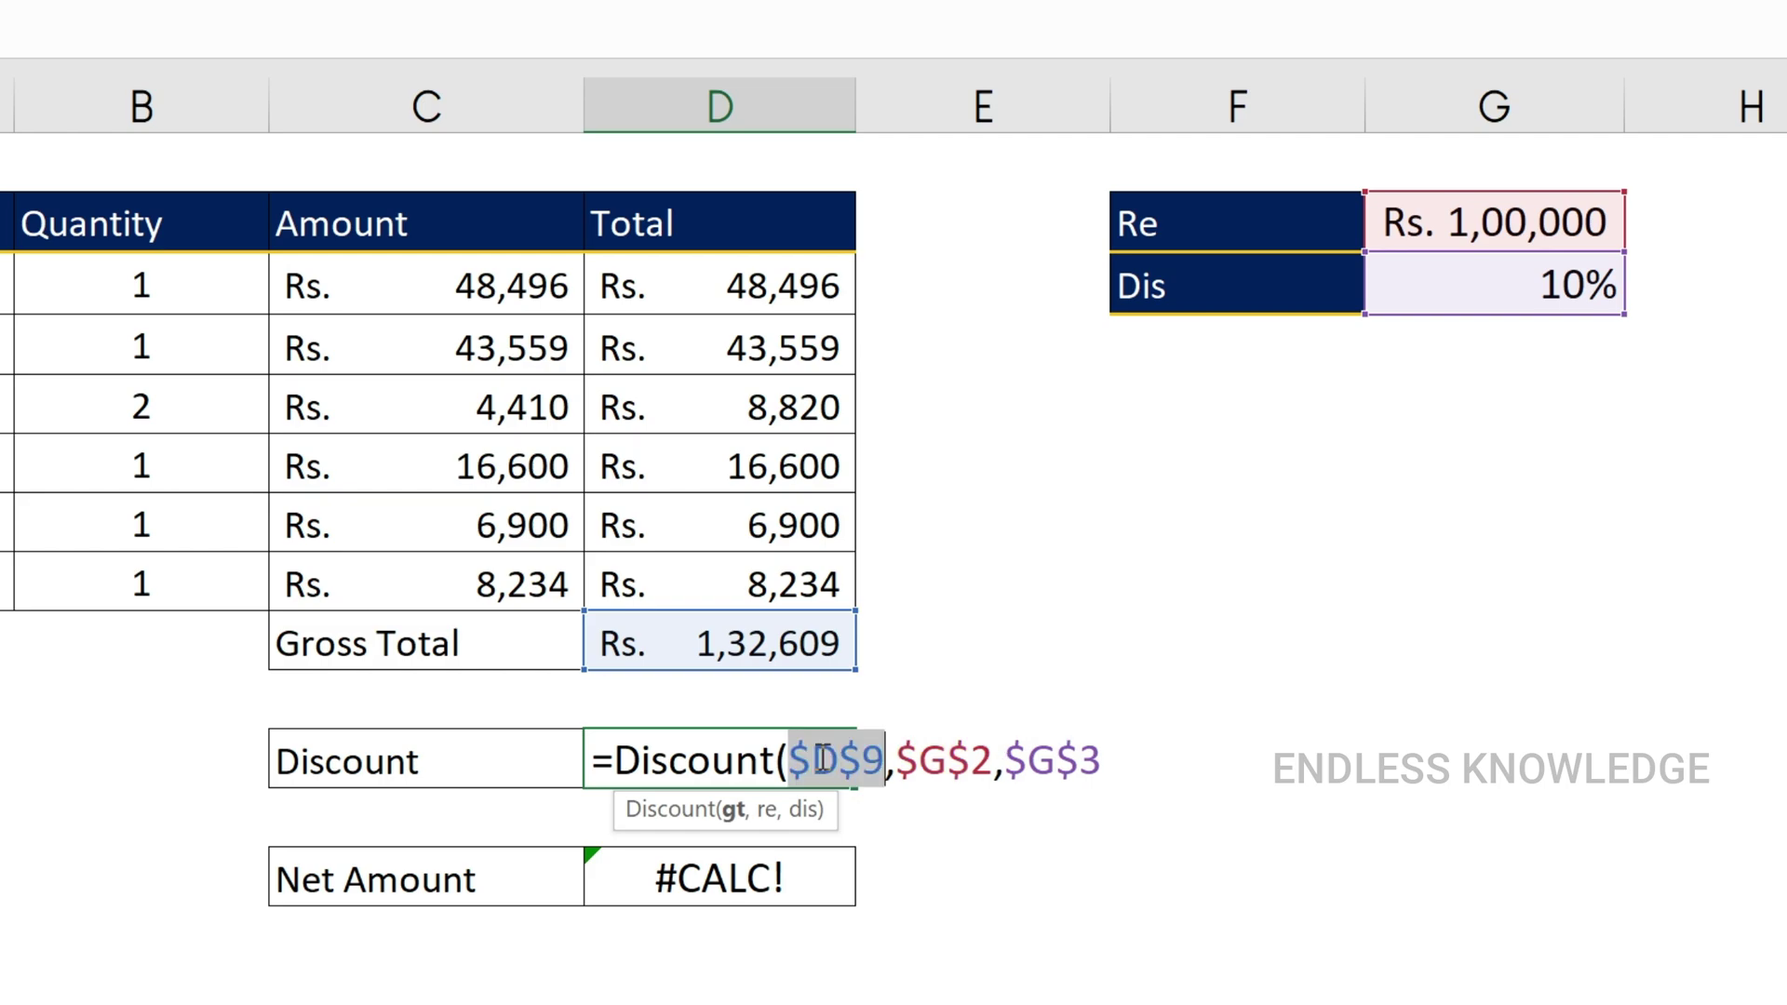
left_click(1145, 762)
type(")")
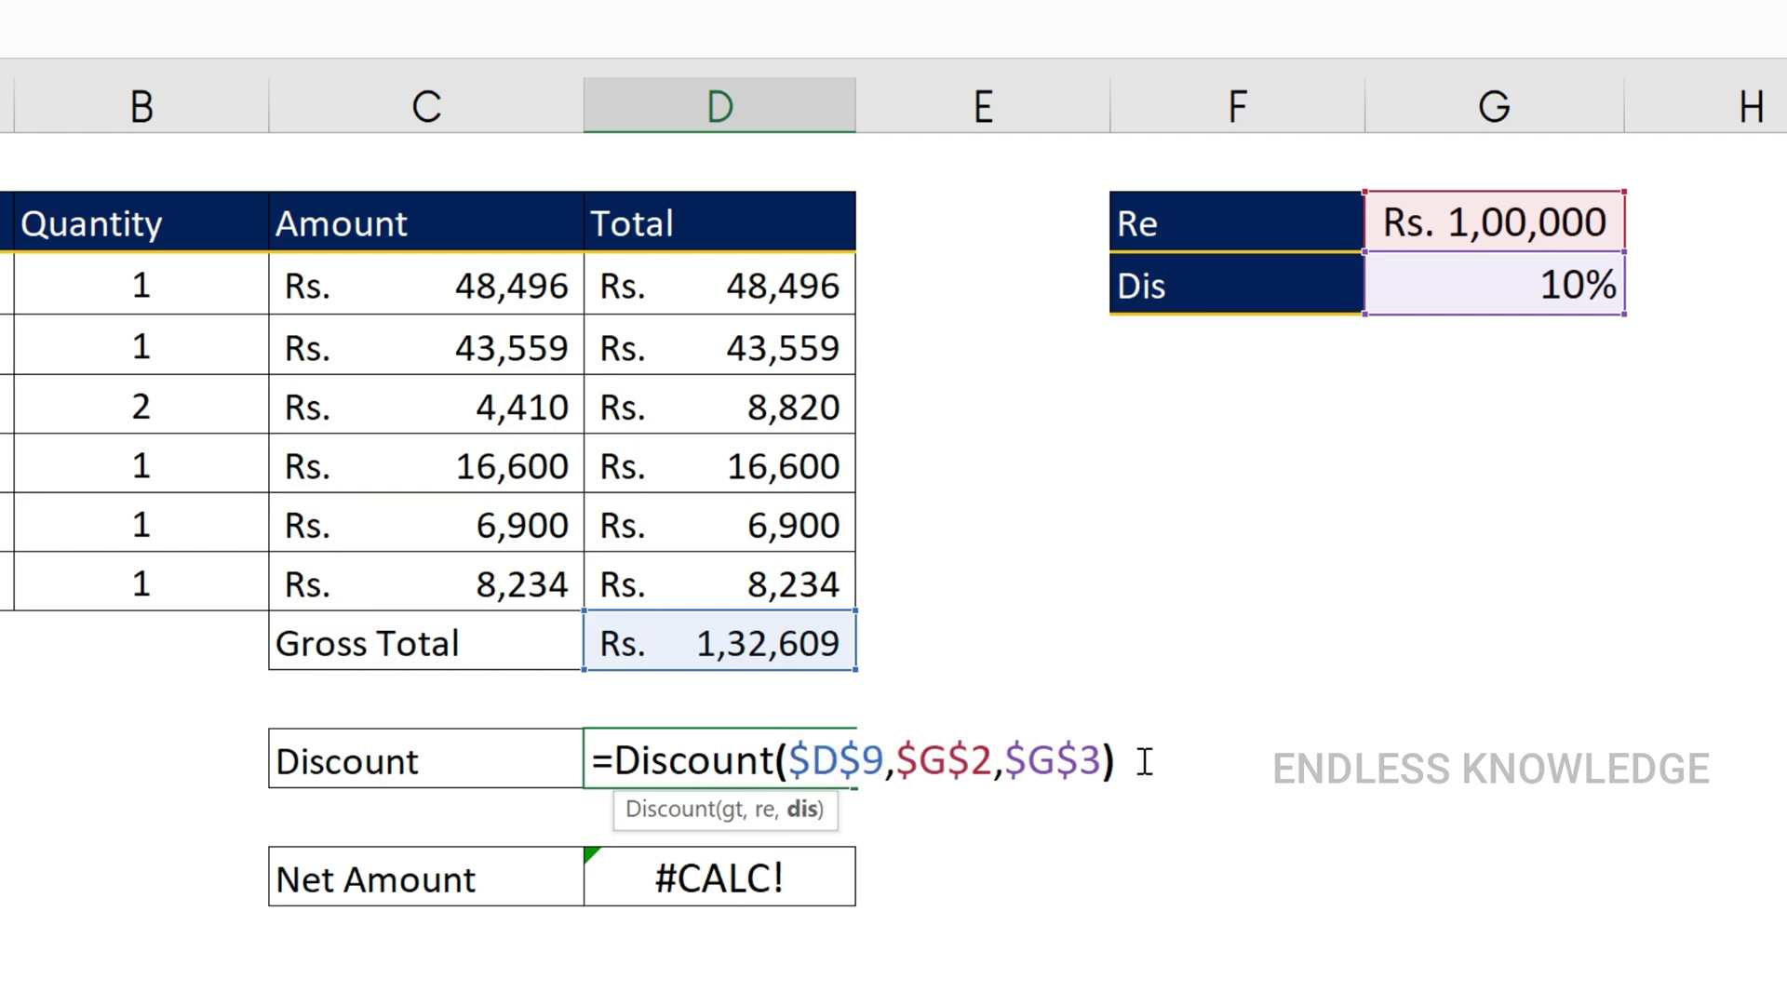
key("Return")
left_click(746, 774)
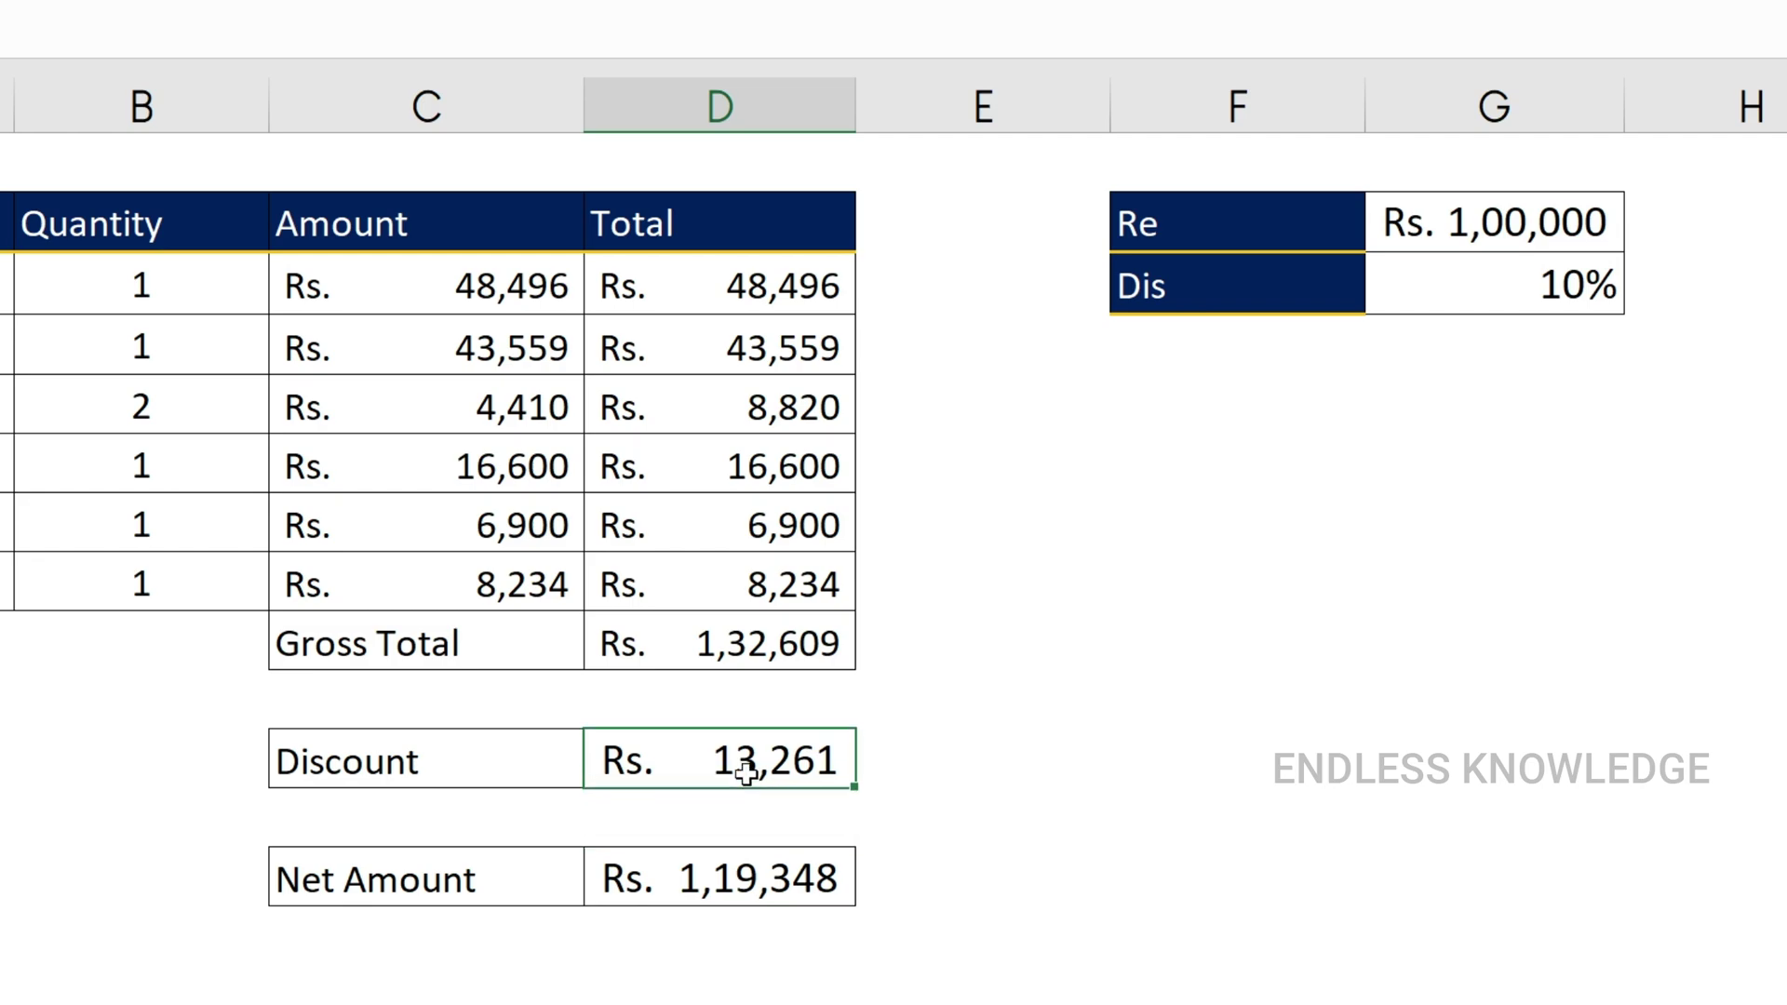
- Test the Discount formula with Re amounts of 50,000 and 2,00,000
left_click(1519, 225)
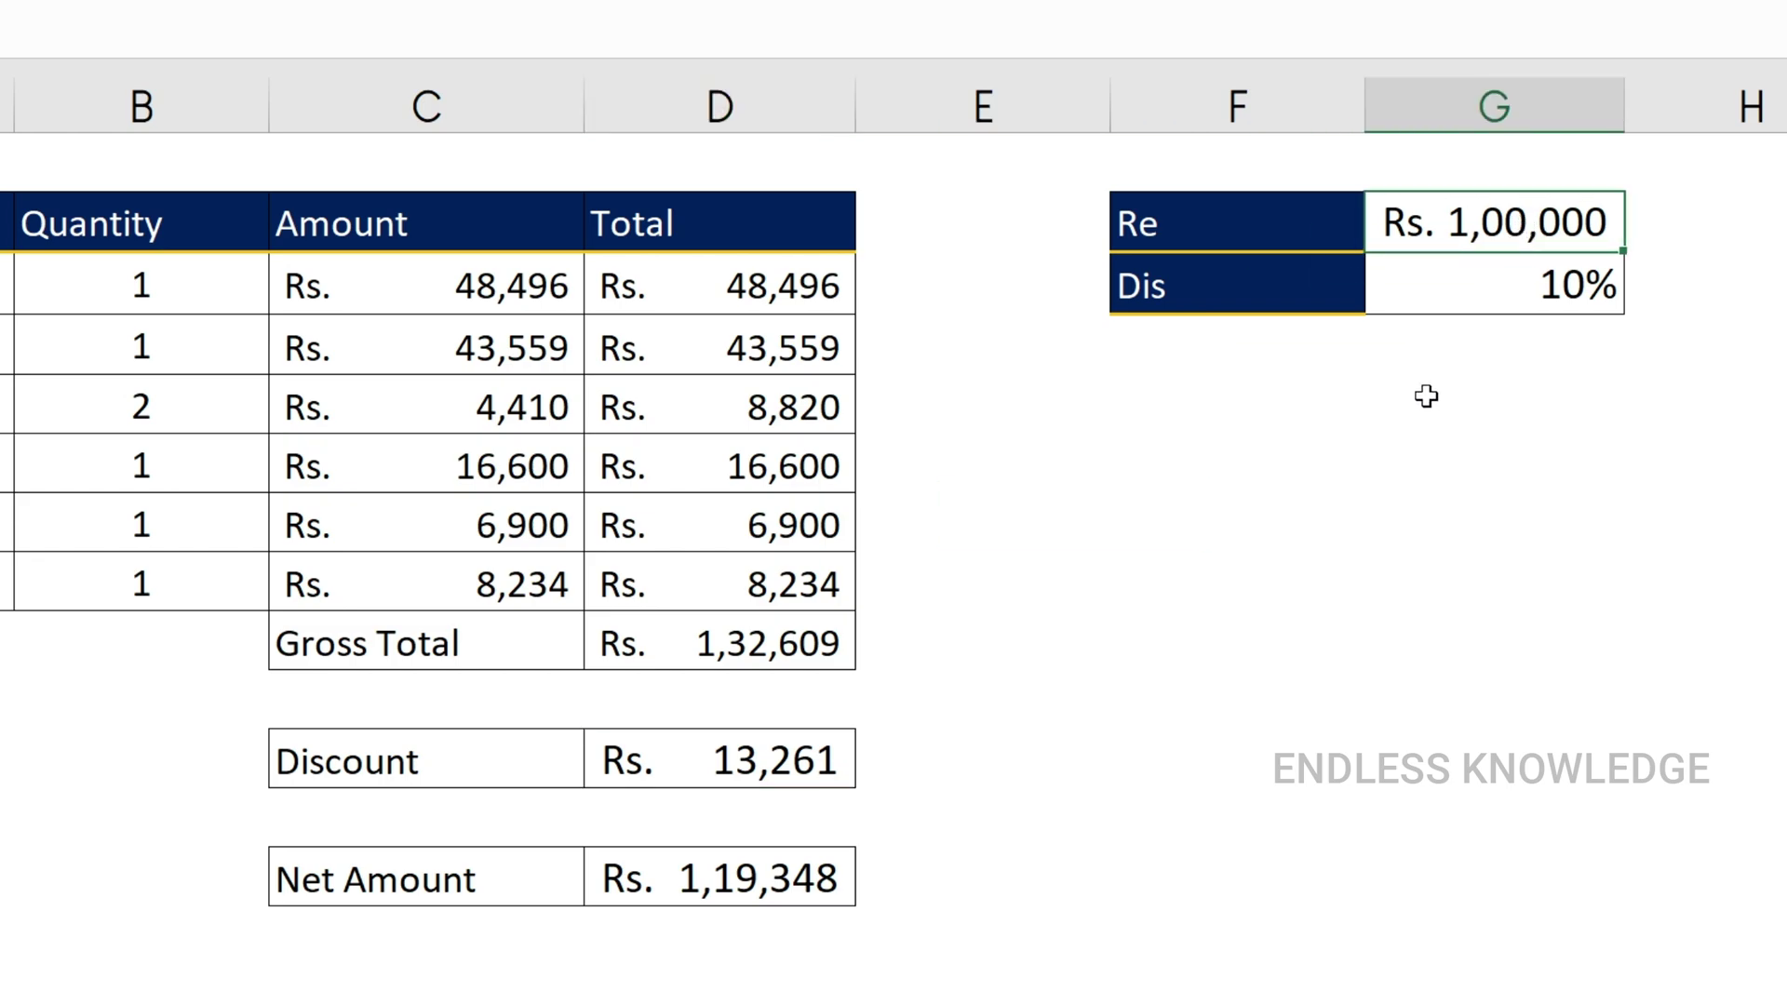
type("50000")
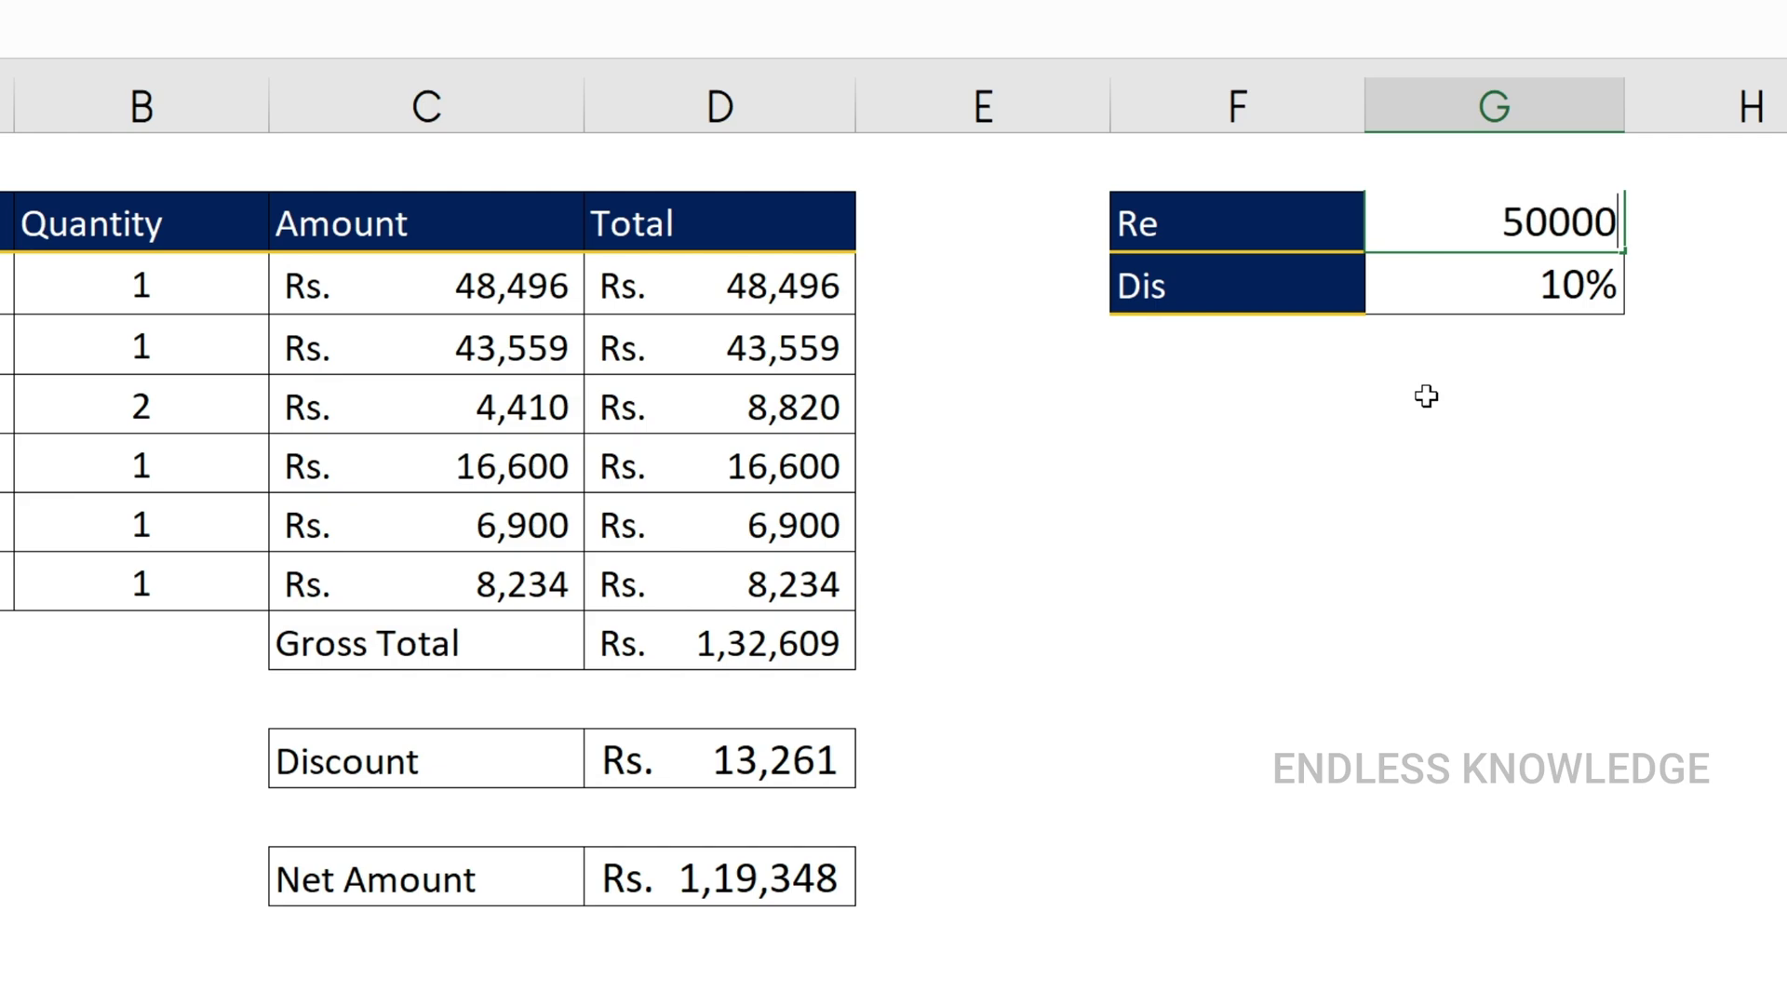
key("Return")
key("Up")
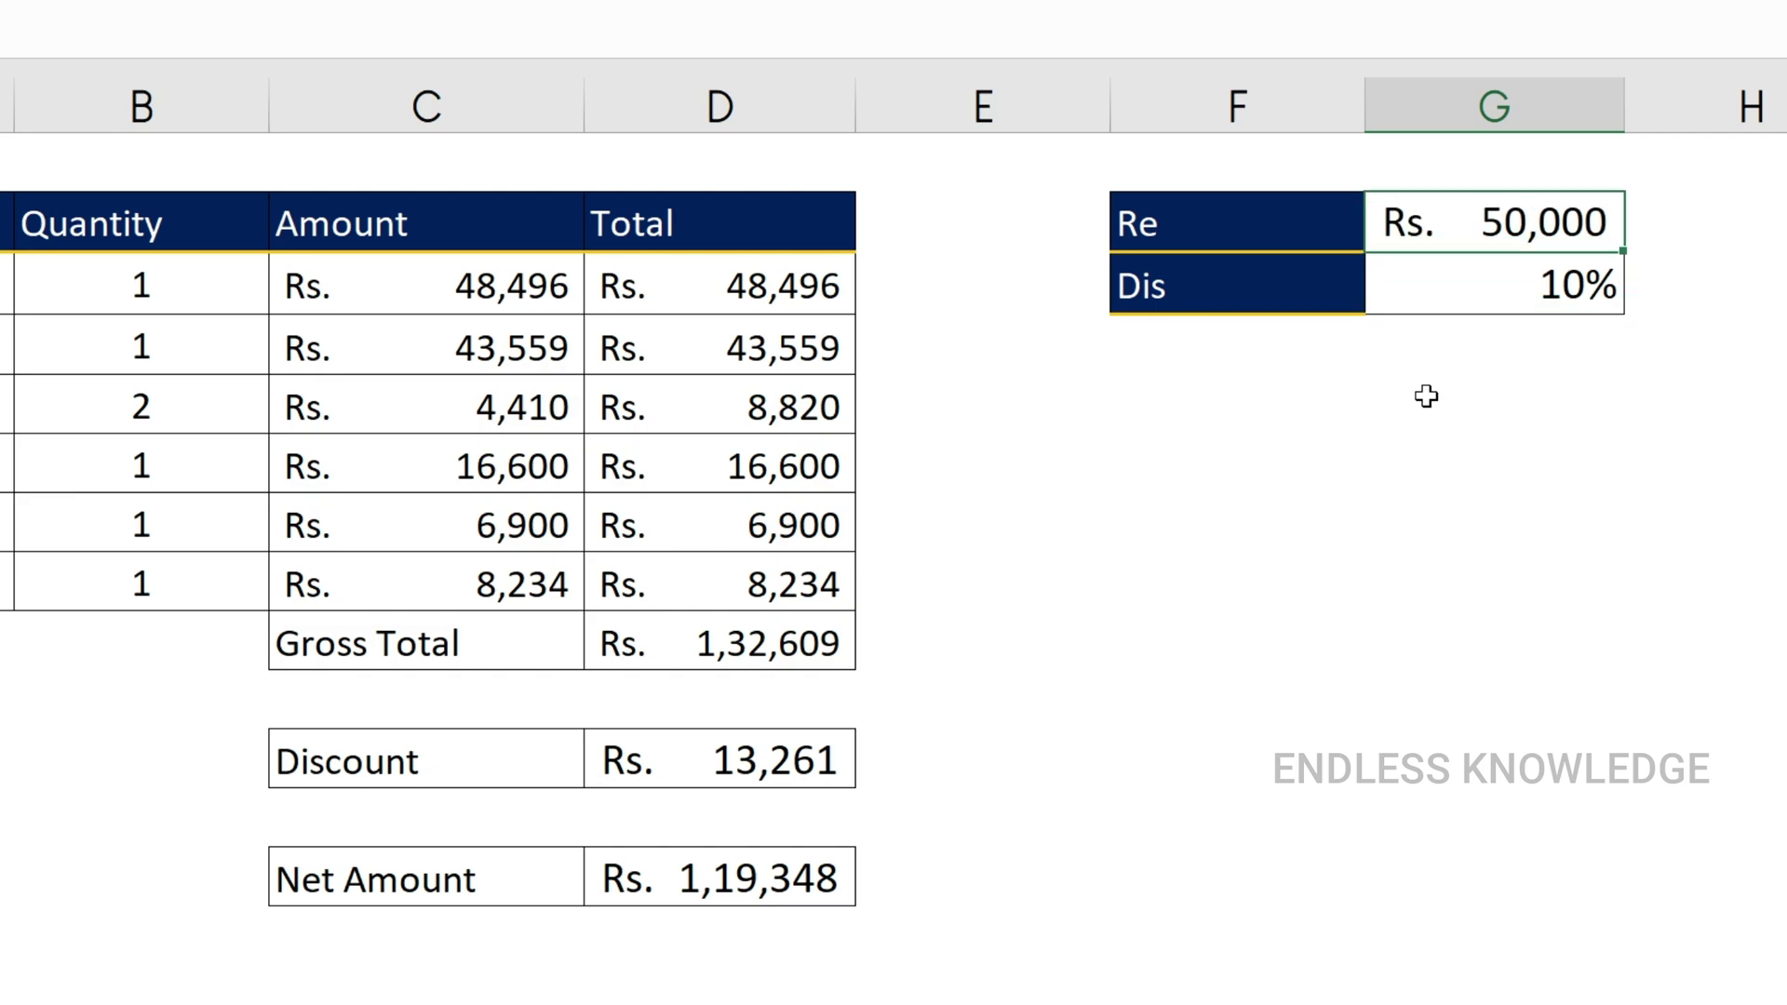
type("2,00,00")
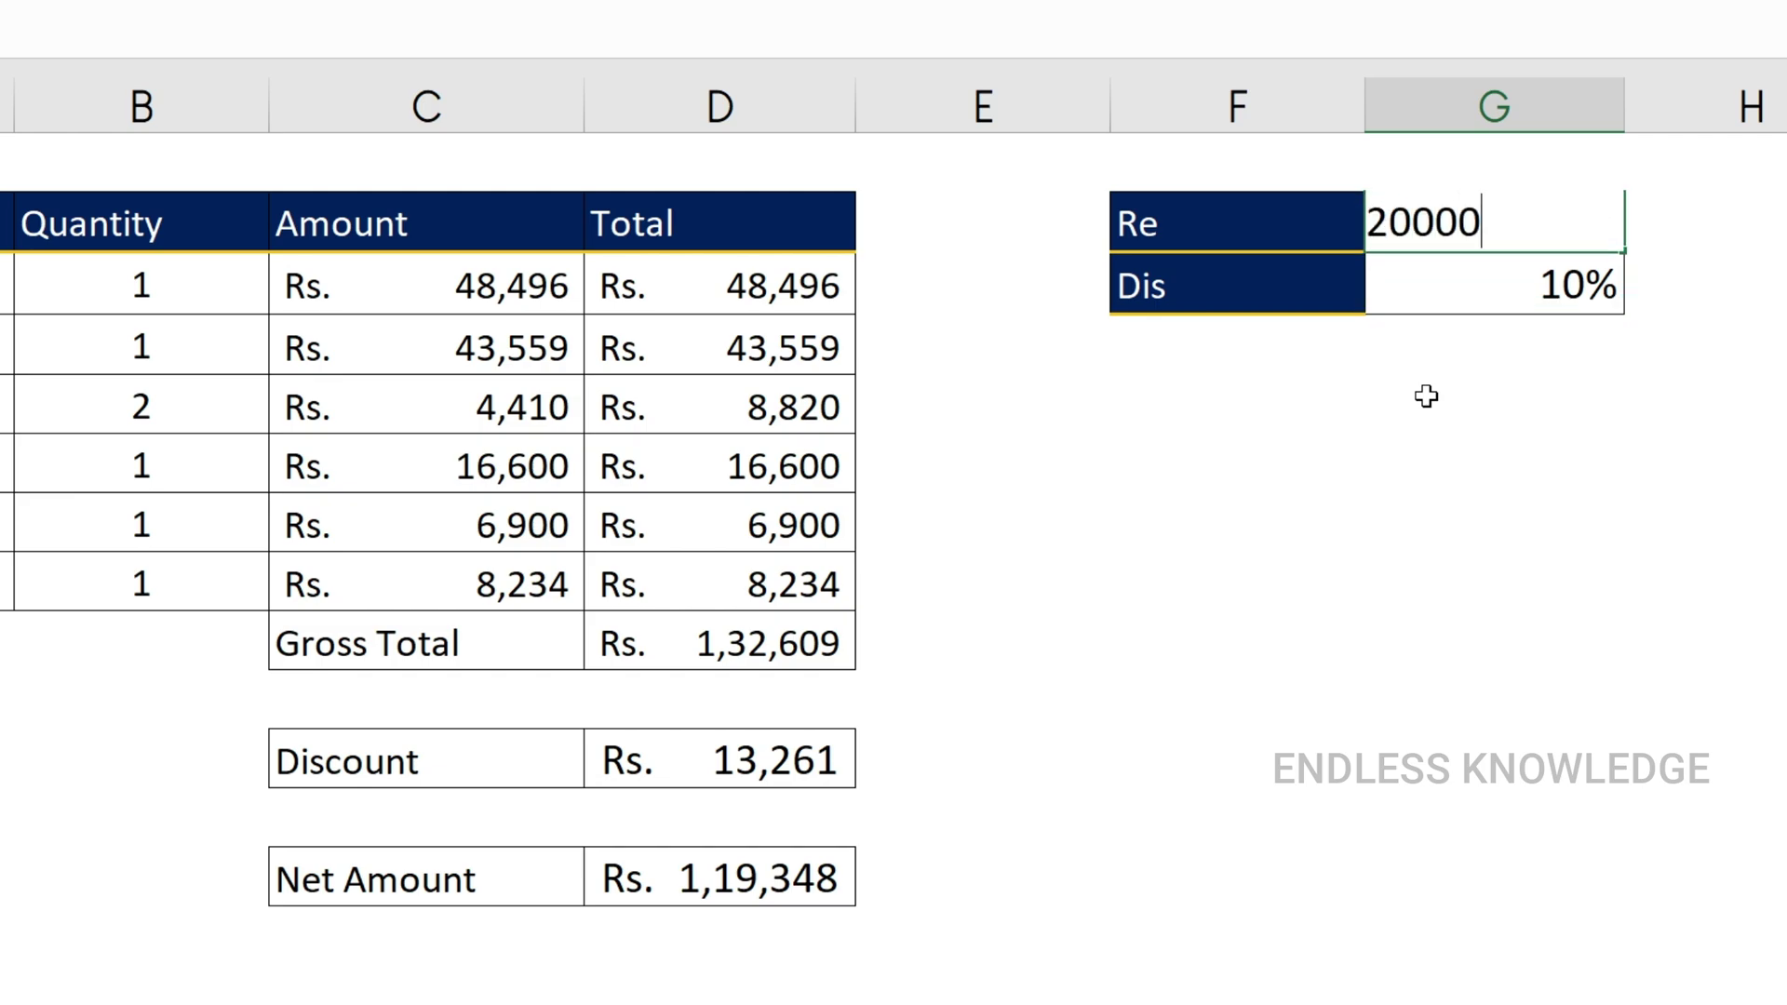
type("0")
key("Return")
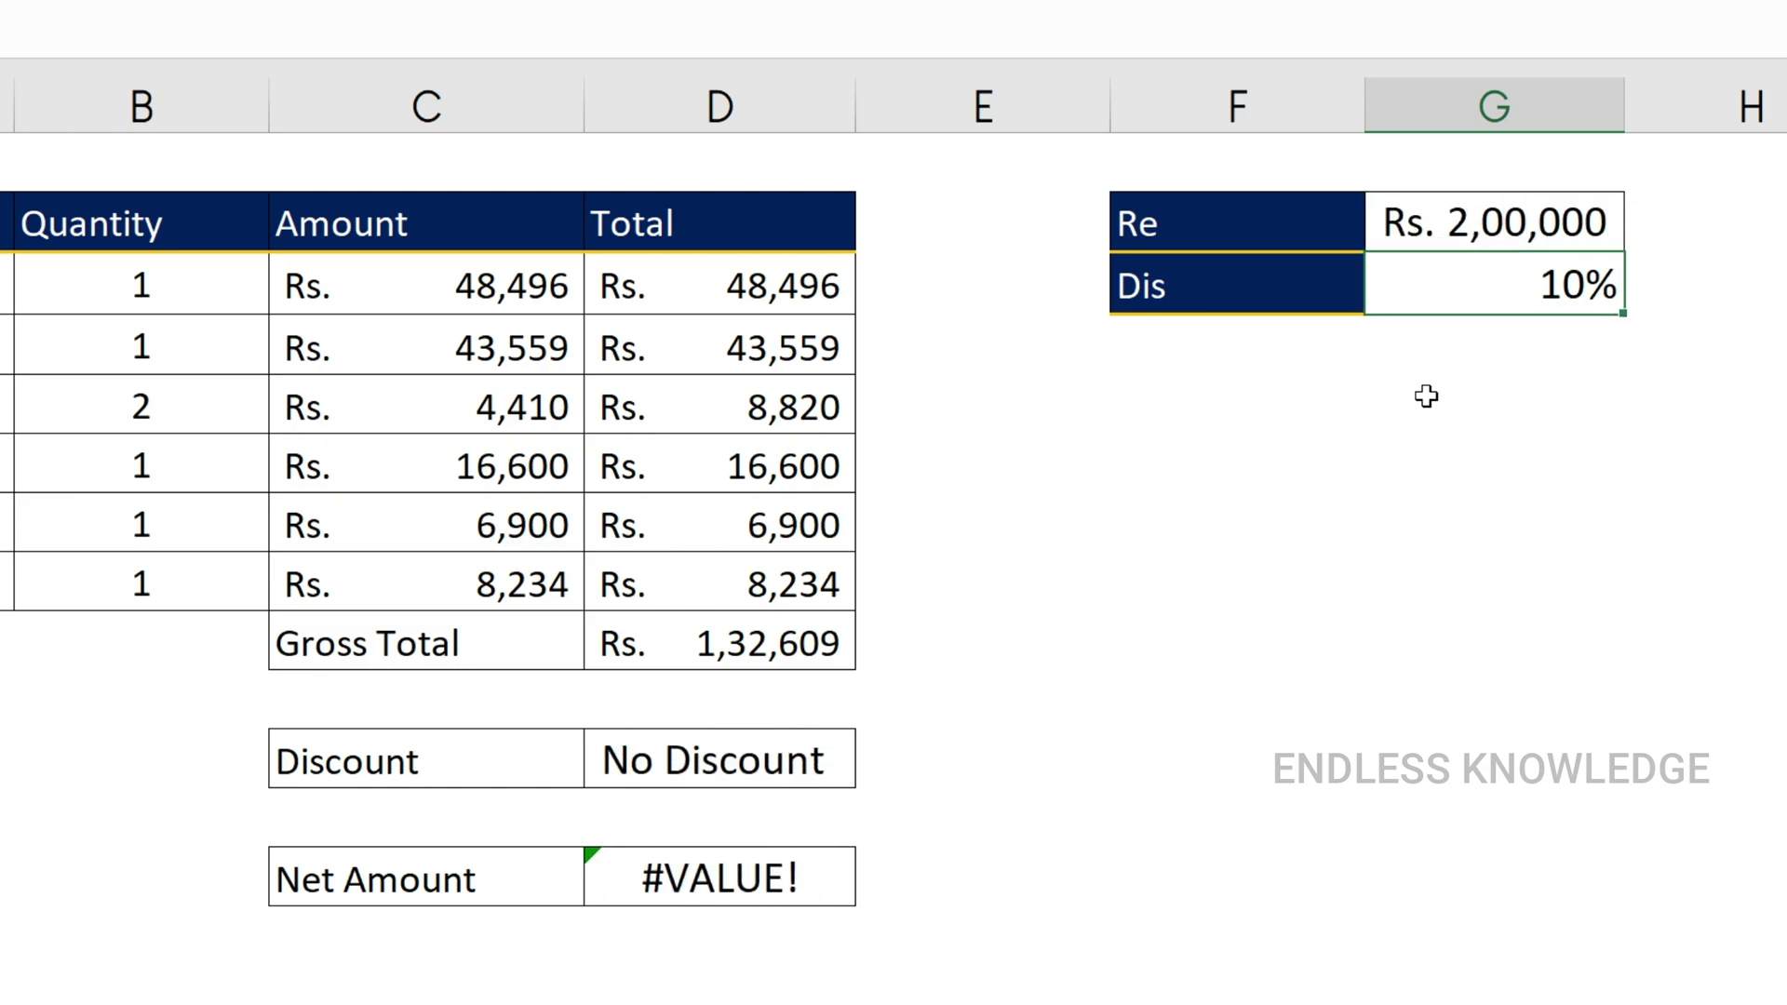
- Set the Re amount back to 1,00,000 and the Dis percentage to 15%
left_click(827, 787)
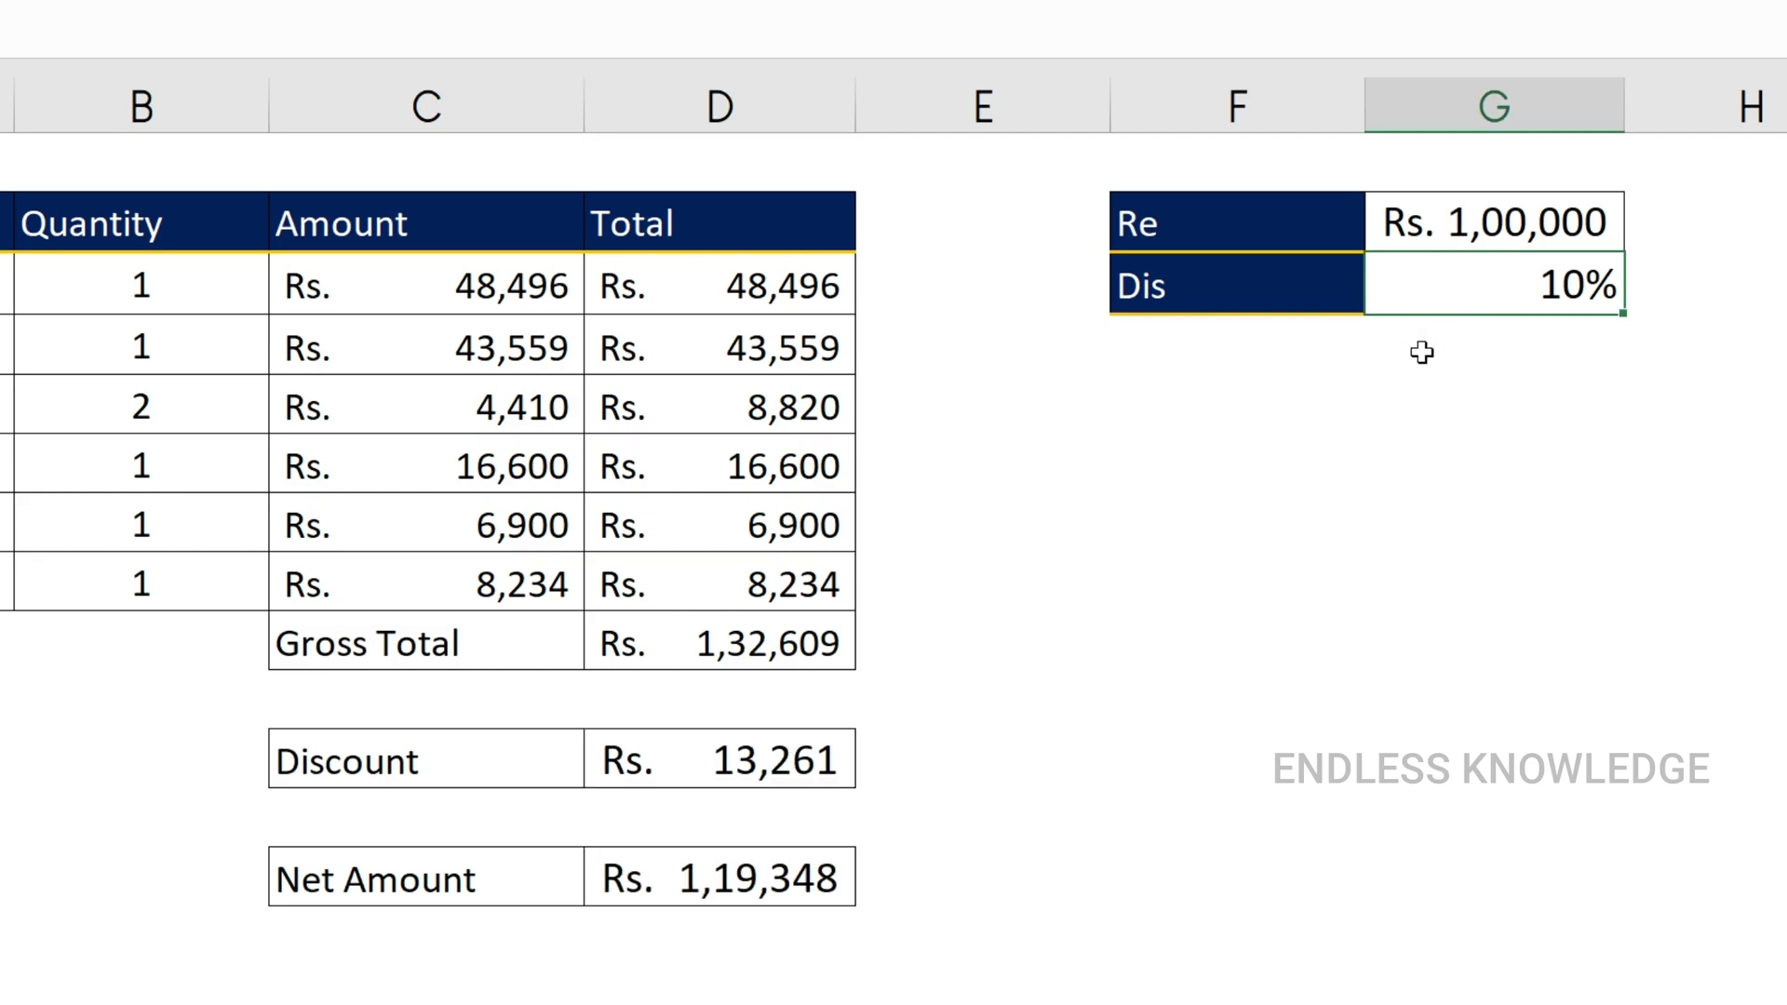
type("15%")
key("Return")
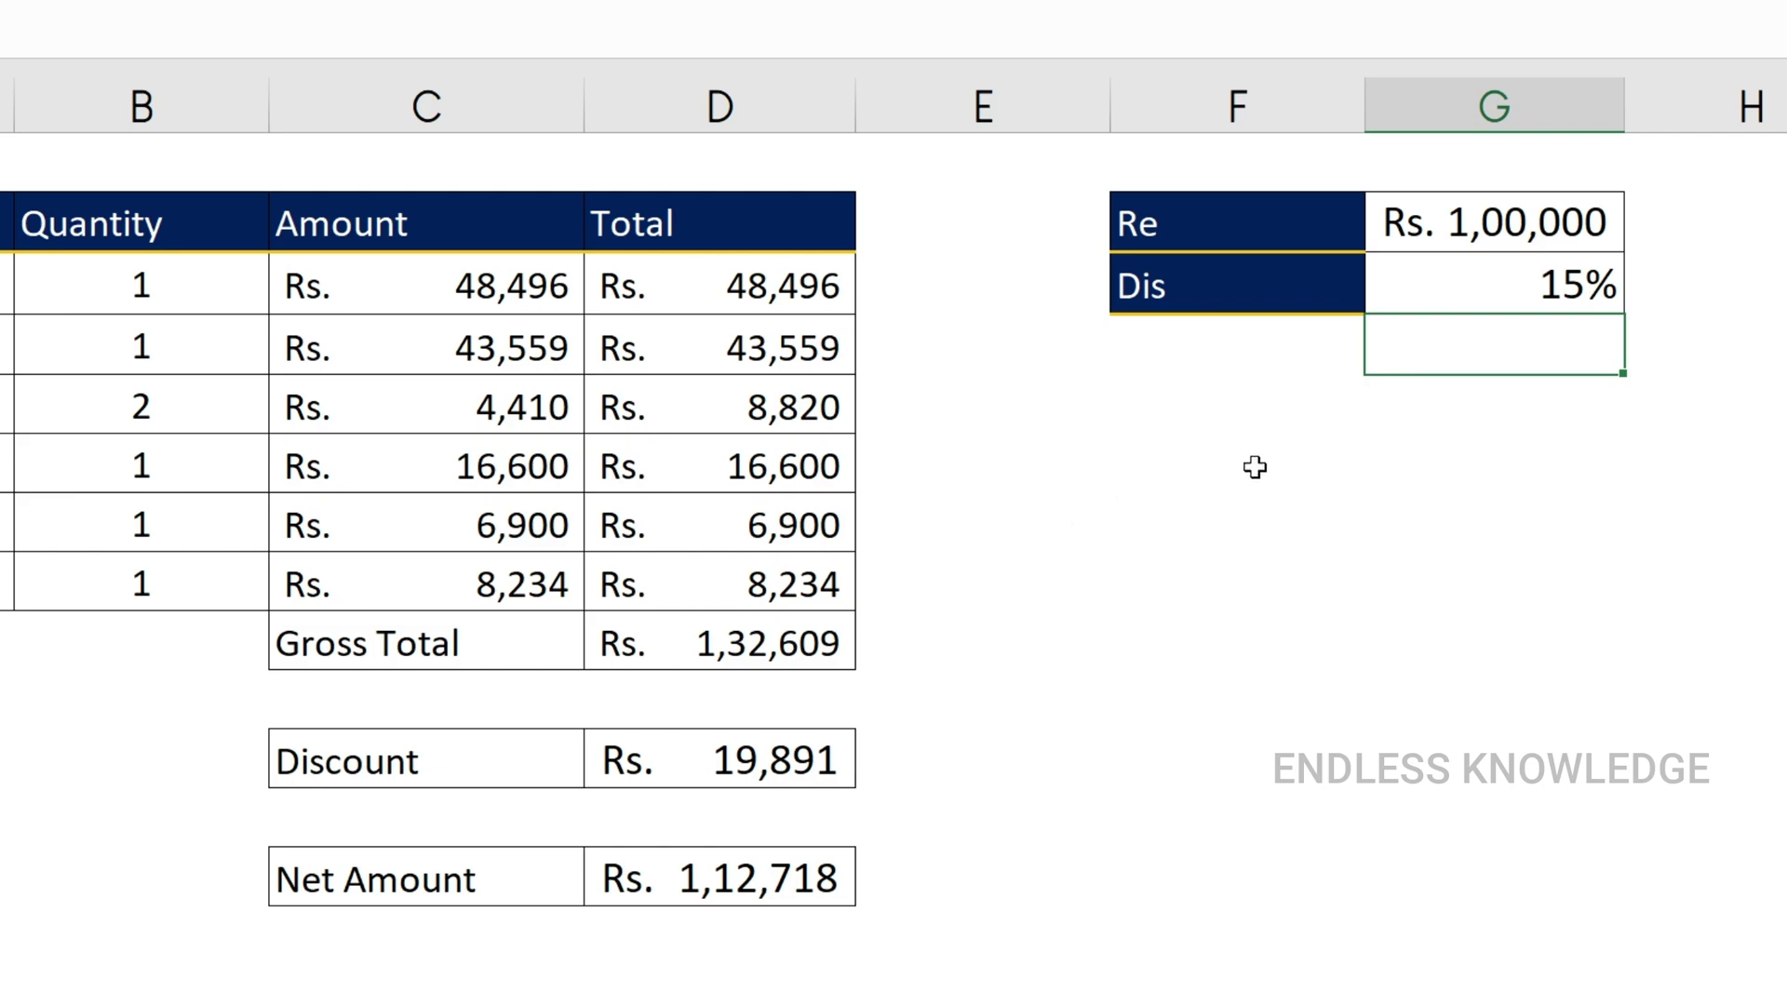
- Start a =dis entry in the Discount amount cell to view the Discount function's comment, and cancel the entry
left_click(763, 761)
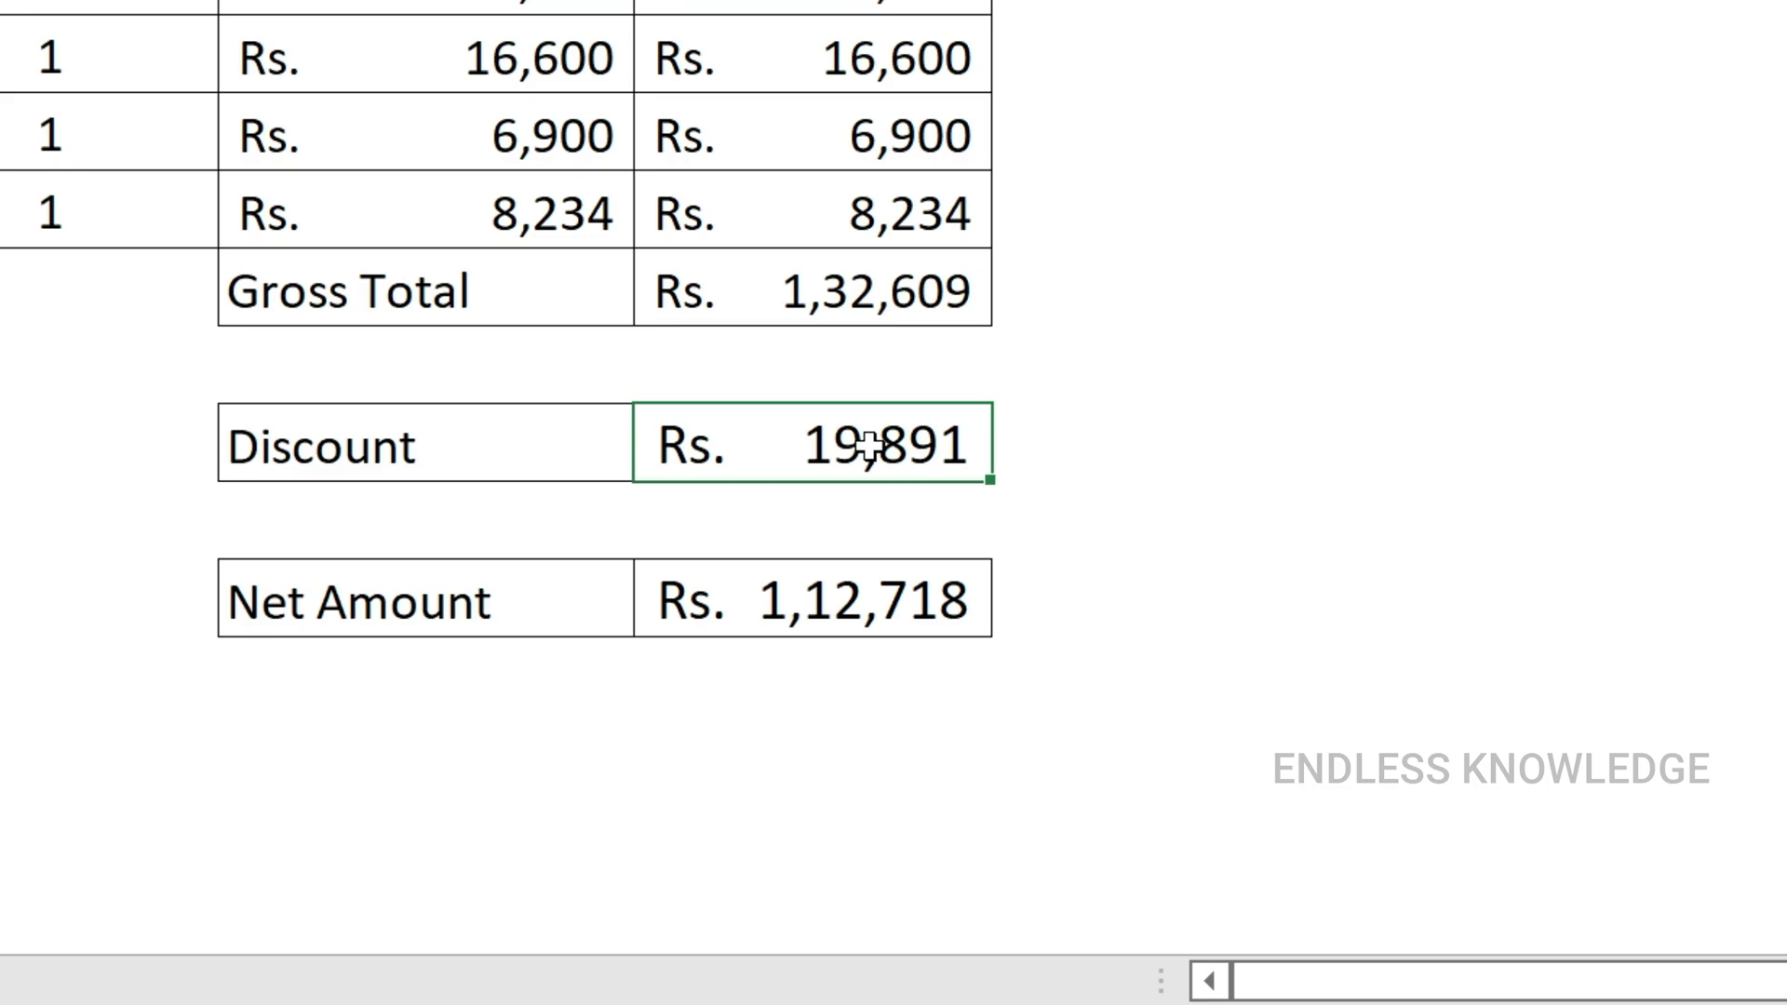
type("=dis")
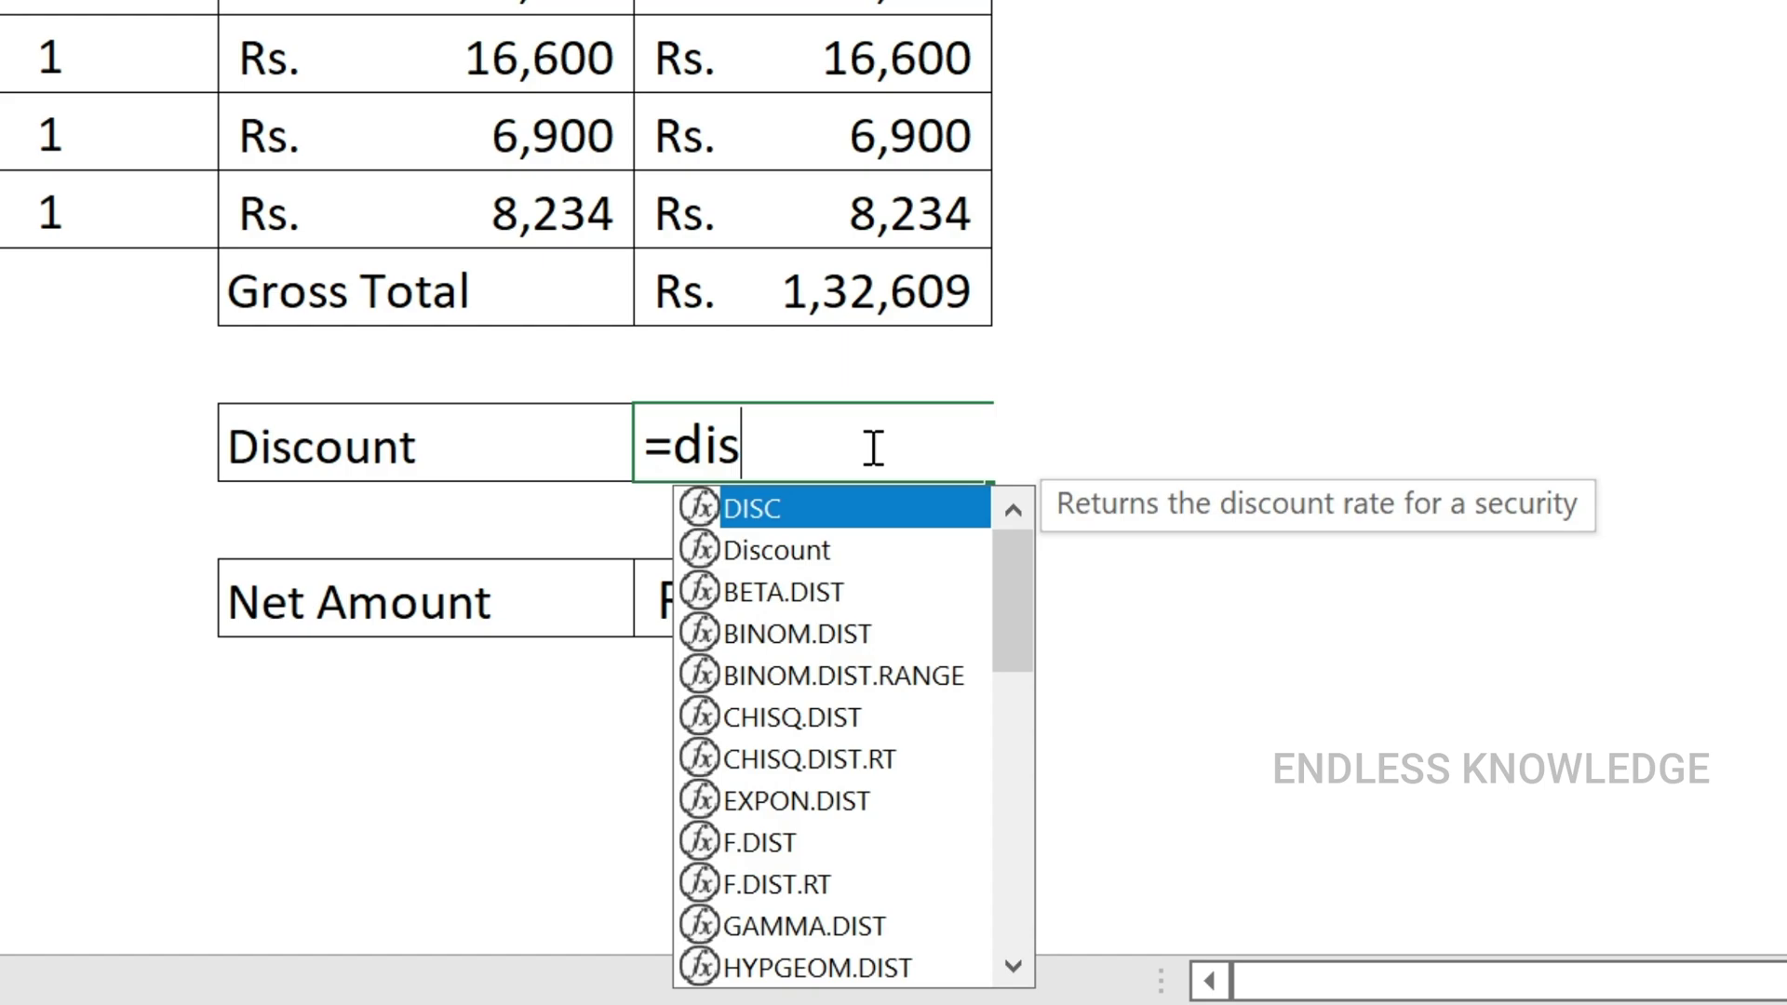
key("Down")
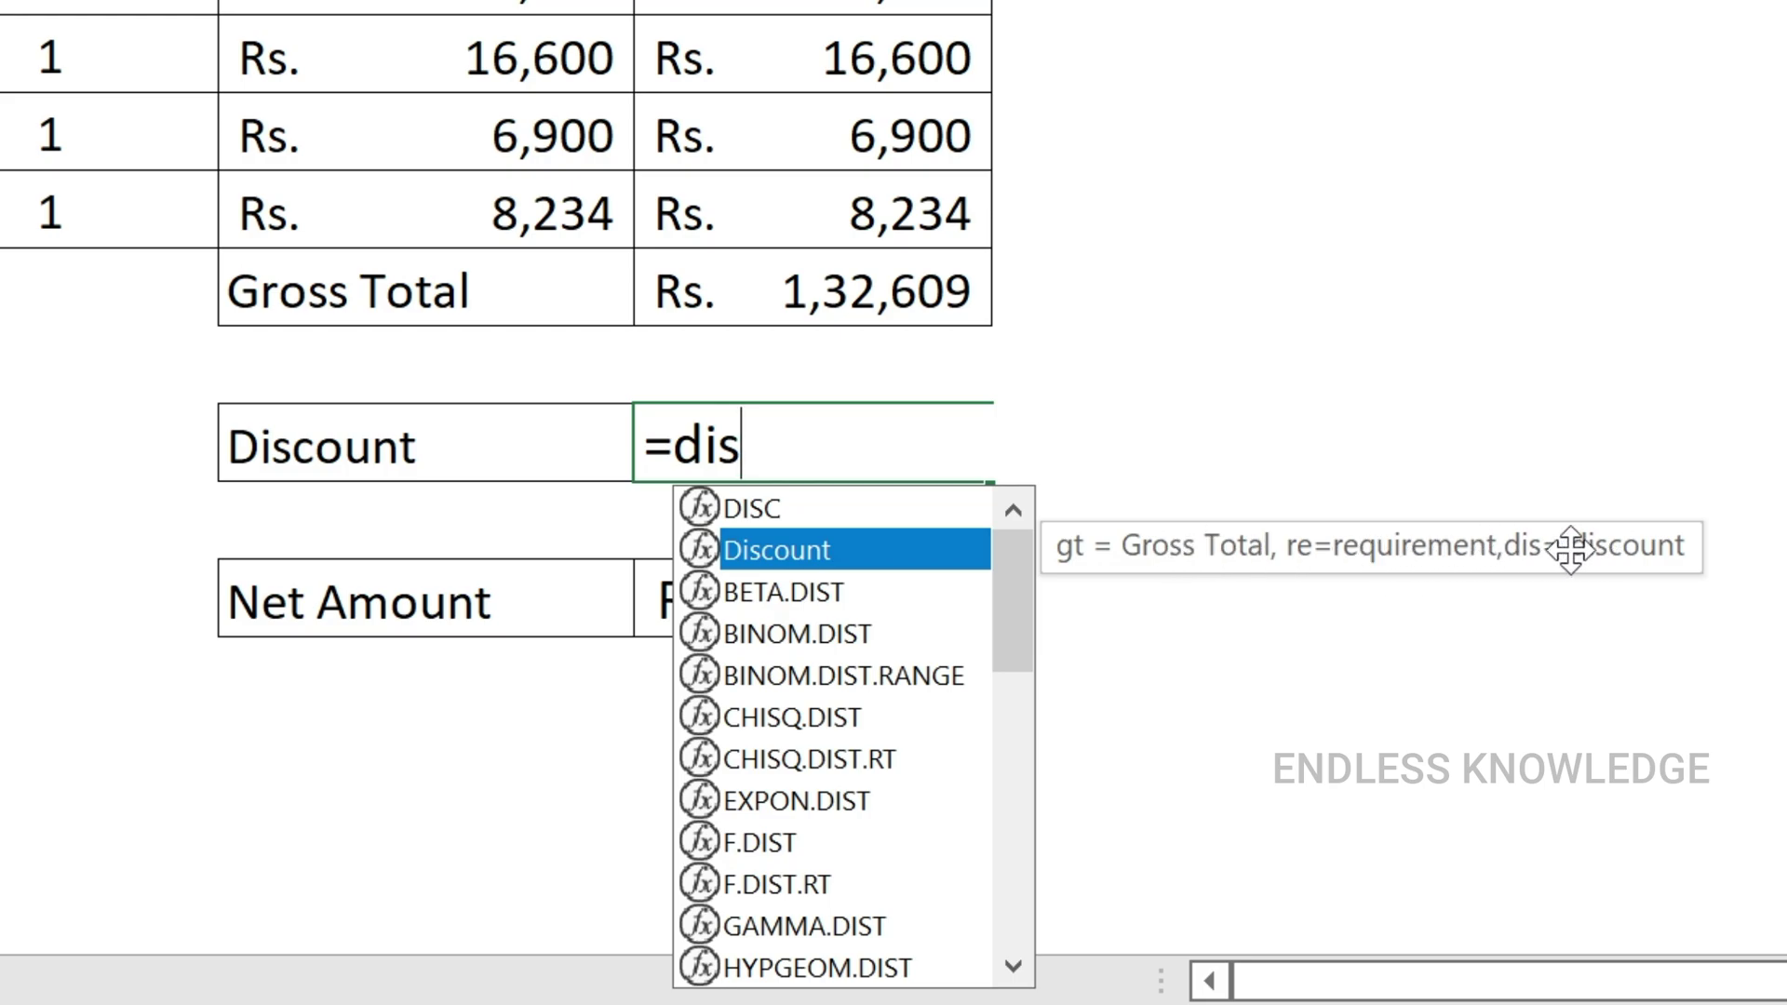
key("Escape")
key("ctrl+Return")
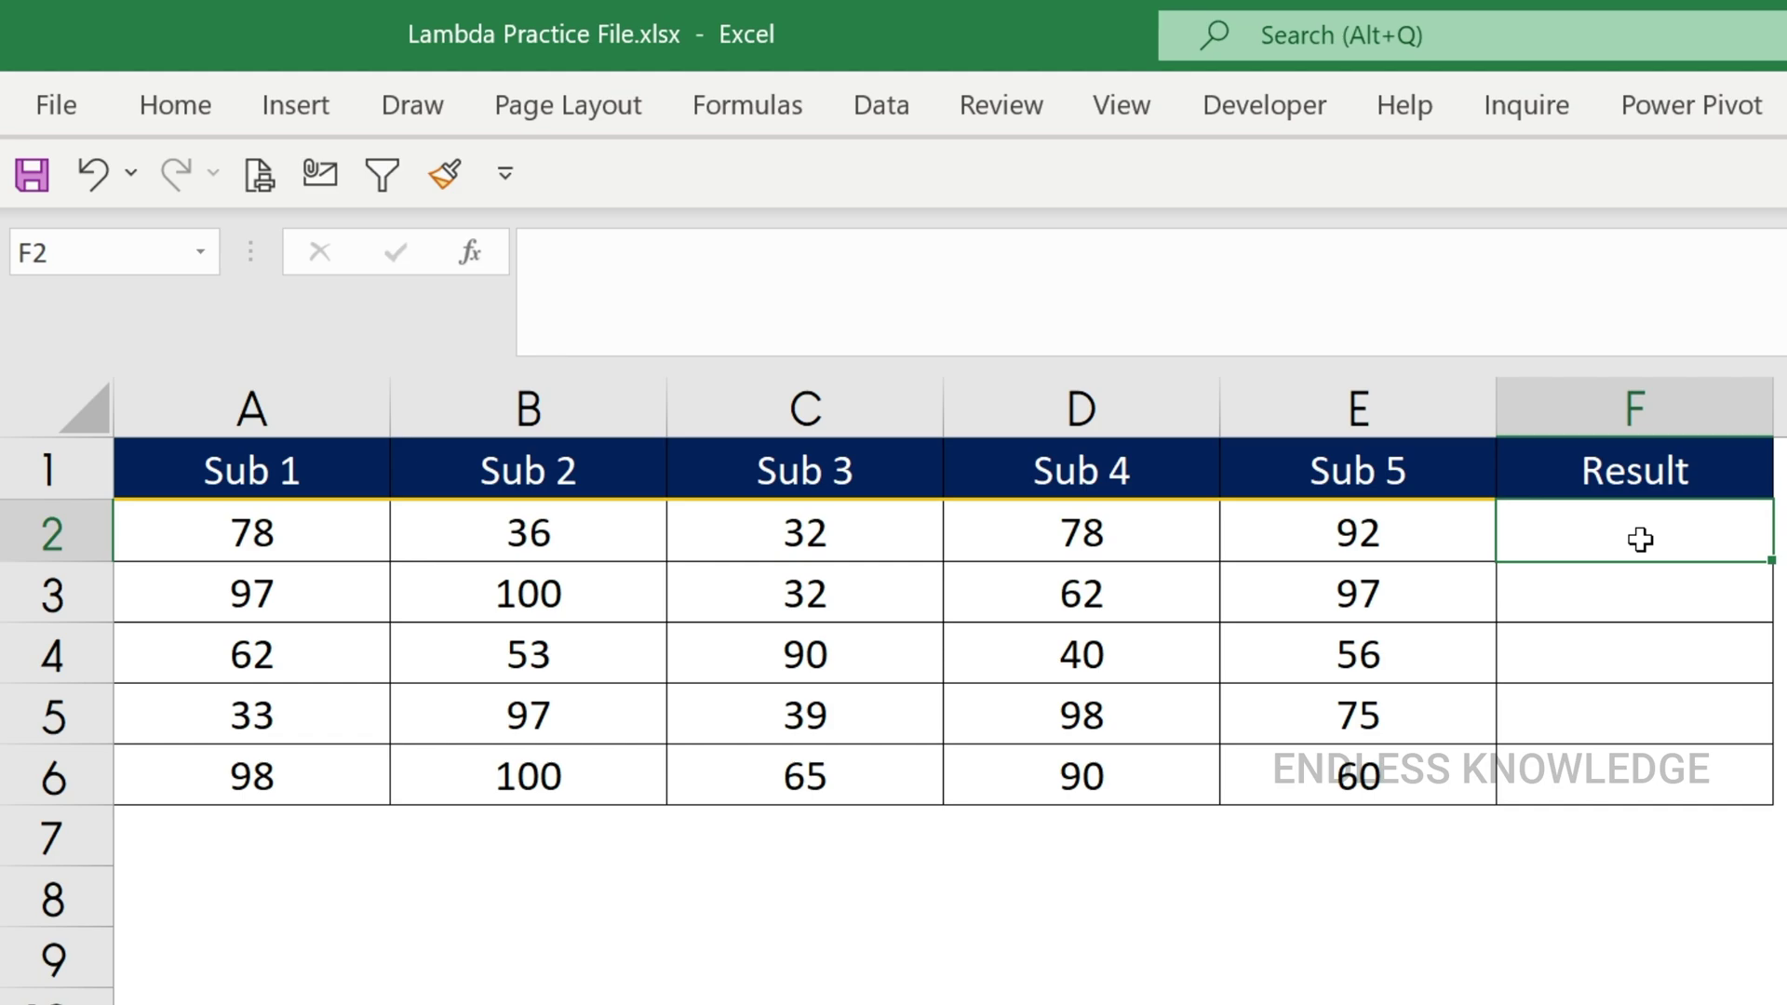
- Start a formula in Result cell F2 with IF and a nested AND whose first condition is A2>=35
left_click(1122, 286)
type("=")
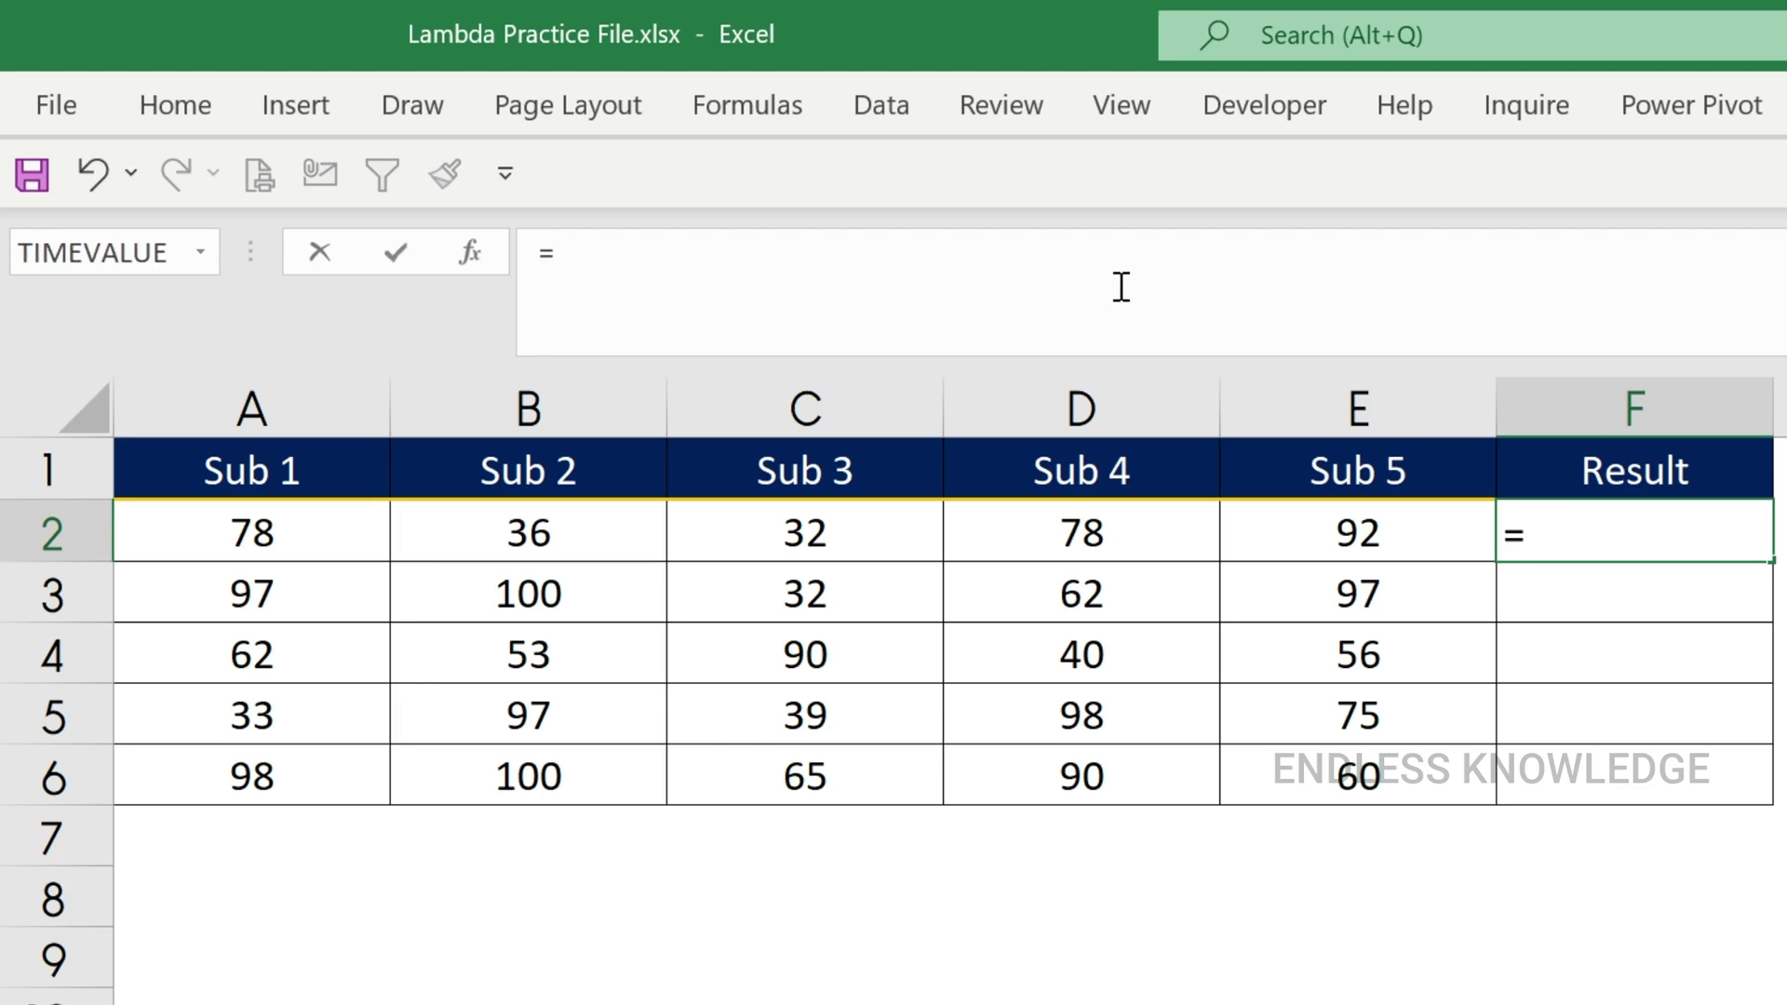
type("if")
key("Tab")
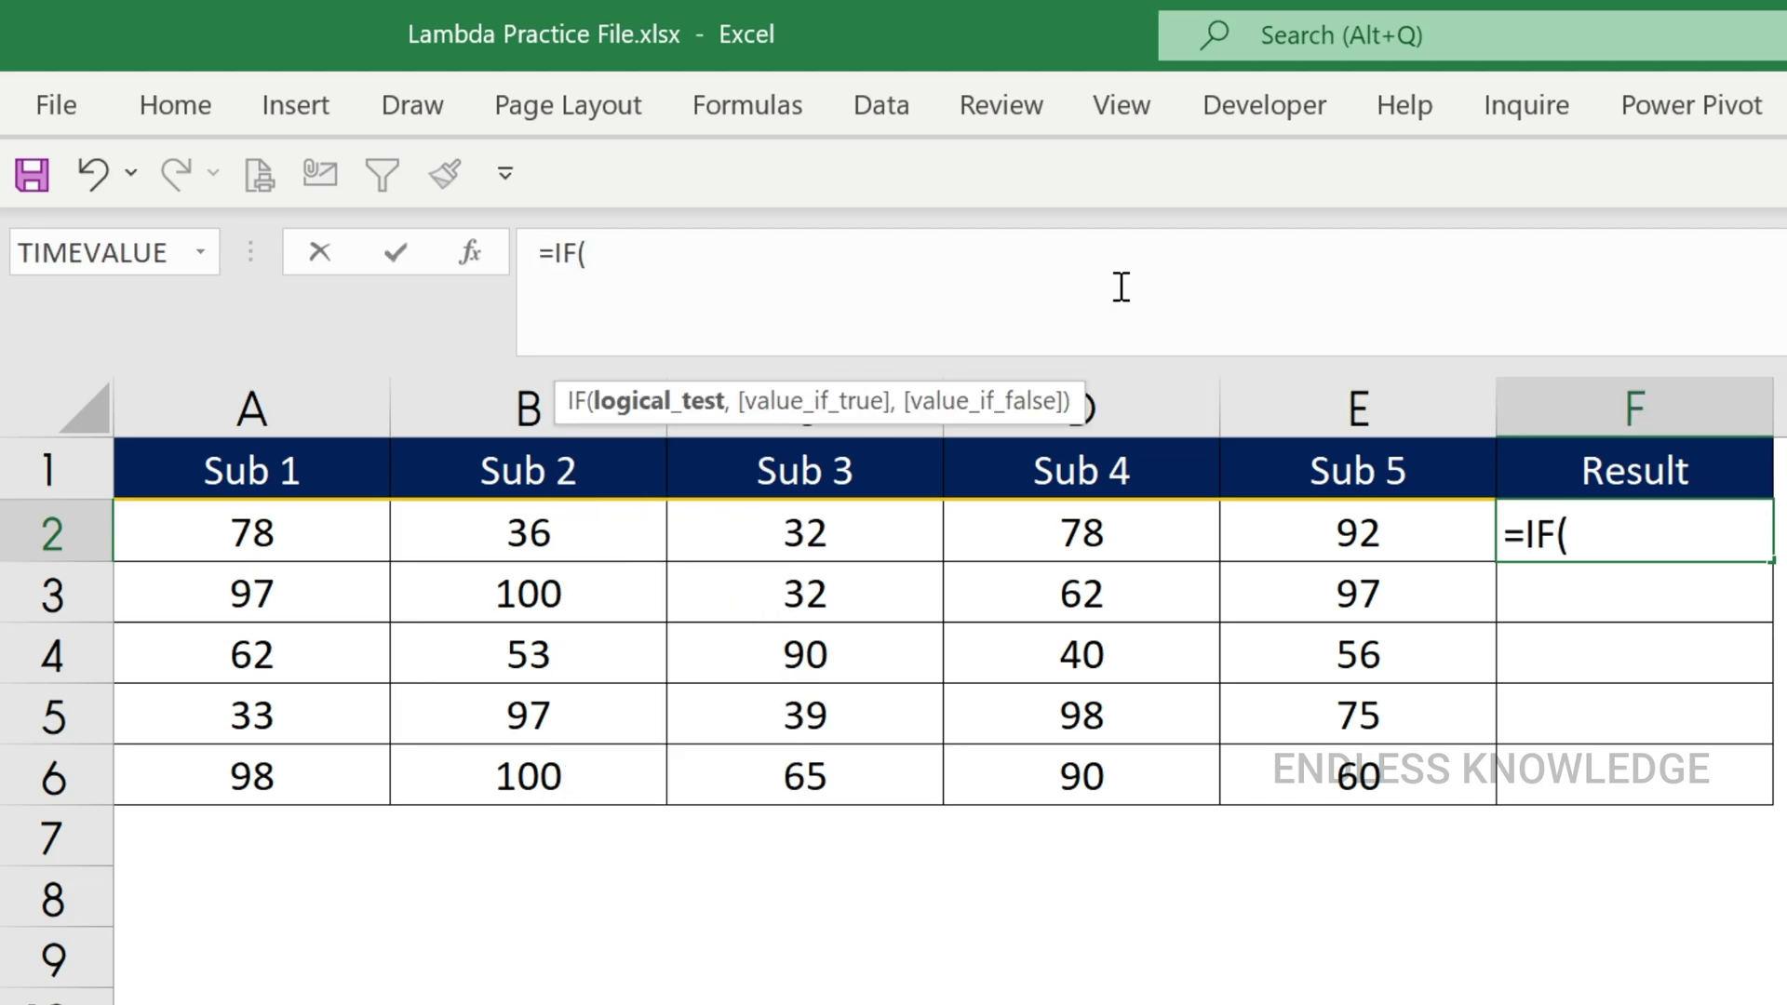
type("and")
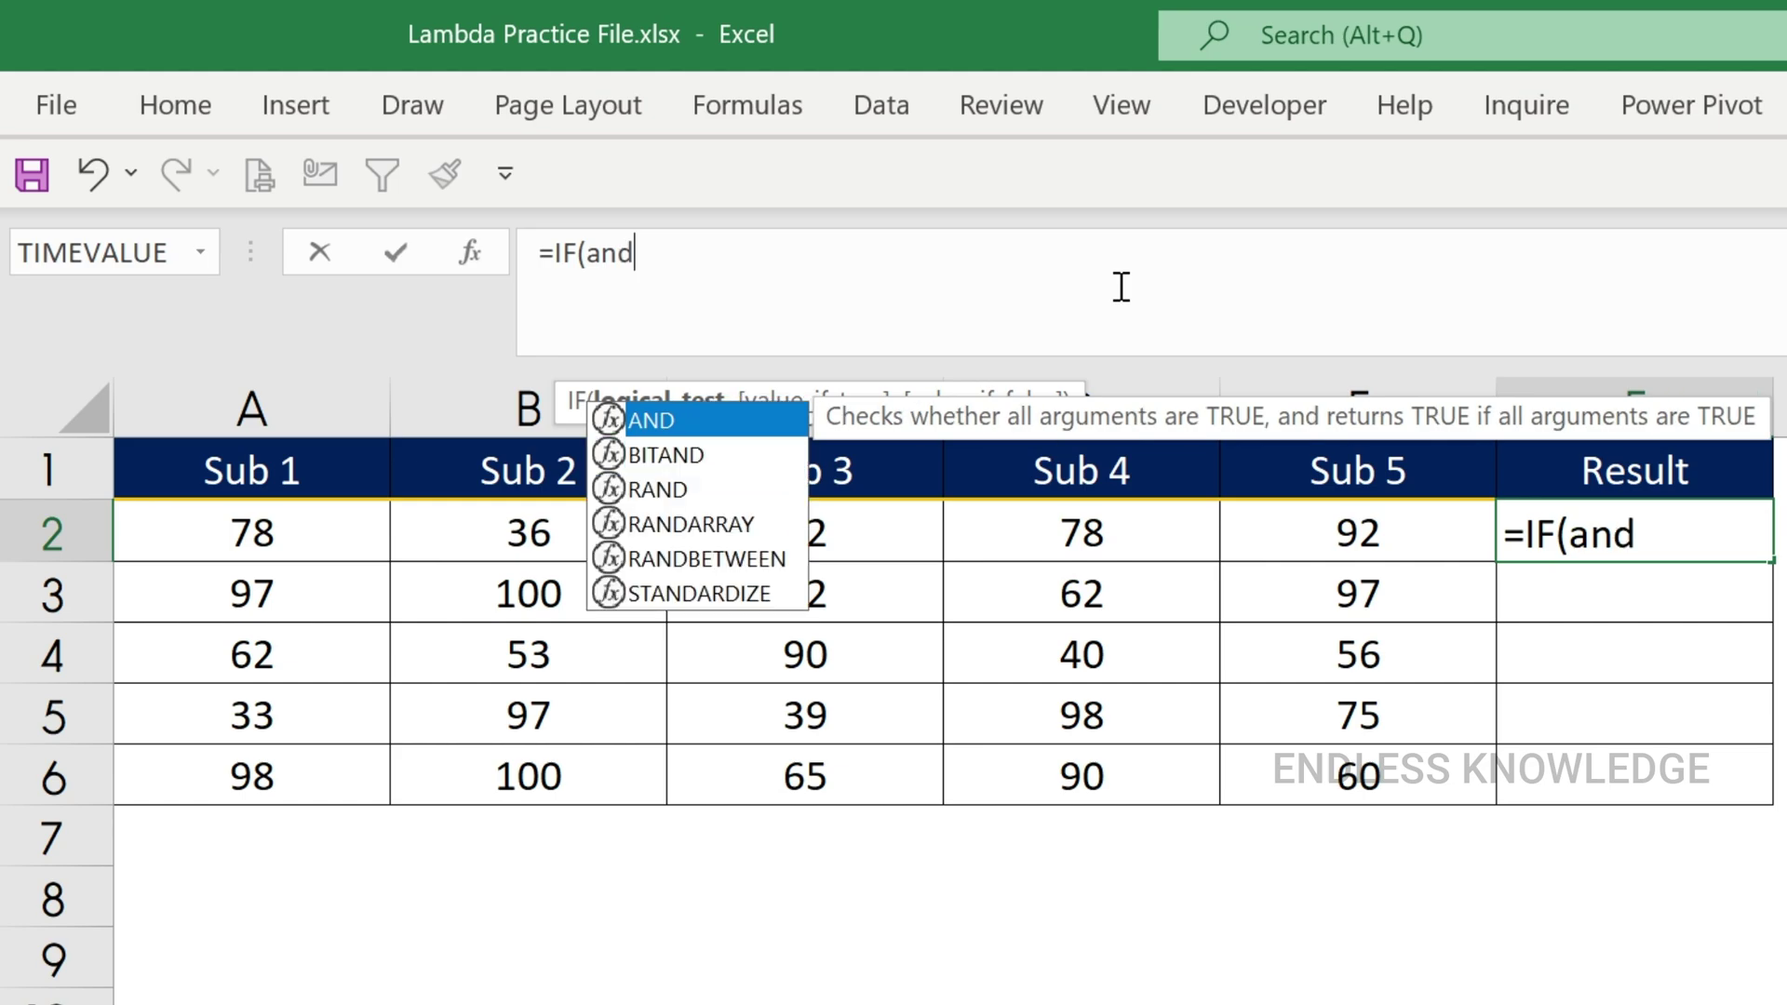
key("Tab")
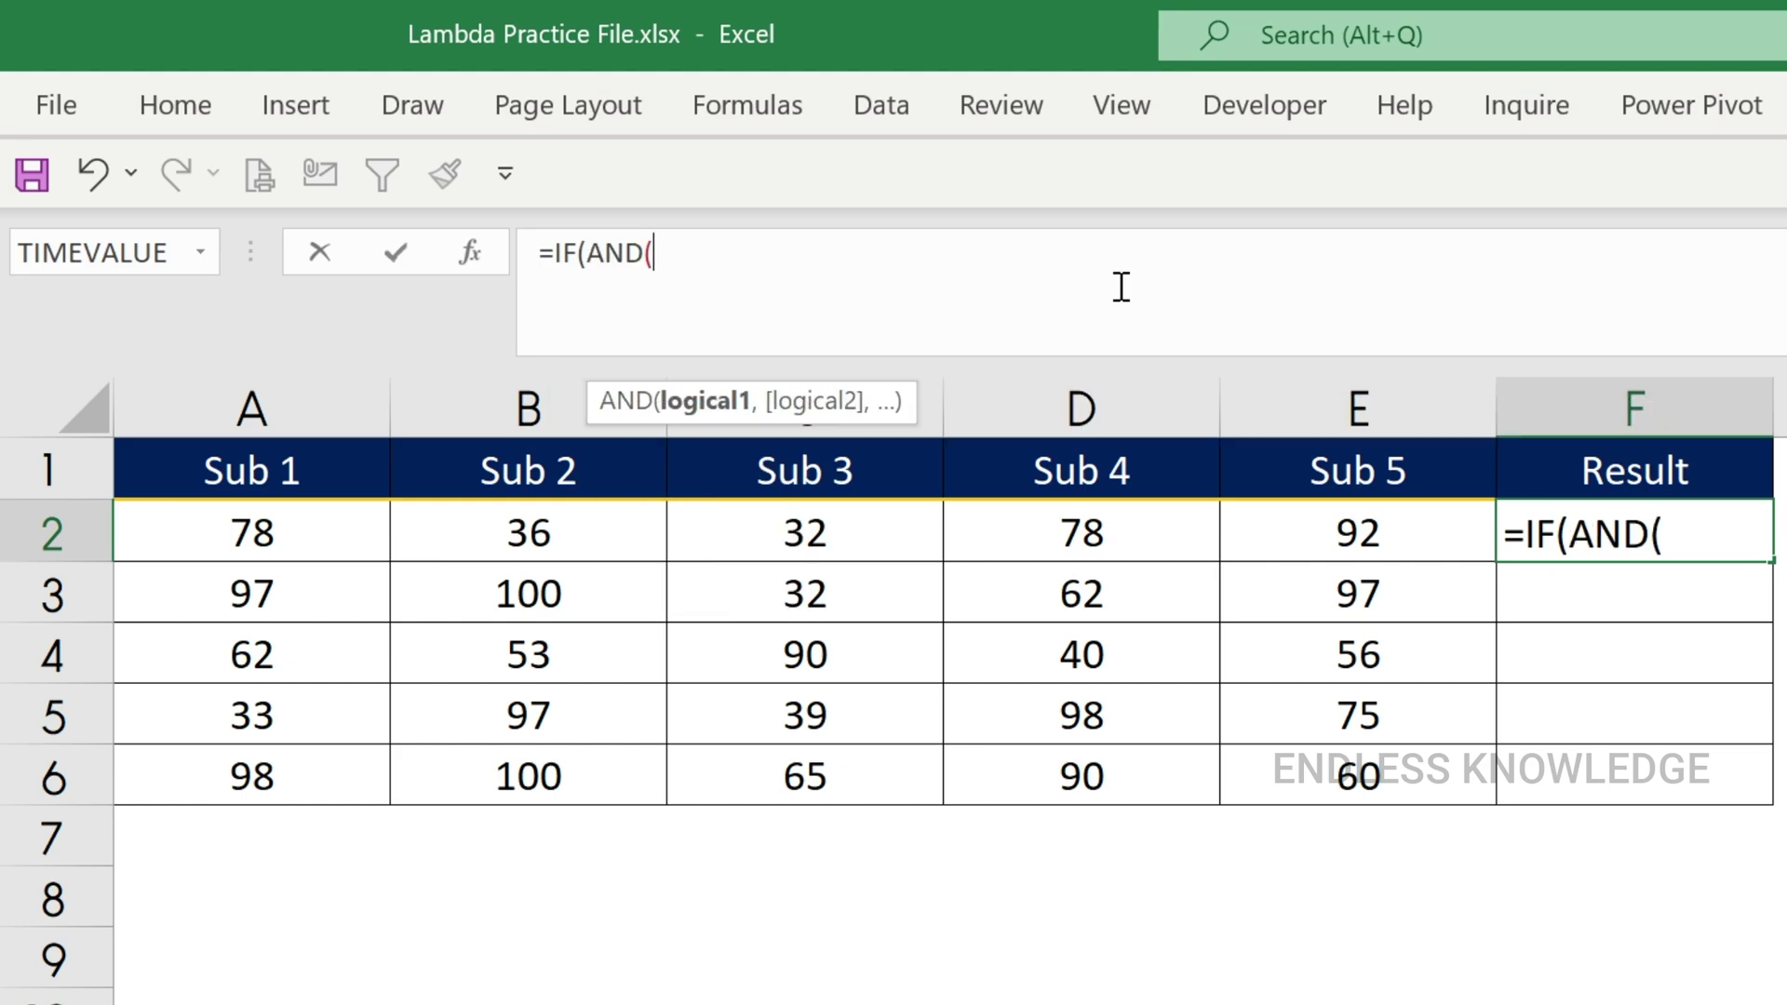
key("Left")
key("Left")
key("Left")
key("Left")
key("Right")
key("Right")
key("Right")
key("Right")
left_click(282, 539)
type(">")
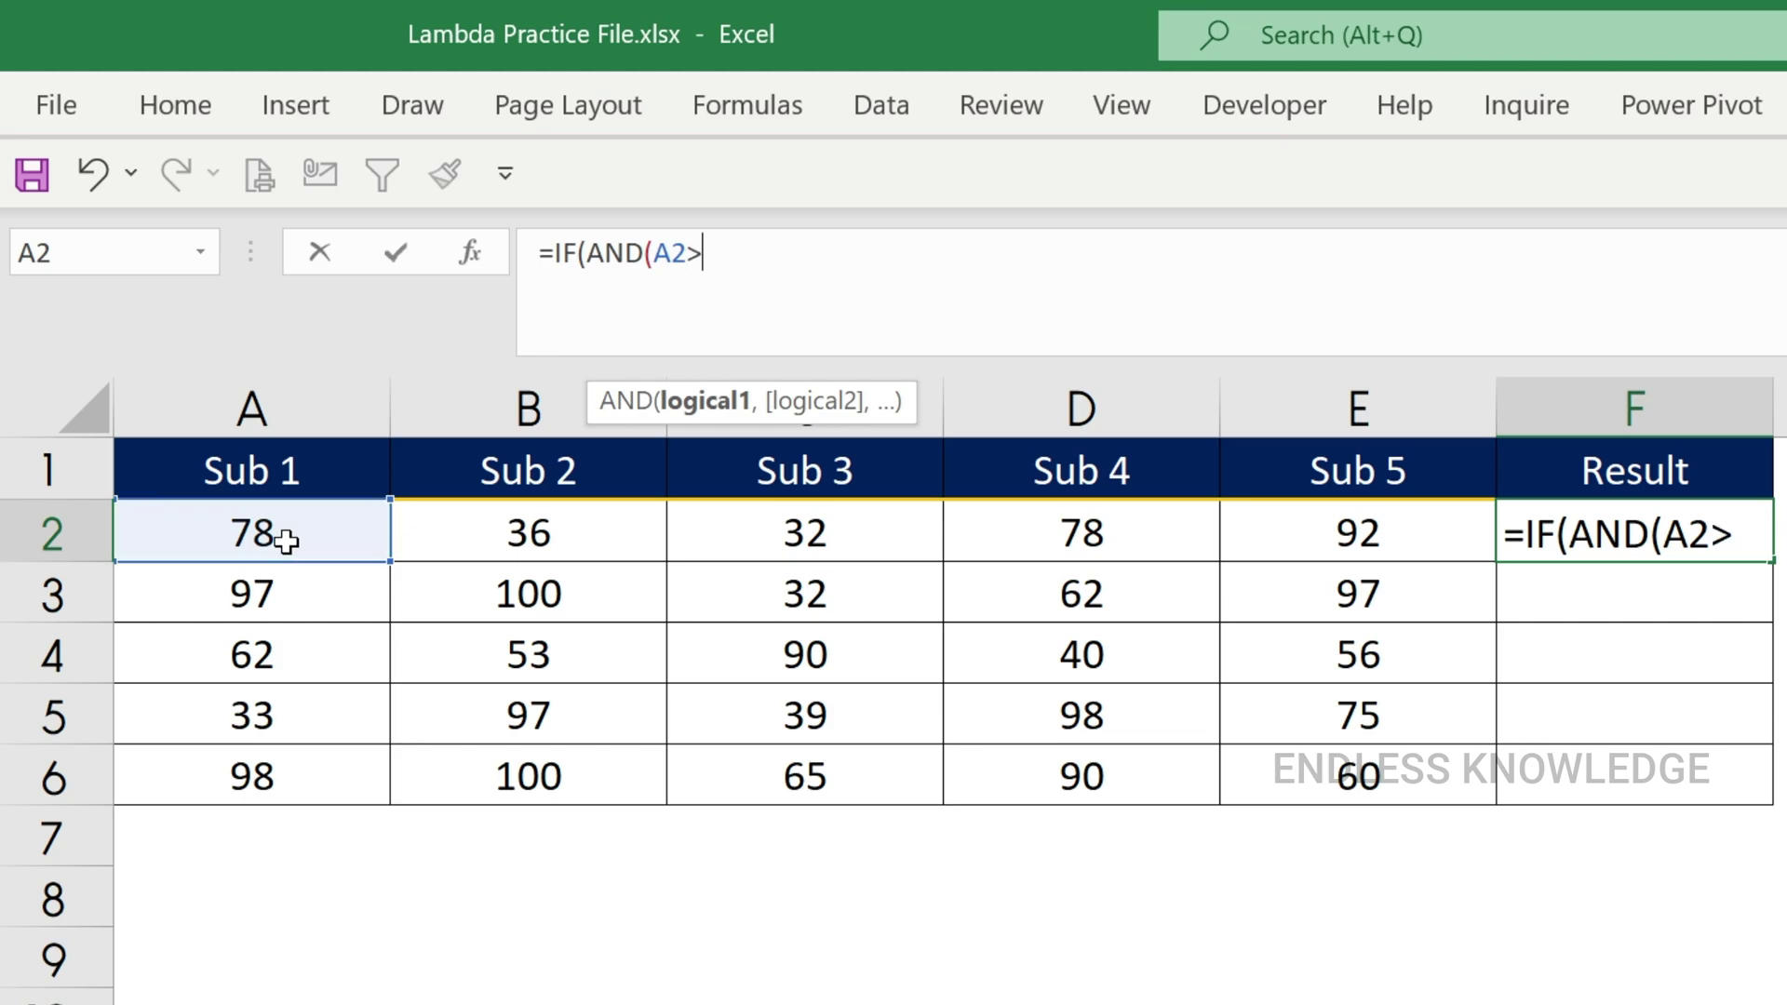
type("=35")
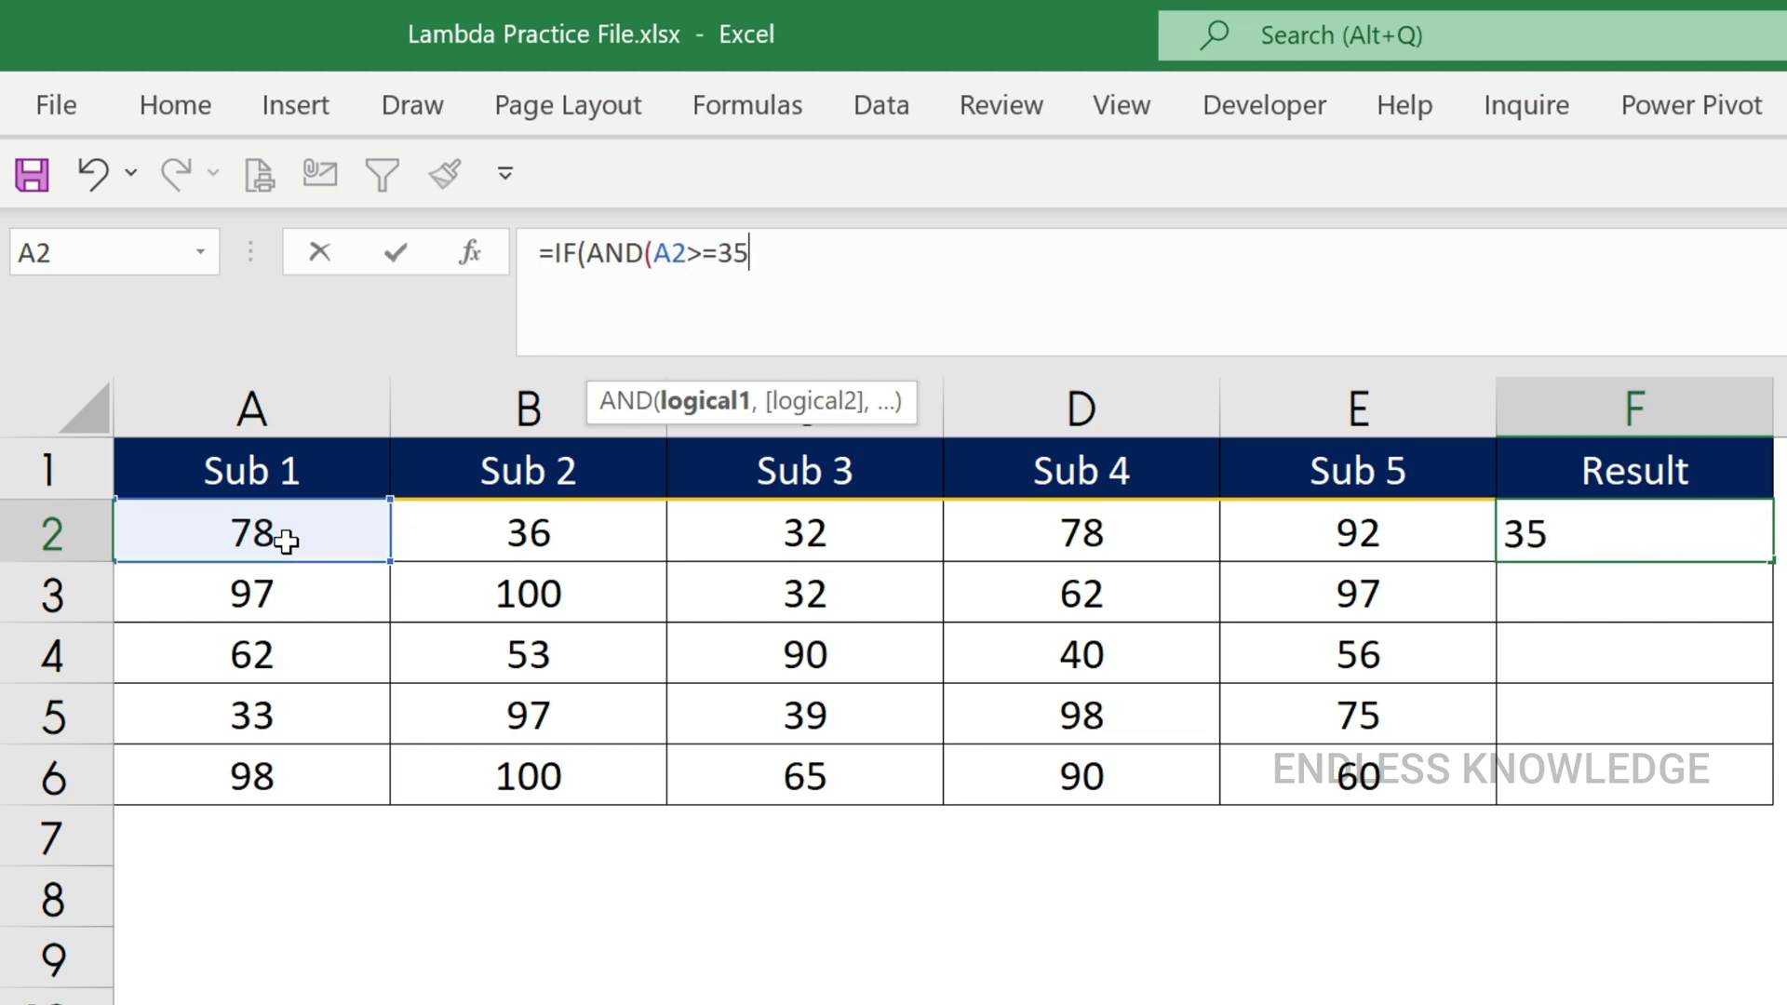
- Add the conditions B2>=35, C2>=35, D2>=35 and E2>=35 to the AND test and close it
type(",")
key("Left")
key("Left")
key("Left")
key("Left")
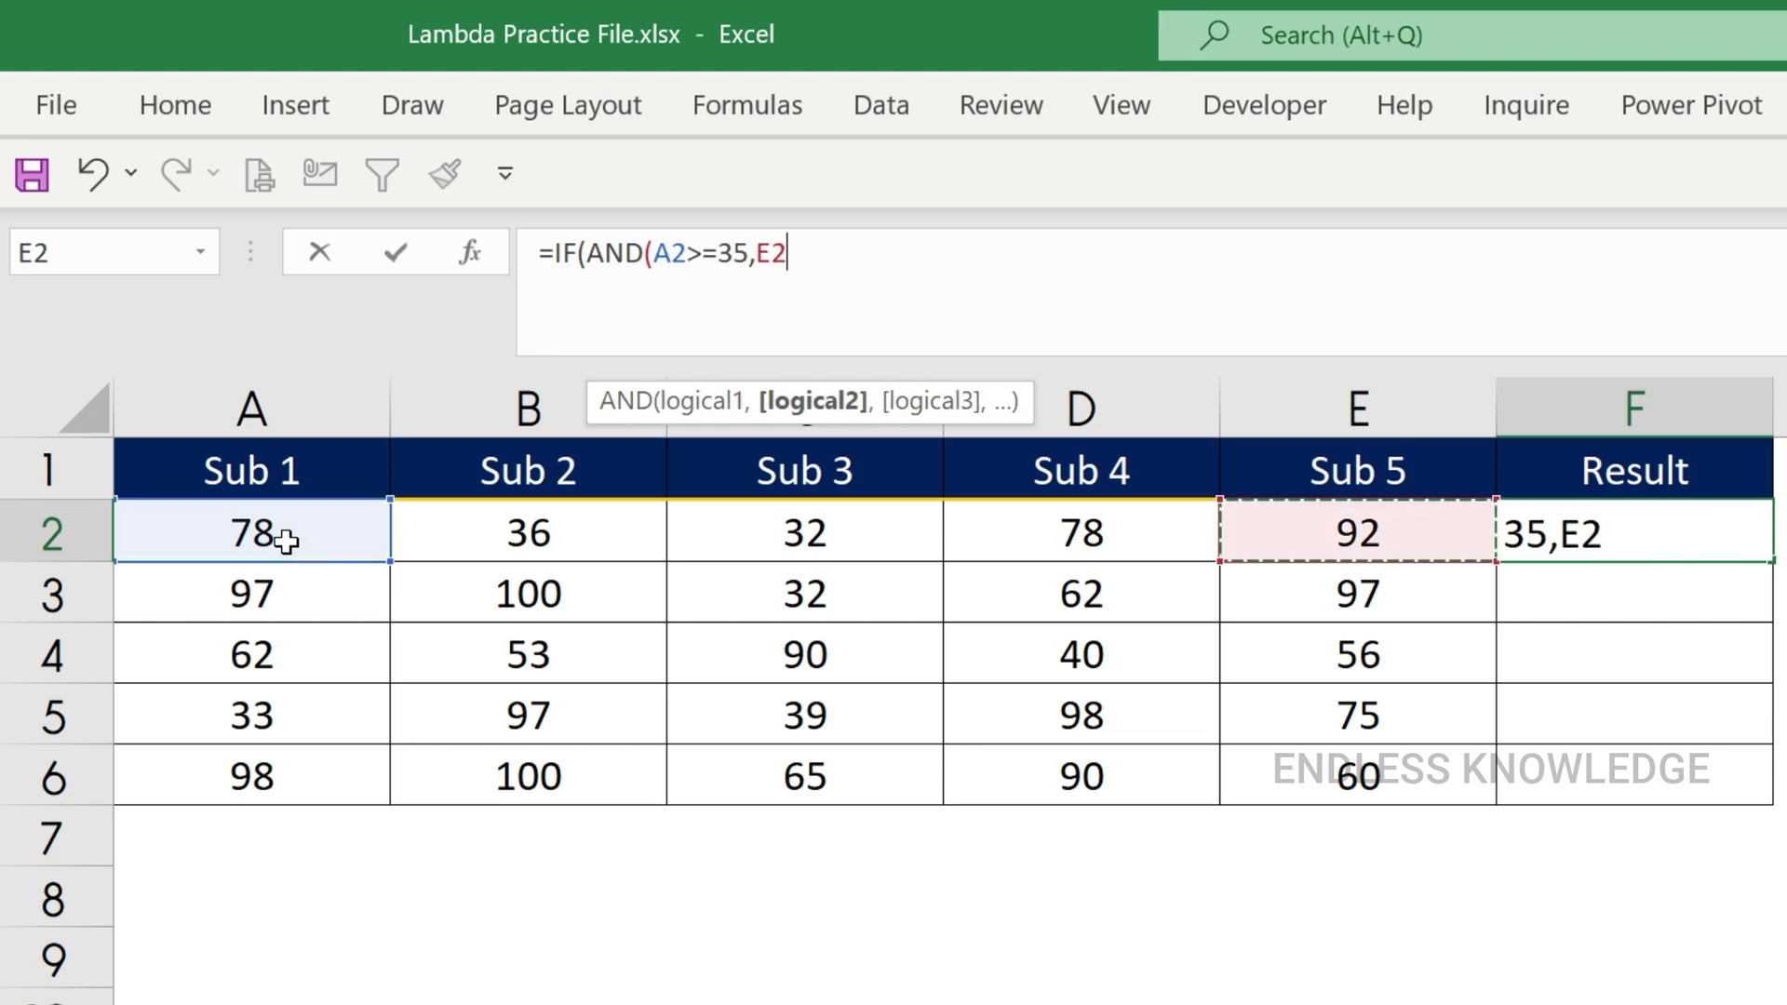
type(">=")
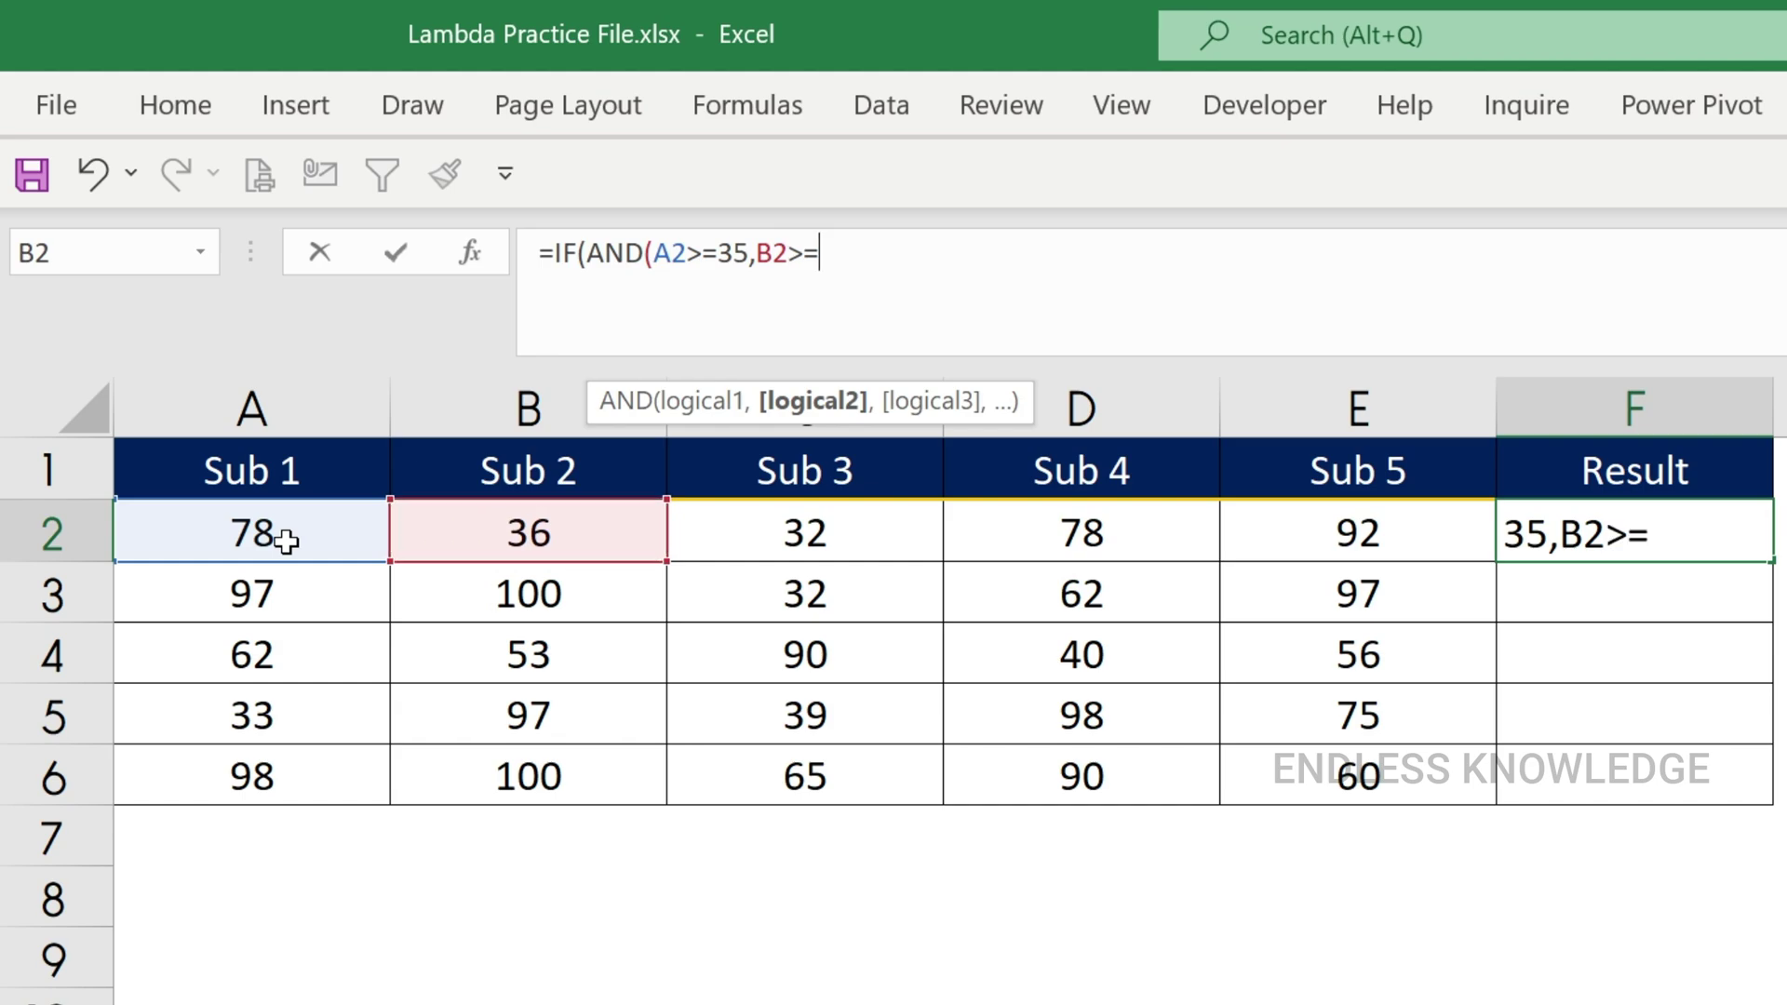
type("35")
type(",C2>=35,D2>=35,E2>=35")
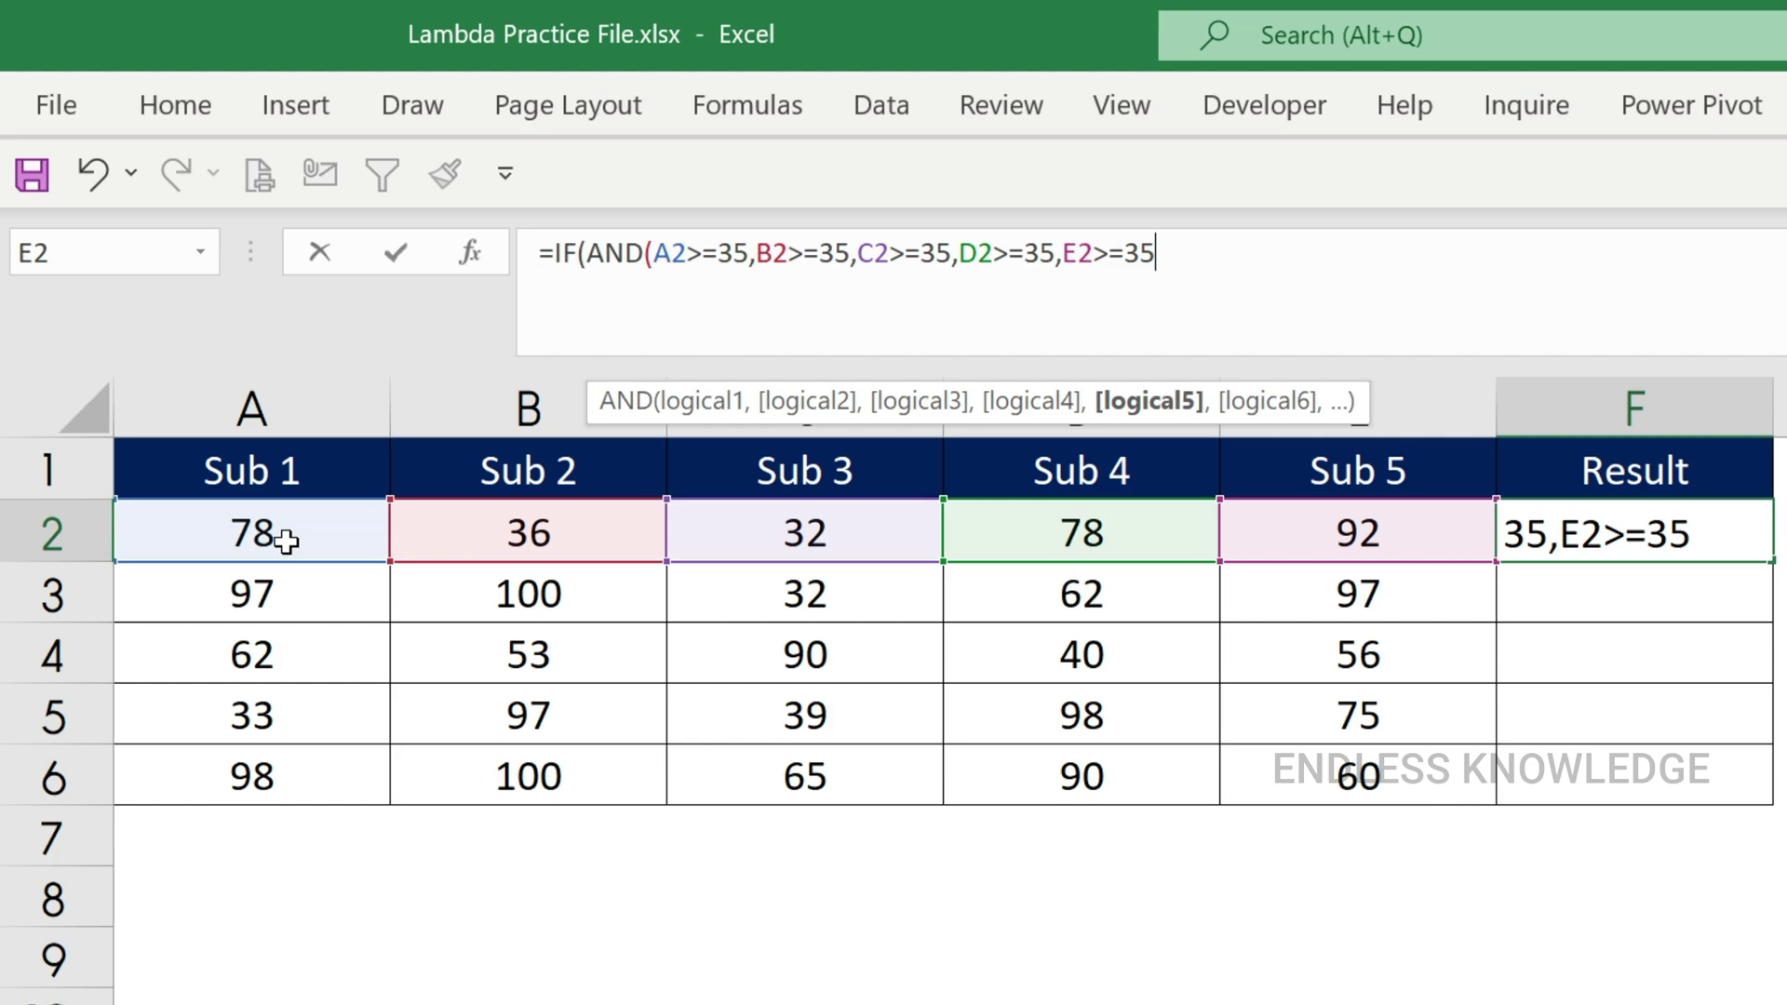
type(")")
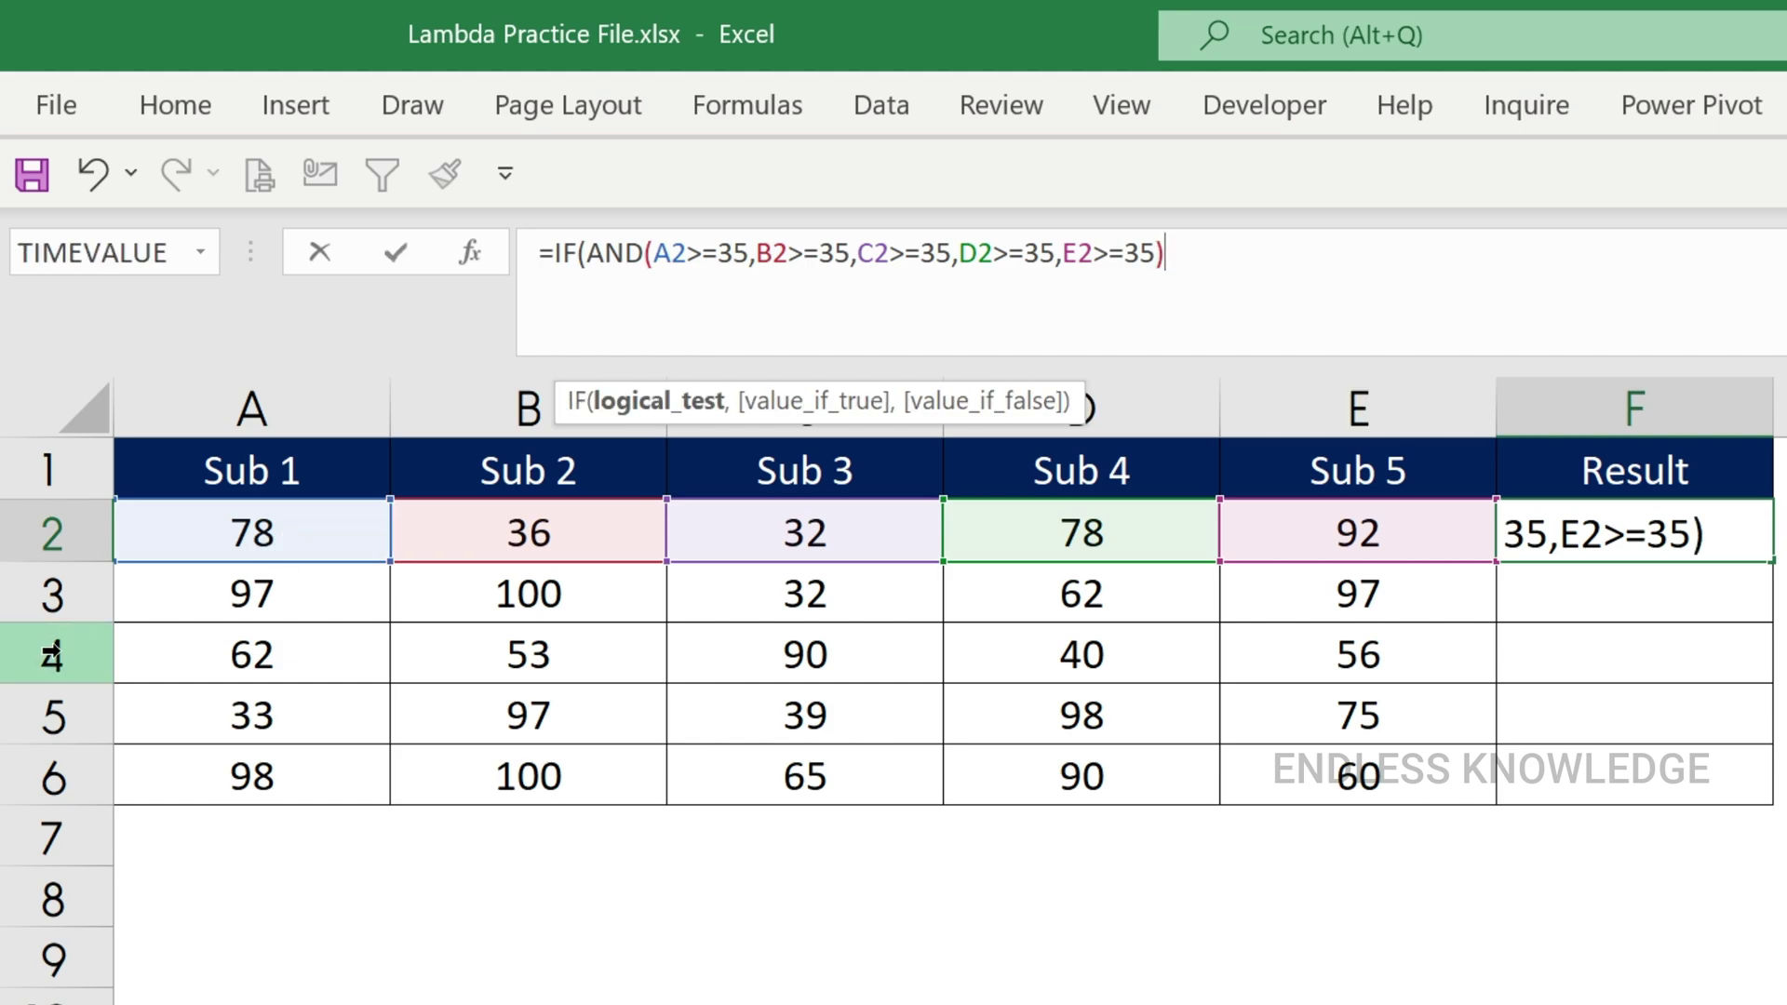
- Complete F2's IF formula with "Pass" as the true result and "Fail" as the false result
left_click(1205, 294)
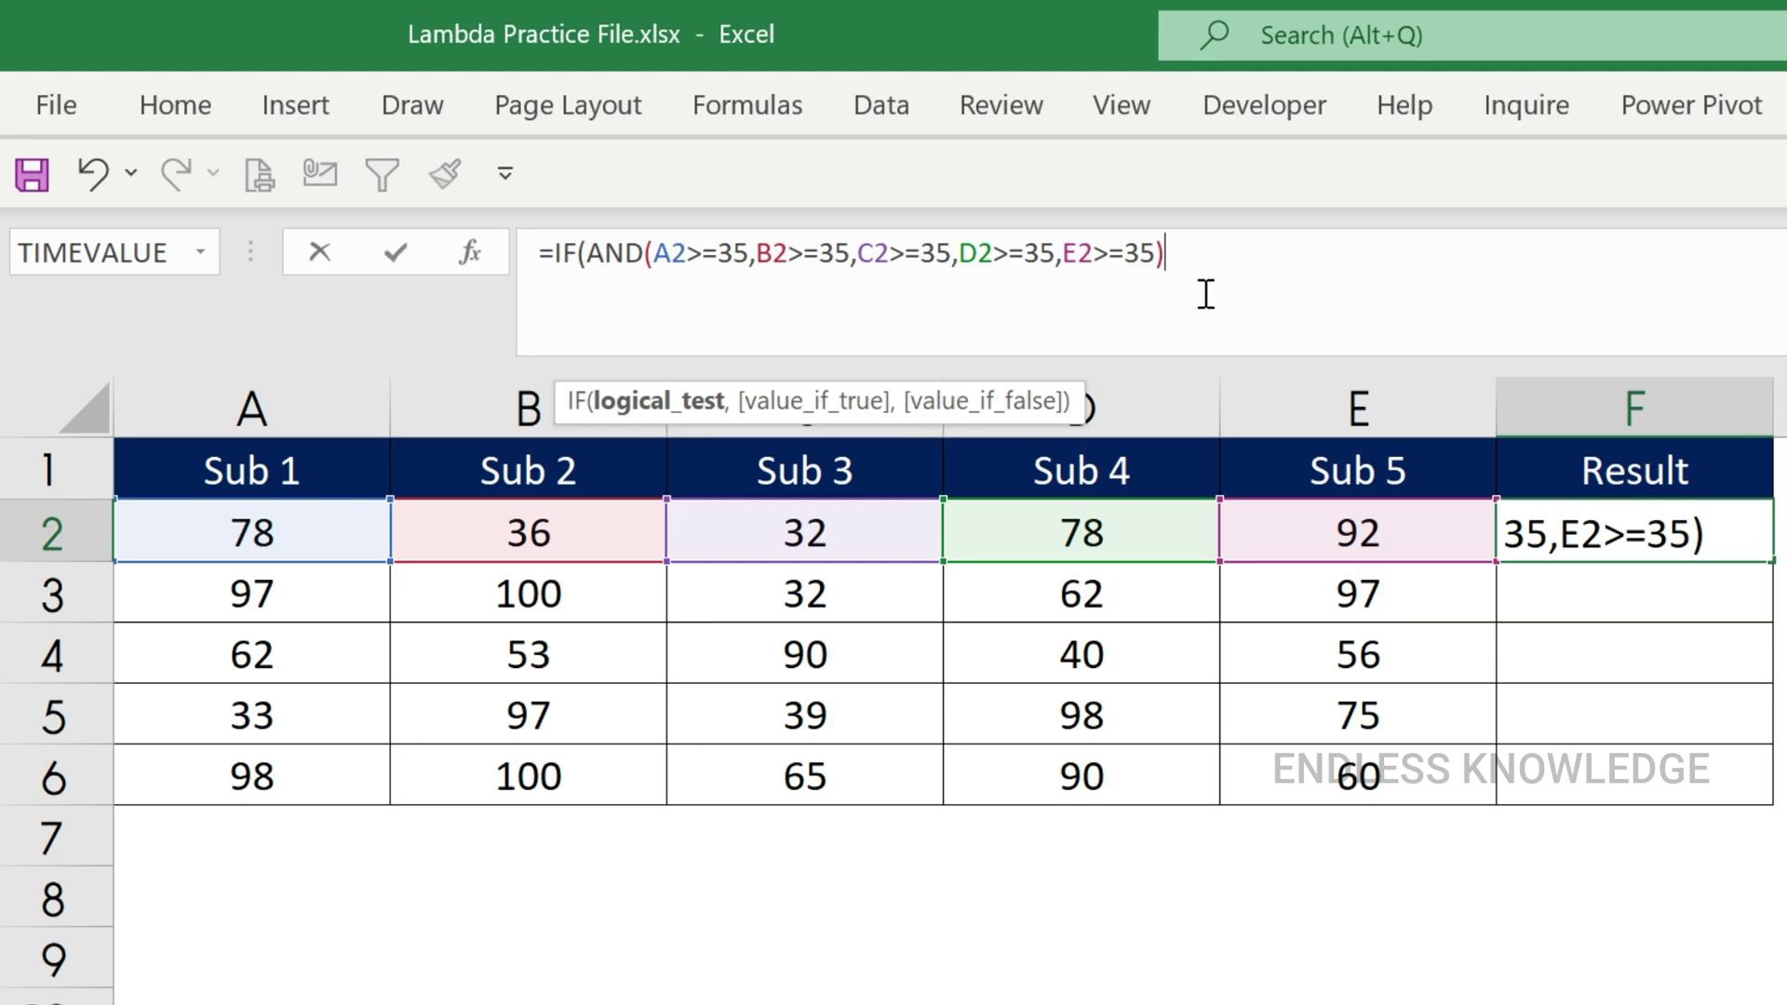
type(",\"P")
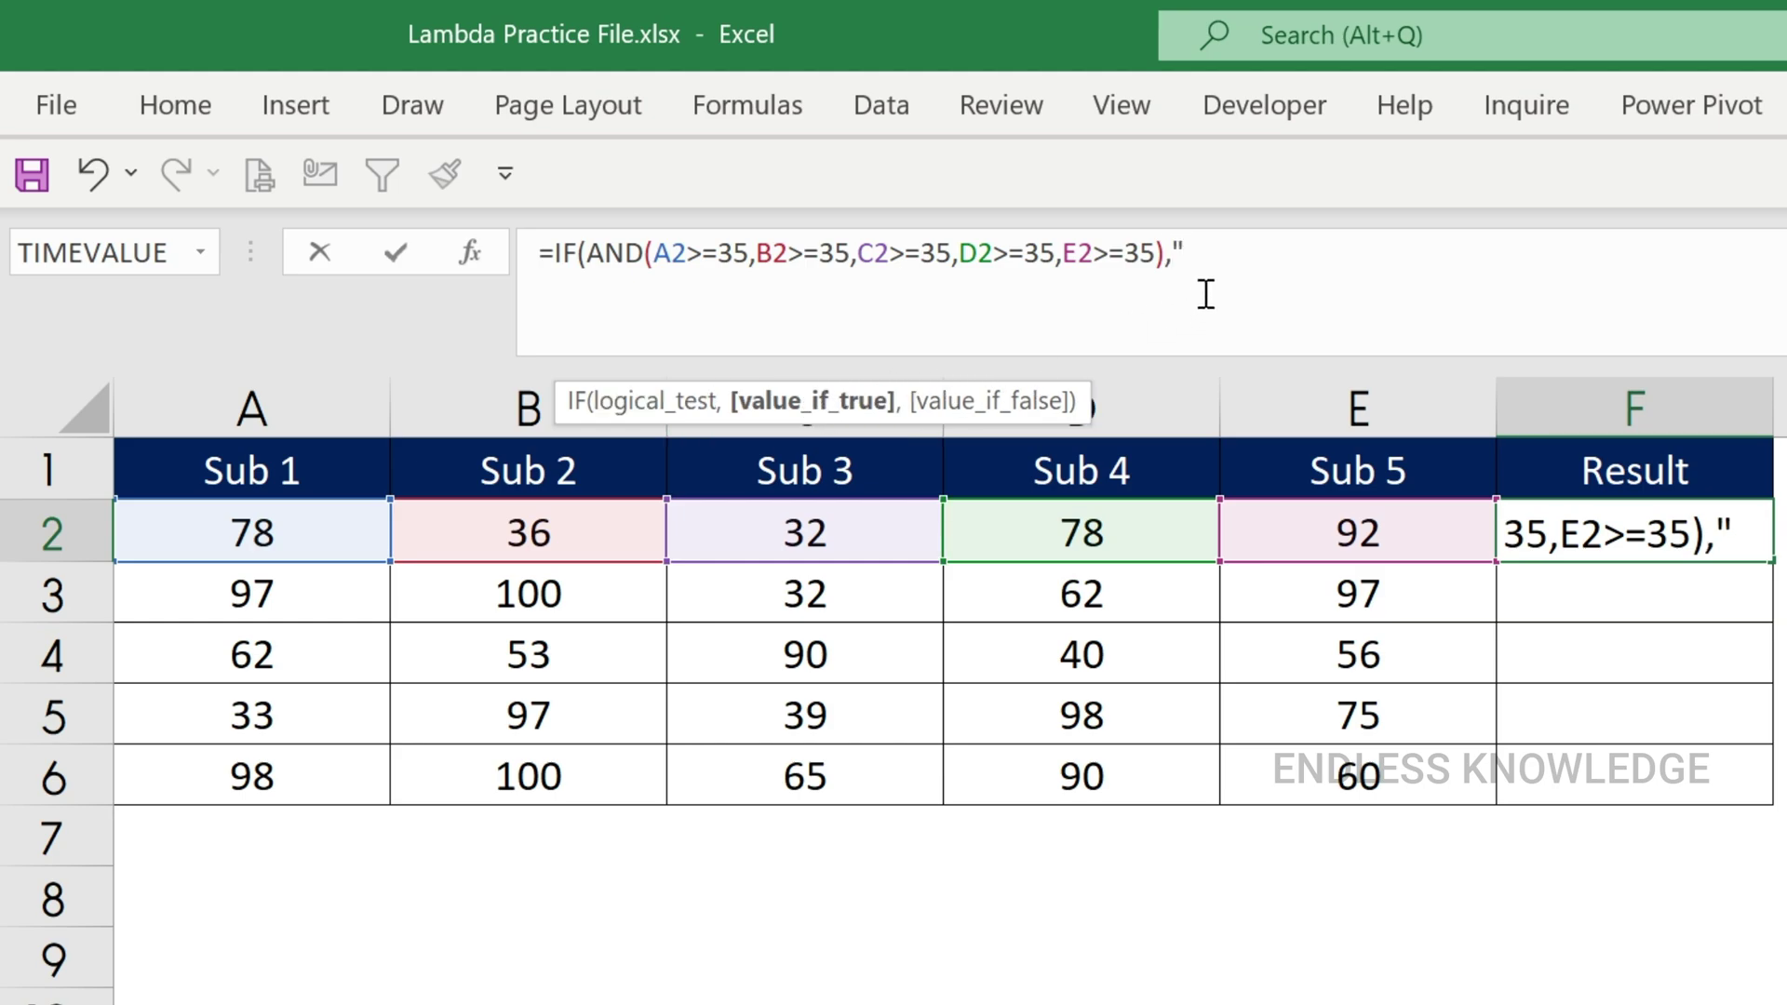
type("ass")
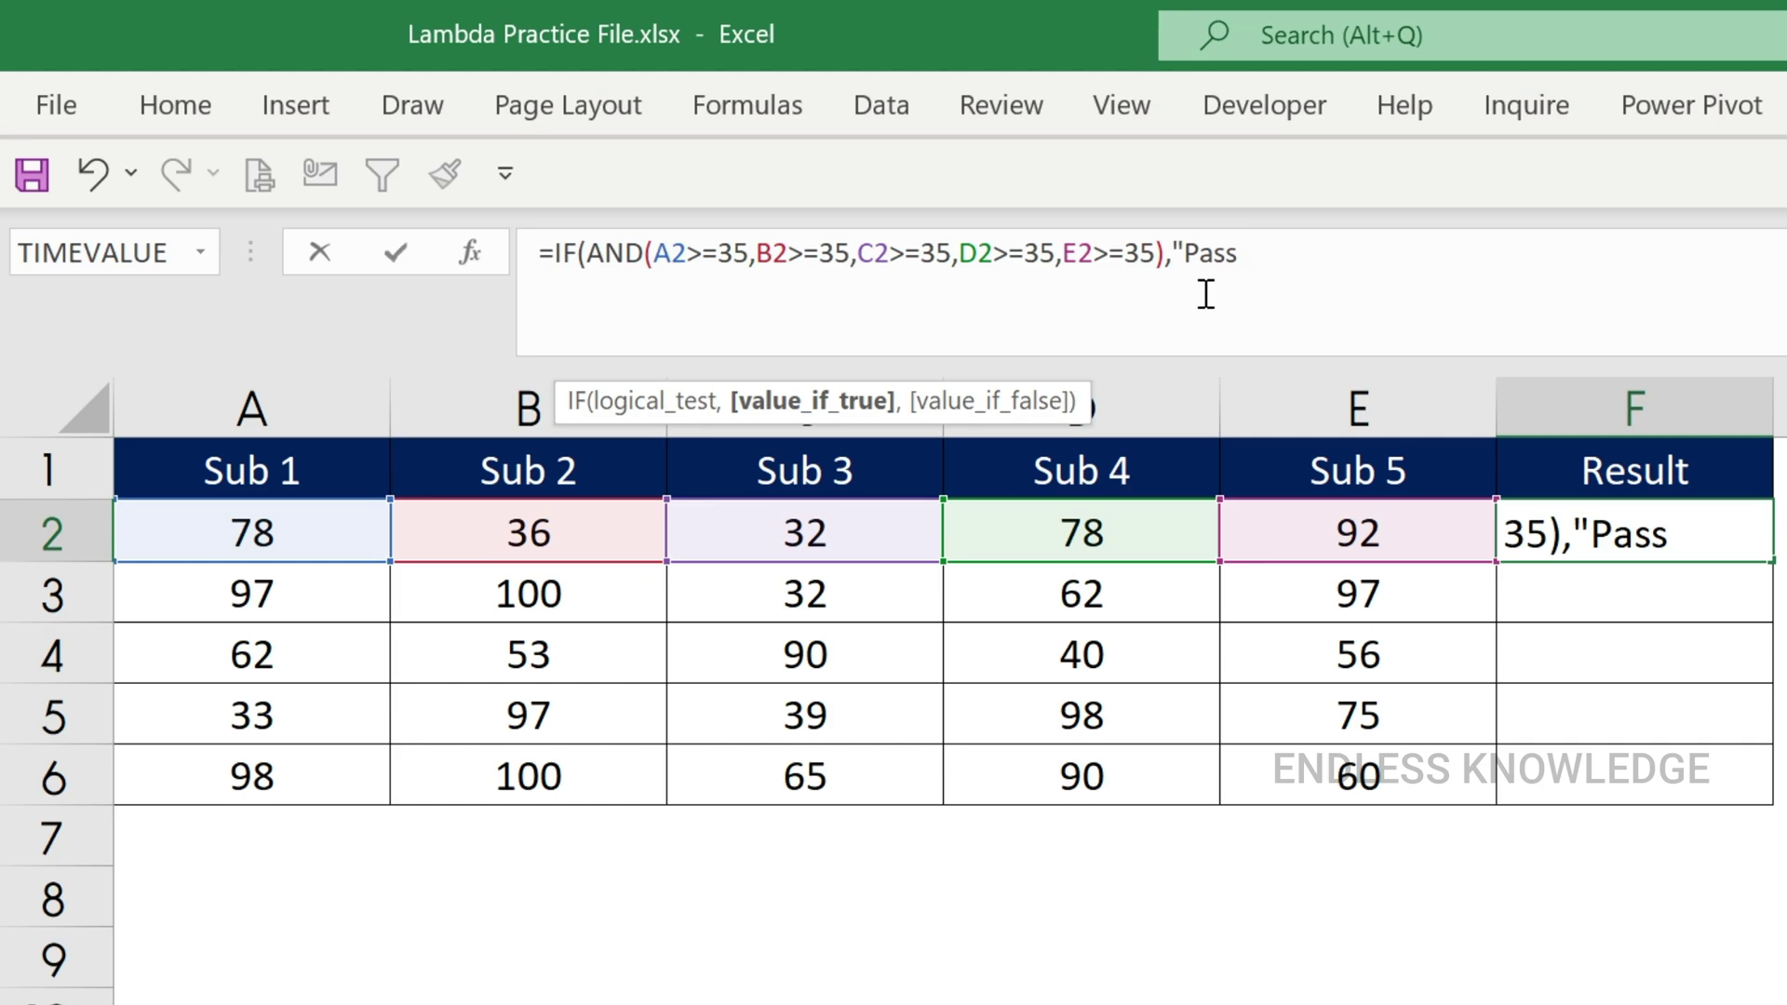
type("\",\"")
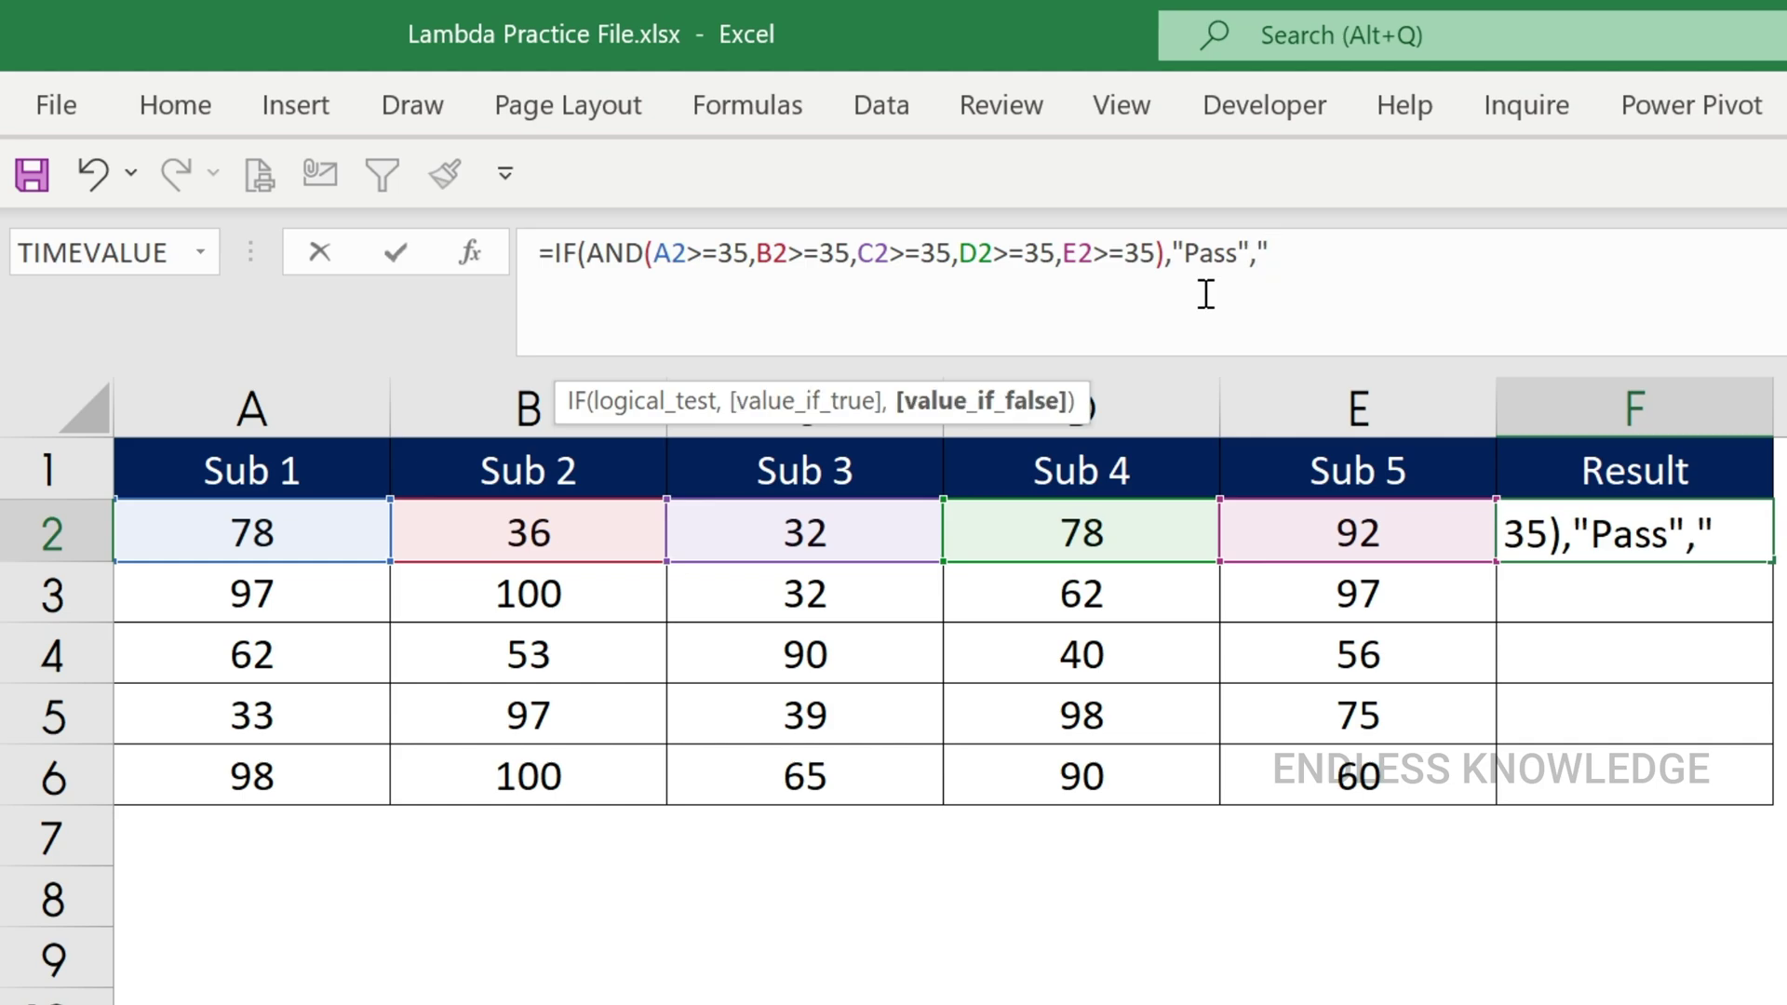
type("Fail\"")
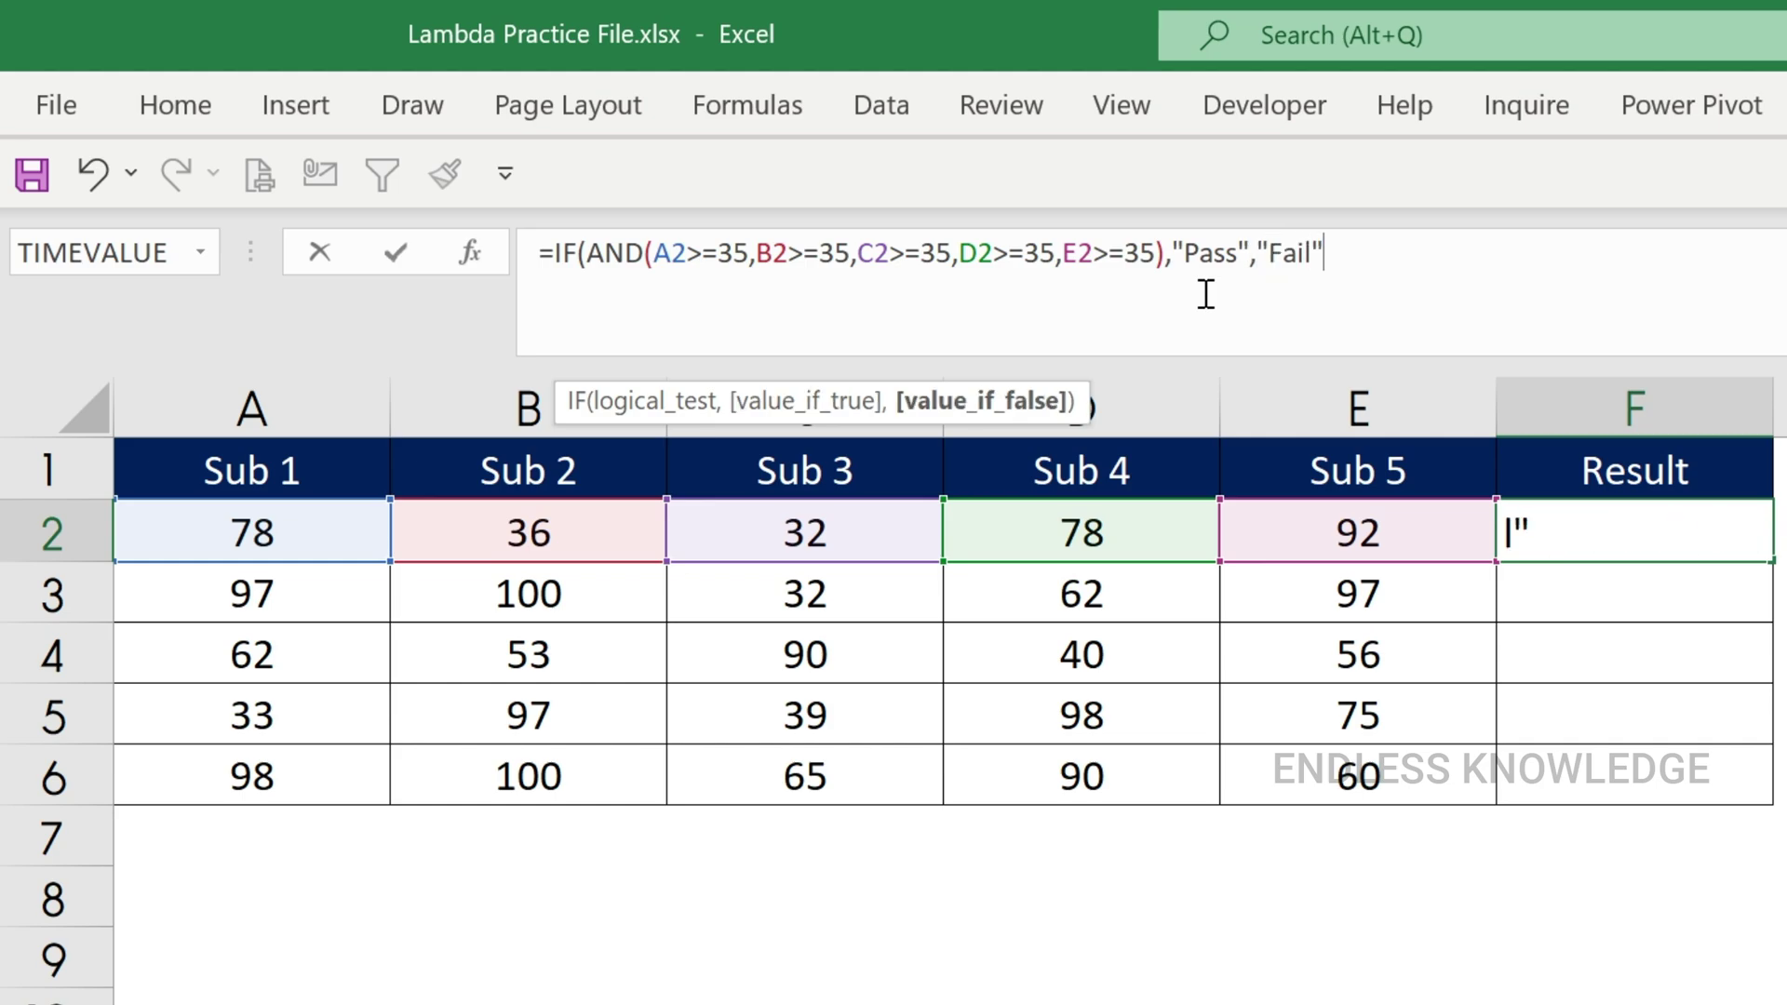
type(")")
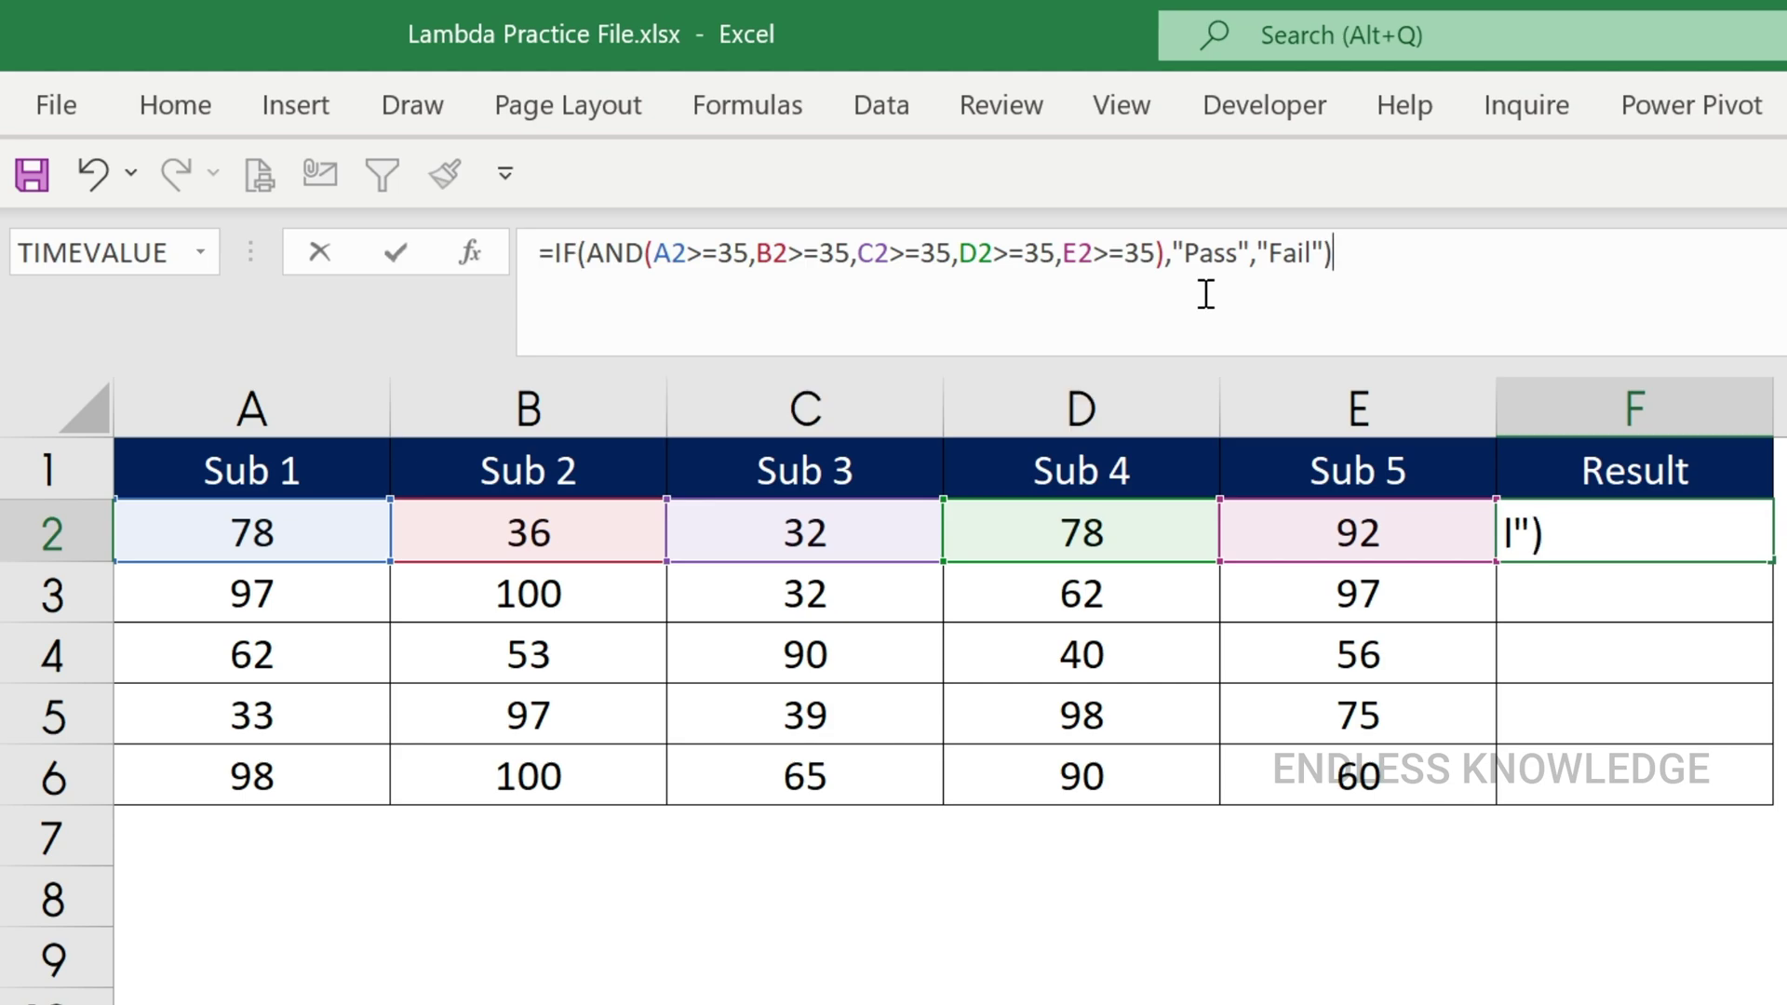
key("Return")
left_click(1555, 518)
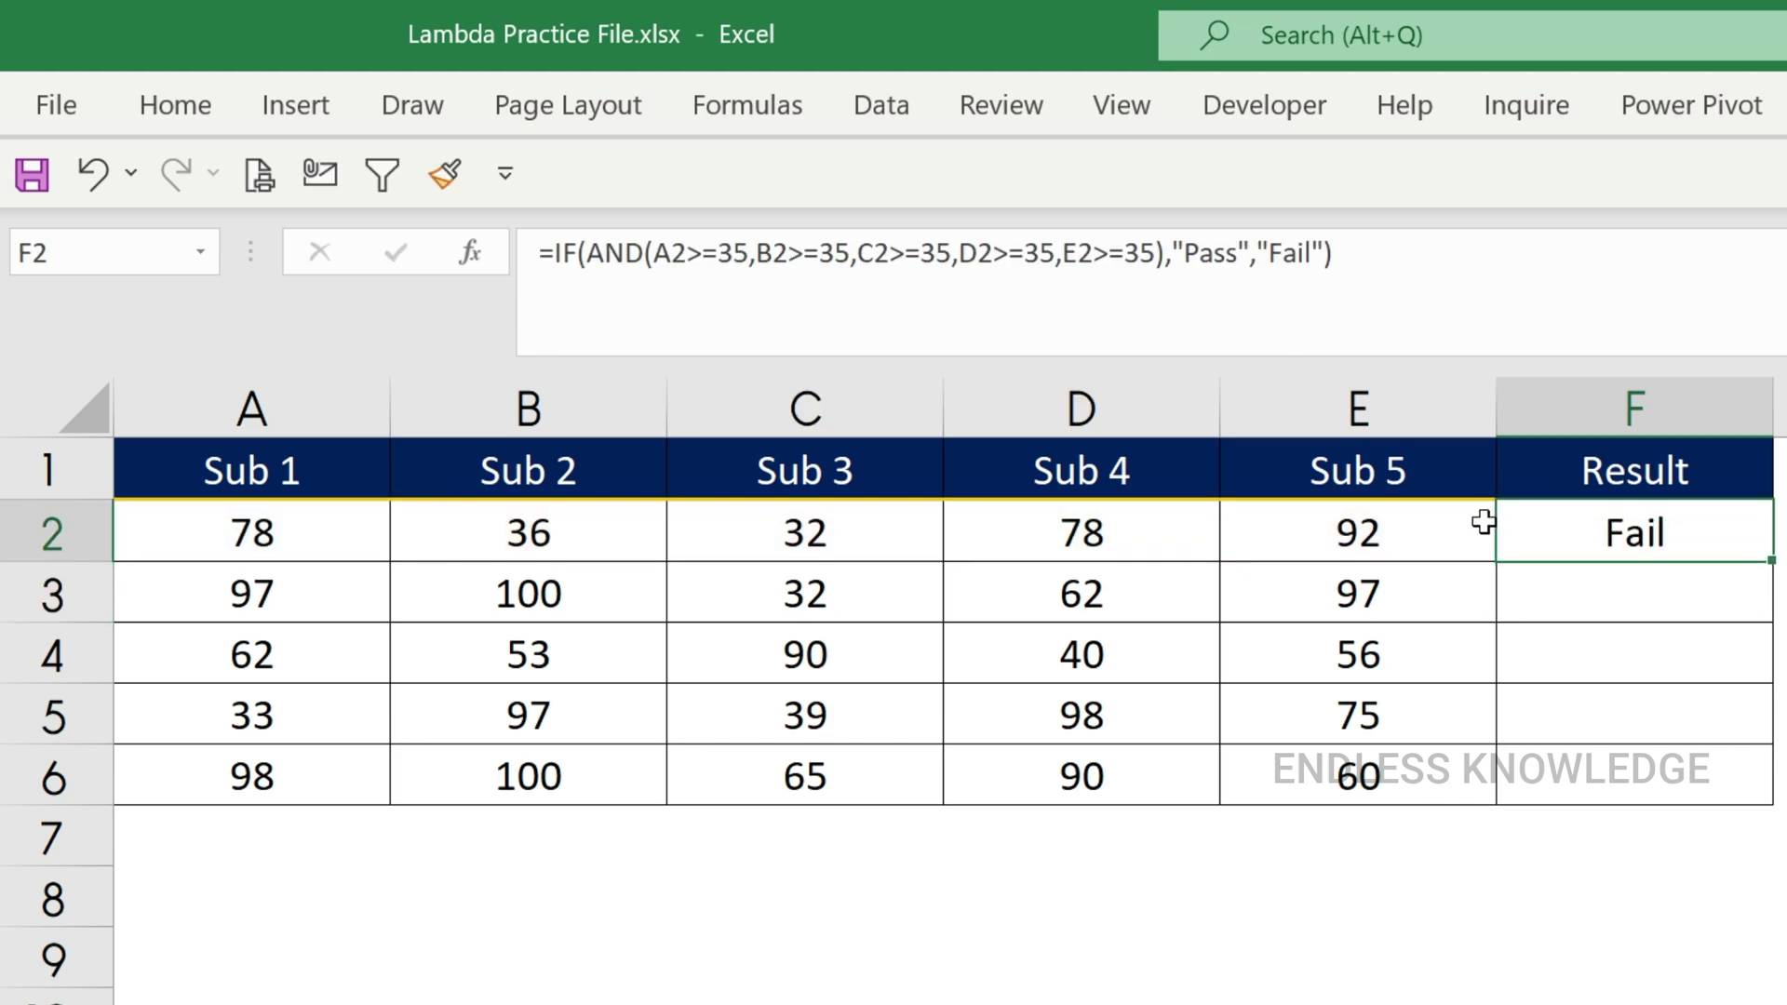
- Wrap F2's IF formula in LAMBDA with the parameters a, b, c, d and e before the IF
left_click(564, 246)
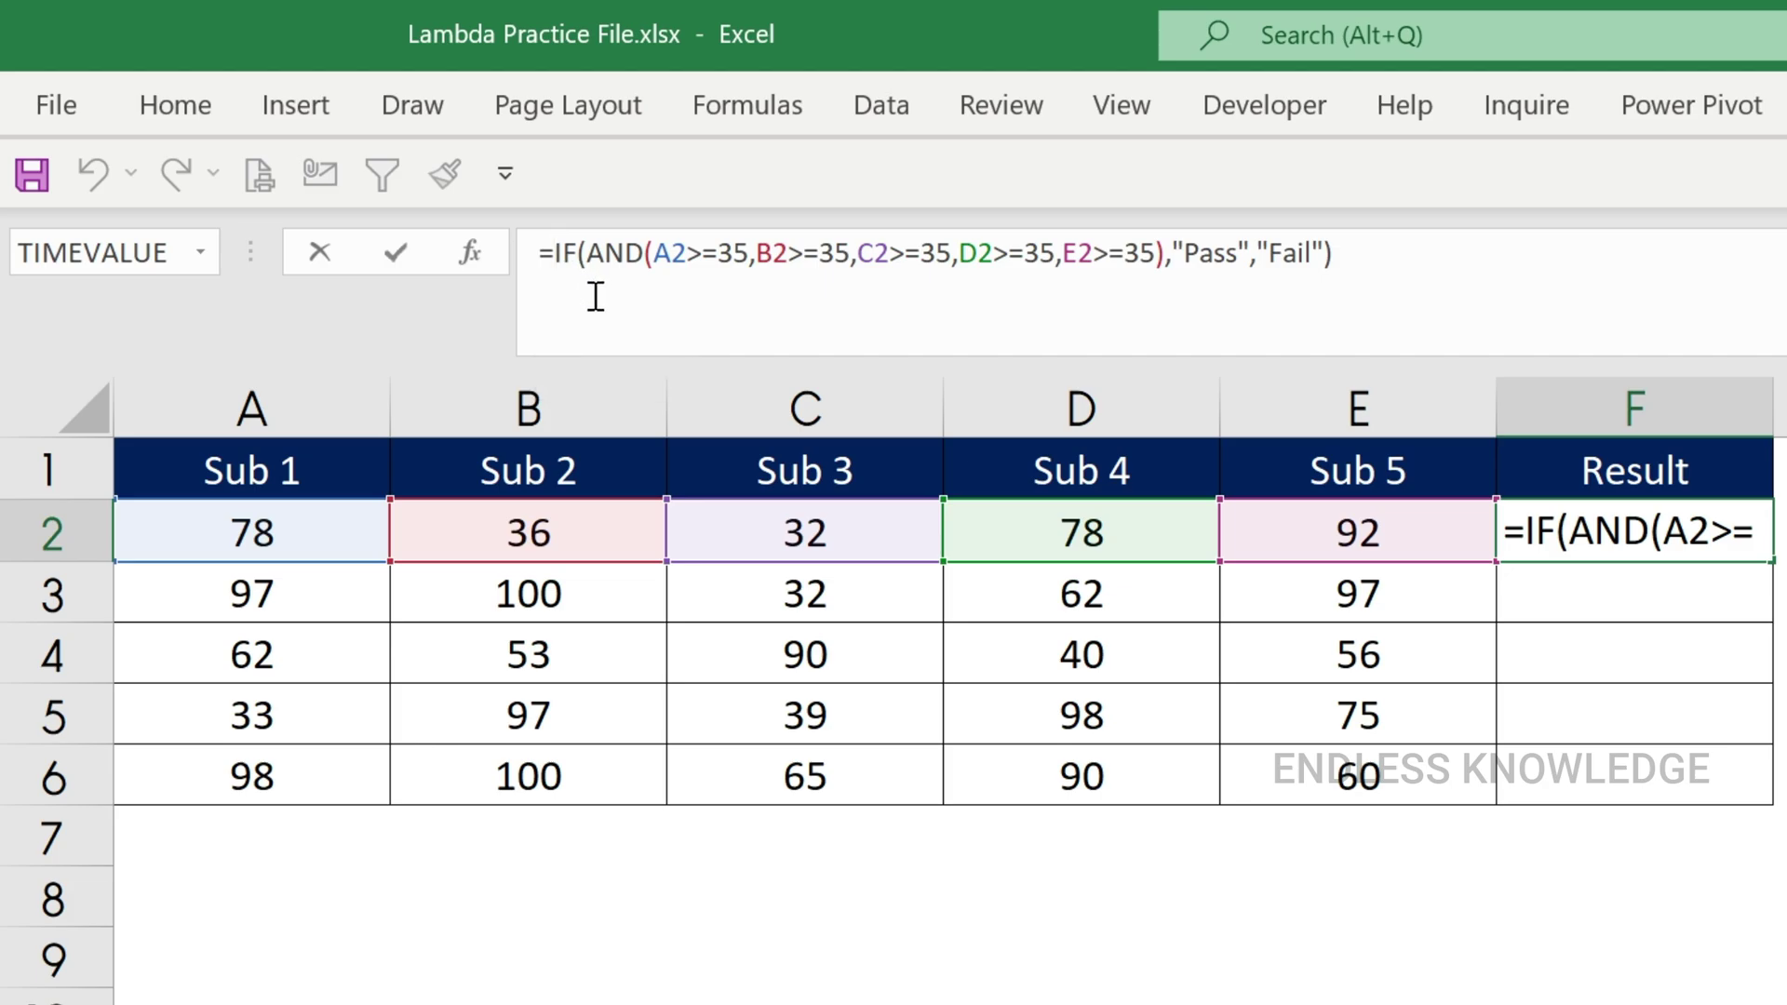
type("lamb")
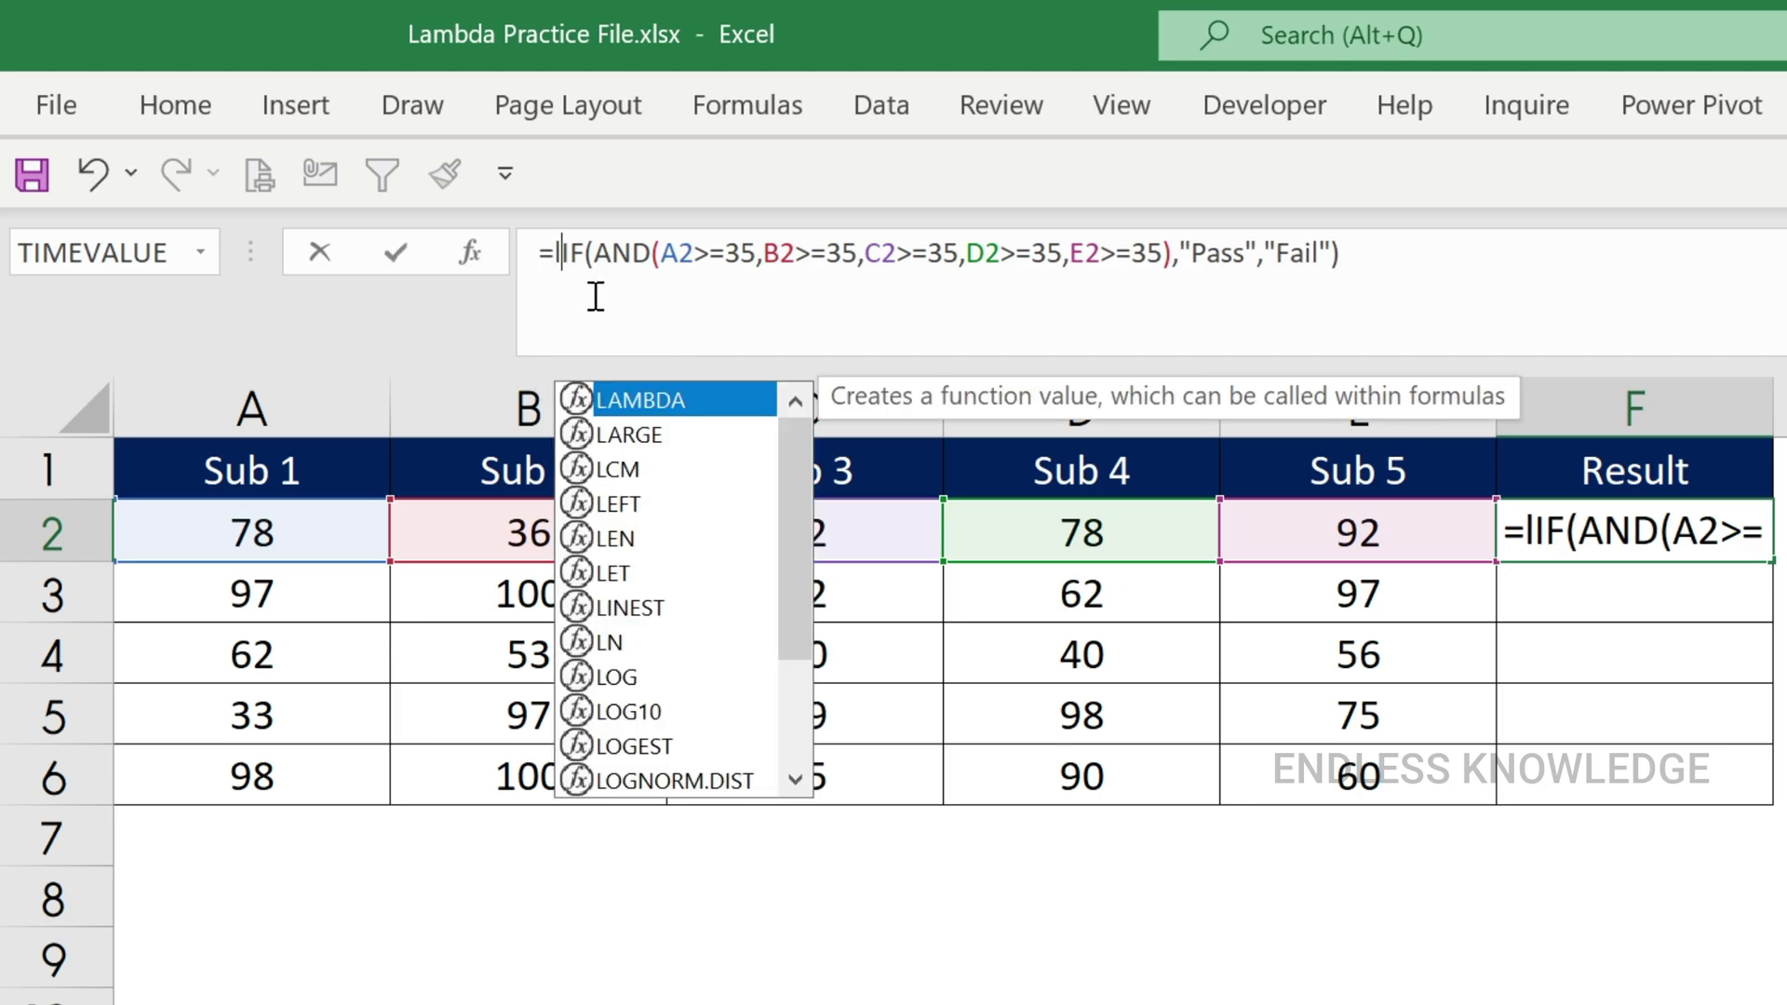
key("Tab")
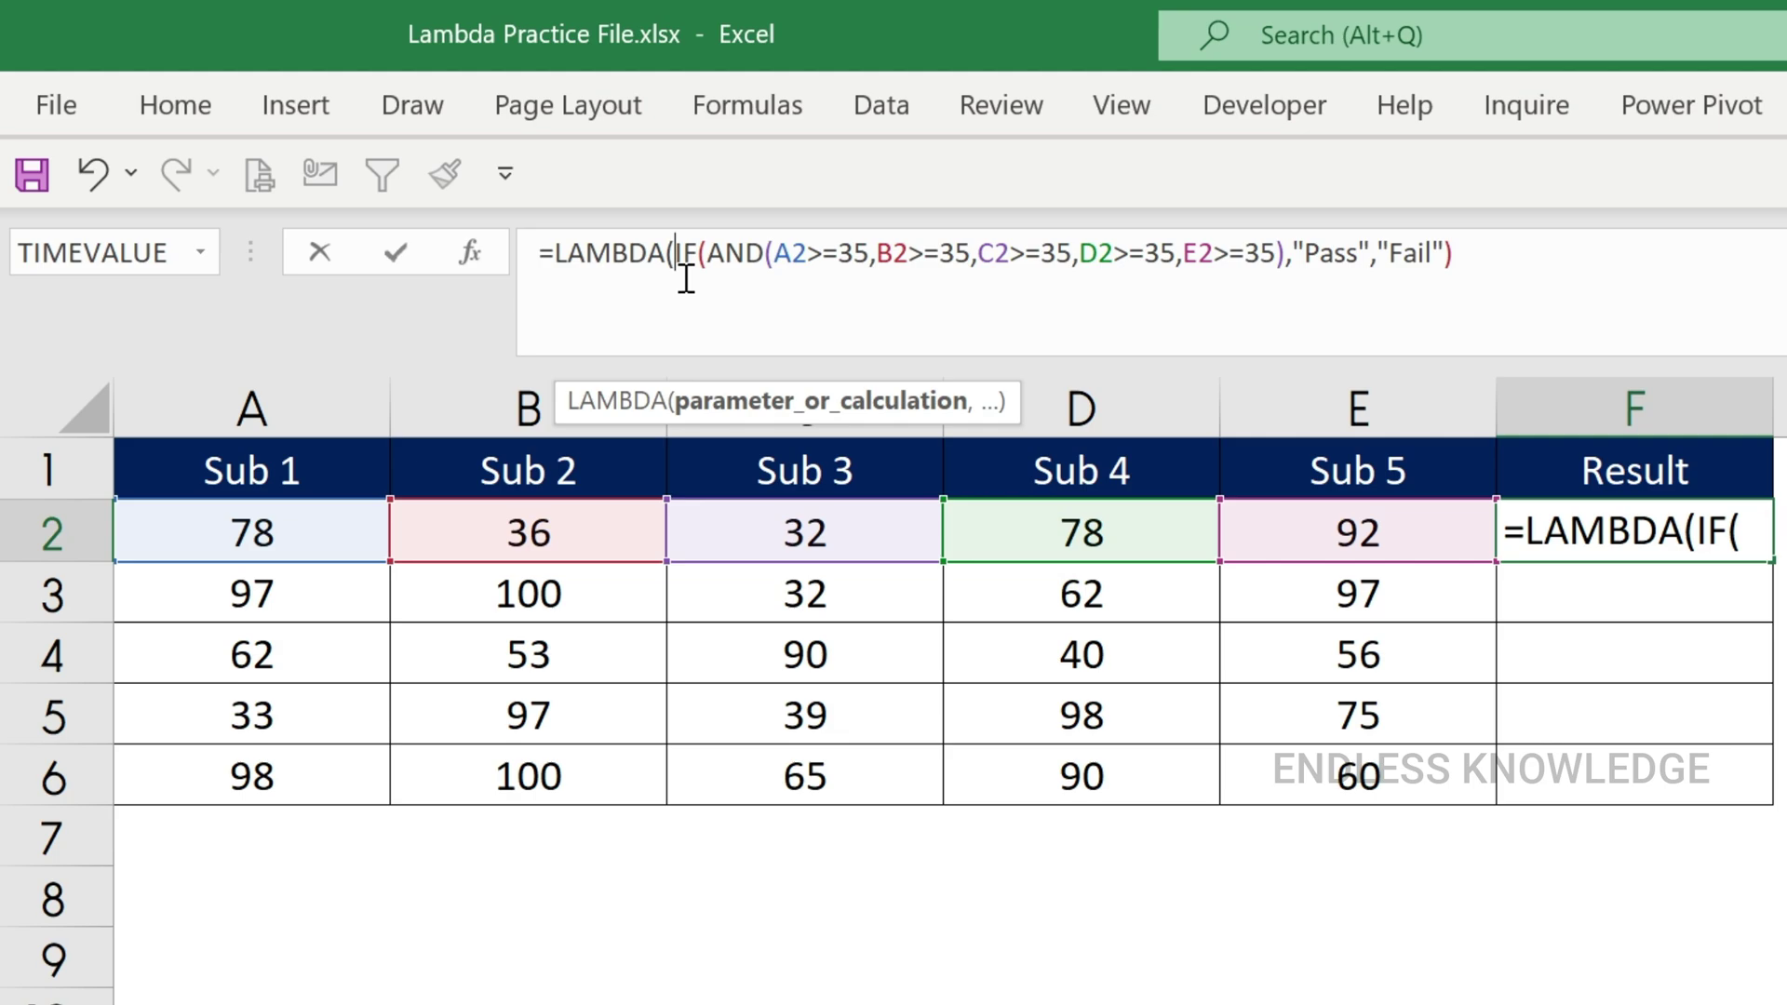
type("A")
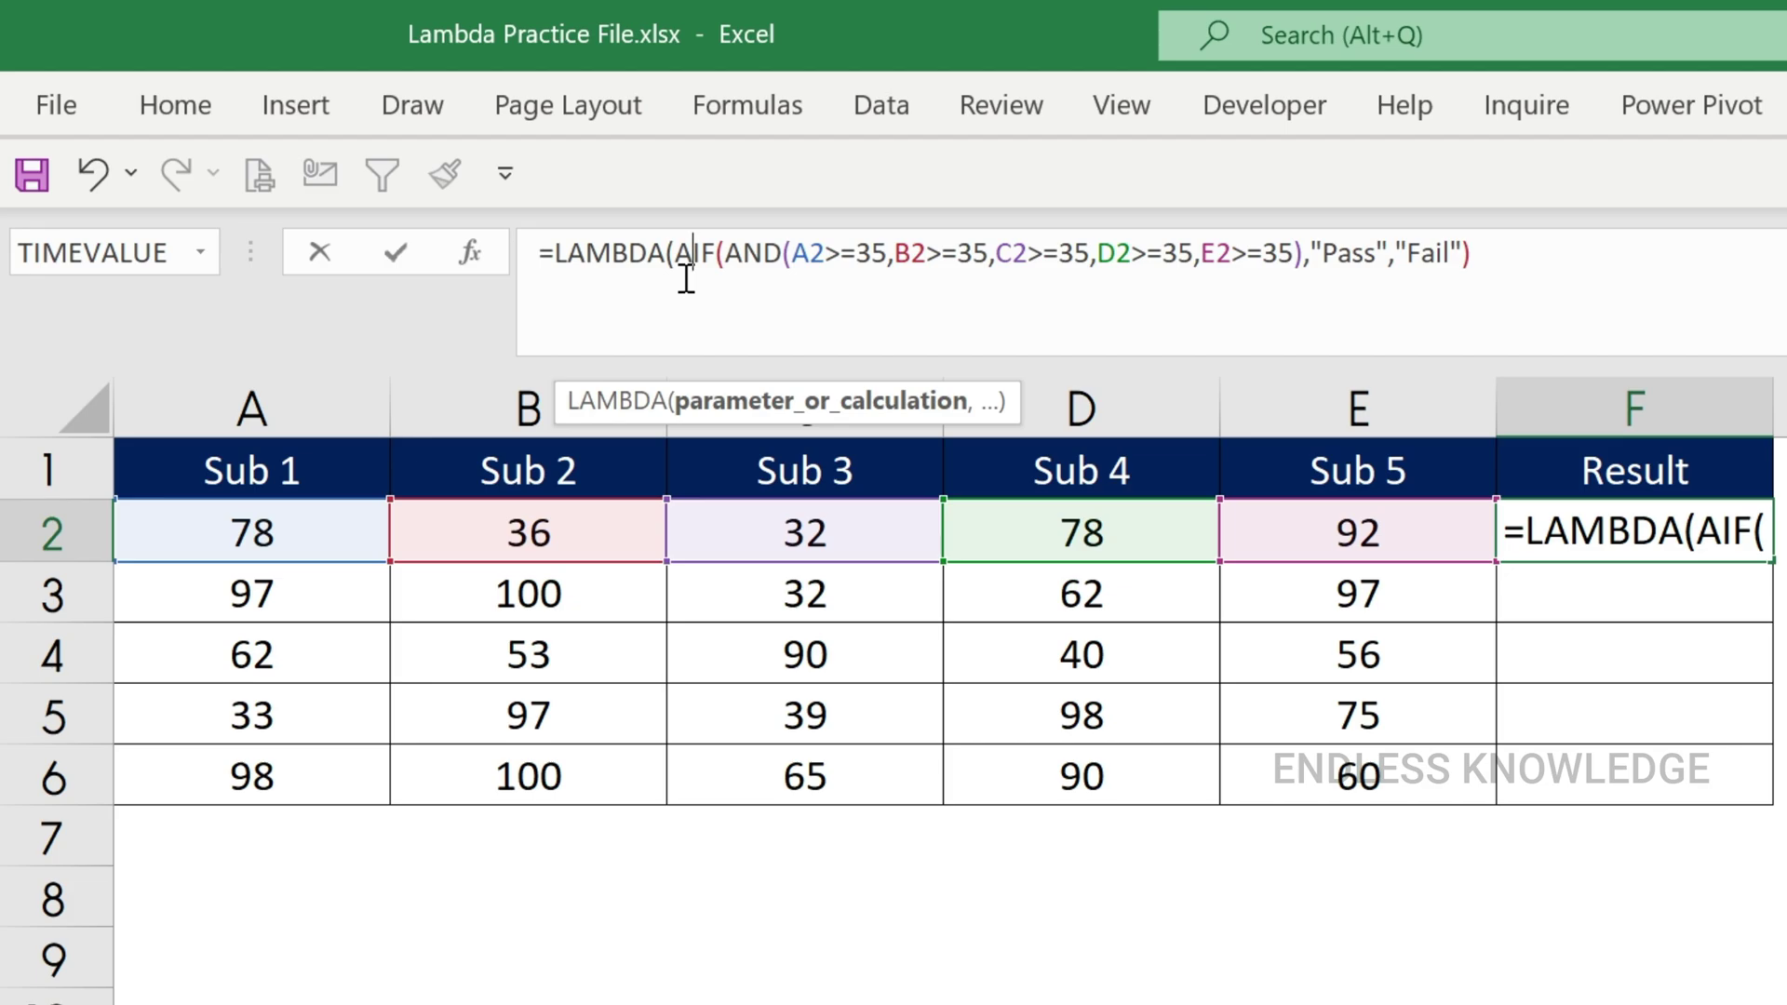
key("BackSpace")
type("a,b,")
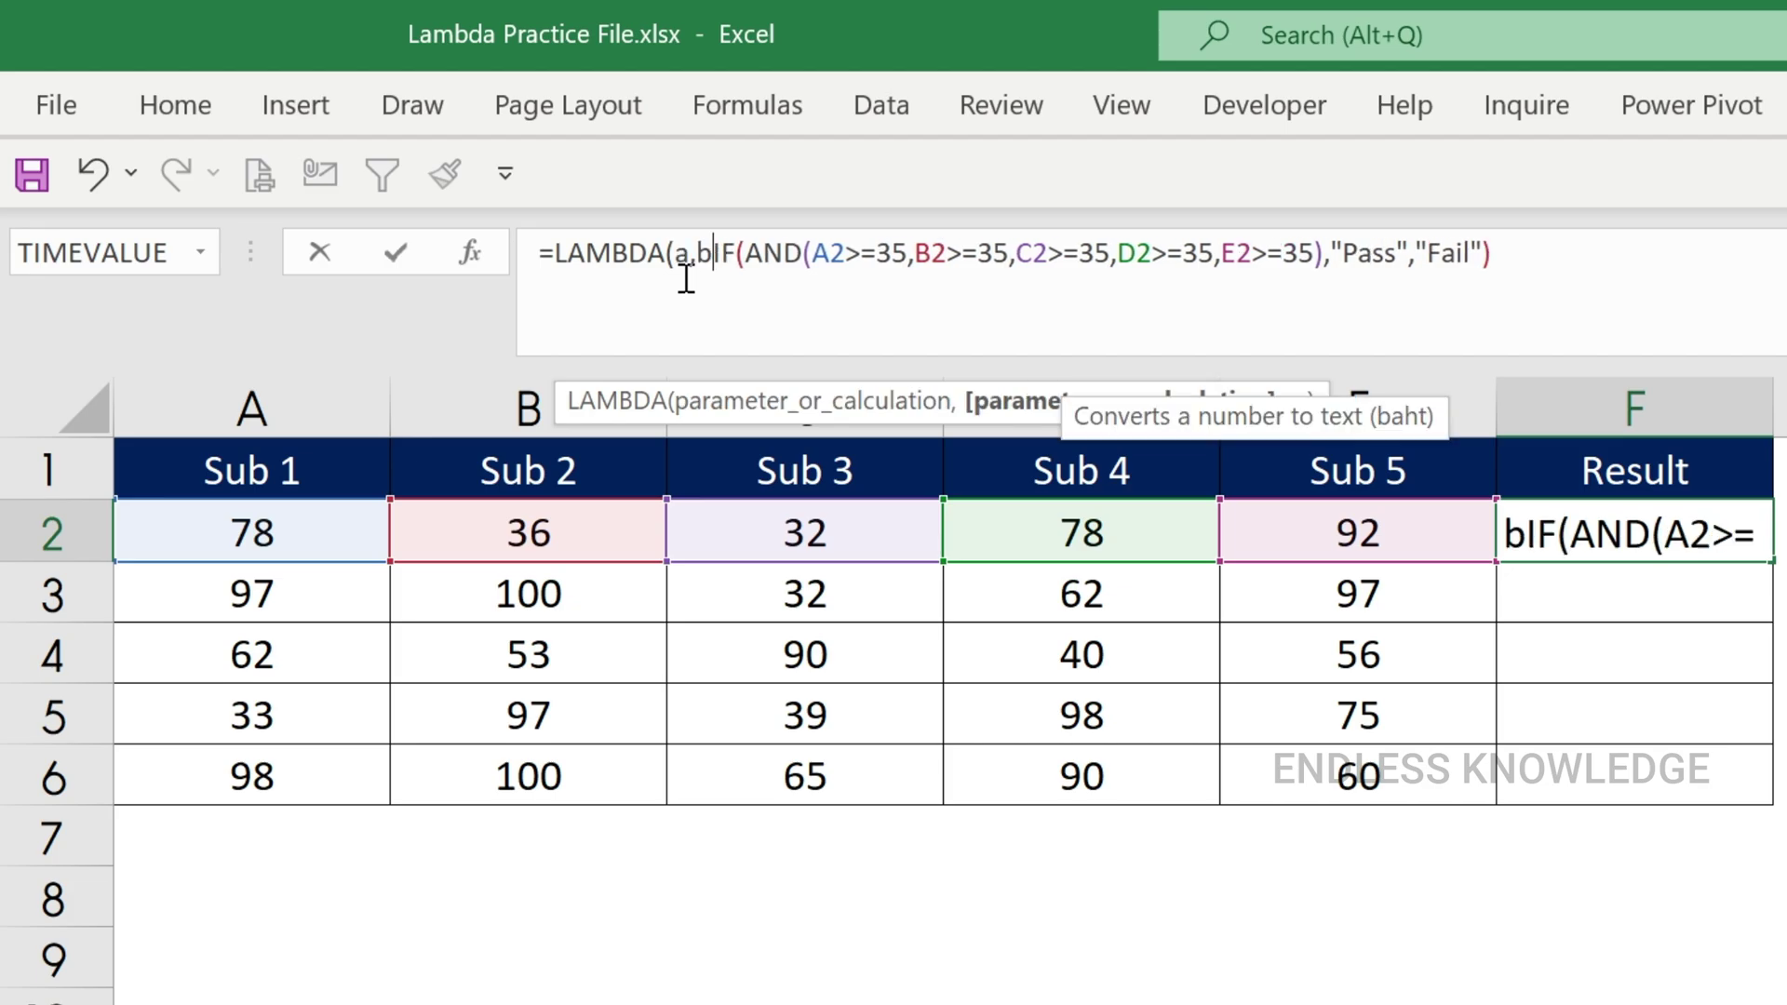
type("c,d,")
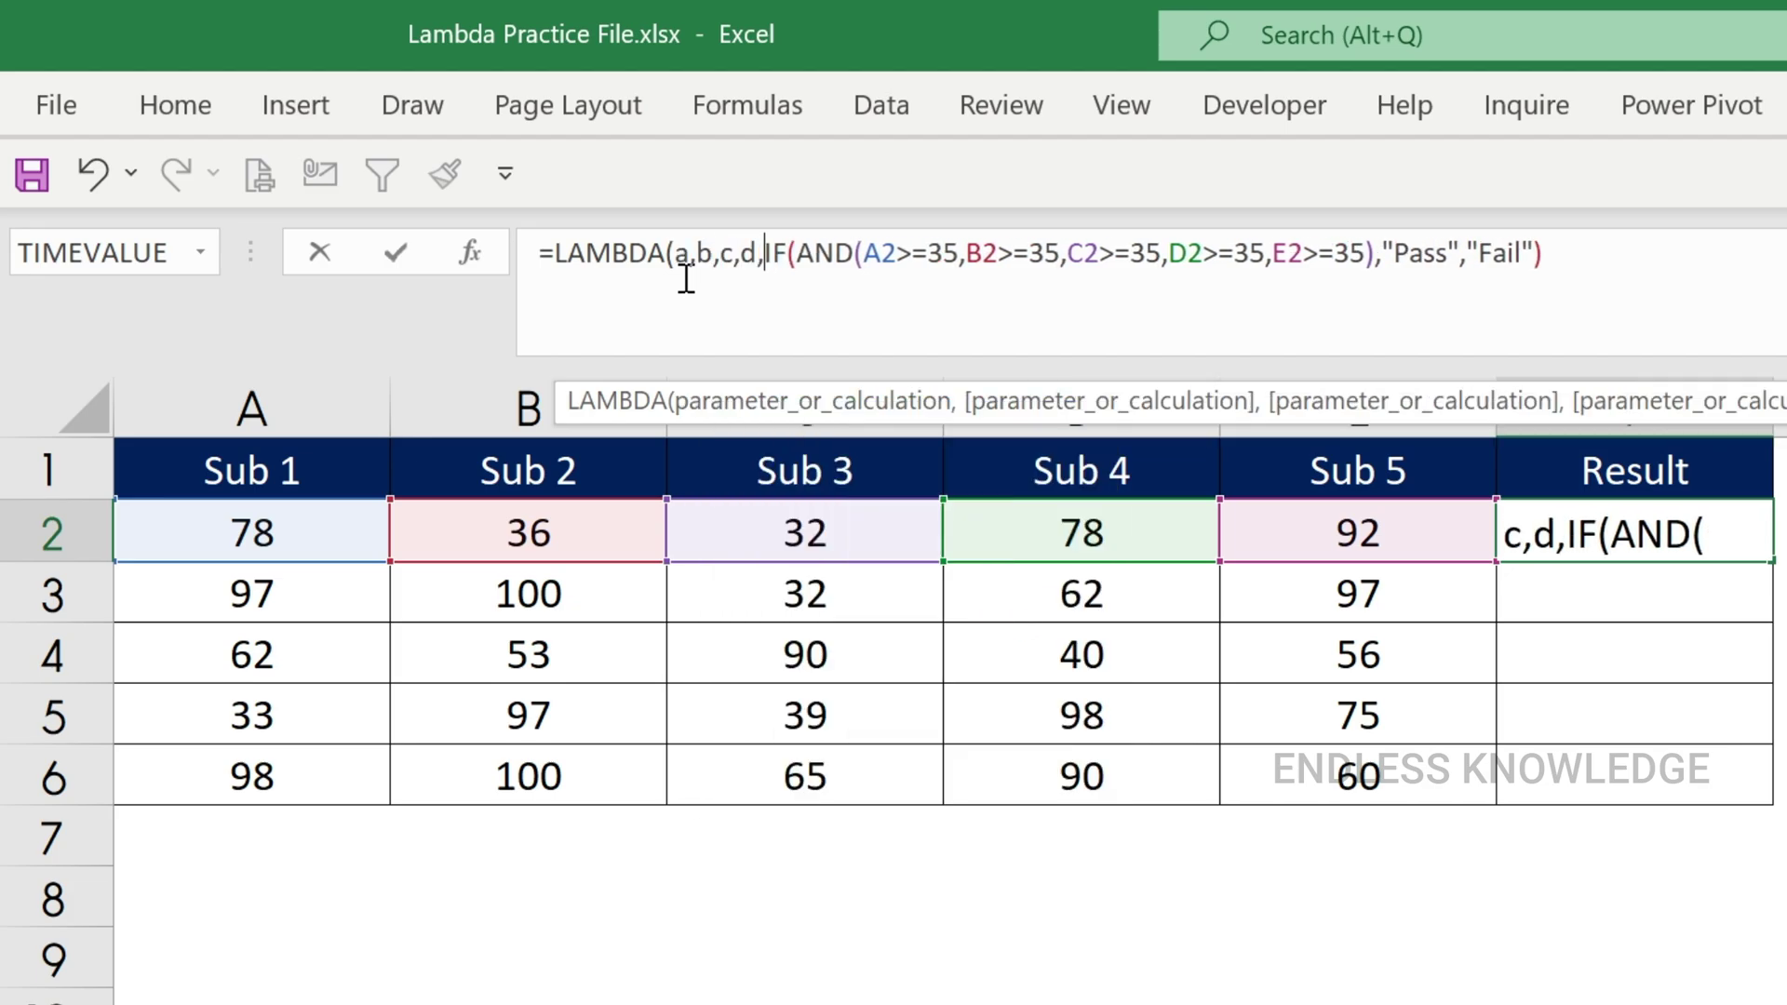
type("e")
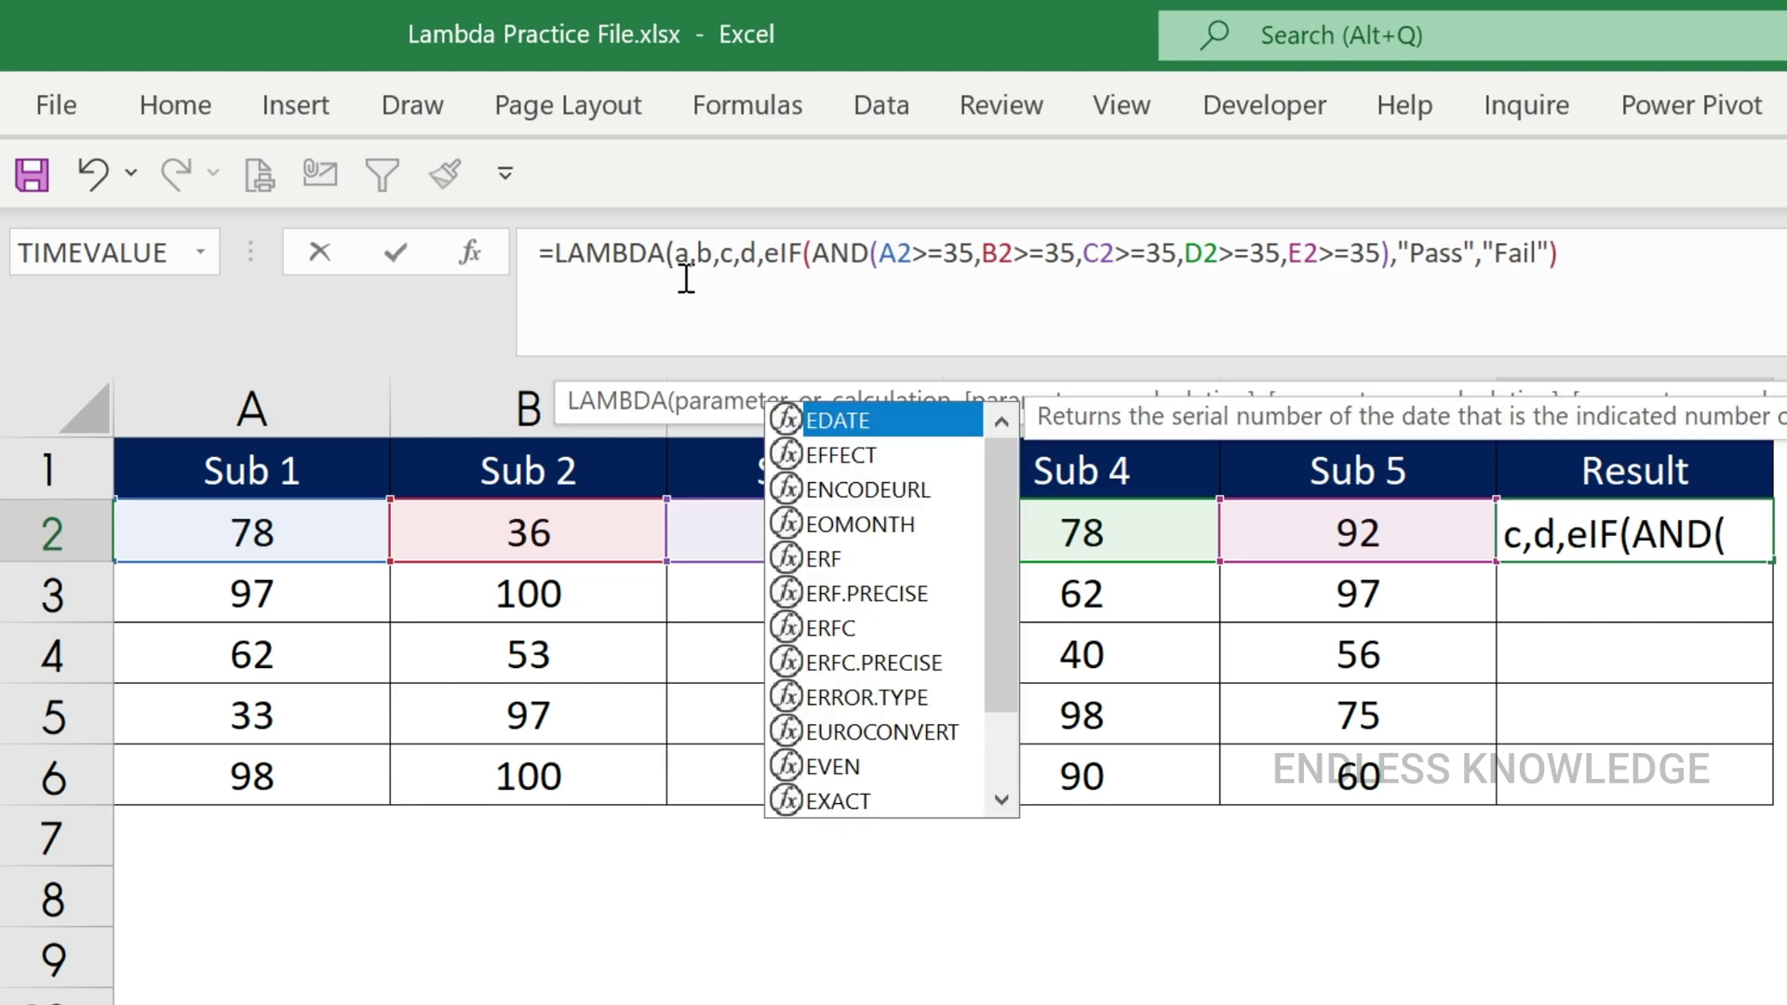
type(",")
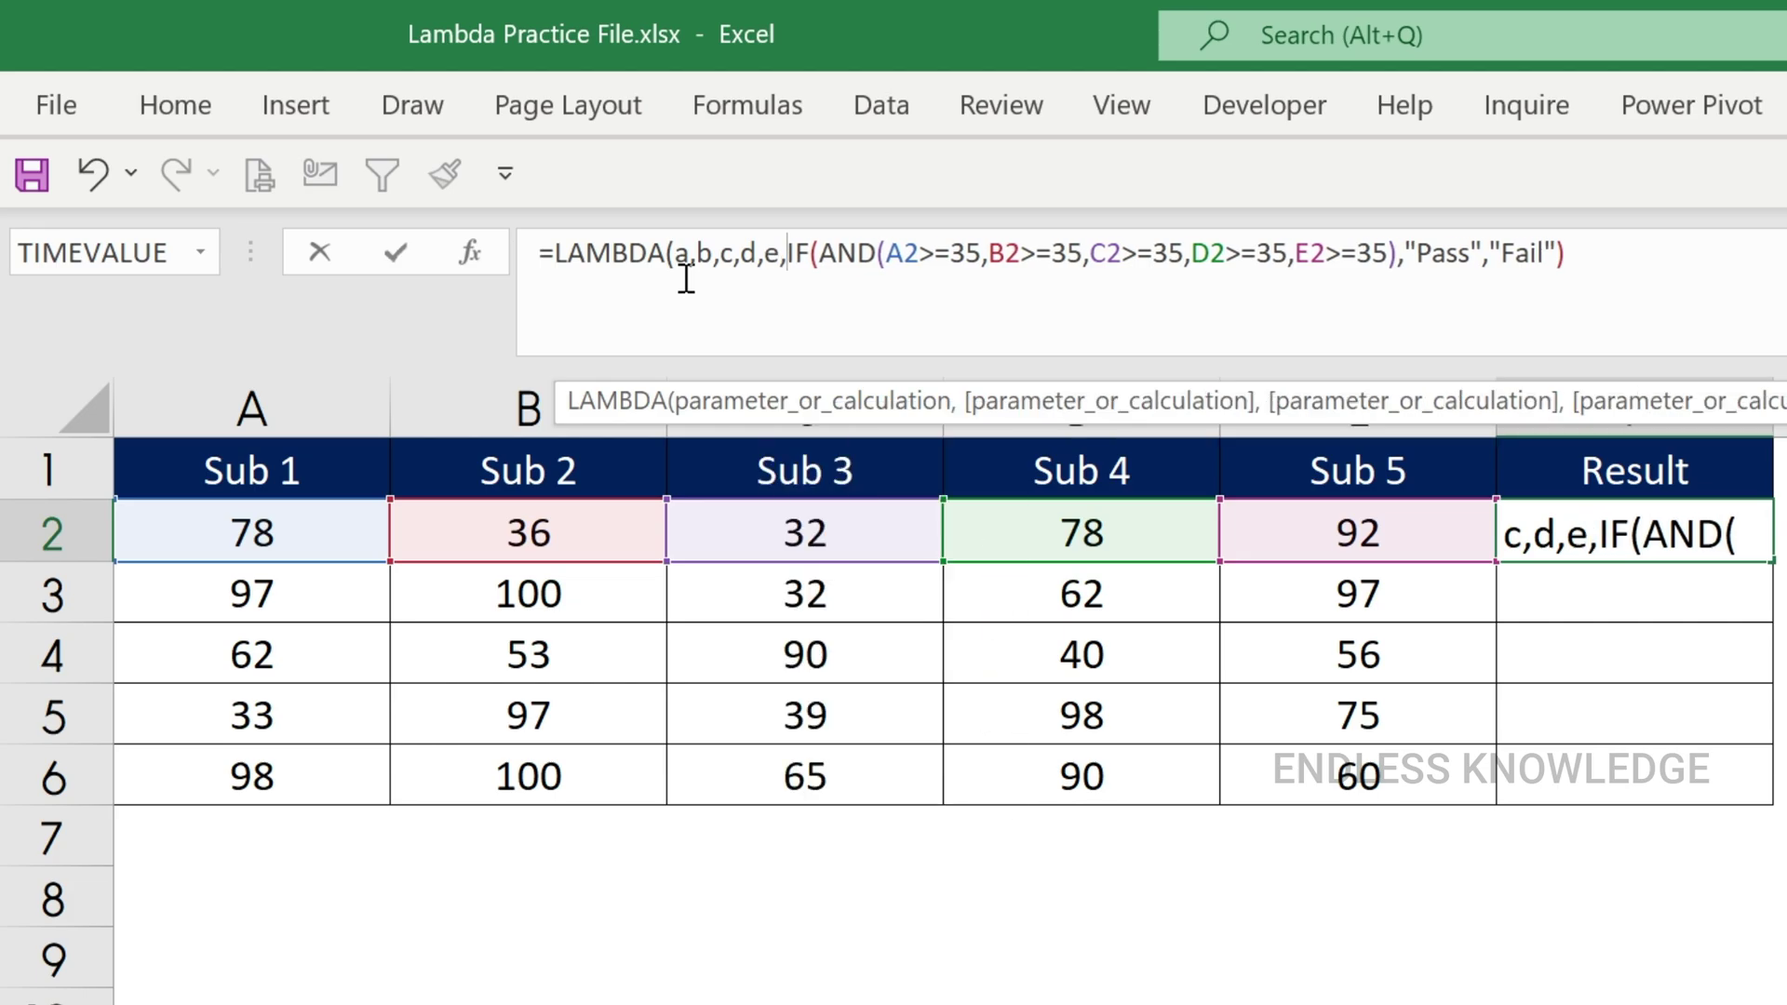
- Replace the cell references in F2's AND conditions with a, b, c, d and e, then close the LAMBDA and enter the formula
left_click_drag(885, 253, 1002, 255)
type("a")
left_click(973, 253)
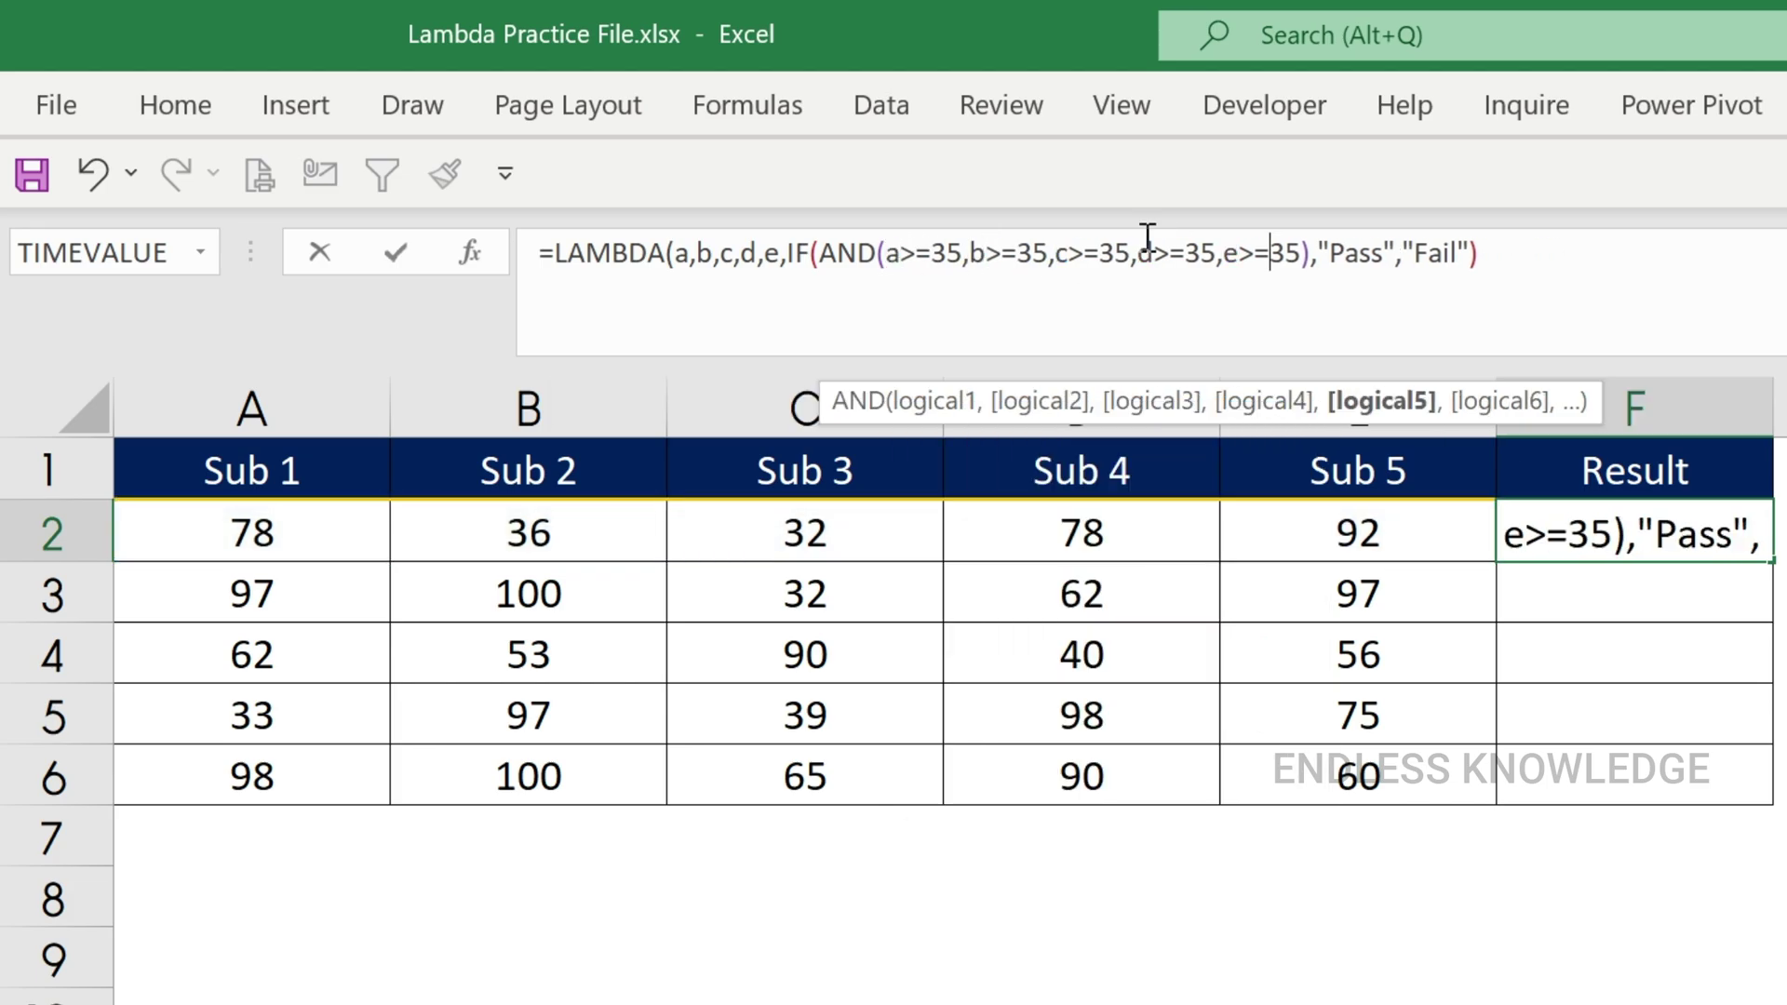
left_click_drag(672, 253, 1457, 260)
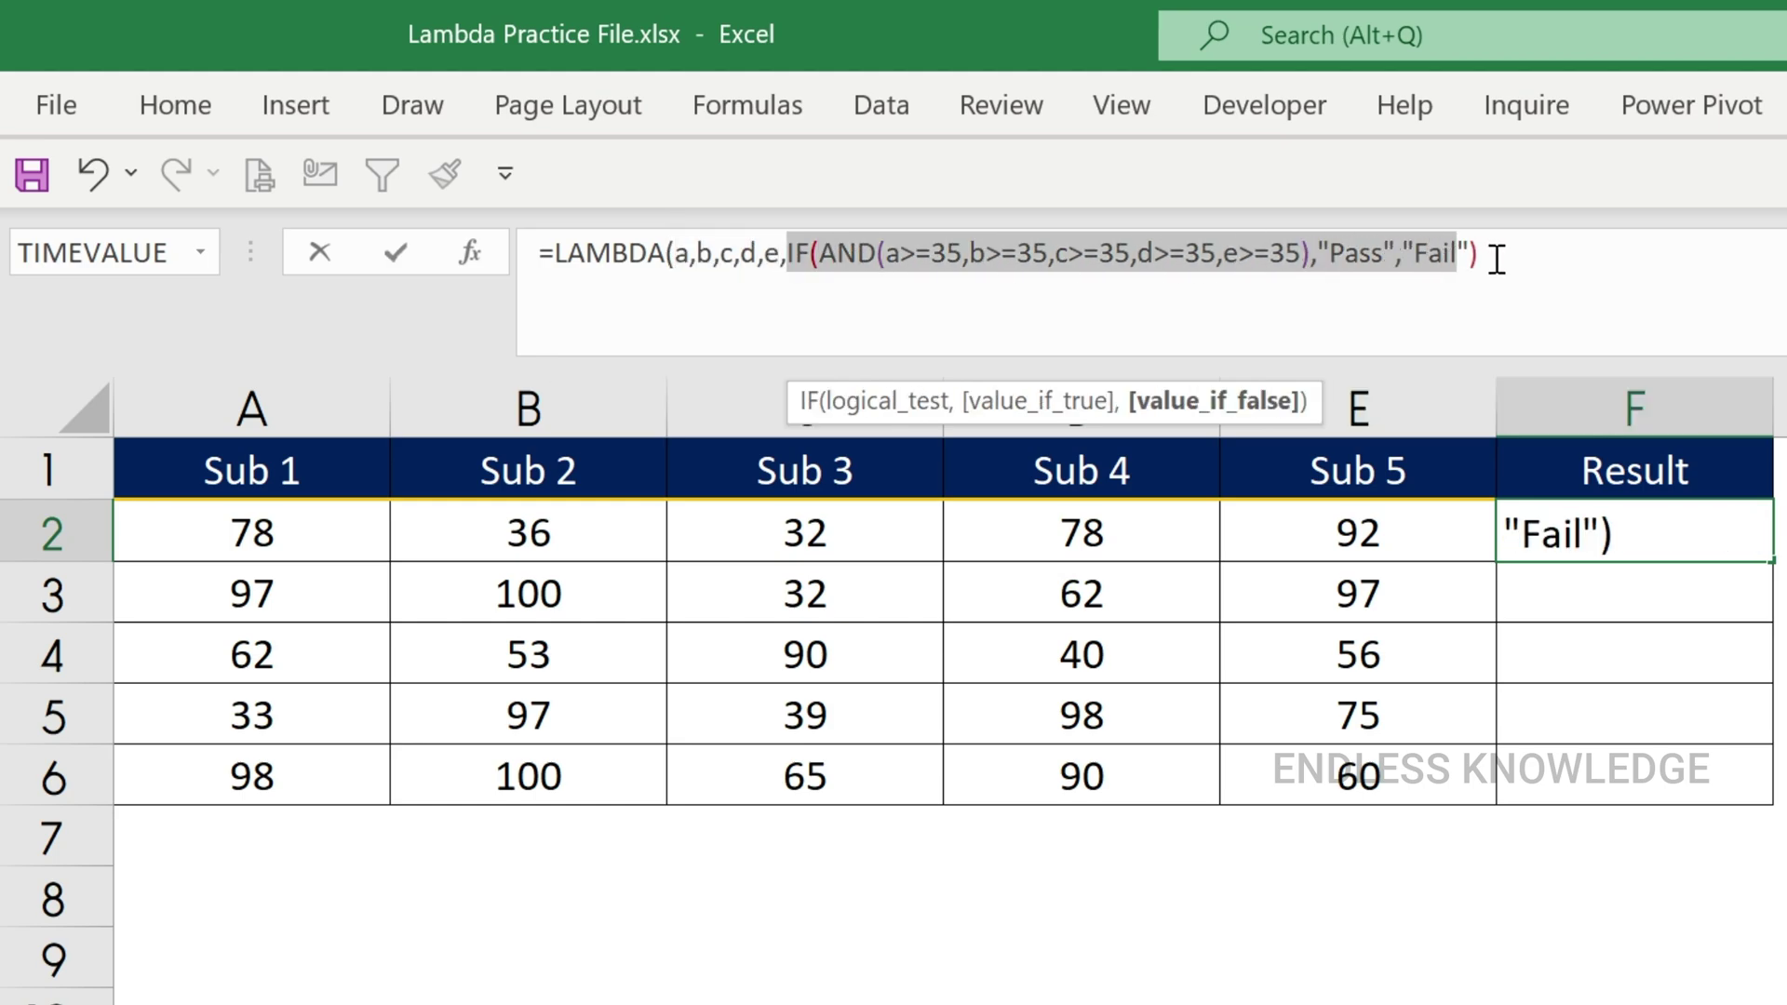
left_click(1497, 259)
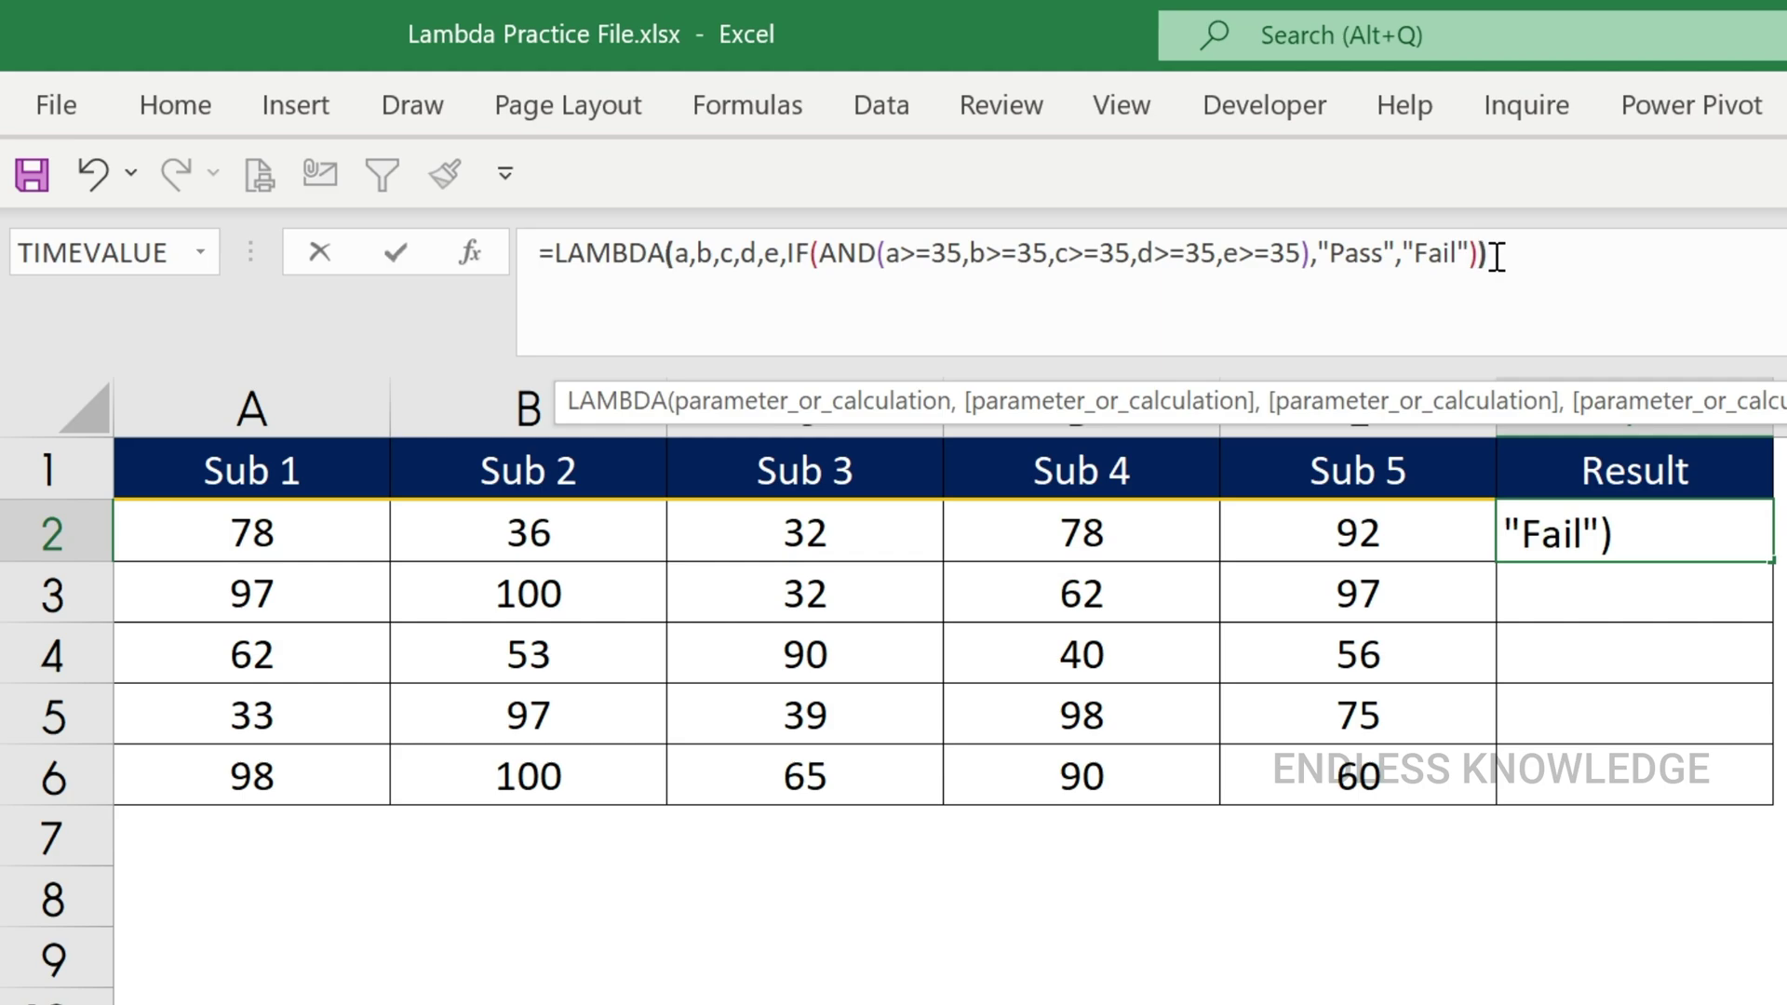
key("Return")
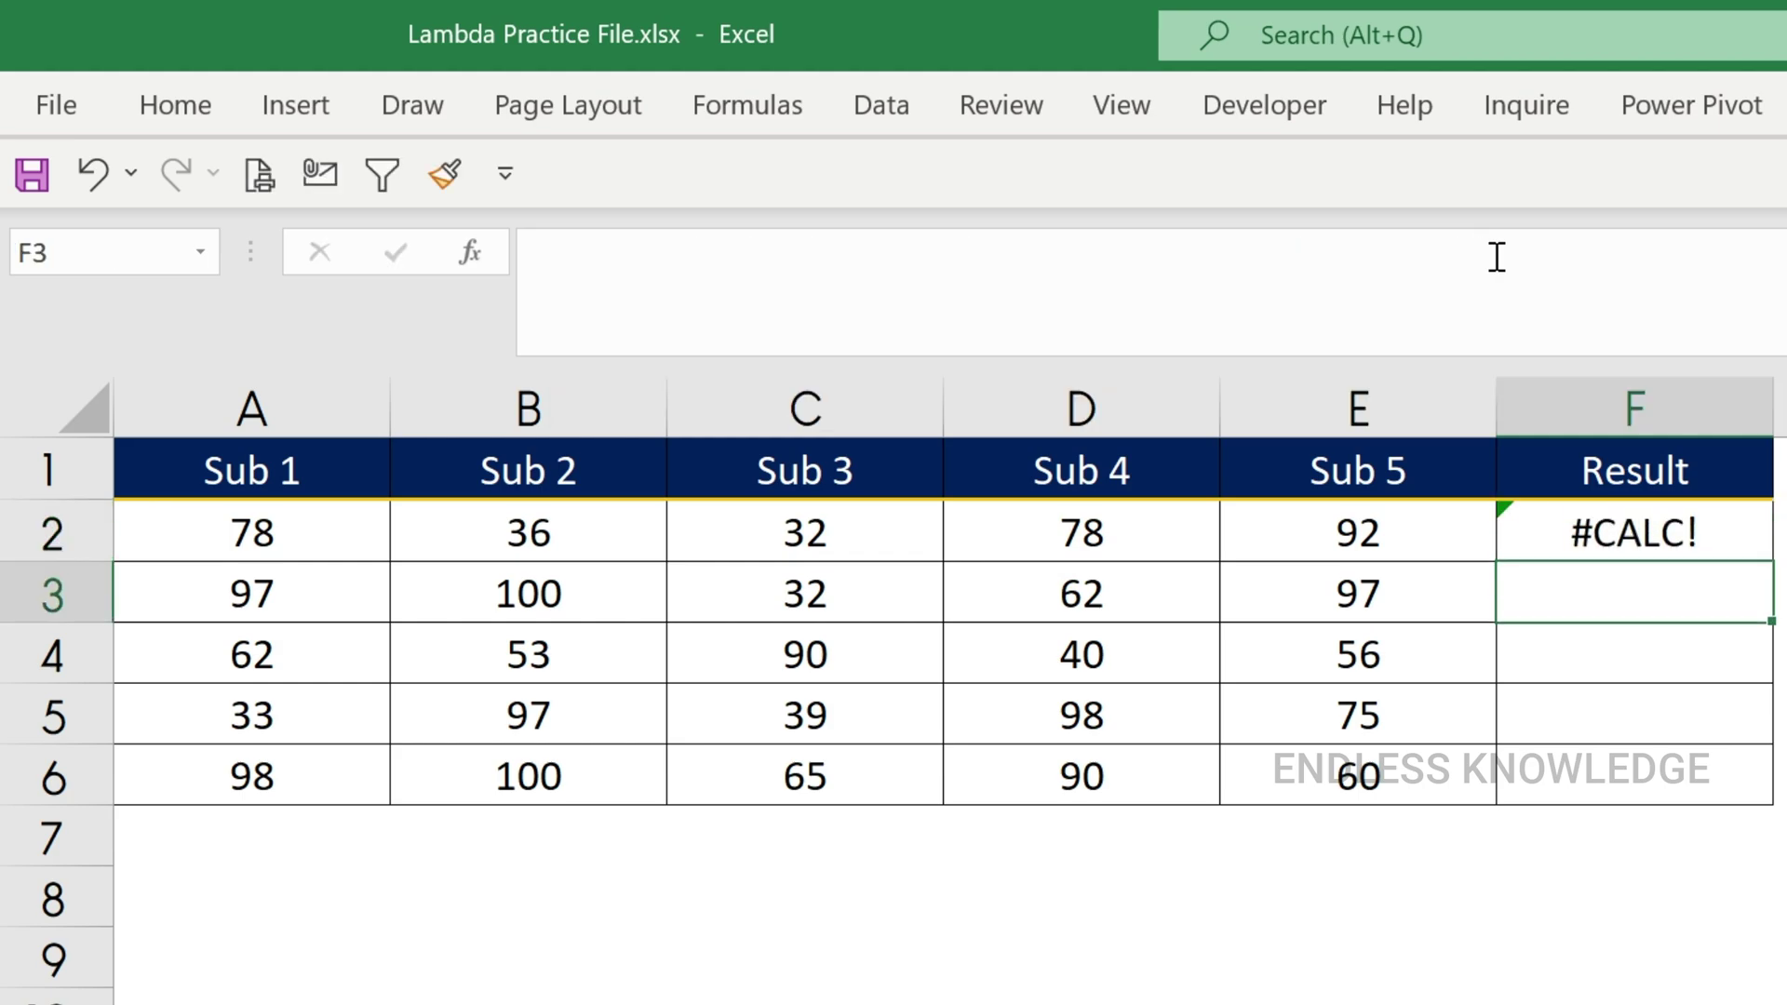
- Start an argument list after F2's closed LAMBDA with A2 and B2 as the first two values
left_click(1599, 538)
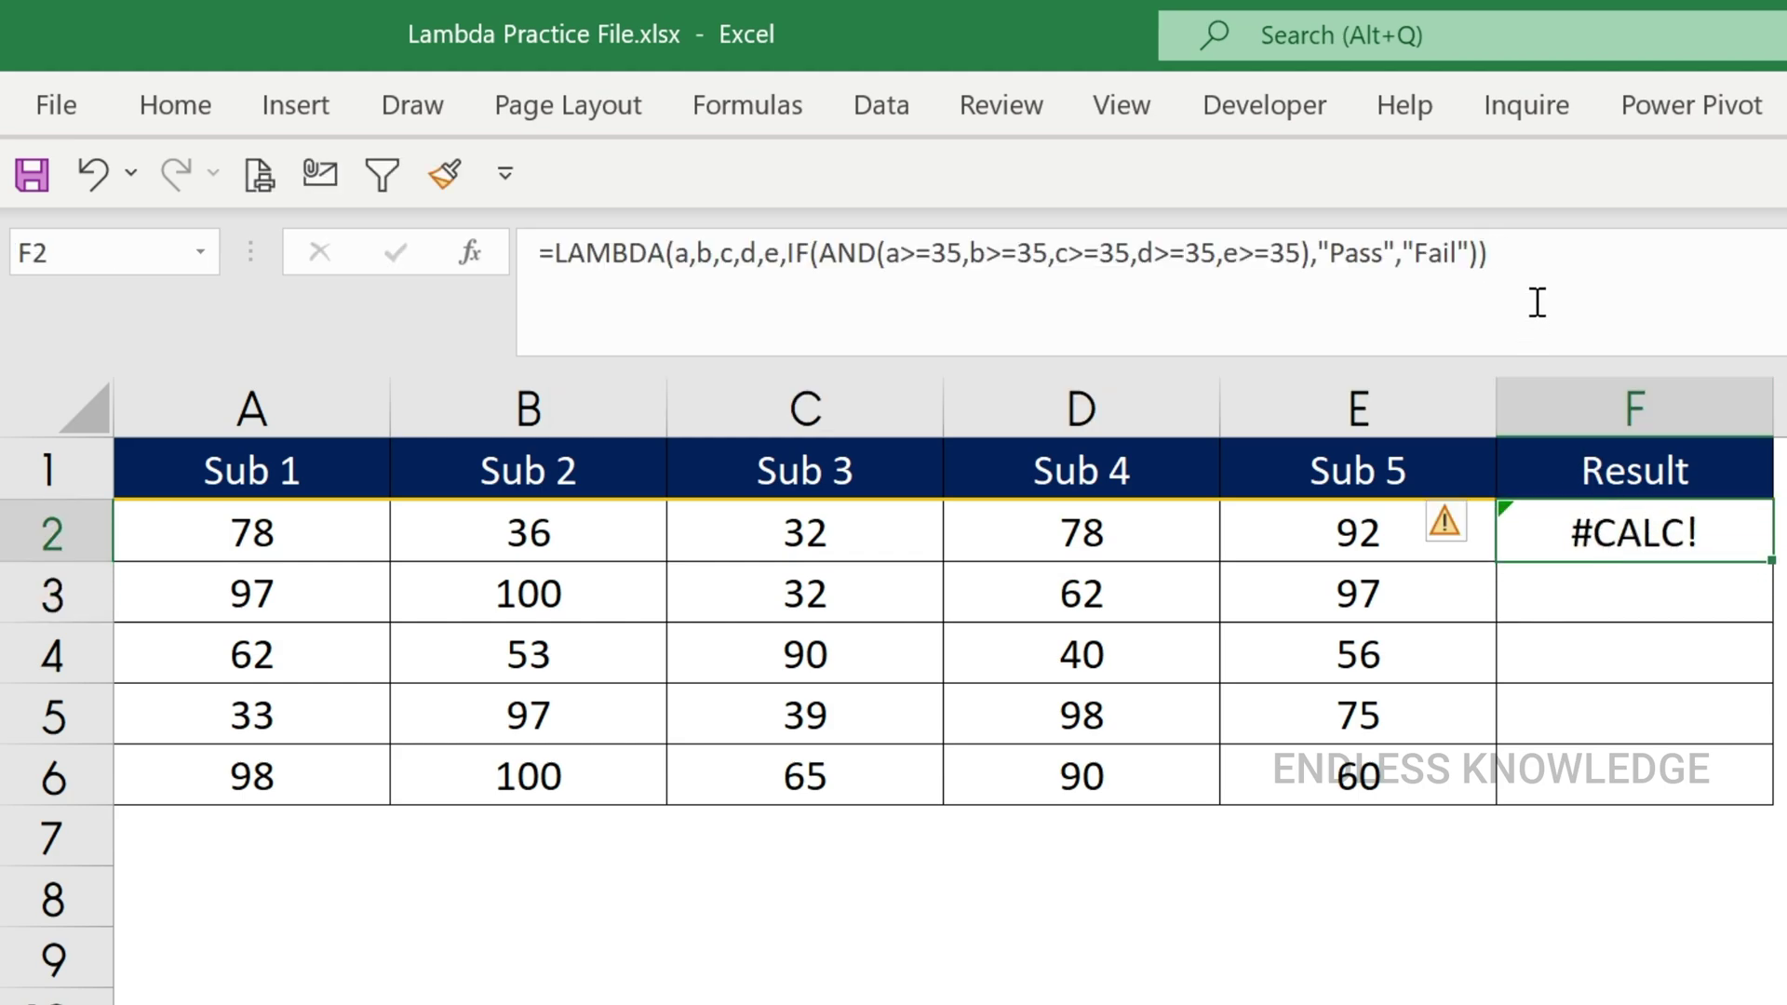
left_click(1539, 262)
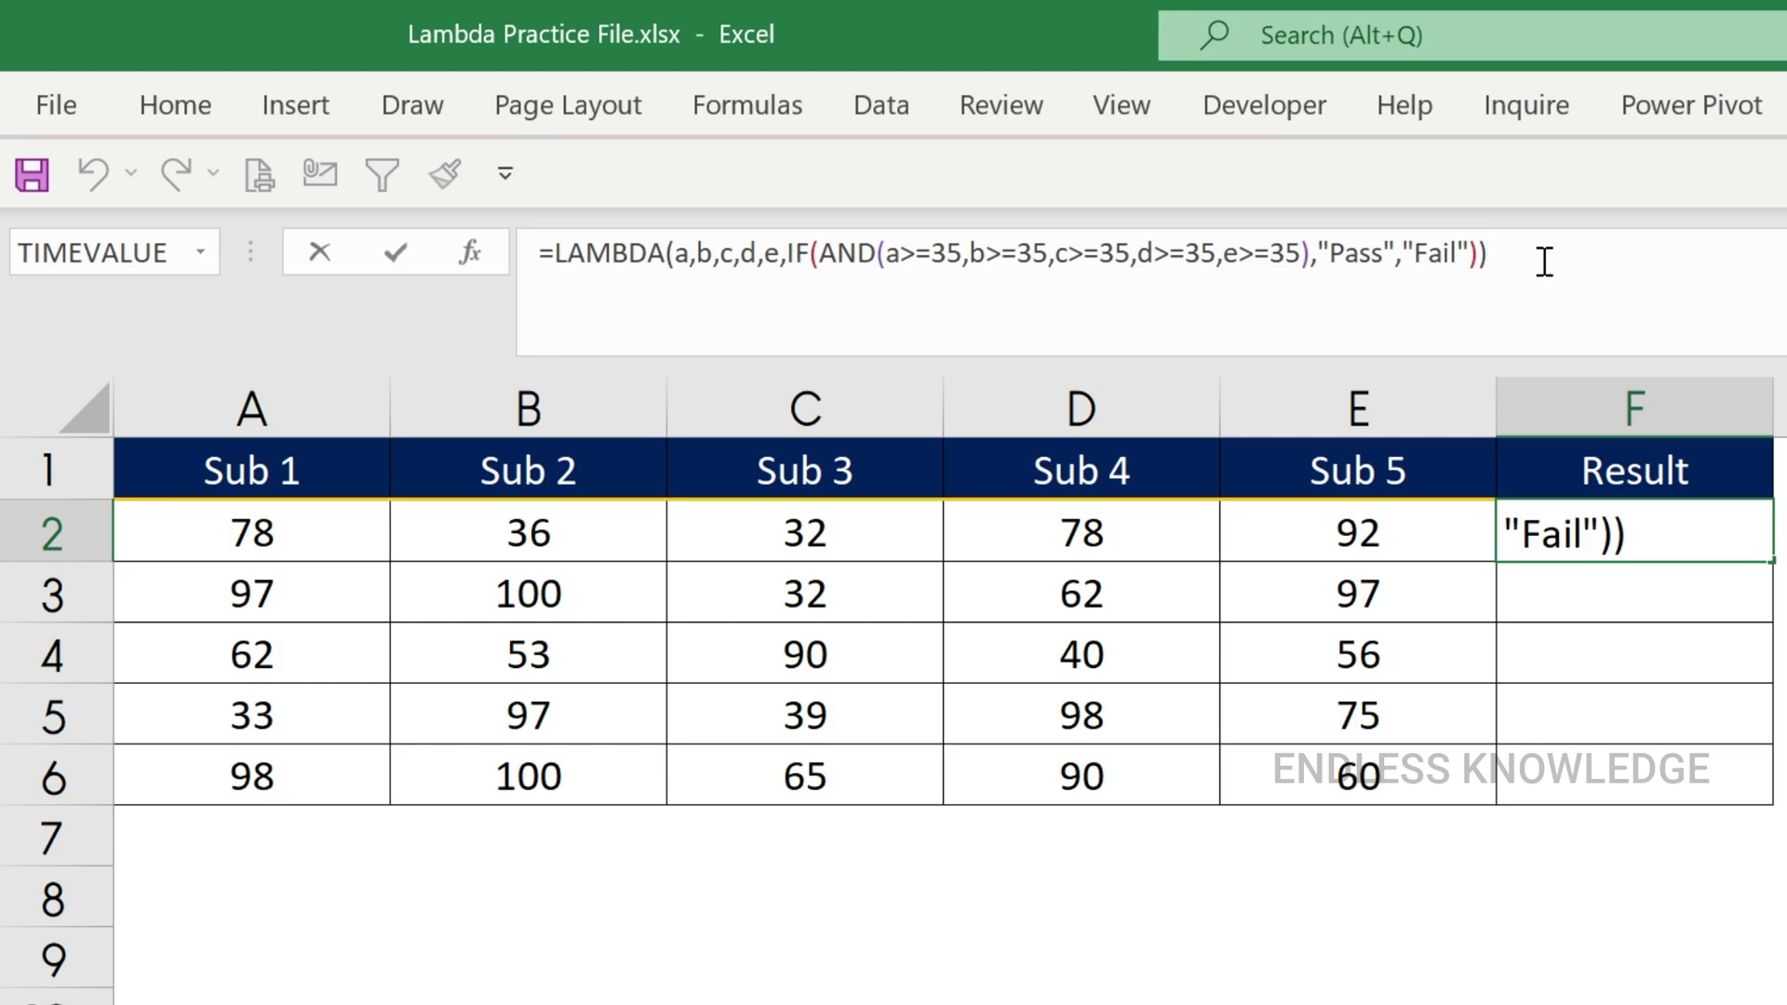
type("(")
key("BackSpace")
type("(")
left_click(290, 536)
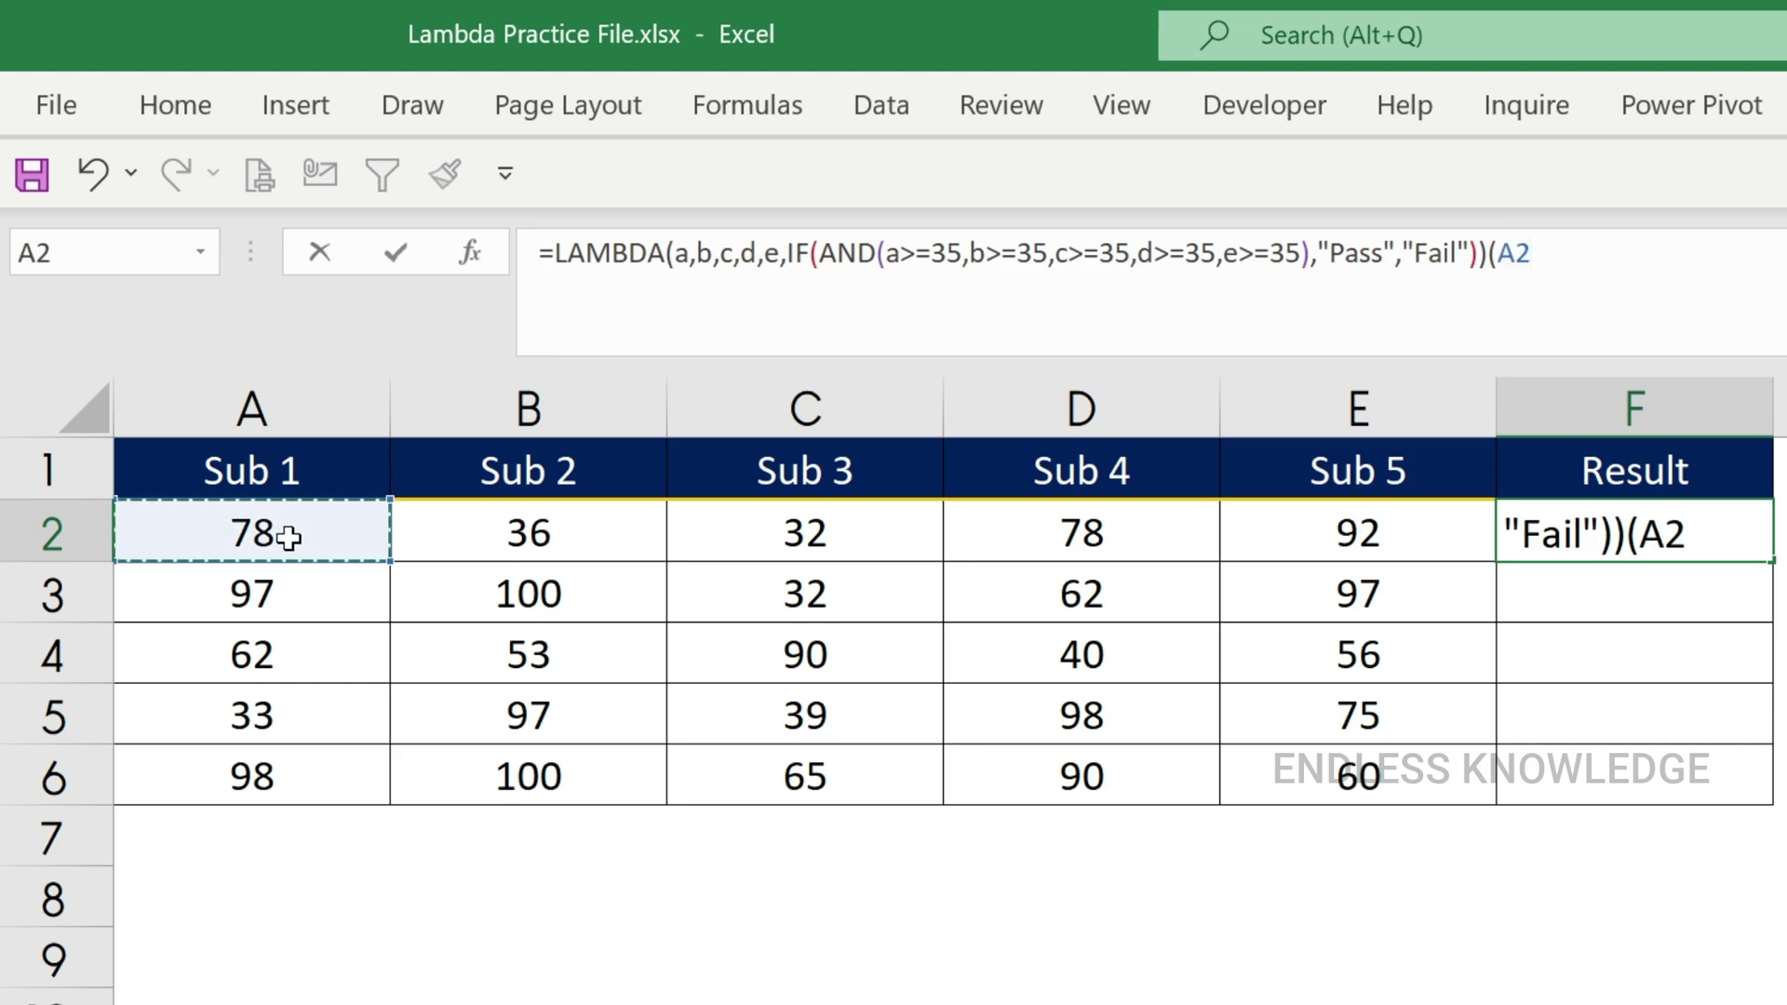
type(",")
left_click(561, 532)
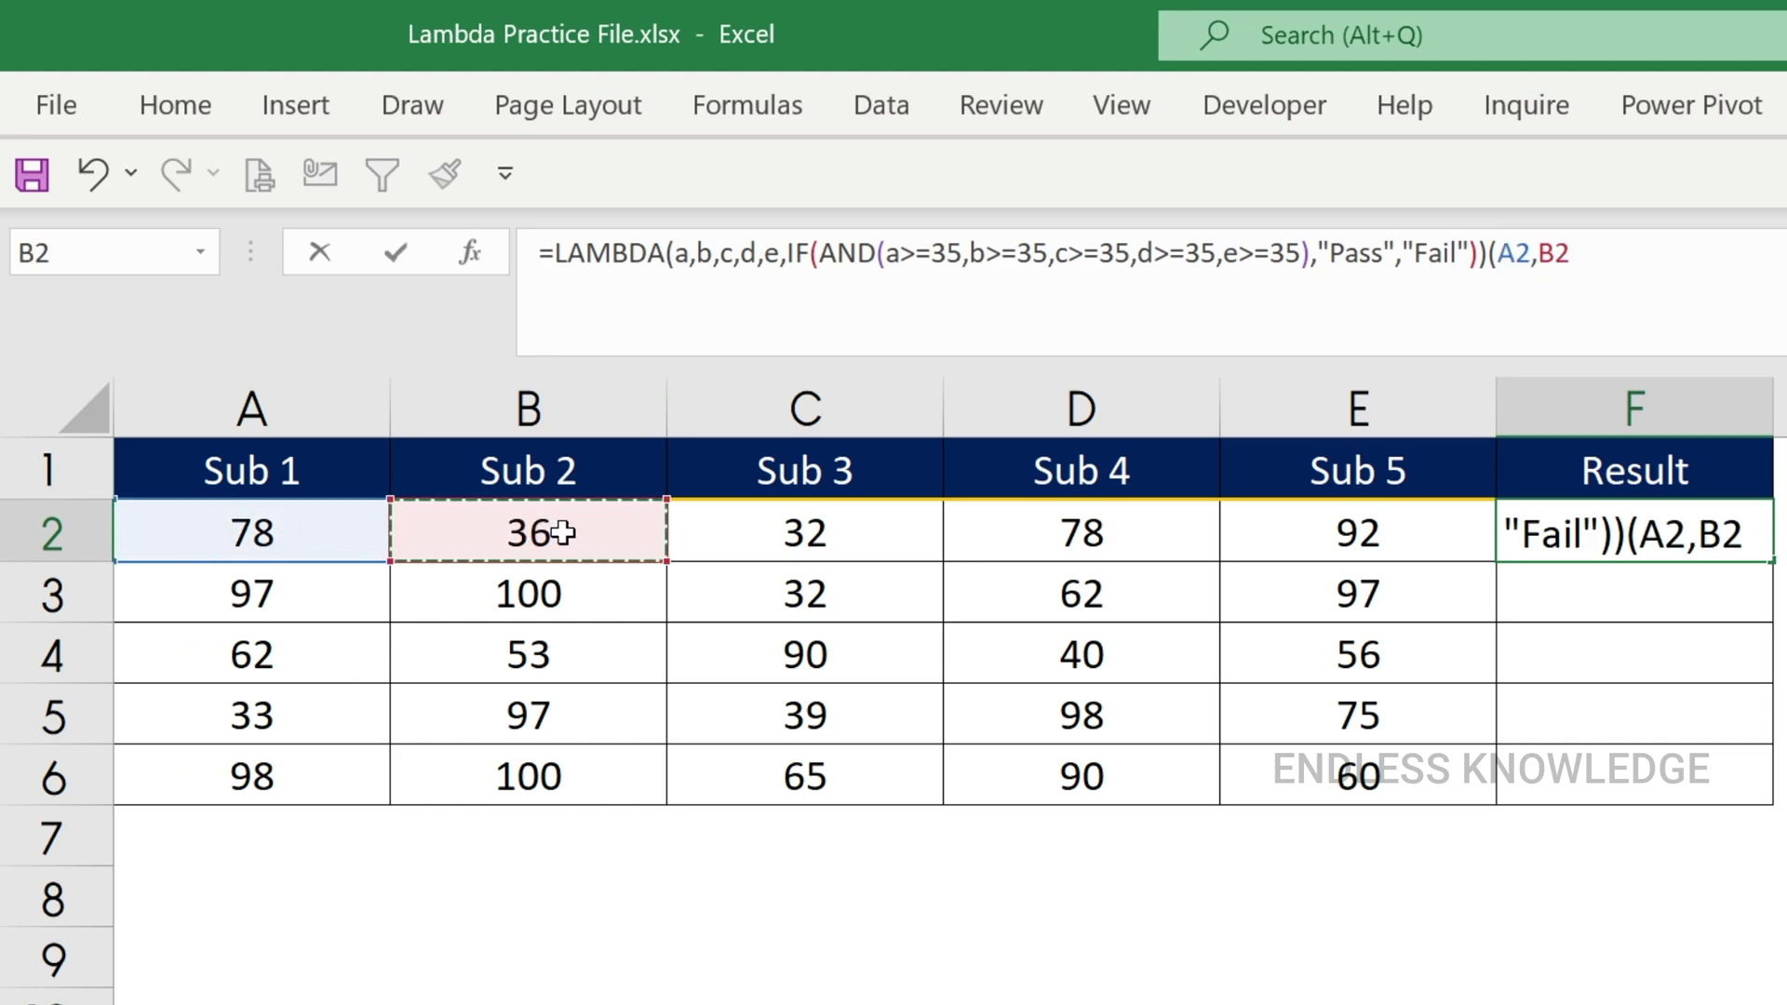
type(",")
- Add C2, D2 and E2 to the LAMBDA's argument list, close it and enter the formula
left_click(778, 523)
type(",")
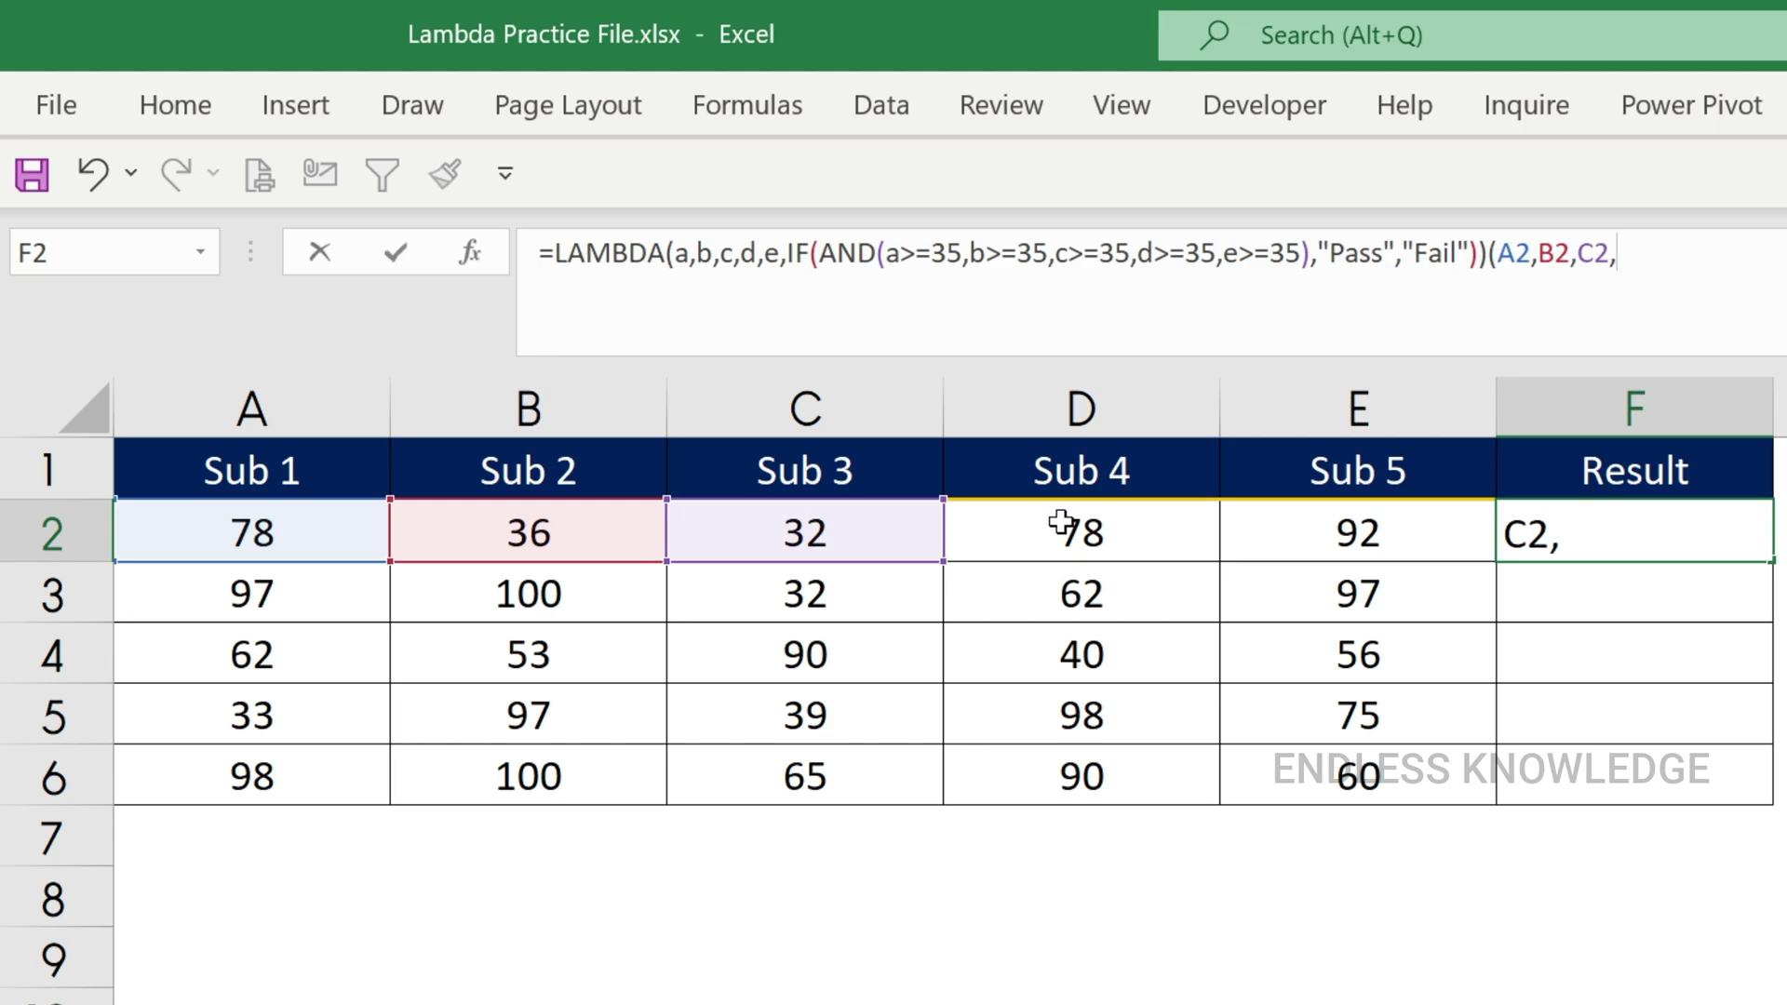
left_click(1061, 526)
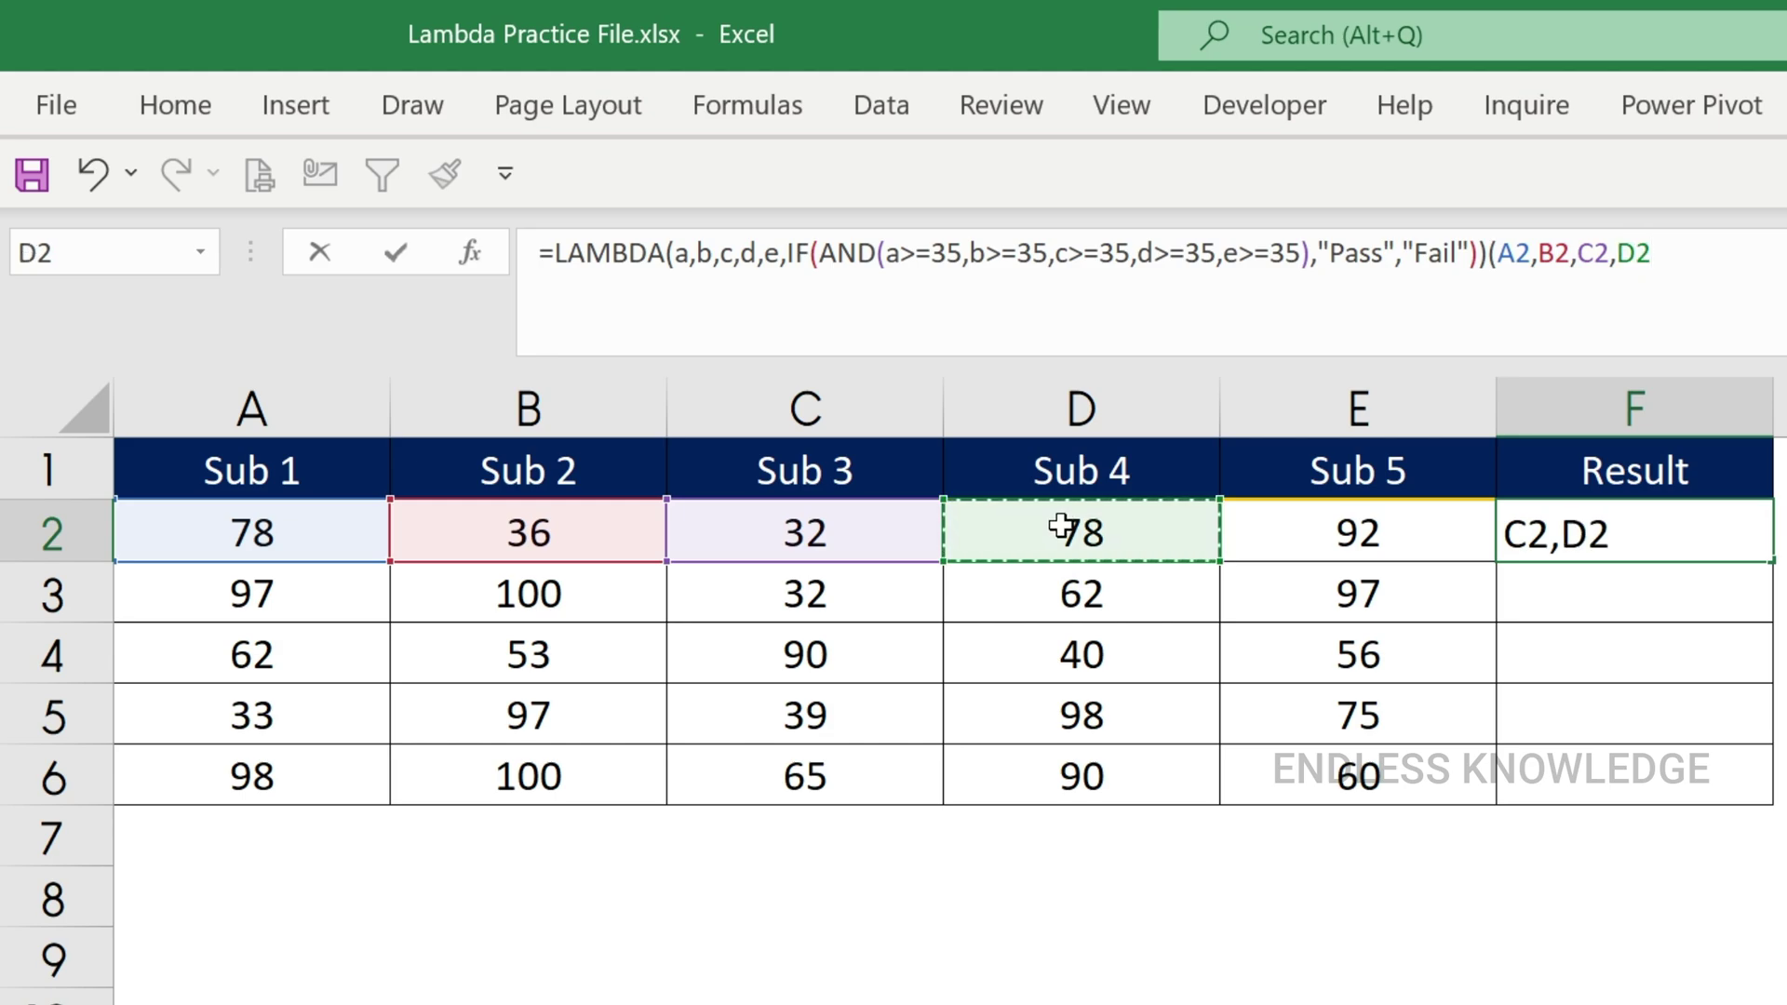
type(",")
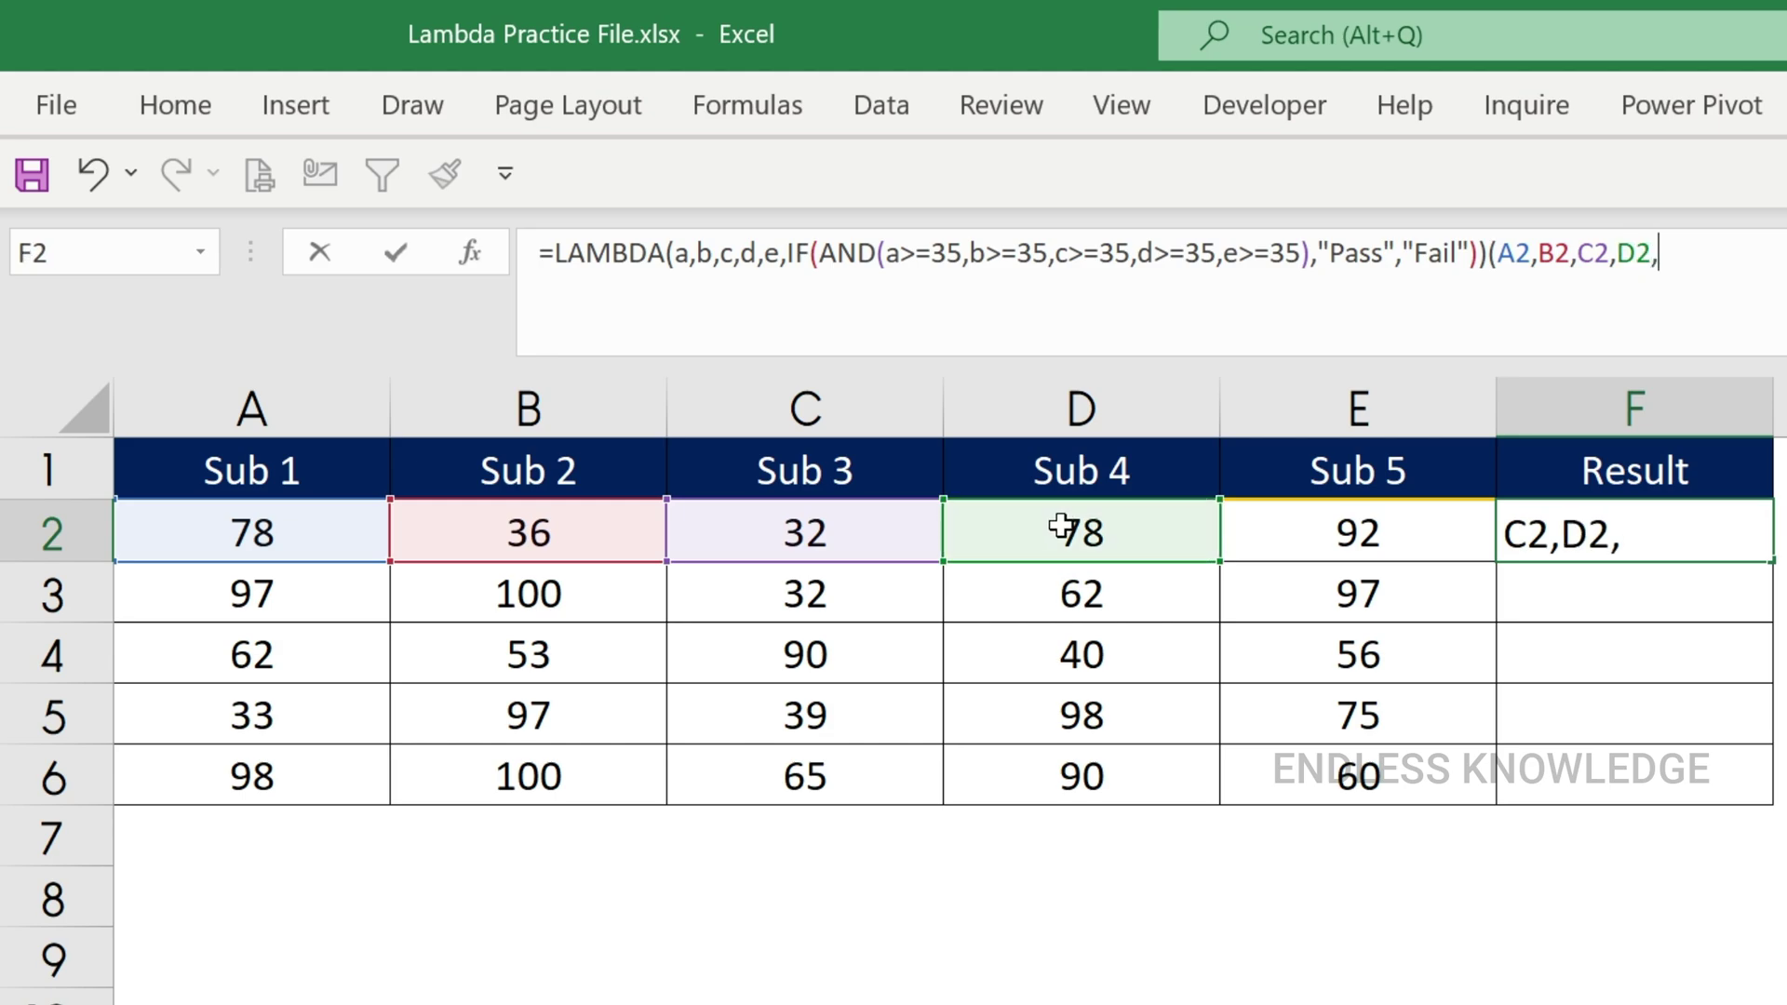
left_click(1298, 531)
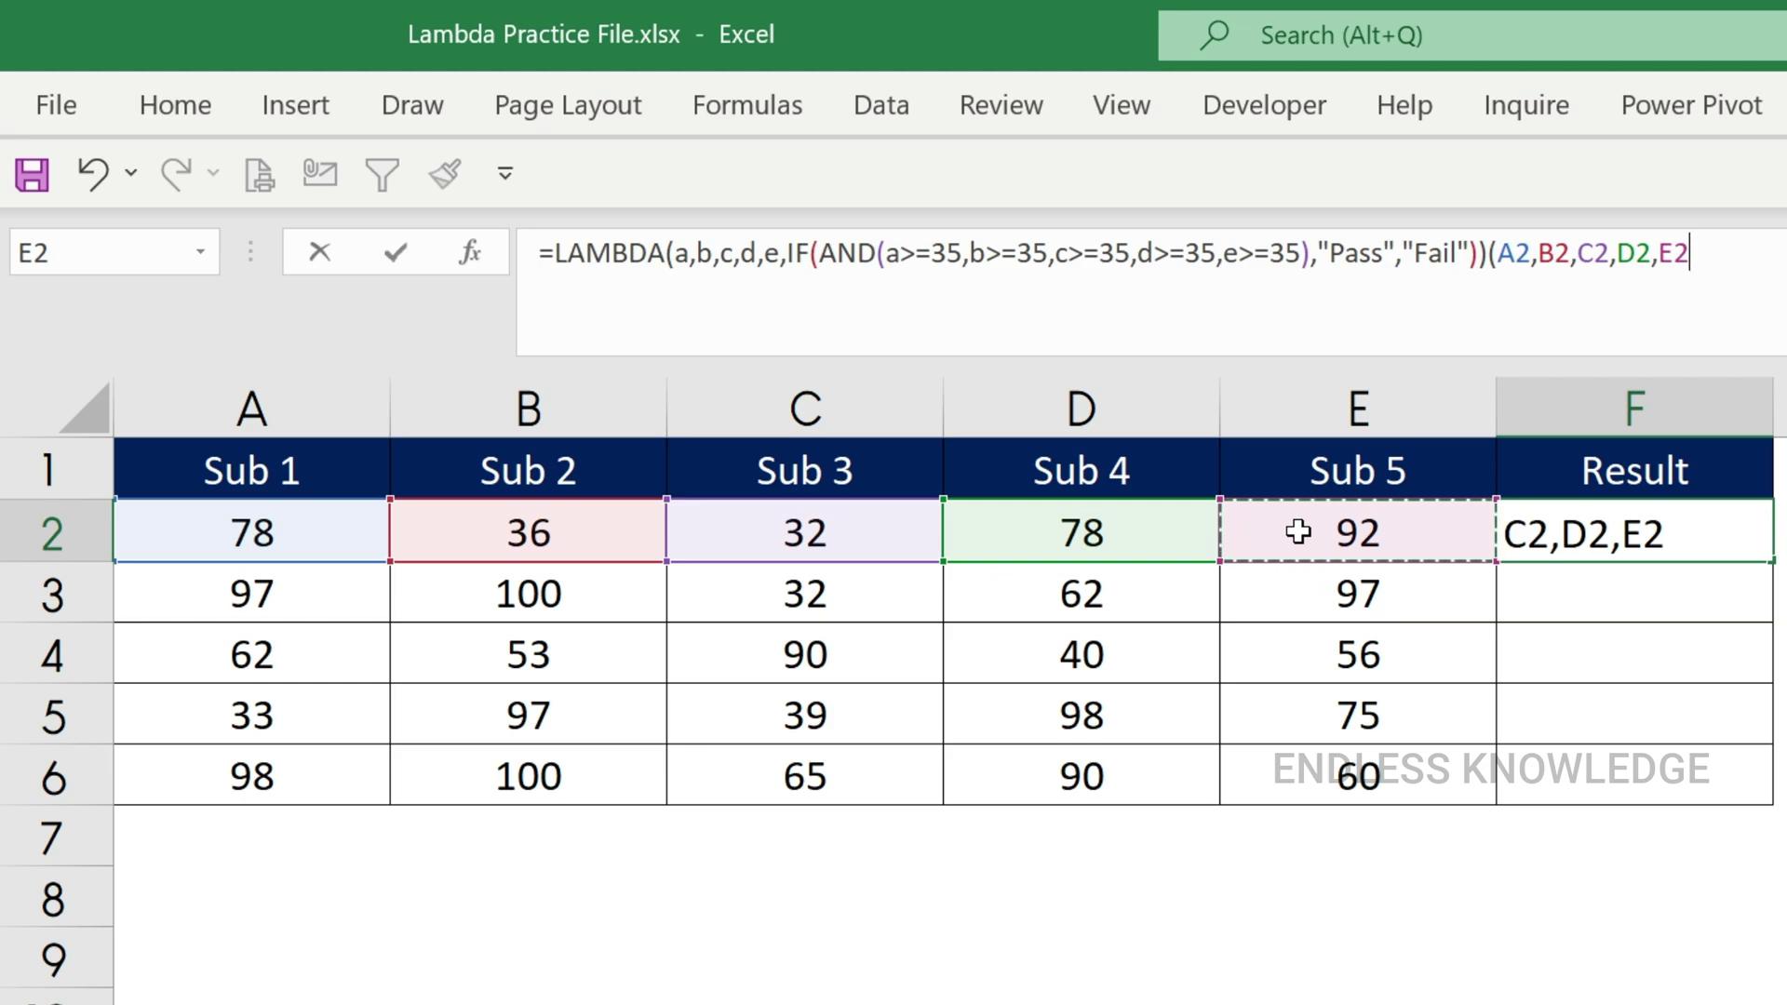
type(")")
key("Return")
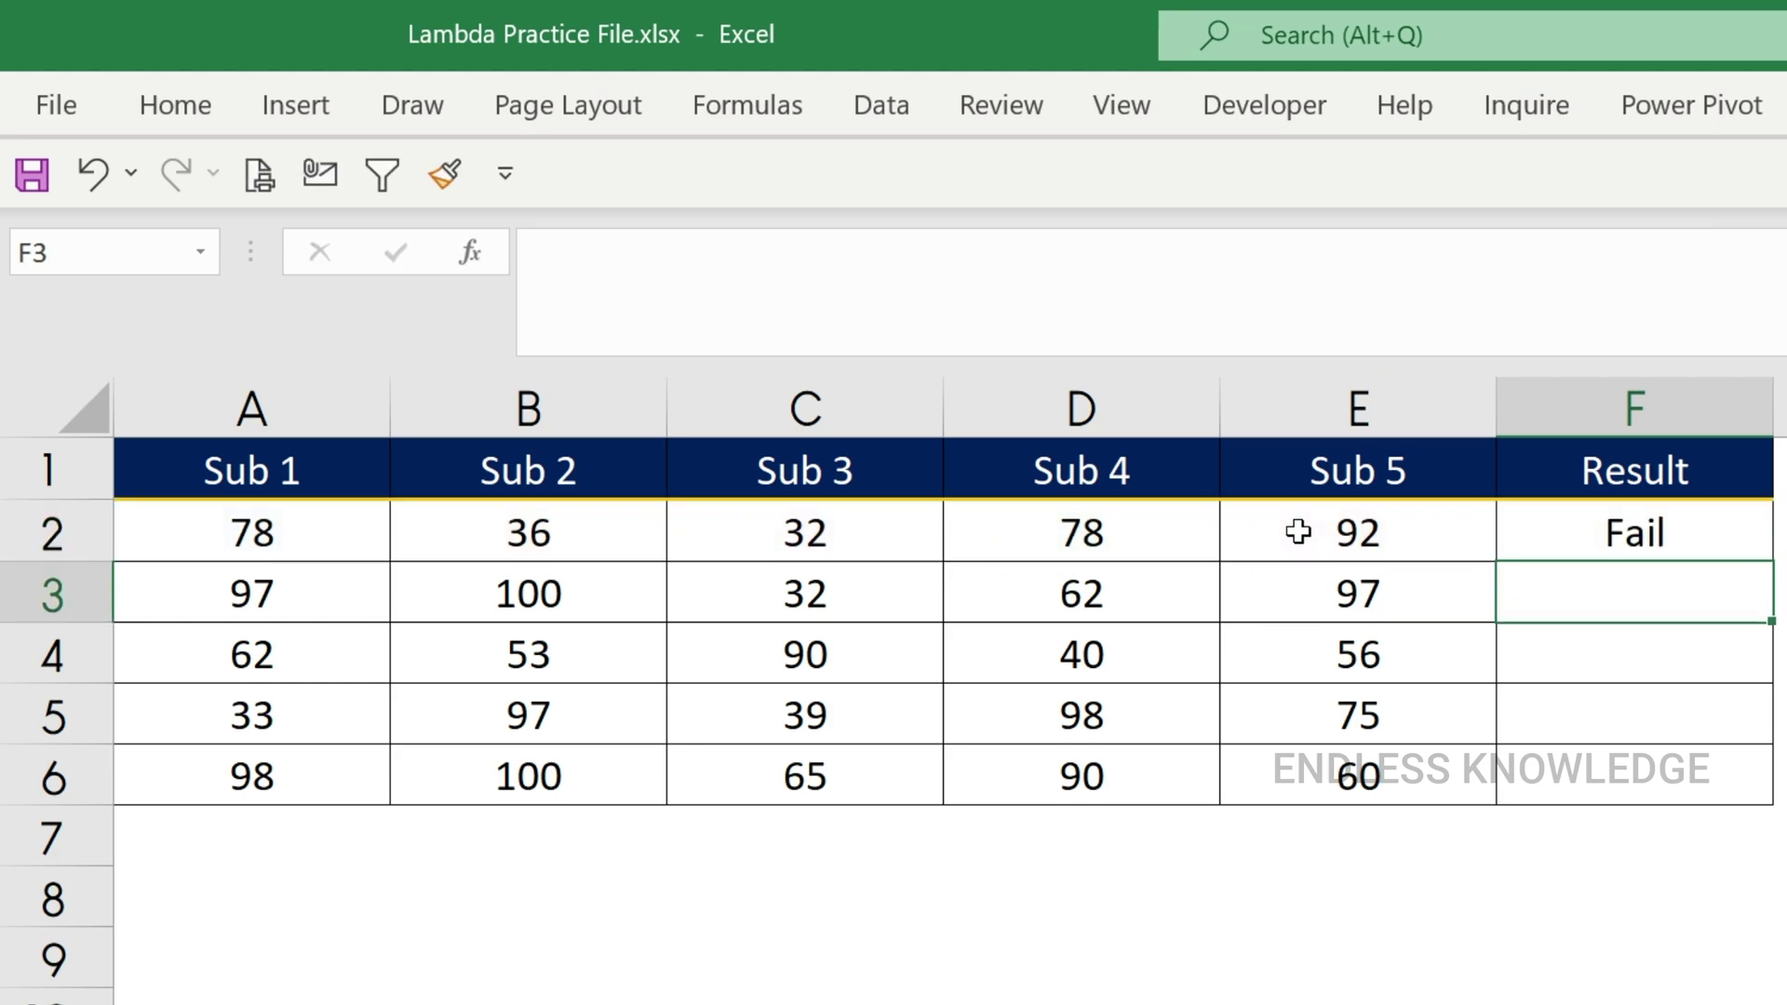
- Fill F2's LAMBDA formula down the Result column through F6 and reselect F2
left_click(1582, 547)
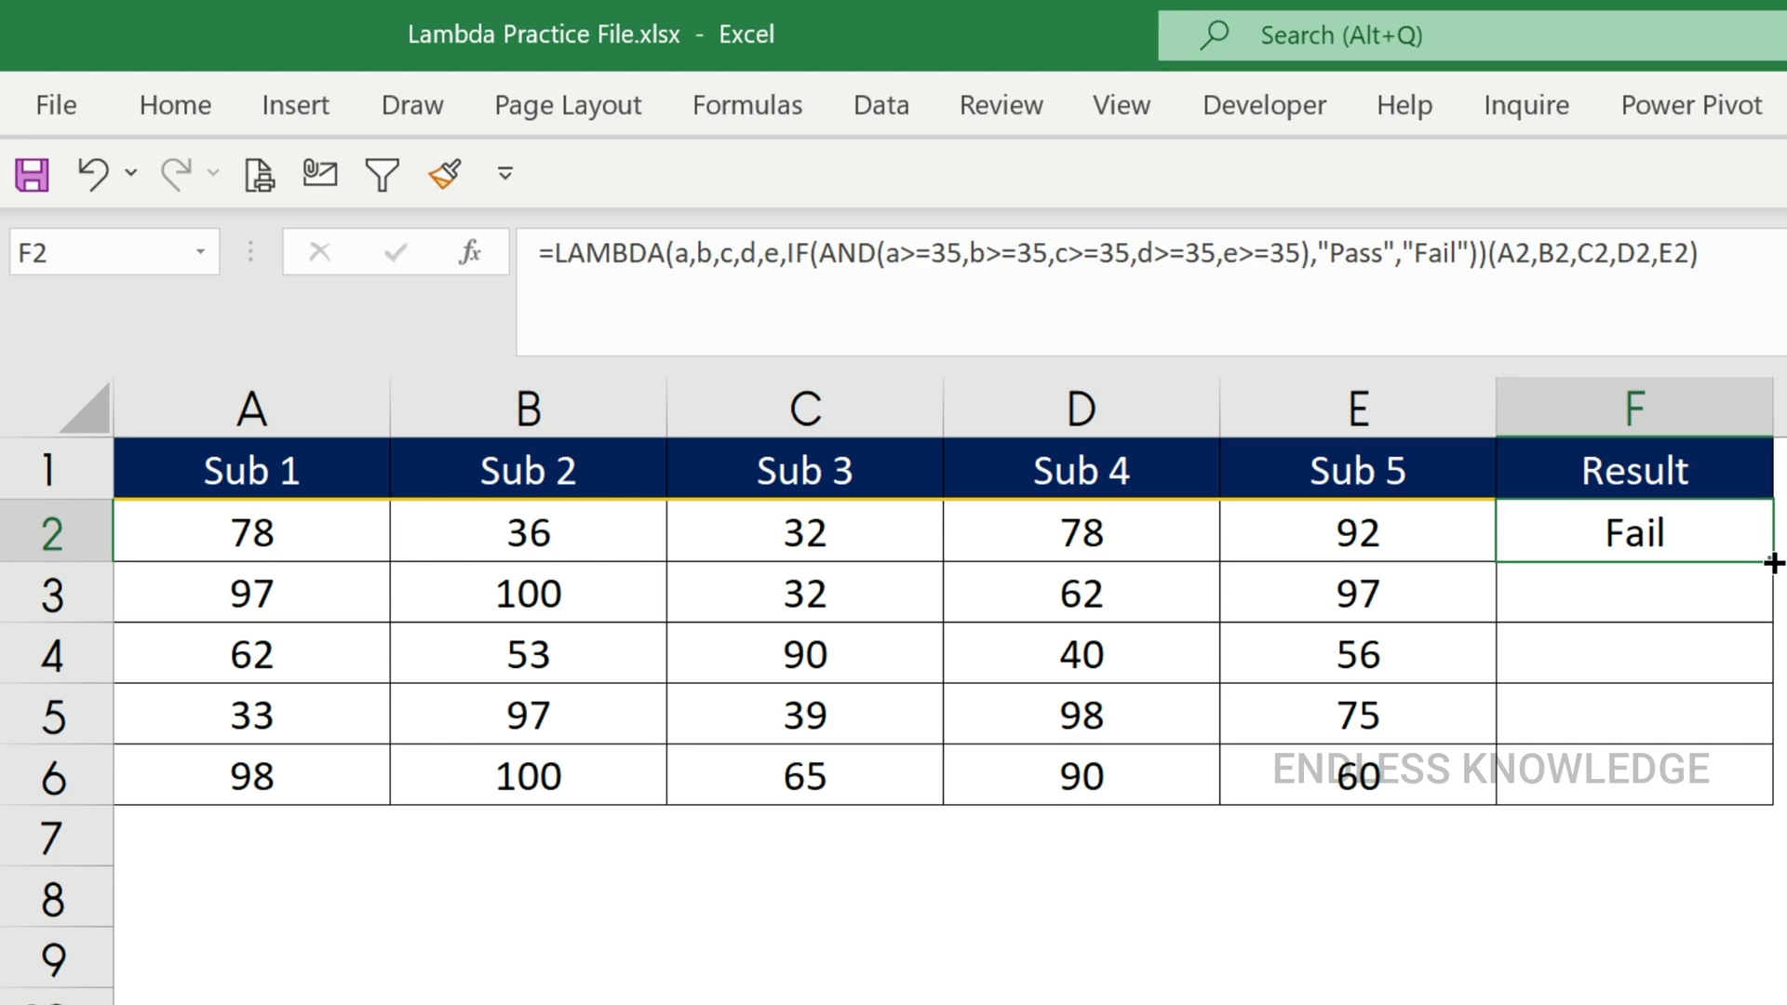
double_click(1771, 560)
left_click(1728, 546)
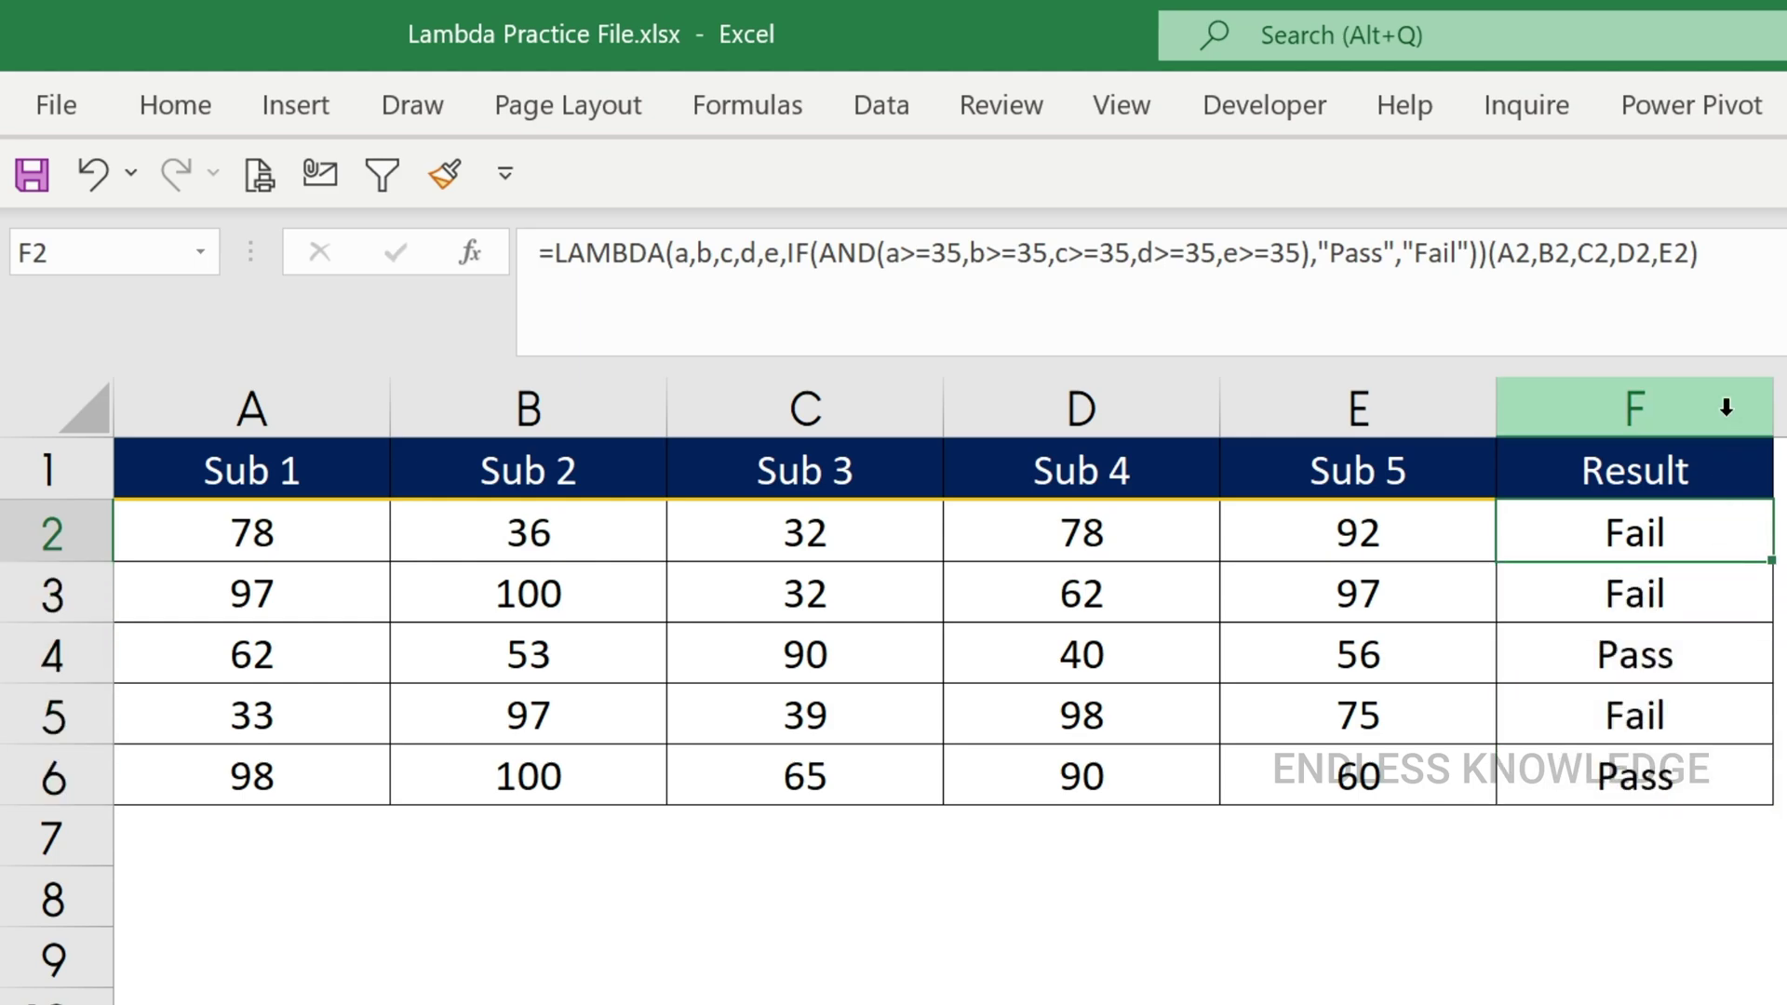
- Copy only the LAMBDA definition from F2's formula, without the trailing (A2,B2,C2,D2,E2) arguments, and leave the cell unchanged
left_click_drag(1716, 268, 1489, 255)
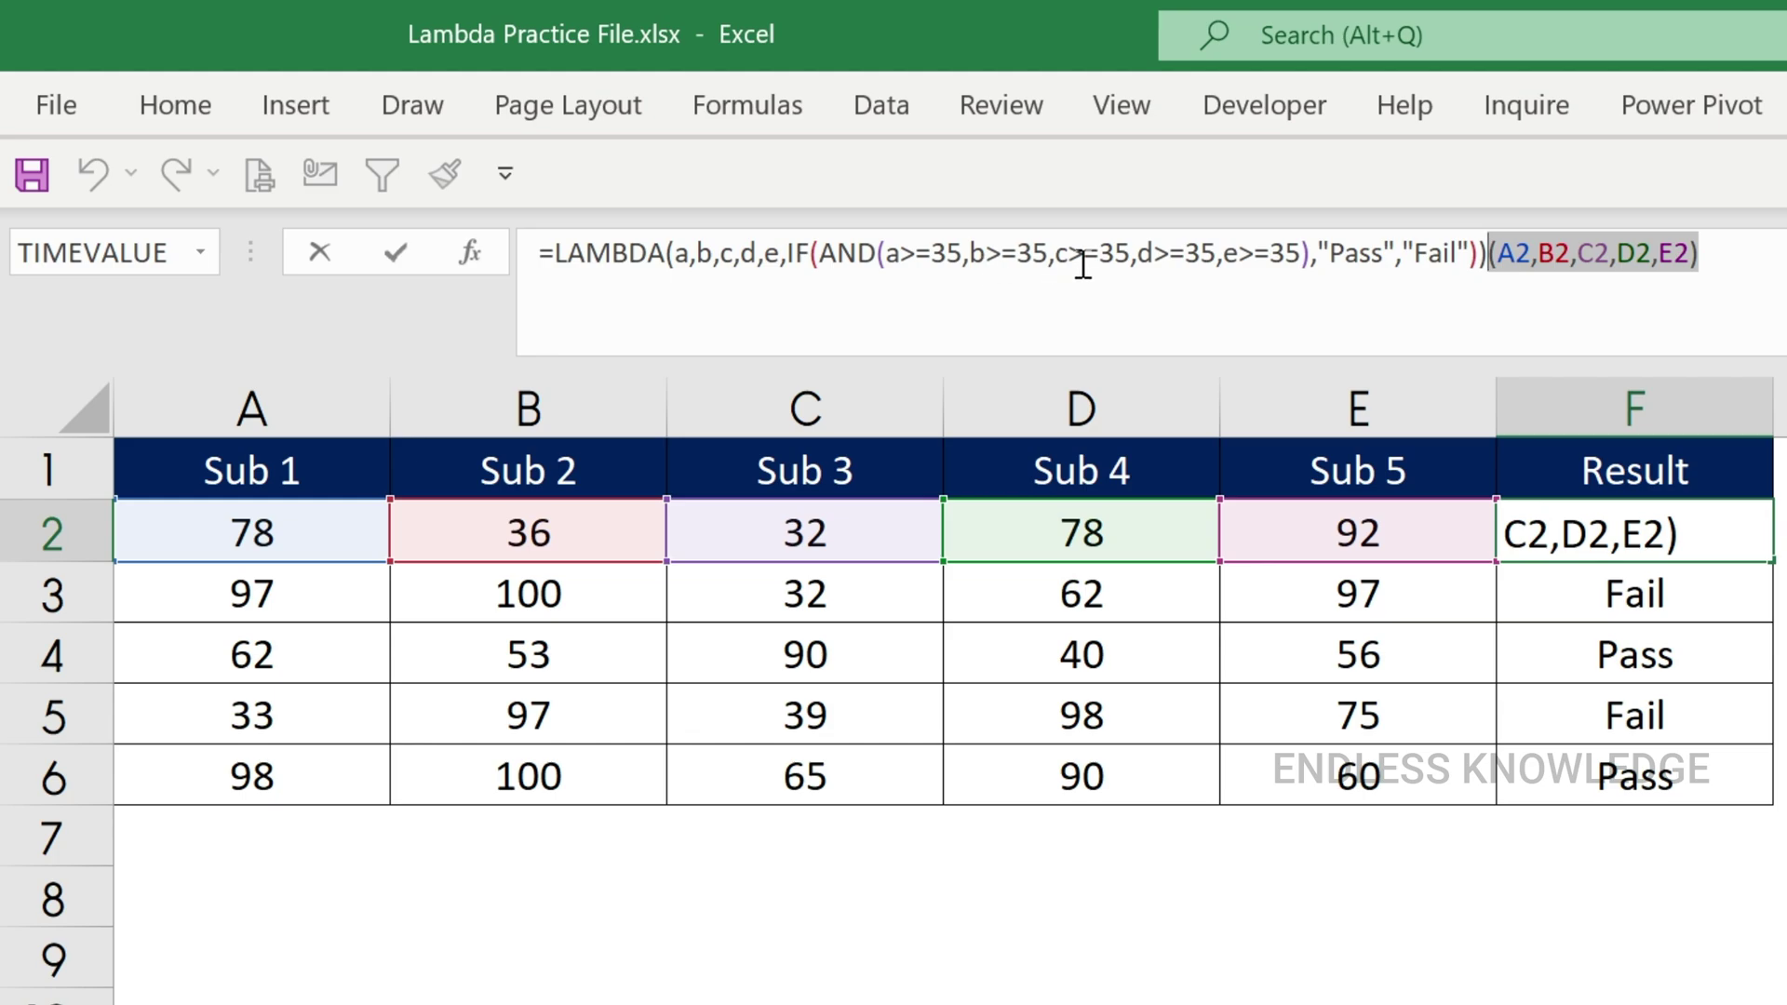
left_click(1529, 255)
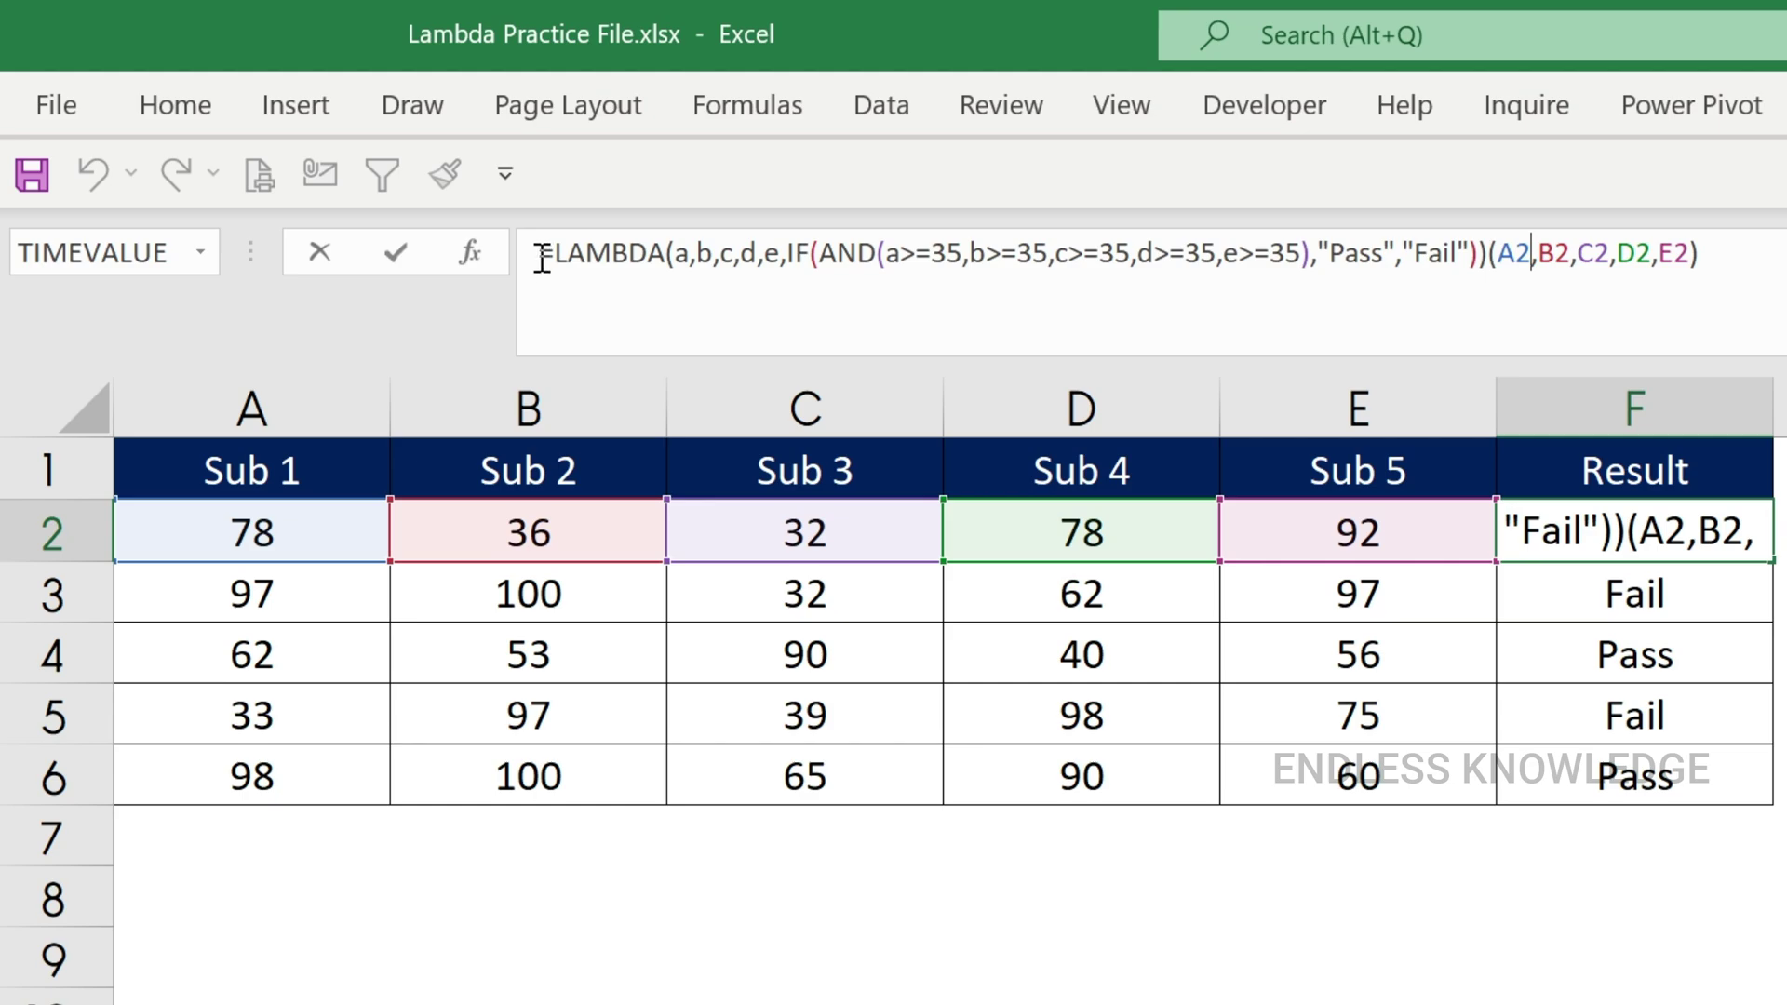
left_click_drag(542, 253, 1494, 272)
key("ctrl+c")
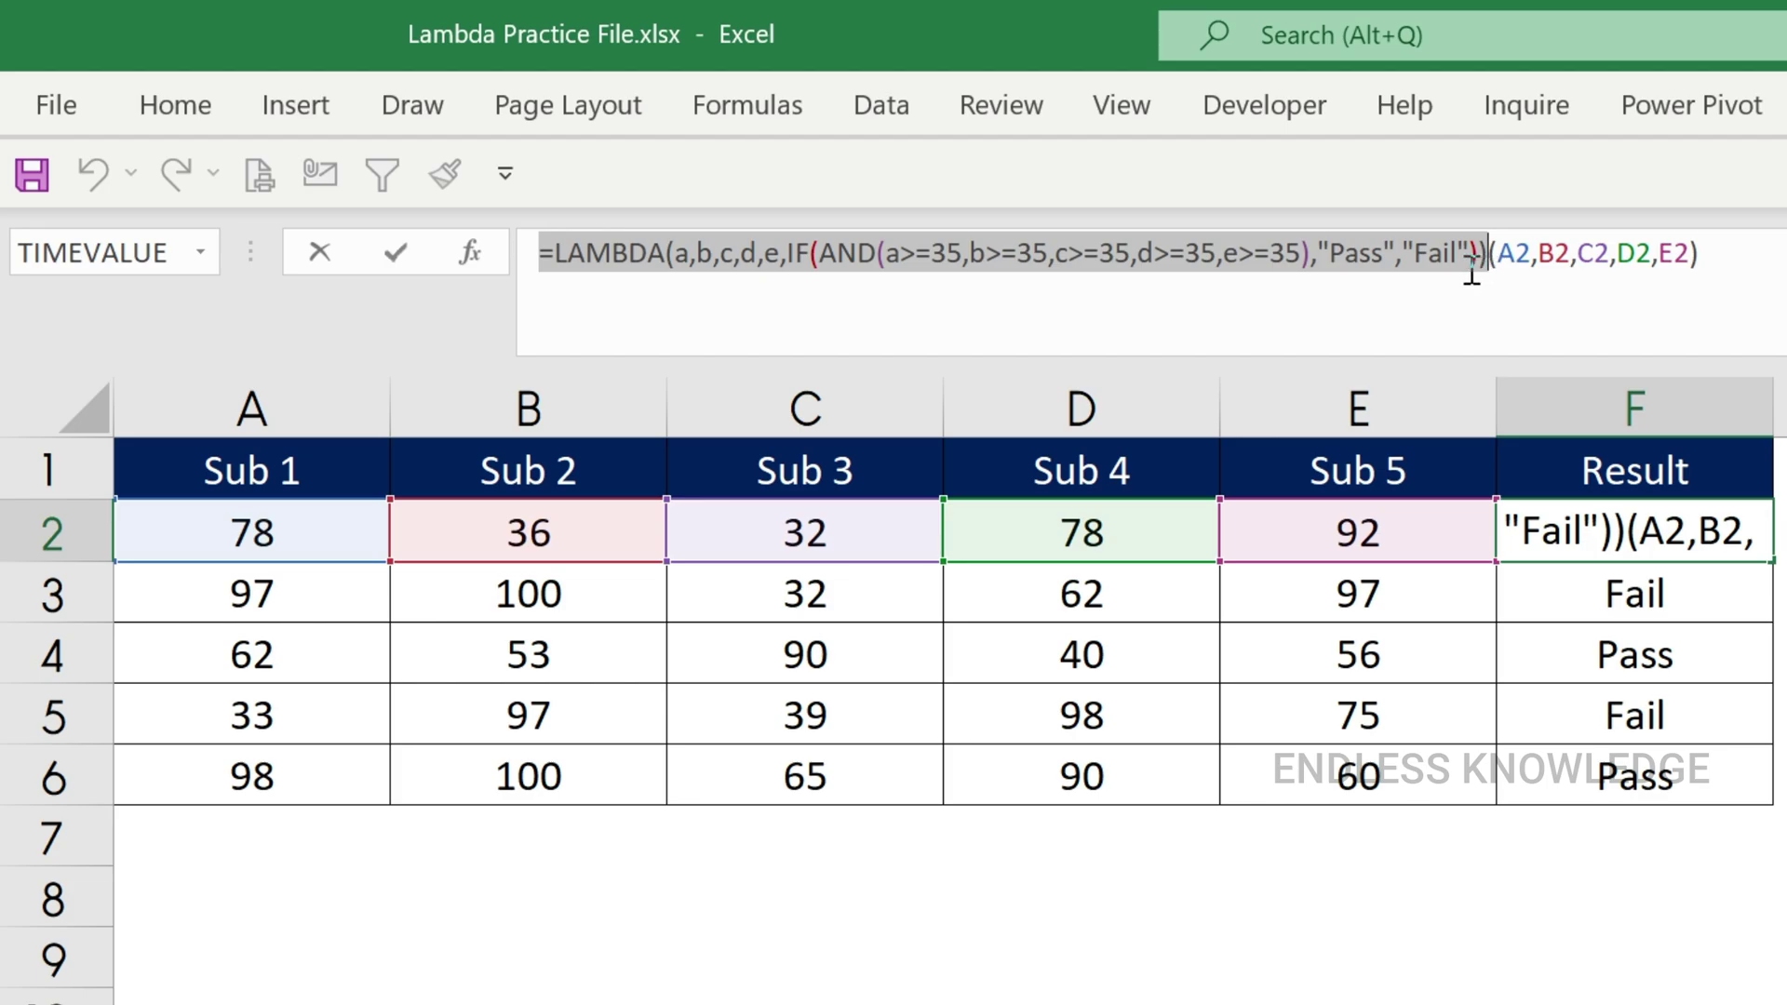
key("Escape")
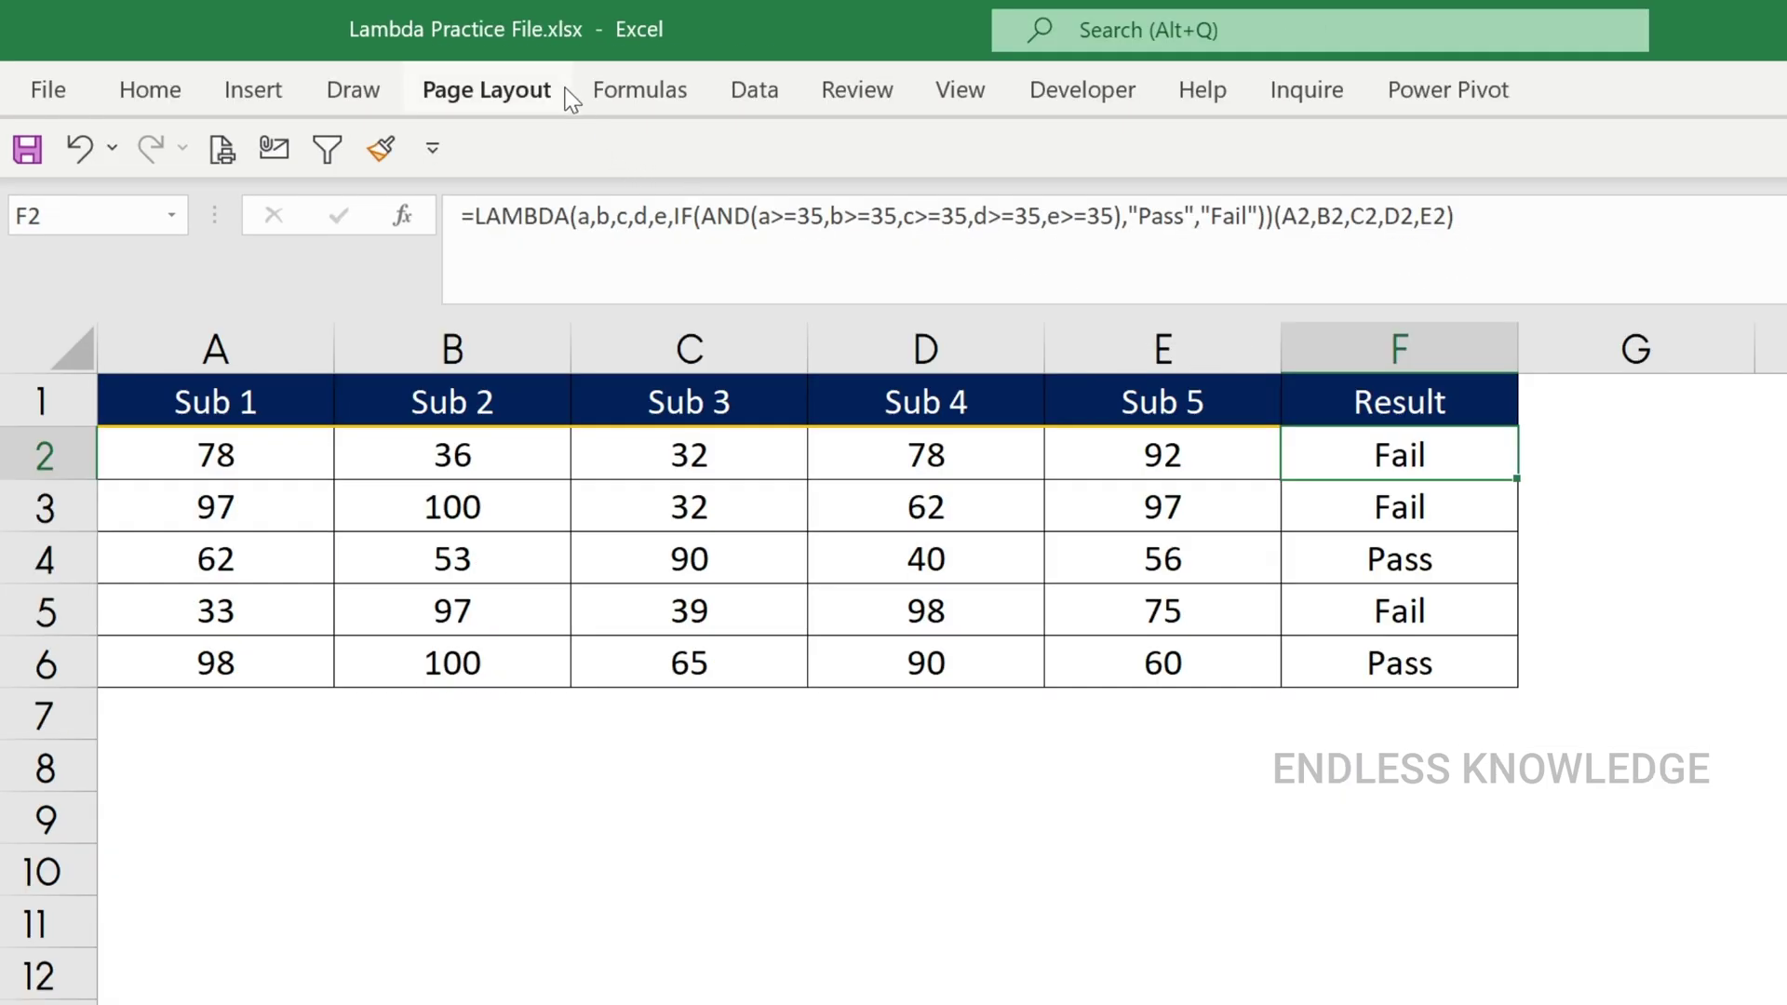
- Define a workbook-scoped name Result that refers to the copied LAMBDA definition
left_click(631, 90)
left_click(1172, 149)
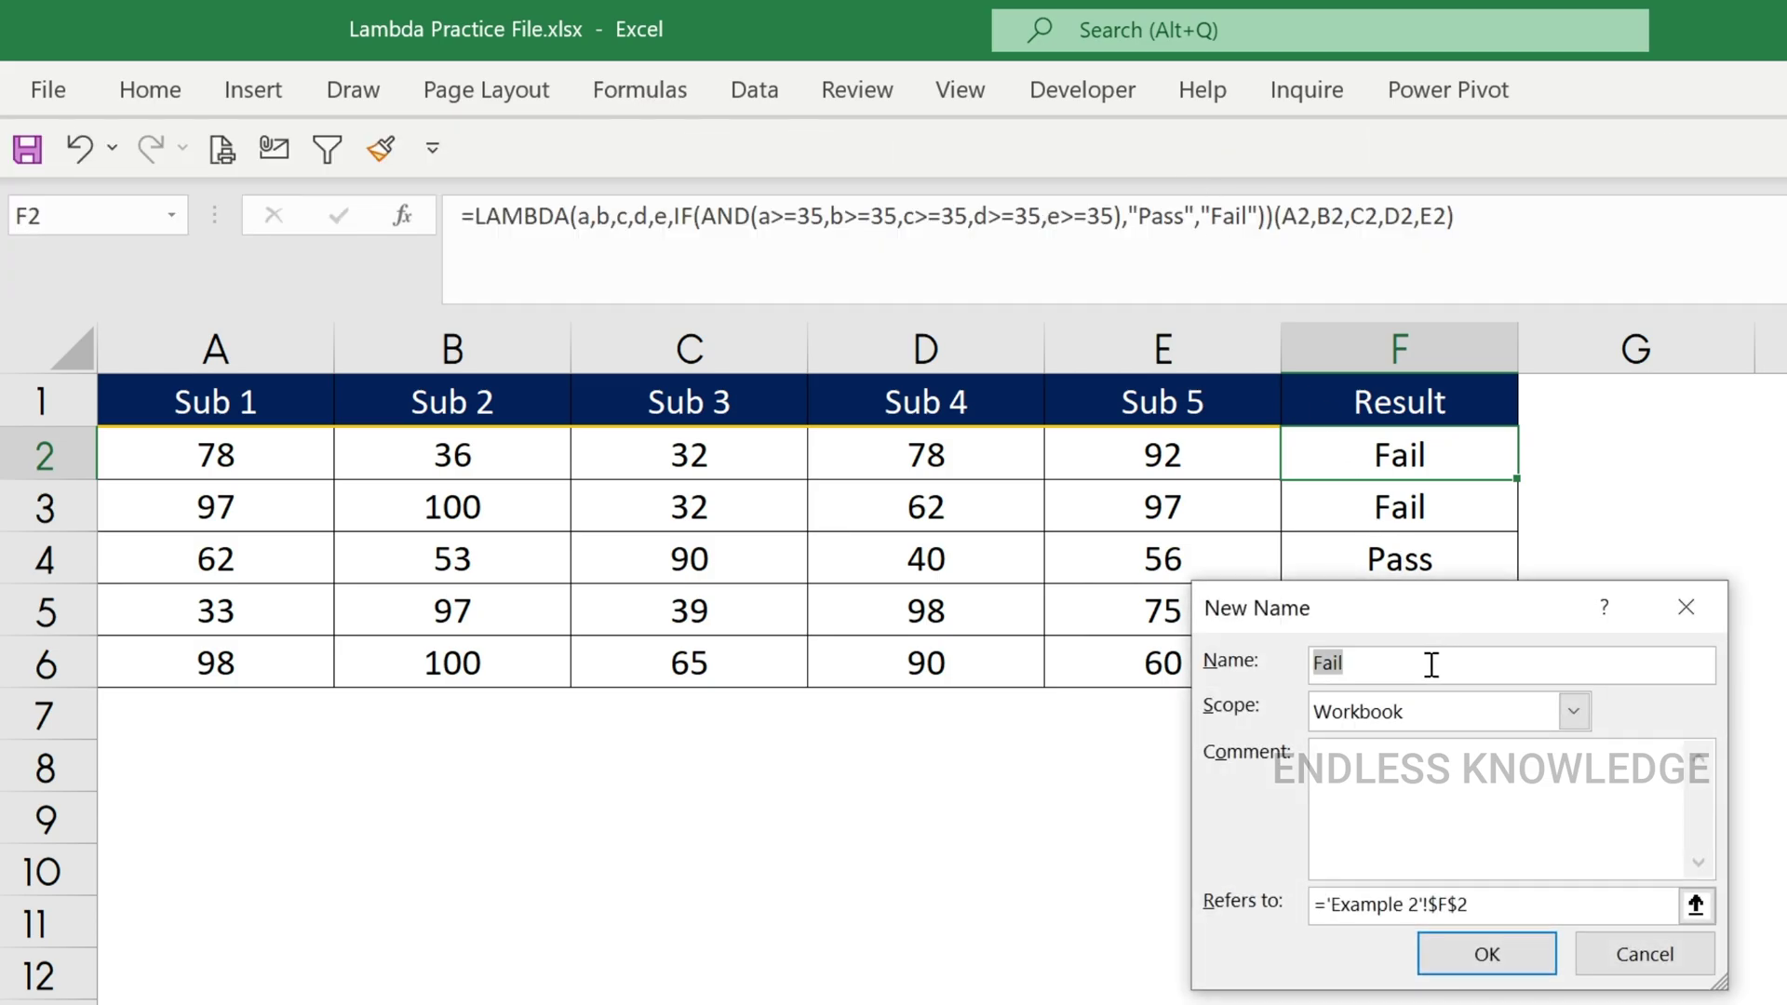
type("Result")
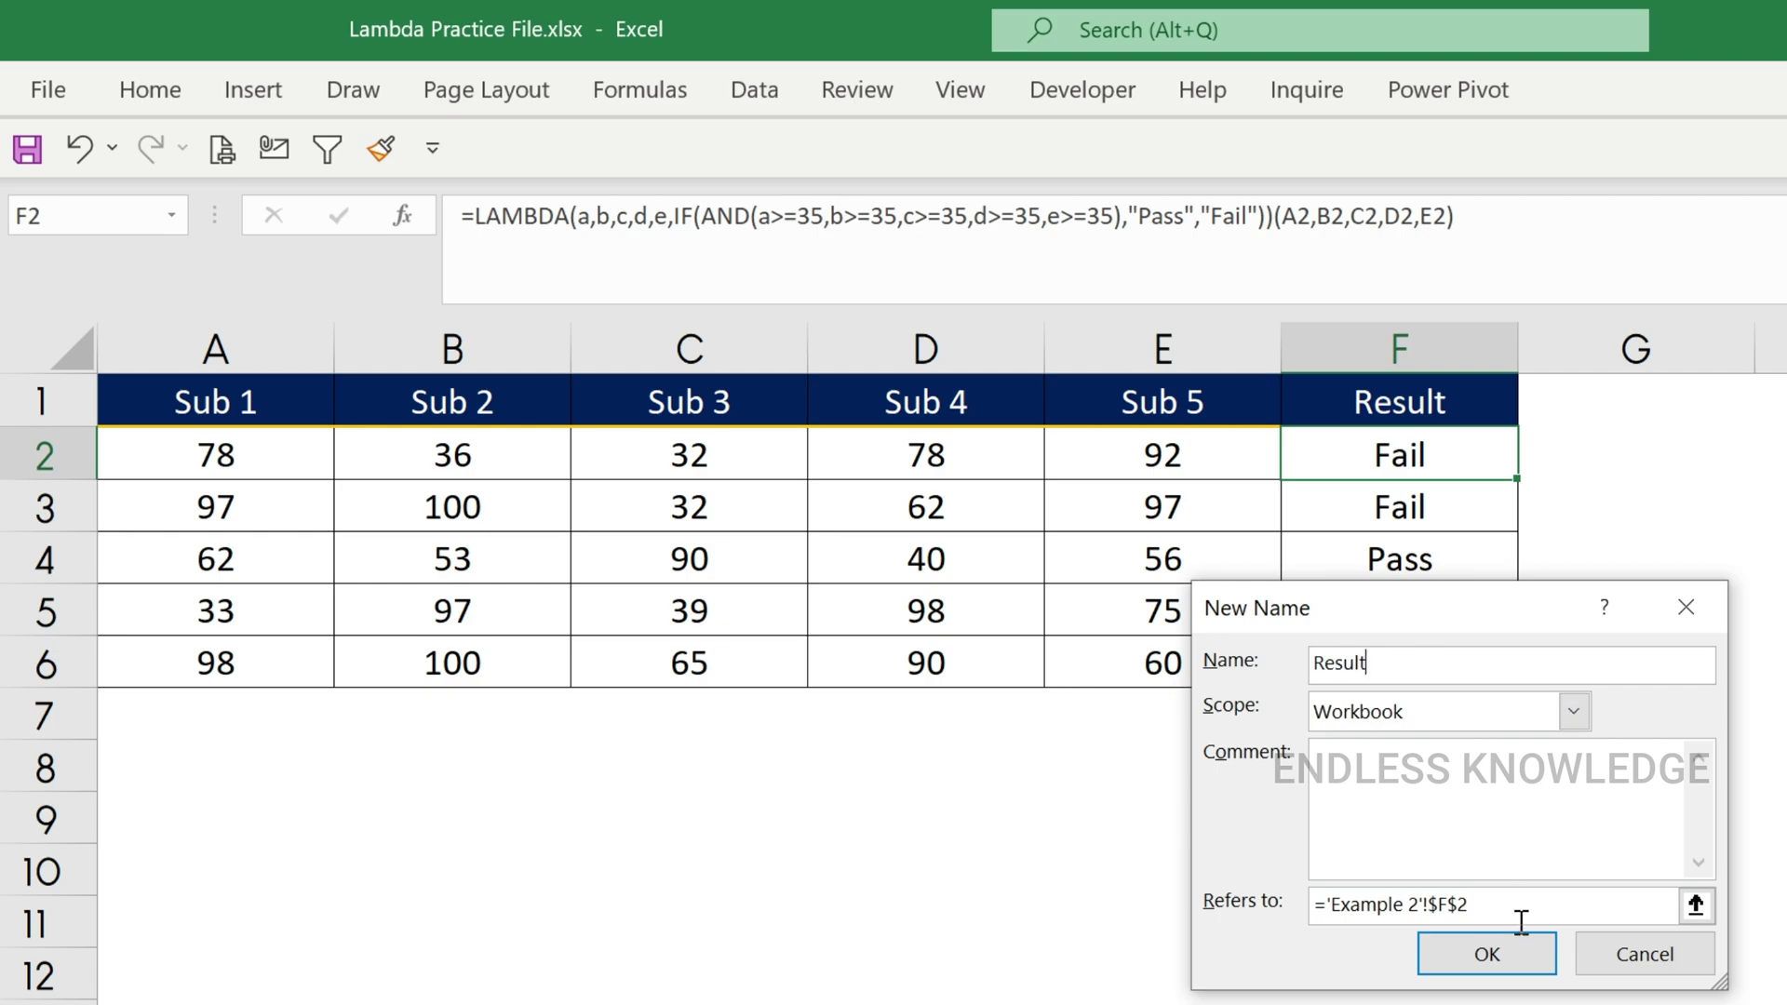
left_click_drag(1518, 907, 1244, 909)
key("ctrl+v")
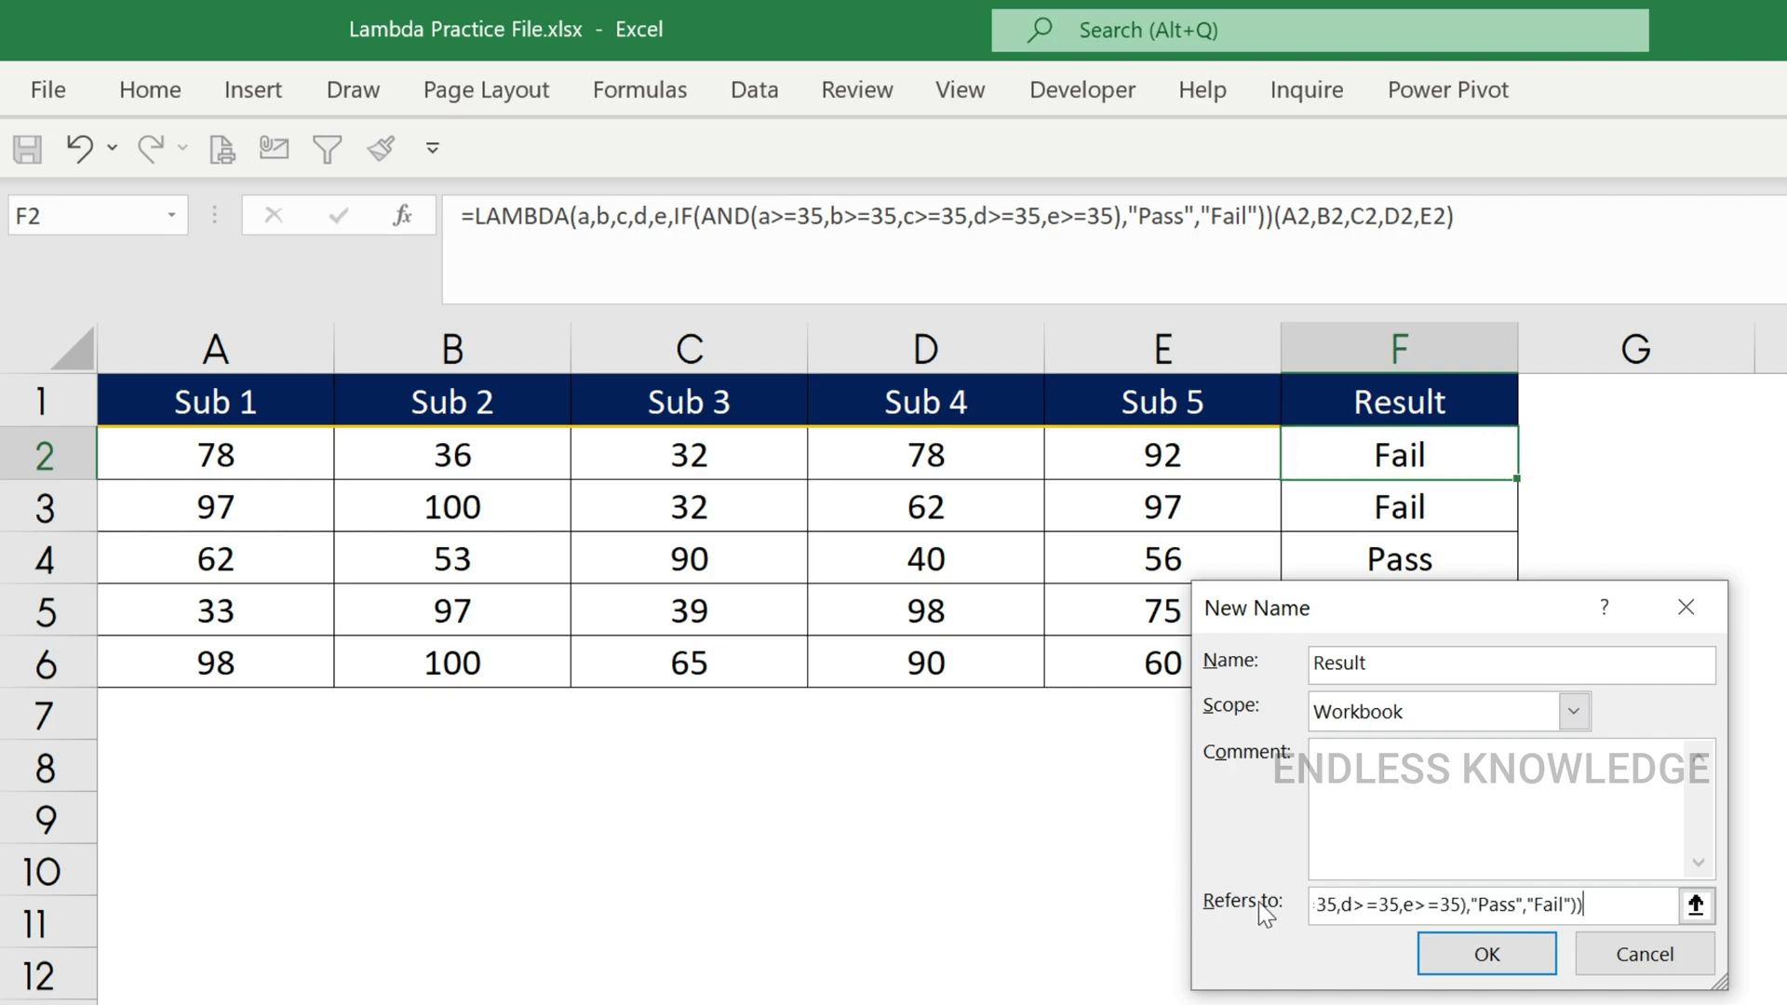
left_click(1486, 956)
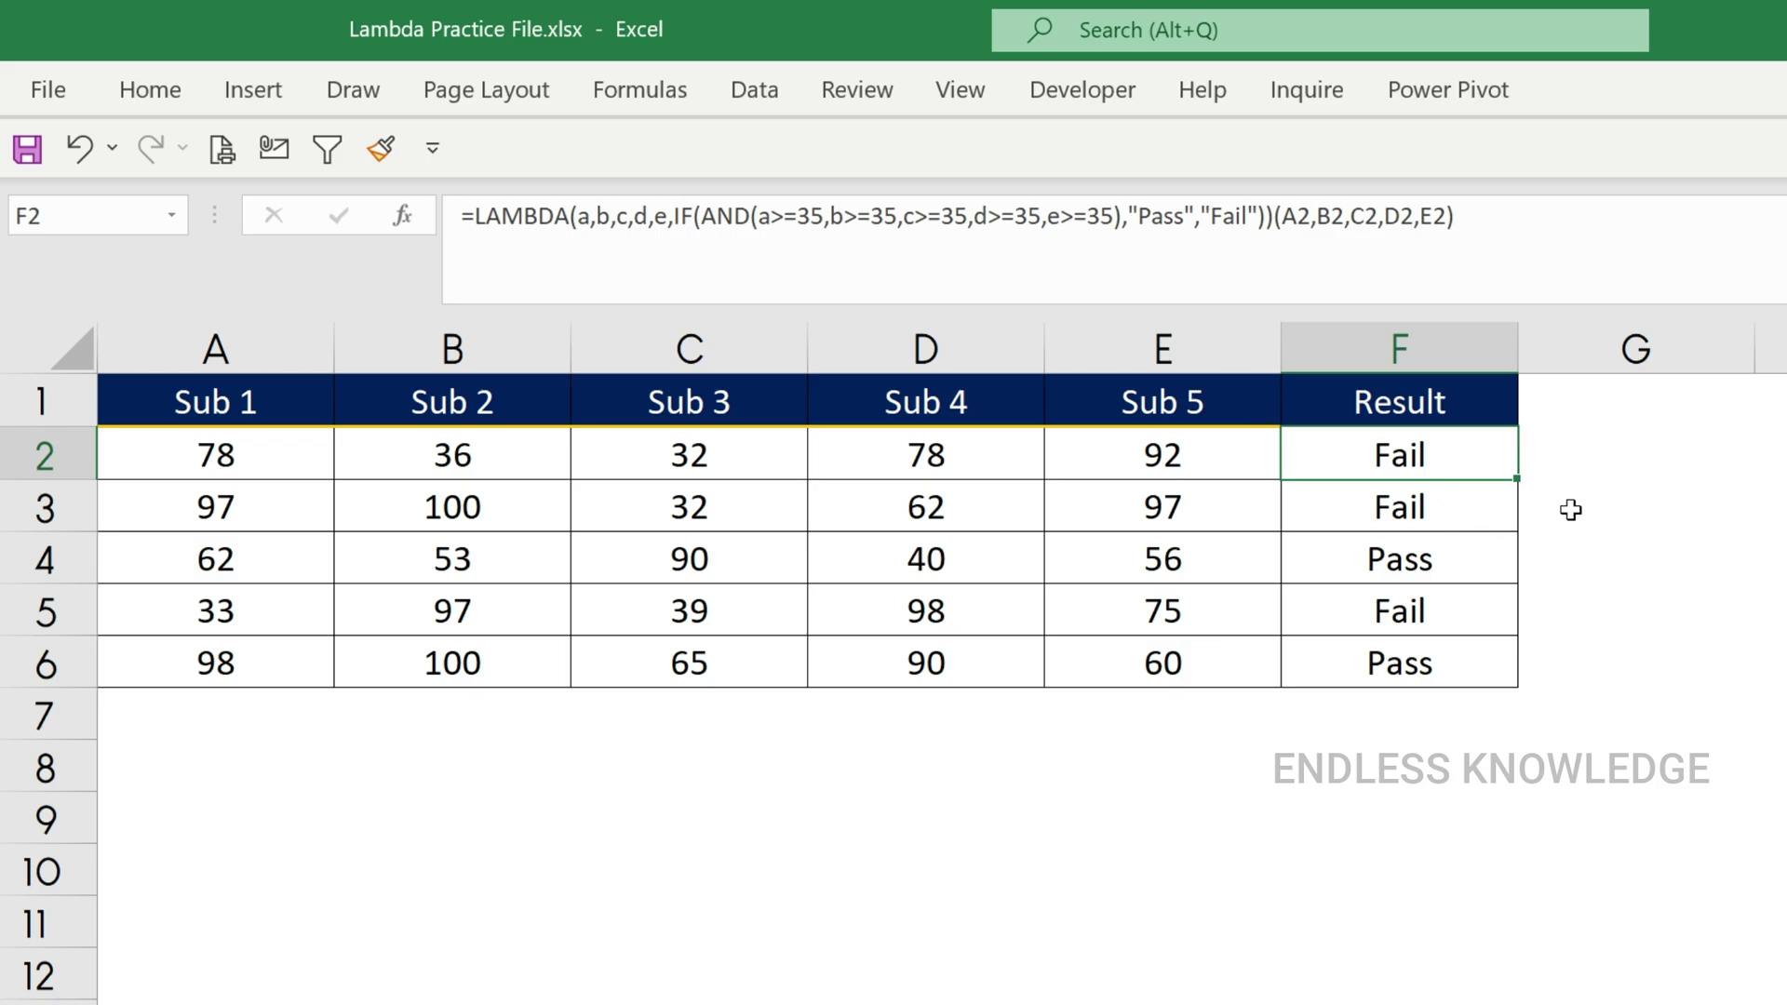
- Begin replacing F2's formula with a call to the named function Result, giving A2 and B2 as its first two arguments
type("=res")
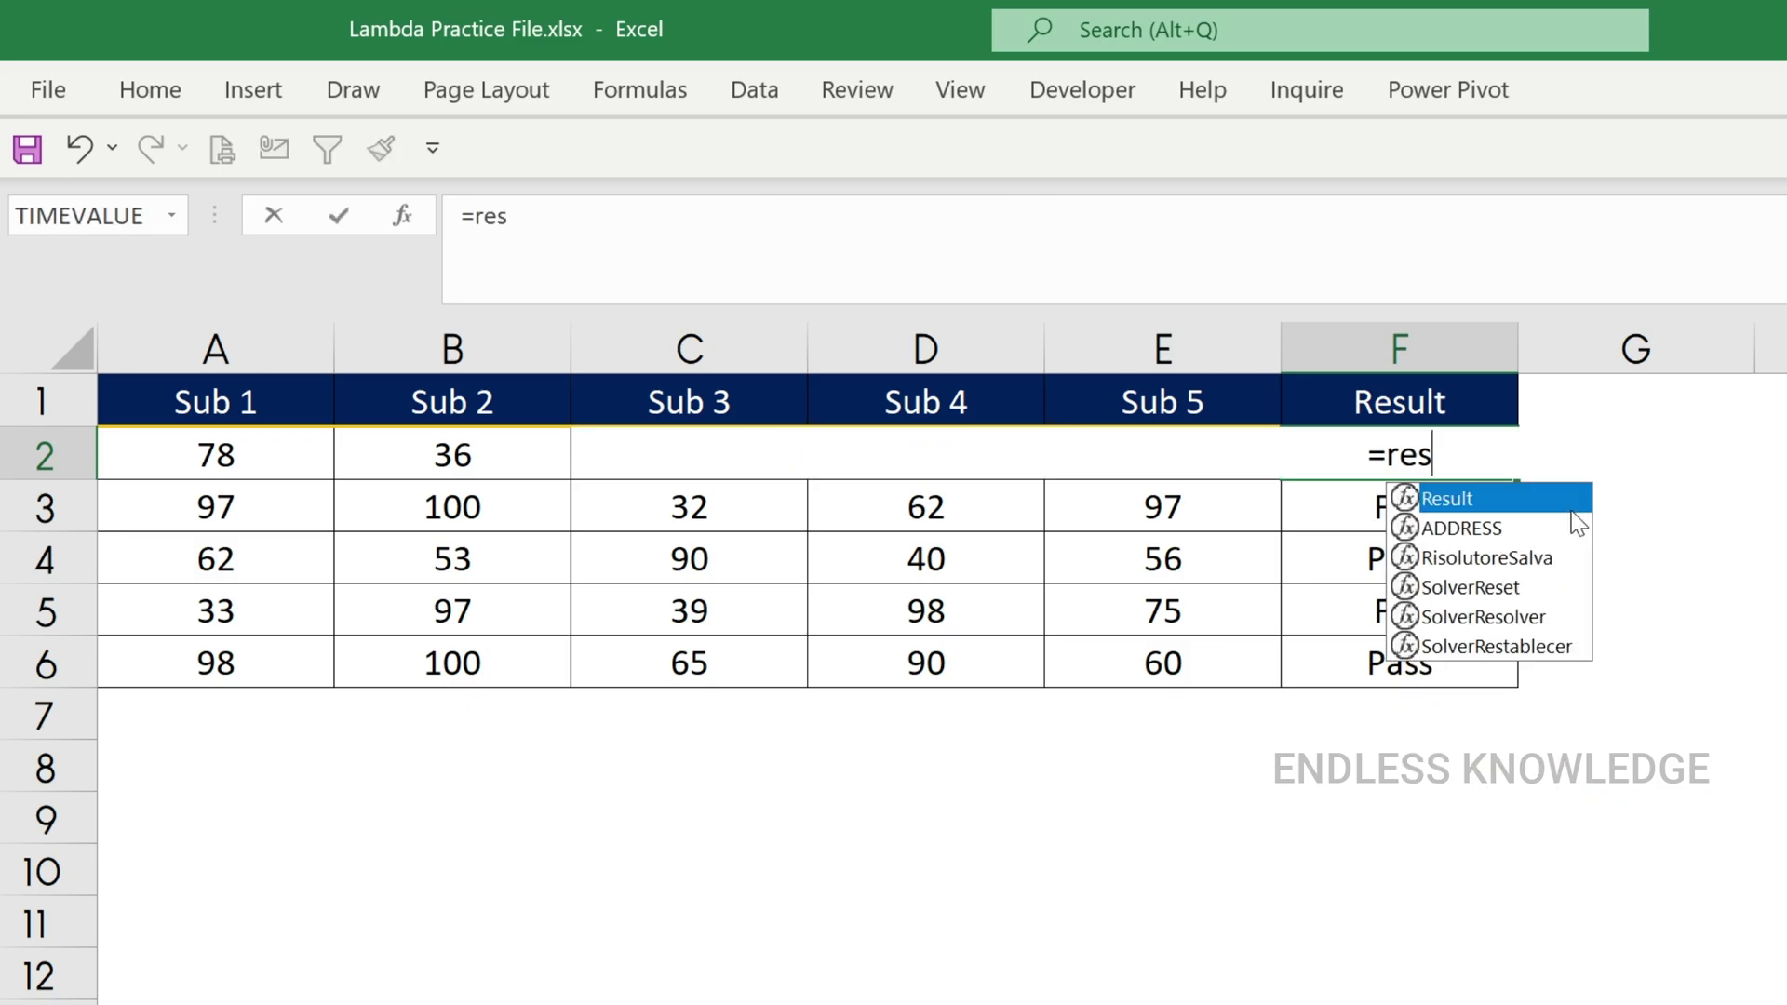
key("Tab")
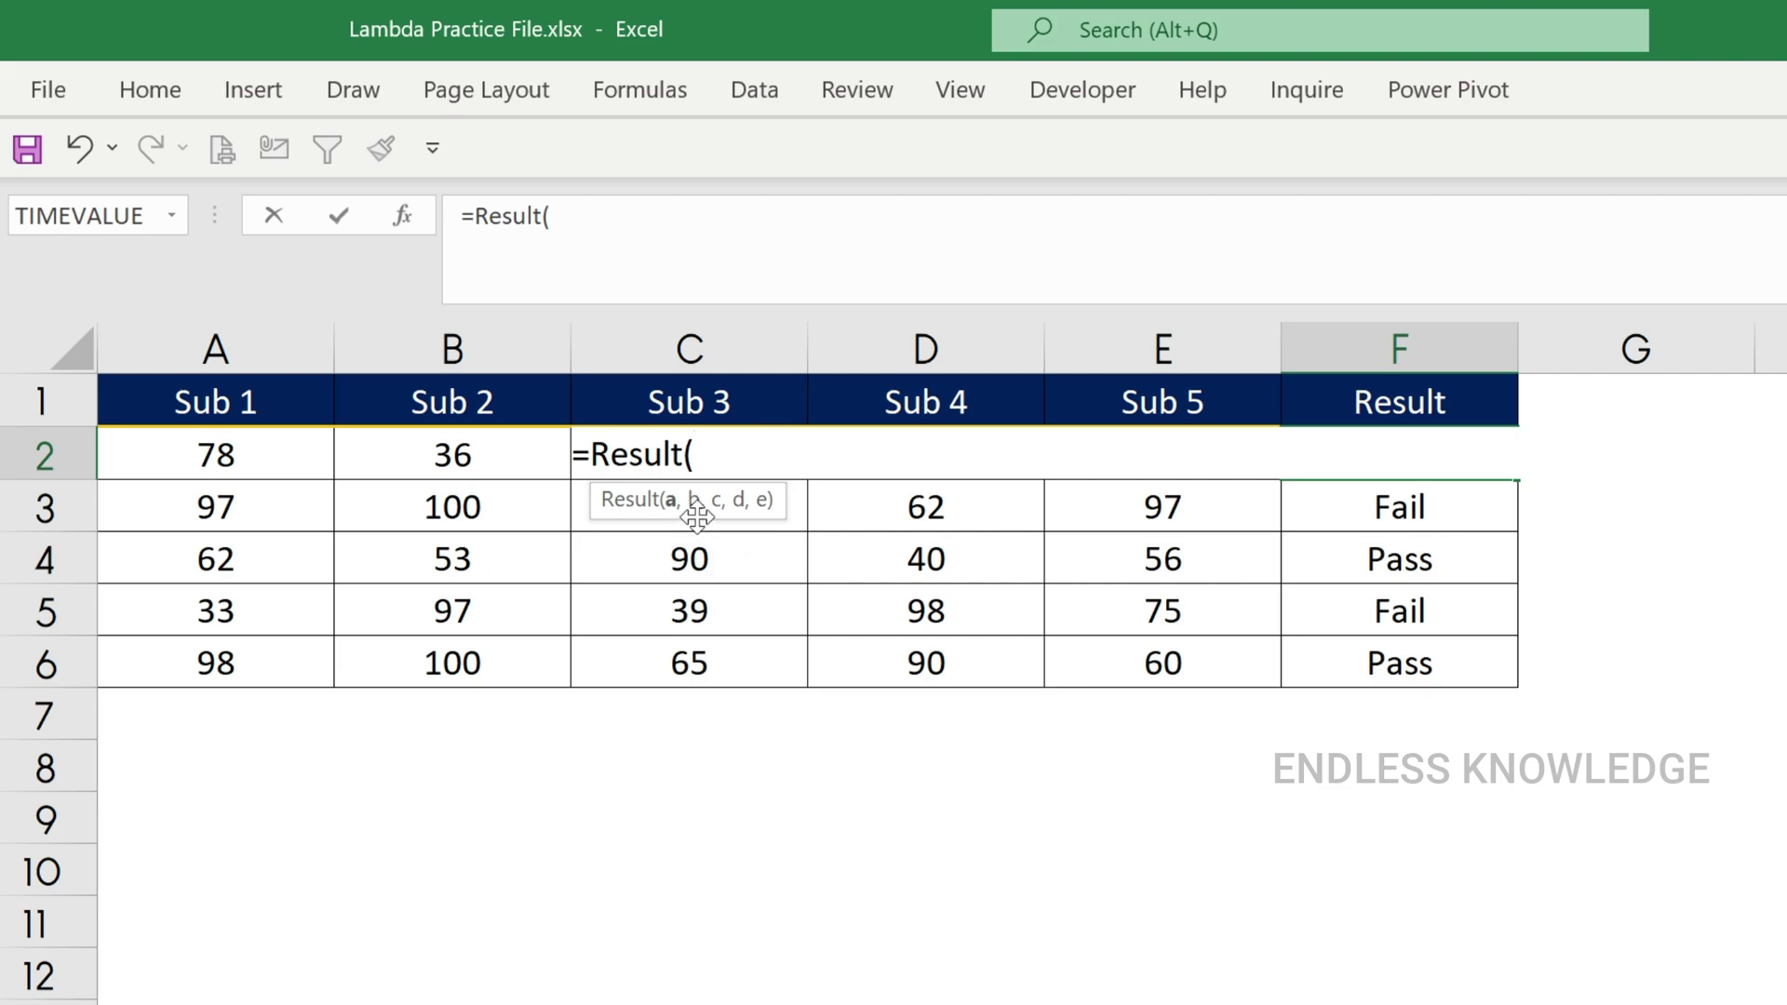
left_click(289, 462)
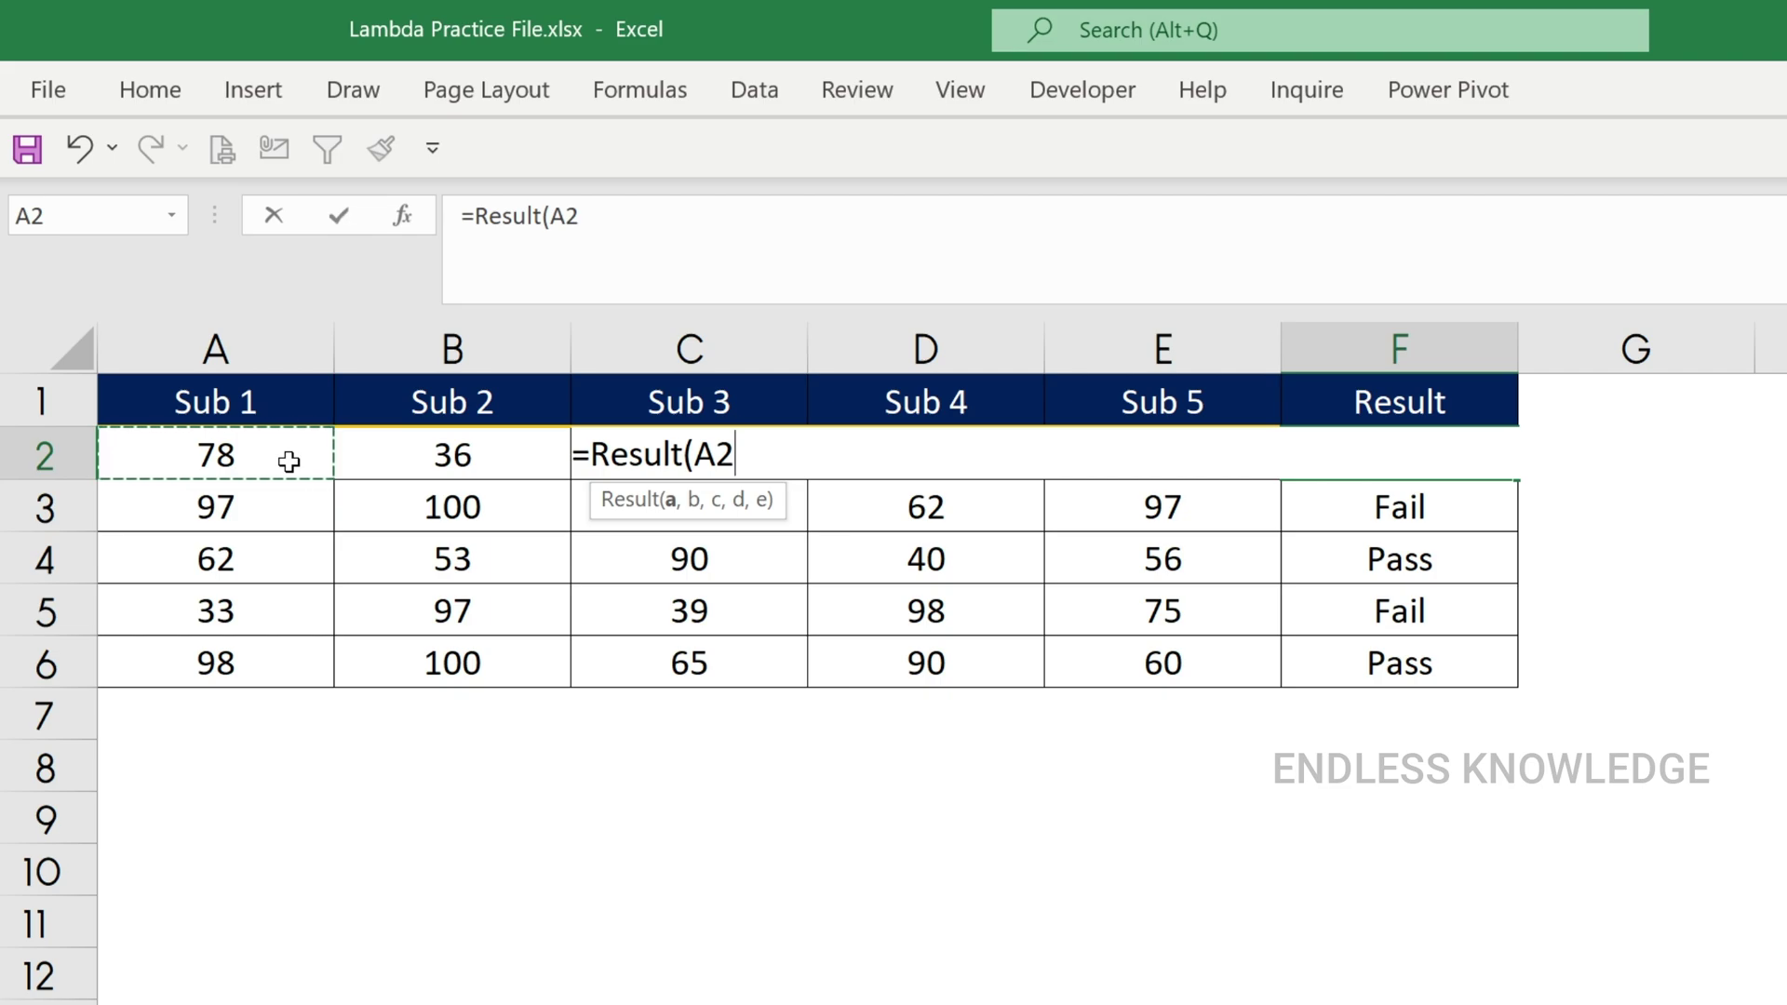
type(",")
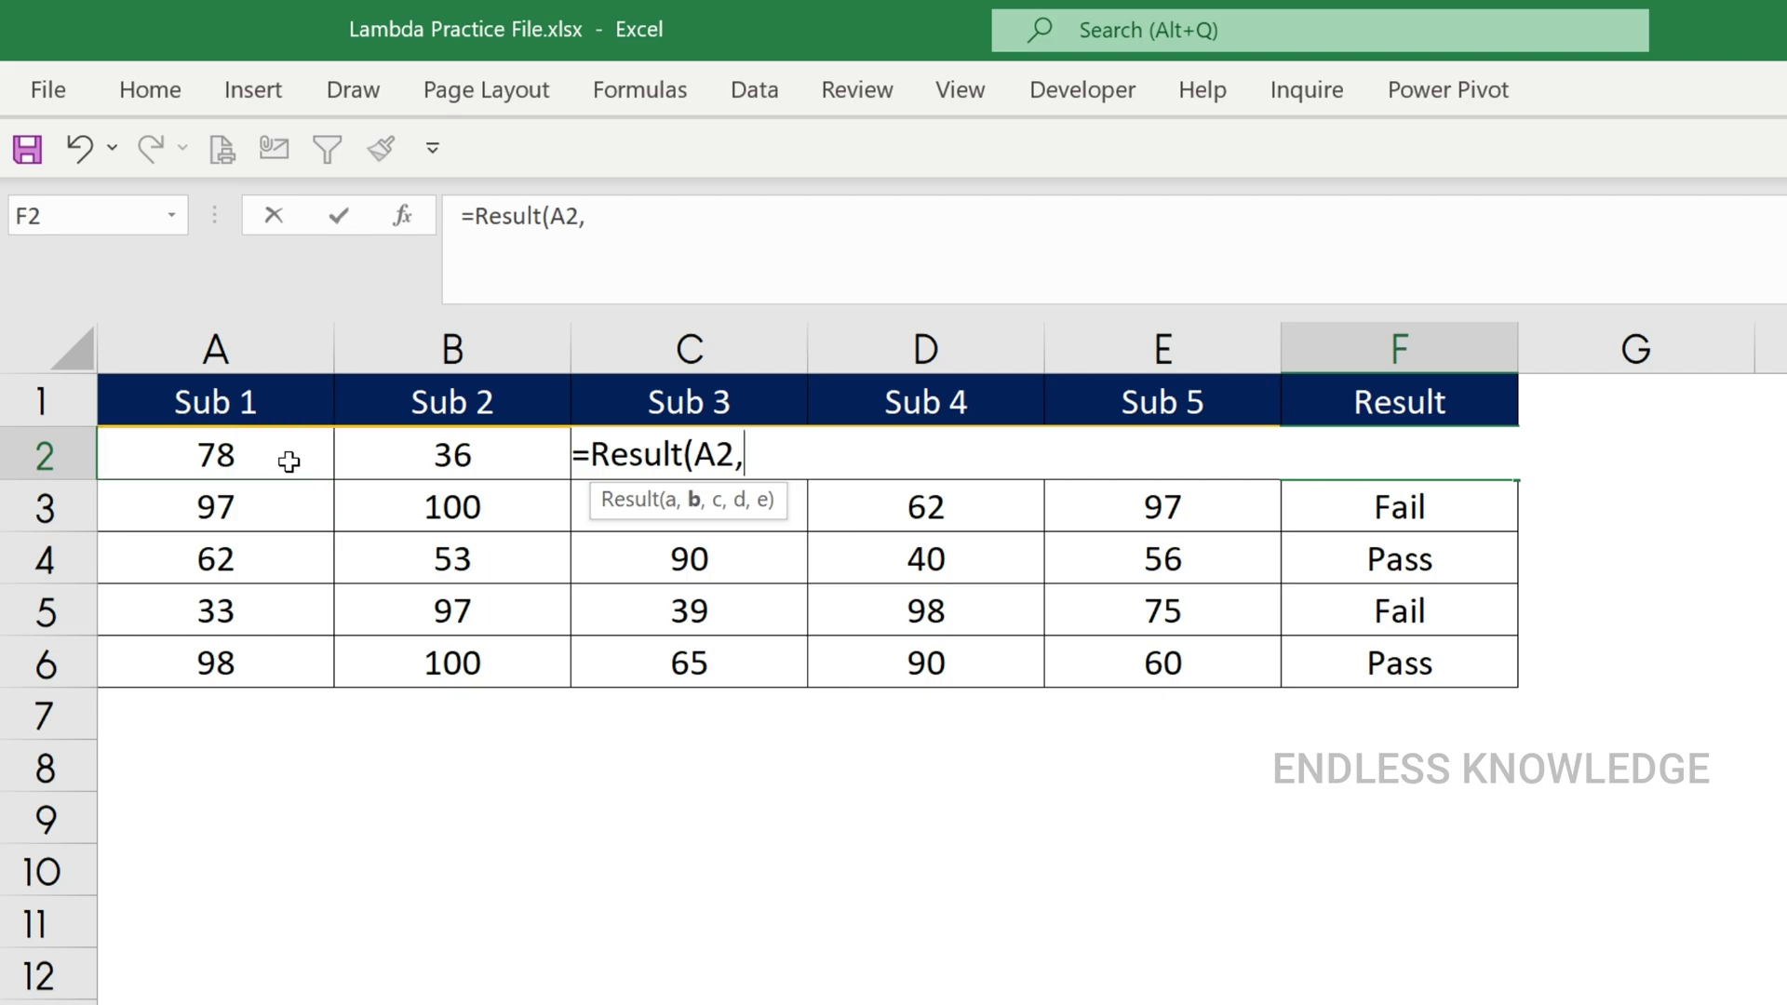
key("Left")
key("Left")
key("Left")
key("Left")
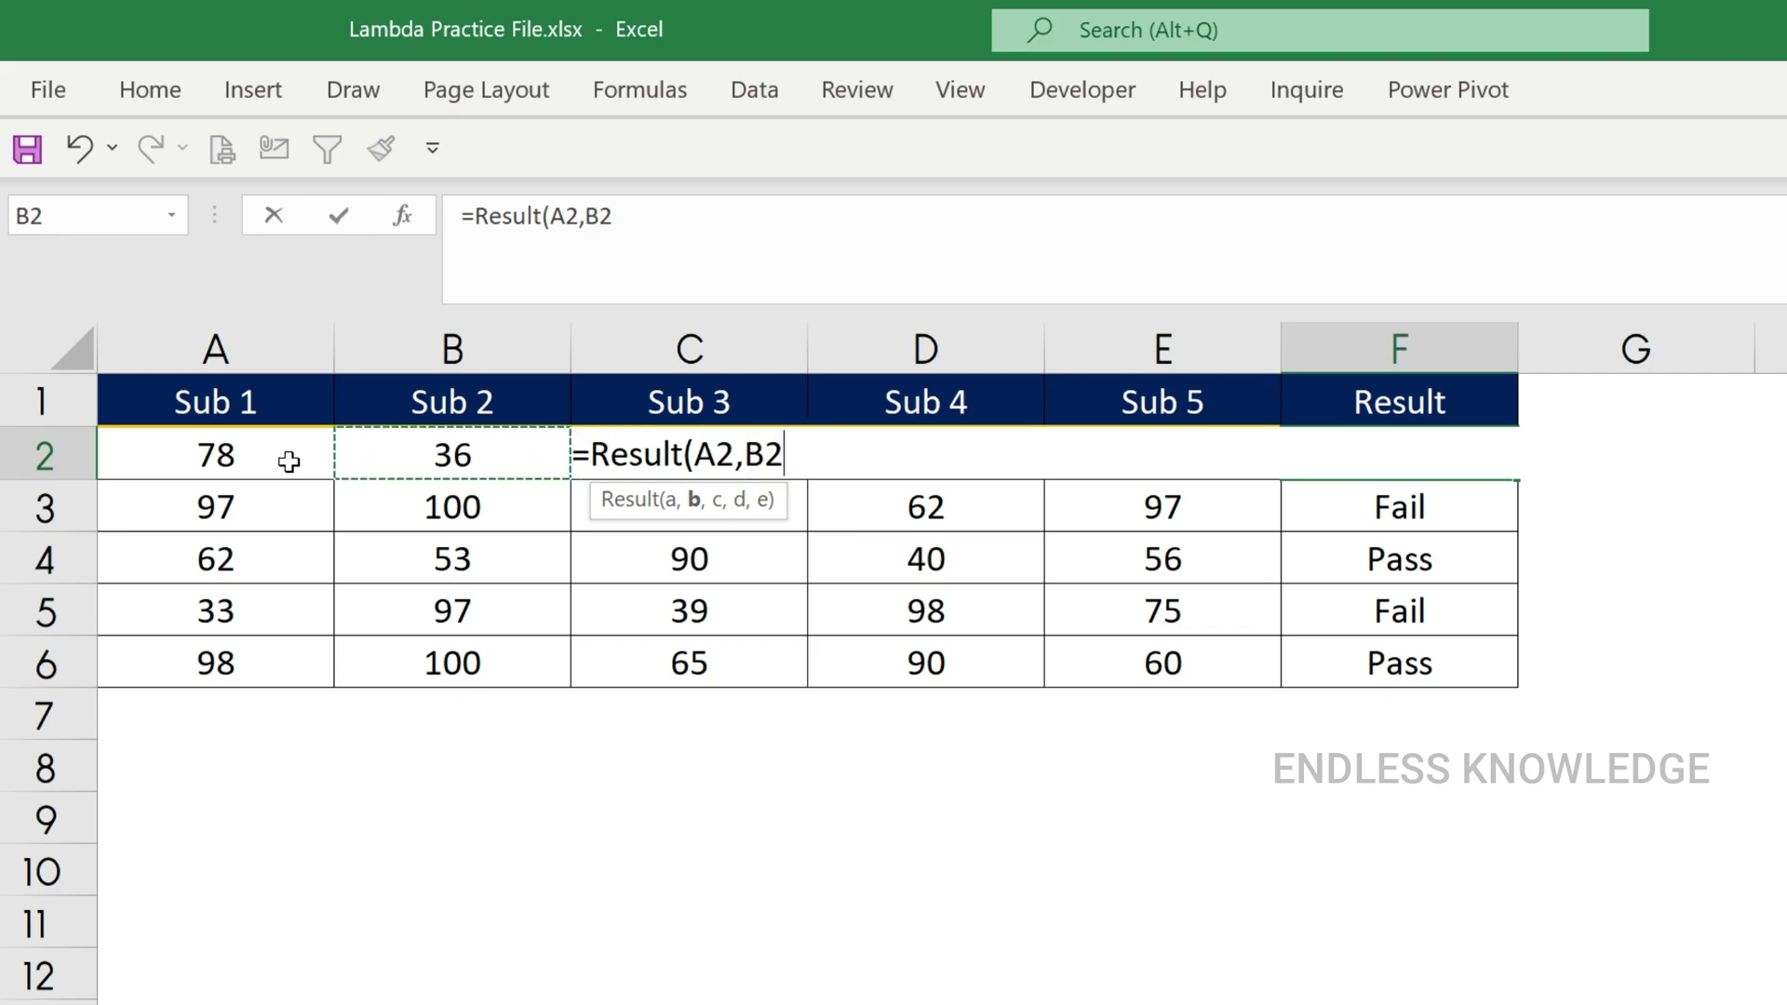
- Try to complete F2's Result call with C2, D2 and E2 and enter it, then discard the edit
type(",")
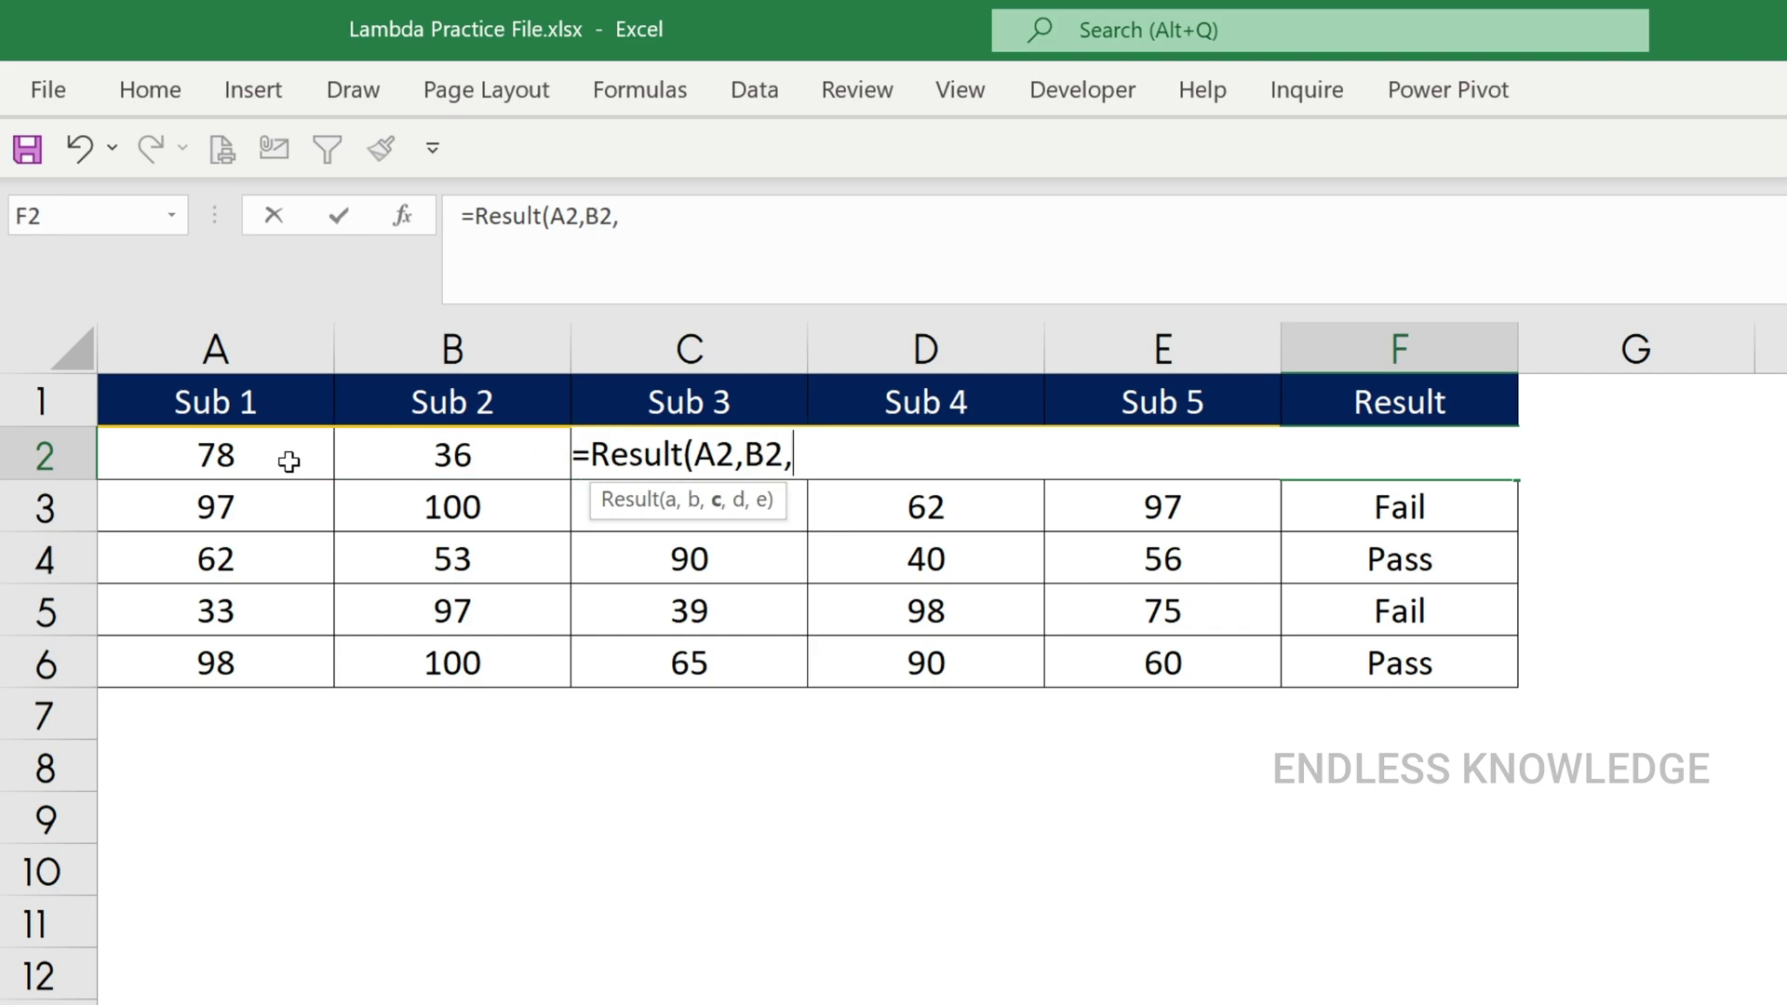
key("Left")
key("Left")
key("Left")
type("c")
key("BackSpace")
type(",d2,")
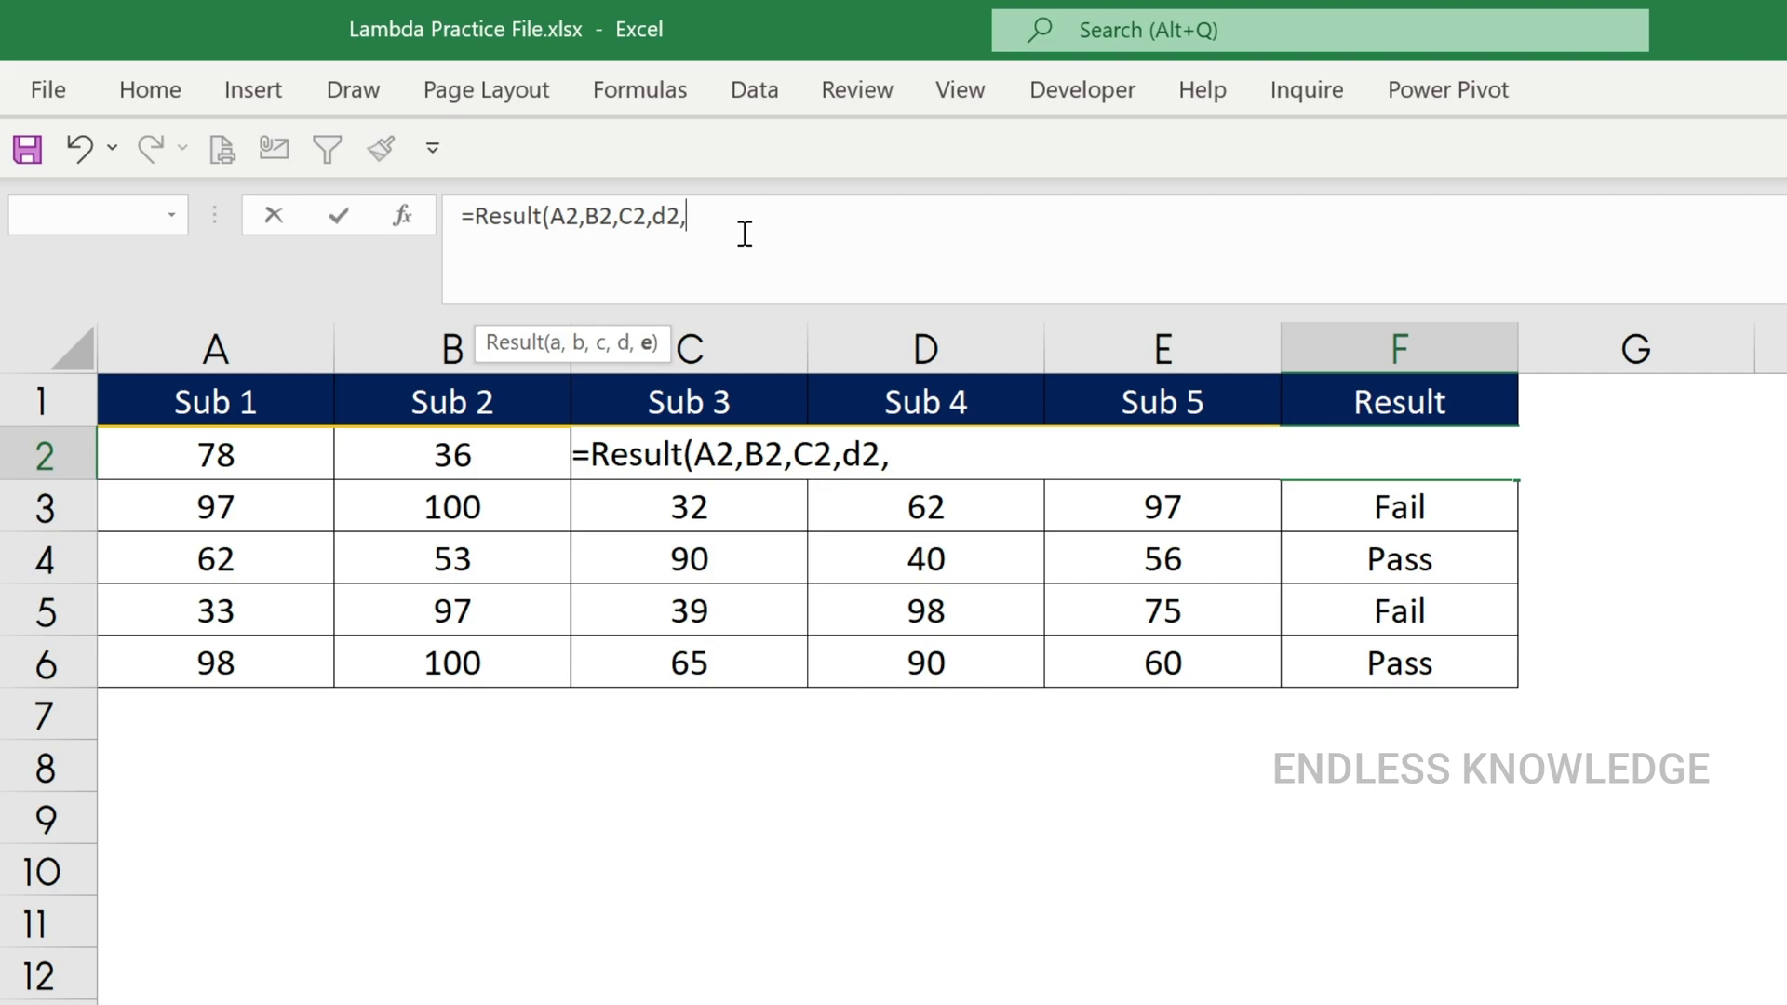
type("e2)")
key("Return")
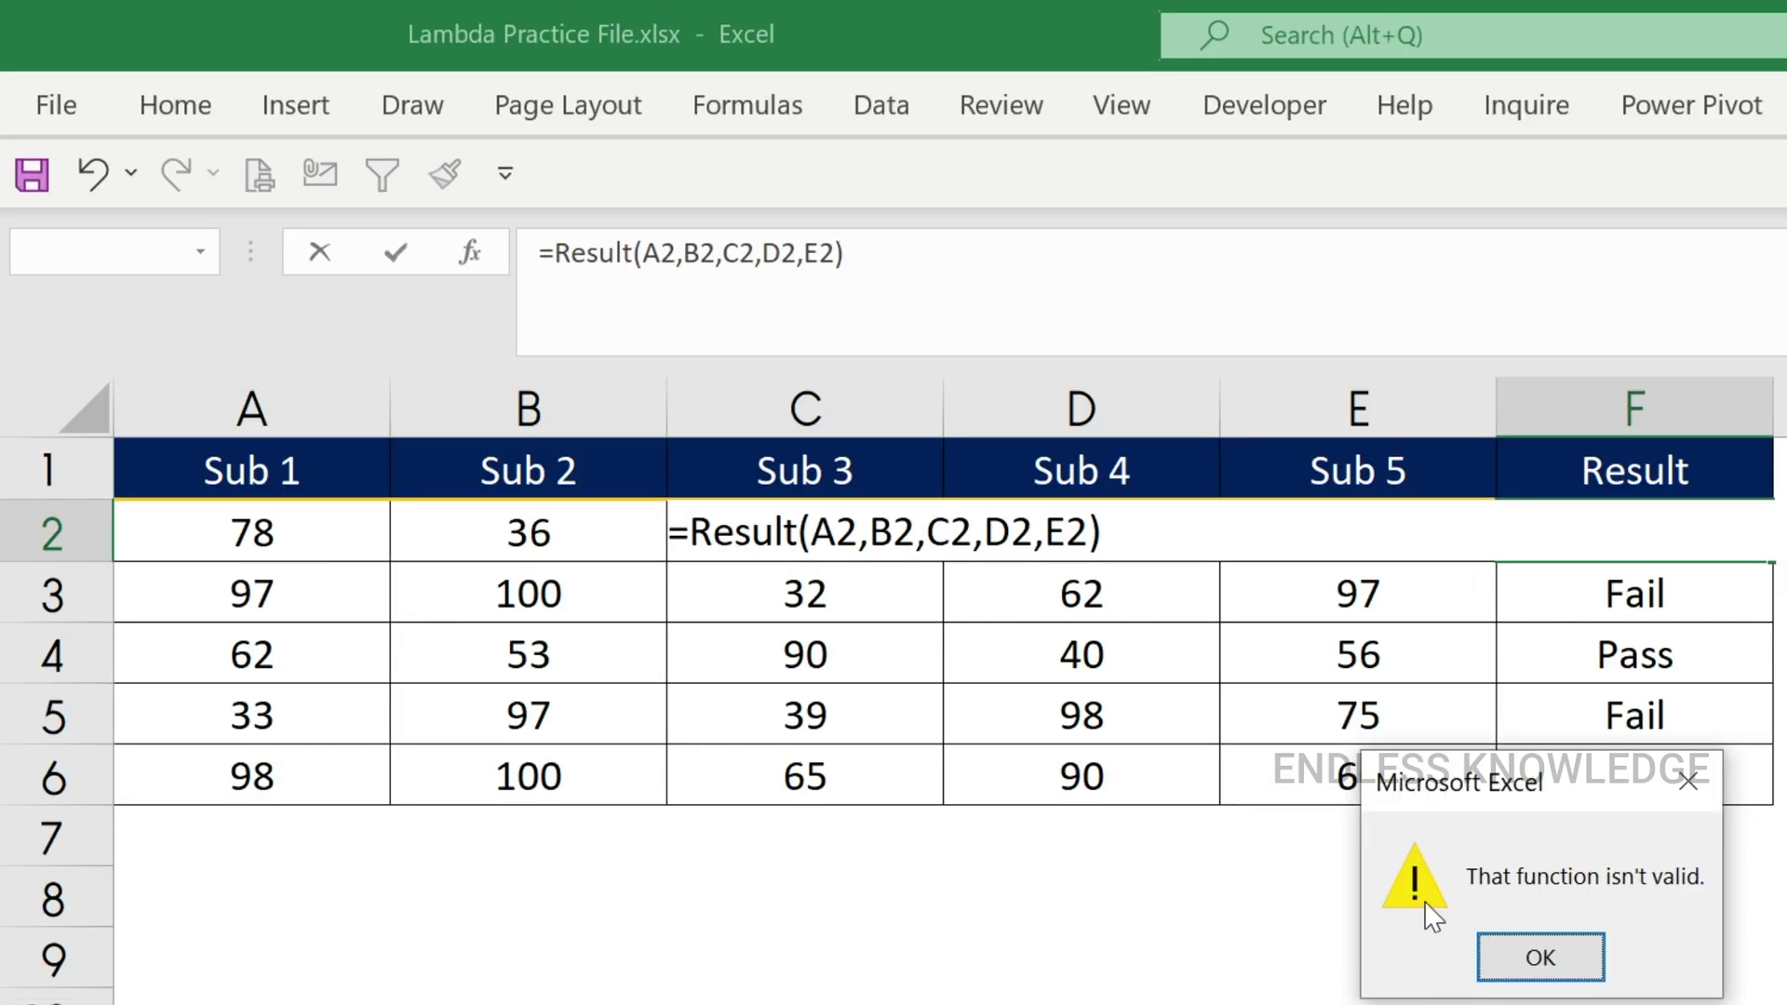
left_click(1560, 946)
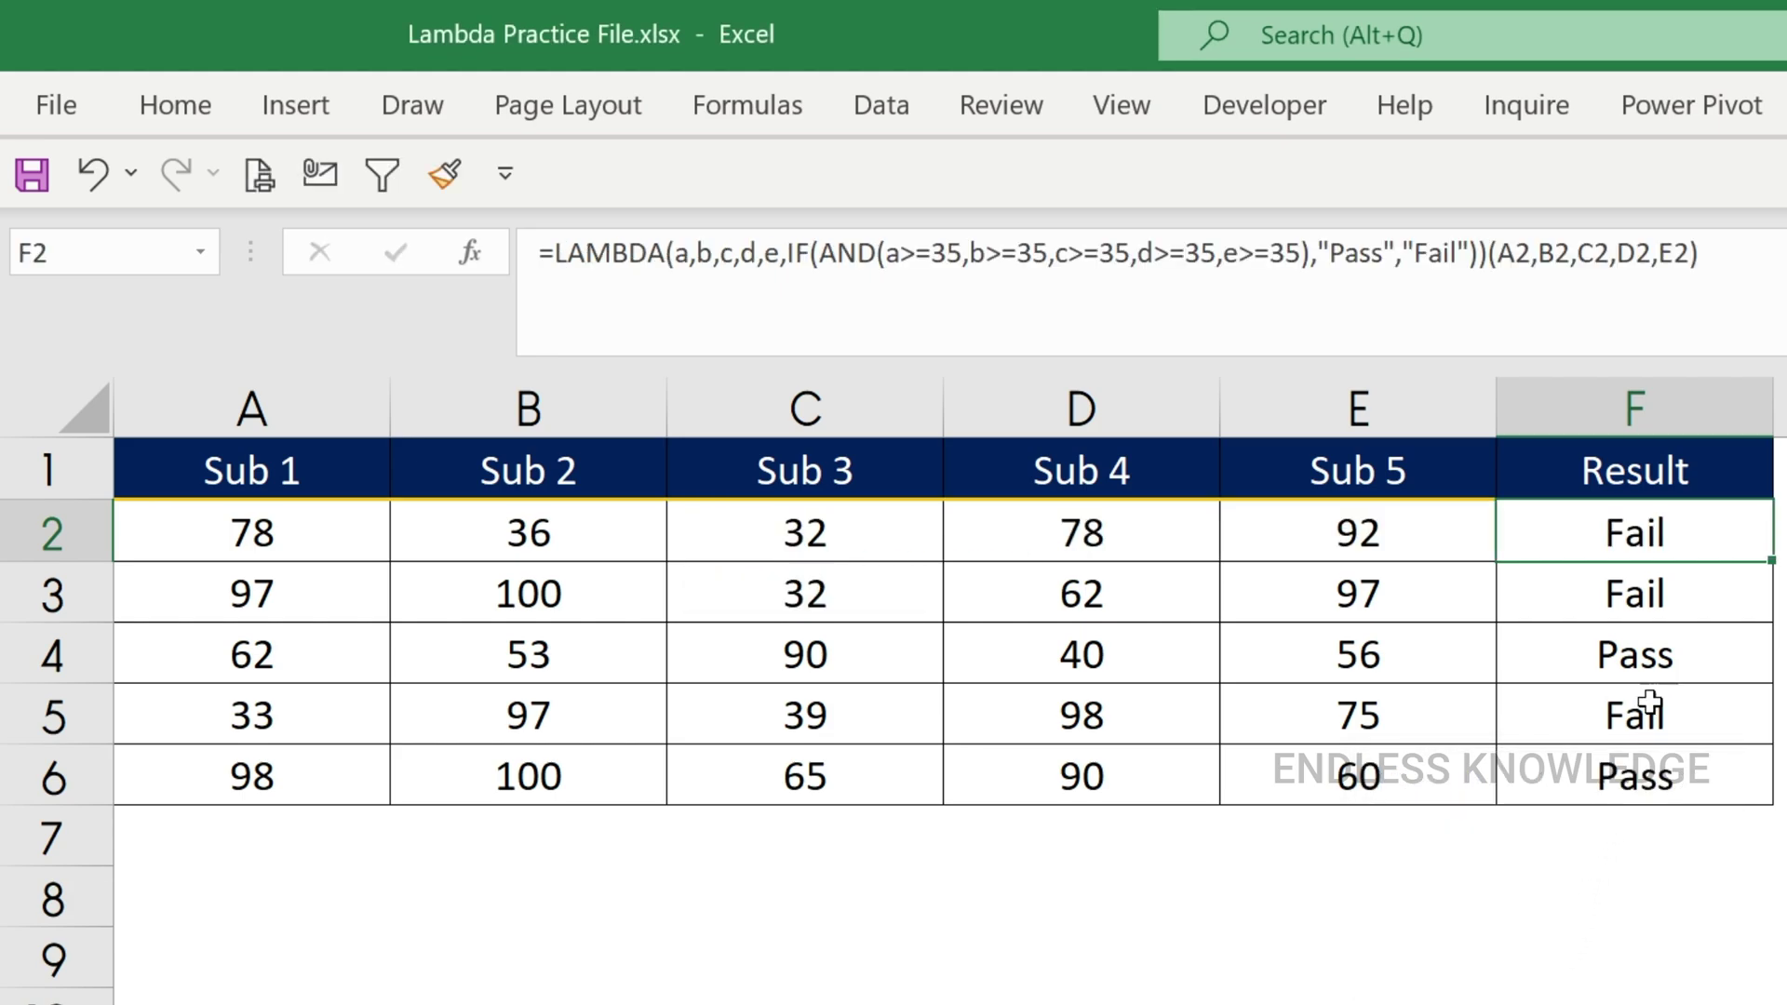
left_click(1757, 255)
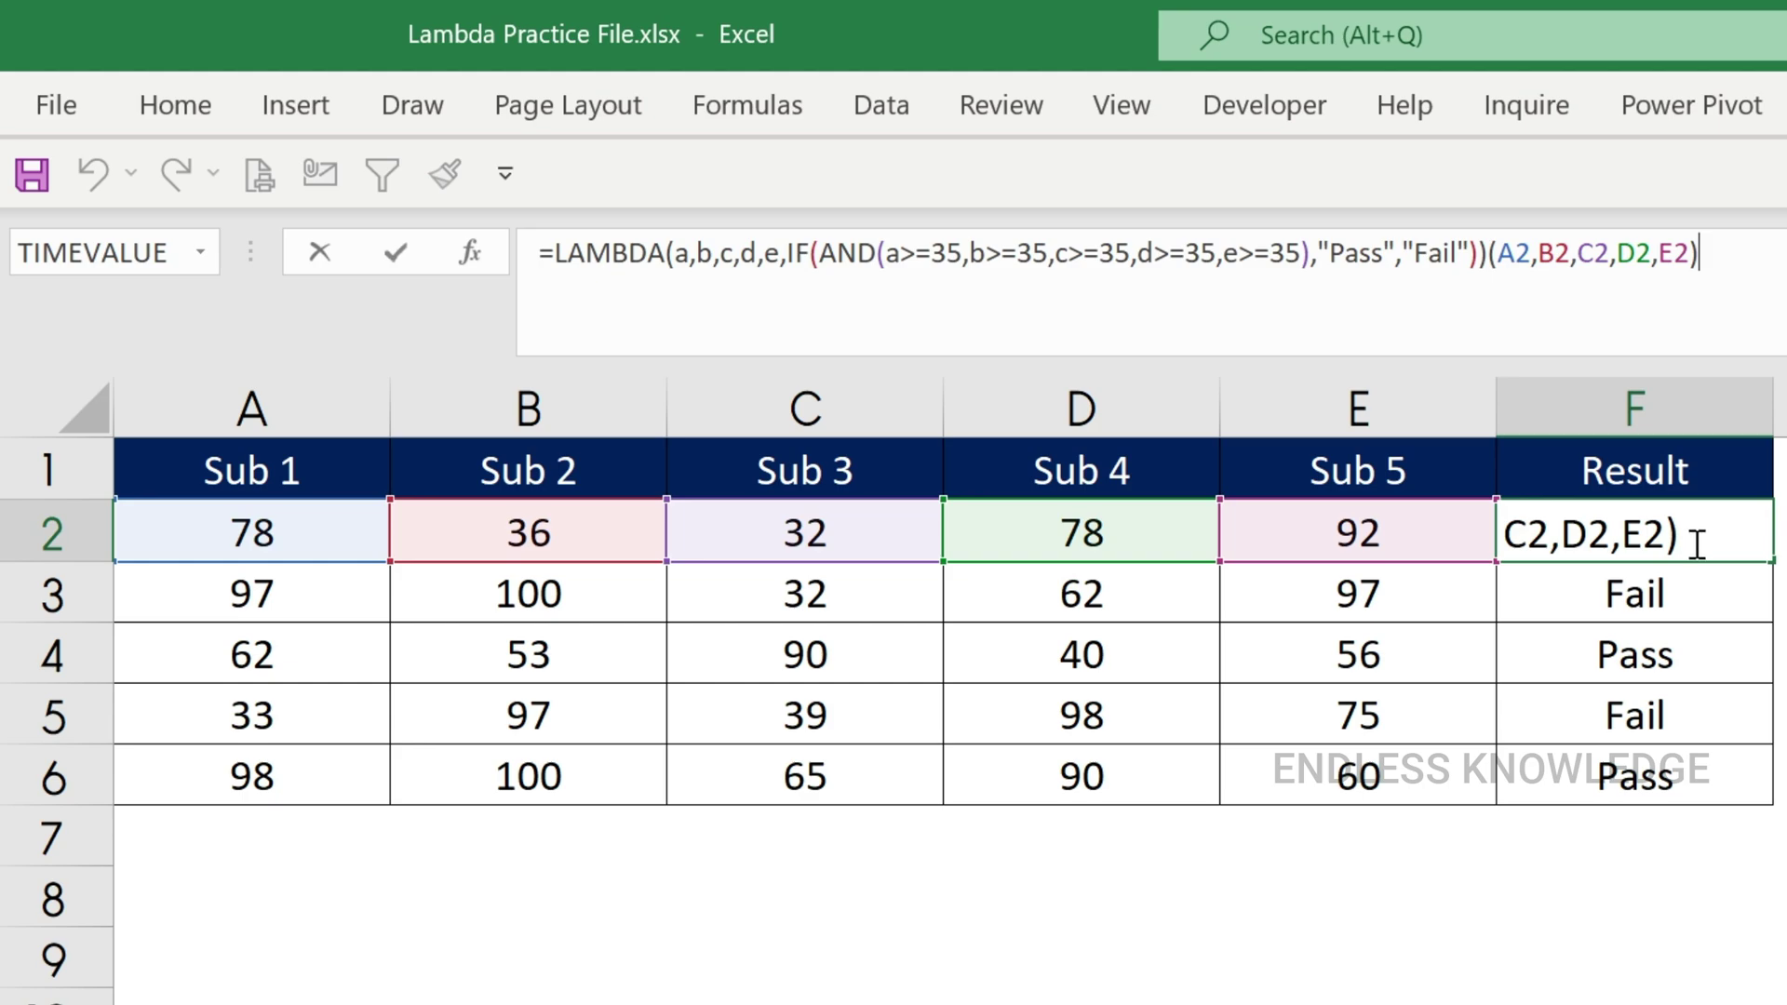
key("ctrl+Return")
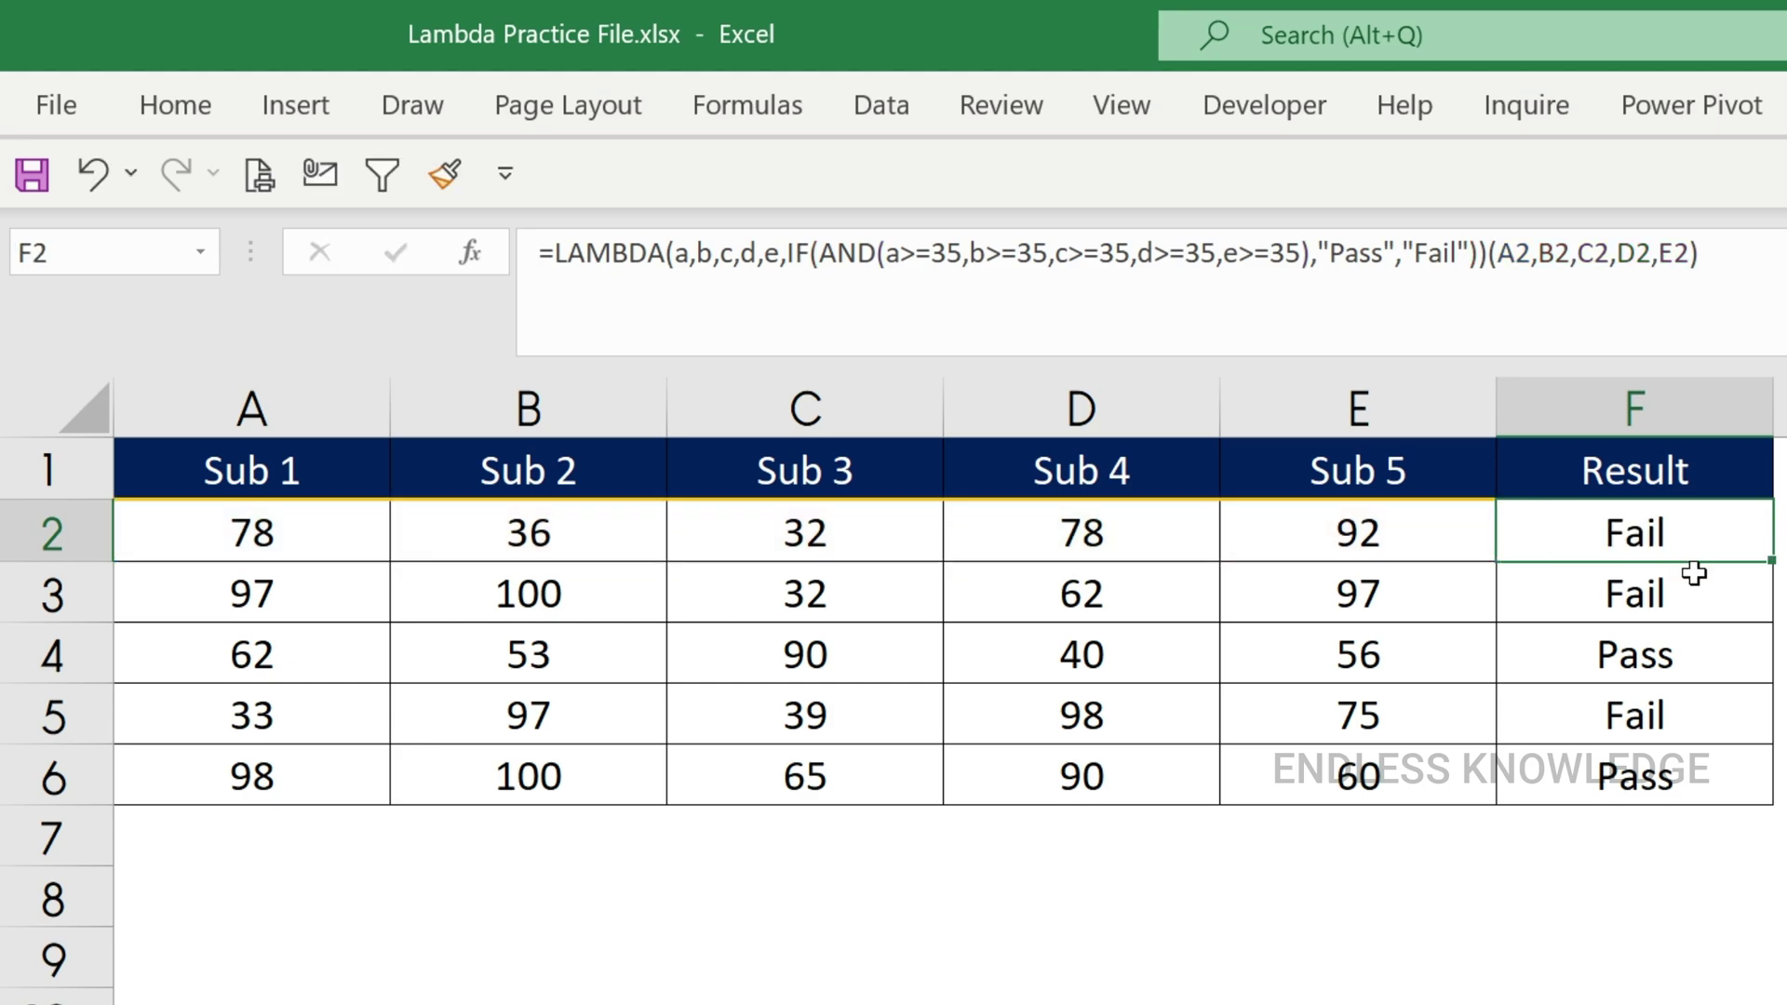
left_click(1699, 470)
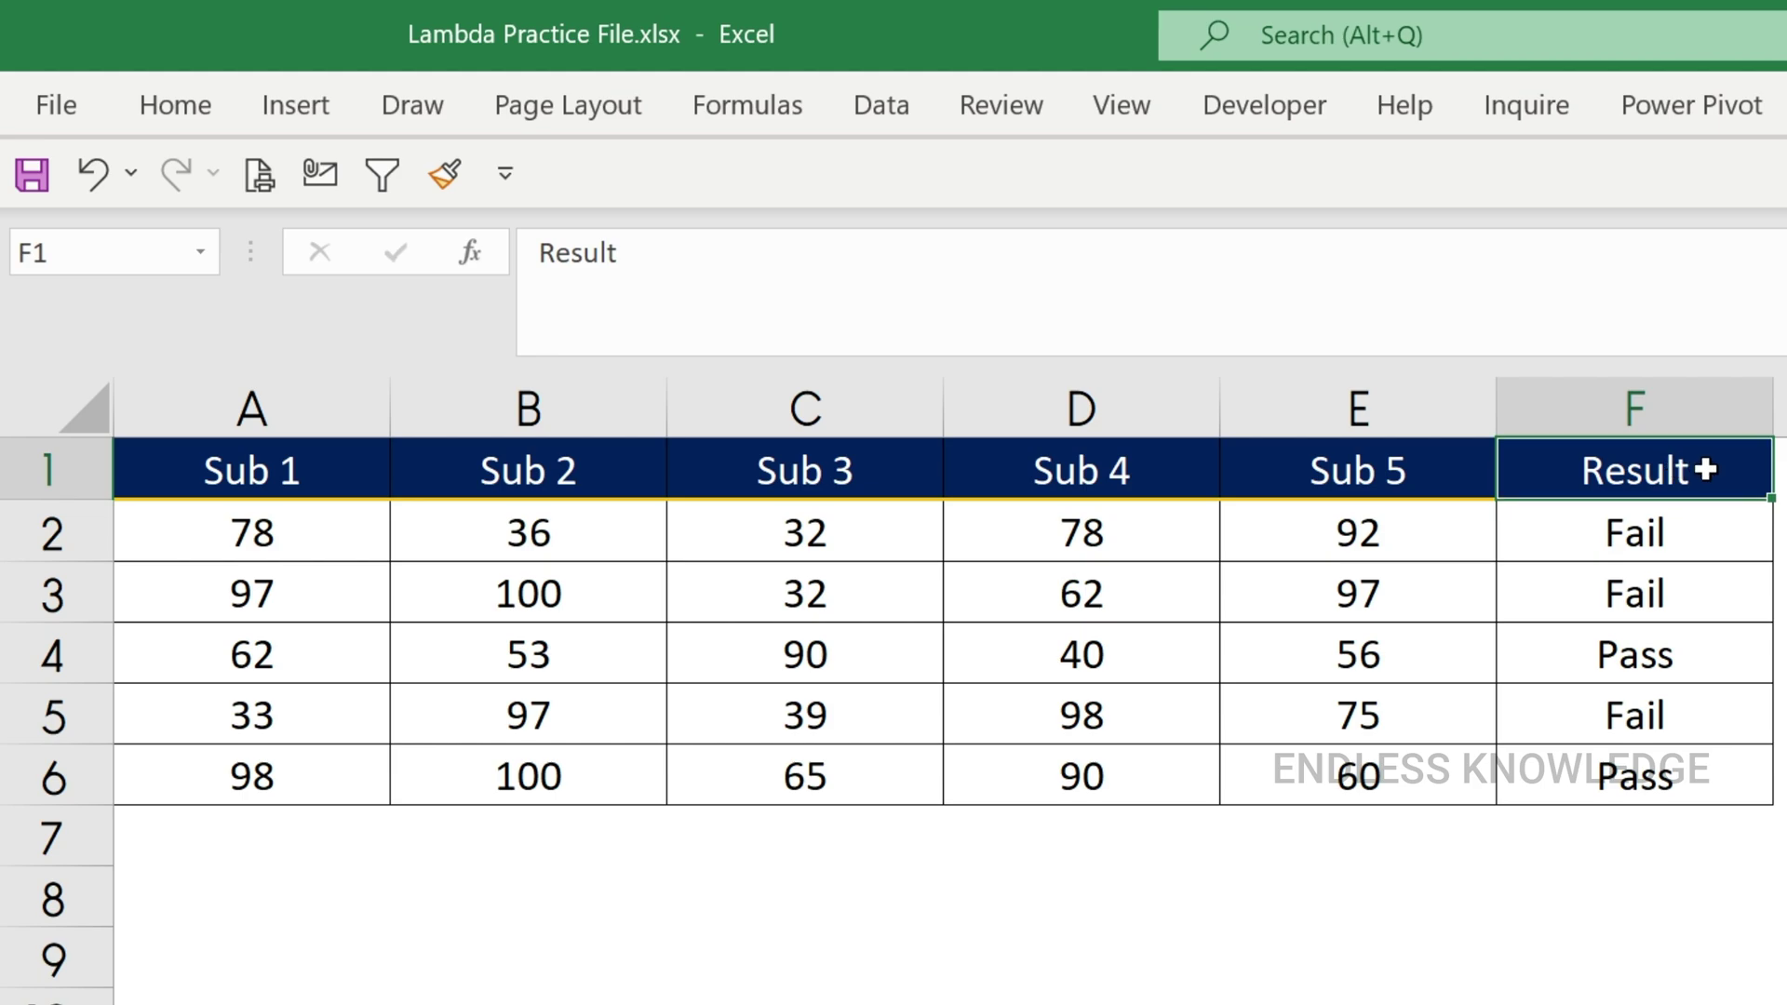
left_click(1685, 537)
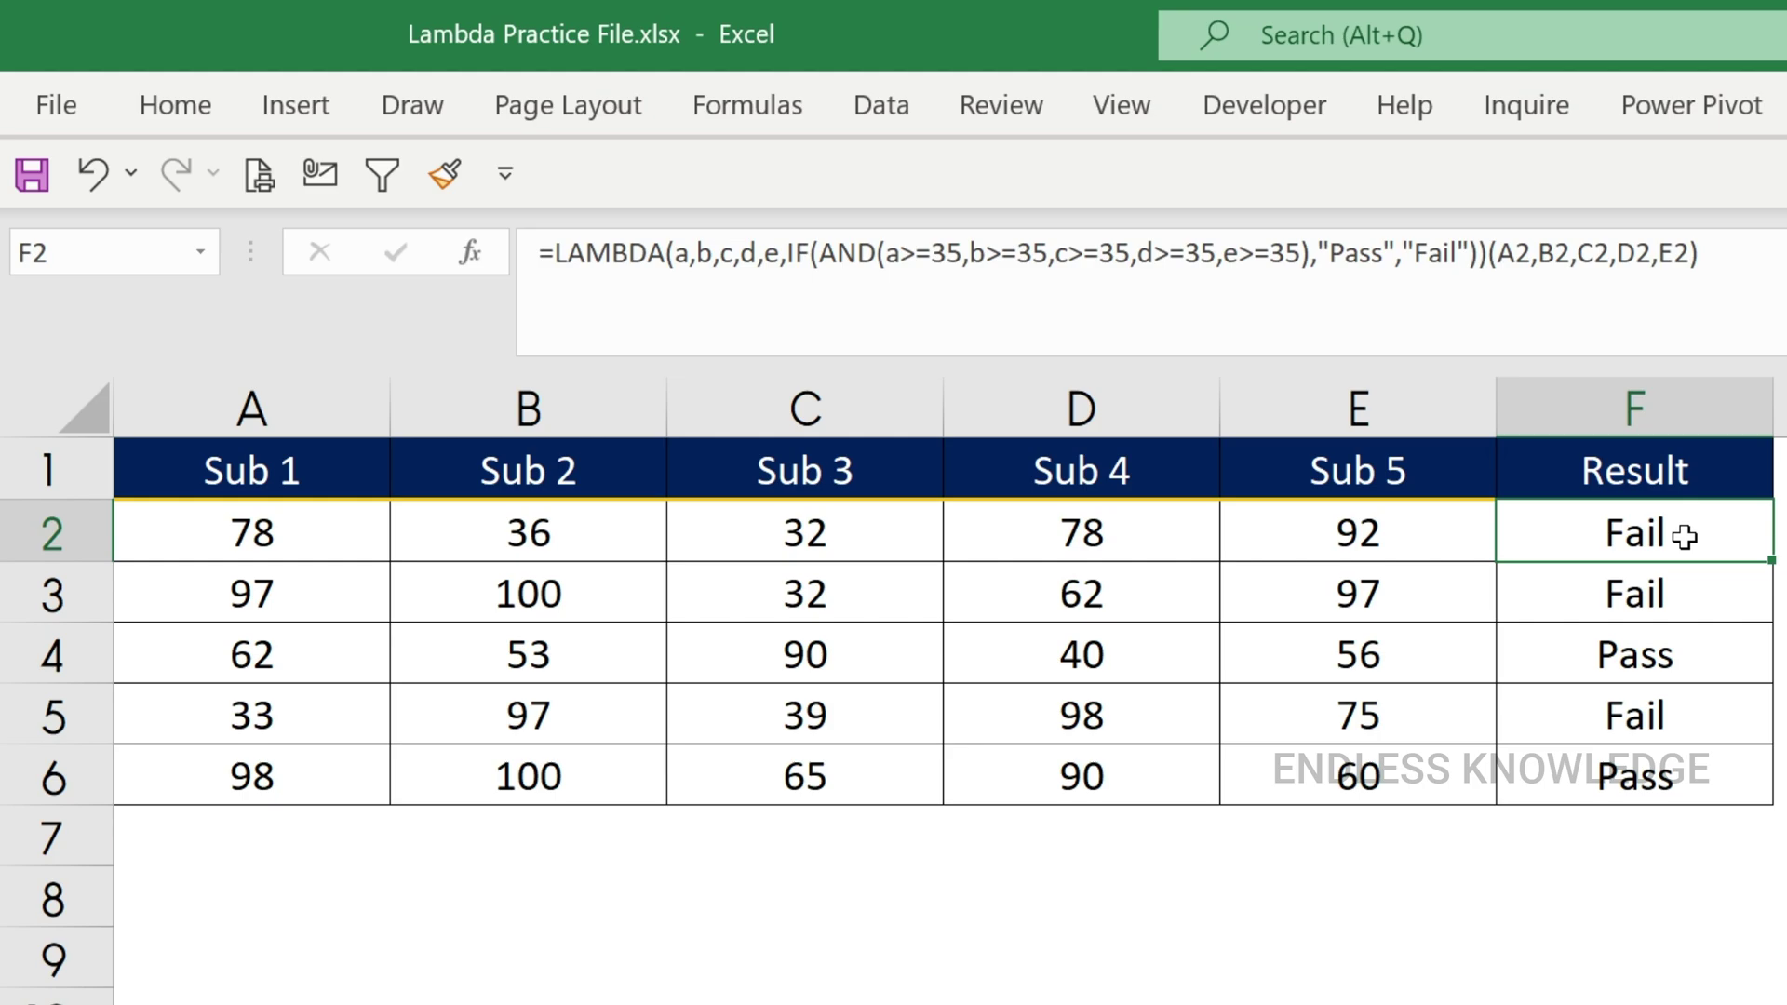
- Rename the defined name Result to Results, keeping its LAMBDA definition
left_click(740, 107)
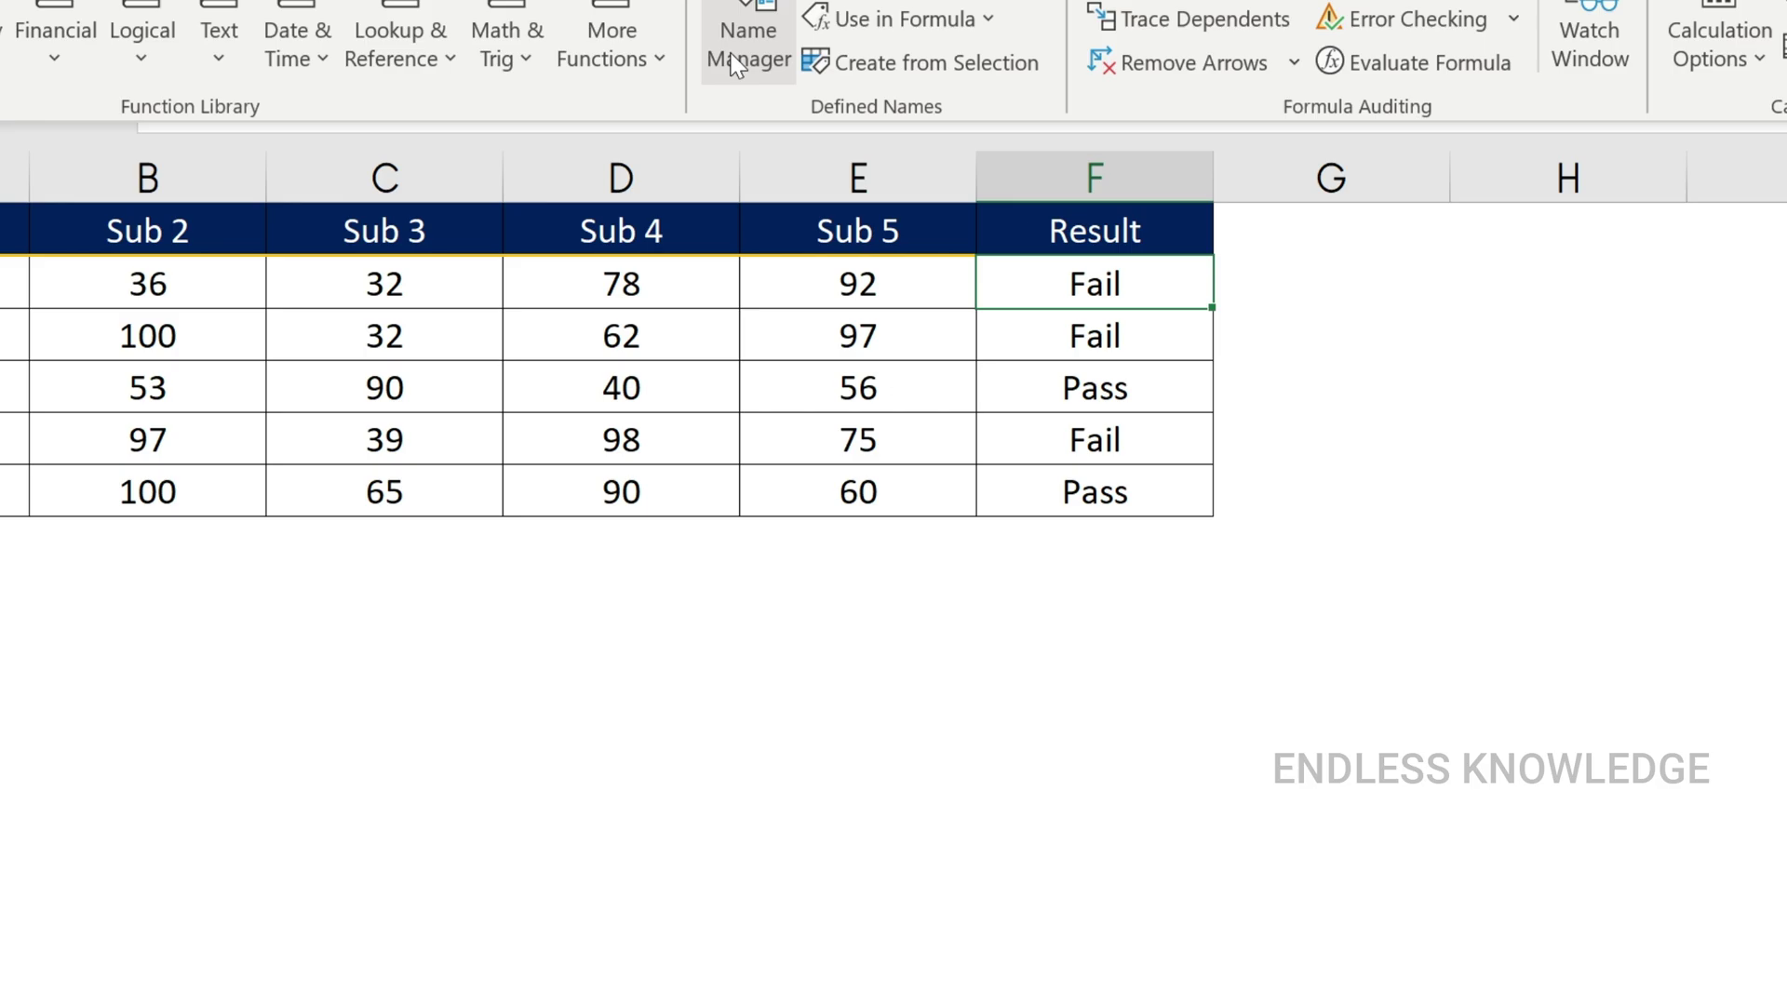
left_click(1204, 284)
left_click(759, 460)
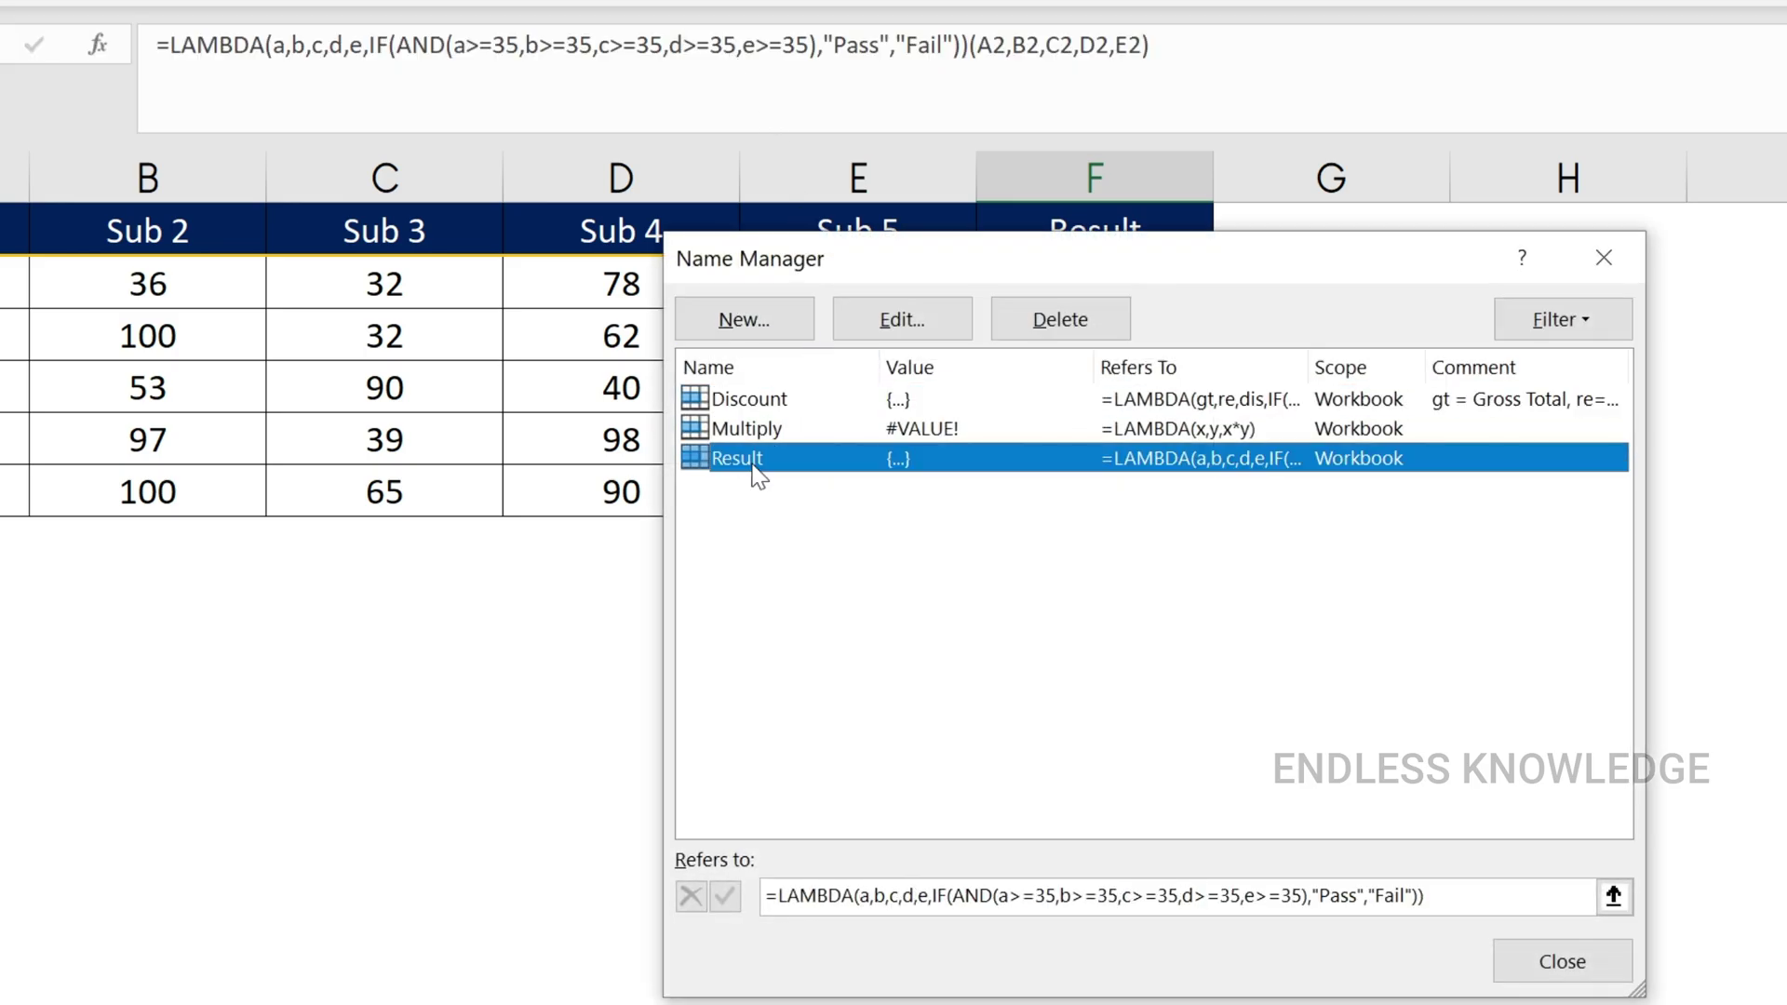
left_click(945, 320)
left_click(1082, 495)
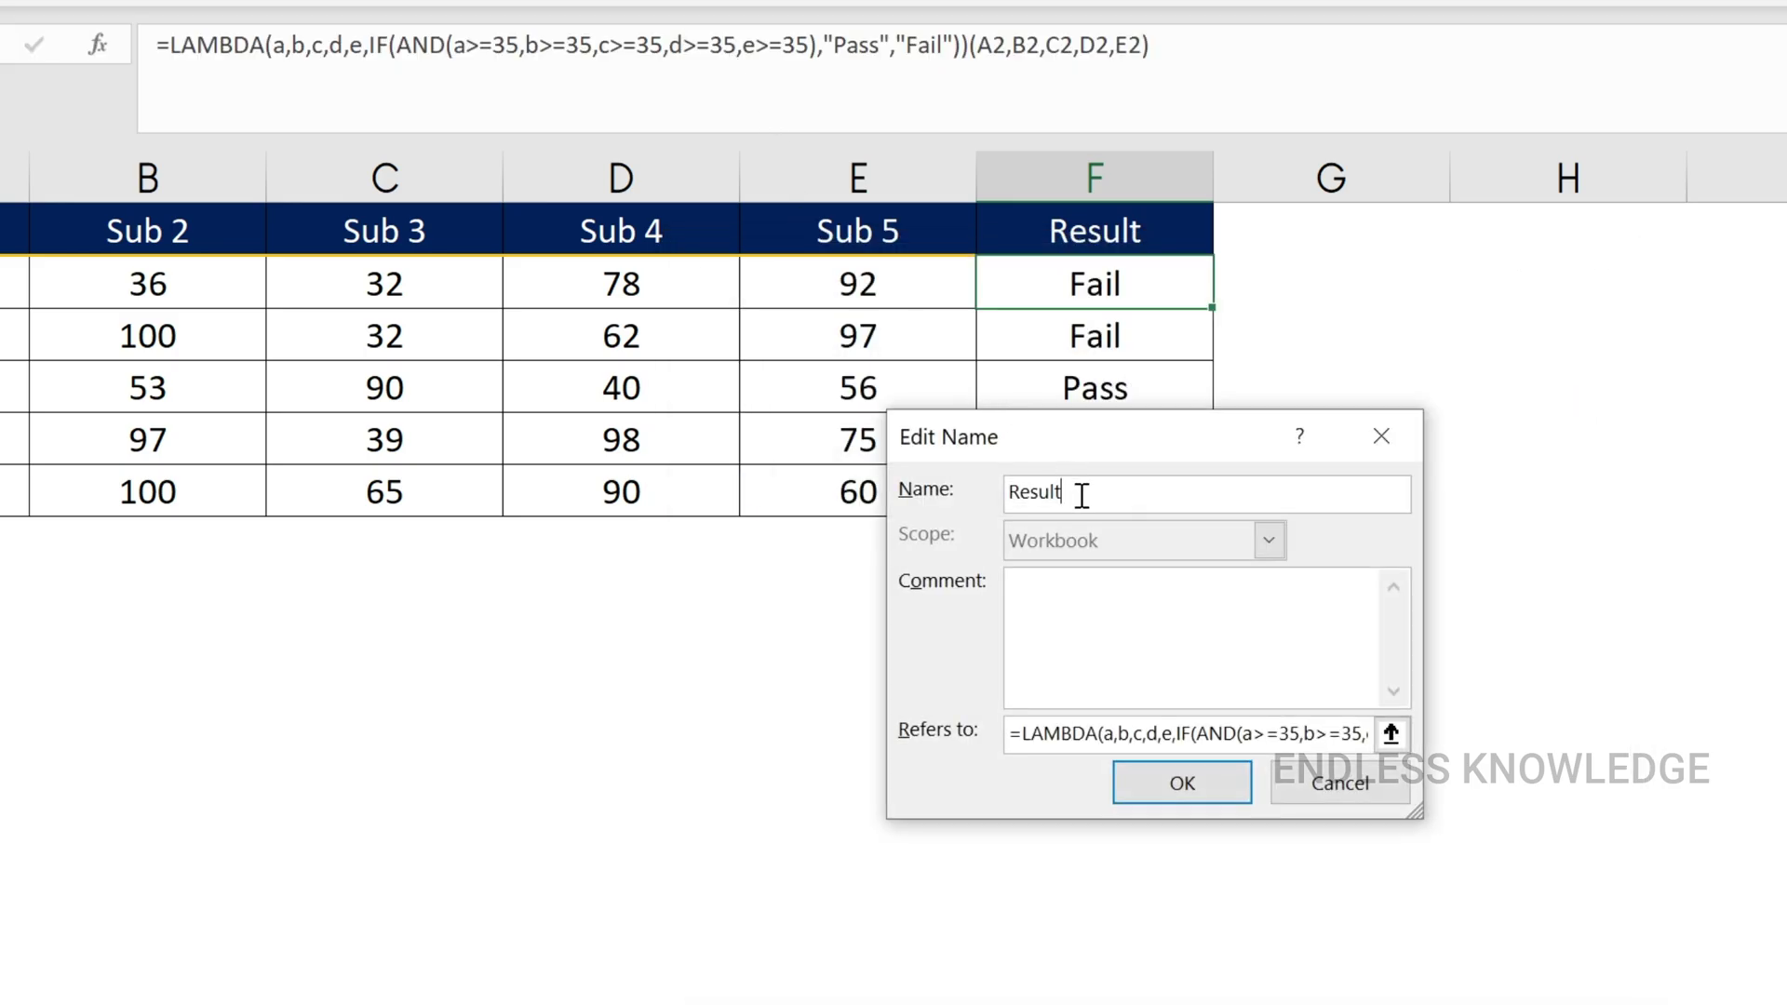
type("s")
left_click(1191, 789)
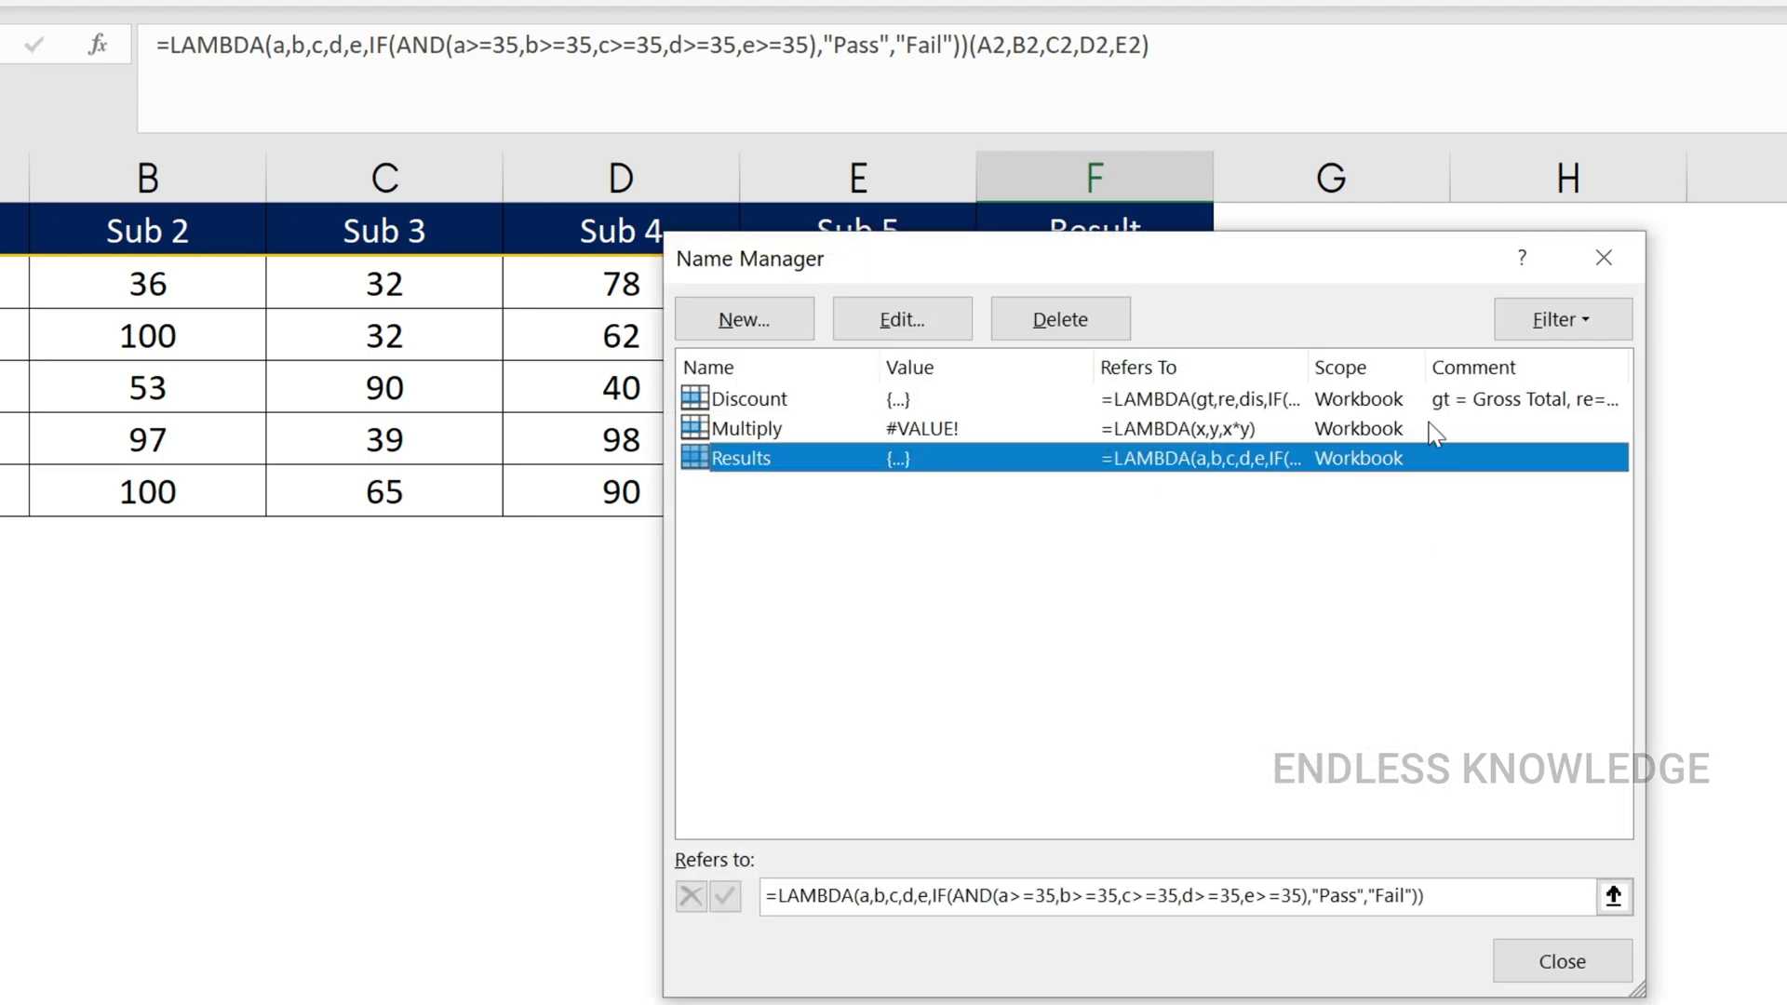
left_click(1546, 959)
- Left-align the Result column's cells F2 through F6
left_click_drag(1017, 277, 1056, 484)
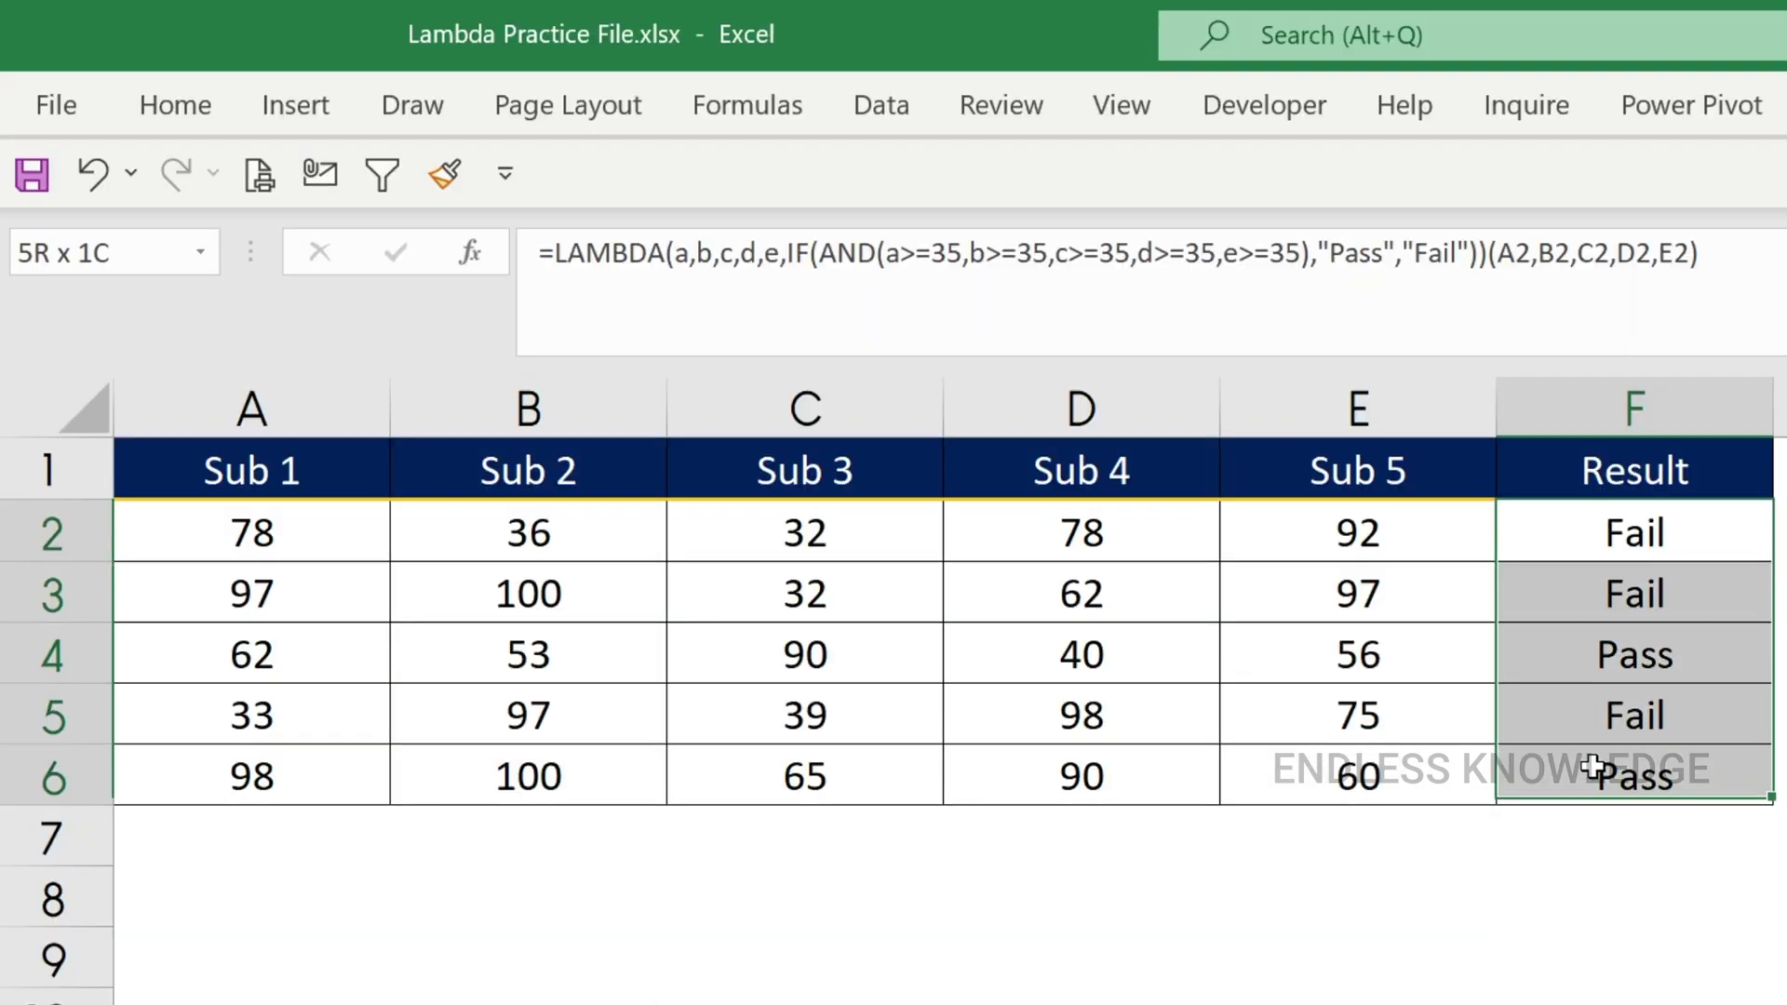
left_click(177, 105)
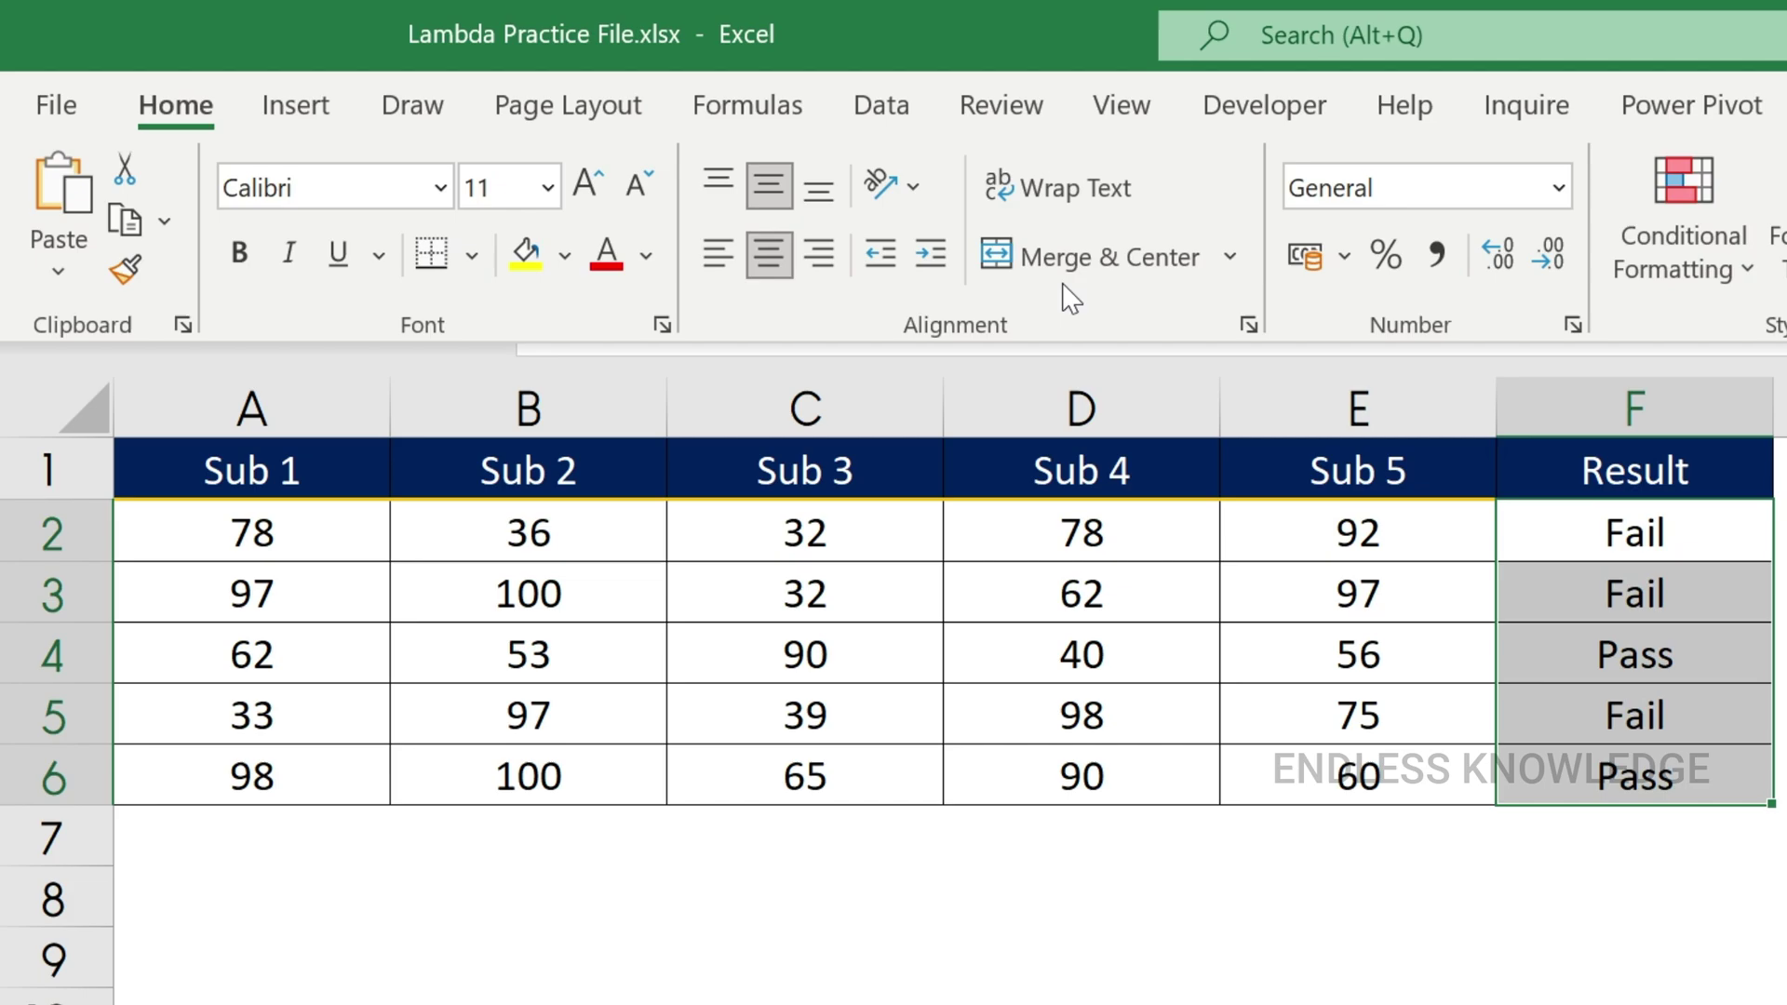
left_click(720, 251)
- Begin replacing F2's LAMBDA formula with a call to the named function Results, giving A2 as the first argument
left_click(1566, 532)
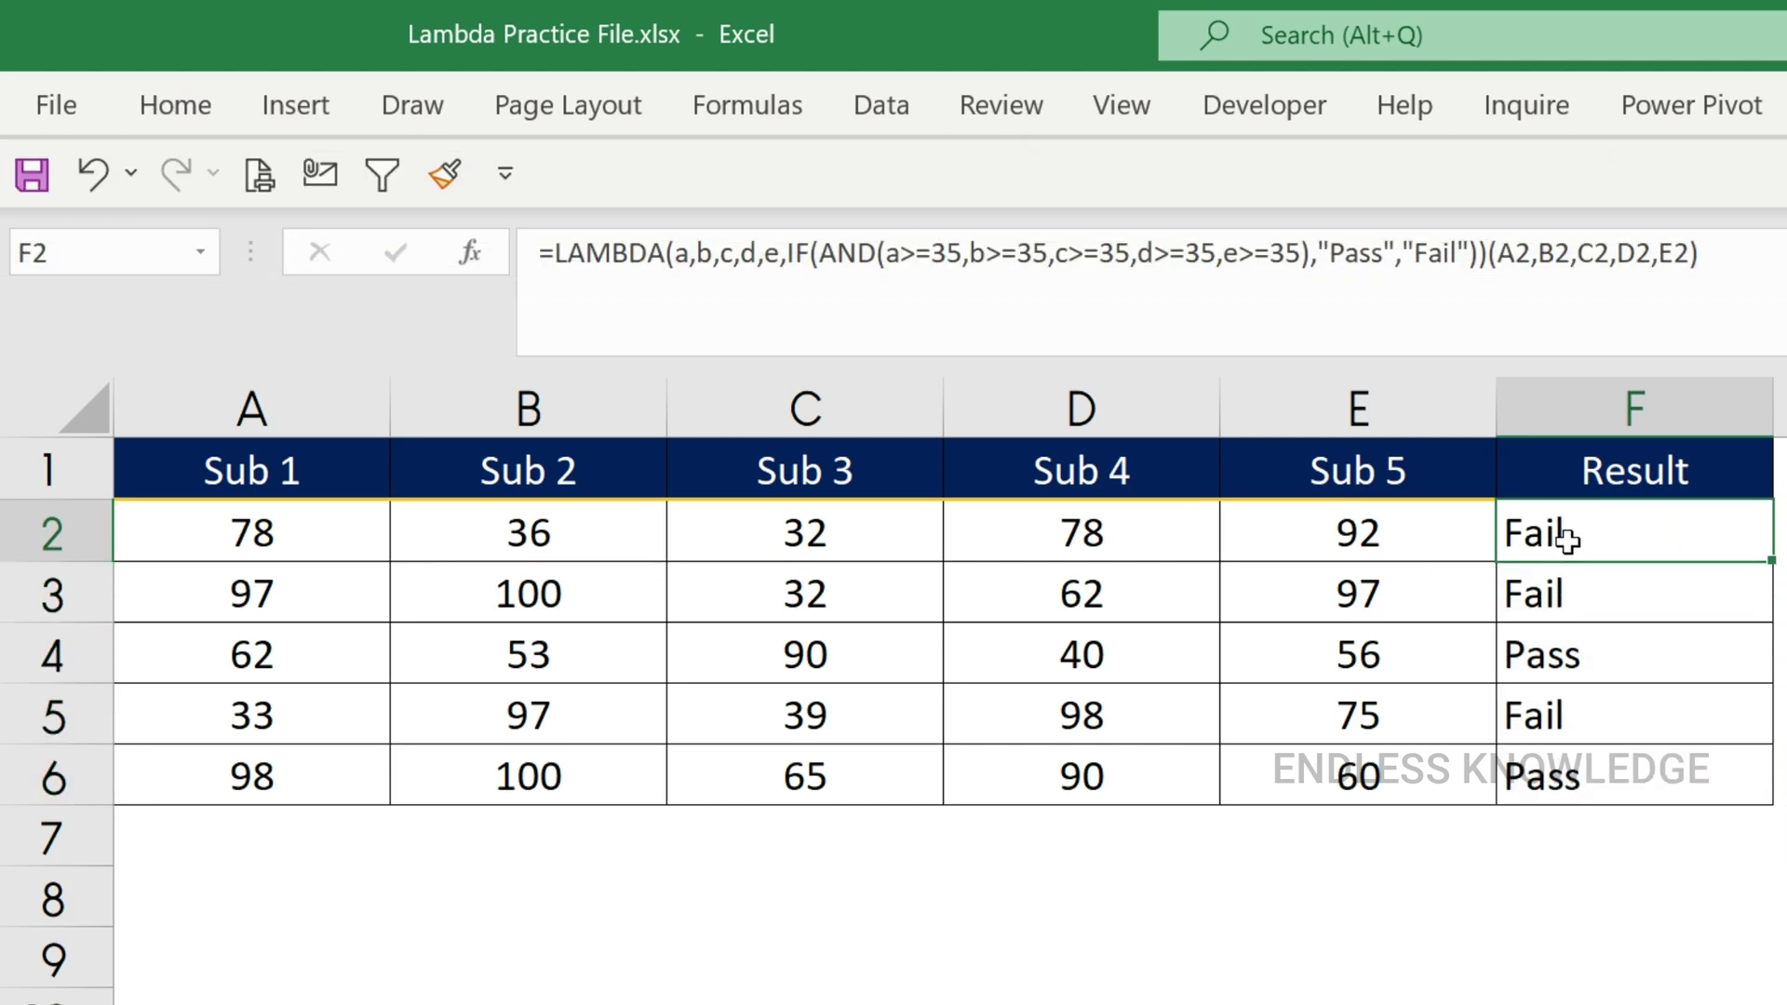
type("=res")
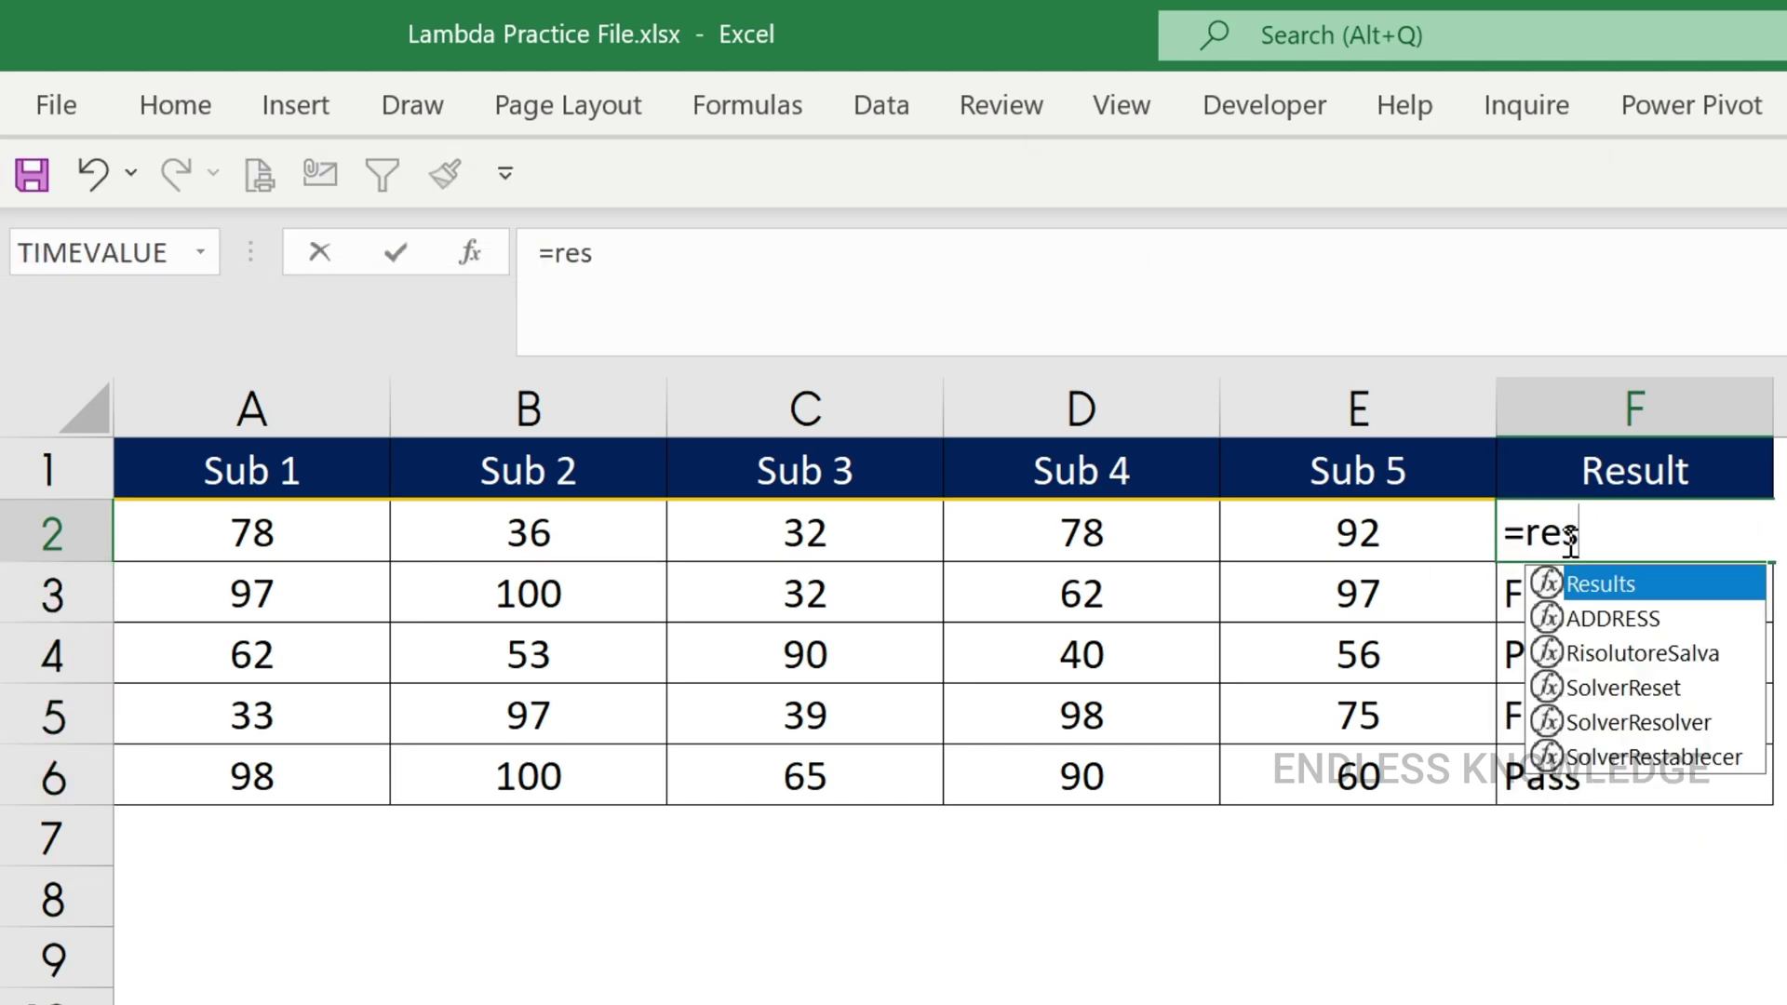
key("Tab")
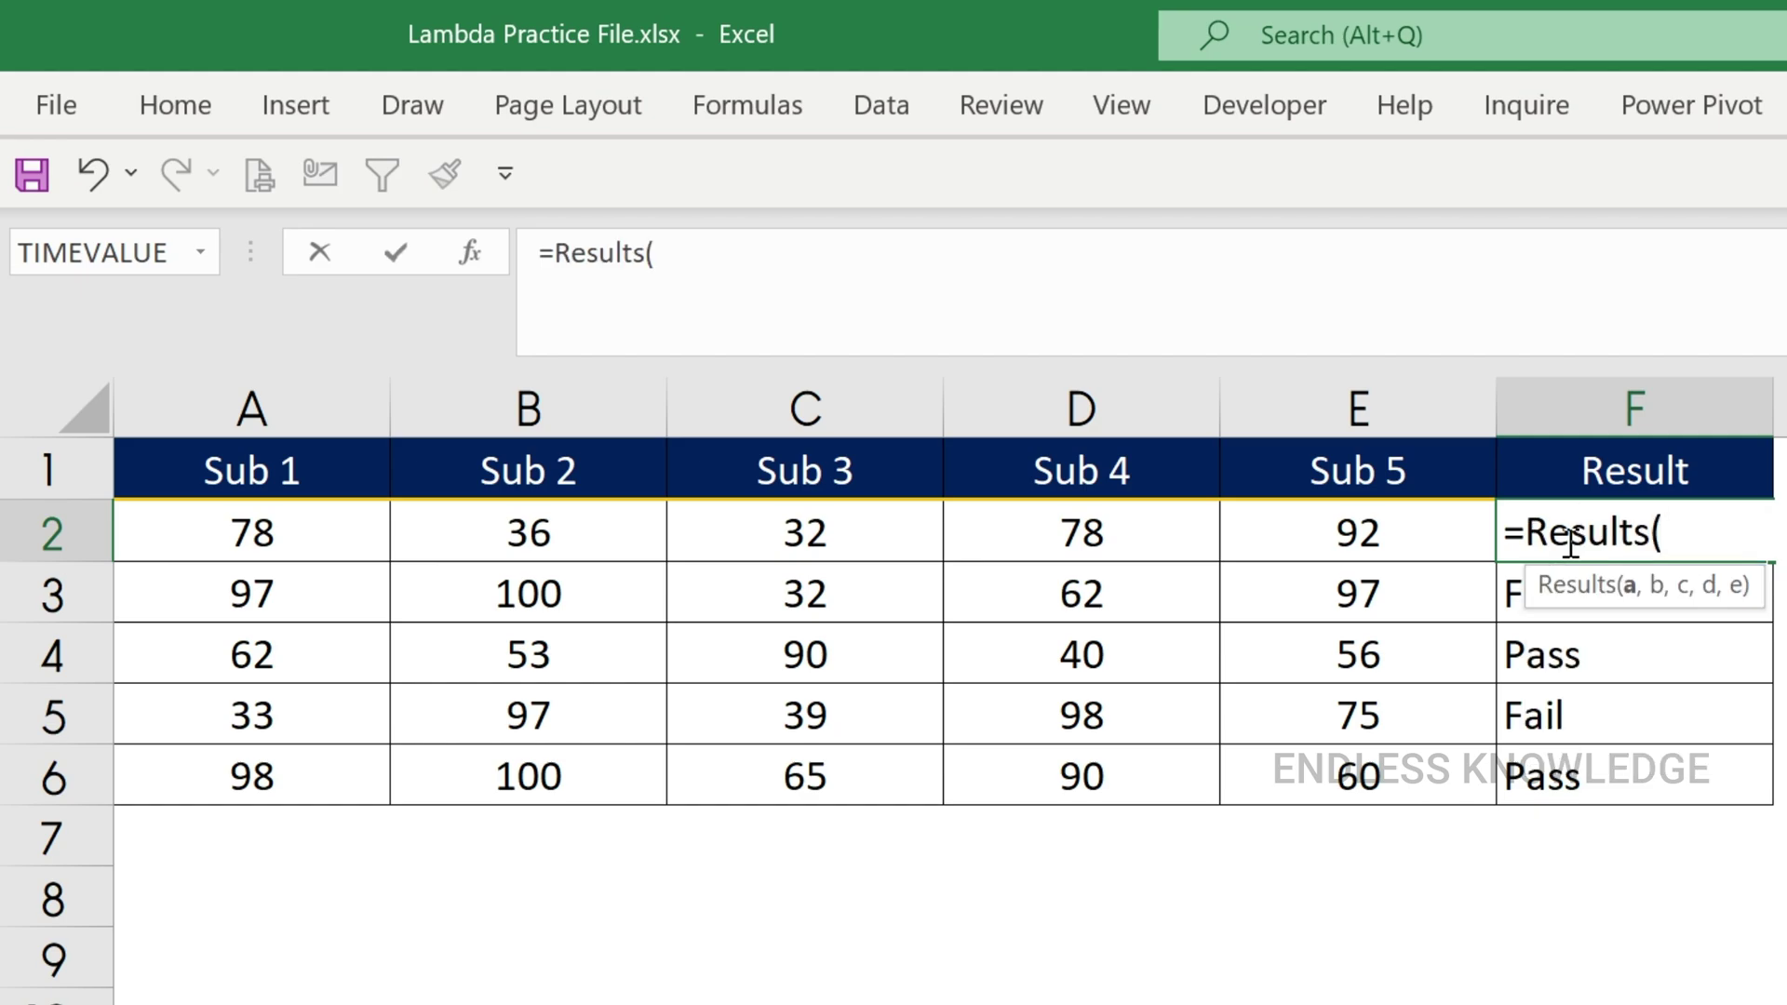
key("Left")
key("Left")
key("Left")
key("Left")
key("Left")
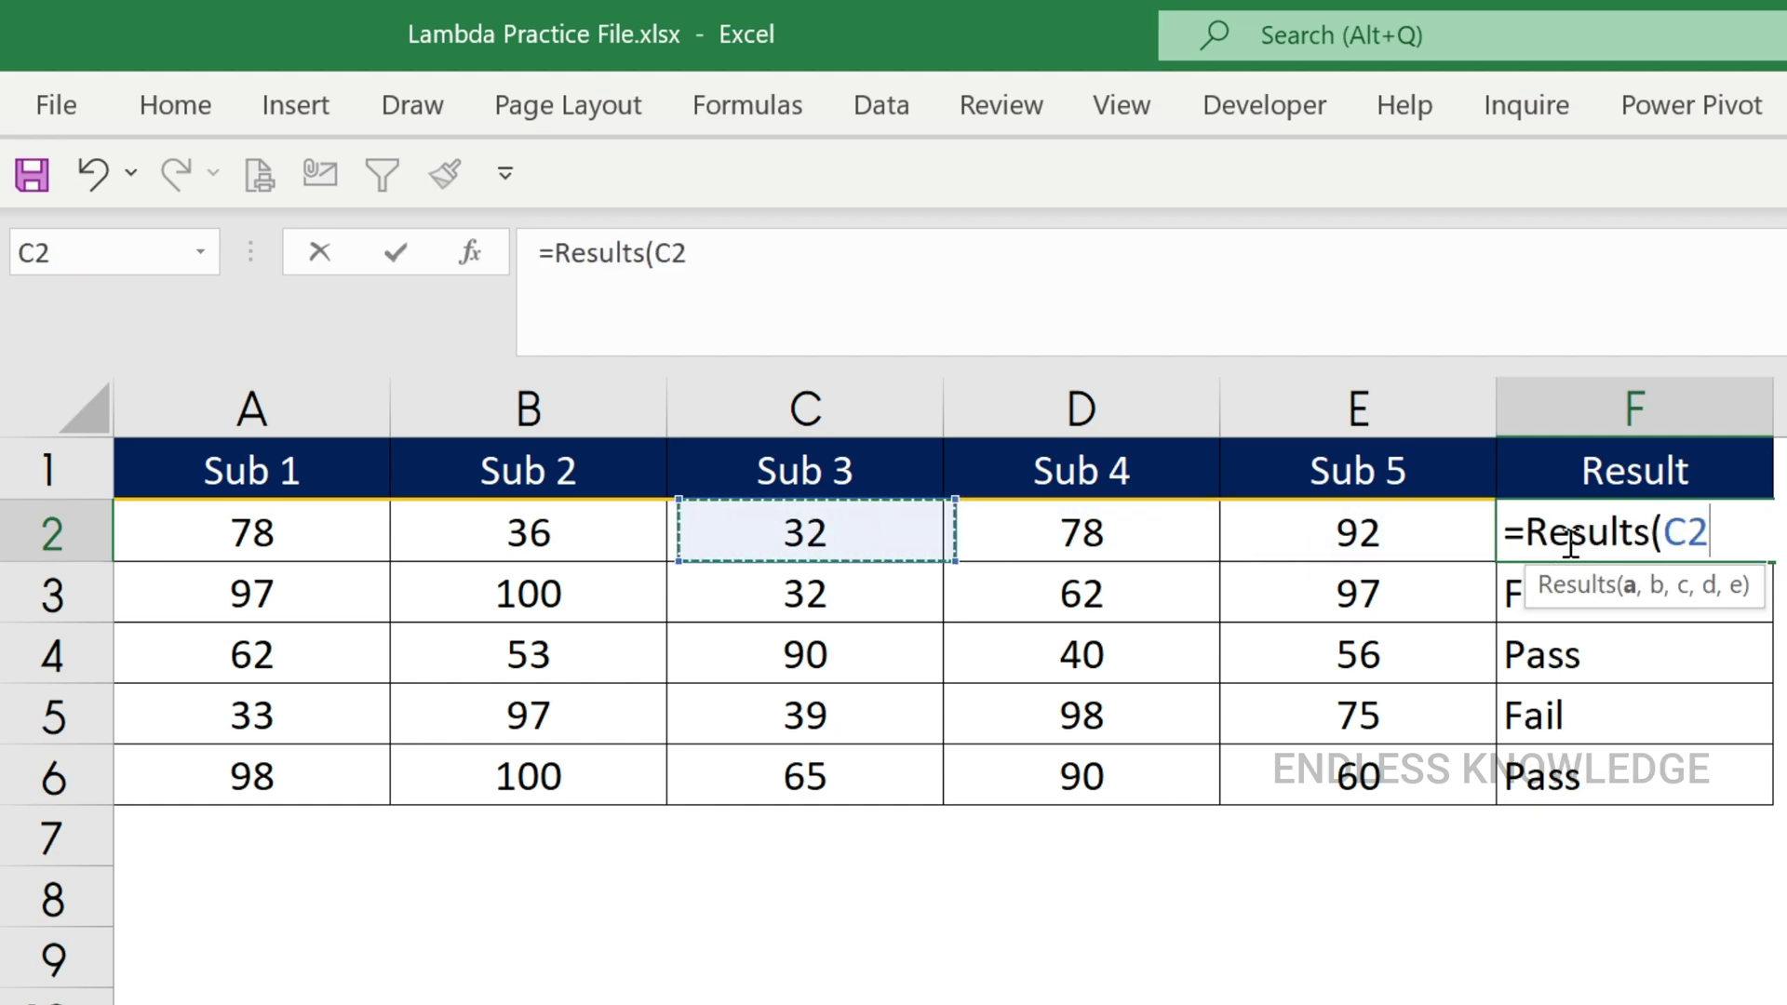
- Add B2 and C2 as the second and third arguments of the Results call in F2
type(",")
key("Left")
key("Left")
key("Left")
key("Left")
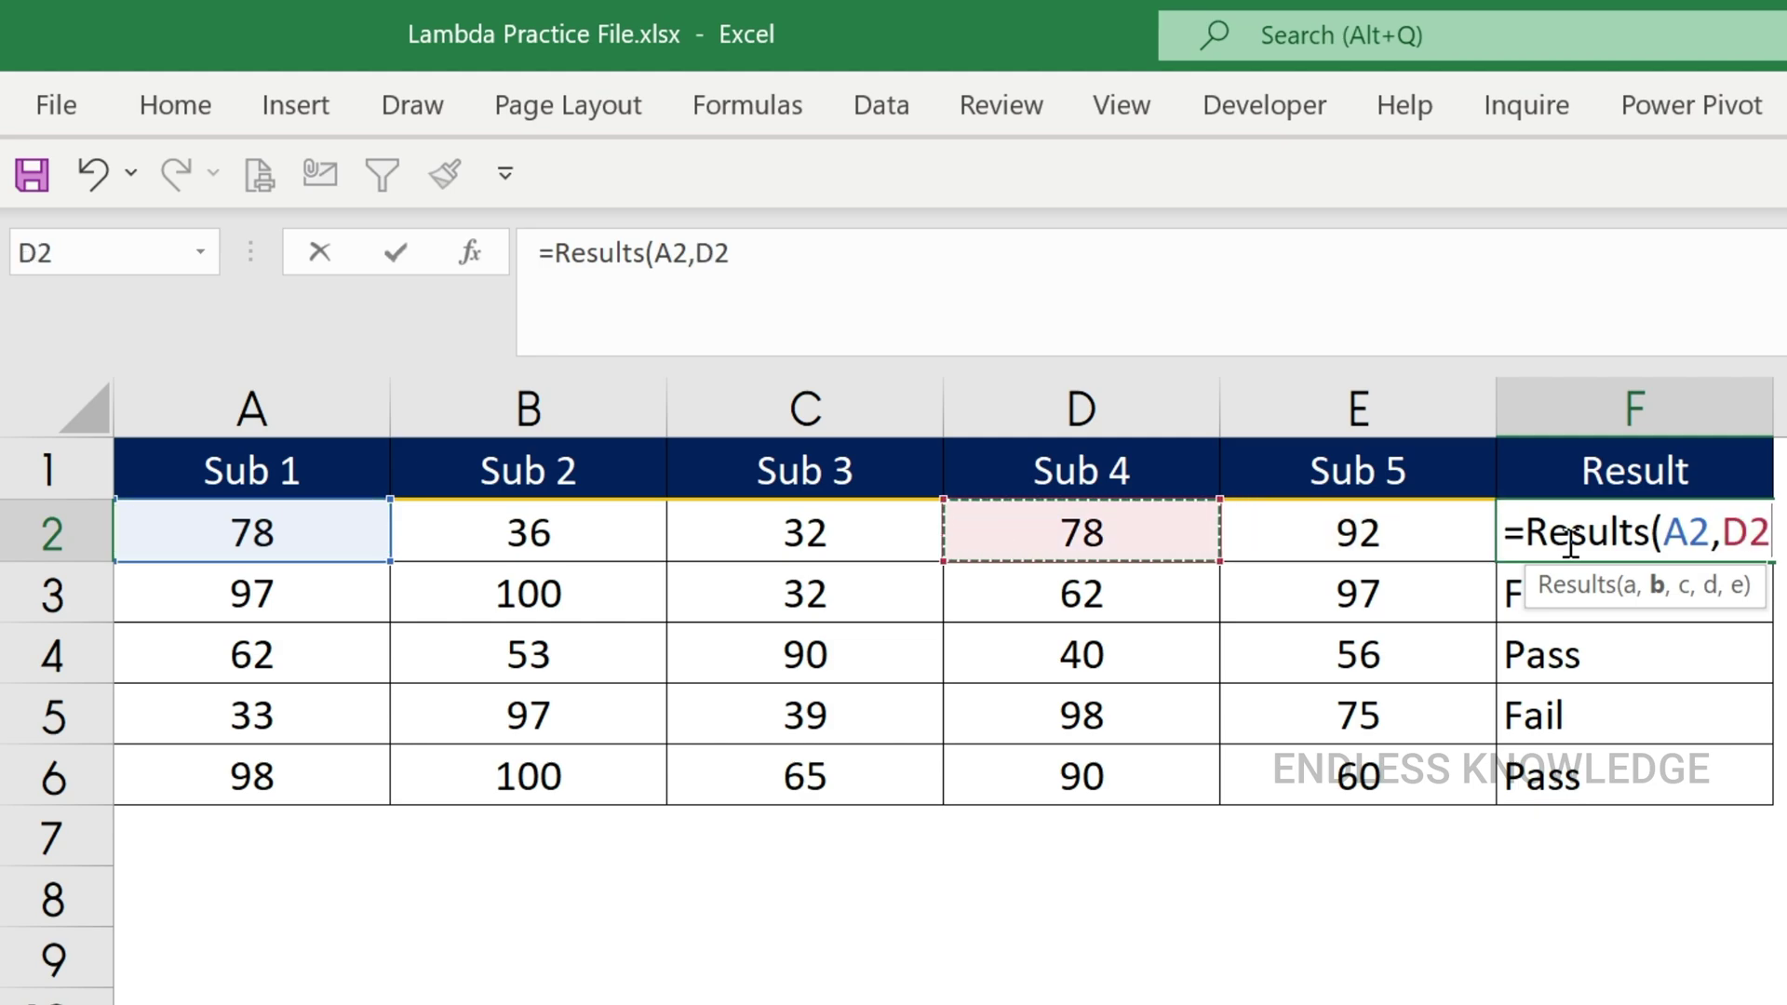
type(",")
key("Left")
key("Left")
key("Left")
- Add D2 and E2 as the last arguments, close the call and enter =Results(A2,B2,C2,D2,E2) in F2
type(",")
key("Left")
key("Left")
type(",")
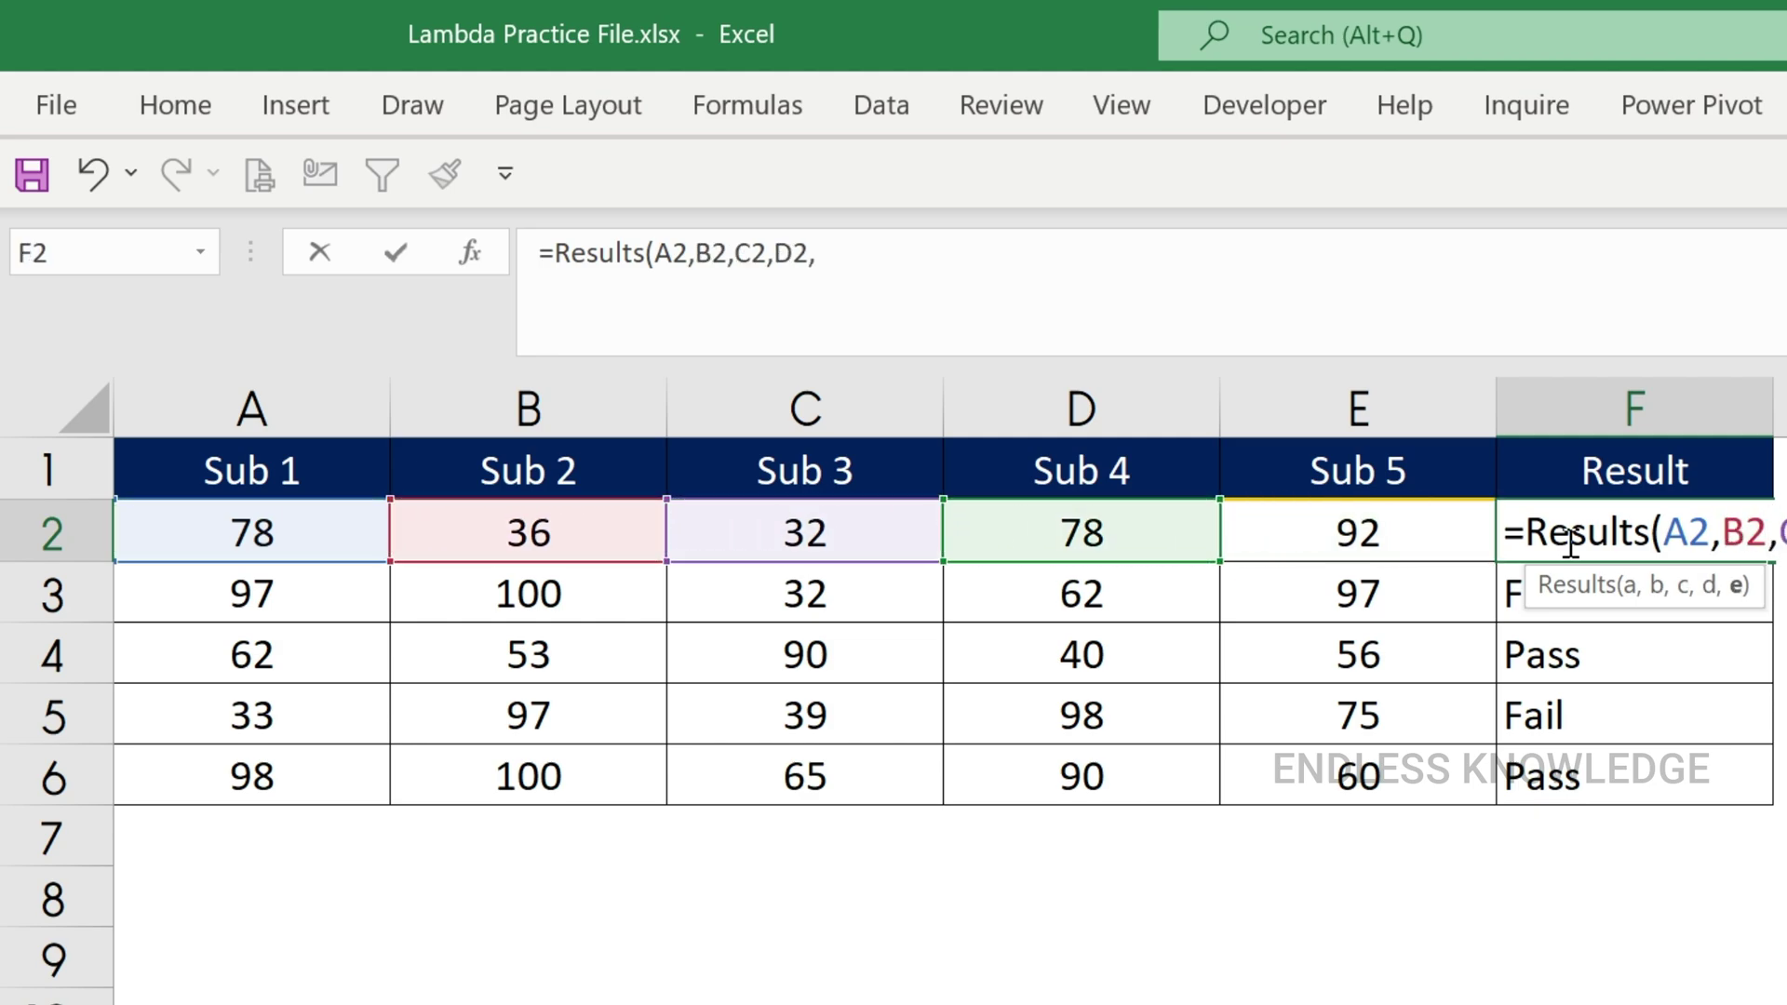
key("Left")
key("Left")
key("Right")
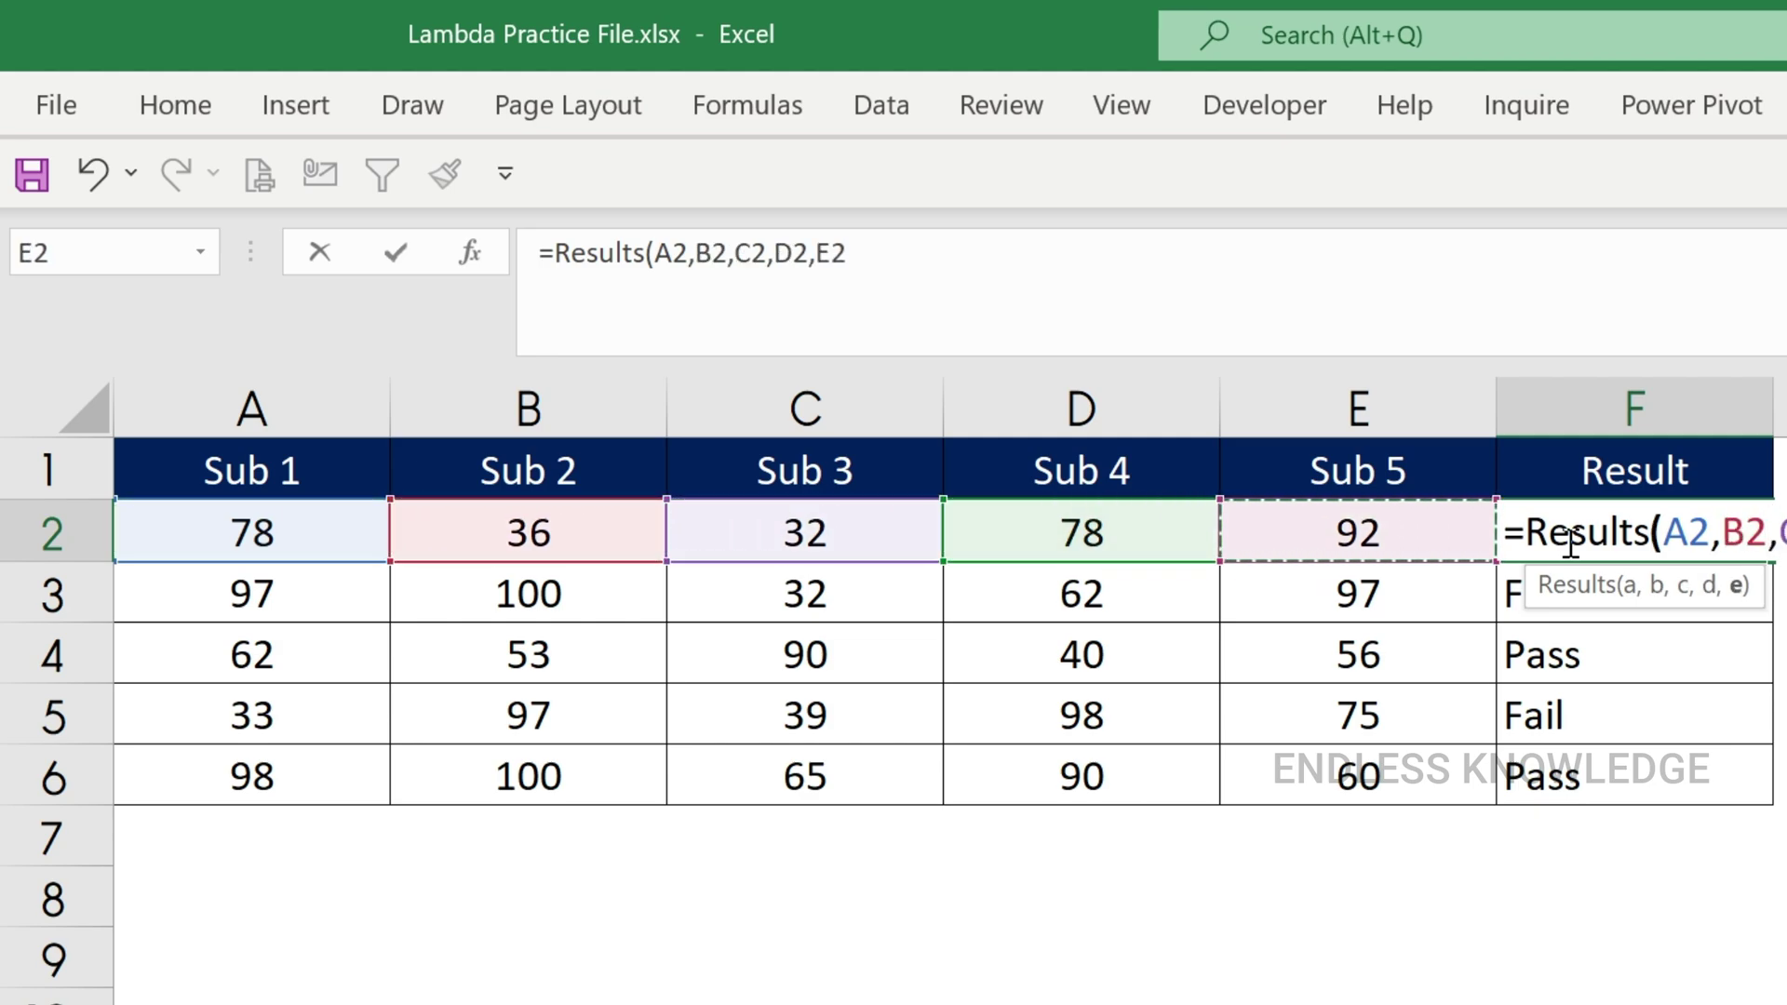
type(")")
key("Return")
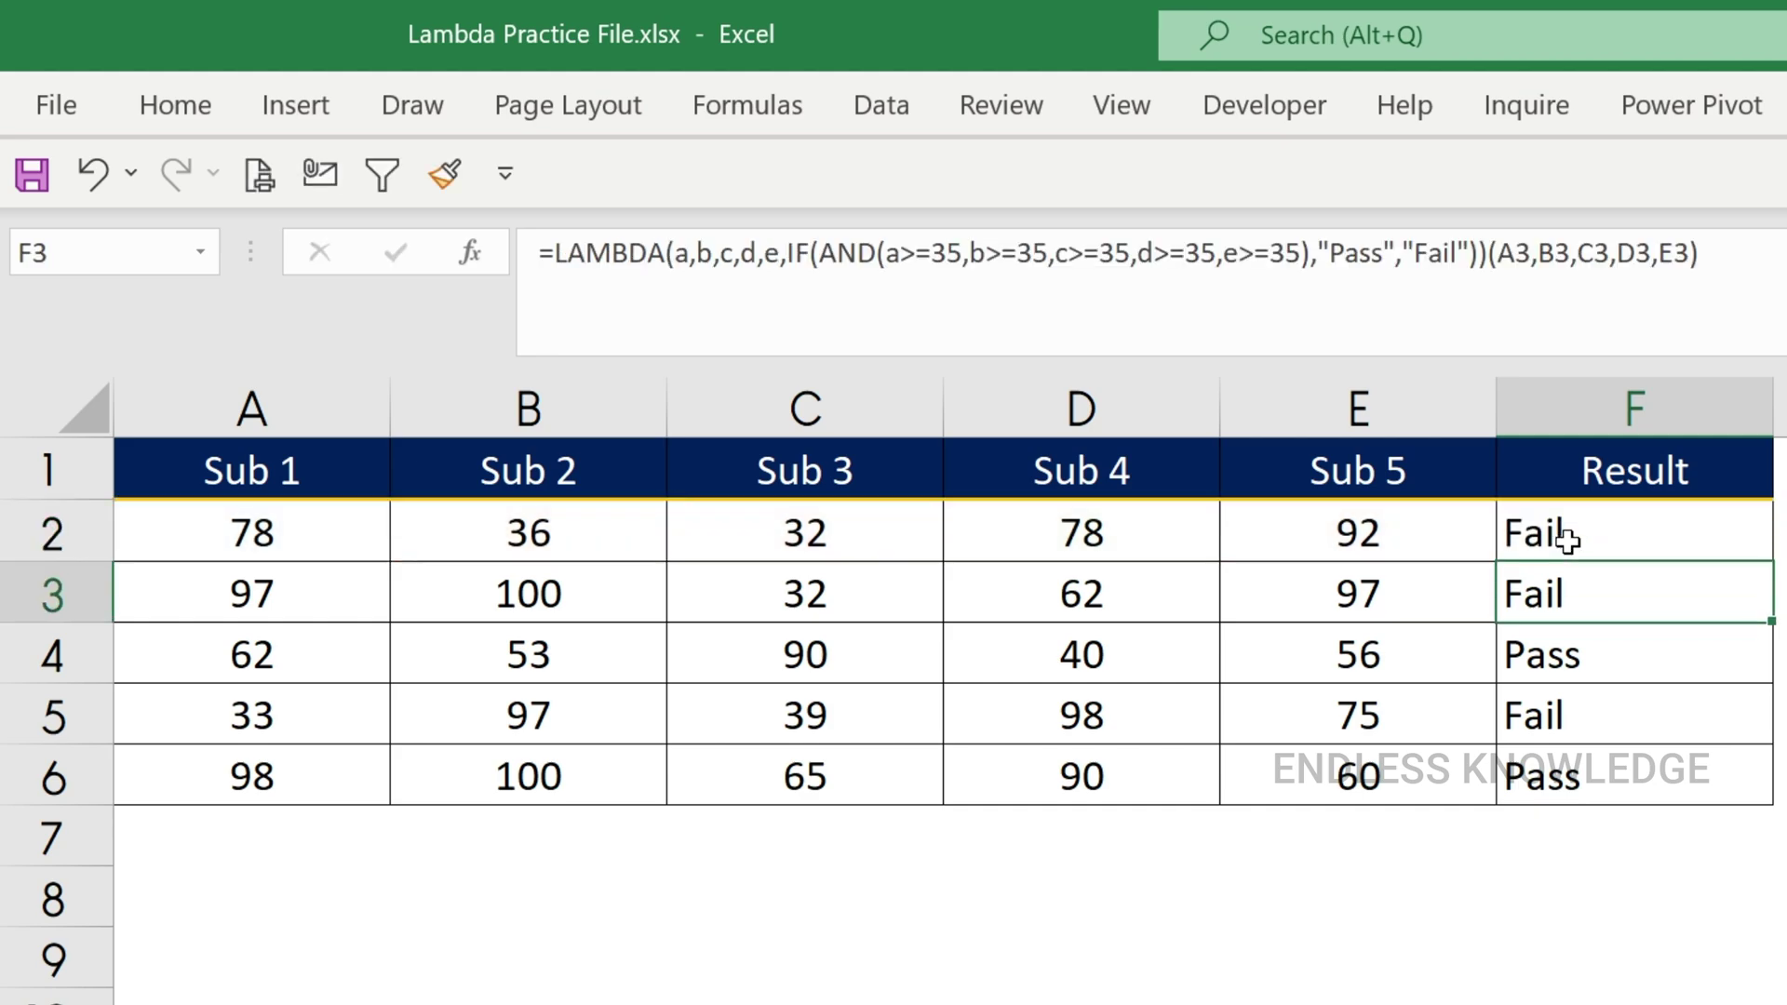
- Fill F2's Results formula down the Result column through F6 and reselect F2
left_click(1605, 524)
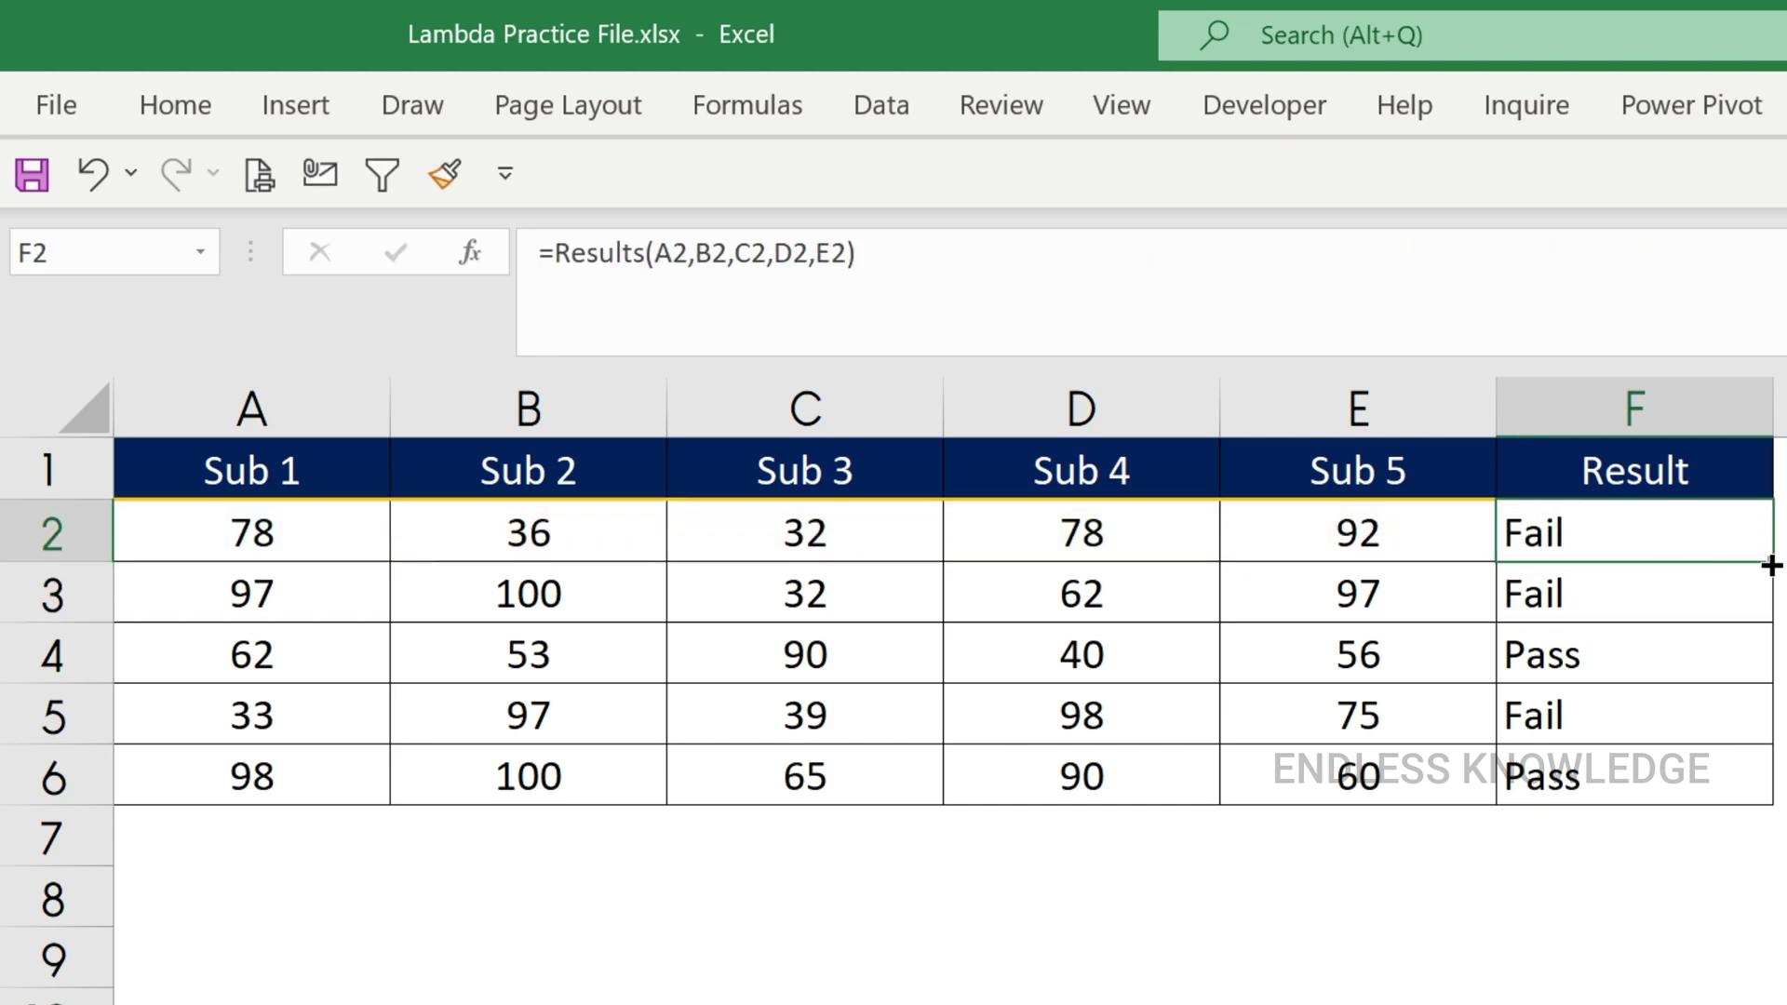
double_click(1768, 561)
key("shift+Up")
key("shift+Up")
key("shift+Up")
key("shift+Up")
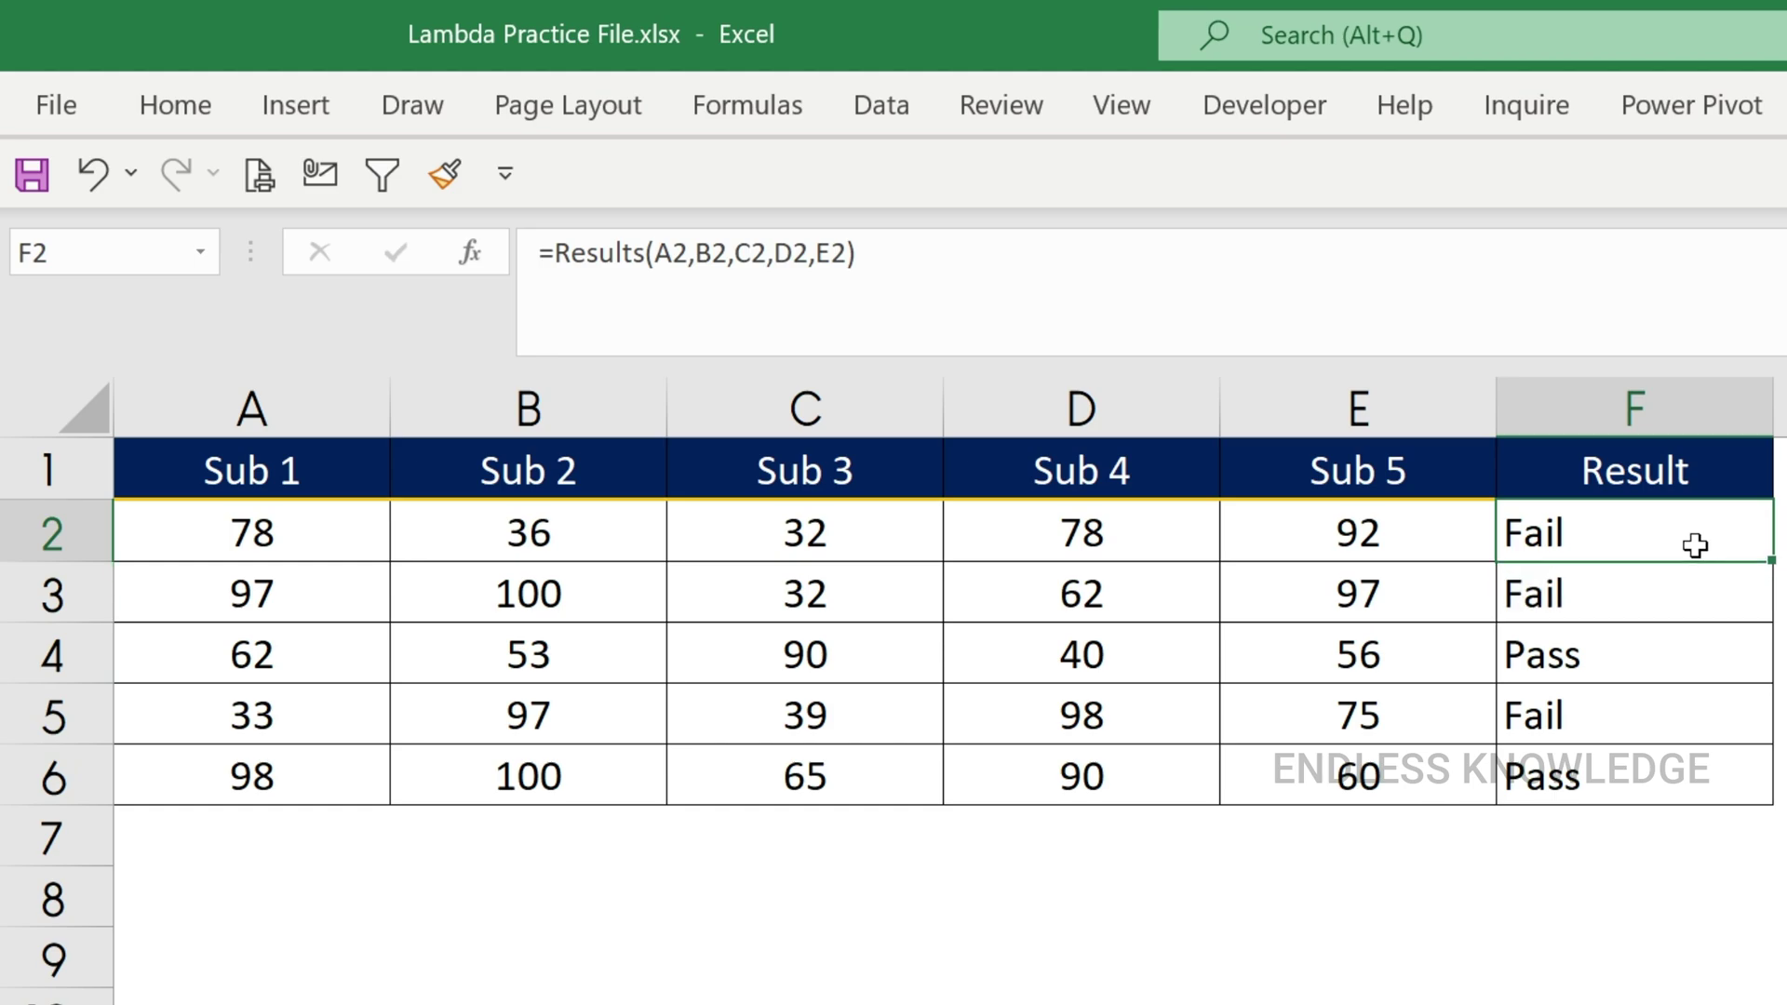